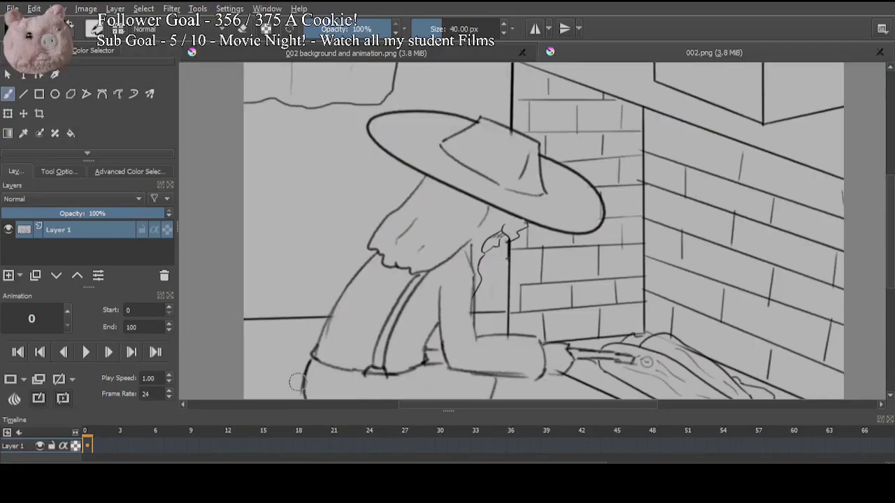
Step: Close the 002 background and animation.png document, leaving 002.png open
mouse_move(518, 188)
left_mouse_down()
mouse_move(505, 207)
mouse_move(489, 304)
left_mouse_up()
key("ctrl+z")
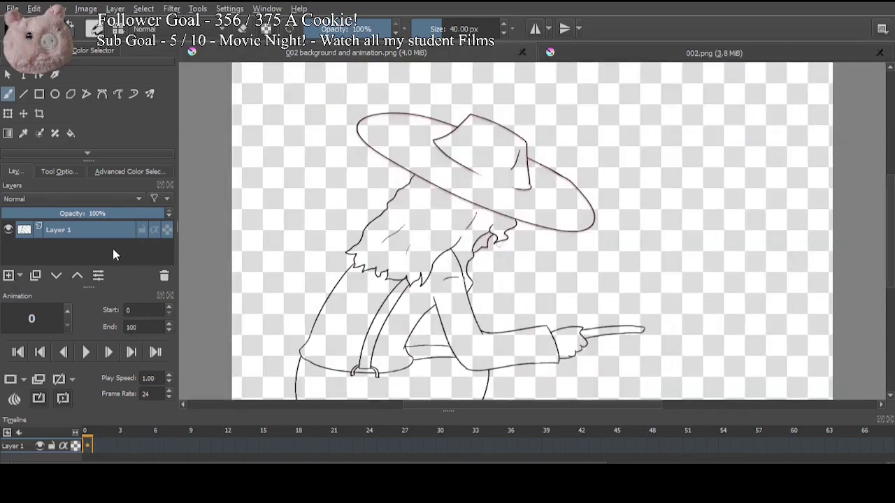
left_click(523, 54)
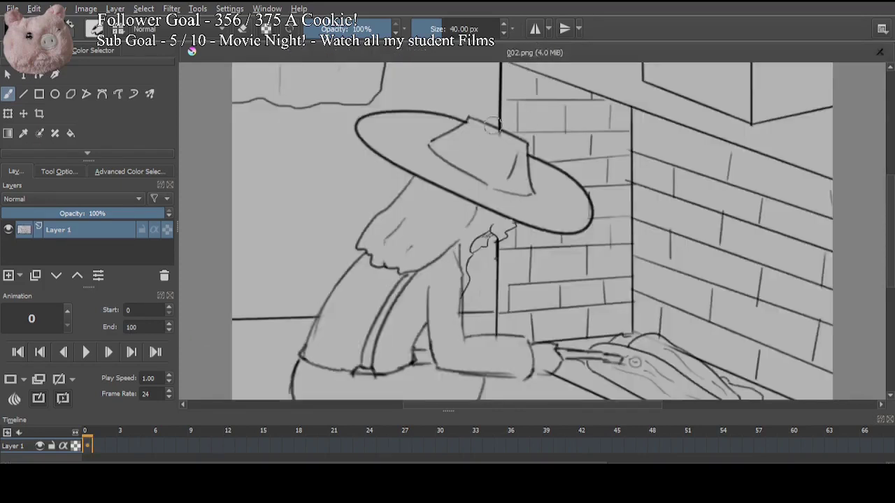
mouse_move(484, 117)
left_mouse_down()
mouse_move(562, 150)
mouse_move(493, 302)
left_mouse_up()
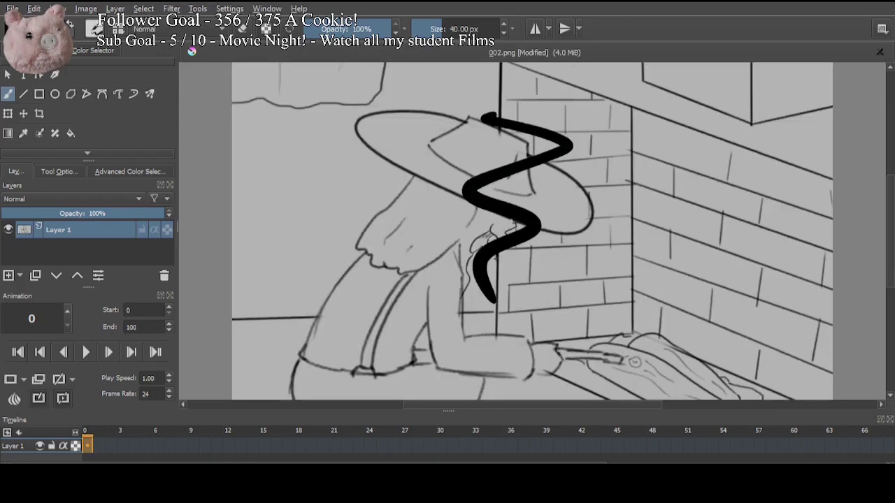
key("ctrl+z")
key("minus")
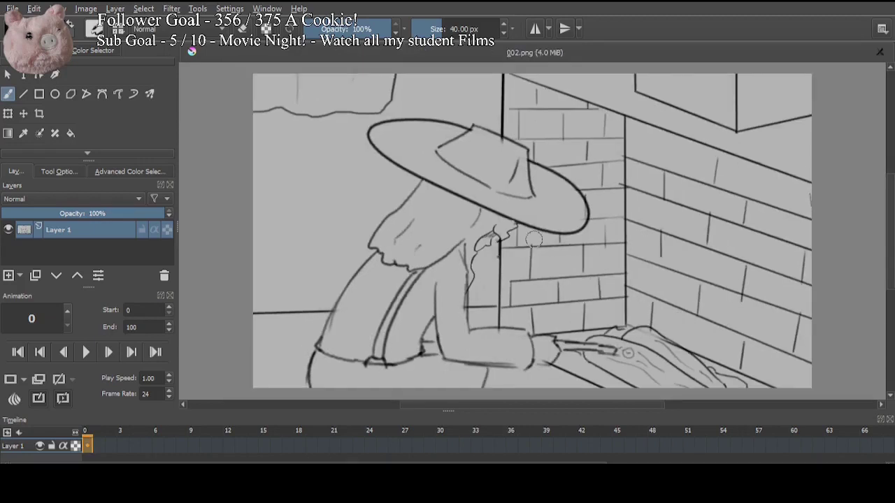
left_click_drag(553, 165, 652, 279)
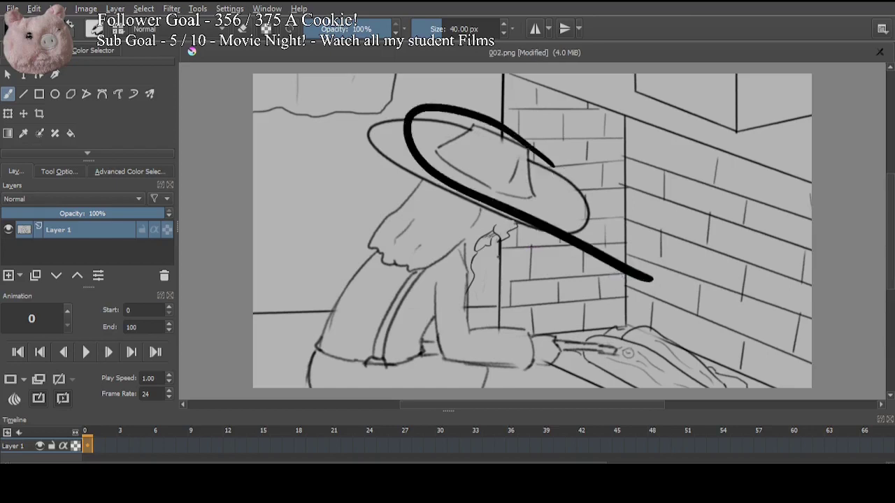
key("ctrl+z")
mouse_move(519, 160)
left_mouse_down()
mouse_move(464, 216)
mouse_move(402, 321)
left_mouse_up()
key("ctrl+z")
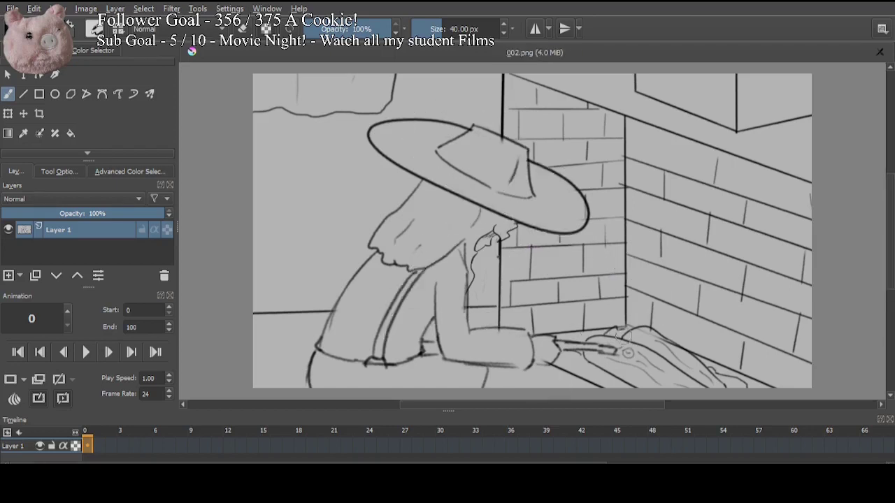
mouse_move(544, 316)
left_mouse_down()
mouse_move(541, 340)
mouse_move(643, 353)
left_mouse_up()
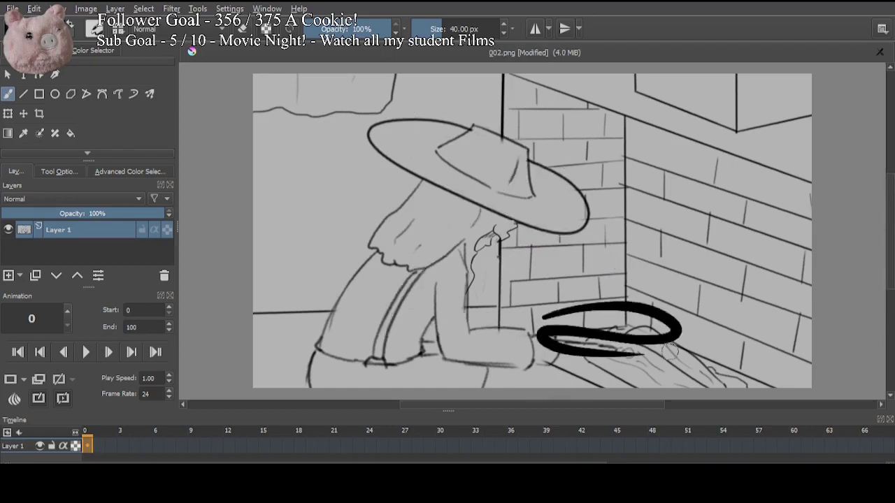
key("ctrl+z")
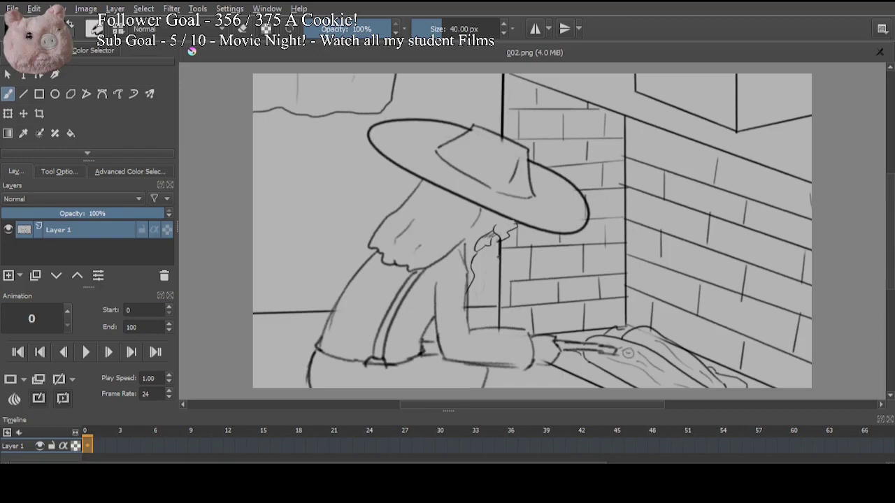
left_click_drag(495, 169, 474, 231)
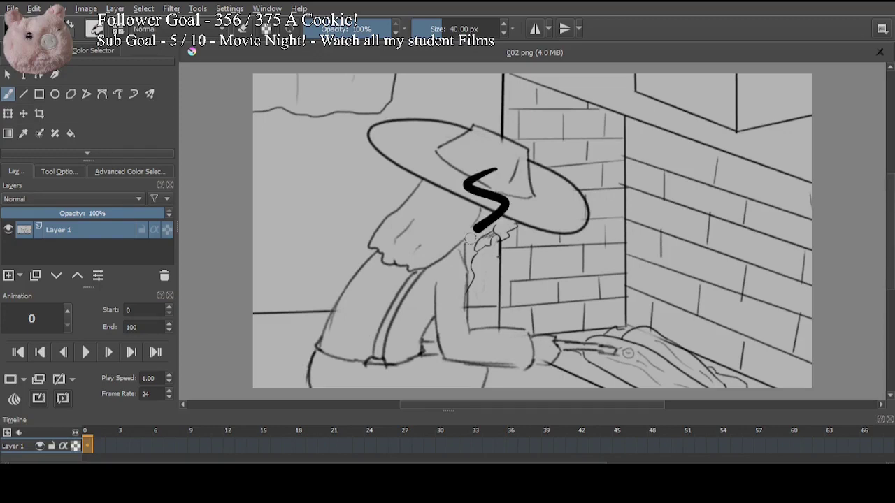
key("ctrl+z")
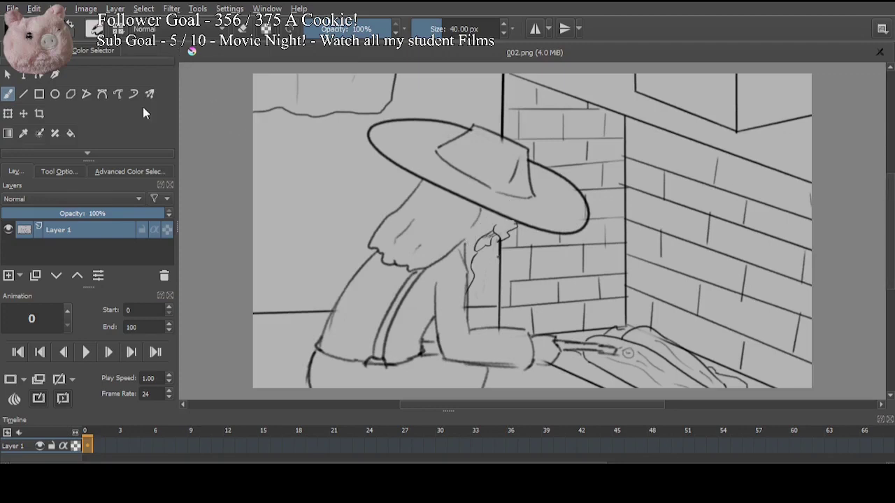
Step: Fade the sketch layer to 49% opacity and add a new layer above it for inking with the 5 px brush
key("/")
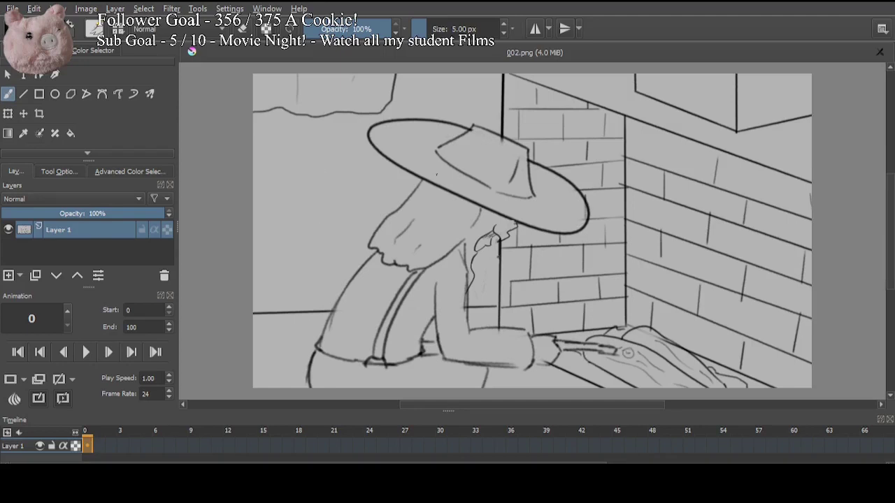
left_click(70, 214)
left_click(8, 276)
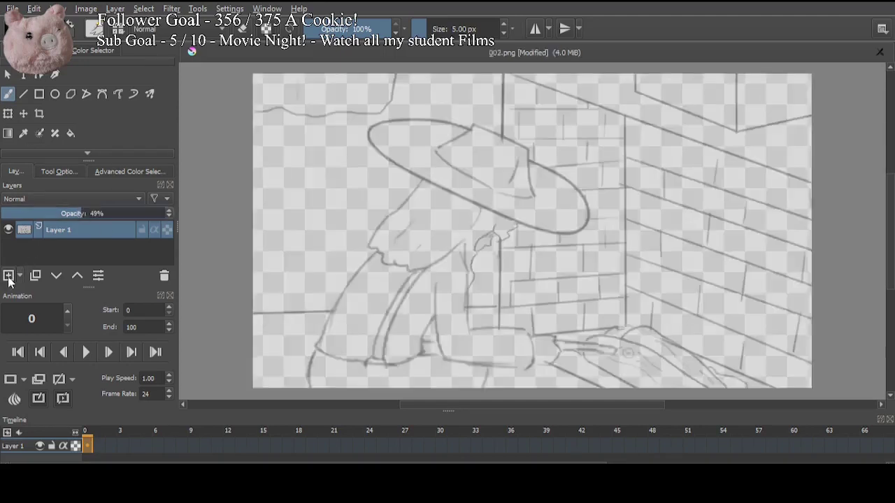
mouse_move(408, 142)
left_mouse_down()
mouse_move(506, 186)
mouse_move(429, 144)
left_mouse_up()
key("ctrl+z")
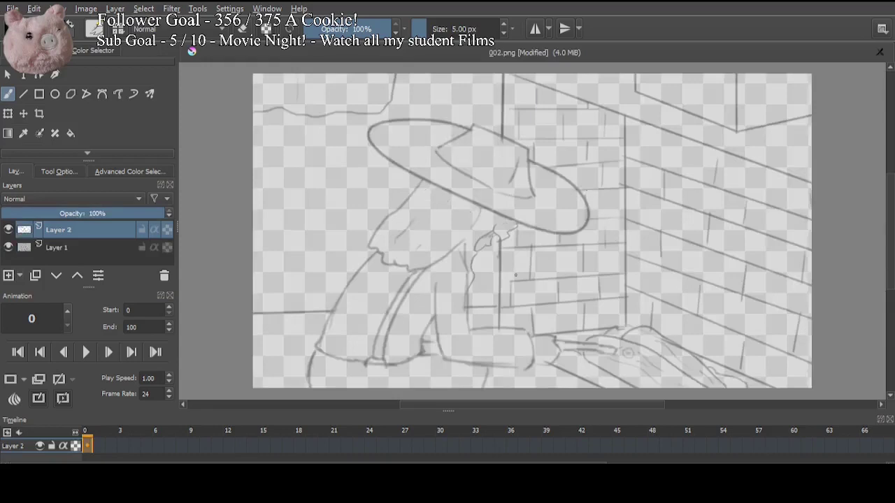
Step: Ink the hat's brim over the sketch on Layer 2 as one continuous closed ellipse
key("4")
key("4")
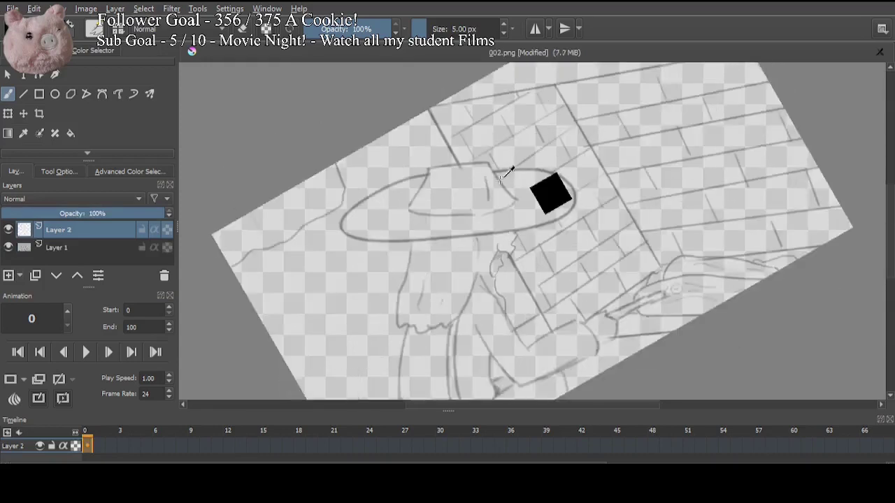
key("ctrl+plus")
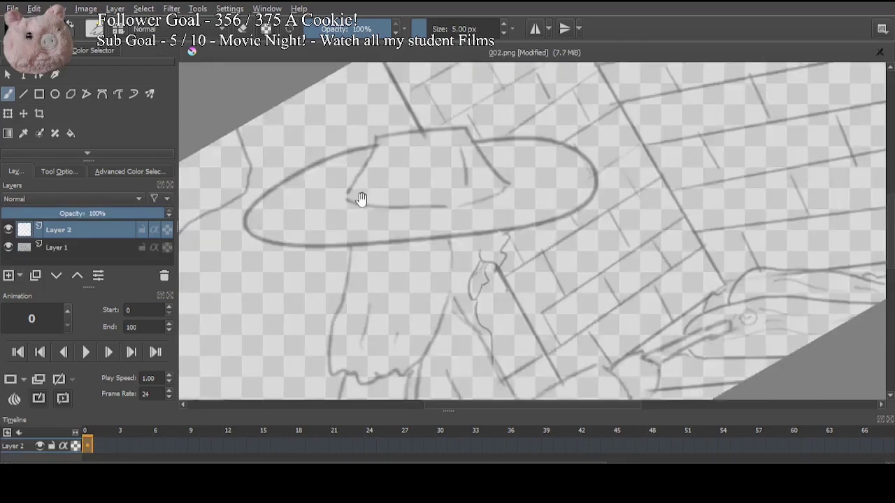
mouse_move(359, 195)
left_mouse_down()
mouse_move(403, 204)
mouse_move(426, 194)
left_mouse_up()
mouse_move(524, 122)
left_mouse_down()
mouse_move(665, 172)
mouse_move(661, 140)
mouse_move(380, 144)
mouse_move(489, 120)
left_mouse_up()
key("ctrl+z")
key("ctrl+z")
mouse_move(595, 141)
left_mouse_down()
mouse_move(668, 157)
mouse_move(395, 133)
left_mouse_up()
key("ctrl+z")
mouse_move(552, 130)
left_mouse_down()
mouse_move(655, 178)
mouse_move(334, 168)
left_mouse_up()
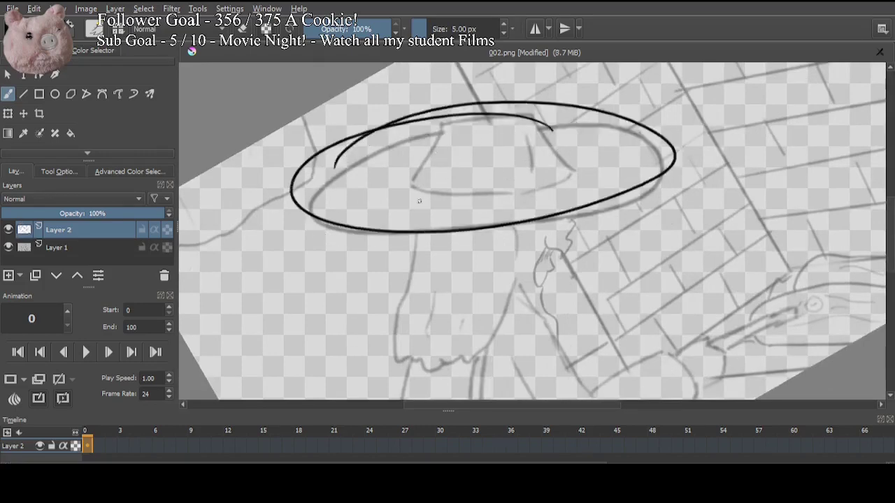
Step: Transform the inked brim ellipse, scaling, rotating and moving it to fit the sketched hat brim
left_click(7, 114)
scroll(565, 230, "up", 3)
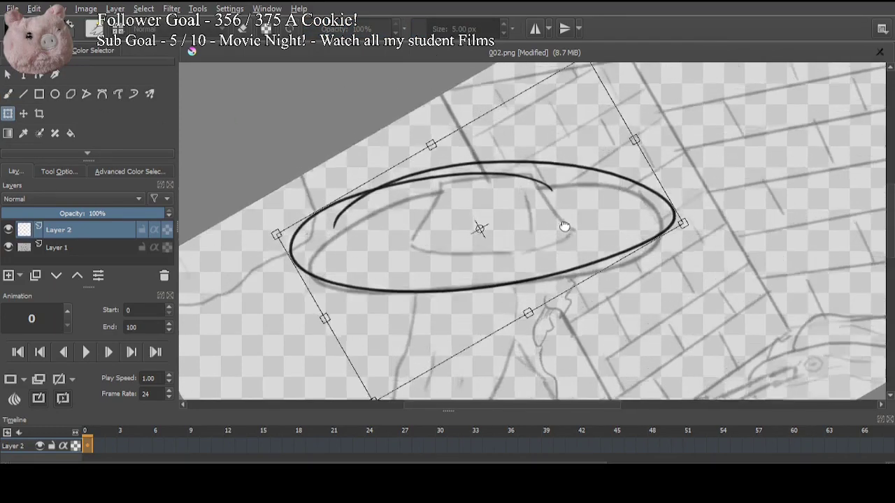
left_click_drag(589, 72, 604, 105)
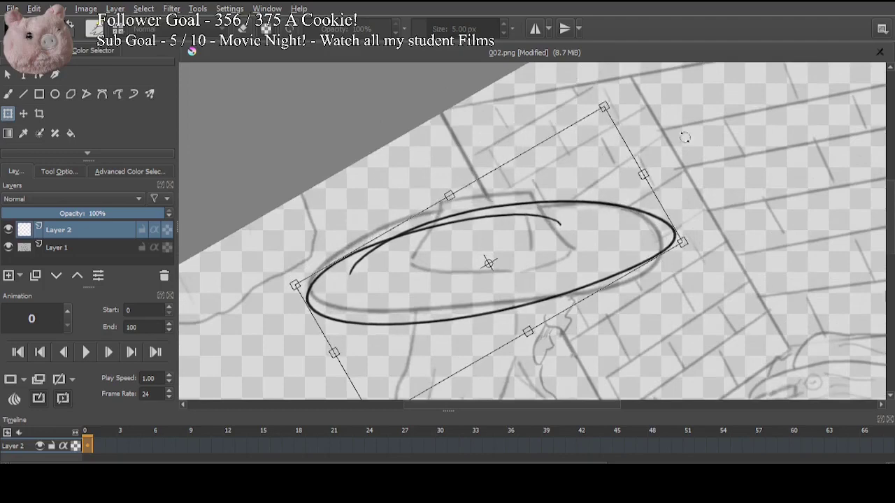
left_click_drag(687, 139, 722, 180)
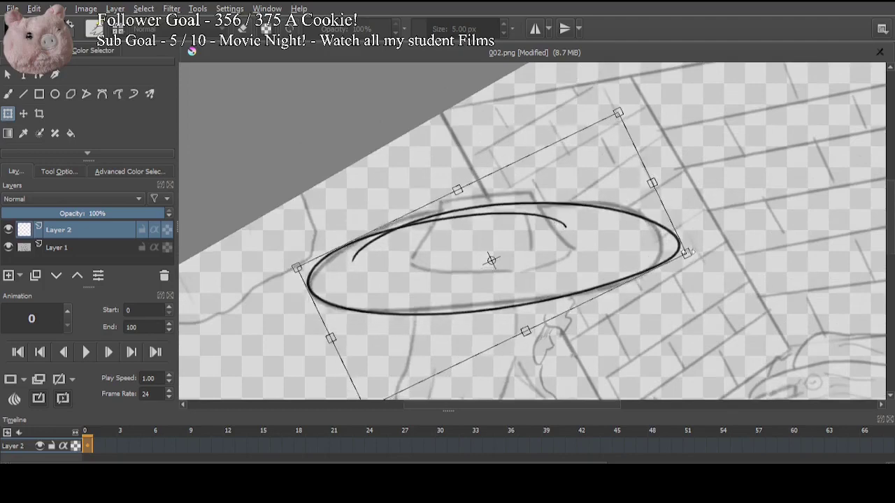
left_click_drag(688, 244, 657, 257)
left_click_drag(531, 234, 542, 230)
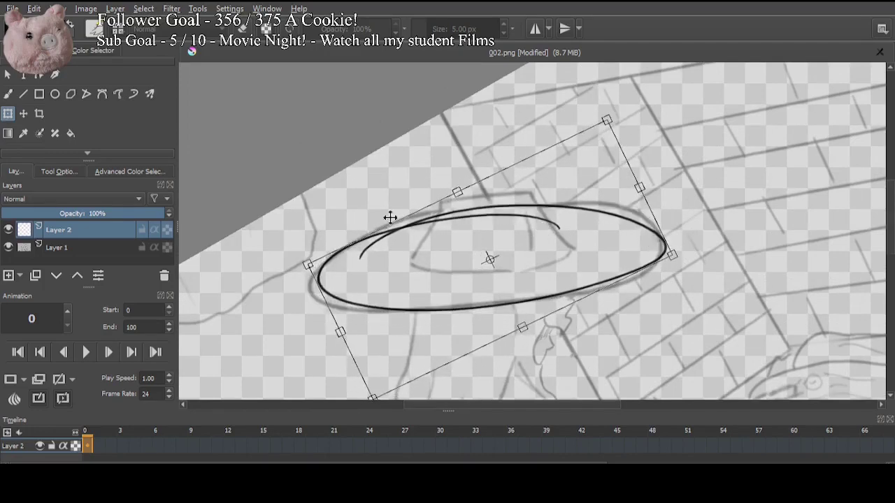
left_click(9, 94)
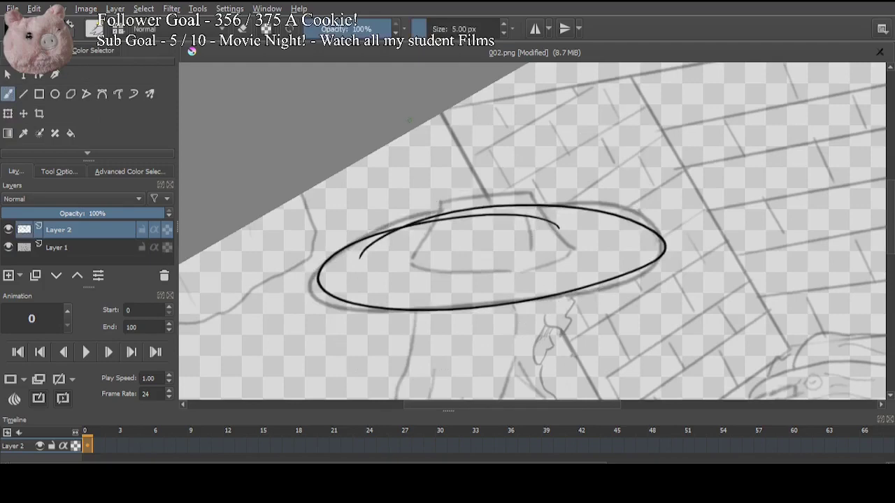
Step: Erase the surplus overlapping stroke inside the upper edge of the brim ellipse
key("ctrl+plus")
key("ctrl+plus")
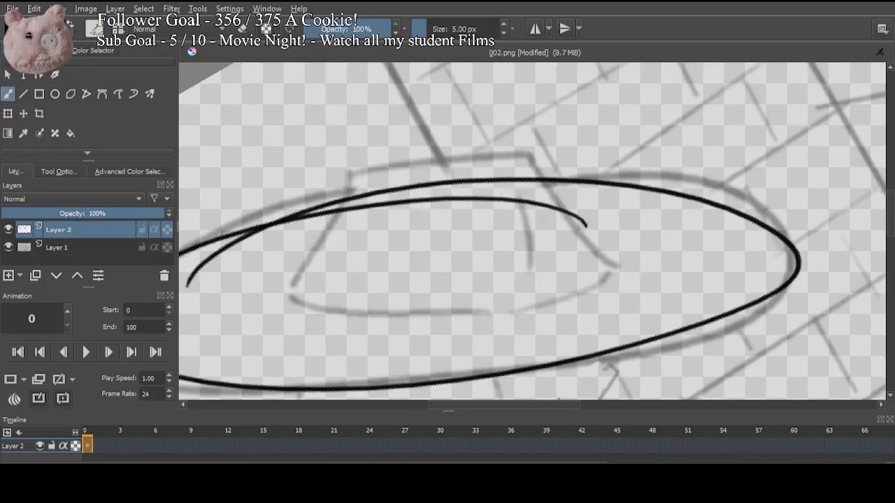
key("e")
mouse_move(325, 212)
left_mouse_down()
mouse_move(239, 237)
mouse_move(361, 207)
left_mouse_up()
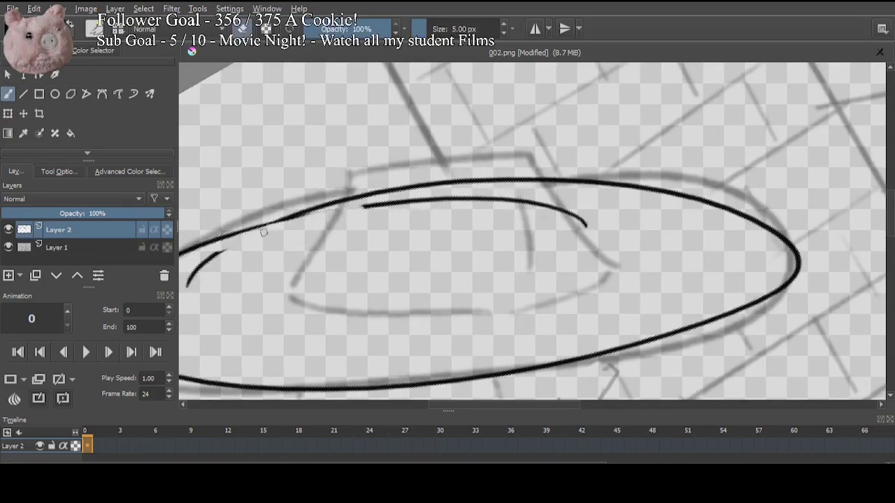
left_click_drag(263, 257, 332, 223)
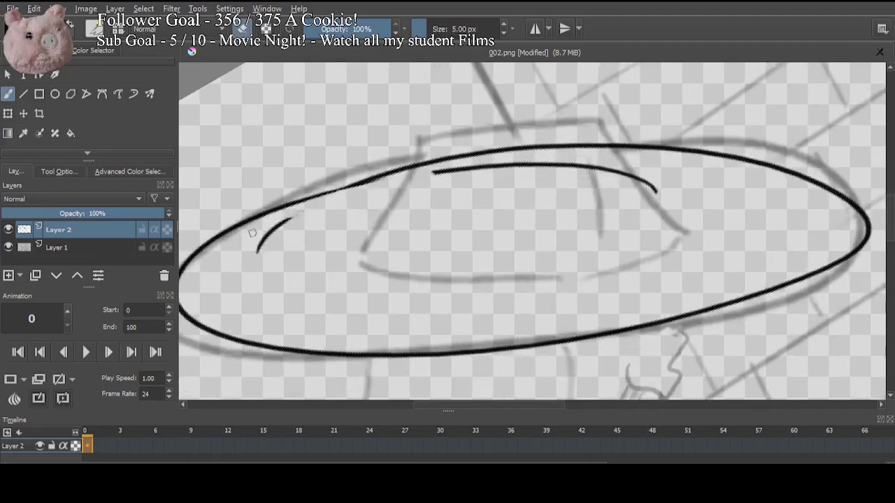
mouse_move(272, 232)
left_mouse_down()
mouse_move(252, 241)
mouse_move(268, 245)
mouse_move(278, 227)
mouse_move(252, 250)
mouse_move(276, 234)
left_mouse_up()
mouse_move(426, 171)
left_mouse_down()
mouse_move(581, 165)
mouse_move(690, 193)
mouse_move(615, 182)
left_mouse_up()
key("e")
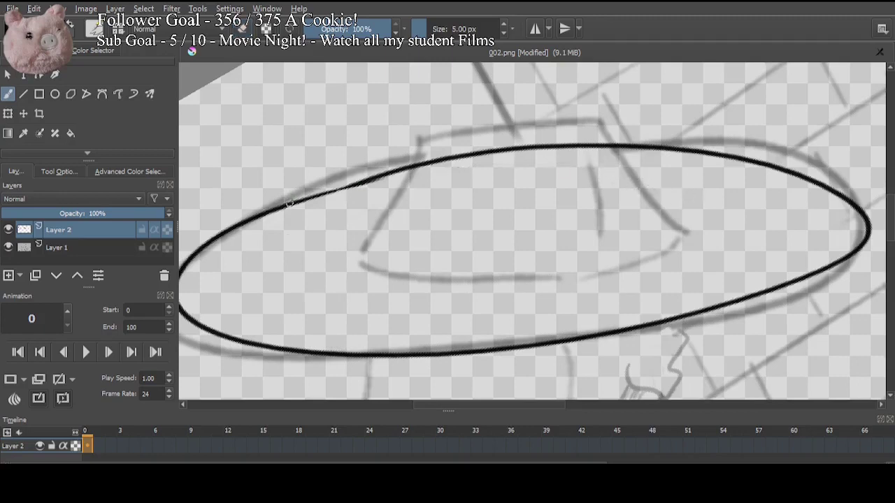
Step: Ink the top and both sides of the hat's crown and erase the brim line crossing behind it
mouse_move(277, 210)
left_mouse_down()
mouse_move(389, 175)
mouse_move(365, 237)
left_mouse_up()
mouse_move(383, 148)
left_mouse_down()
mouse_move(603, 119)
mouse_move(668, 218)
left_mouse_up()
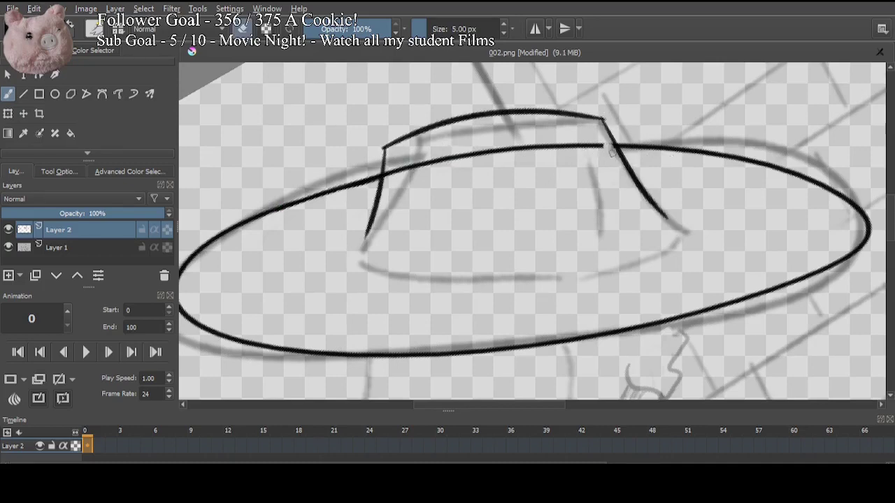
mouse_move(609, 148)
left_mouse_down()
mouse_move(595, 139)
mouse_move(469, 155)
left_mouse_up()
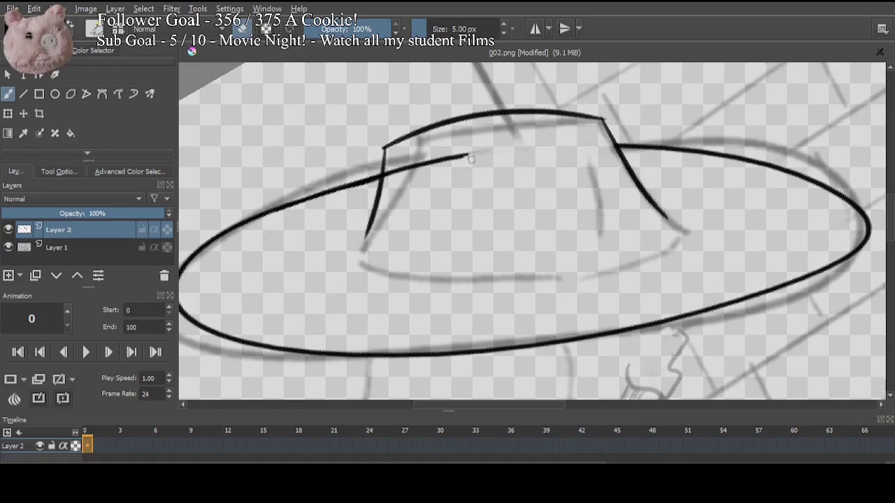
mouse_move(396, 168)
left_mouse_down()
mouse_move(386, 175)
mouse_move(493, 150)
left_mouse_up()
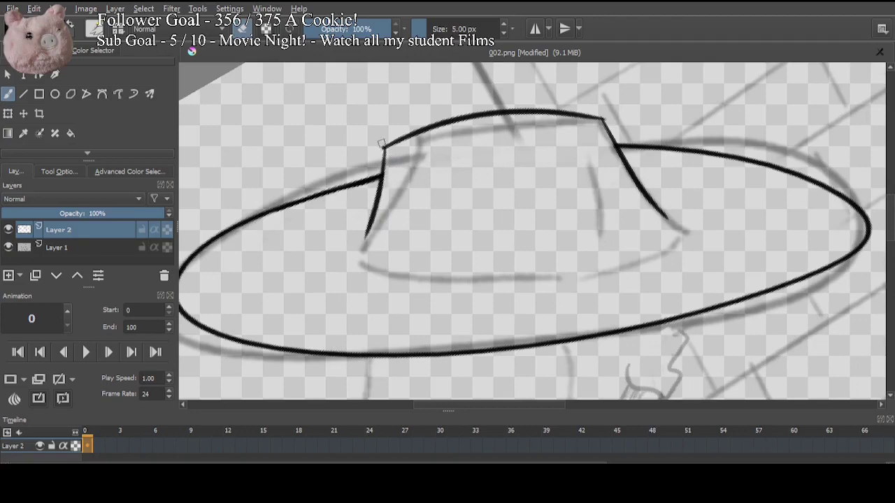
Step: Ink the crease on the hat's crown and the curved base line where the crown meets the brim
key("e")
left_click_drag(590, 137, 589, 199)
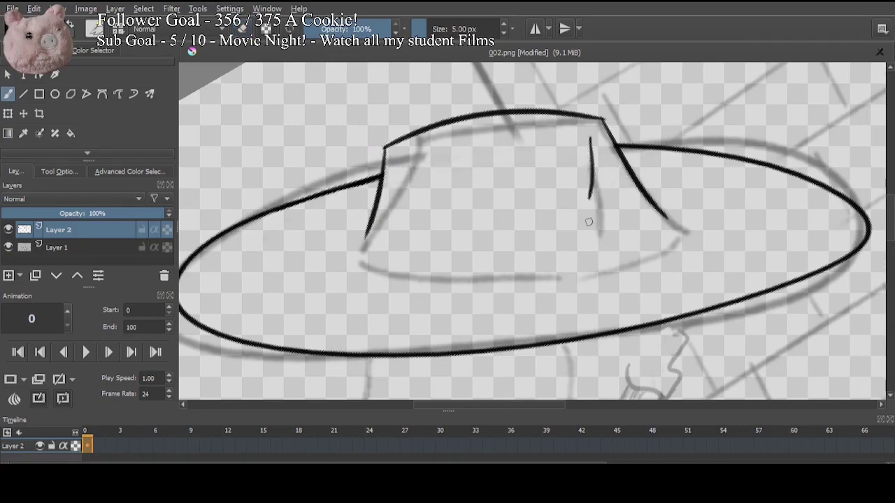
left_click_drag(363, 244, 495, 258)
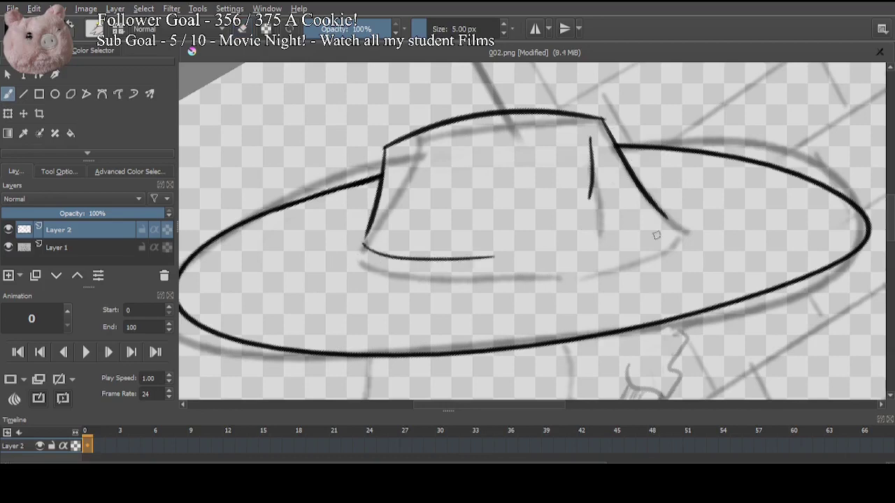
mouse_move(667, 220)
left_mouse_down()
mouse_move(612, 256)
mouse_move(667, 219)
mouse_move(674, 156)
left_mouse_up()
key("ctrl+z")
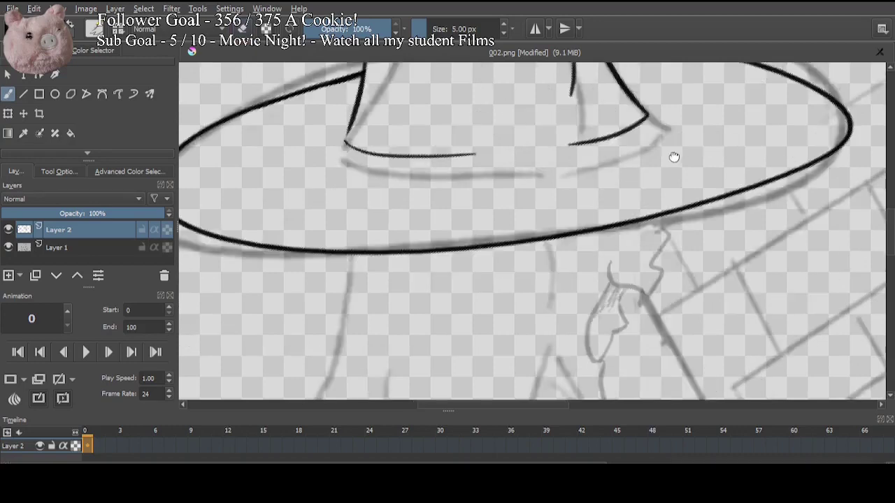
Step: Ink the outline of the character's nose and the curved nostril line just below the hat brim
key("5")
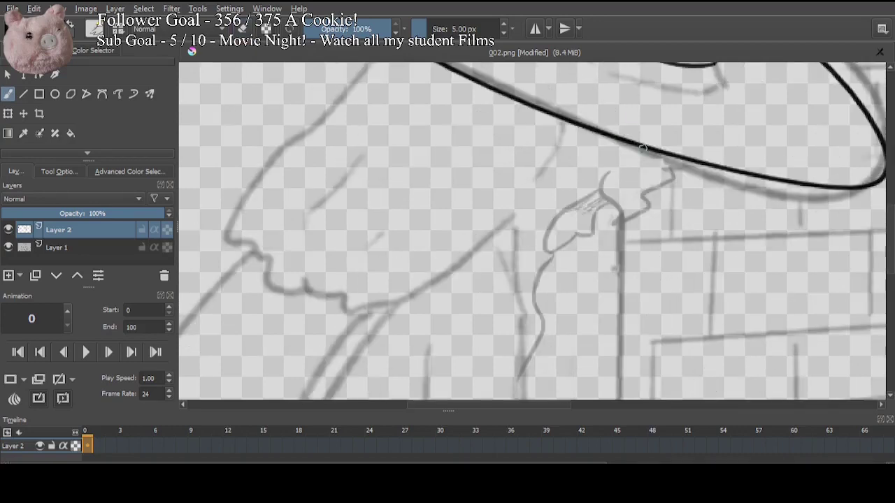
key("ctrl+plus")
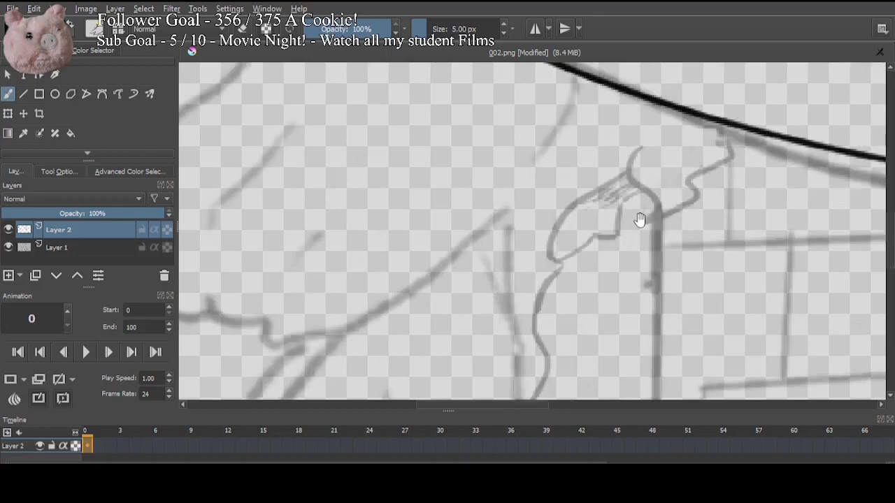
left_click_drag(640, 220, 486, 259)
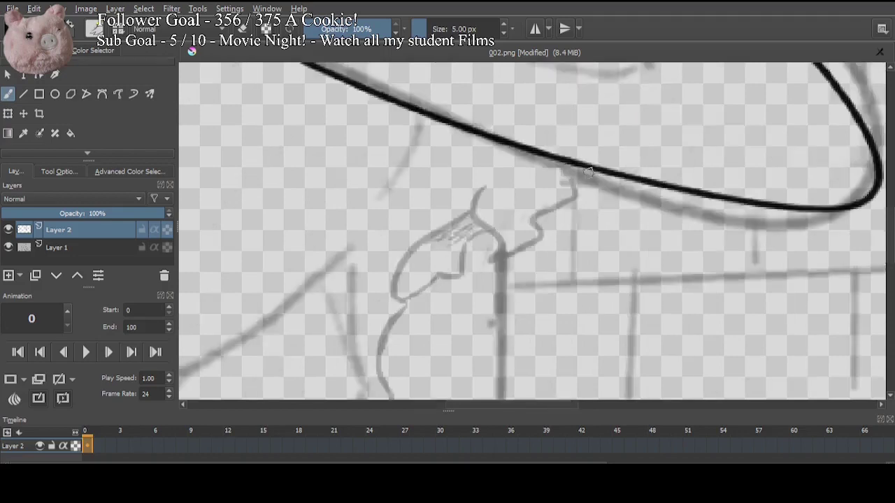
mouse_move(573, 166)
left_mouse_down()
mouse_move(541, 216)
mouse_move(492, 246)
left_mouse_up()
left_click_drag(496, 174, 493, 246)
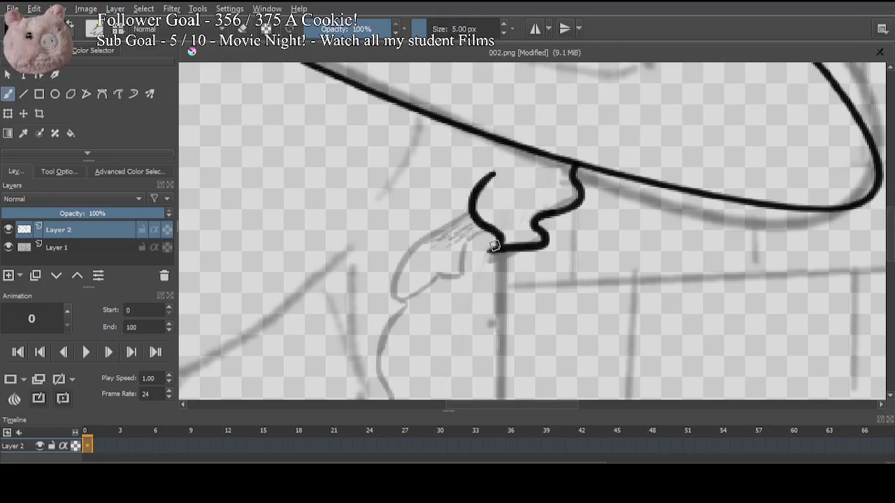
Step: Ink the mustache shape beside the nose with its jagged inner edge, and the wavy beard line running down from it
key("e")
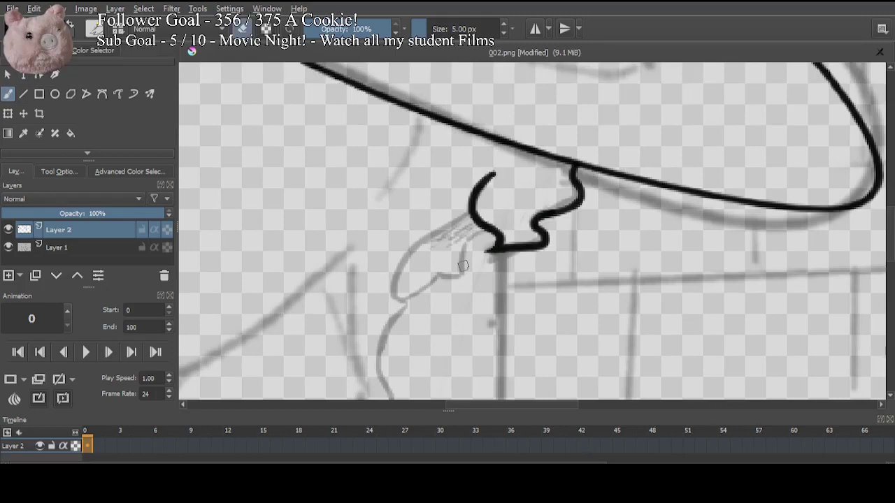
key("e")
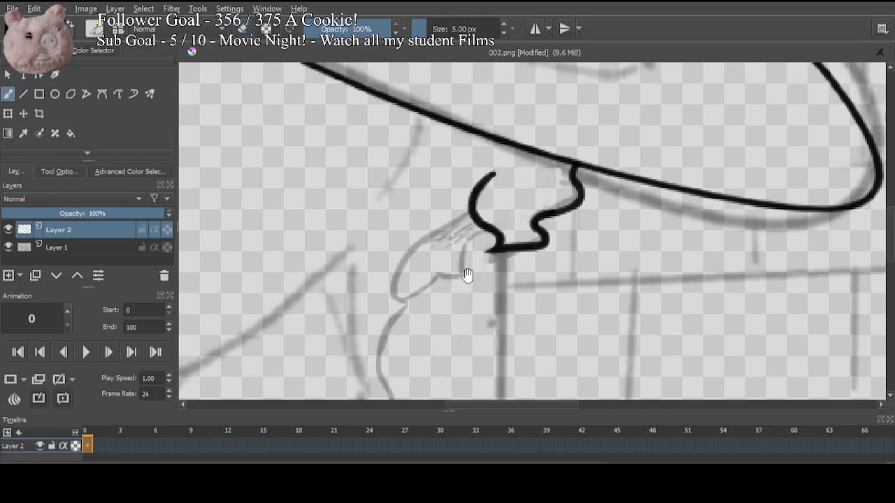
left_click_drag(468, 275, 572, 232)
left_click_drag(575, 180, 480, 299)
mouse_move(487, 291)
left_mouse_down()
mouse_move(479, 178)
mouse_move(429, 317)
left_mouse_up()
left_click_drag(428, 318, 440, 399)
left_click_drag(536, 213, 509, 271)
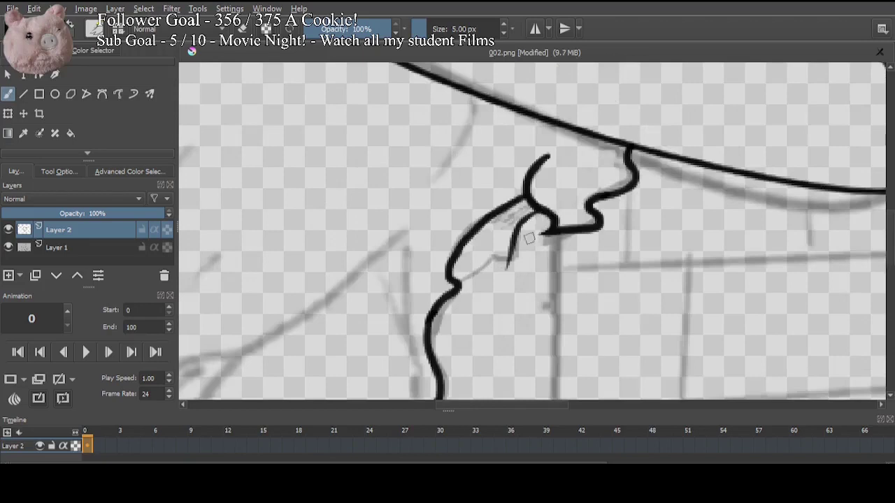
key("ctrl+z")
mouse_move(536, 213)
left_mouse_down()
mouse_move(506, 267)
mouse_move(454, 278)
left_mouse_up()
Step: Ink the shoulder cape's outline from the hat brim down its outer edge, along the ragged hem and back up the inner edge
mouse_move(499, 304)
left_mouse_down()
mouse_move(513, 309)
mouse_move(664, 242)
mouse_move(827, 381)
left_mouse_up()
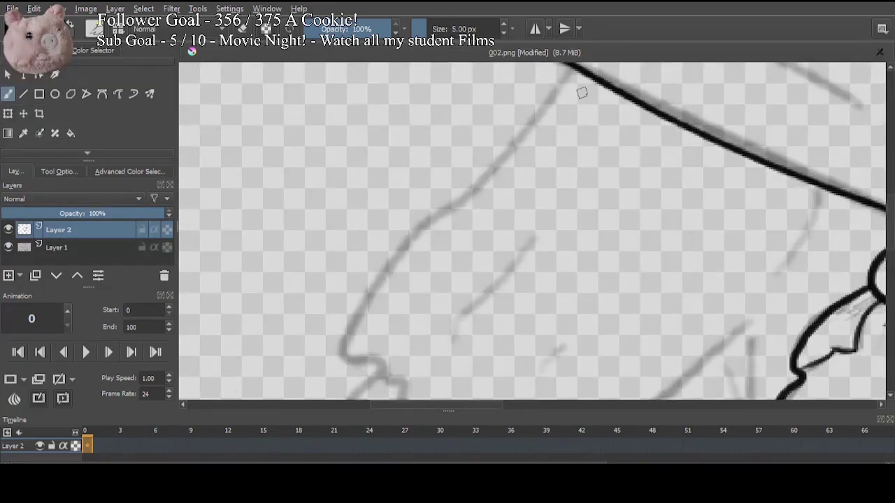
left_click_drag(571, 67, 367, 254)
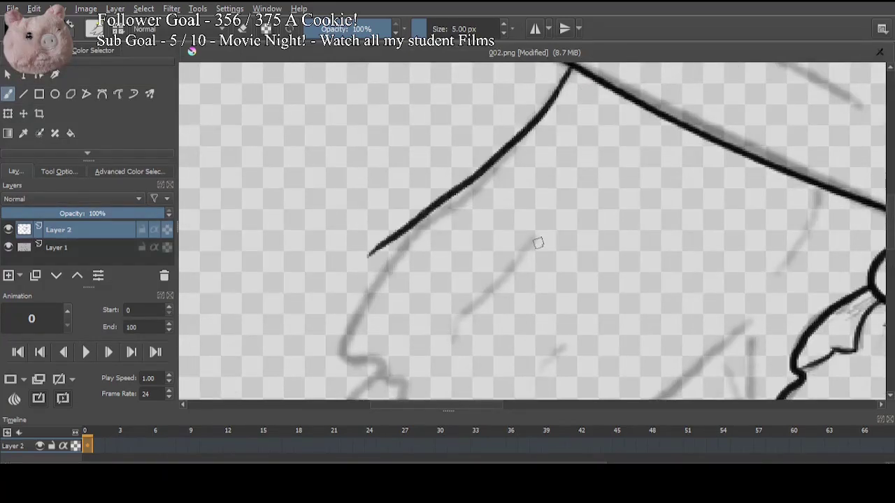
key("ctrl+z")
scroll(538, 243, "down", 1)
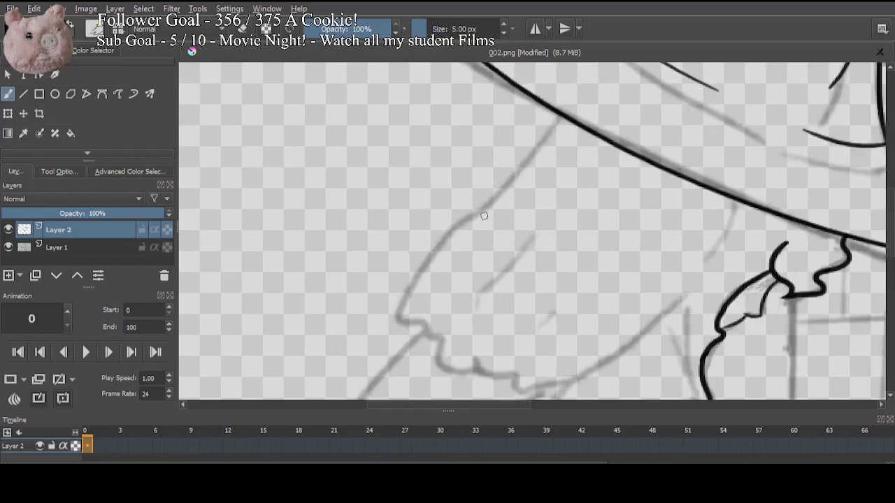
mouse_move(559, 117)
left_mouse_down()
mouse_move(408, 280)
mouse_move(389, 327)
mouse_move(407, 359)
mouse_move(465, 386)
left_mouse_up()
mouse_move(488, 360)
left_mouse_down()
mouse_move(449, 247)
mouse_move(446, 289)
mouse_move(497, 290)
mouse_move(657, 180)
left_mouse_up()
Step: Ink thin fold lines inside the shoulder cape and the short crease under the hat brim
left_click_drag(516, 114, 409, 213)
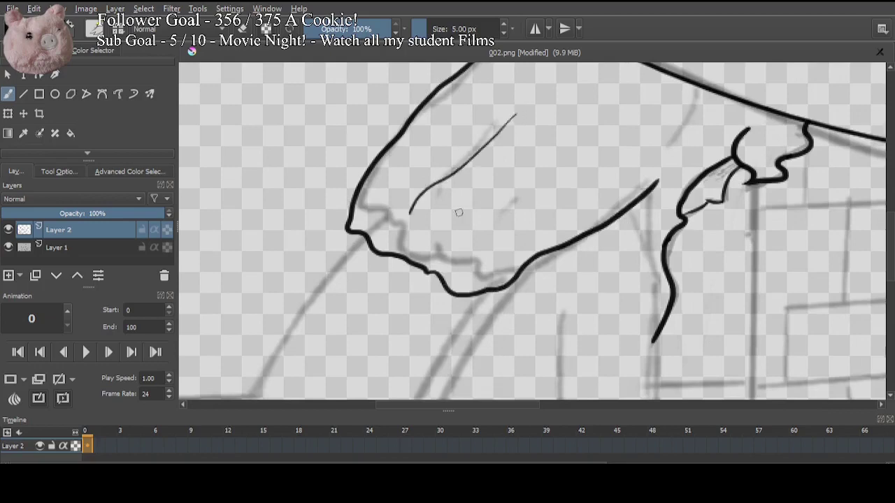
left_click_drag(523, 203, 475, 242)
left_click_drag(583, 172, 521, 214)
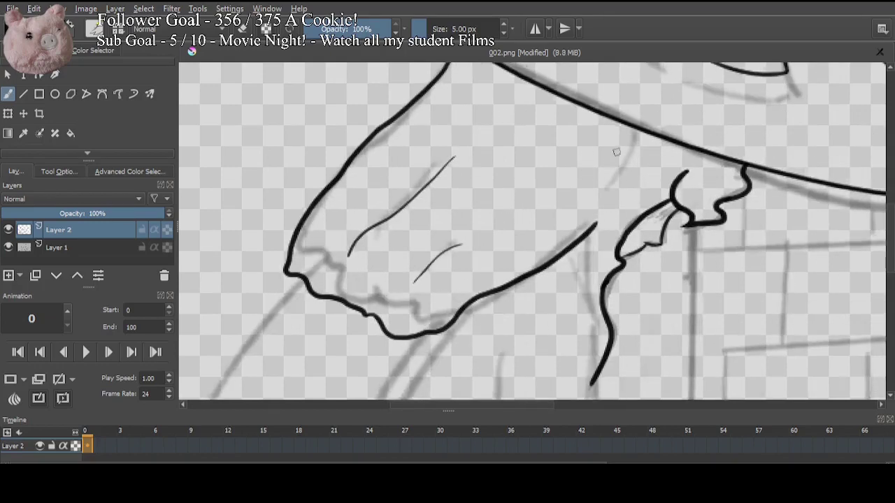
left_click_drag(636, 136, 621, 172)
Step: Ink the arm's front line from the cape edge down to the elbow and the upper edge of the forearm sleeve
left_click_drag(521, 224, 457, 109)
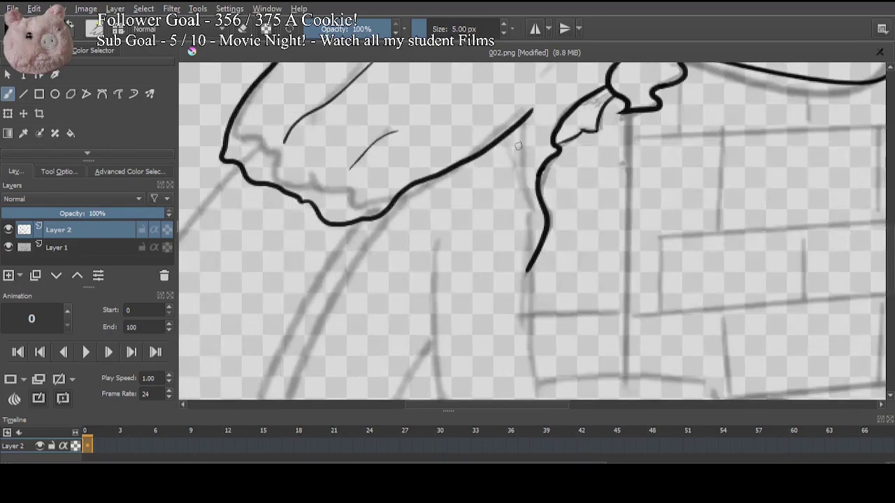
left_click_drag(500, 142, 526, 212)
key("ctrl+z")
left_click_drag(501, 139, 528, 215)
left_click_drag(533, 249, 519, 144)
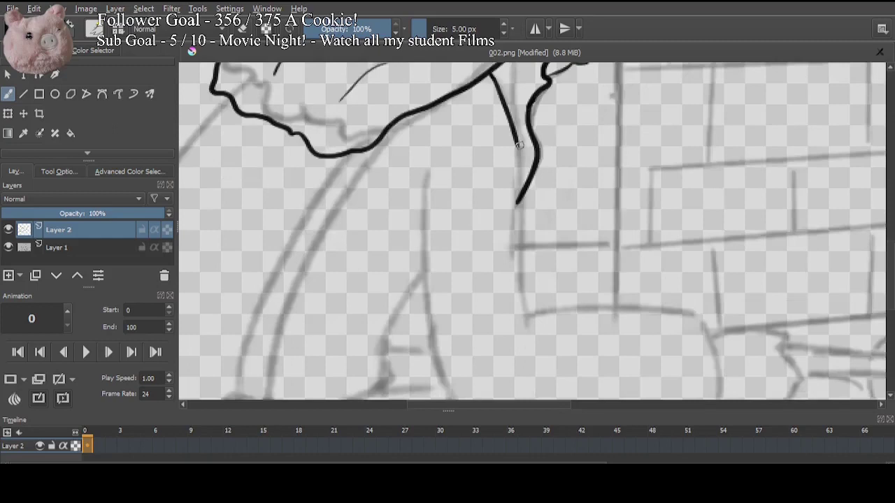
left_click_drag(519, 145, 522, 320)
left_click_drag(601, 268, 519, 176)
left_click_drag(632, 236, 439, 231)
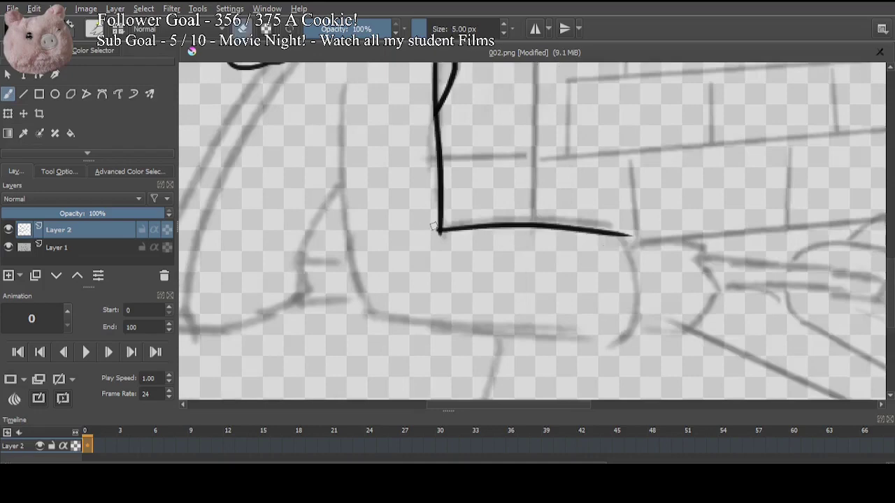
Step: Ink the arm's back line, the sleeve's lower edge and curved cuff, and erase the overshoot past the cuff
left_click_drag(403, 173, 423, 208)
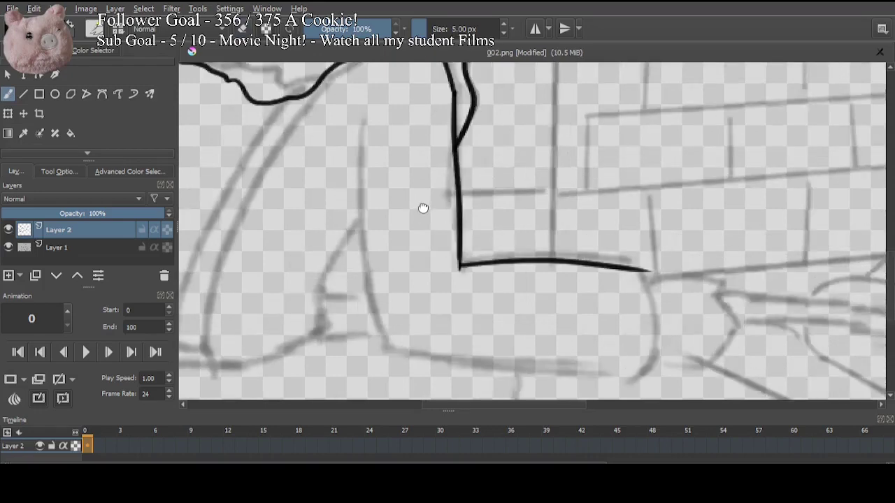
left_click_drag(362, 119, 398, 374)
left_click_drag(495, 337, 465, 273)
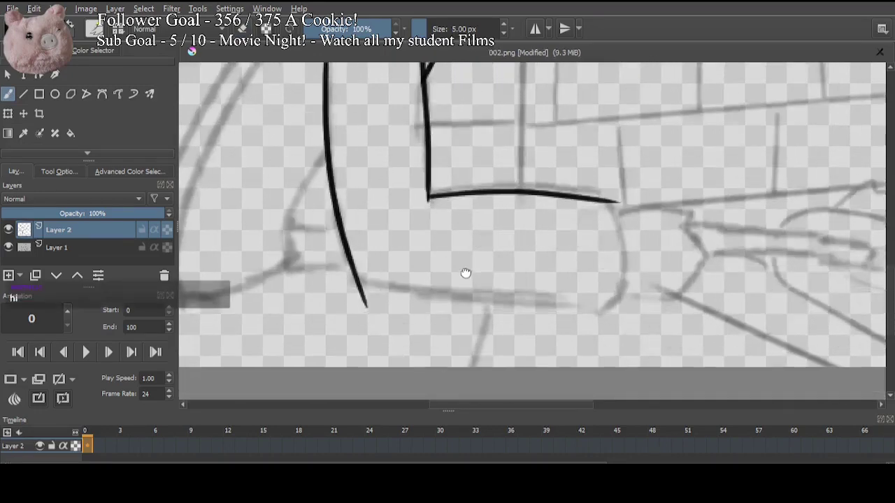
left_click_drag(357, 285, 662, 314)
left_click_drag(614, 201, 607, 308)
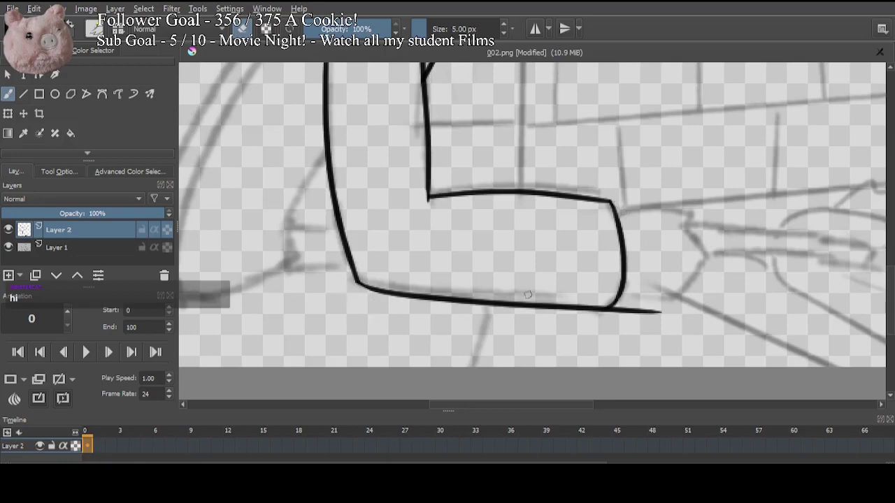
mouse_move(625, 310)
left_mouse_down()
mouse_move(625, 300)
mouse_move(651, 302)
mouse_move(643, 316)
mouse_move(537, 320)
left_mouse_up()
Step: Ink the hand's outline beyond the cuff and redraw its notched front edge as a sharper diagonal
mouse_move(510, 216)
left_mouse_down()
mouse_move(591, 229)
mouse_move(573, 235)
mouse_move(535, 291)
mouse_move(520, 291)
left_mouse_up()
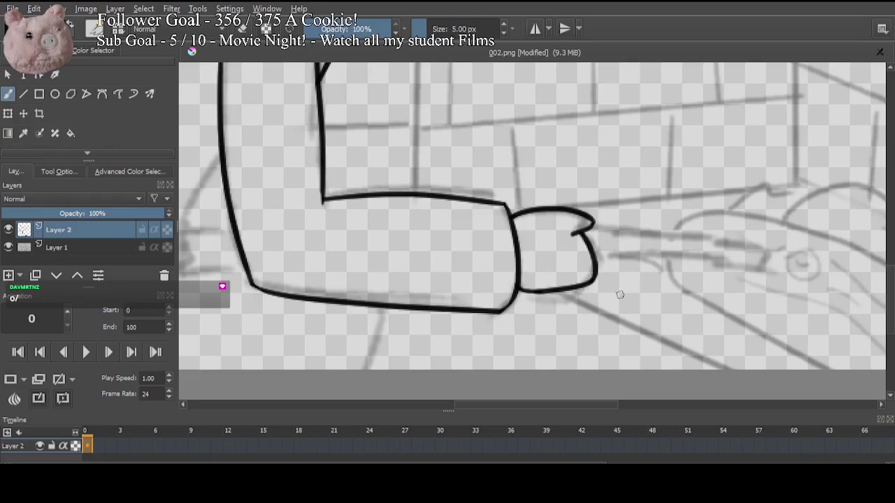
left_click_drag(619, 295, 532, 304)
left_click_drag(487, 244, 507, 274)
key("ctrl+z")
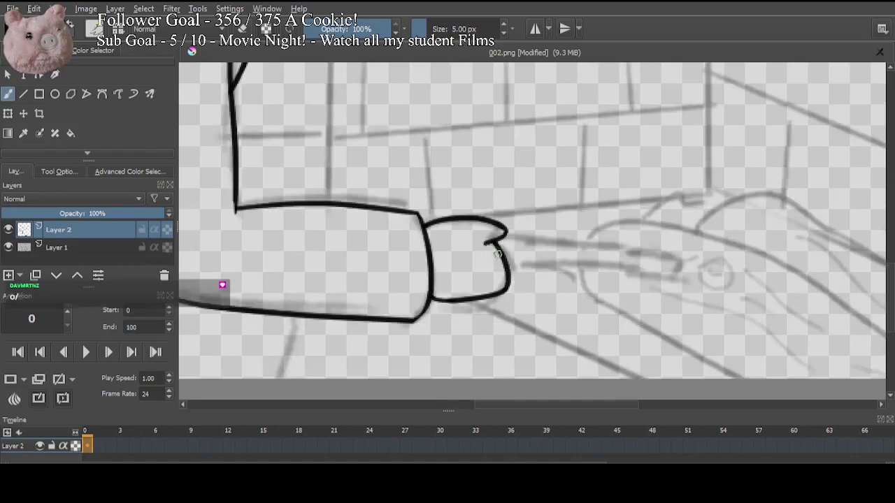
left_click_drag(487, 244, 503, 277)
key("e")
left_click_drag(501, 245, 508, 262)
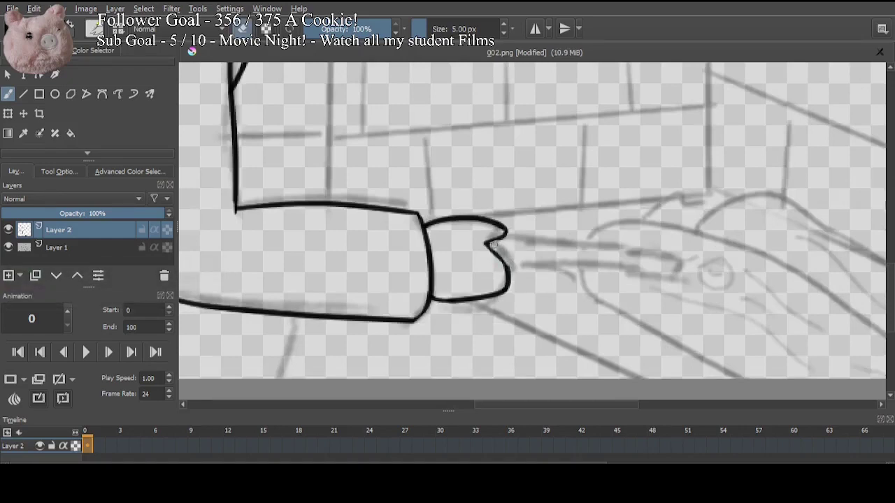
key("e")
key("ctrl+z")
key("ctrl+z")
left_click_drag(487, 244, 506, 289)
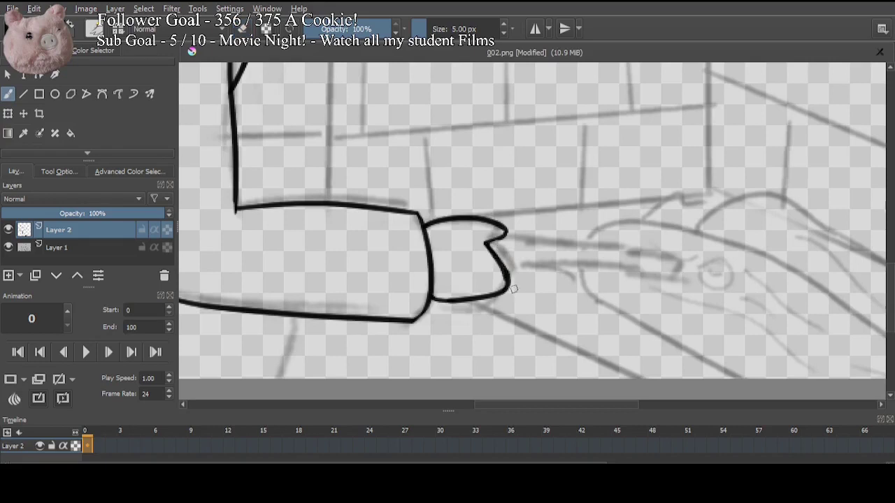
key("e")
Step: Ink the two long edges and the rounded tip of the stick held in the hand
left_click_drag(498, 241, 653, 253)
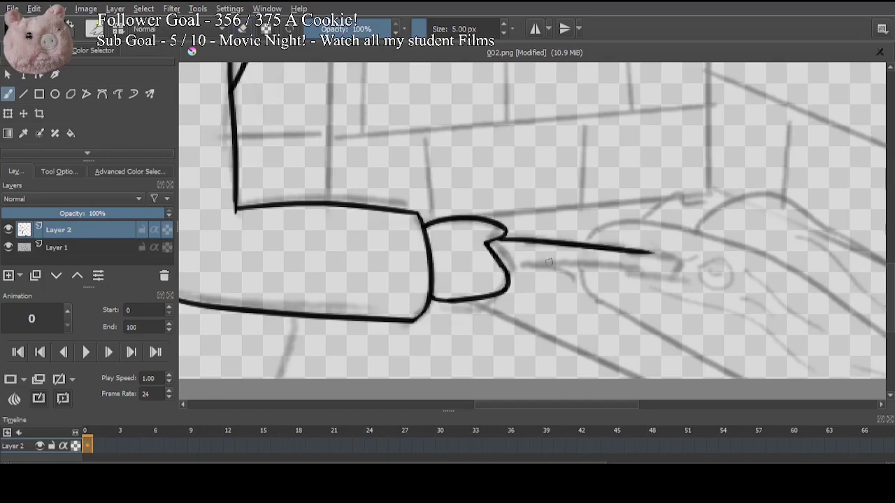
left_click_drag(500, 260, 657, 267)
left_click_drag(492, 243, 391, 244)
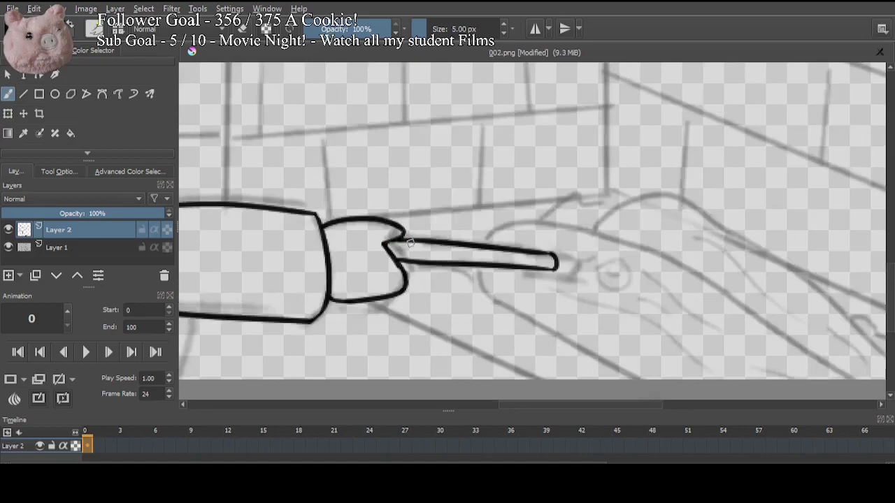
Step: Add a small twig stub on the stick's upper edge, erase the line beneath it, and ink wood-grain lines along the stick
left_click_drag(642, 296, 699, 306)
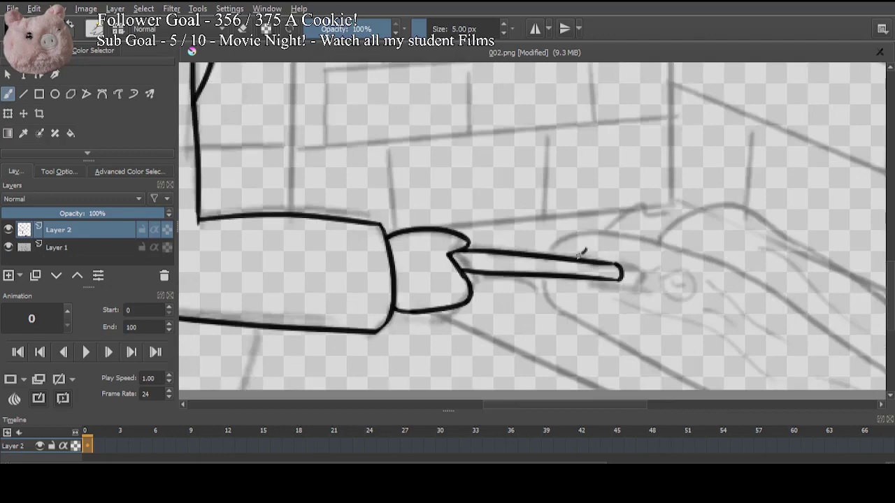
key("e")
left_click_drag(586, 260, 575, 261)
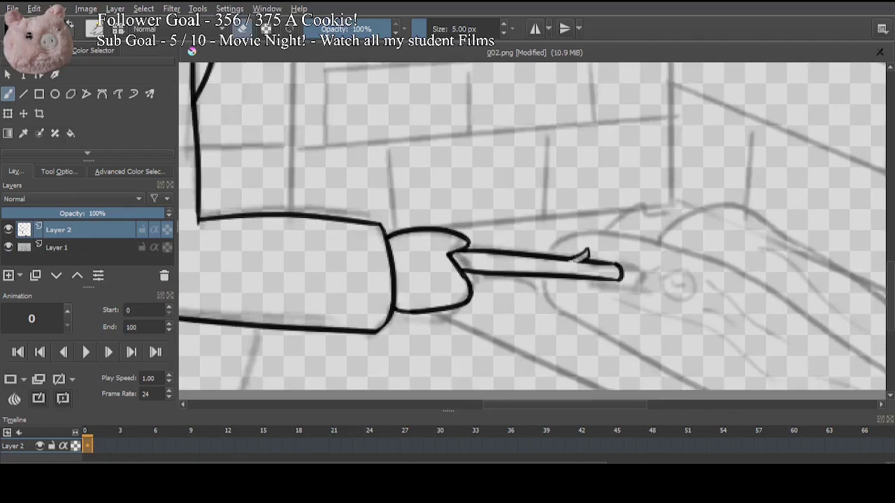
key("e")
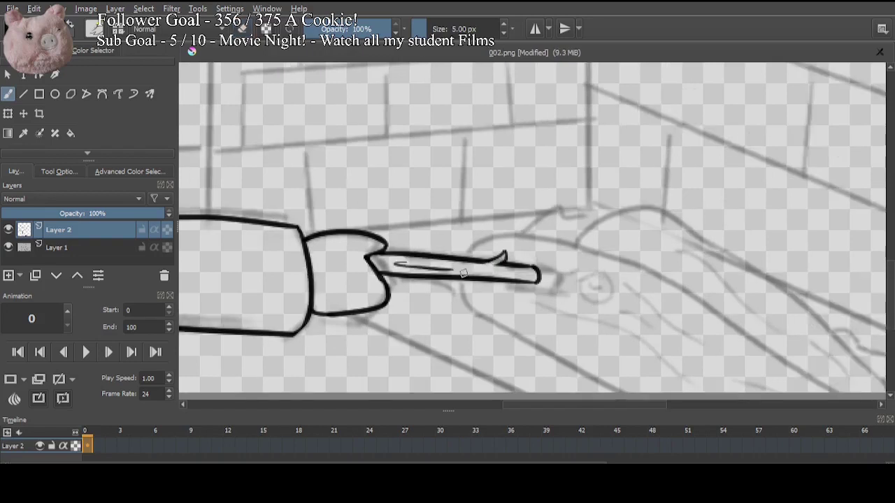
left_click_drag(446, 265, 524, 274)
Step: Ink the coat's outer back edge from the cape hem down to the corner and the first part of its bottom hem
left_click_drag(371, 327, 750, 320)
left_click_drag(448, 266, 668, 337)
left_click_drag(532, 307, 595, 287)
key("ctrl+minus")
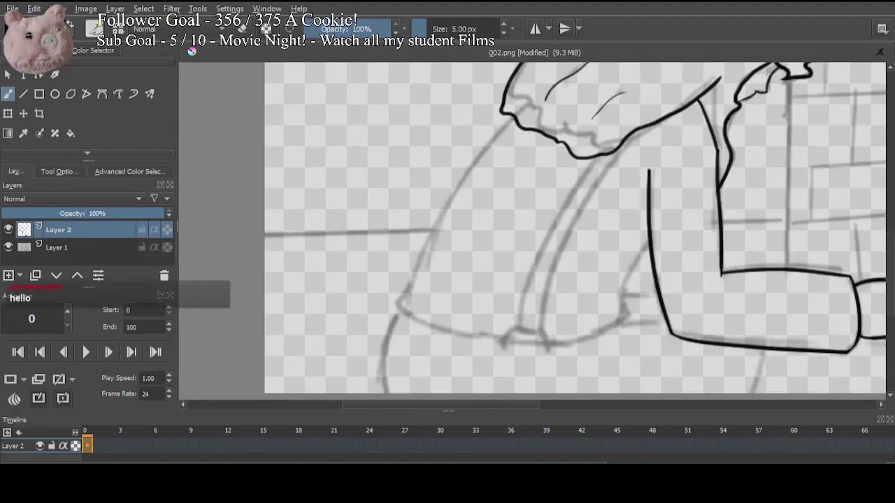
left_click_drag(510, 120, 392, 304)
key("ctrl+z")
left_click_drag(509, 124, 423, 287)
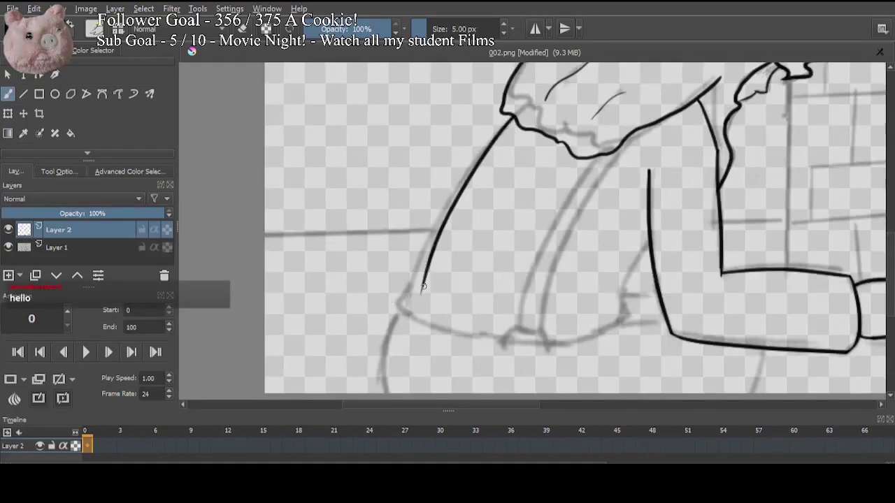
mouse_move(423, 286)
left_mouse_down()
mouse_move(406, 315)
mouse_move(503, 343)
left_mouse_up()
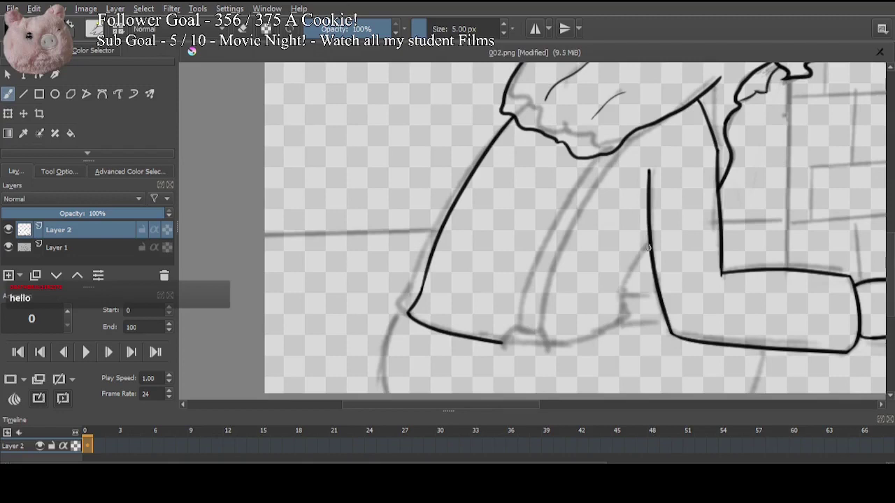
Step: Ink the coat's front edge from the arm down to its lower corner and close the curved bottom hem
left_click_drag(648, 236, 615, 303)
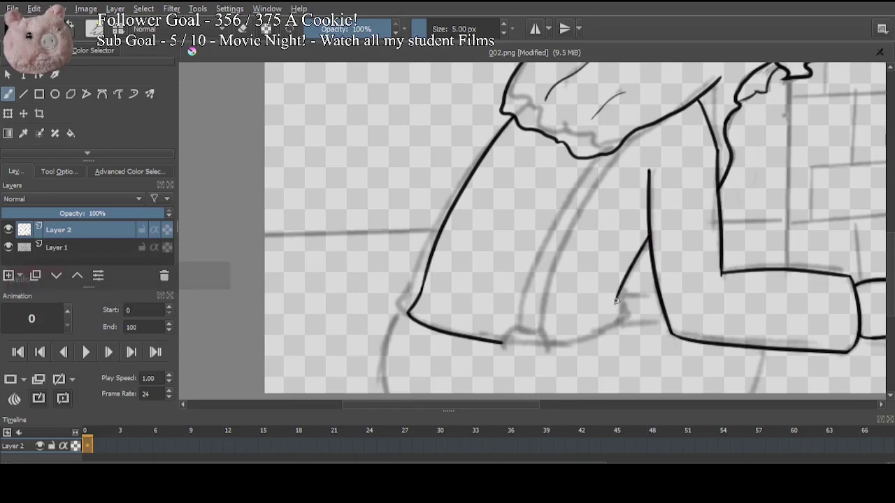
mouse_move(617, 301)
left_mouse_down()
mouse_move(603, 264)
mouse_move(611, 283)
mouse_move(504, 308)
mouse_move(568, 304)
left_mouse_up()
key("ctrl+z")
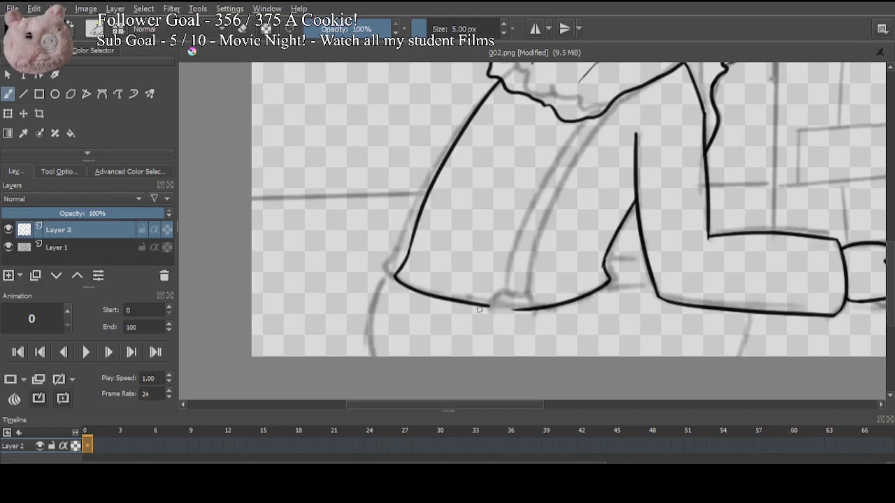
mouse_move(479, 310)
left_mouse_down()
mouse_move(580, 294)
mouse_move(544, 322)
left_mouse_up()
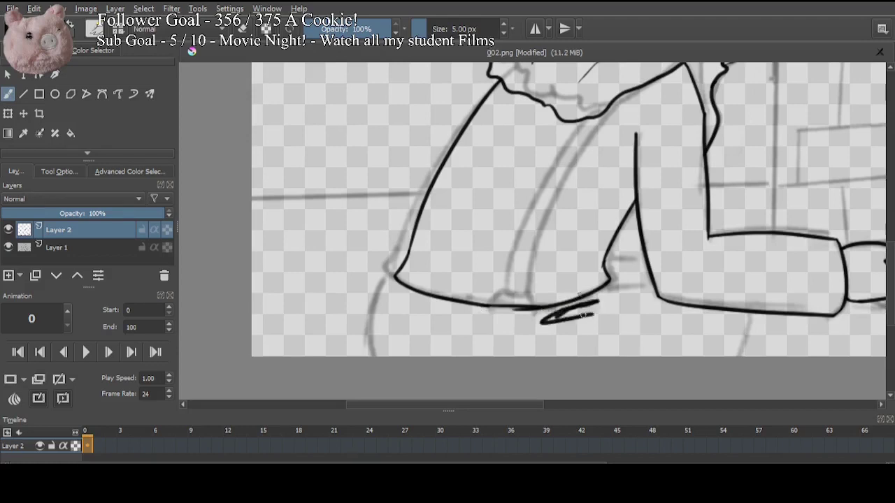
key("ctrl+z")
key("ctrl+z")
left_click_drag(487, 305, 568, 299)
key("ctrl+z")
mouse_move(577, 215)
left_mouse_down()
mouse_move(541, 259)
mouse_move(557, 241)
left_mouse_up()
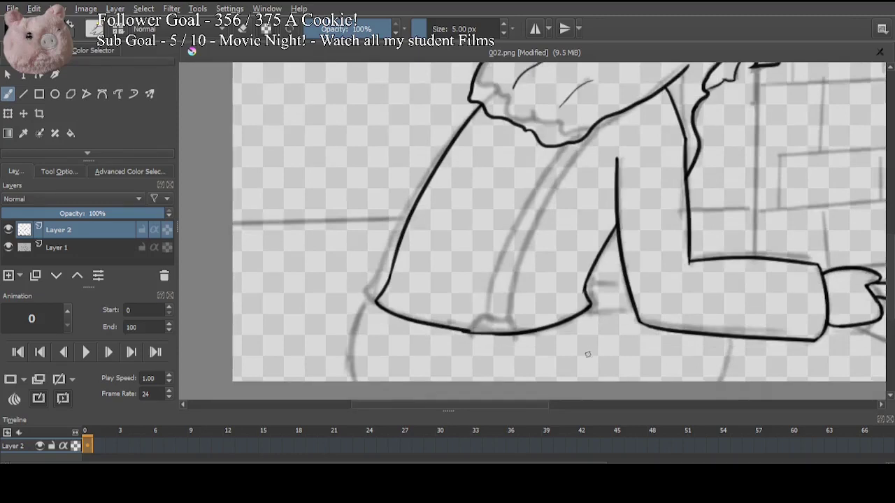
mouse_move(596, 346)
left_mouse_down()
mouse_move(619, 360)
mouse_move(594, 378)
left_mouse_up()
key("ctrl+z")
Step: Ink the two parallel curved lines of the strap running from the cape hem down to the coat's bottom edge
left_click_drag(574, 257, 556, 280)
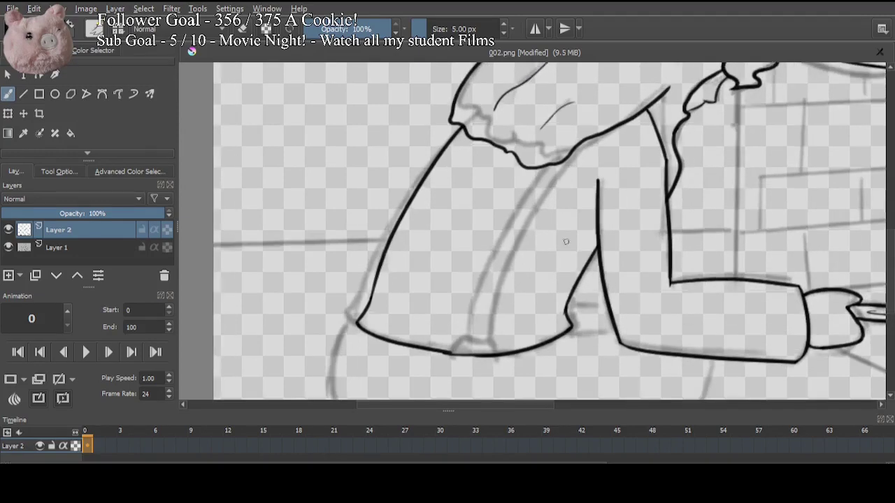
left_click_drag(603, 142, 491, 311)
key("ctrl+z")
left_click_drag(603, 140, 491, 338)
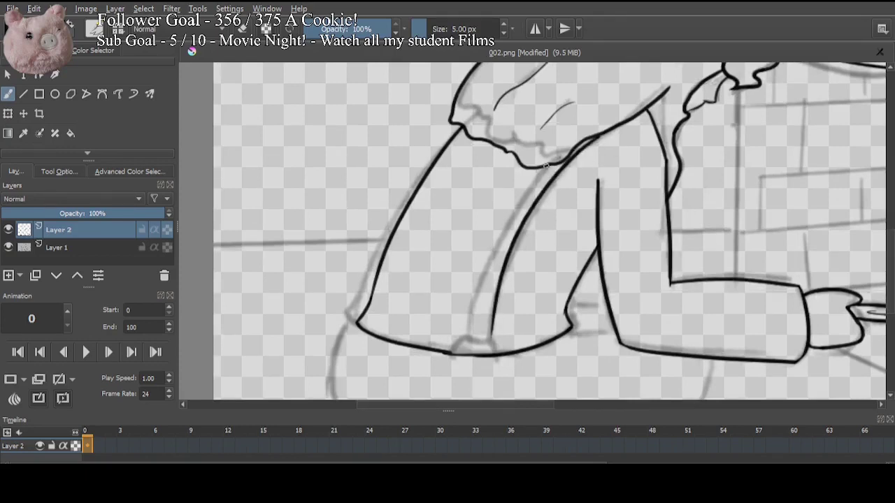
left_click_drag(550, 164, 484, 298)
key("ctrl+z")
left_click_drag(551, 163, 473, 333)
key("ctrl+z")
left_click_drag(554, 162, 467, 340)
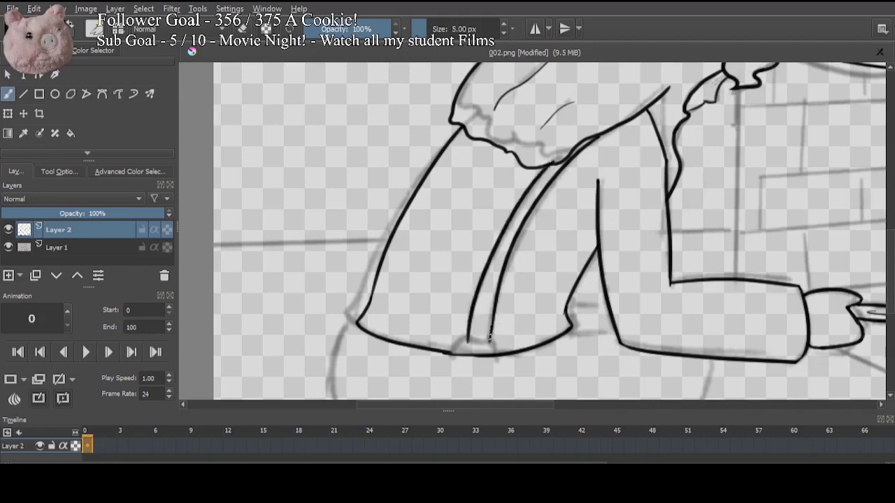
Step: Ink the strap's rounded end at the coat hem and the short body lines beside the arm and below the forearm
mouse_move(467, 342)
left_mouse_down()
mouse_move(490, 341)
mouse_move(508, 267)
mouse_move(506, 289)
mouse_move(456, 290)
left_mouse_up()
key("ctrl+z")
mouse_move(590, 279)
left_mouse_down()
mouse_move(492, 269)
mouse_move(526, 240)
left_mouse_up()
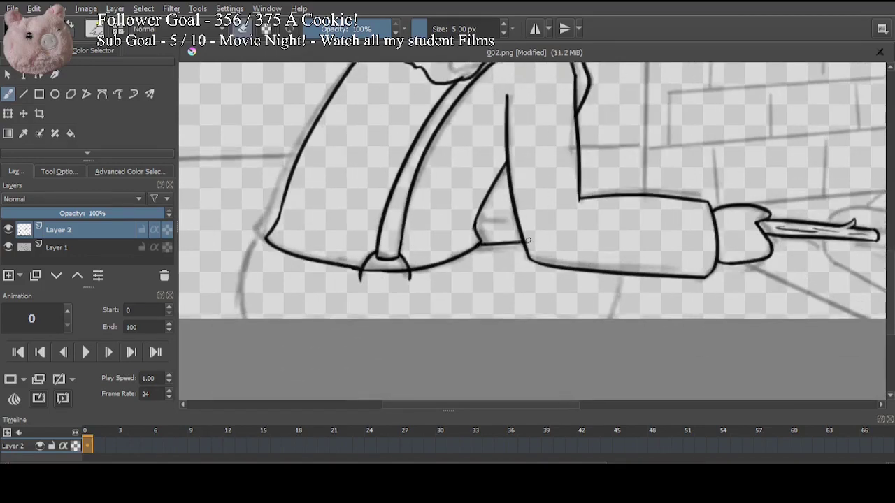
left_click_drag(622, 276, 600, 318)
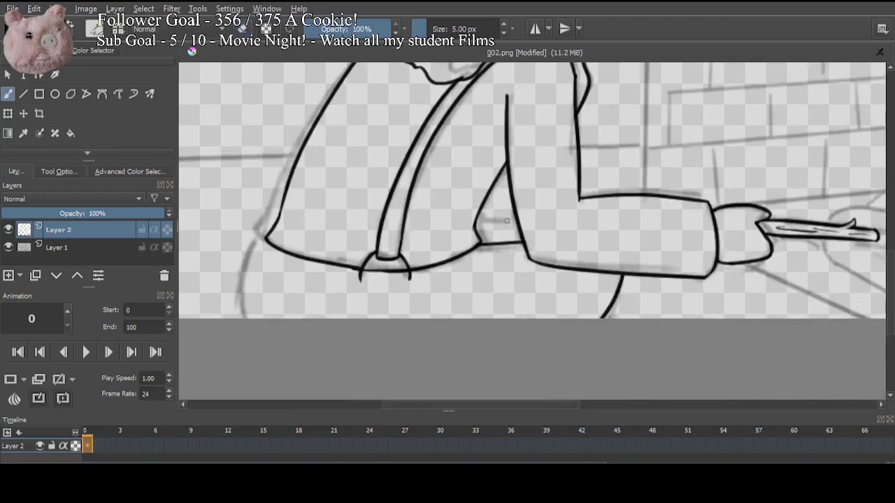
Step: Ink the short line between the coat's front edge and the arm, and the leg line below the coat's back corner
left_click_drag(478, 217, 515, 214)
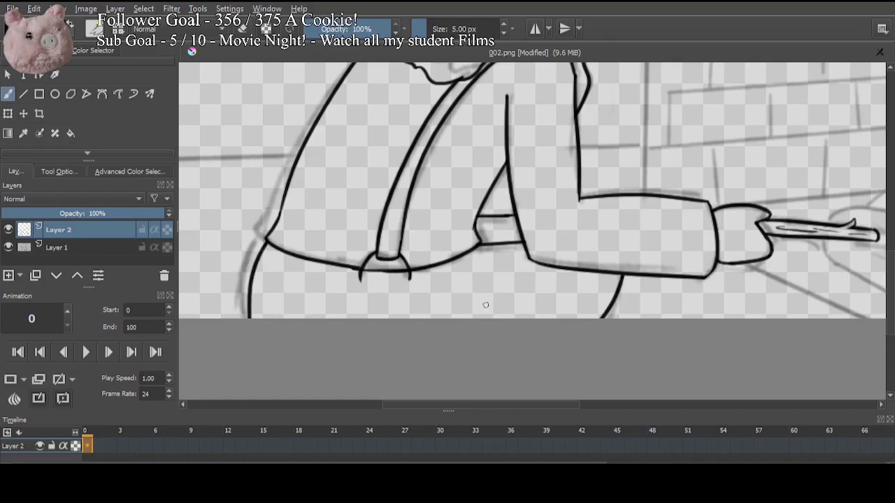
key("space")
left_click_drag(648, 90, 590, 199)
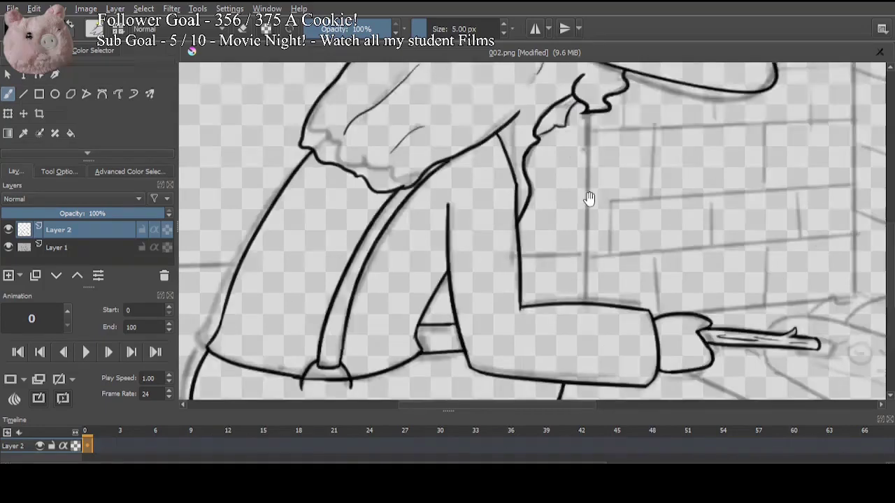
scroll(589, 199, "down", 4)
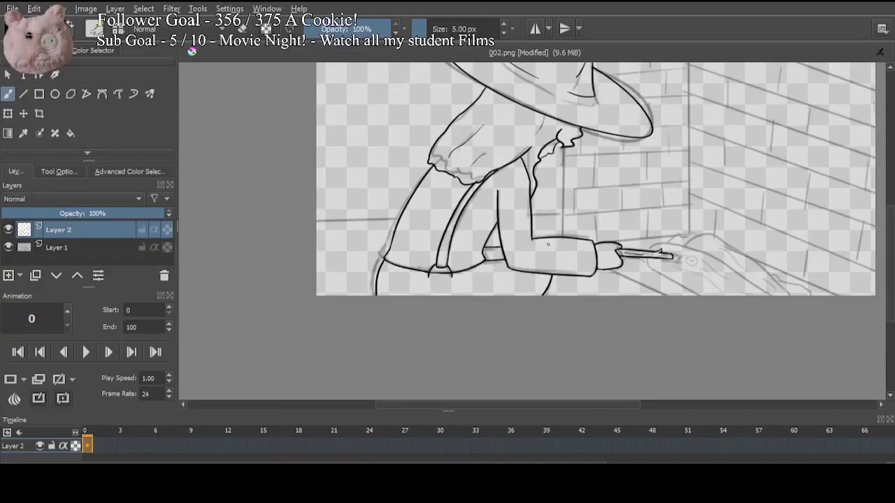
Step: Add a new paint layer directly above Layer 1, hide Layer 2 and switch to the straight Line tool
key("space")
left_click_drag(548, 244, 458, 332)
left_click(57, 248)
left_click(9, 276)
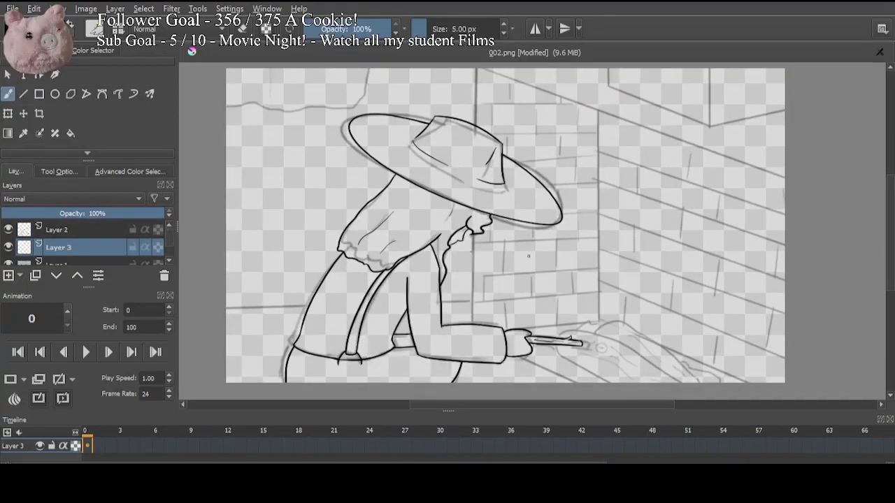
mouse_move(520, 208)
left_mouse_down()
mouse_move(516, 258)
mouse_move(496, 266)
mouse_move(455, 161)
left_mouse_up()
key("v")
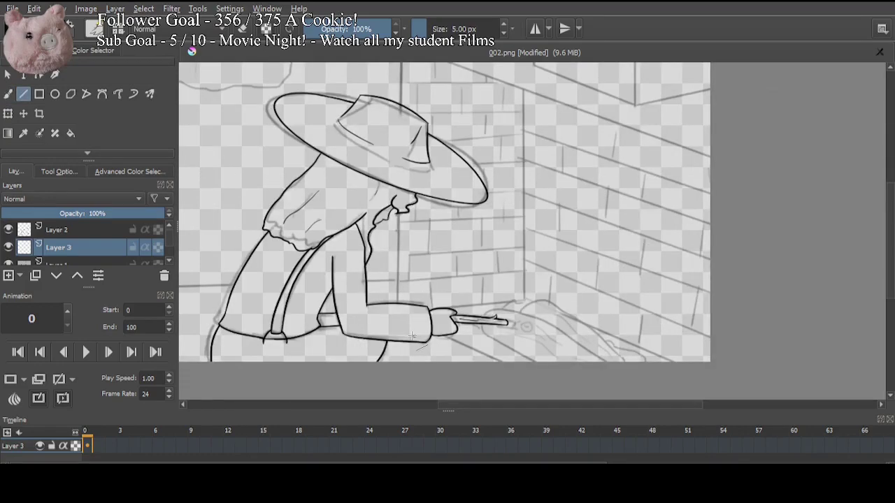
key("ctrl+z")
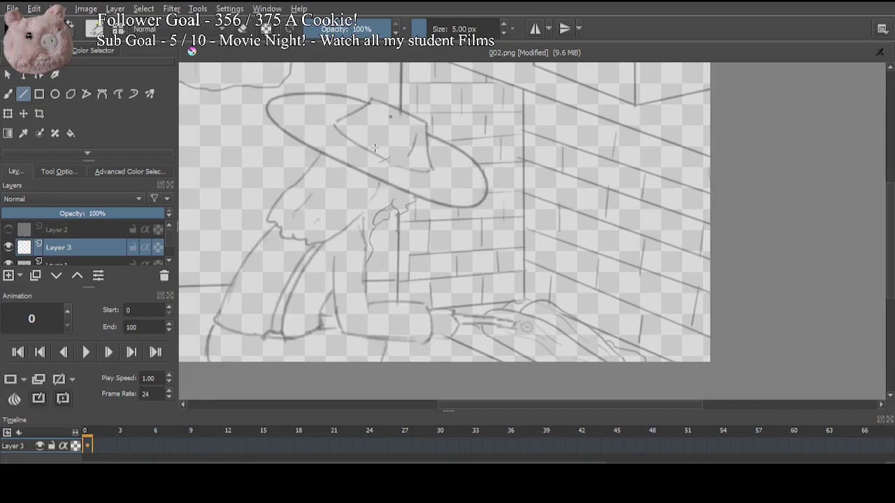
Step: Draw straight lines for the brick recess's front upright, floor edge and sloping upper edge, and outline the box above it
left_click_drag(397, 317, 521, 370)
mouse_move(399, 318)
left_mouse_down()
mouse_move(428, 364)
mouse_move(428, 96)
mouse_move(745, 203)
left_mouse_up()
mouse_move(559, 111)
left_mouse_down()
mouse_move(669, 153)
mouse_move(670, 62)
left_mouse_up()
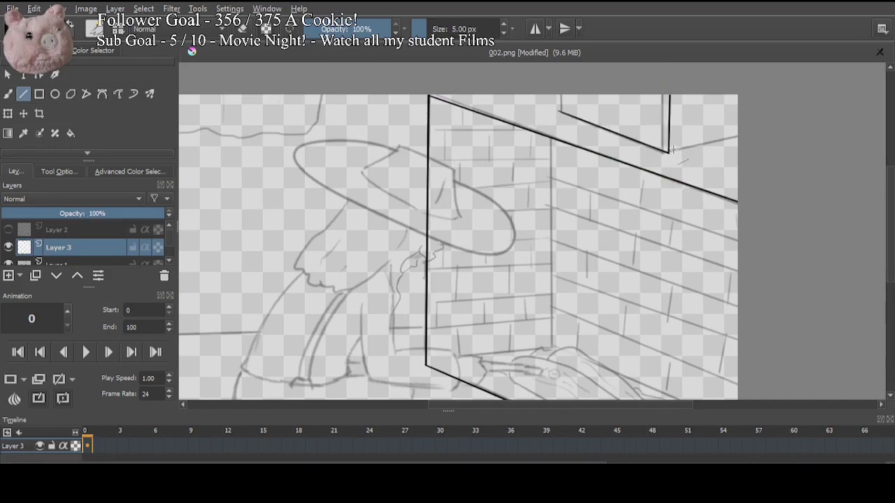
left_click_drag(669, 152, 738, 138)
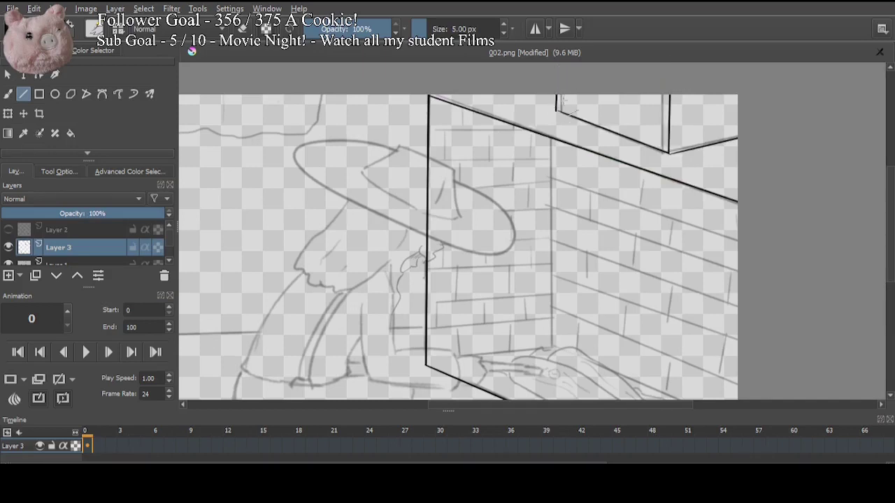
left_click_drag(560, 110, 561, 70)
key("b")
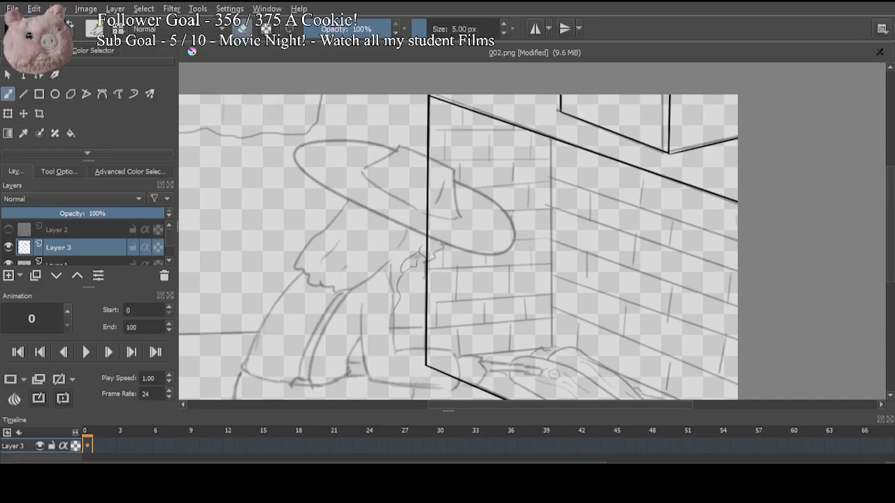
Step: Draw straight lines for the recess's inner vertical corner and the base edges of both brick walls
mouse_move(565, 259)
left_mouse_down()
mouse_move(530, 186)
mouse_move(526, 230)
left_mouse_up()
left_click(25, 94)
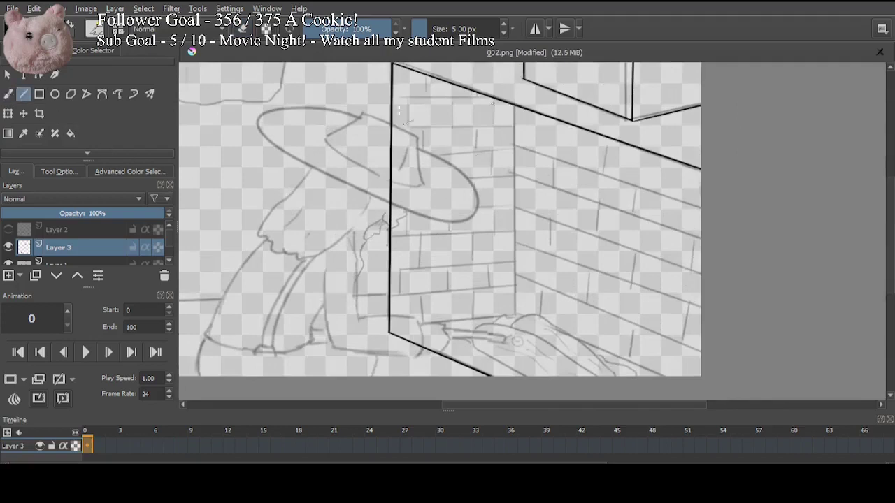
left_click_drag(515, 105, 515, 319)
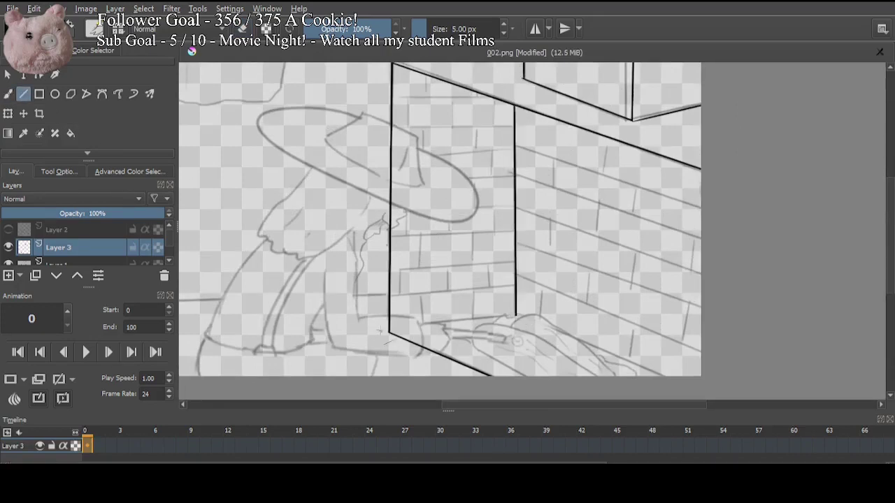
left_click_drag(389, 333, 516, 317)
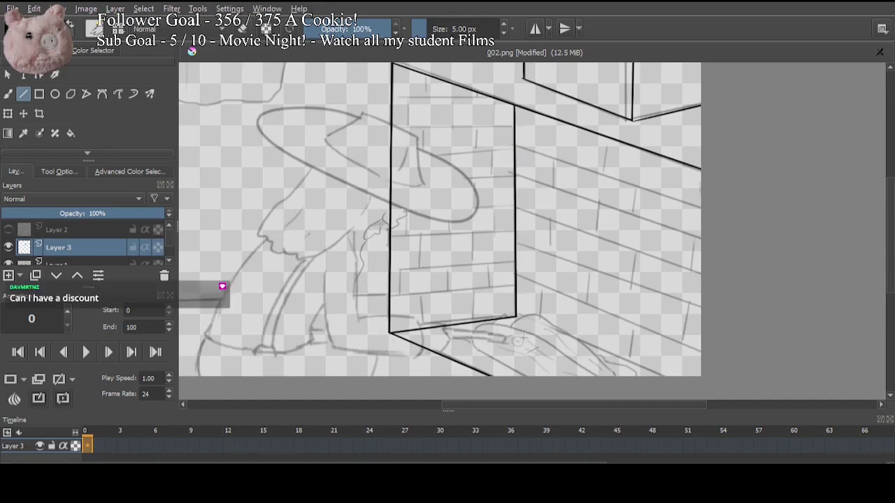
left_click_drag(546, 337, 465, 266)
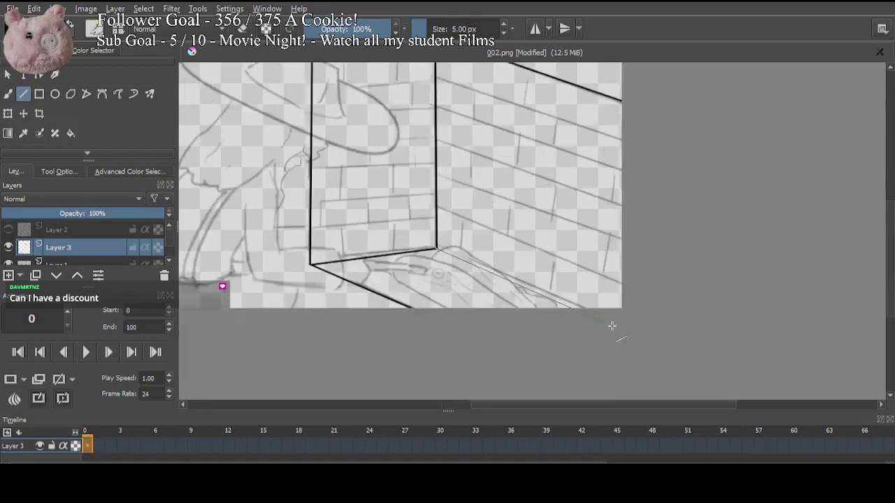
left_click_drag(612, 325, 612, 325)
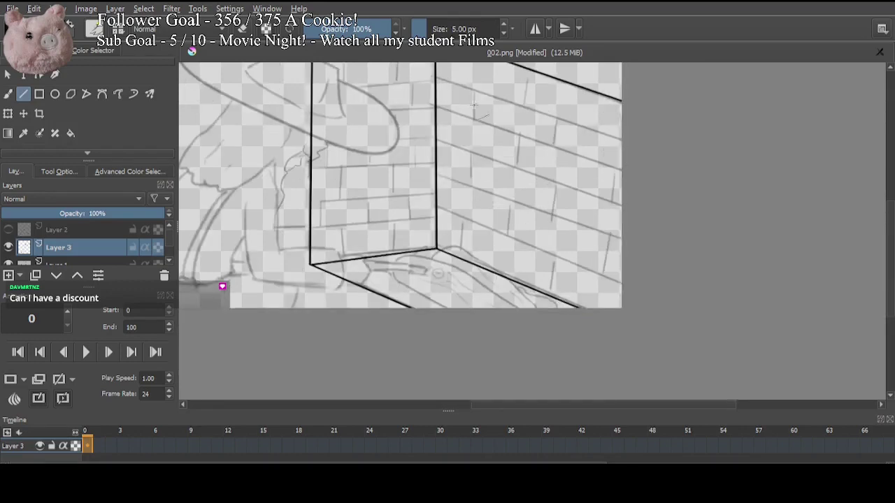
Step: Ink the lowest three wavy horizontal mortar lines across the narrow brick wall with the freehand brush
key("plus")
key("b")
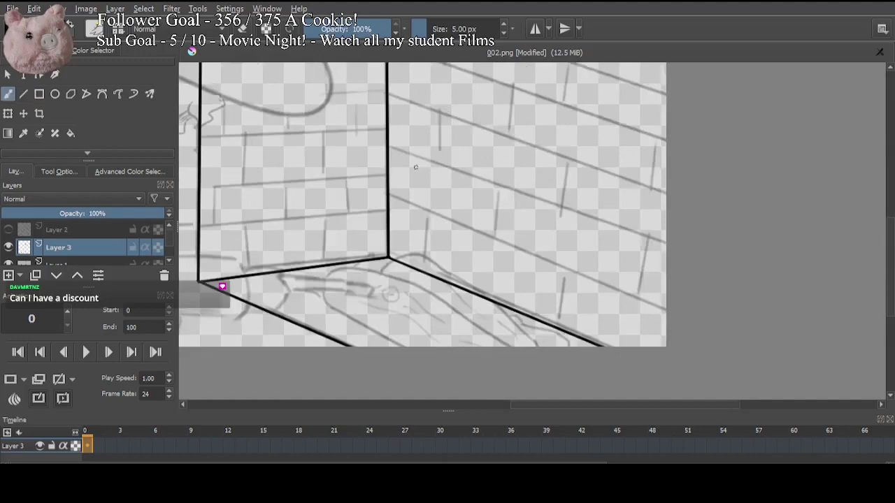
left_click_drag(370, 220, 506, 243)
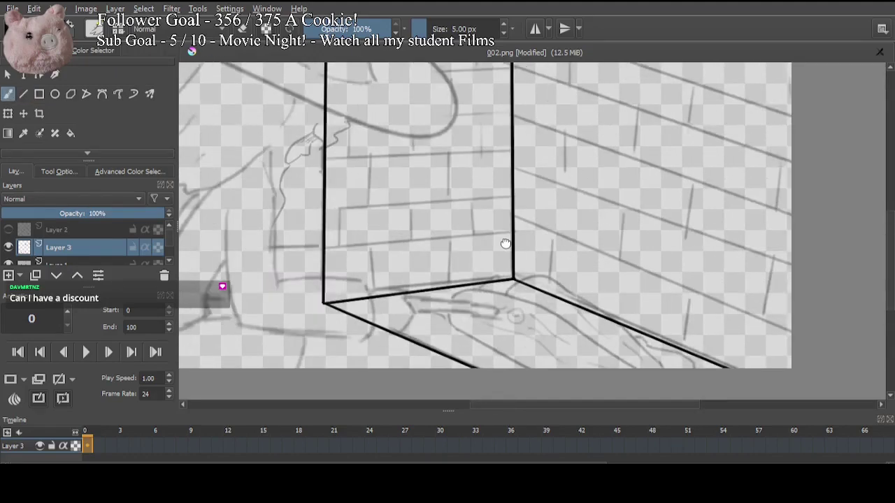
key("plus")
mouse_move(288, 257)
left_mouse_down()
mouse_move(553, 236)
mouse_move(577, 283)
left_mouse_up()
left_click_drag(316, 240, 580, 222)
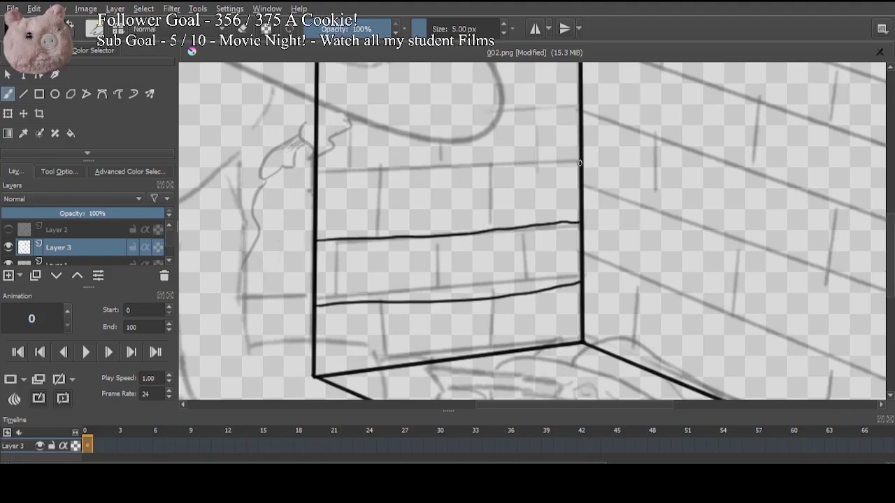
left_click_drag(579, 161, 316, 172)
Step: Ink the remaining five horizontal mortar lines up the narrow brick wall to its sloping upper edge
left_click_drag(395, 142, 410, 228)
left_click_drag(329, 215, 592, 204)
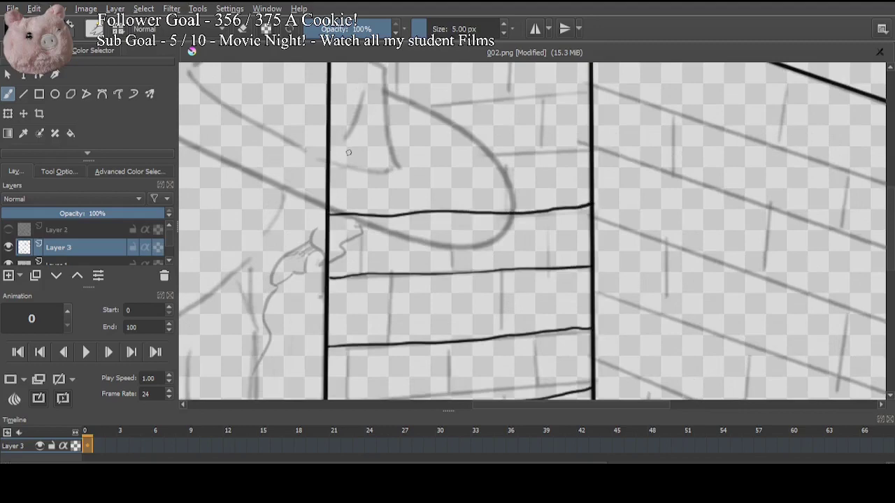
left_click_drag(328, 160, 425, 153)
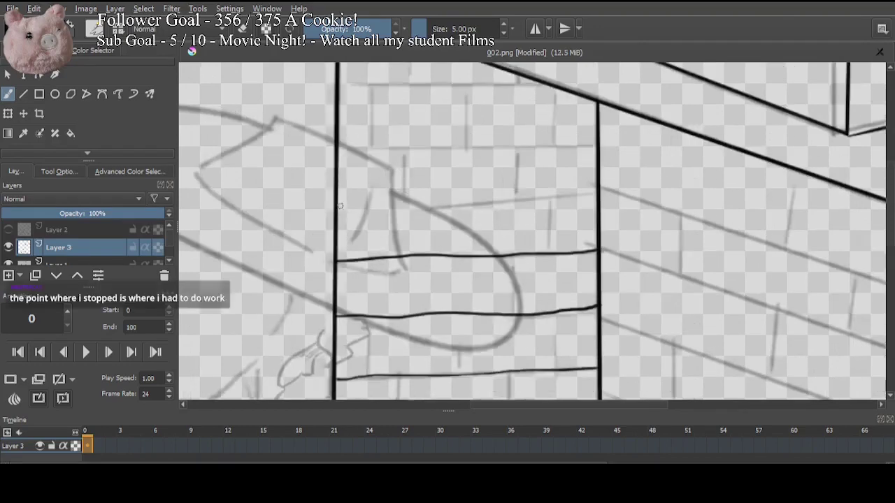
left_click_drag(335, 206, 596, 193)
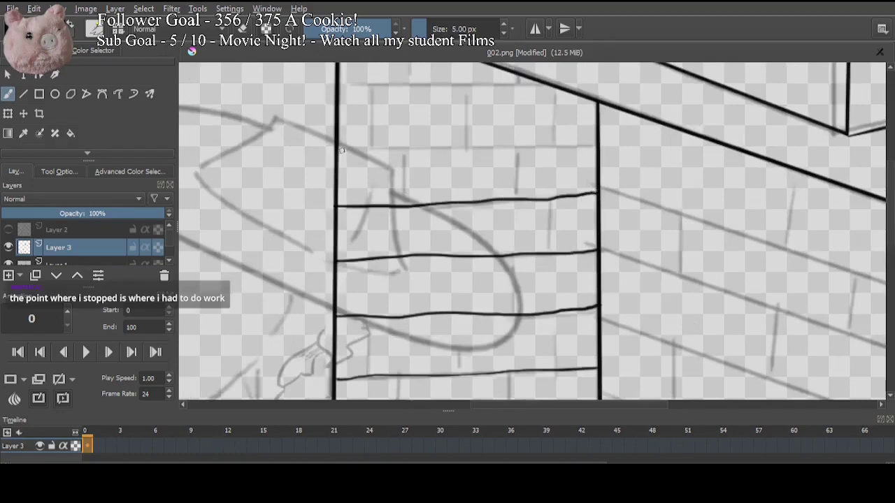
left_click_drag(341, 150, 595, 143)
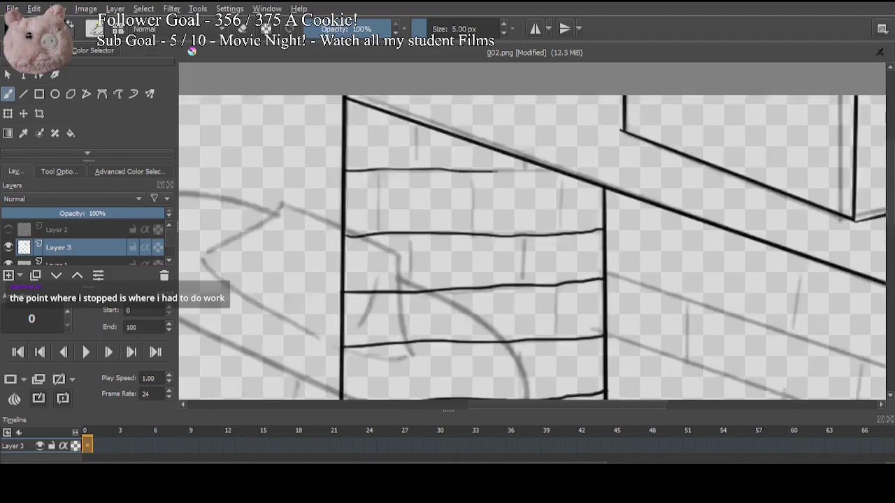
left_click_drag(492, 171, 559, 169)
Step: Ink slightly wavy vertical brick joints in the top three rows of the narrow wall
left_click_drag(418, 124, 415, 167)
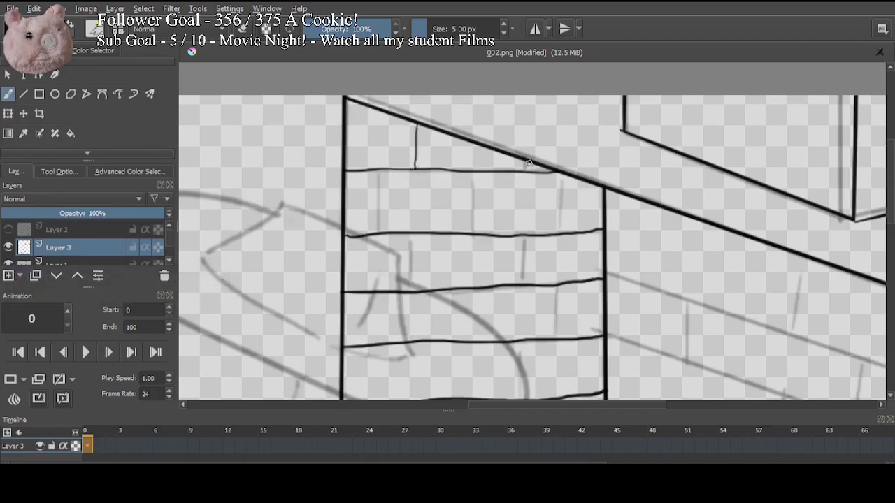
left_click_drag(526, 162, 525, 171)
left_click_drag(569, 179, 572, 232)
left_click_drag(471, 172, 474, 235)
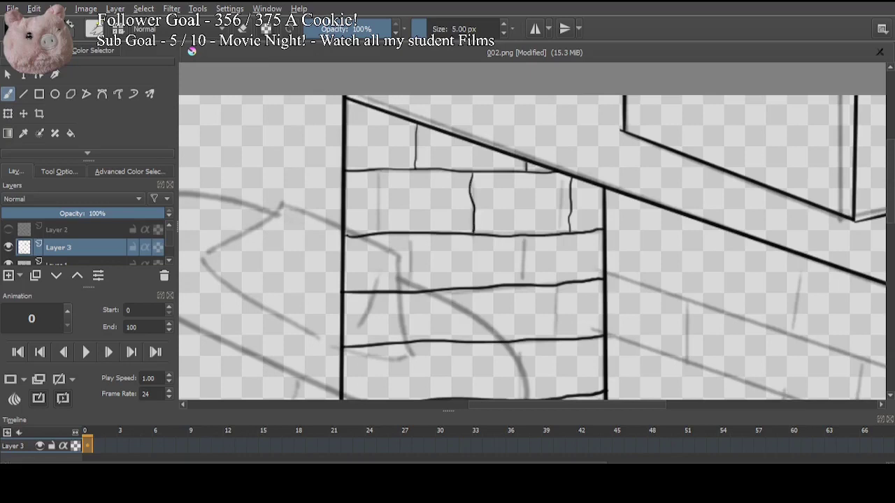
scroll(531, 231, "down", 3)
left_click_drag(407, 144, 406, 204)
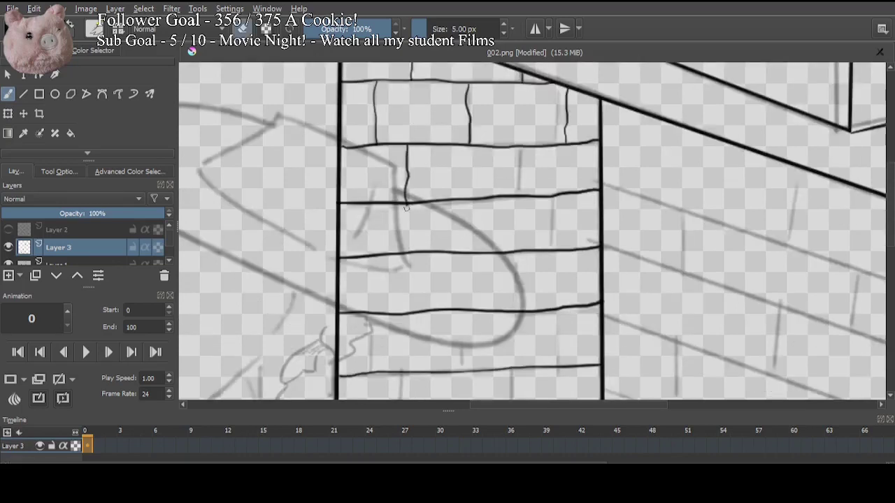
left_click_drag(521, 148, 524, 188)
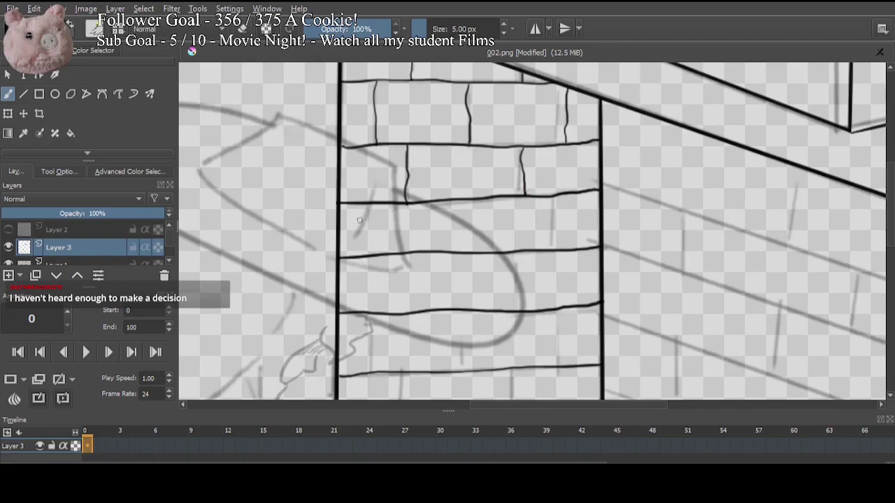
Step: Ink three vertical joints in the narrow wall's fourth brick row and two in its fifth row
left_click_drag(473, 201, 476, 255)
key("ctrl+z")
left_click_drag(568, 193, 574, 250)
left_click_drag(373, 204, 375, 257)
left_click_drag(462, 310, 480, 228)
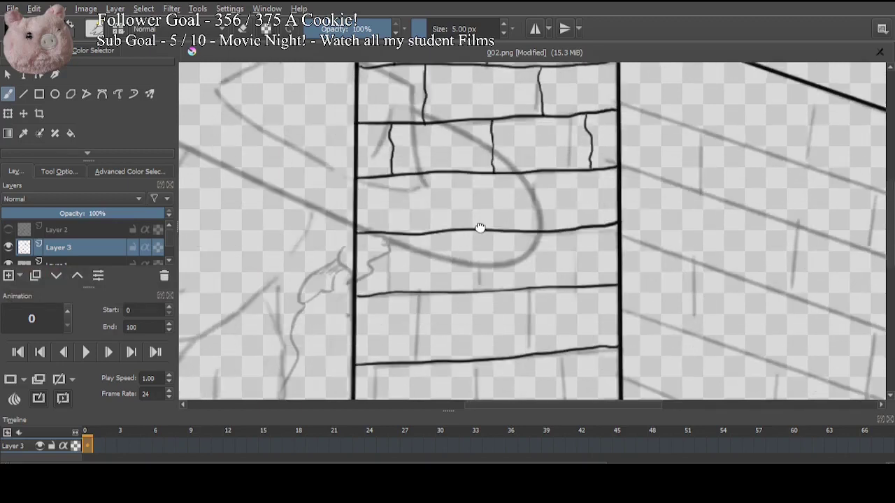
left_click_drag(438, 174, 442, 227)
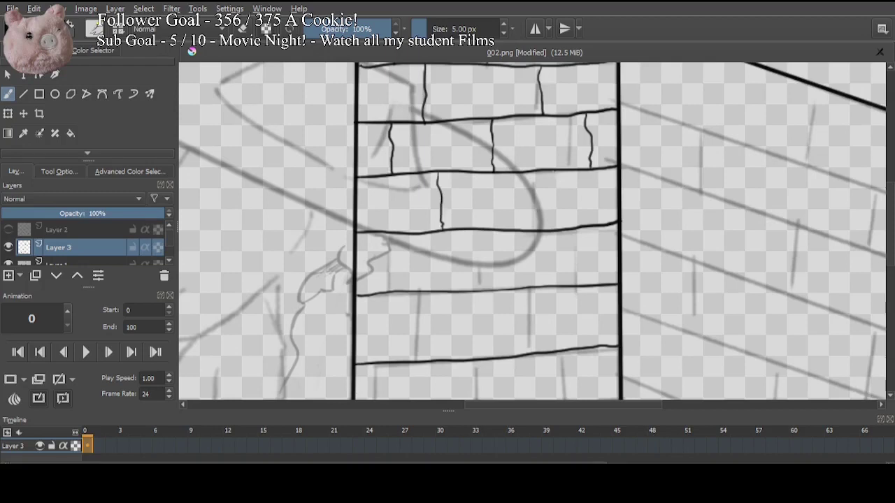
left_click_drag(555, 172, 558, 230)
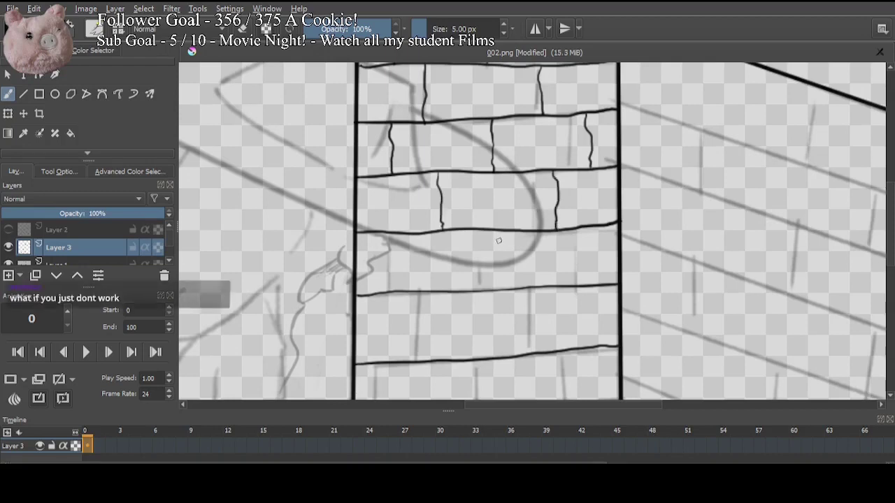
Step: Ink three vertical joints in the narrow wall's sixth brick row and two in its seventh row
left_click_drag(501, 233, 506, 290)
left_click_drag(393, 234, 398, 289)
left_click_drag(596, 225, 597, 292)
left_click_drag(548, 323, 521, 234)
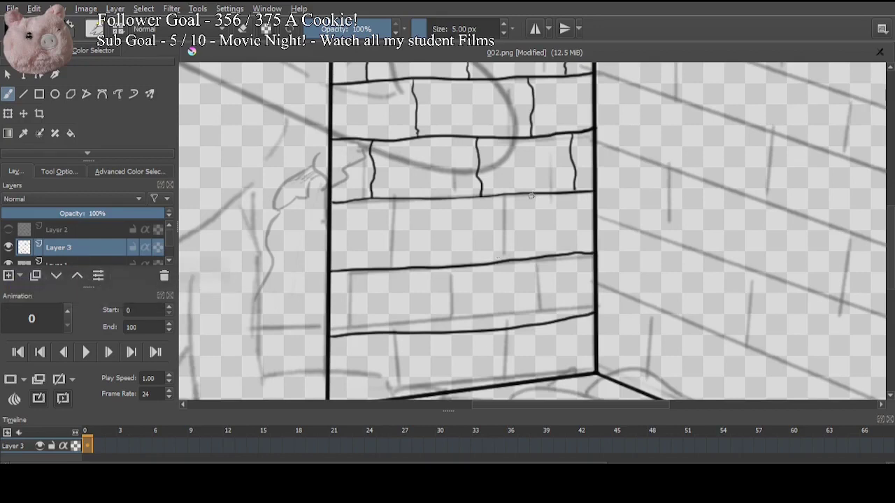
left_click_drag(534, 195, 539, 258)
Step: Ink staggered vertical joints in the bottom two brick rows of the narrow wall, down to its base edge
scroll(418, 200, "down", 3)
left_click_drag(481, 183, 489, 244)
left_click_drag(572, 174, 575, 232)
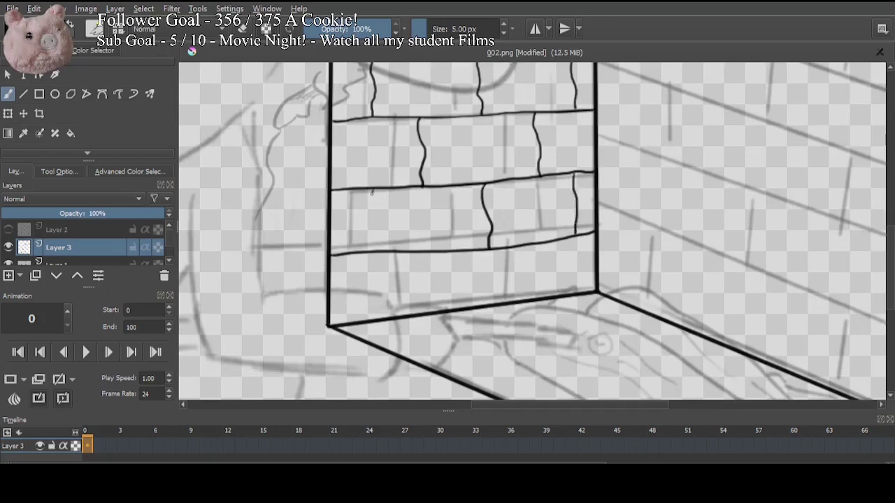
mouse_move(371, 193)
left_mouse_down()
mouse_move(373, 247)
mouse_move(422, 275)
mouse_move(422, 314)
left_mouse_up()
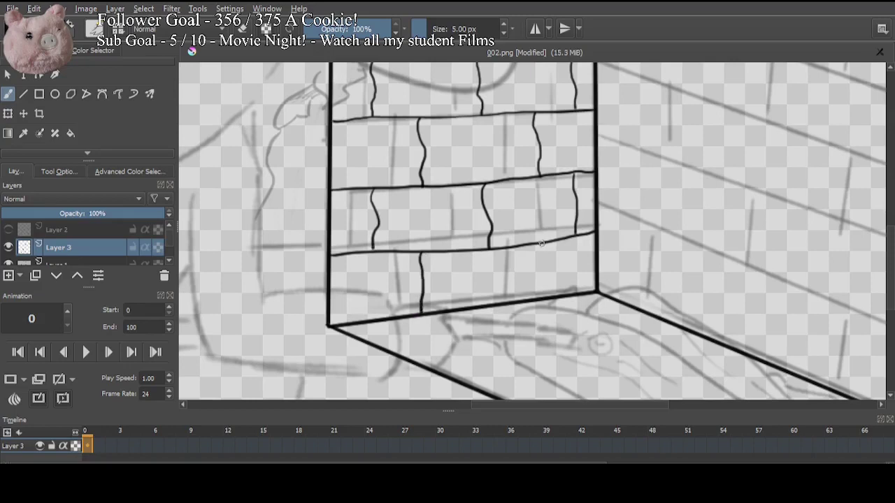
left_click_drag(541, 243, 541, 300)
Step: Rotate the canvas and ink the lowest three wavy mortar lines across the wide brick wall, from the inner corner outward
key("4")
key("4")
mouse_move(549, 203)
left_mouse_down()
mouse_move(326, 226)
mouse_move(301, 262)
mouse_move(624, 207)
mouse_move(729, 177)
left_mouse_up()
left_click_drag(291, 203, 697, 114)
mouse_move(441, 125)
left_mouse_down()
mouse_move(527, 227)
mouse_move(533, 251)
left_mouse_up()
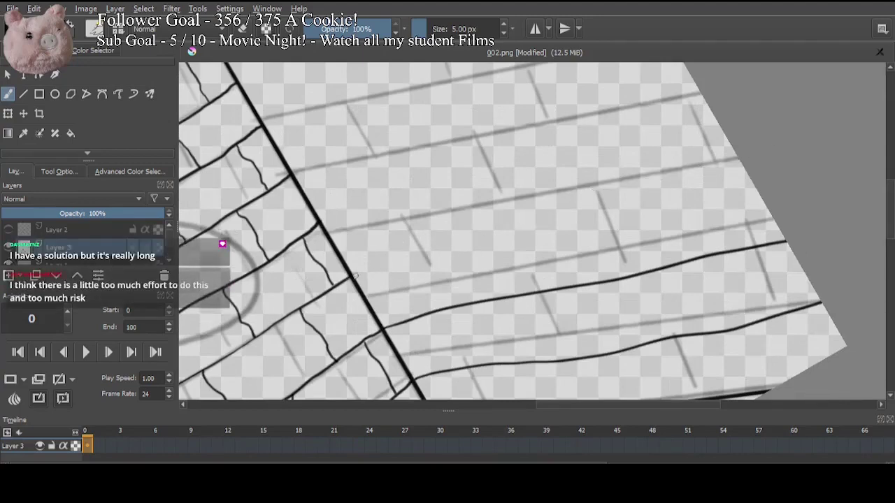
left_click_drag(355, 276, 732, 149)
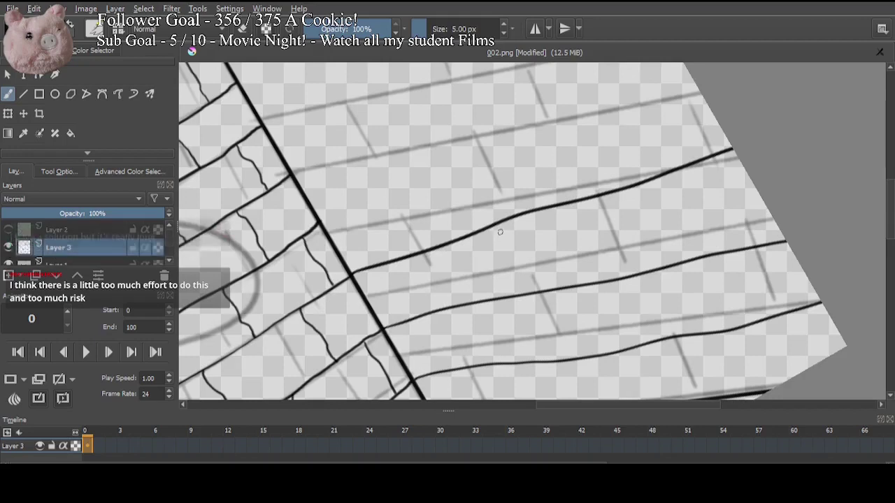
Step: Ink the upper four wavy mortar lines across the wide brick wall from the inner corner outward, and reset the canvas rotation
left_click_drag(464, 184, 516, 223)
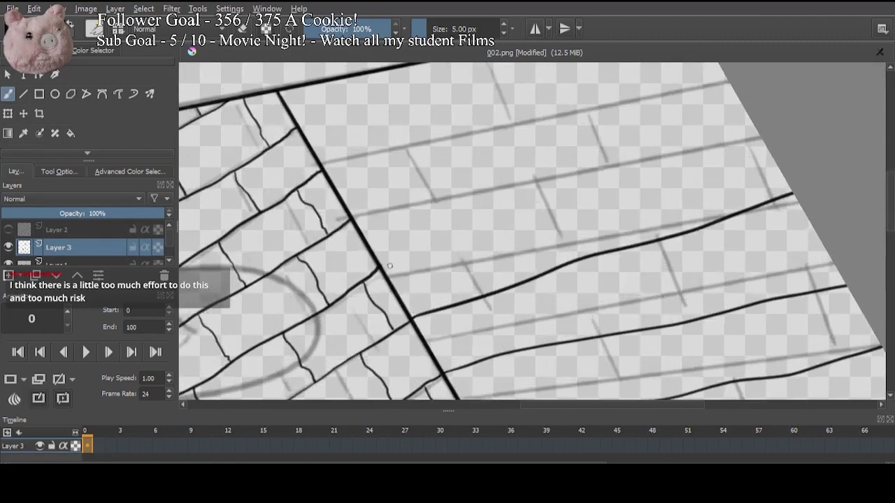
left_click_drag(378, 268, 748, 119)
left_click_drag(353, 218, 720, 64)
left_click_drag(476, 149, 518, 230)
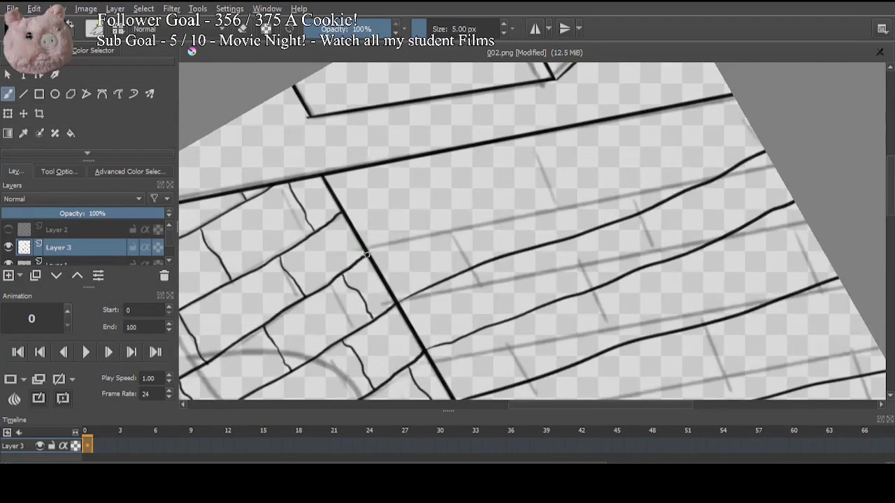
mouse_move(365, 250)
left_mouse_down()
mouse_move(535, 184)
mouse_move(691, 103)
left_mouse_up()
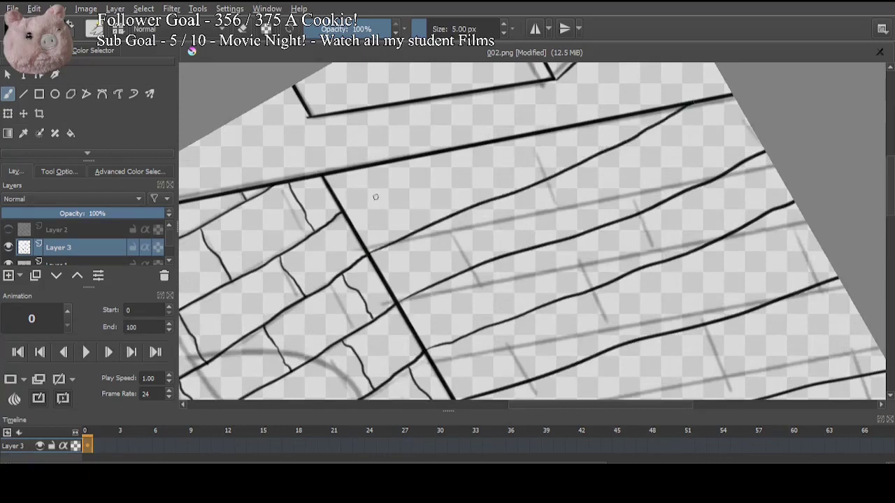
left_click_drag(342, 210, 417, 163)
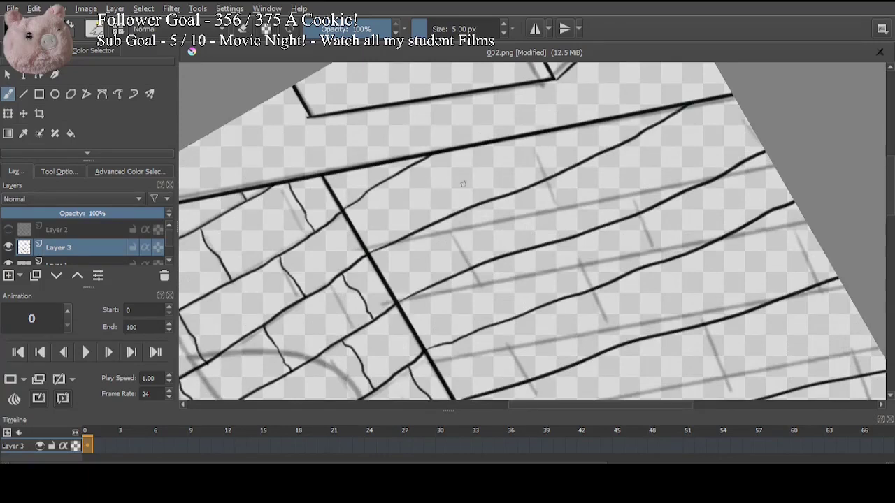
key("5")
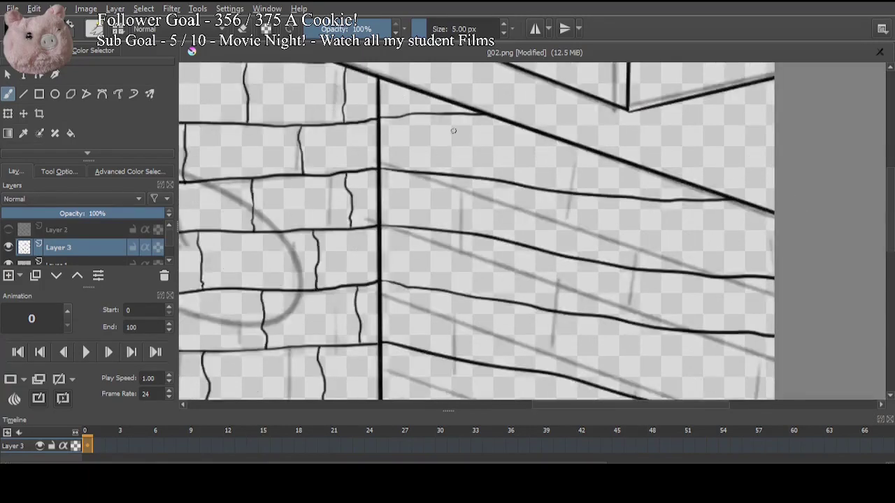
Step: Ink three short vertical joints in the wide wall's second brick row and three in its third row
left_click_drag(429, 116, 428, 170)
left_click_drag(534, 133, 535, 189)
left_click_drag(649, 172, 651, 188)
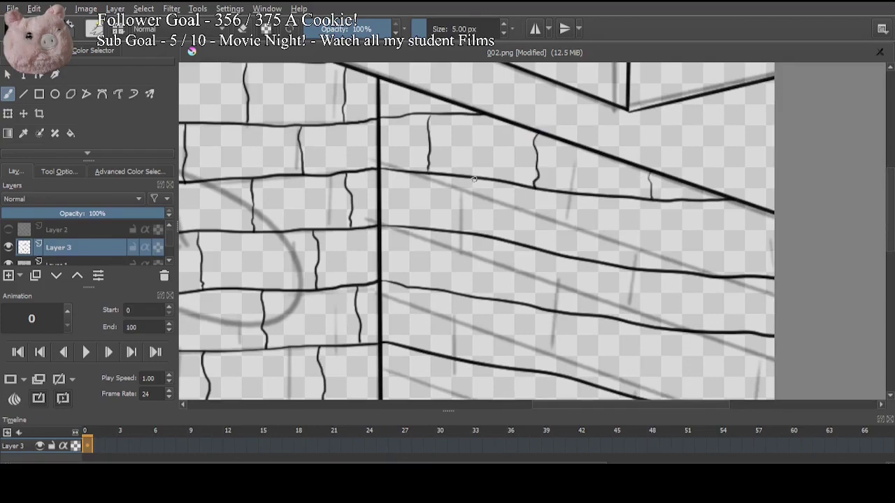
left_click_drag(473, 179, 471, 231)
left_click_drag(595, 196, 591, 255)
scroll(729, 206, "down", 3)
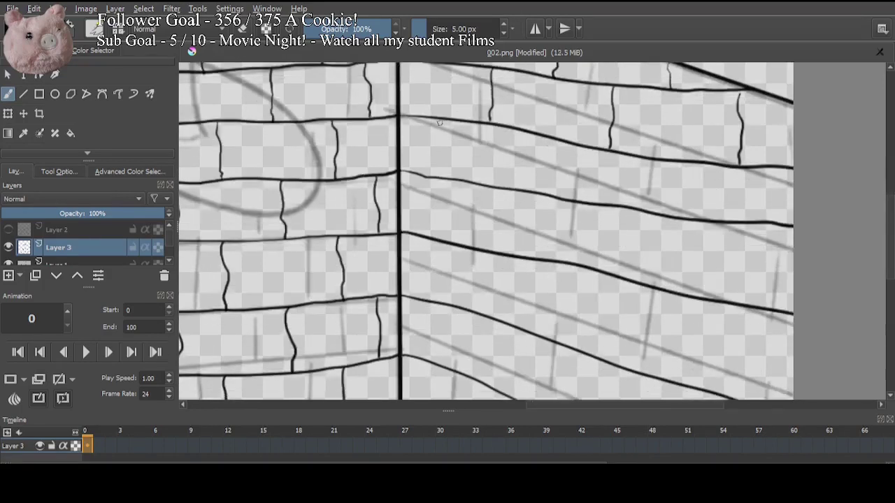
Step: Ink the first staggered vertical joint beside the inner corner in each of the wide wall's lower five brick rows
left_click_drag(433, 120, 431, 177)
left_click_drag(434, 240, 431, 281)
scroll(431, 282, "down", 1)
left_click_drag(453, 220, 450, 282)
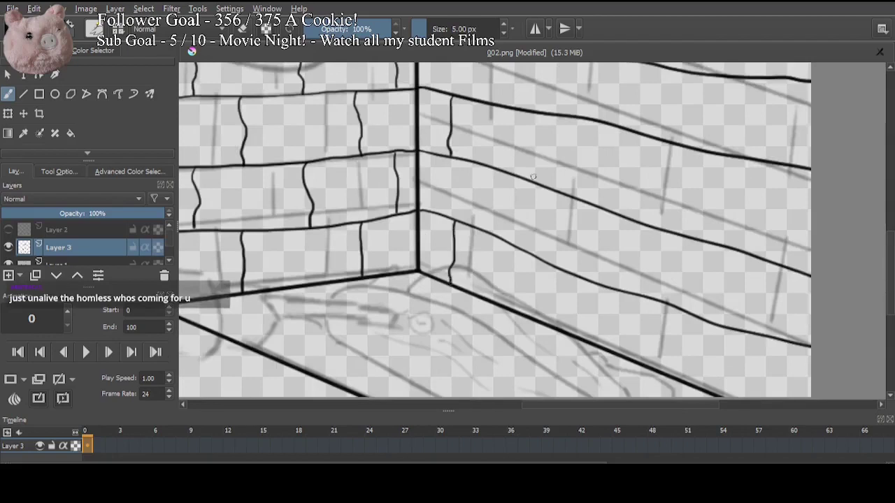
scroll(533, 176, "up", 1)
left_click_drag(499, 178, 495, 230)
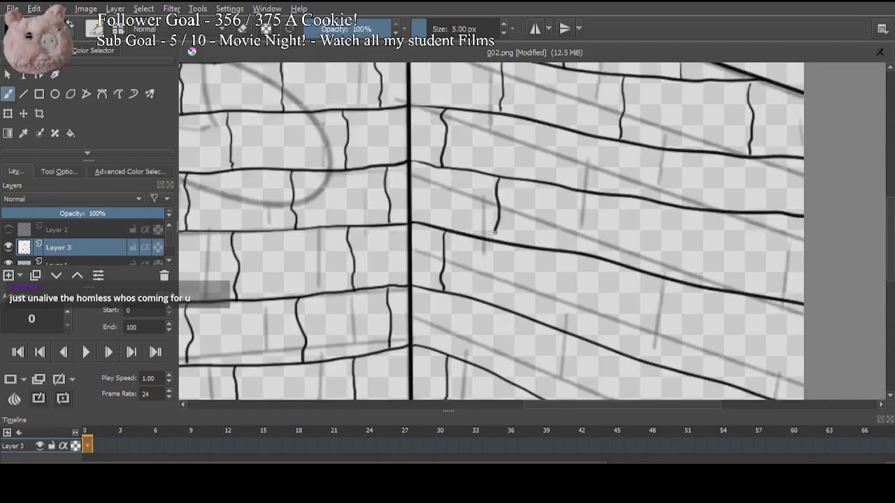
scroll(495, 233, "down", 1)
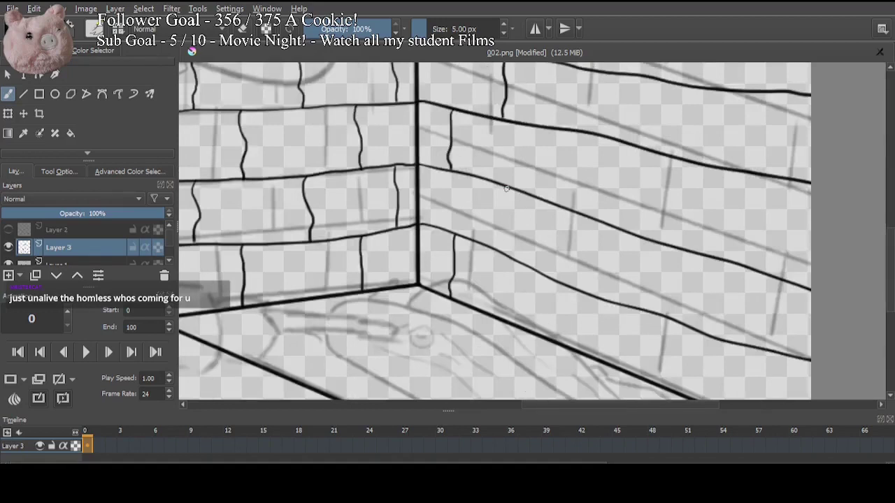
left_click_drag(499, 186, 496, 249)
Step: Ink the second vertical joint from the inner corner in the wide wall's fourth, sixth and bottom brick rows
left_click_drag(567, 209, 519, 342)
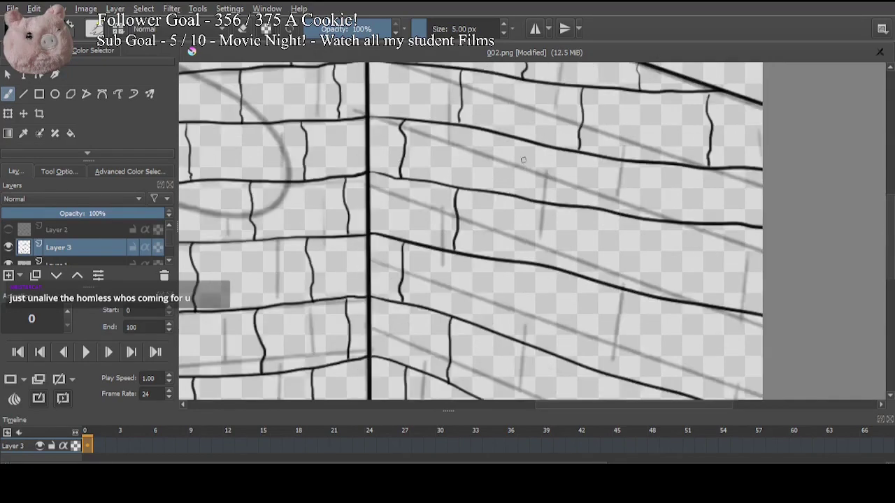
left_click_drag(511, 256, 521, 230)
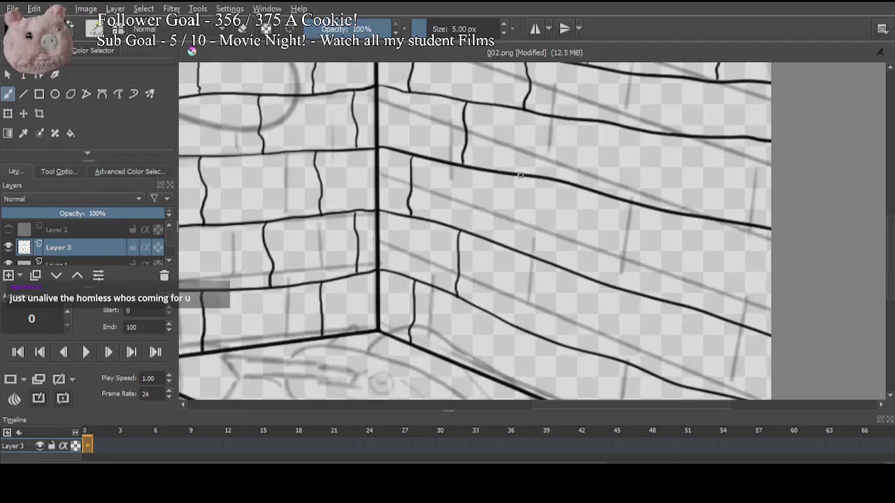
left_click_drag(516, 176, 519, 217)
mouse_move(502, 323)
left_mouse_down()
mouse_move(509, 214)
mouse_move(501, 267)
left_mouse_up()
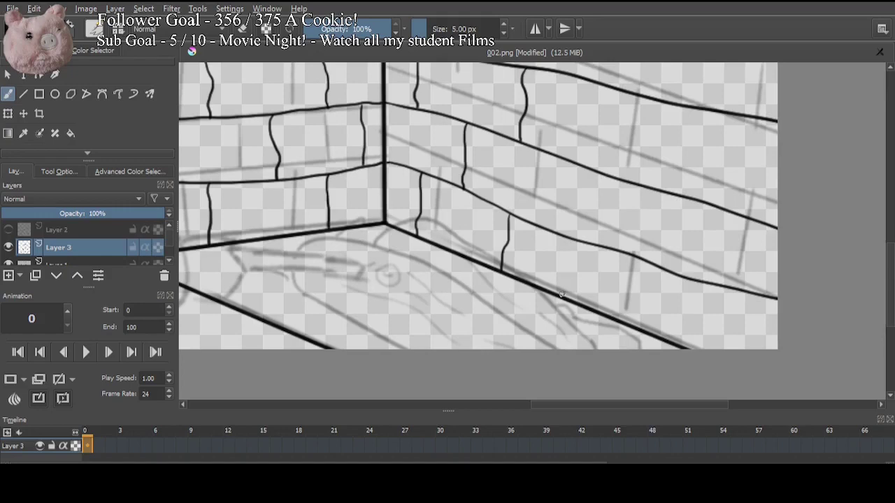
left_click_drag(607, 186, 558, 363)
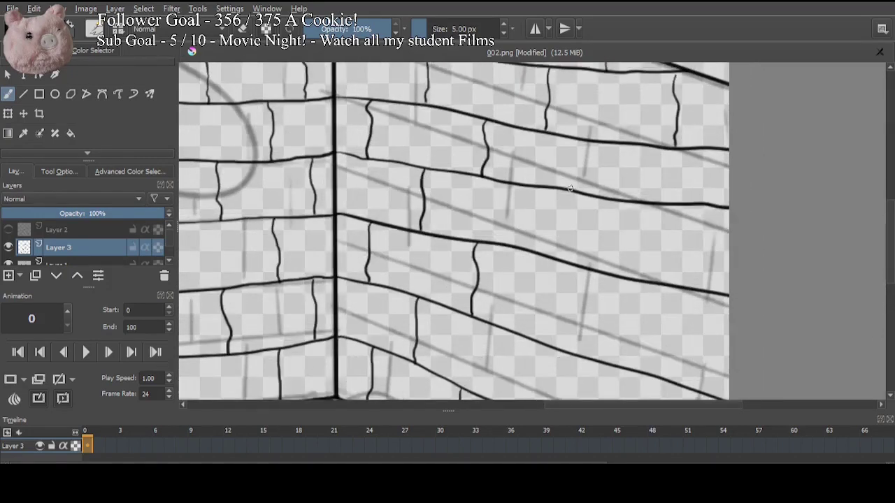
Step: Ink the second vertical joints in the wide wall's fifth and seventh rows and the third ones in its fourth, sixth and bottom rows
mouse_move(542, 189)
left_mouse_down()
mouse_move(541, 255)
mouse_move(552, 92)
left_mouse_up()
left_click_drag(541, 180, 530, 251)
left_click_drag(567, 185, 501, 334)
mouse_move(574, 153)
left_mouse_down()
mouse_move(572, 209)
mouse_move(549, 204)
mouse_move(549, 245)
left_mouse_up()
left_click_drag(550, 282, 551, 156)
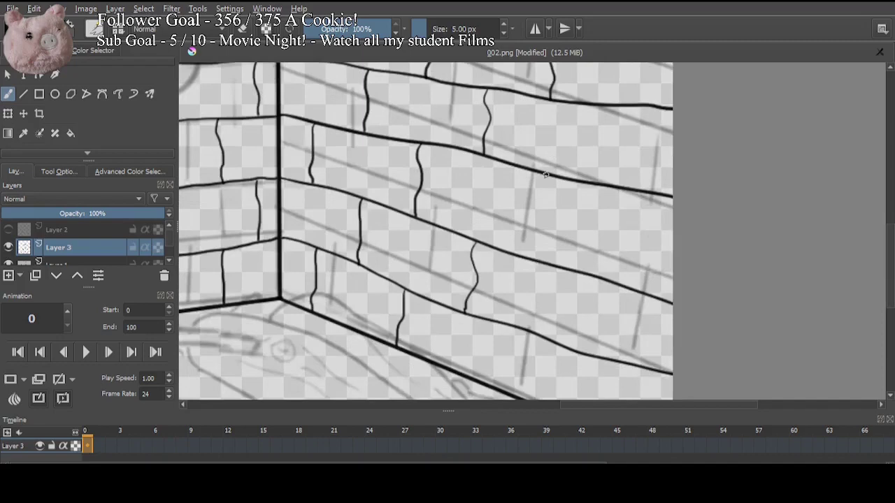
left_click_drag(545, 299, 553, 210)
left_click_drag(537, 244, 529, 313)
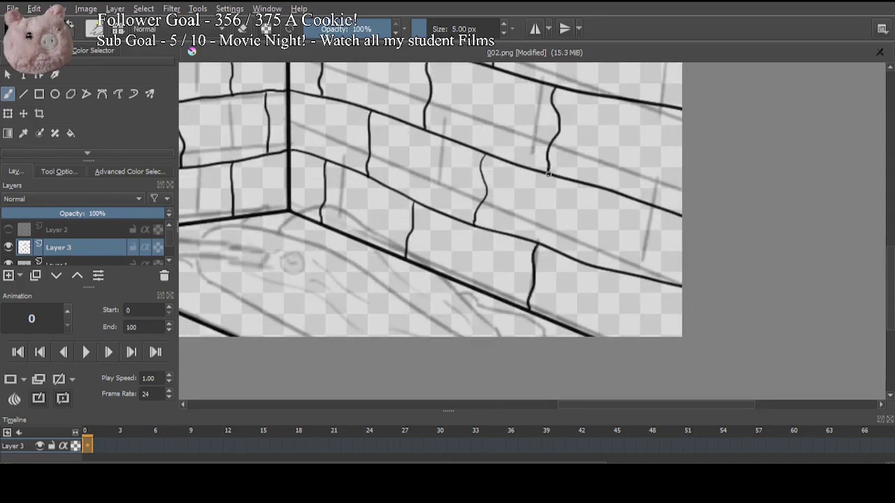
mouse_move(584, 143)
left_mouse_down()
mouse_move(532, 254)
mouse_move(530, 288)
left_mouse_up()
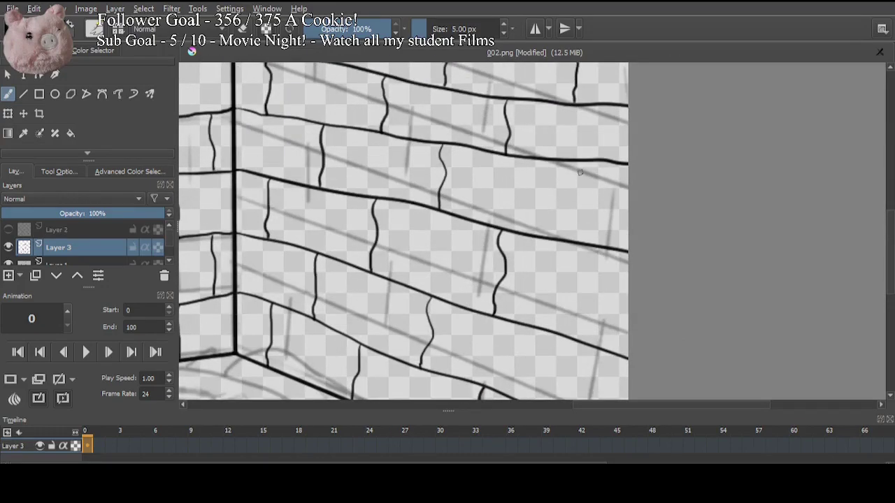
Step: Ink the outermost vertical joints in the wide wall's fifth, seventh and bottom brick rows
scroll(579, 172, "down", 5)
left_click_drag(575, 182, 568, 261)
left_click_drag(629, 275, 614, 326)
Step: Ink wavy mortar lines in the slanted band above the brick walls, running from its frame corners out to the canvas edges
left_click_drag(593, 143, 635, 268)
left_click_drag(557, 199, 620, 284)
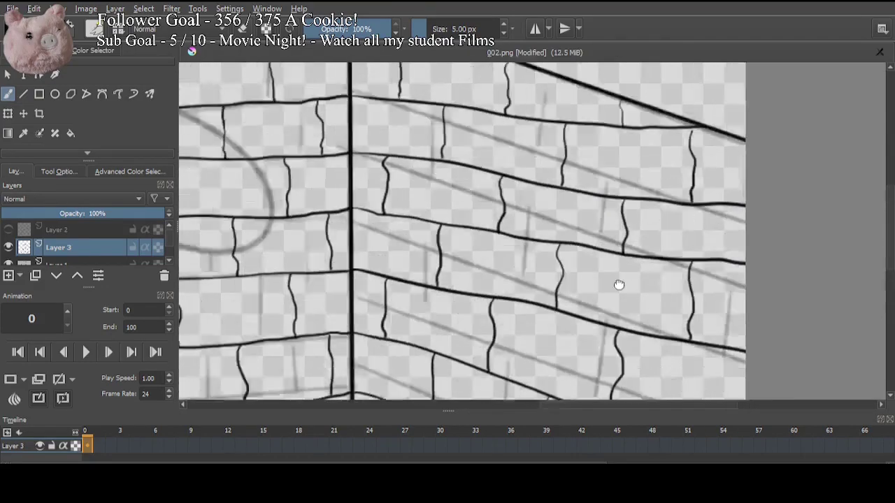
mouse_move(526, 126)
left_mouse_down()
mouse_move(614, 336)
mouse_move(612, 292)
left_mouse_up()
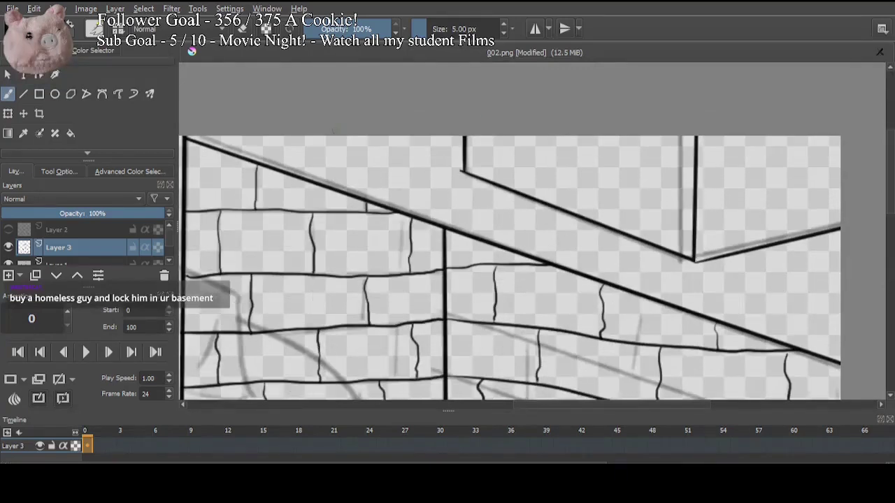
left_click_drag(325, 136, 631, 256)
key("ctrl+z")
left_click_drag(378, 137, 469, 176)
left_click_drag(696, 263, 842, 318)
left_click_drag(787, 241, 842, 270)
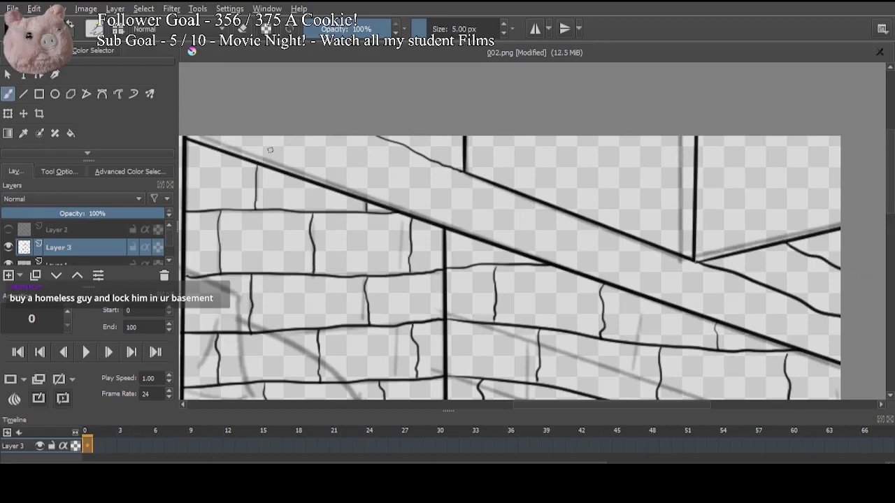
Step: Ink curved crosswise joints along the slanted band above the brick walls, dividing it into blocks
left_click_drag(251, 158, 308, 135)
left_click_drag(339, 192, 415, 154)
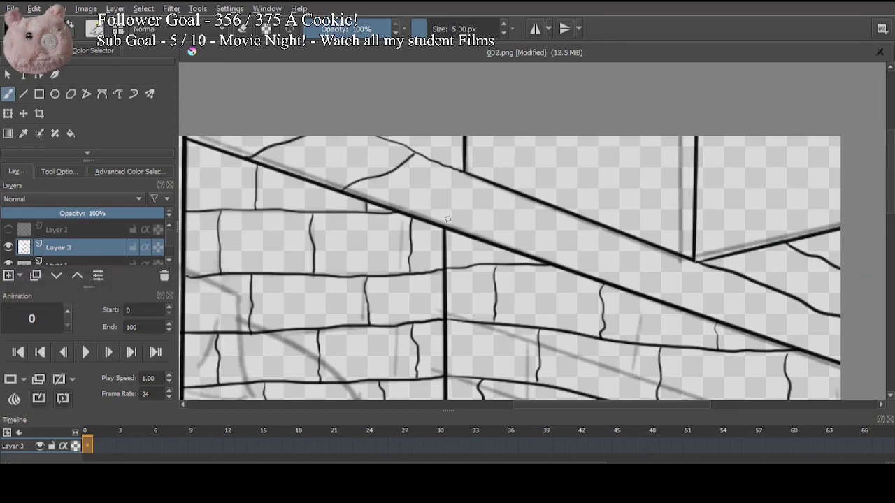
left_click_drag(445, 225, 503, 189)
left_click_drag(545, 263, 612, 234)
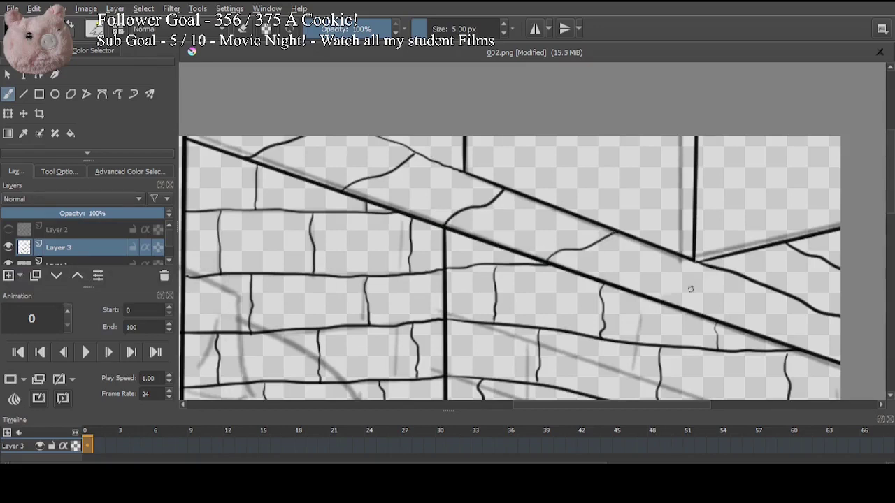
left_click_drag(694, 263, 642, 293)
mouse_move(751, 320)
left_mouse_down()
mouse_move(713, 286)
mouse_move(757, 286)
mouse_move(770, 274)
left_mouse_up()
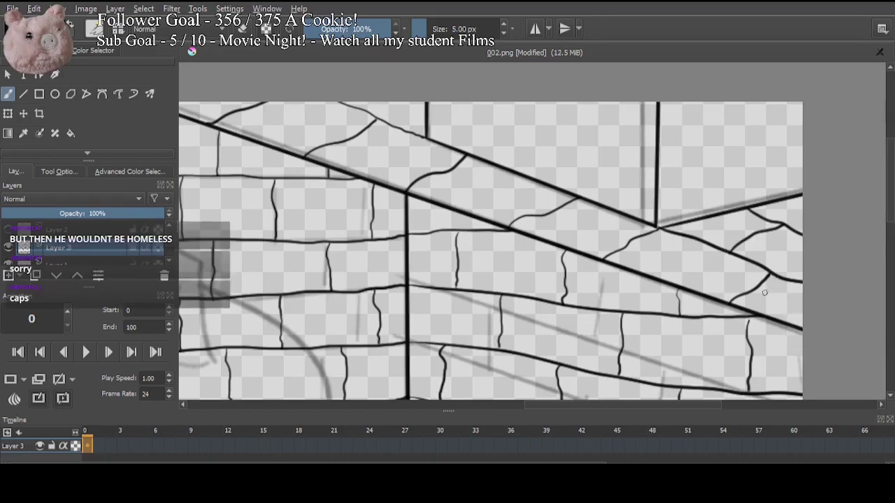
Step: Ink a wavy mortar line across the recessed surfaces above the slanted band and divide them with short vertical joints
mouse_move(448, 101)
left_mouse_down()
mouse_move(656, 157)
mouse_move(804, 142)
left_mouse_up()
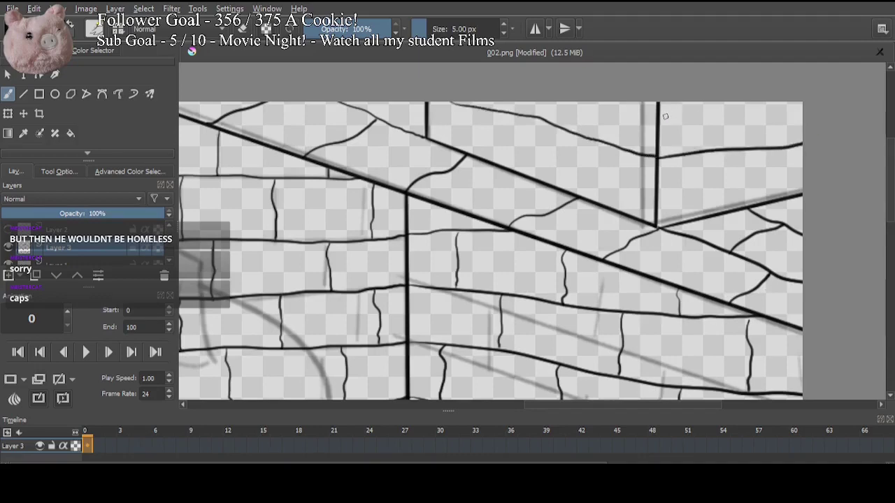
scroll(665, 116, "up", 2)
left_click_drag(480, 161, 477, 207)
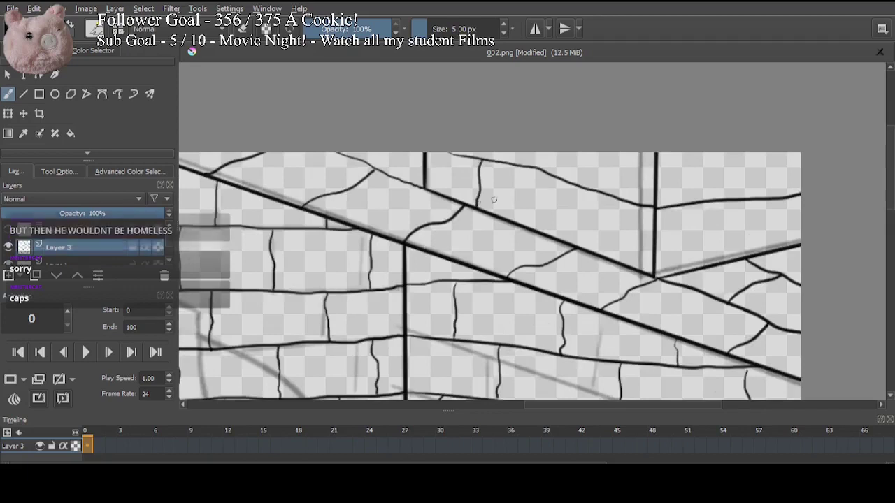
left_click_drag(584, 190, 577, 246)
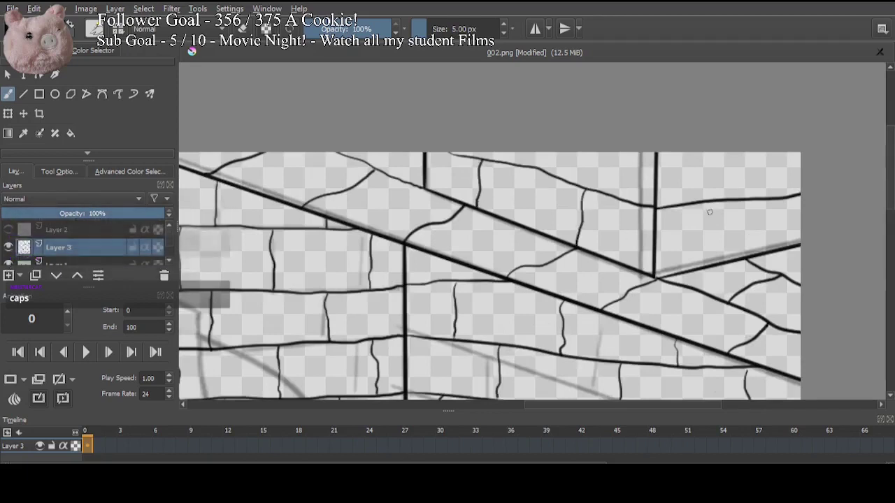
left_click_drag(713, 203, 719, 241)
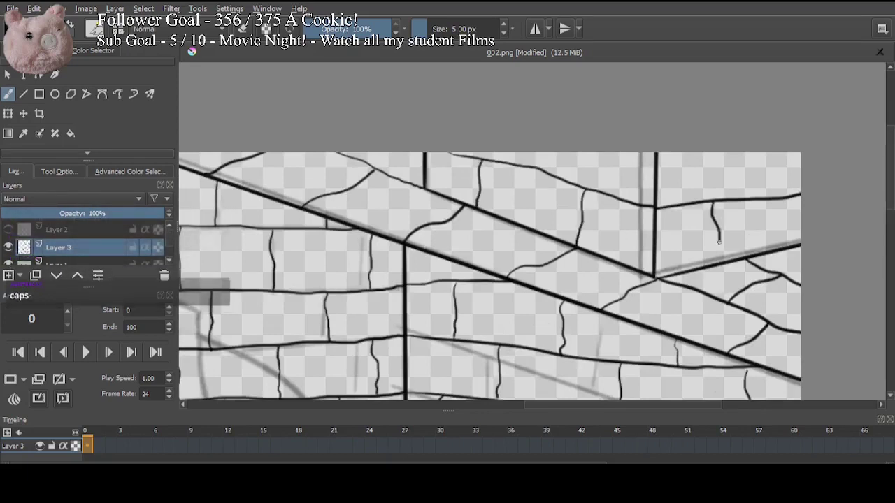
left_click_drag(775, 152, 778, 203)
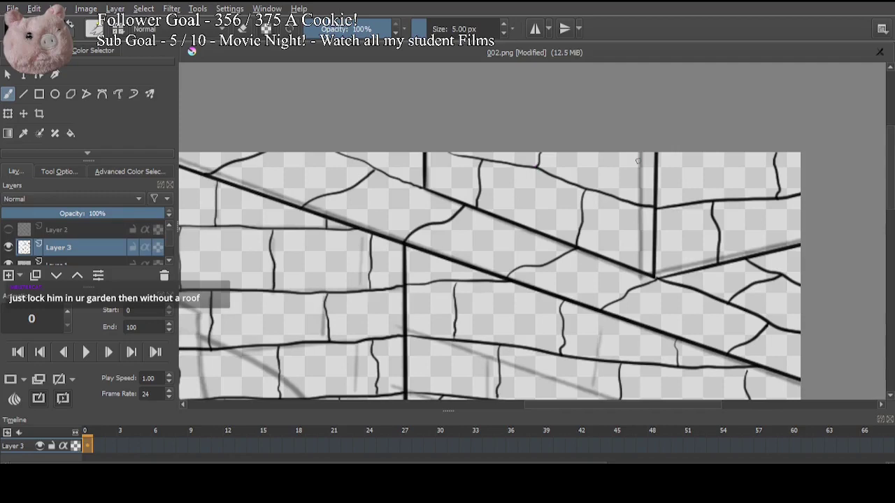
Step: Draw a straight, nearly horizontal background line from the narrow wall's outer edge across the character to the far canvas edge, and return to the brush
key("ctrl+minus")
key("ctrl+minus")
key("ctrl+minus")
key("ctrl+minus")
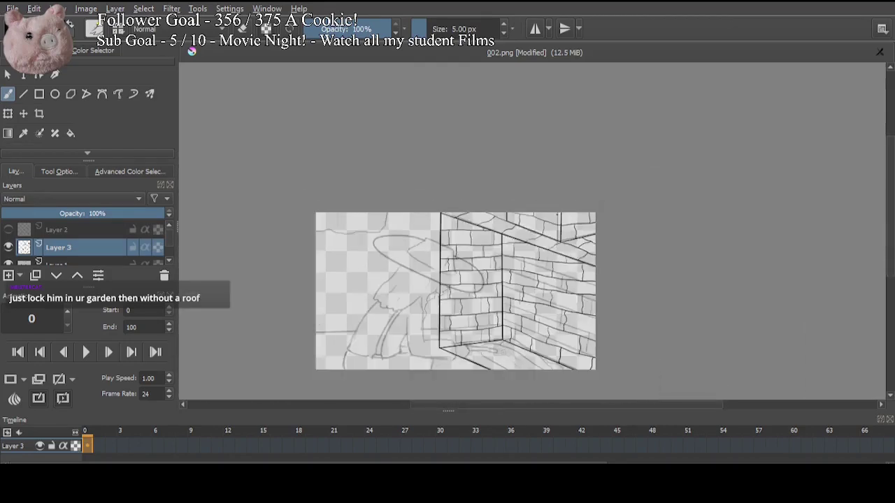
mouse_move(497, 294)
left_mouse_down()
mouse_move(627, 216)
mouse_move(596, 227)
left_mouse_up()
scroll(629, 262, "up", 5)
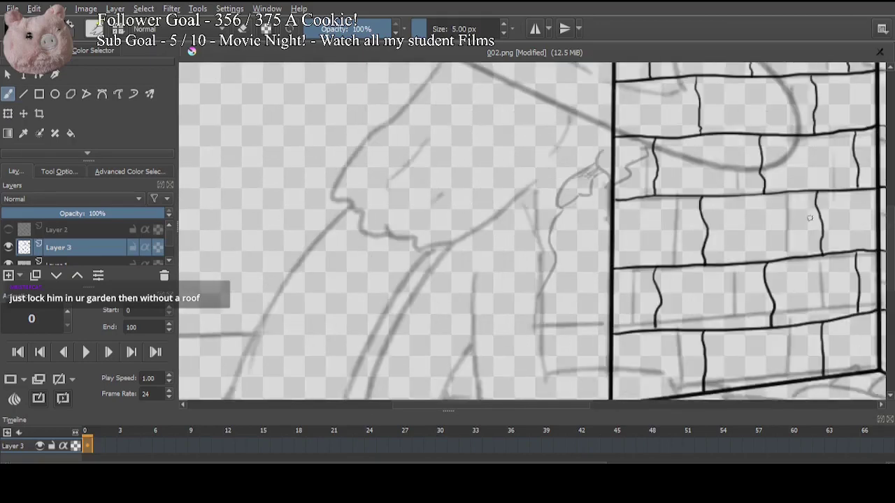
left_click_drag(452, 286, 611, 221)
key("v")
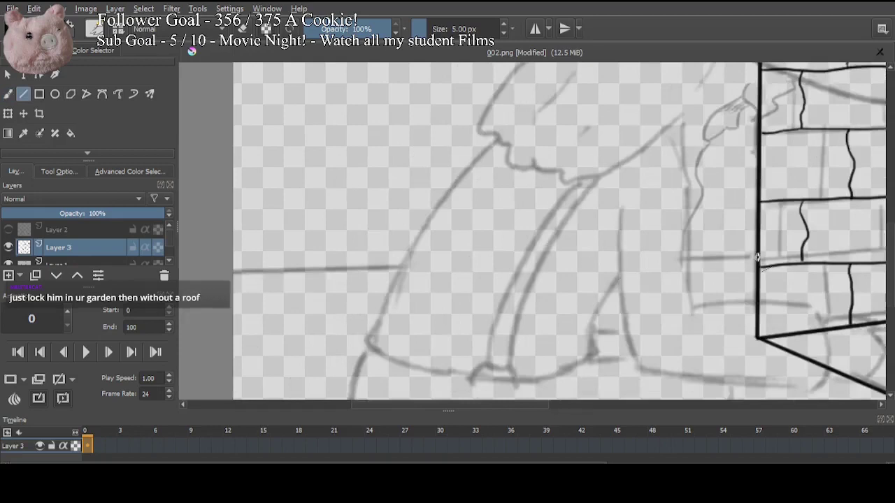
left_click_drag(756, 258, 217, 269)
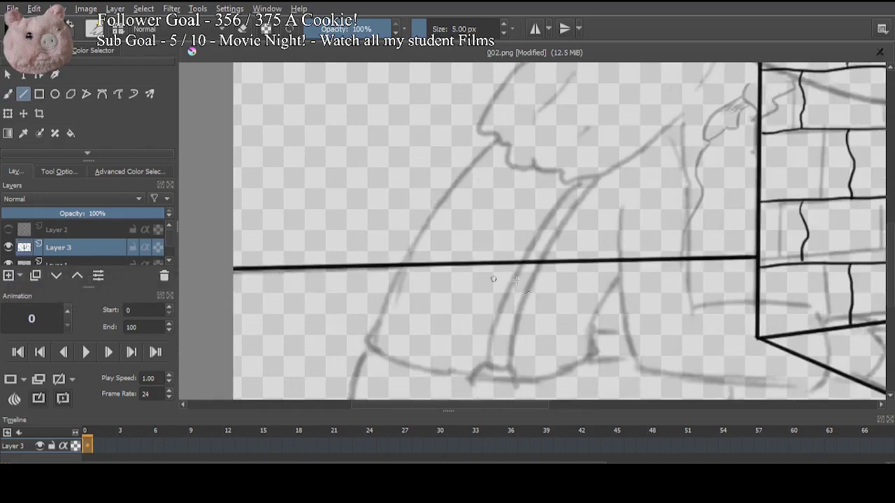
key("b")
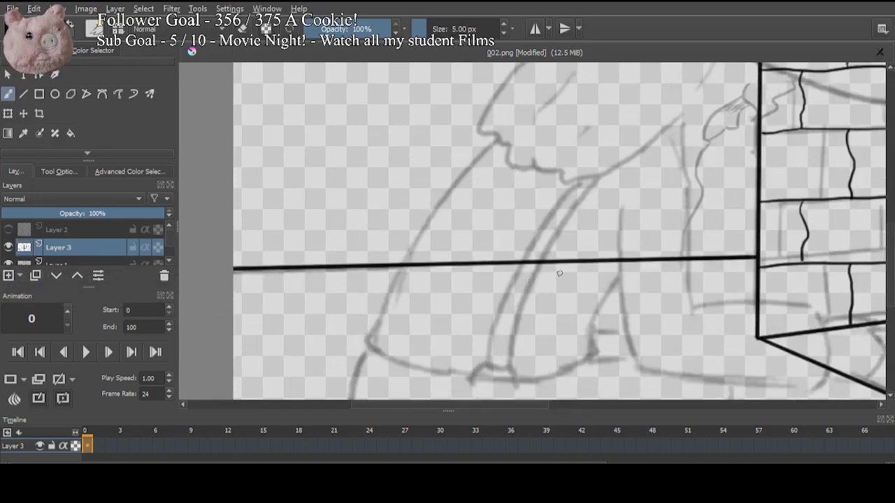
Step: Add a new paint layer above the brick wall layer and zoom in on the sketched floor area by the inner corner
scroll(559, 273, "down", 3)
mouse_move(661, 256)
left_mouse_down()
mouse_move(410, 233)
mouse_move(405, 266)
mouse_move(441, 368)
mouse_move(442, 221)
left_mouse_up()
key("Insert")
key("ctrl+plus")
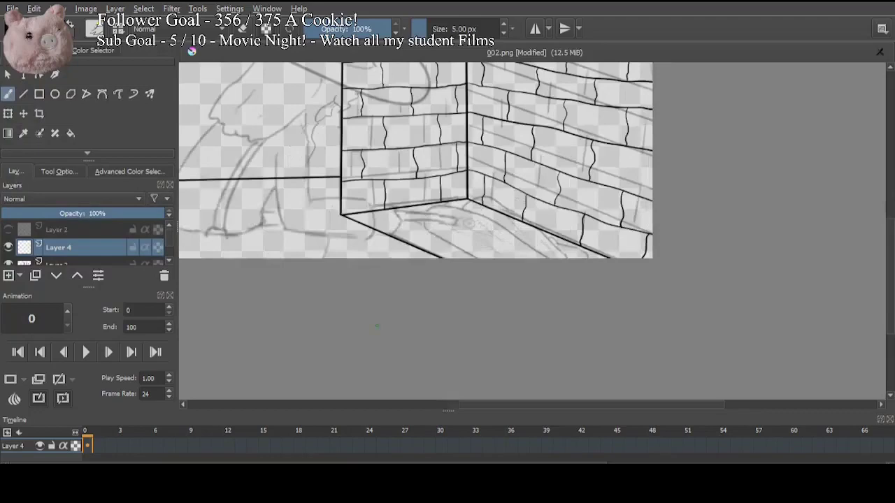
key("plus")
key("plus")
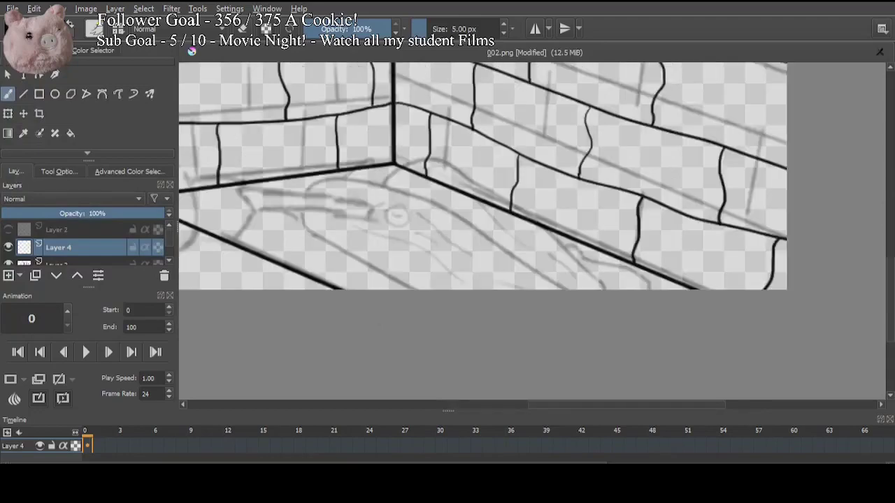
Step: Ink the rounded outline of the front log on the floor by the inner corner, running off the lower canvas edge
key("plus")
mouse_move(460, 207)
left_mouse_down()
mouse_move(518, 251)
mouse_move(542, 243)
left_mouse_up()
mouse_move(341, 191)
left_mouse_down()
mouse_move(288, 247)
mouse_move(413, 350)
left_mouse_up()
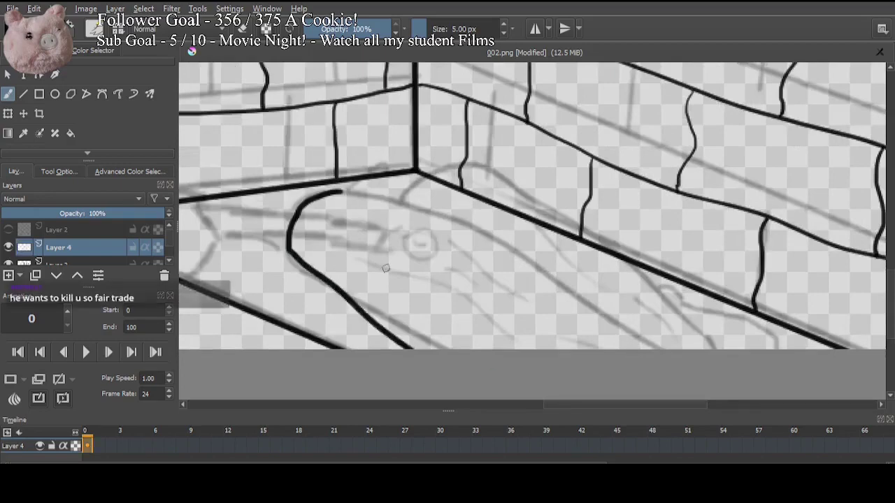
key("ctrl+z")
left_click_drag(346, 188, 428, 348)
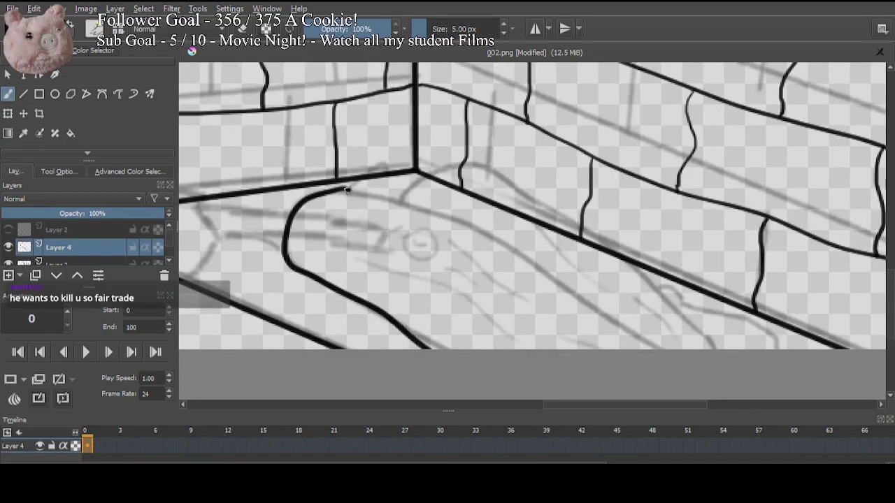
left_click_drag(345, 188, 677, 349)
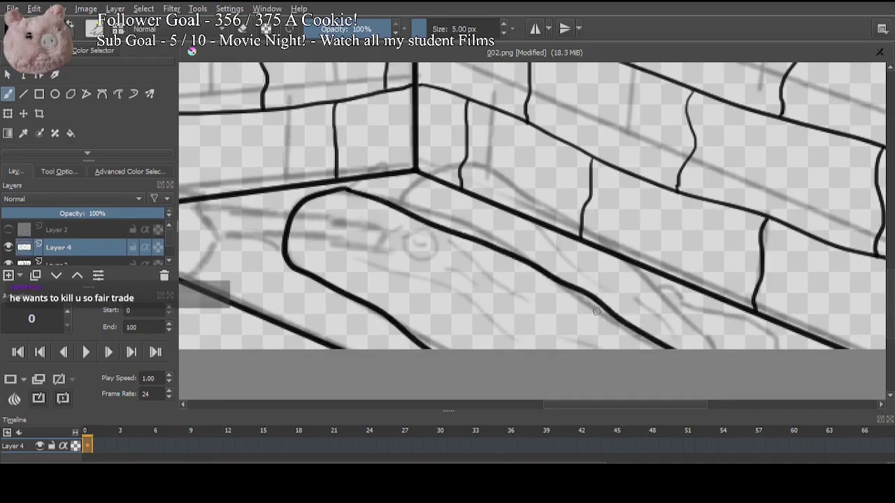
Step: Draw a small knot and wavy wood grain lines along the front log
left_click_drag(423, 239, 602, 350)
left_click_drag(541, 294, 613, 332)
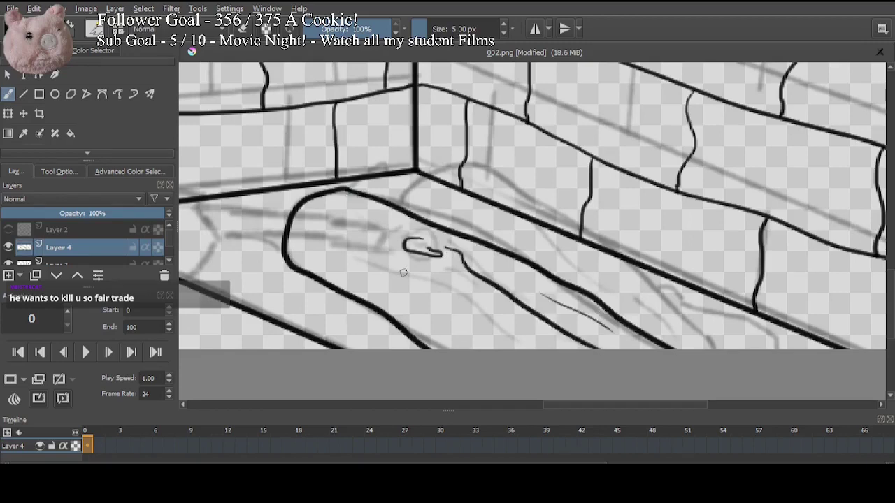
left_click_drag(335, 200, 386, 225)
left_click_drag(385, 232, 434, 271)
left_click_drag(390, 214, 401, 226)
mouse_move(313, 213)
left_mouse_down()
mouse_move(359, 233)
mouse_move(397, 273)
left_mouse_up()
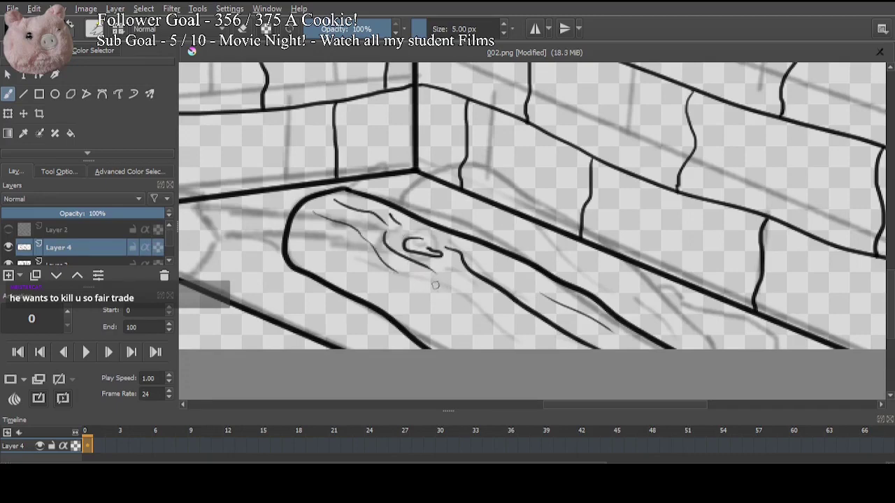
left_click_drag(446, 257, 517, 342)
left_click_drag(308, 234, 367, 282)
mouse_move(341, 238)
left_mouse_down()
mouse_move(416, 318)
mouse_move(465, 347)
left_mouse_up()
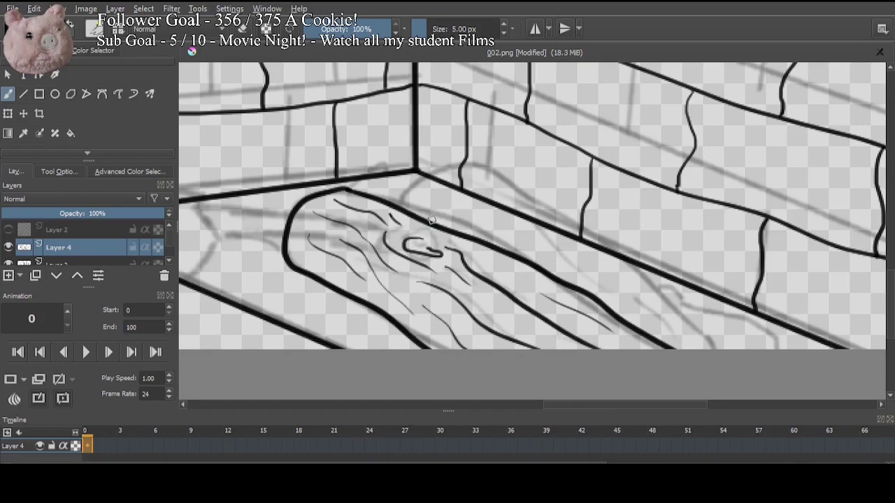
Step: Ink the outline of the second log behind the front one, along the base of the long brick wall
left_click_drag(404, 209, 516, 209)
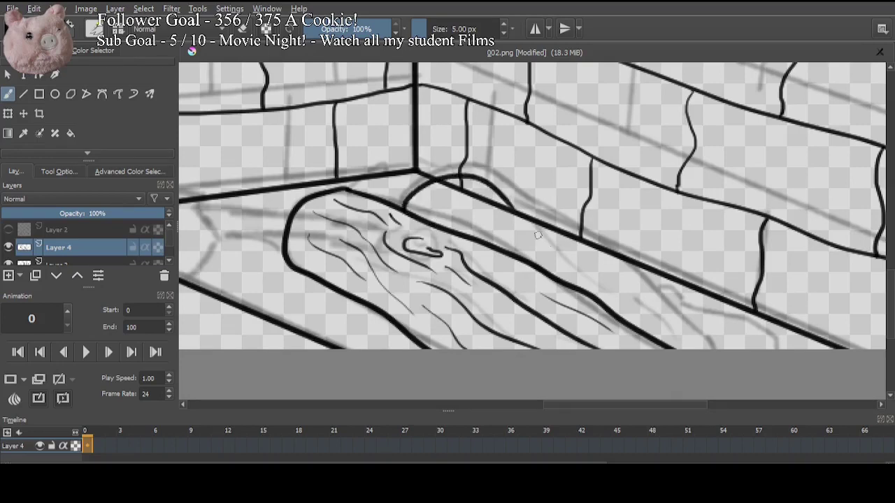
key("ctrl+z")
mouse_move(406, 213)
left_mouse_down()
mouse_move(482, 185)
mouse_move(691, 283)
mouse_move(733, 348)
mouse_move(707, 349)
left_mouse_up()
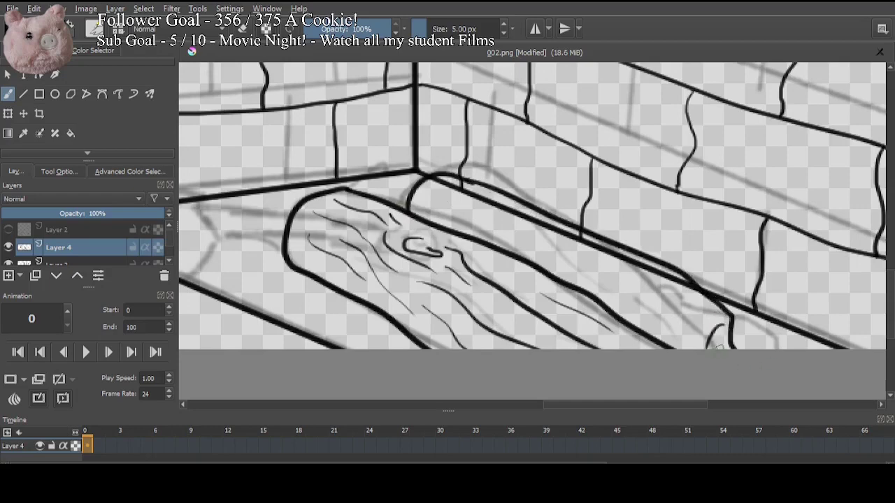
Step: Draw thin wood grain lines along the length of the second log
mouse_move(442, 203)
left_mouse_down()
mouse_move(611, 279)
mouse_move(688, 333)
left_mouse_up()
left_click_drag(627, 273, 695, 305)
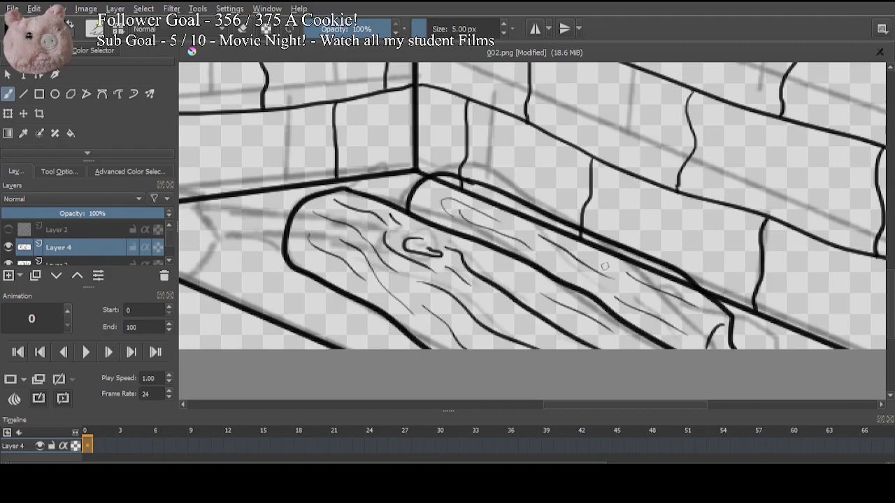
key("ctrl+z")
mouse_move(654, 276)
left_mouse_down()
mouse_move(696, 305)
mouse_move(638, 294)
left_mouse_up()
left_click_drag(588, 246, 639, 281)
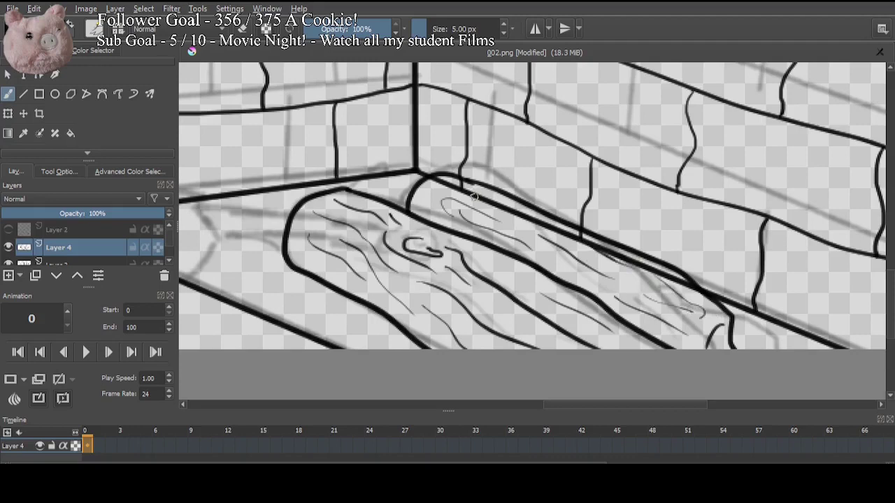
Step: Add grain near the second log's end and ink the small log end peeking out between the two logs
left_click_drag(423, 194, 425, 204)
mouse_move(422, 179)
left_mouse_down()
mouse_move(369, 179)
mouse_move(363, 195)
mouse_move(394, 176)
mouse_move(416, 183)
mouse_move(403, 188)
left_mouse_up()
key("ctrl+z")
left_click_drag(385, 193, 400, 199)
mouse_move(463, 190)
left_mouse_down()
mouse_move(515, 280)
mouse_move(501, 200)
mouse_move(438, 164)
left_mouse_up()
Step: On Layer 3, erase the wall's base line and brick lines where they cross the second log
left_click(93, 262)
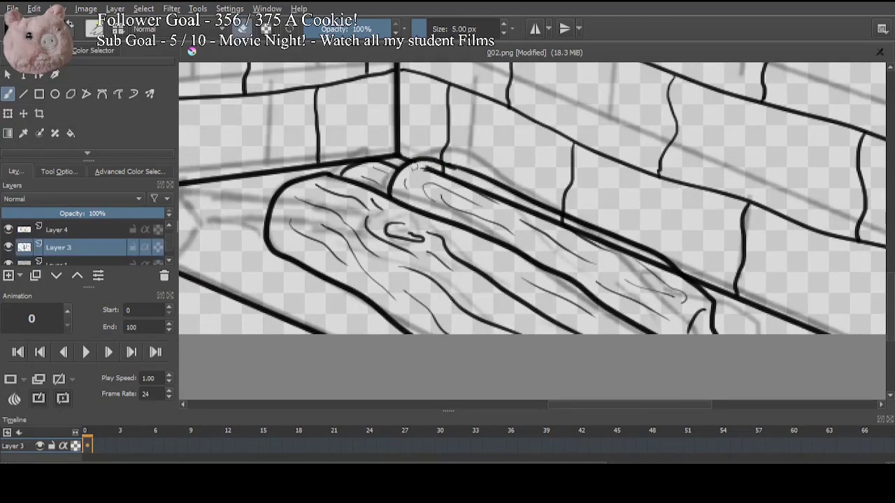
left_click_drag(449, 171, 496, 198)
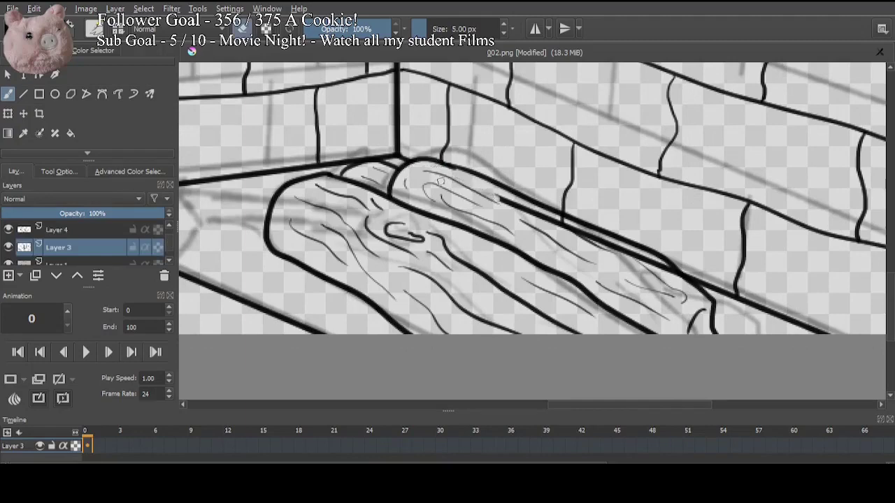
mouse_move(445, 178)
left_mouse_down()
mouse_move(552, 219)
mouse_move(549, 212)
mouse_move(624, 250)
mouse_move(578, 230)
mouse_move(604, 241)
mouse_move(606, 253)
mouse_move(611, 246)
mouse_move(627, 252)
mouse_move(621, 247)
mouse_move(672, 271)
left_mouse_up()
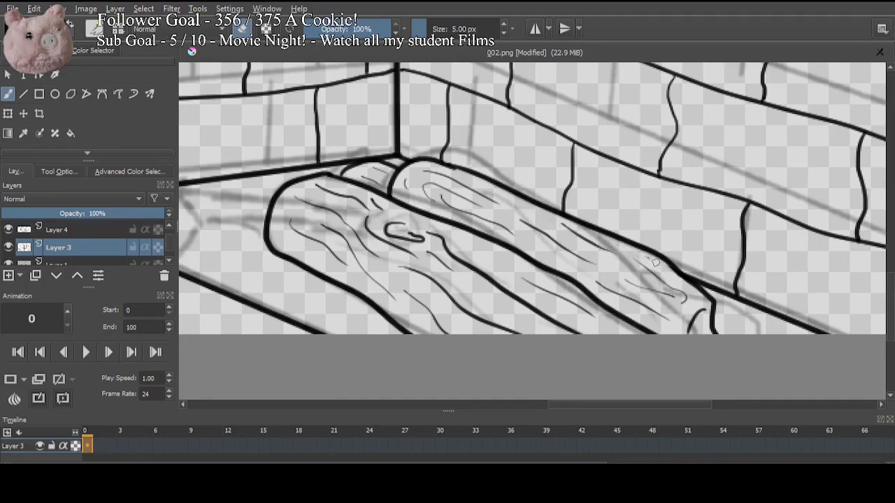
key("e")
mouse_move(463, 213)
left_mouse_down()
mouse_move(471, 294)
mouse_move(555, 252)
mouse_move(531, 203)
mouse_move(610, 258)
left_mouse_up()
Step: On Layer 4, ink a ragged double contour on the floor around the front log's near end
left_click(63, 229)
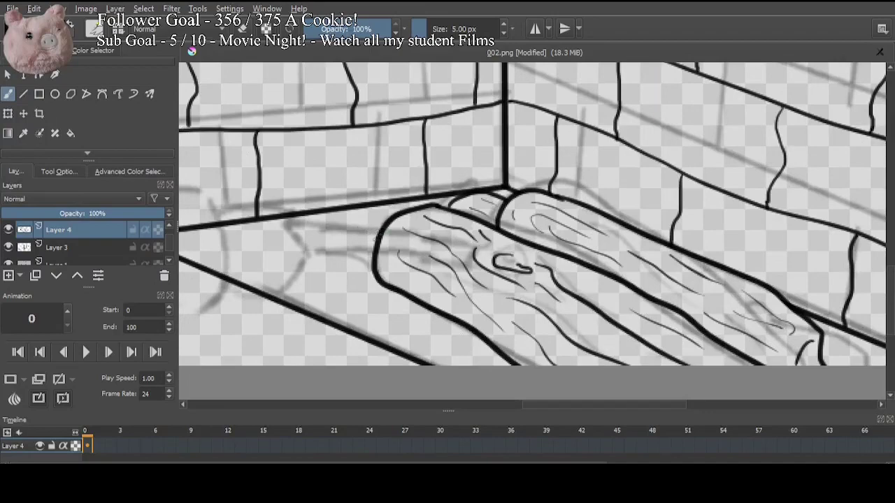
mouse_move(376, 238)
left_mouse_down()
mouse_move(341, 257)
mouse_move(358, 259)
mouse_move(482, 357)
left_mouse_up()
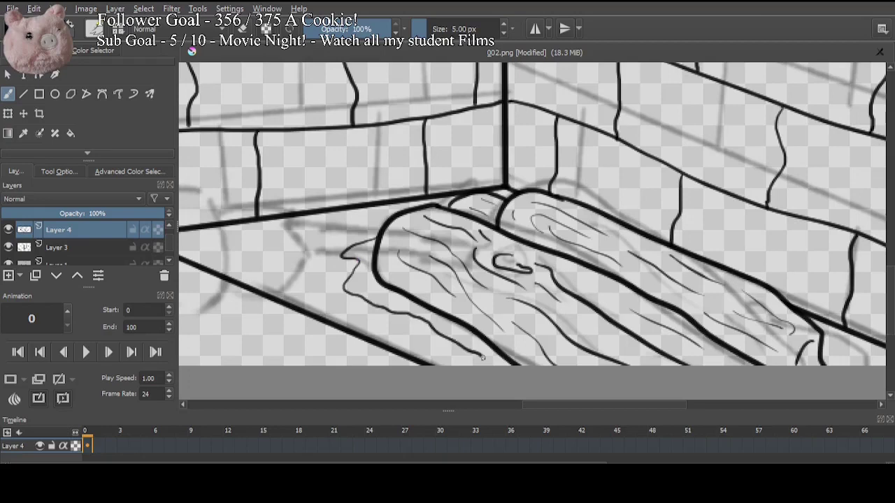
left_click_drag(358, 278, 440, 311)
left_click_drag(302, 245, 378, 261)
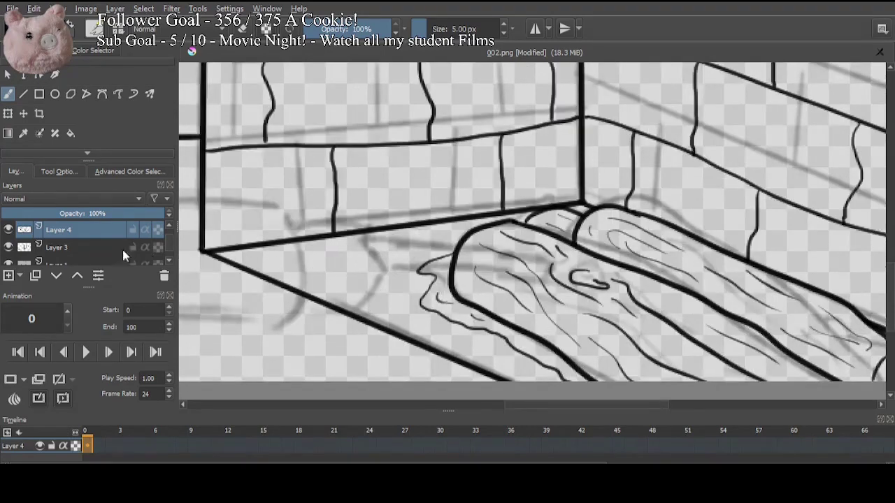
Step: Merge the log layer into the brick wall layer, Layer 3, and check the drawing at a smaller zoom
left_click(66, 247)
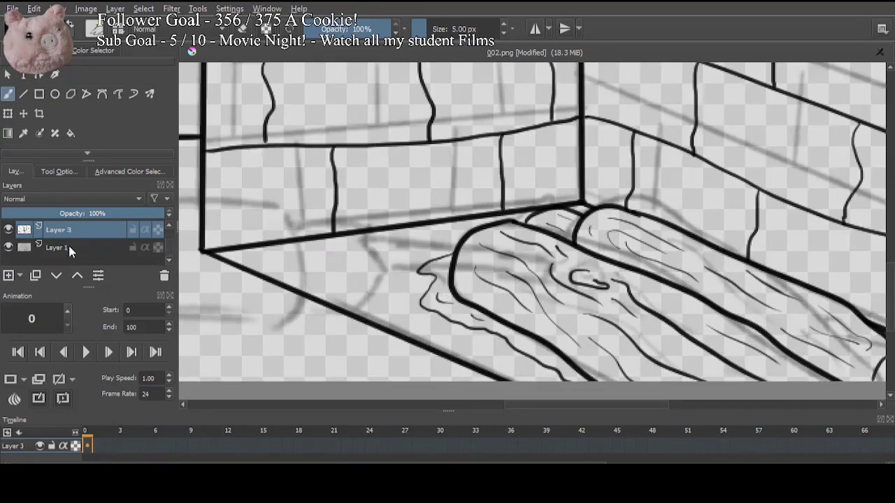
key("minus")
key("minus")
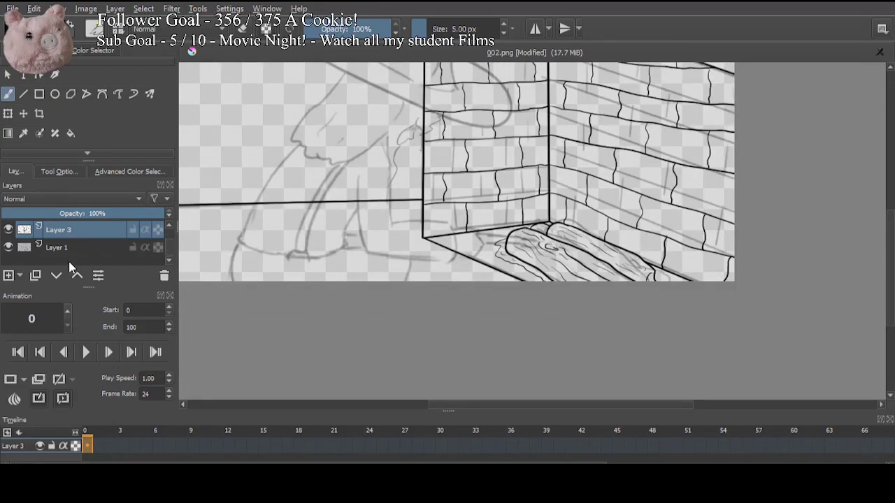
key("plus")
key("plus")
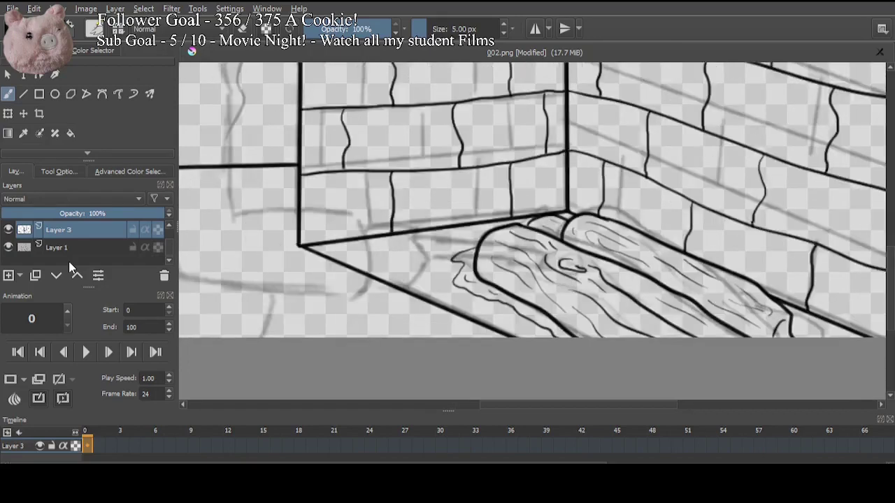
Step: Add a new paint layer and ink thin crack lines across the floor around the ragged contour and logs
left_click(10, 276)
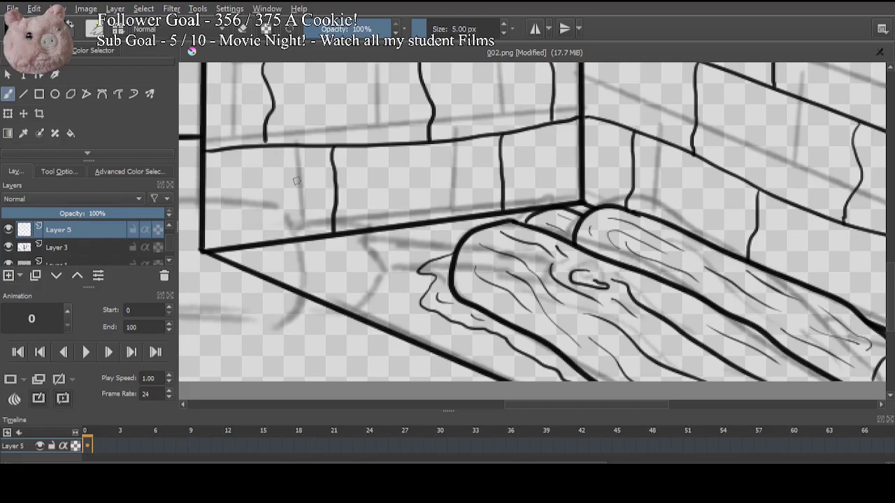
left_click_drag(335, 239, 425, 283)
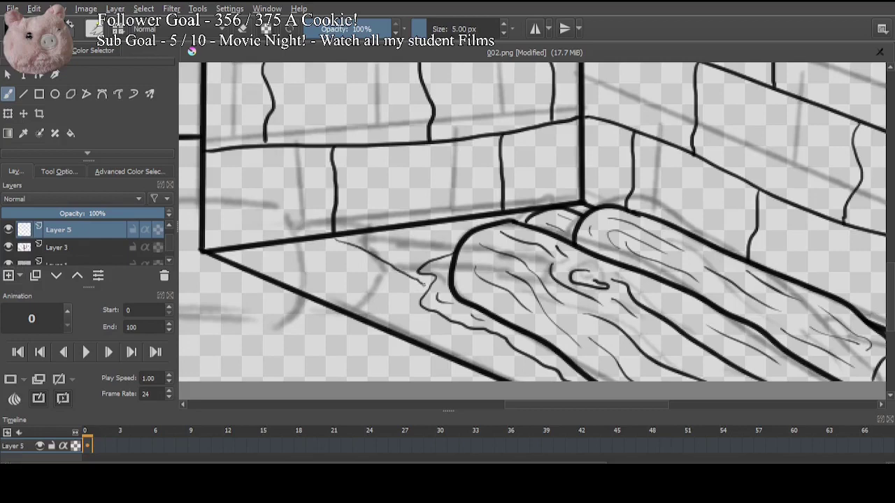
left_click(518, 239)
scroll(347, 258, "down", 2)
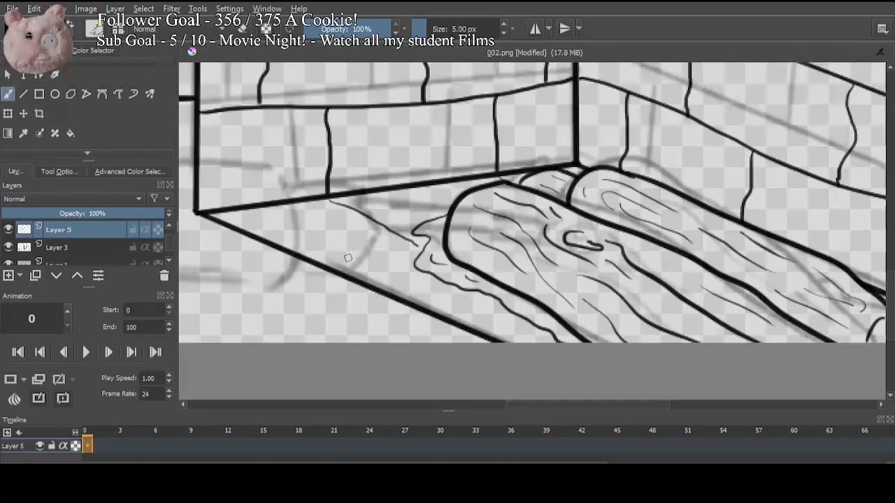
left_click_drag(347, 272, 420, 248)
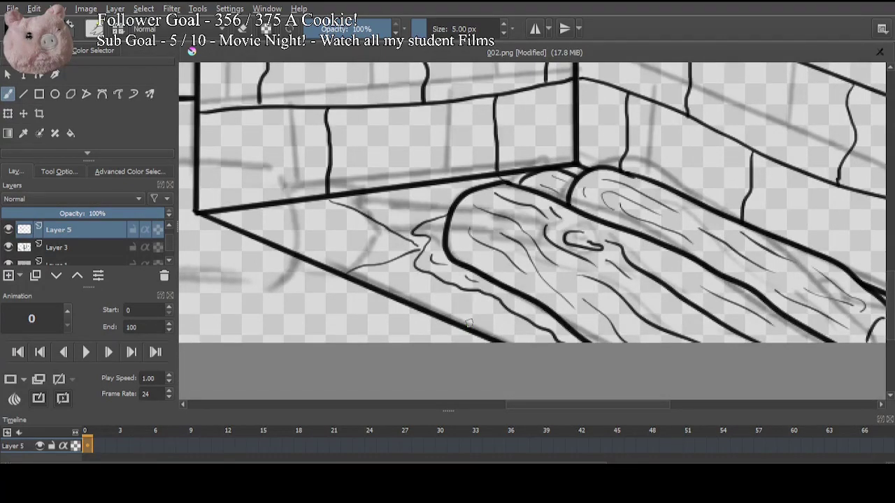
left_click_drag(498, 338, 528, 324)
mouse_move(631, 274)
left_mouse_down()
mouse_move(477, 255)
mouse_move(423, 258)
left_mouse_up()
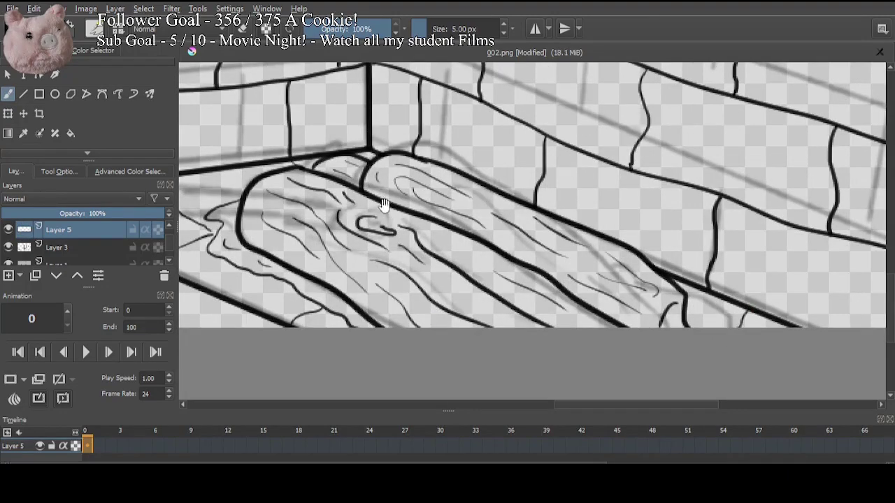
mouse_move(383, 199)
left_mouse_down()
mouse_move(506, 258)
mouse_move(545, 217)
left_mouse_up()
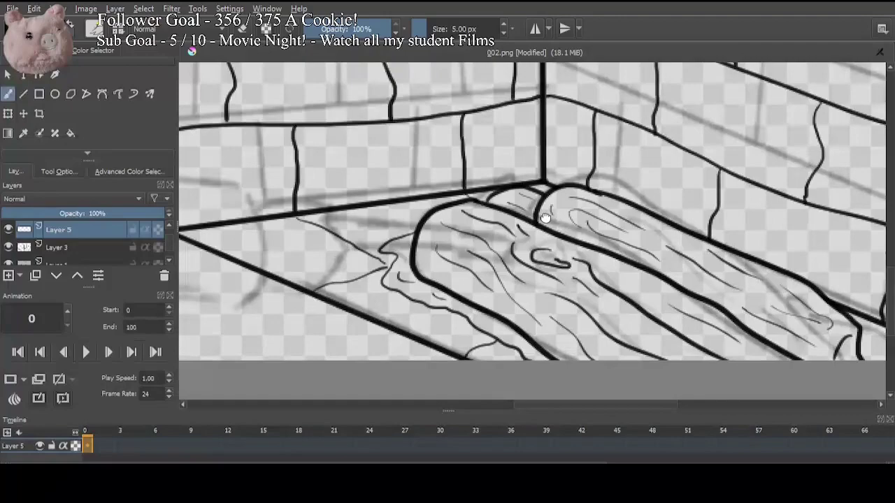
Step: Merge the floor crack layer into Layer 3 and hide the sketch on Layer 1
scroll(544, 217, "down", 5)
key("ctrl+plus")
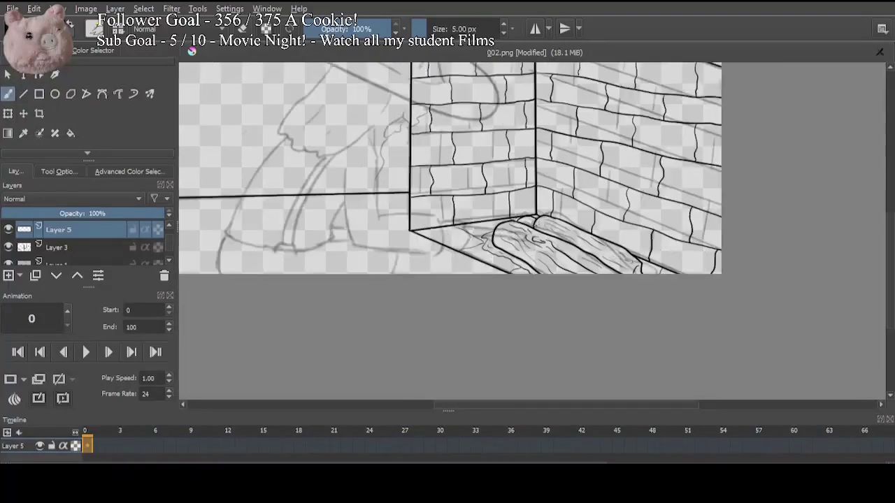
key("ctrl+e")
mouse_move(468, 211)
left_mouse_down()
mouse_move(500, 348)
mouse_move(446, 216)
left_mouse_up()
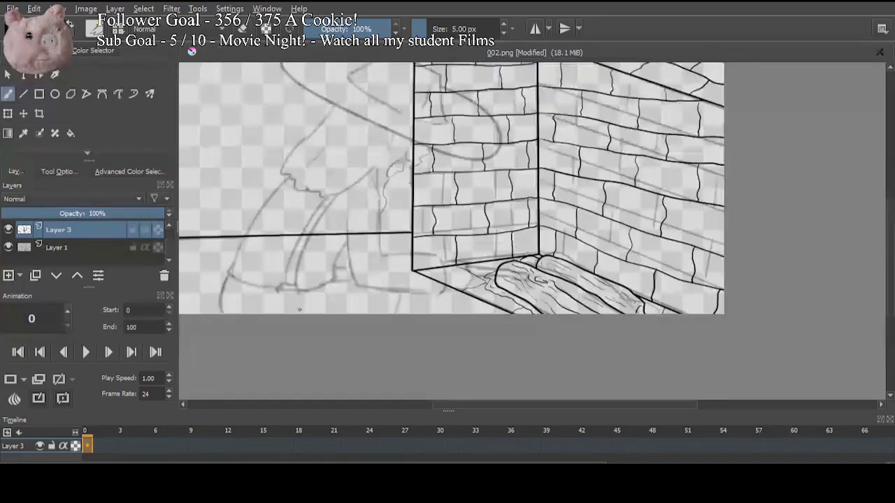
left_click(9, 248)
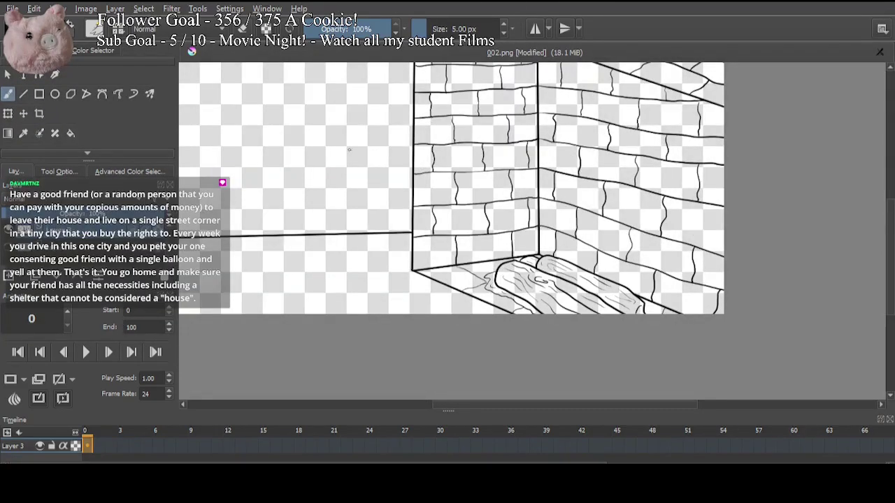
Step: Bring up 001 background 2.kra and examine the wall, floor and desk edge up close as a reference
left_click_drag(377, 148, 389, 220)
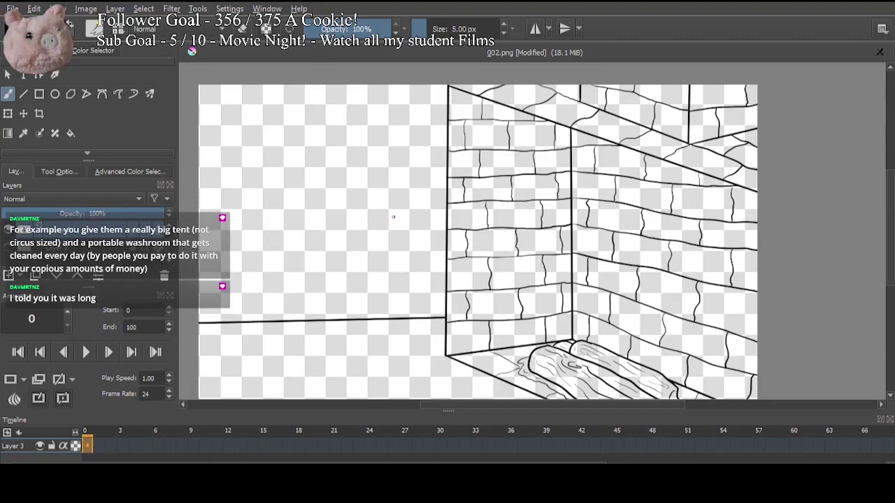
left_click_drag(393, 216, 421, 234)
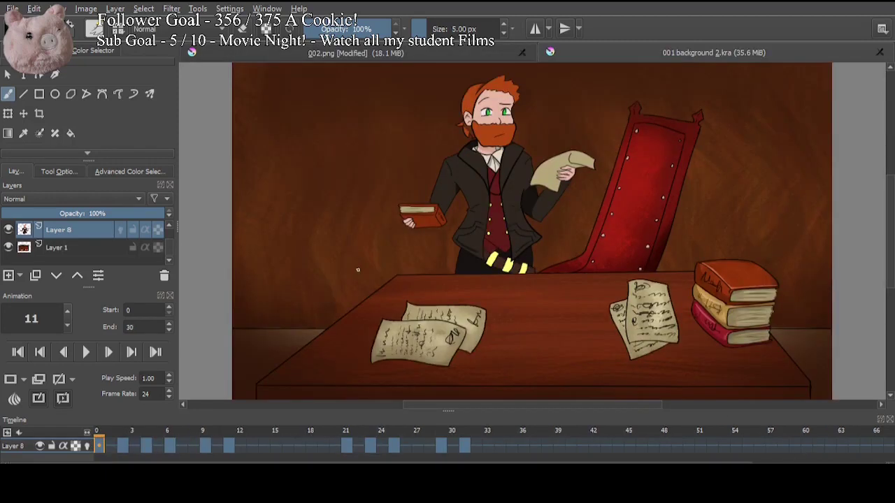
key("ctrl+plus")
key("ctrl+plus")
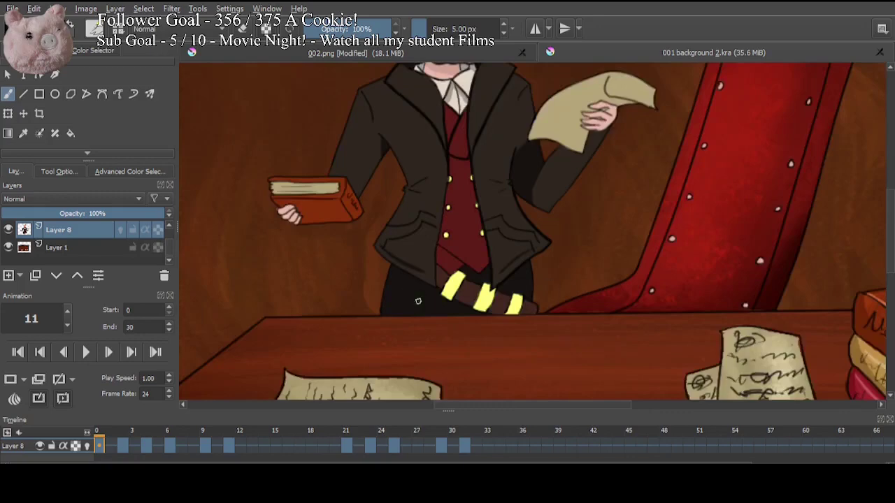
left_click_drag(333, 289, 657, 147)
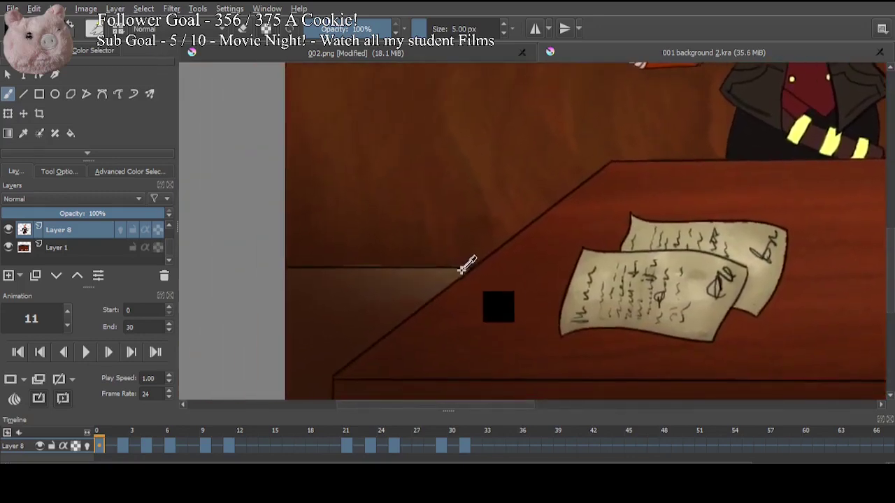
Step: Return to 002.png, add a paint layer beneath the line art layer, and switch to a 40 px brush
left_click(337, 54)
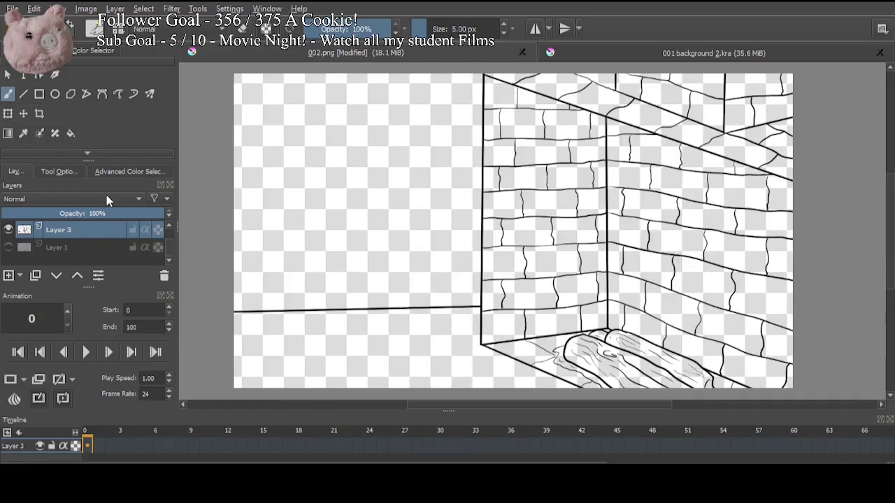
key("Insert")
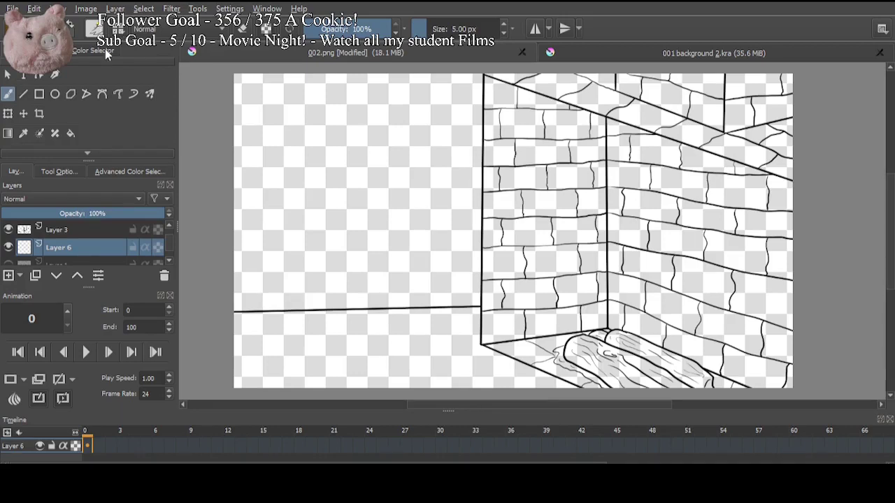
key("slash")
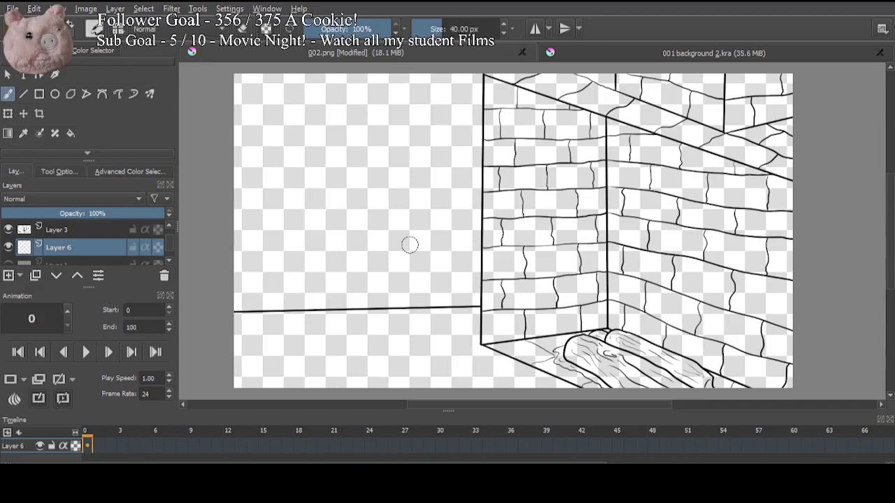
Step: Paint a brown patch on the floor left of the brick walls and line its upper right corner with an 11.47 px brush
mouse_move(418, 334)
left_mouse_down()
mouse_move(284, 372)
mouse_move(443, 380)
left_mouse_up()
key("ctrl+plus")
key("ctrl+plus")
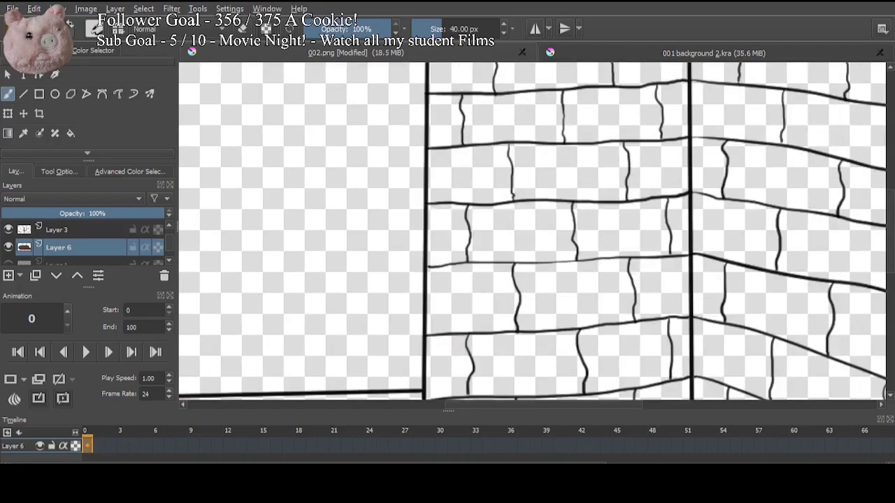
key("space")
left_click_drag(406, 238, 671, 49)
left_click_drag(529, 158, 562, 156)
left_click(434, 28)
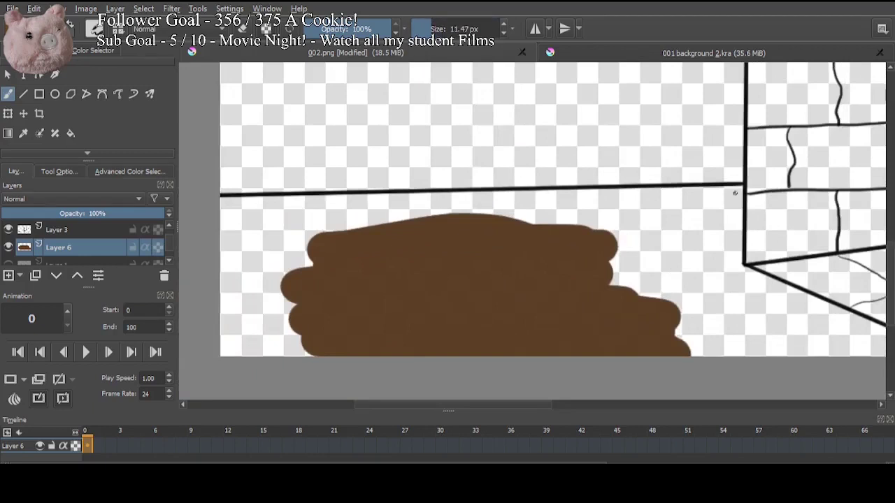
mouse_move(735, 193)
left_mouse_down()
mouse_move(610, 192)
mouse_move(632, 191)
left_mouse_up()
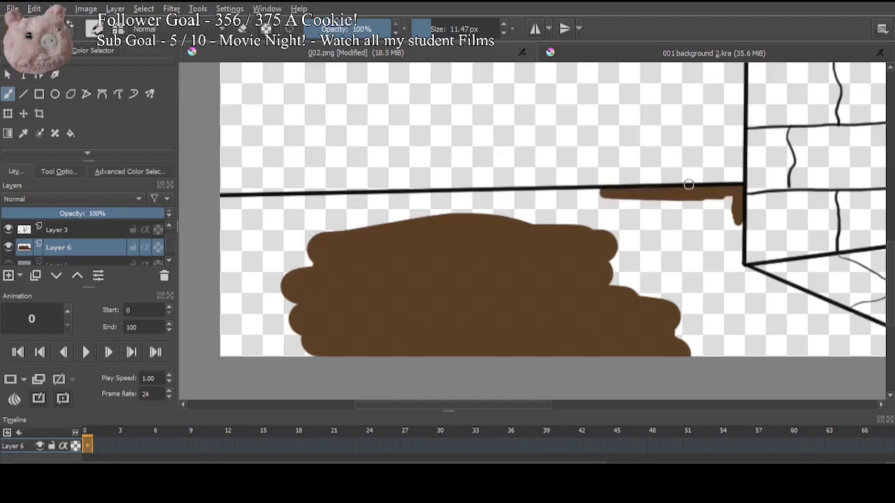
Step: Fill the rest of the left floor area brown with a 38.73 px brush and erase the spill outside its outlines
left_click_drag(428, 29, 442, 29)
mouse_move(622, 202)
left_mouse_down()
mouse_move(285, 209)
mouse_move(272, 336)
left_mouse_up()
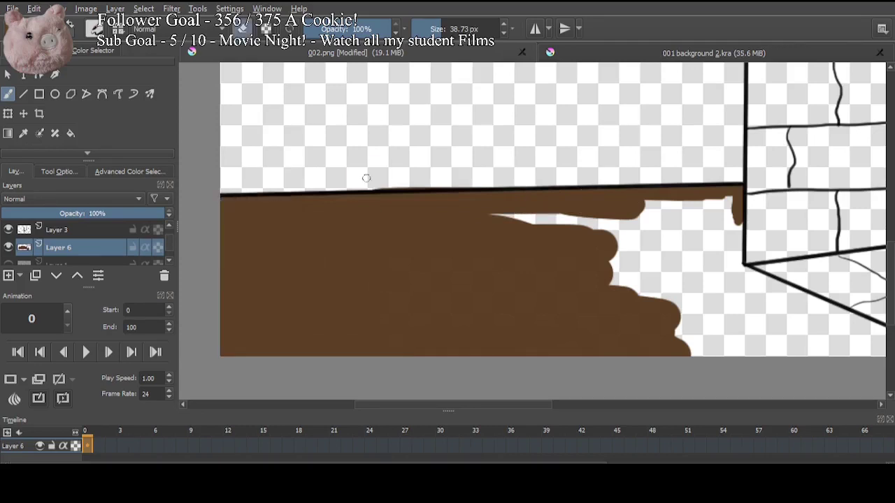
left_click_drag(366, 178, 578, 172)
key("e")
mouse_move(537, 225)
left_mouse_down()
mouse_move(356, 214)
mouse_move(539, 199)
mouse_move(548, 208)
mouse_move(543, 265)
mouse_move(483, 314)
mouse_move(460, 278)
mouse_move(453, 225)
mouse_move(311, 182)
left_mouse_up()
mouse_move(423, 228)
left_mouse_down()
mouse_move(469, 263)
mouse_move(412, 223)
mouse_move(497, 273)
mouse_move(474, 257)
mouse_move(604, 306)
mouse_move(636, 307)
mouse_move(431, 262)
mouse_move(480, 300)
mouse_move(371, 301)
left_mouse_up()
left_click_drag(307, 215, 562, 258)
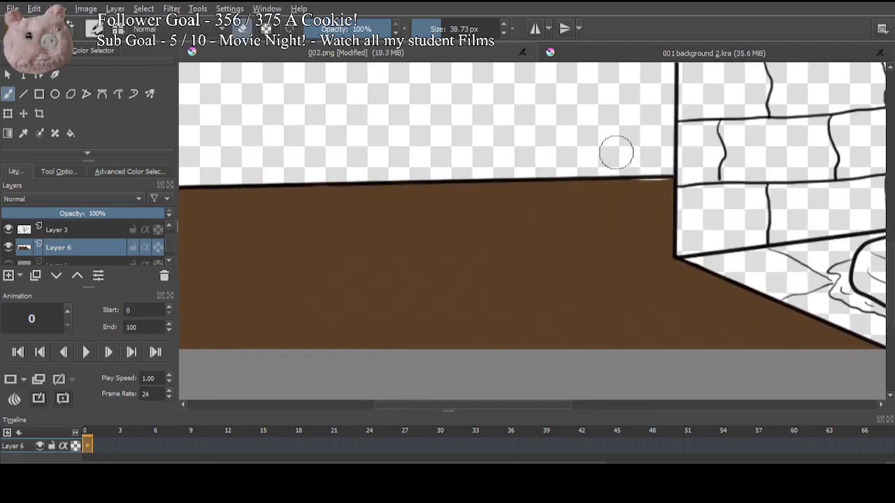
Step: Cover the small gap in the brown fill beneath the floor line near the brick corner
key("e")
left_click_drag(665, 180, 624, 187)
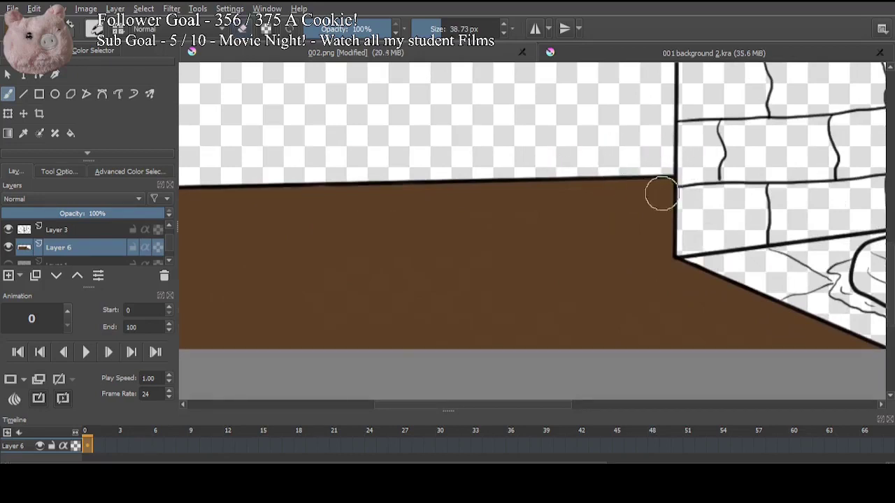
mouse_move(553, 231)
left_mouse_down()
mouse_move(599, 228)
mouse_move(588, 226)
left_mouse_up()
key("ctrl+minus")
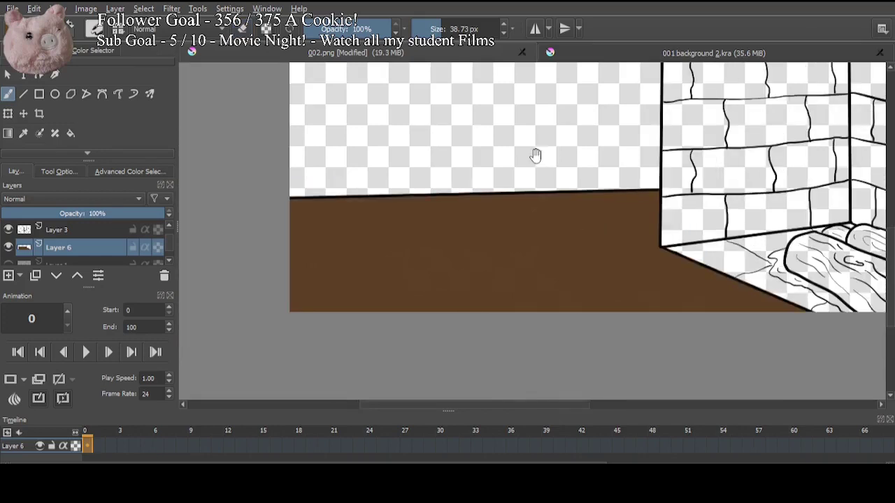
left_click_drag(535, 155, 489, 167)
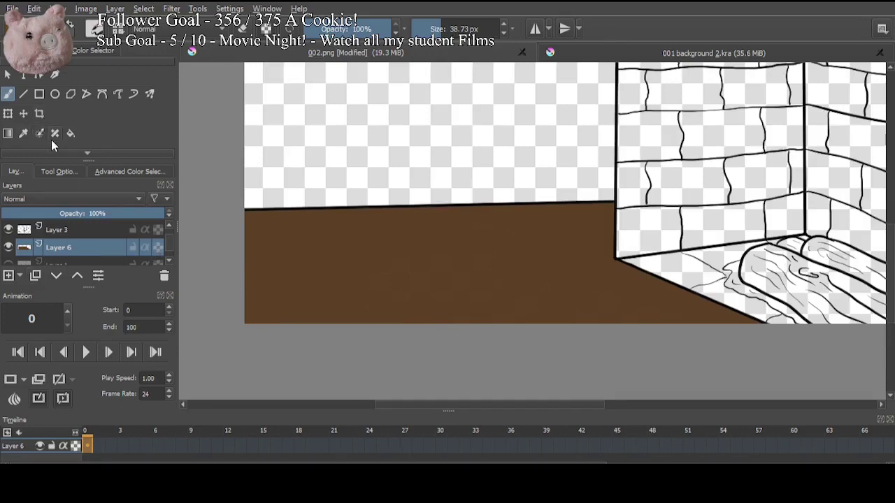
Step: Select the brown floor area with the Similar Color Selection tool and return to the brush
scroll(51, 140, "down", 2)
left_click(70, 133)
left_click(86, 133)
left_click(379, 285)
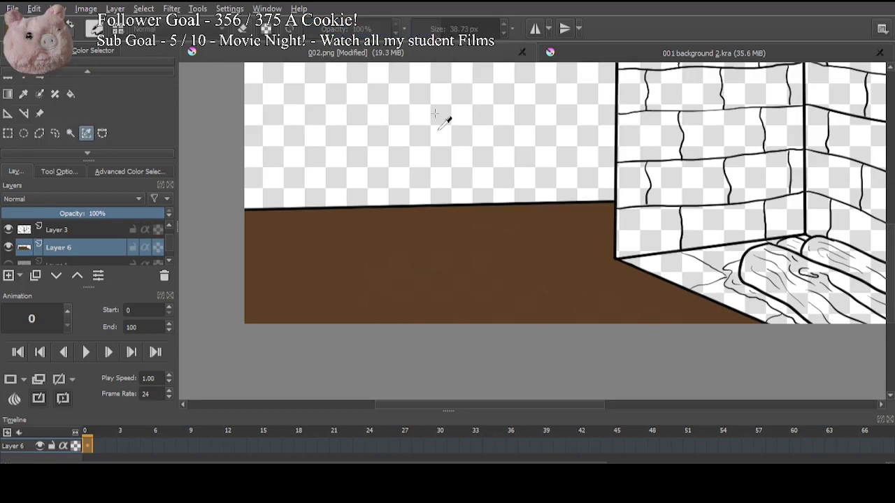
key("b")
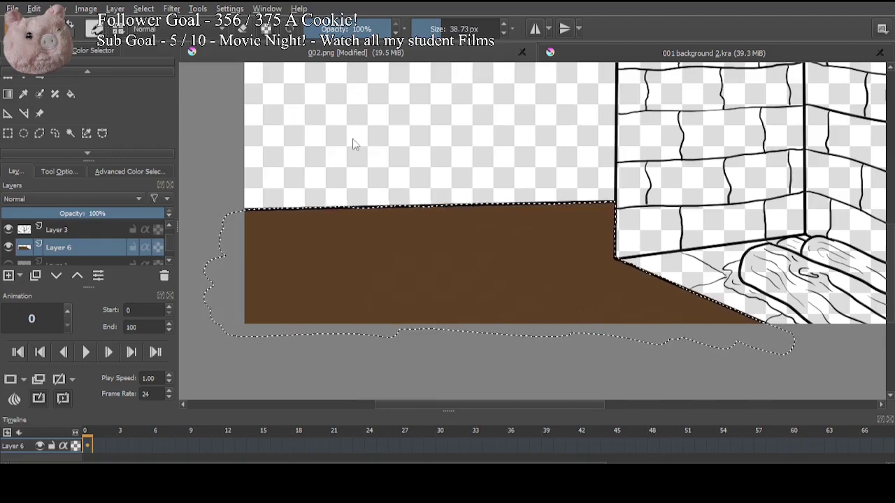
Step: Paint light and dark wood grain across the selected floor with a 70 px textured brush
key("bracketright")
key("bracketright")
key("bracketright")
key("bracketright")
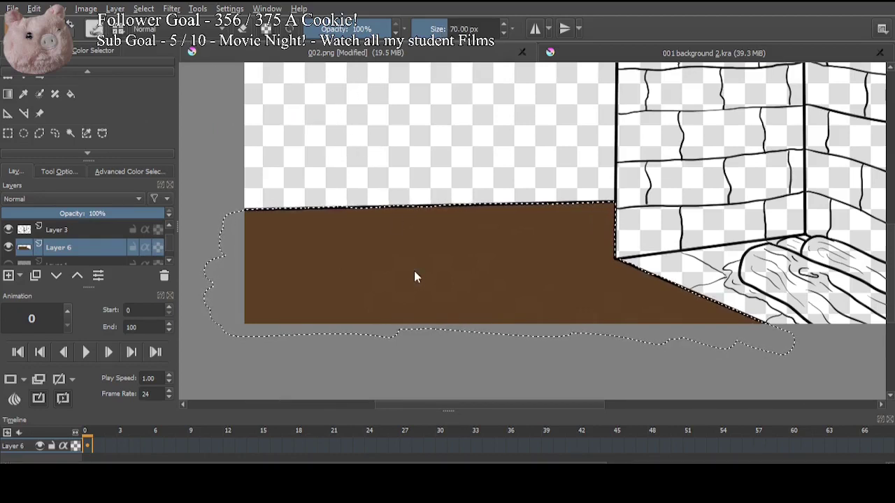
left_click(472, 301)
mouse_move(246, 222)
left_mouse_down()
mouse_move(527, 206)
mouse_move(627, 240)
mouse_move(301, 273)
mouse_move(197, 336)
mouse_move(459, 308)
mouse_move(494, 319)
mouse_move(382, 300)
mouse_move(545, 216)
mouse_move(564, 220)
left_mouse_up()
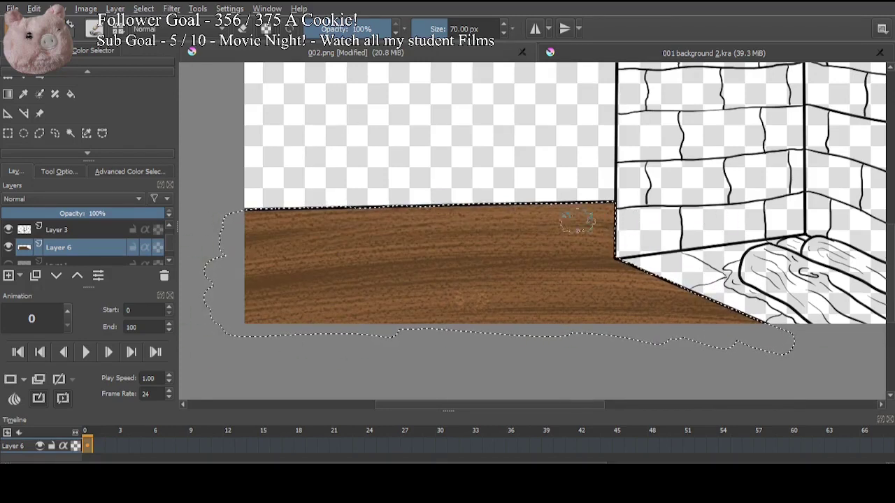
key("e")
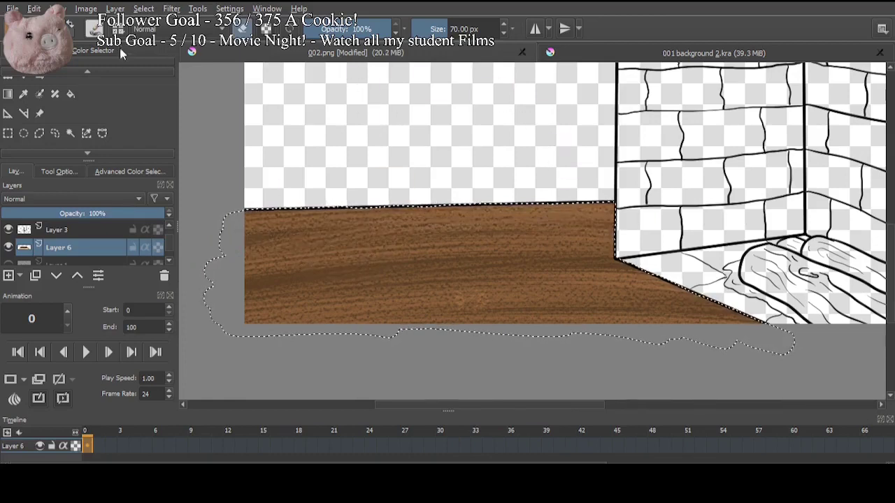
key("ctrl")
mouse_move(638, 249)
left_mouse_down()
mouse_move(626, 263)
mouse_move(224, 230)
mouse_move(294, 296)
mouse_move(874, 319)
mouse_move(346, 302)
left_mouse_up()
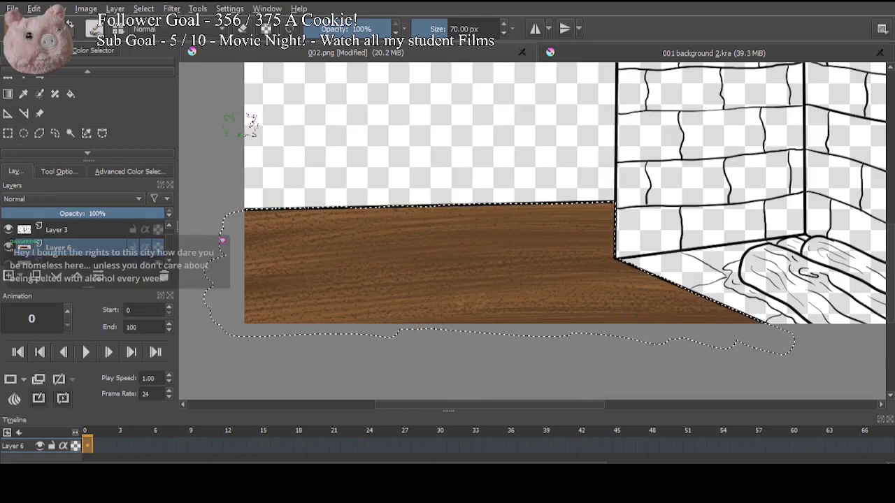
Step: Add a paint layer above the wood grain and shade the floor softly with 600 px and 279.89 px brushes
left_click(9, 277)
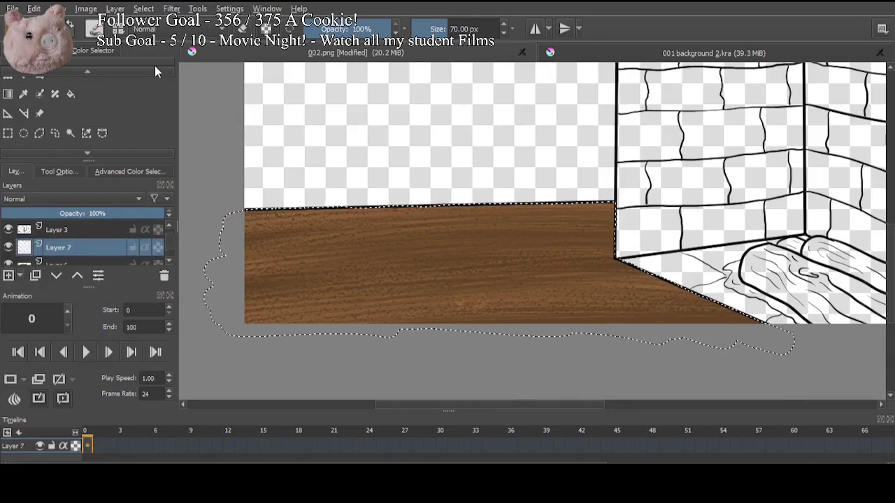
key("slash")
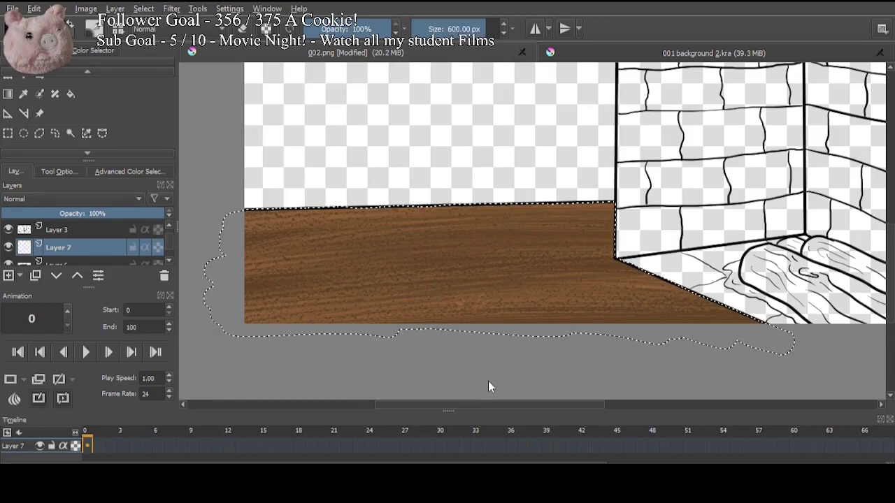
left_click_drag(488, 383, 503, 363)
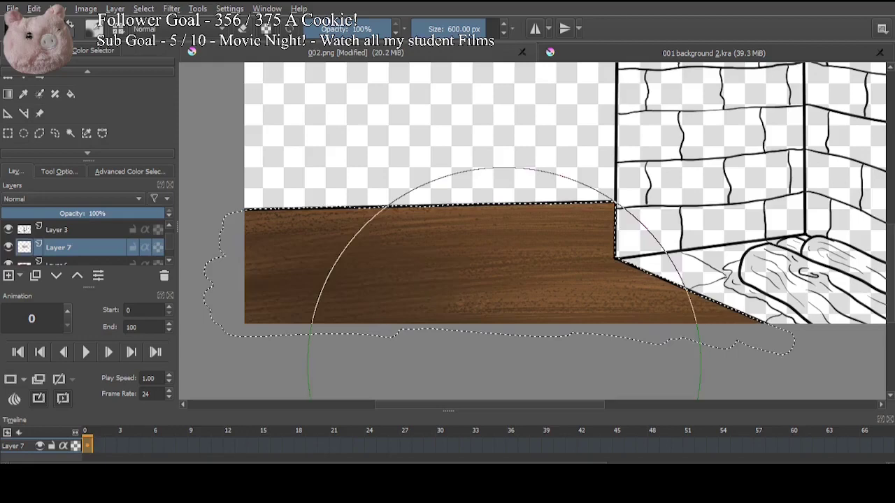
key("minus")
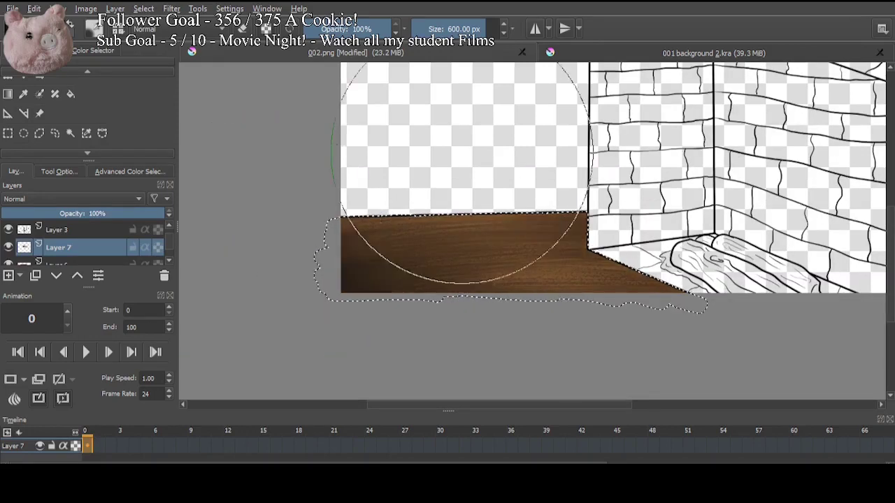
left_click_drag(462, 152, 402, 225)
key("e")
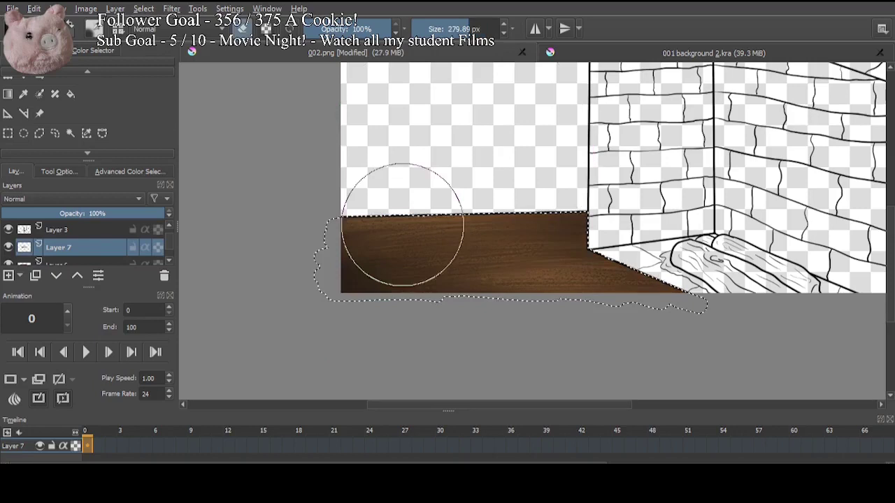
key("ctrl+z")
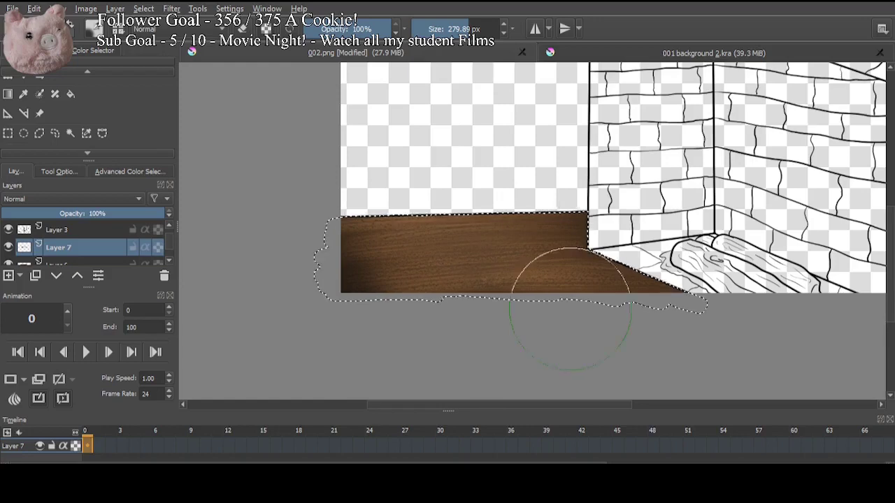
mouse_move(570, 308)
left_mouse_down()
mouse_move(542, 265)
mouse_move(424, 248)
left_mouse_up()
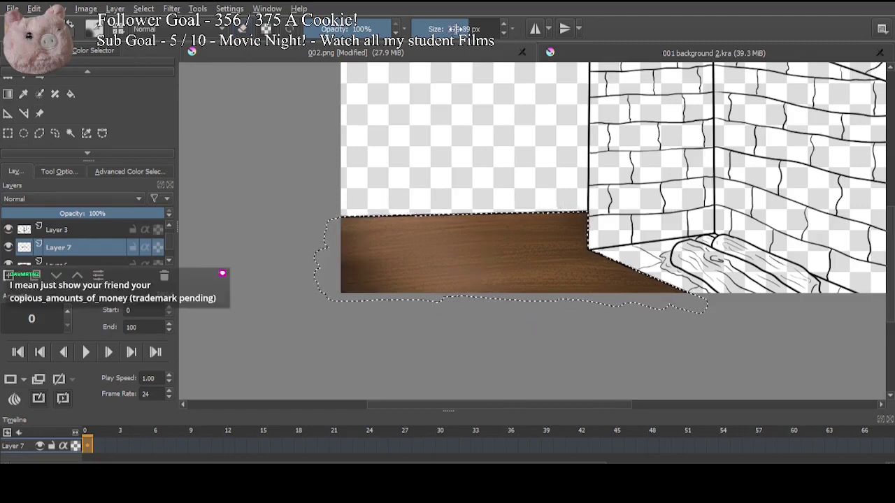
Step: Set the floor shading layer's opacity to 70% and merge it into the wood floor layer
left_click_drag(85, 217, 115, 213)
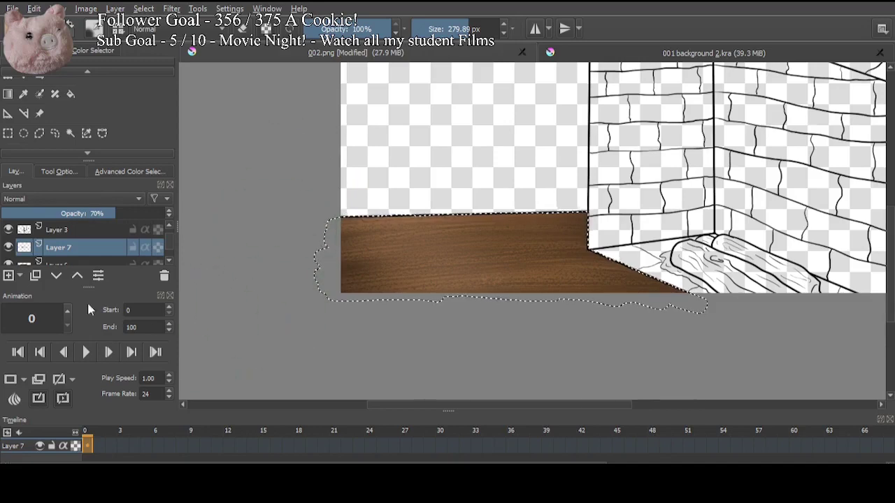
key("ctrl+e")
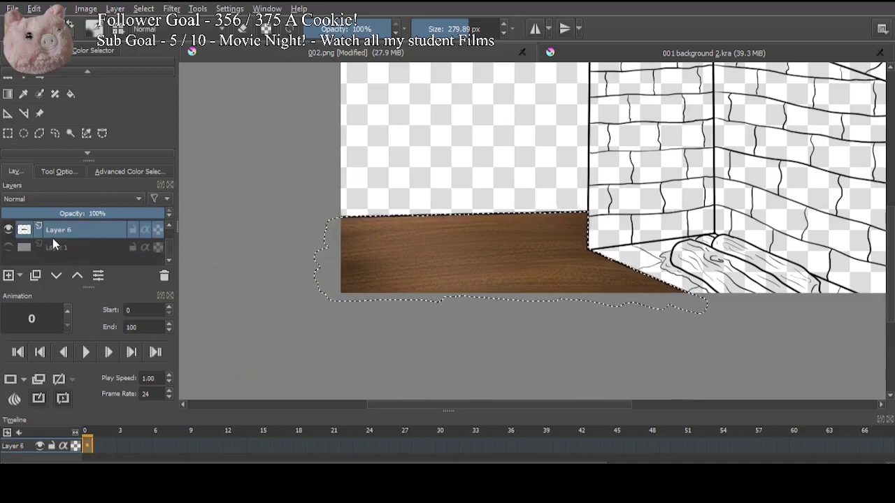
Step: Add a paint layer between the floor layer and the hidden Layer 1, and clear the floor selection
left_click(61, 246)
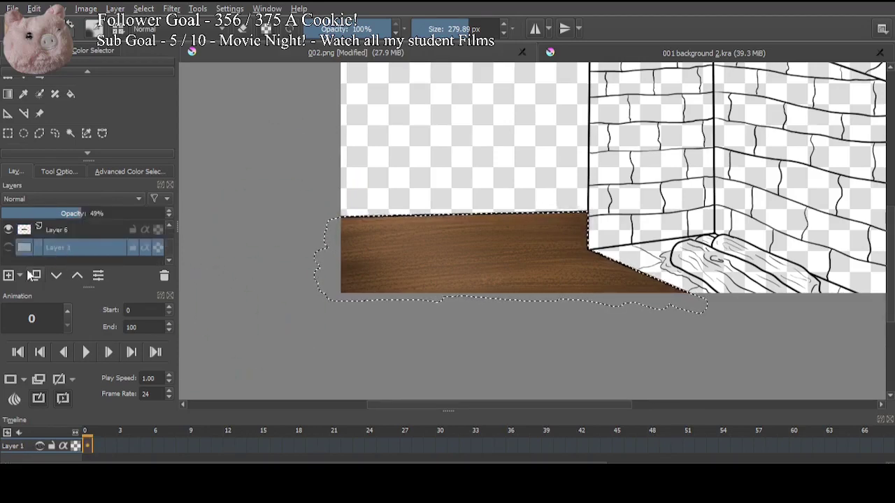
left_click(8, 275)
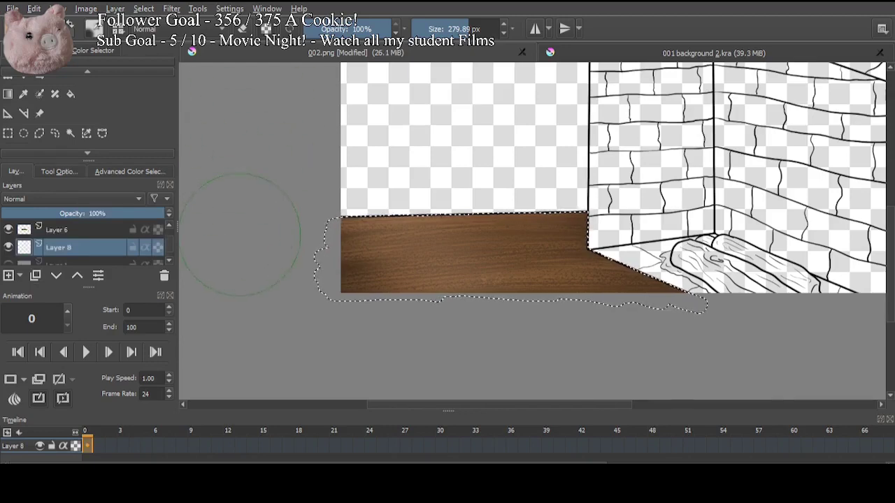
left_click(8, 133)
left_click(231, 178)
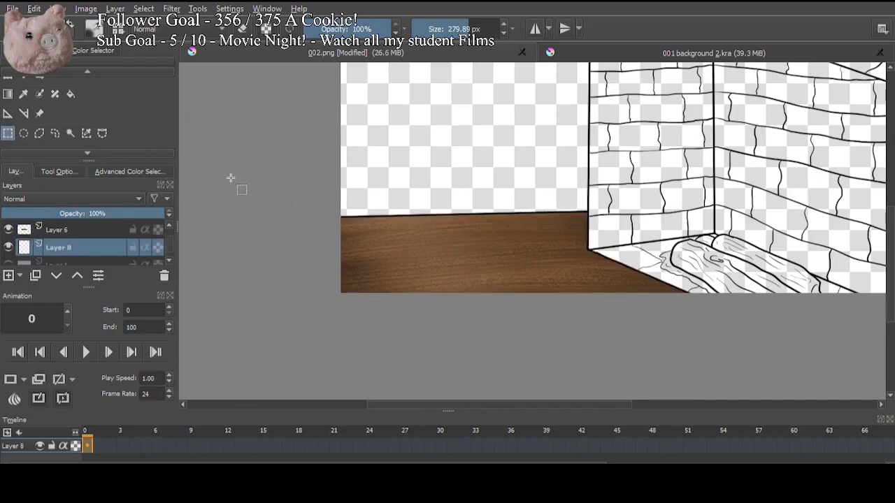
Step: Take the wall's brown from 001 background 2.kra and paint a soft 279.89 px patch on the left wall in 002.png
left_click_drag(292, 146, 239, 276)
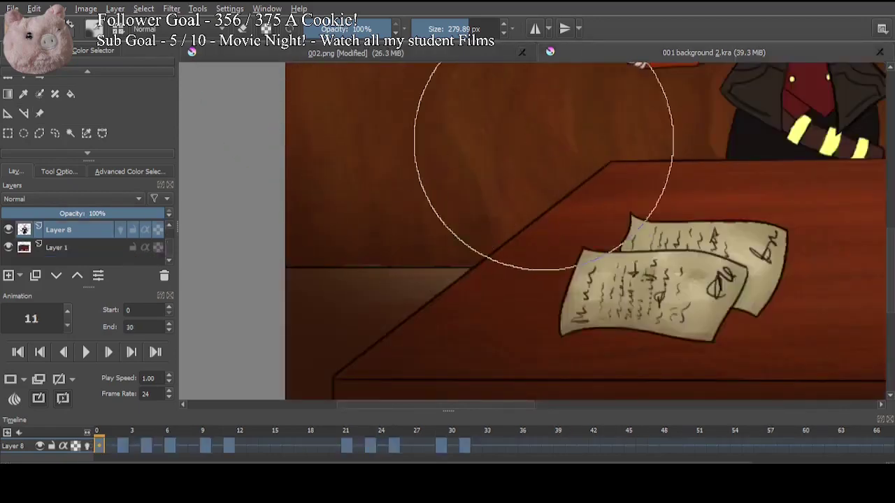
left_click_drag(481, 134, 410, 359)
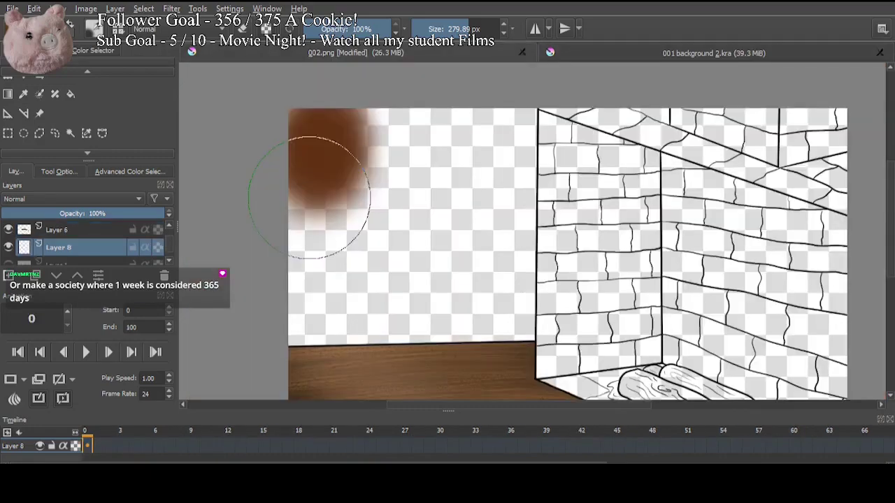
left_click_drag(309, 198, 302, 241)
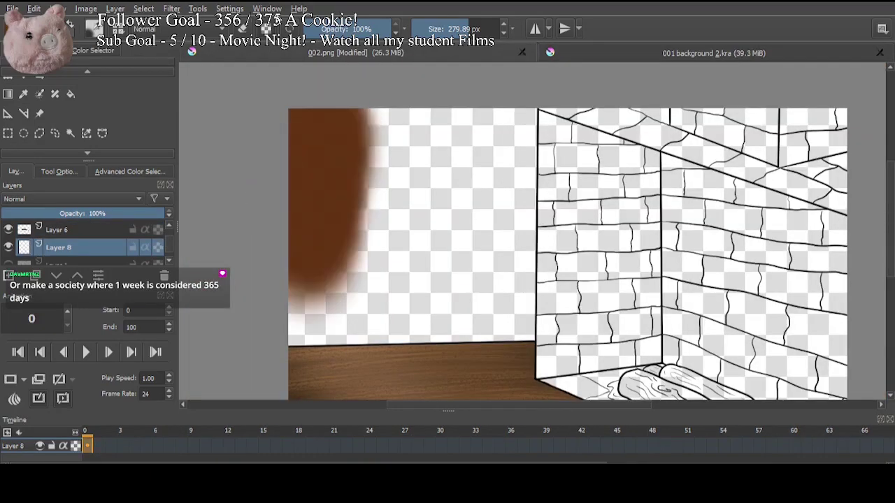
Step: Fill the whole left wall with solid brown, using a 40 px brush along the edges and up to 122.20 px inside
key("slash")
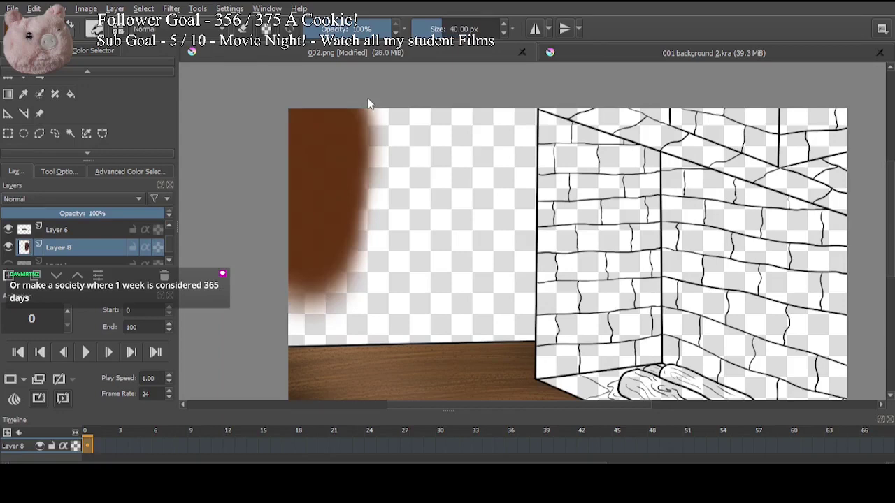
mouse_move(513, 110)
left_mouse_down()
mouse_move(511, 165)
mouse_move(527, 97)
mouse_move(525, 223)
left_mouse_up()
mouse_move(499, 254)
left_mouse_down()
mouse_move(472, 183)
mouse_move(487, 246)
left_mouse_up()
mouse_move(497, 193)
left_mouse_down()
mouse_move(509, 241)
mouse_move(515, 210)
mouse_move(514, 313)
mouse_move(499, 262)
mouse_move(466, 335)
mouse_move(461, 308)
left_mouse_up()
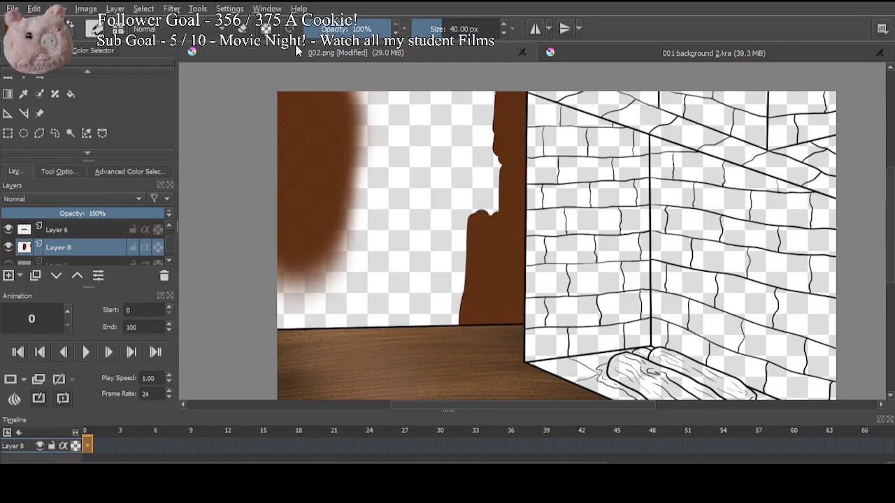
mouse_move(502, 94)
left_mouse_down()
mouse_move(479, 78)
mouse_move(470, 114)
mouse_move(469, 89)
mouse_move(453, 77)
mouse_move(438, 93)
mouse_move(432, 81)
mouse_move(385, 191)
mouse_move(362, 213)
mouse_move(345, 183)
mouse_move(344, 100)
left_mouse_up()
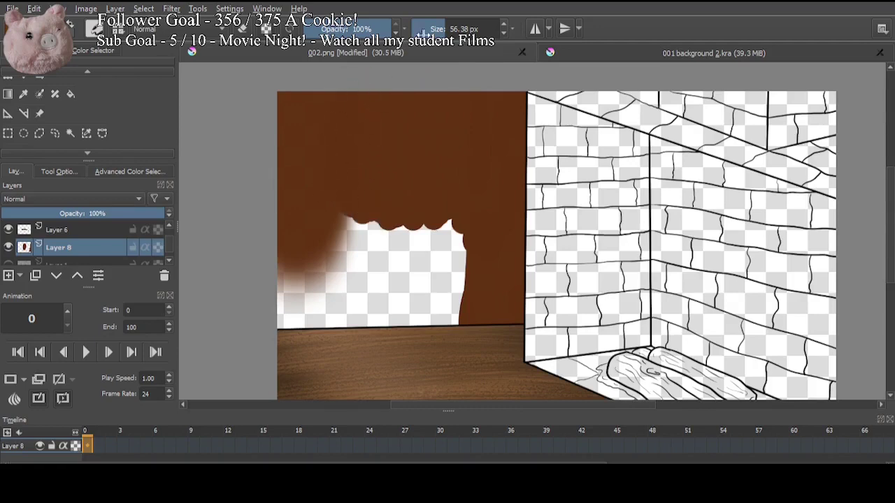
left_click(453, 29)
mouse_move(437, 218)
left_mouse_down()
mouse_move(439, 305)
mouse_move(445, 291)
mouse_move(393, 241)
mouse_move(363, 259)
mouse_move(348, 186)
mouse_move(294, 205)
mouse_move(304, 67)
mouse_move(277, 221)
mouse_move(325, 105)
mouse_move(364, 218)
left_mouse_up()
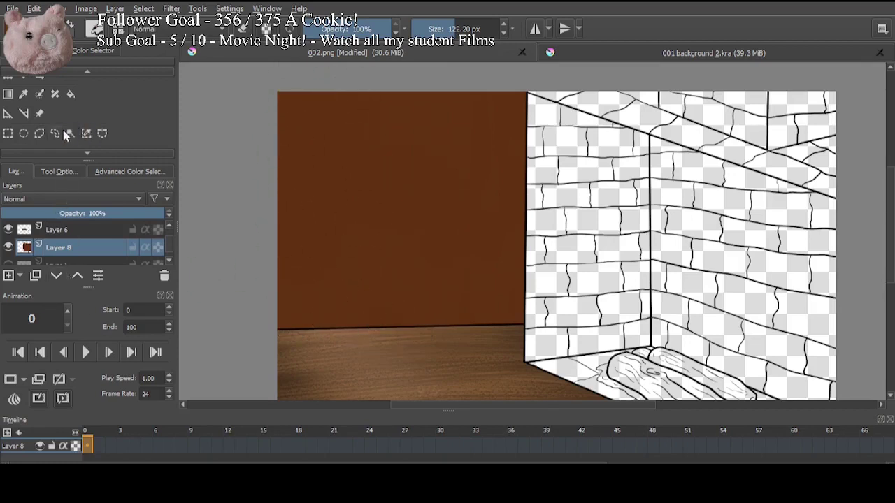
Step: Select the brown wall area by colour and add a new paint layer above the wall layer
left_click(87, 133)
left_click(302, 121)
key("b")
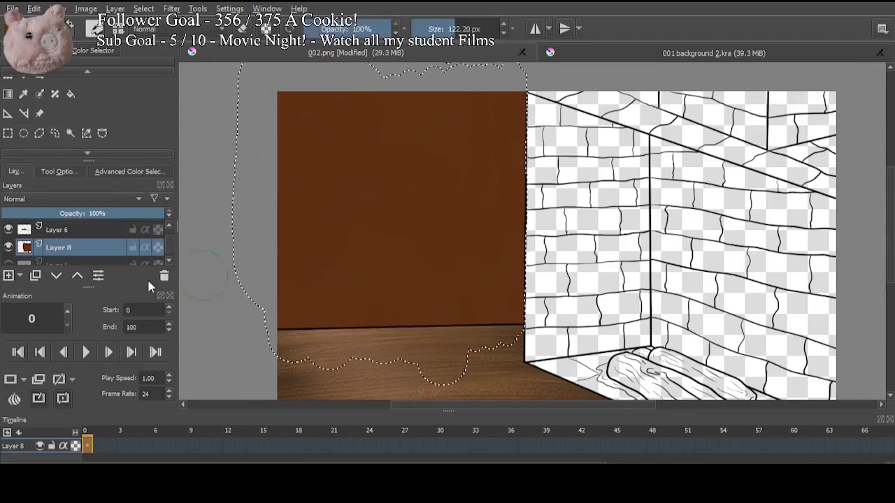
left_click(8, 277)
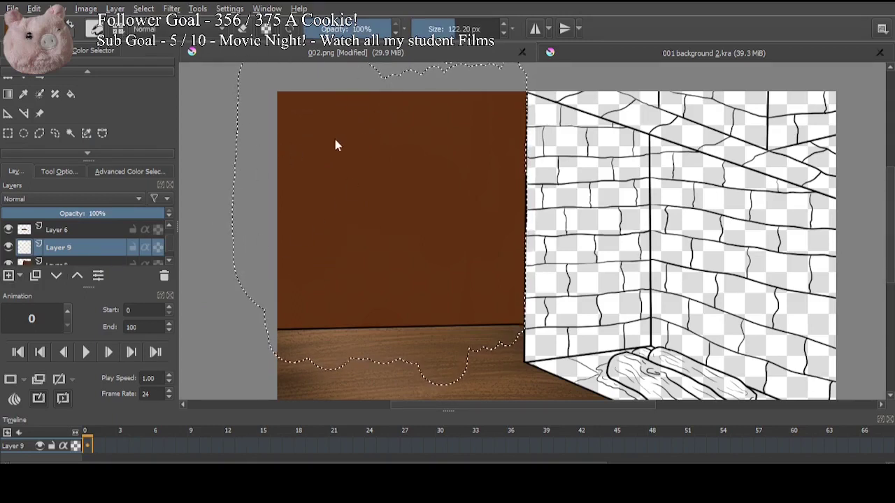
Step: Paint darker wavy vertical wood grain across the brown wall with a 111.42 px textured brush, and lower the grain layer's opacity
key("/")
left_click_drag(448, 28, 454, 29)
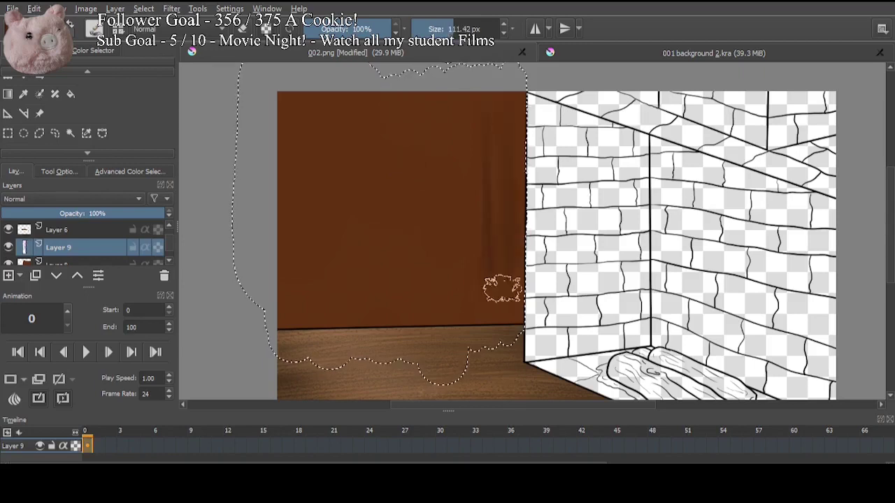
left_click_drag(502, 288, 442, 273)
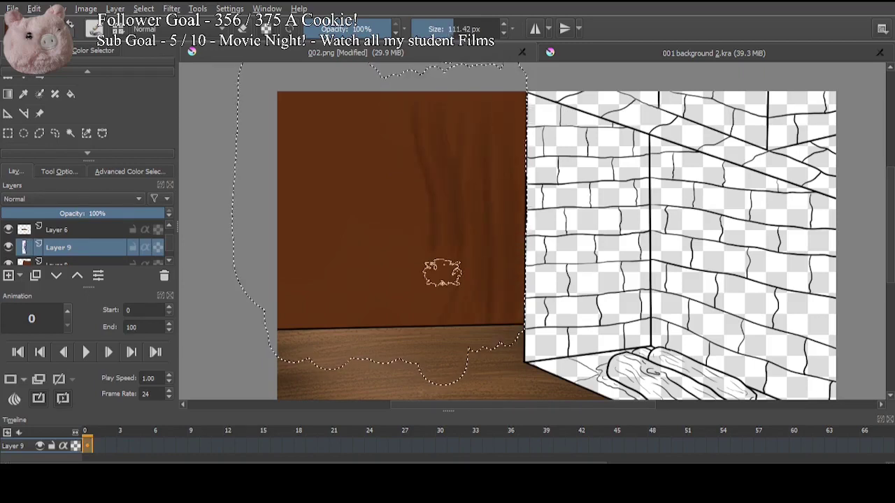
mouse_move(390, 312)
left_mouse_down()
mouse_move(377, 158)
mouse_move(355, 305)
left_mouse_up()
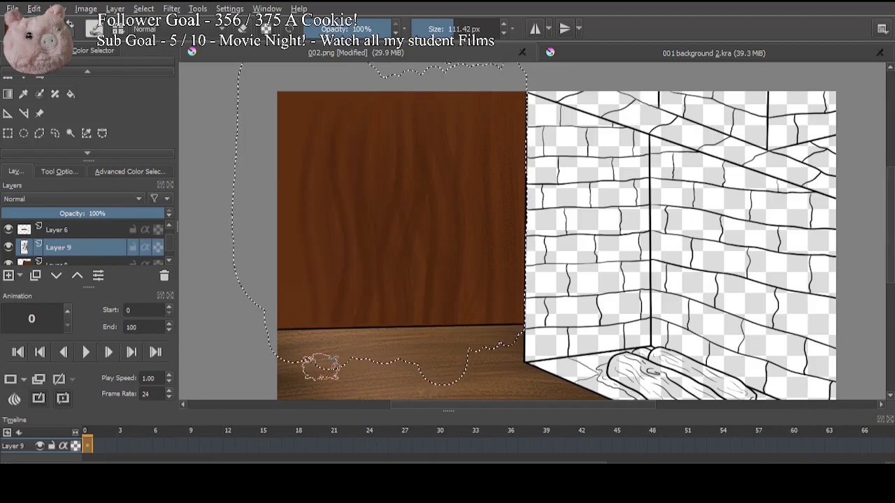
left_click_drag(321, 367, 303, 82)
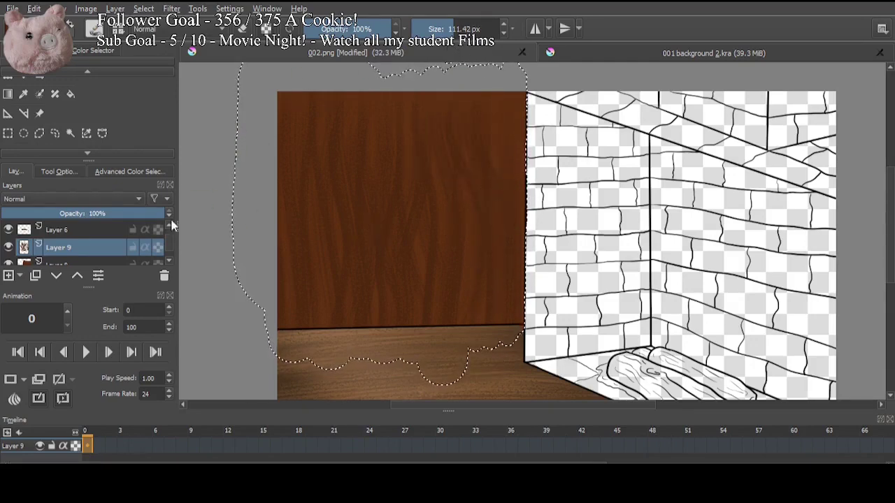
left_click(142, 213)
Step: Add a paint layer above the dark grain and paint orange-brown wavy vertical grain strokes across the whole wall at 111.42 px
left_click(8, 275)
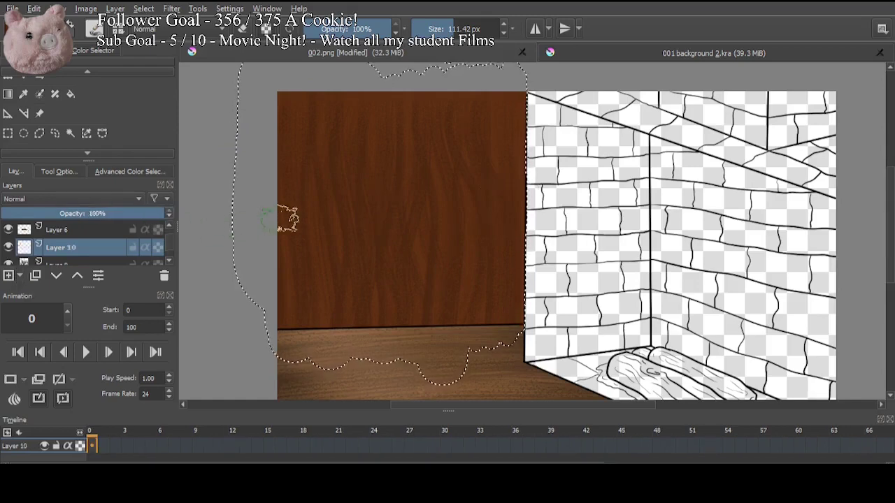
key("minus")
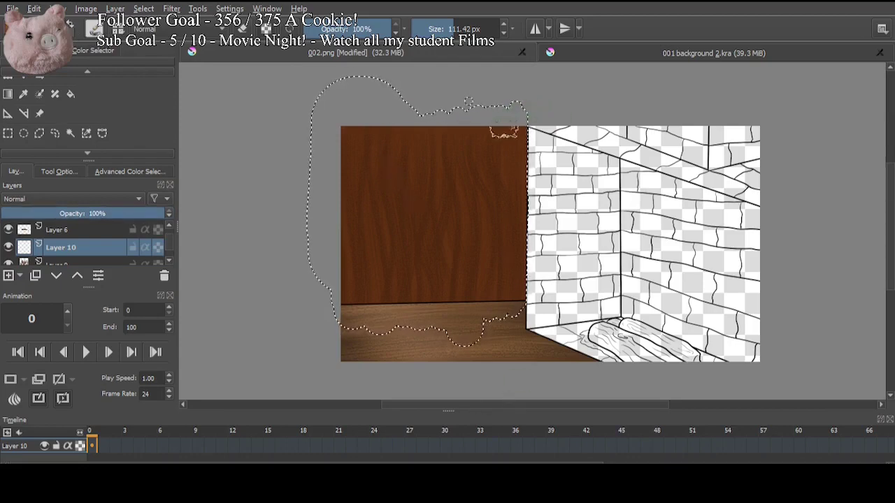
left_click_drag(503, 132, 511, 297)
key("ctrl+z")
left_click_drag(497, 126, 513, 310)
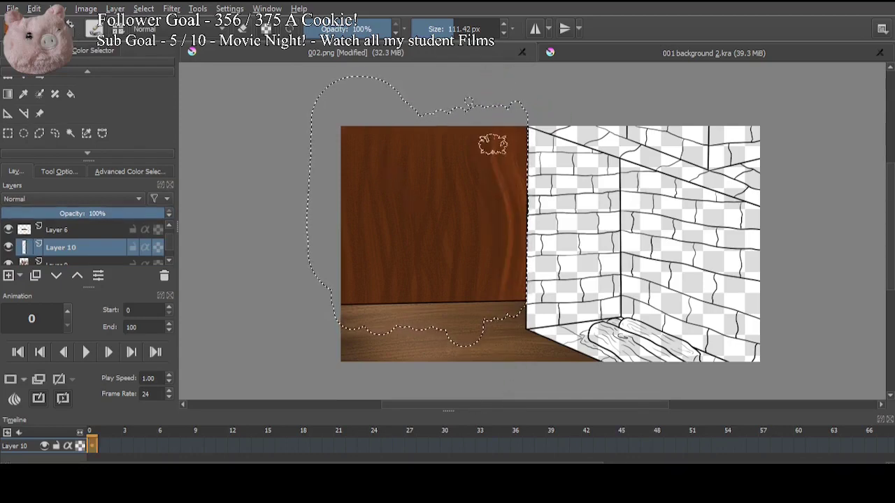
left_click_drag(475, 145, 460, 343)
mouse_move(464, 136)
left_mouse_down()
mouse_move(460, 346)
mouse_move(470, 224)
mouse_move(447, 124)
mouse_move(458, 312)
left_mouse_up()
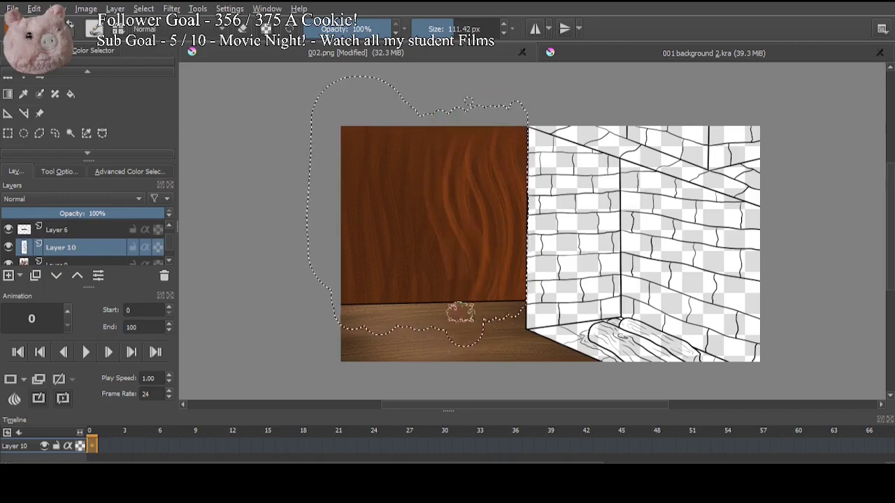
left_click_drag(420, 147, 414, 340)
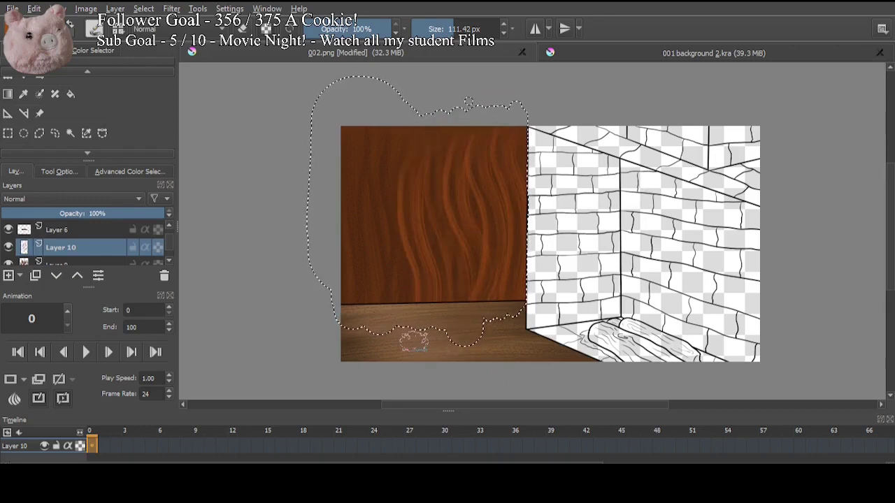
left_click_drag(420, 130, 425, 308)
left_click_drag(399, 100, 388, 318)
left_click_drag(368, 133, 369, 316)
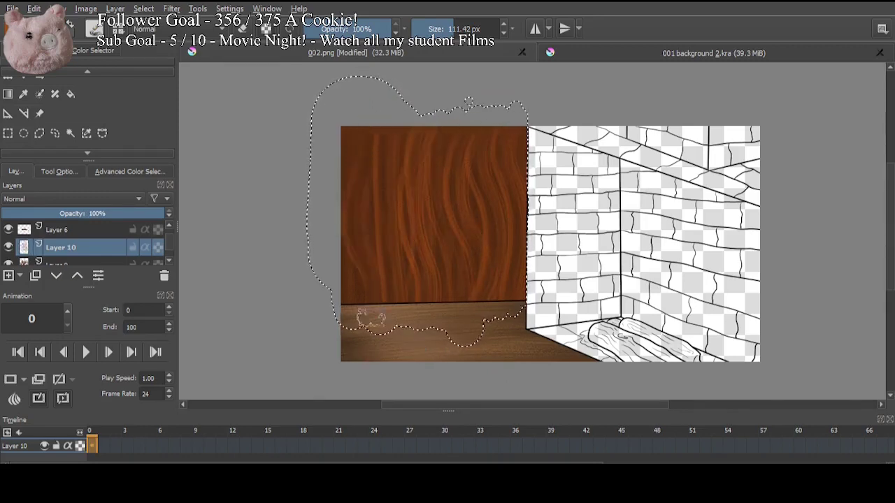
left_click_drag(378, 128, 379, 323)
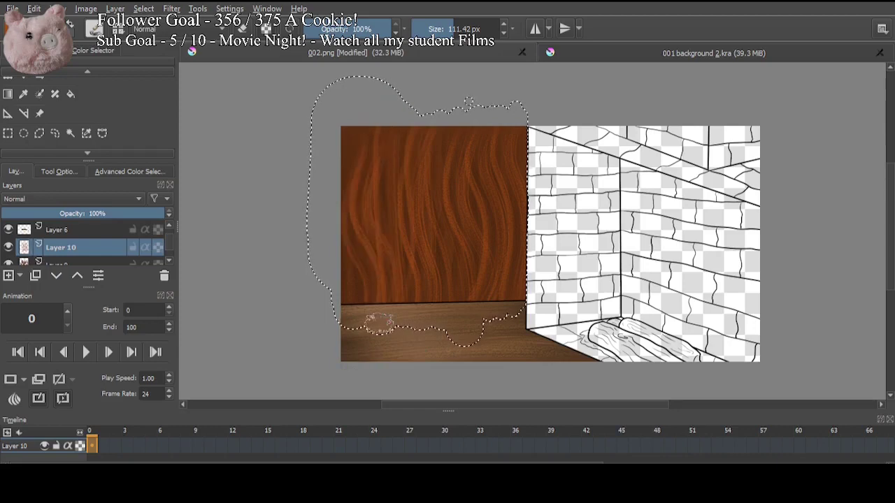
Step: Thin the orange-brown grain by erasing wavy vertical strands with the same textured brush, and set the layer's opacity to 68%
key("e")
mouse_move(438, 130)
left_mouse_down()
mouse_move(393, 176)
mouse_move(404, 300)
left_mouse_up()
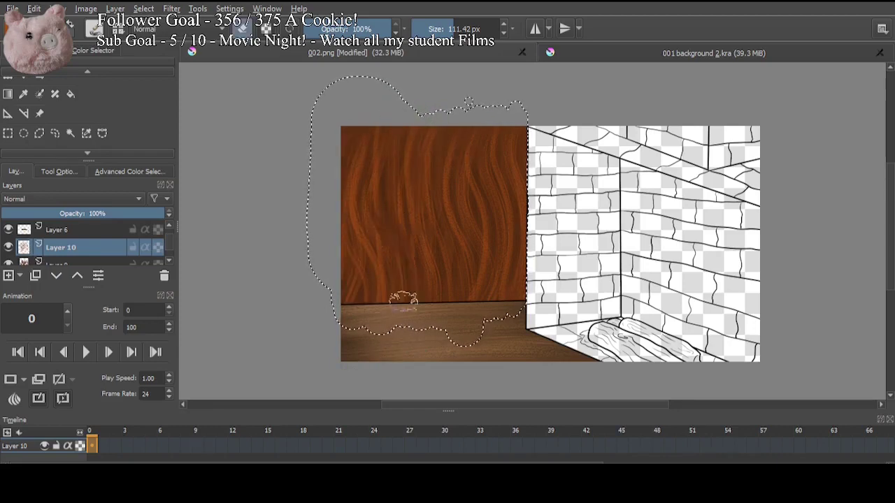
left_click_drag(376, 129, 378, 323)
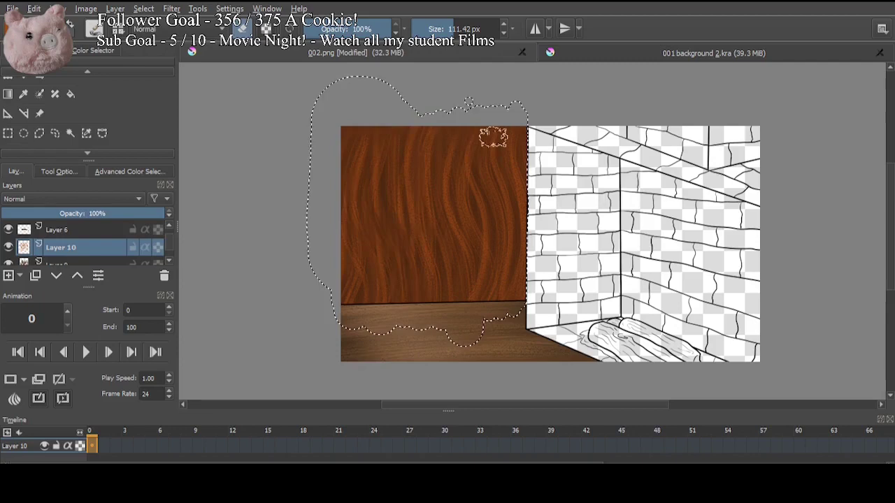
left_click_drag(493, 137, 440, 355)
key("e")
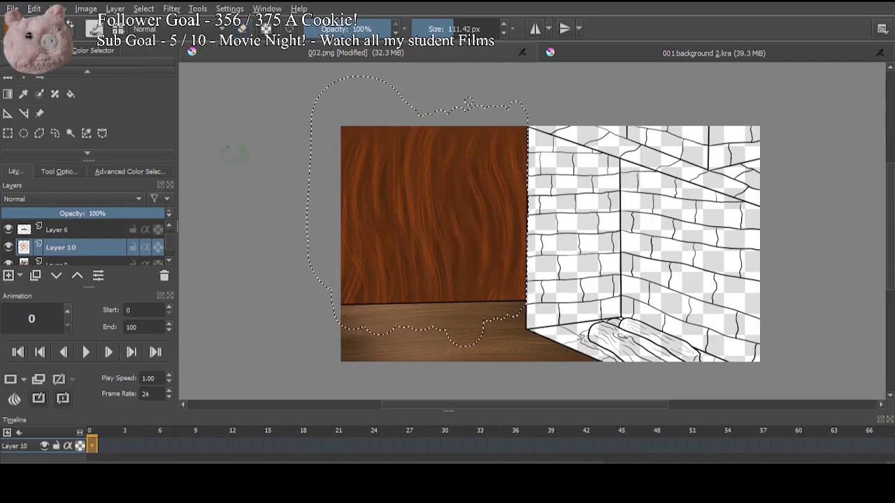
left_click(114, 213)
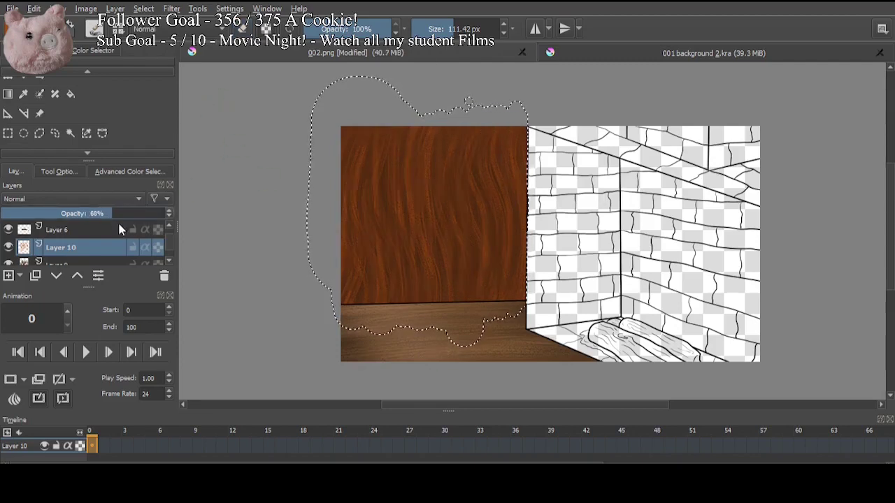
Step: Merge the grain layers down into the wall's Layer 8 and add a new paint layer above it
scroll(118, 227, "down", 2)
left_click(84, 229)
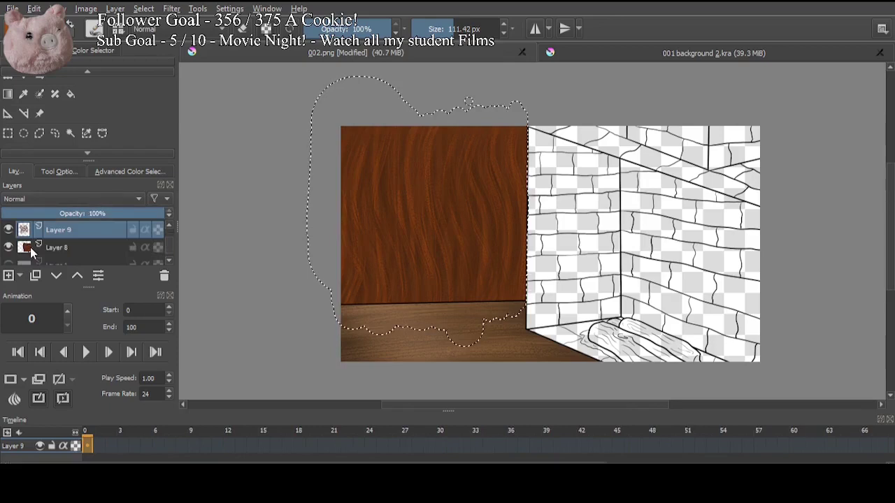
key("ctrl+e")
key("Insert")
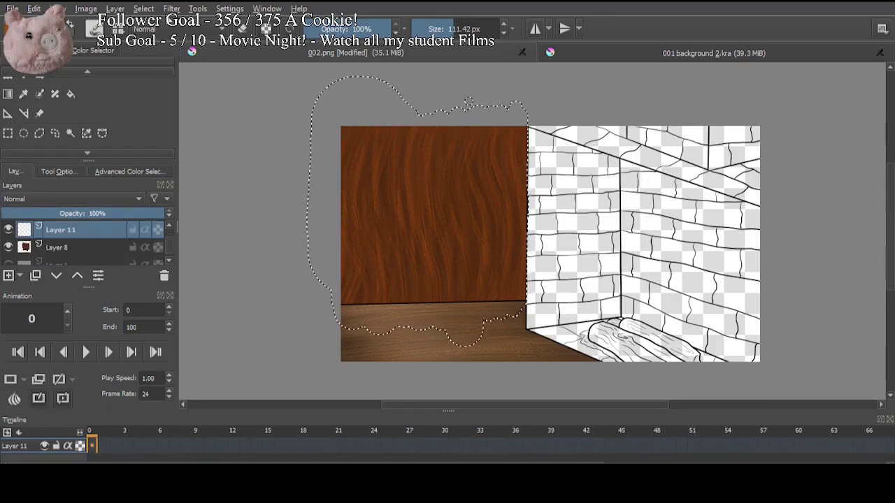
Step: Shade the wall with dark edges and a warm orange middle using soft brushes of 600 px and 330.98 px, at 81% layer opacity
key("/")
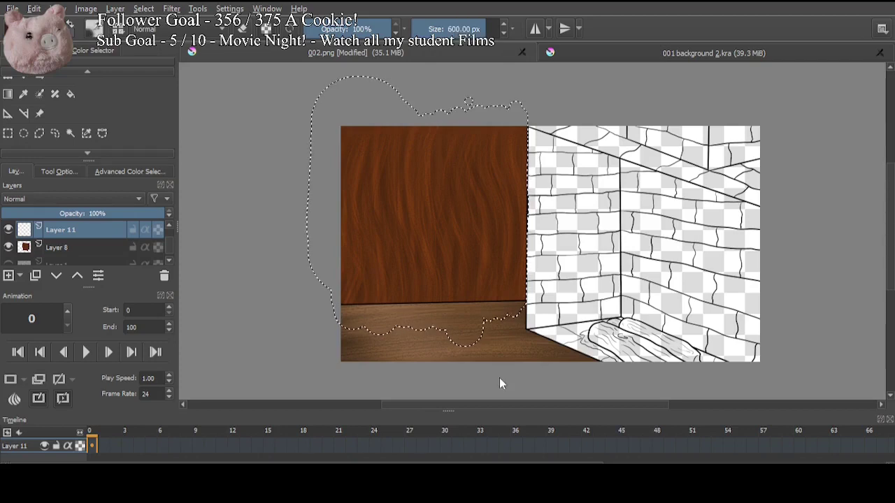
mouse_move(349, 129)
left_mouse_down()
mouse_move(533, 142)
mouse_move(393, 240)
mouse_move(553, 250)
mouse_move(434, 104)
mouse_move(471, 275)
mouse_move(569, 175)
mouse_move(527, 305)
left_mouse_up()
key("ctrl+minus")
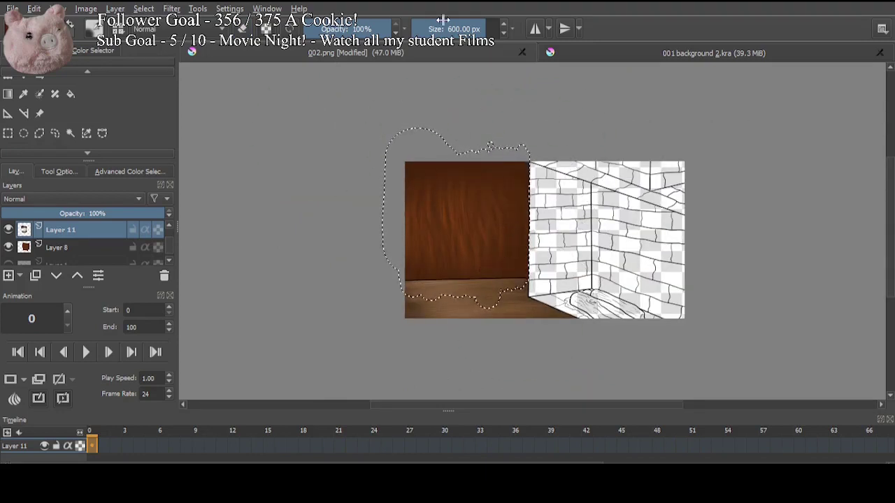
left_click_drag(443, 20, 298, 91)
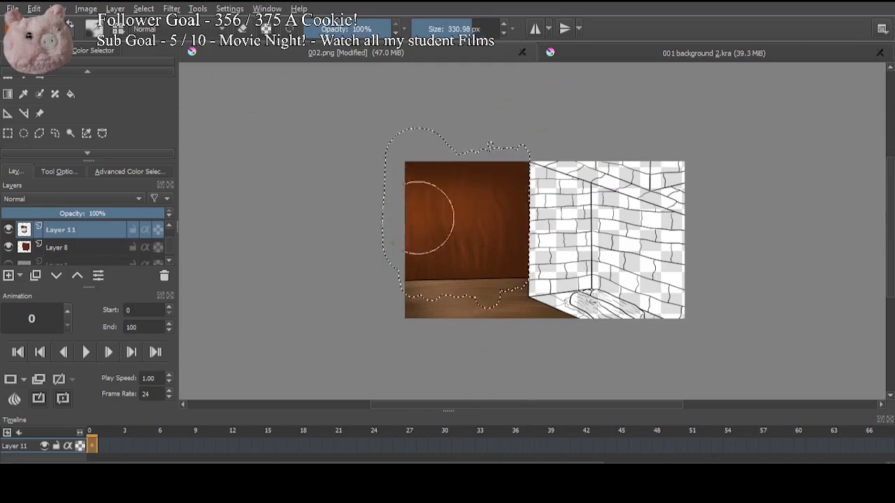
key("w")
key("w")
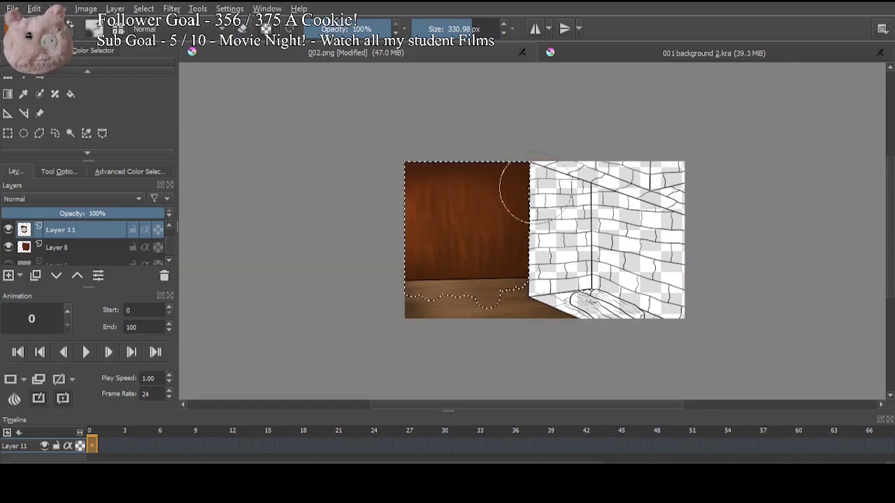
left_click(133, 213)
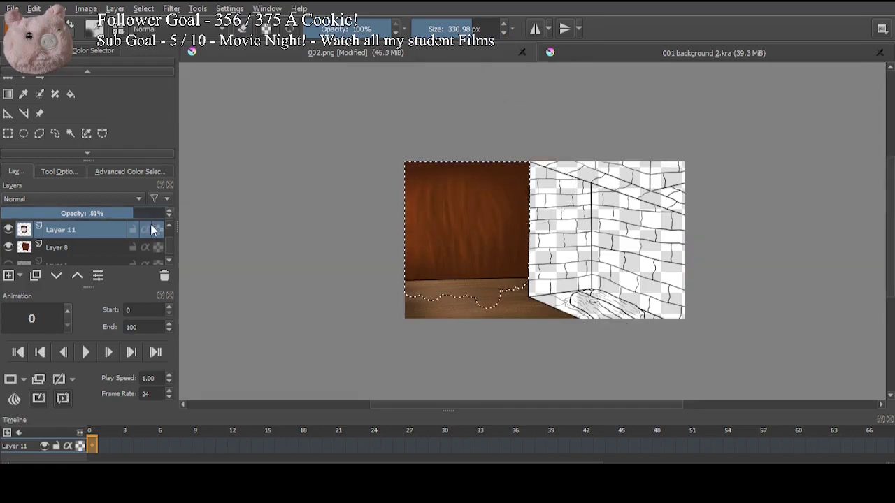
Step: Add a paint layer between wall Layer 8 and the hidden Layer 1, and clear the wall selection
left_click(77, 263)
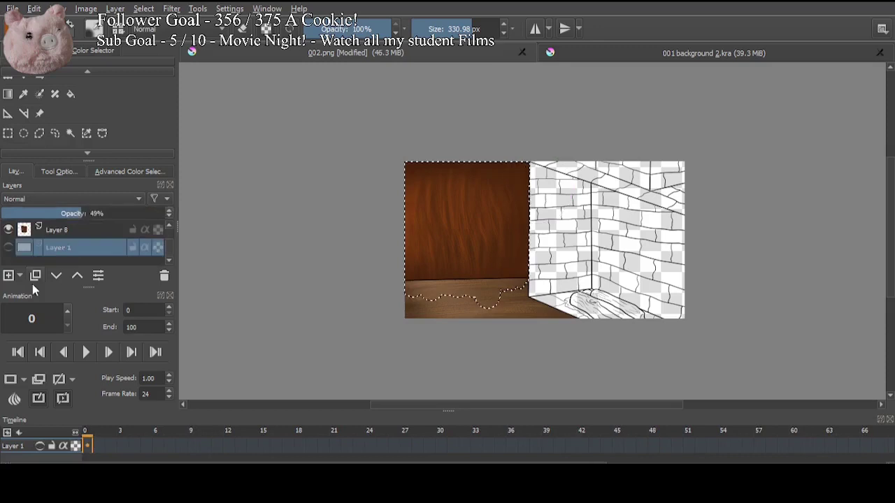
key("Insert")
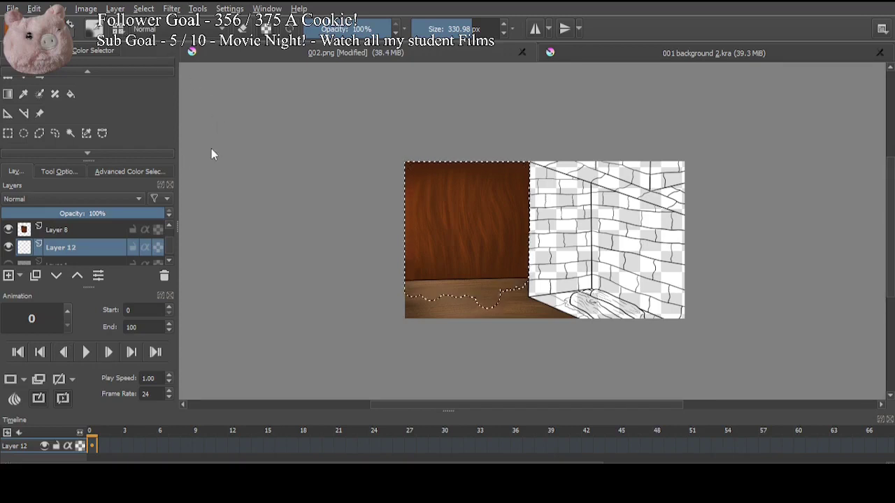
key("slash")
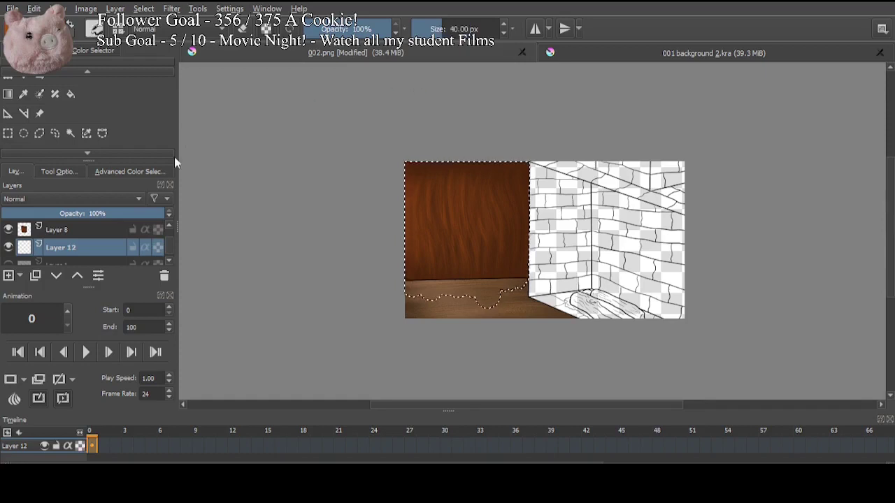
left_click(8, 136)
left_click(286, 150)
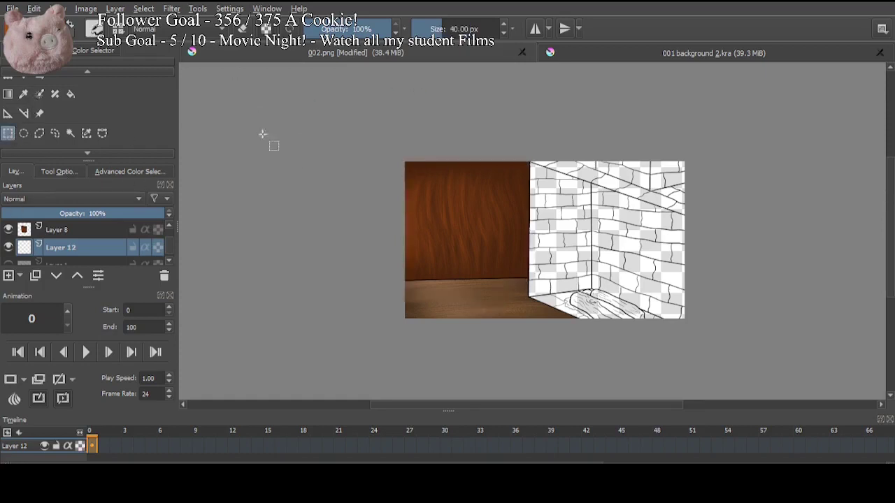
Step: Fill the whole brick fireplace area, including the logs, with solid dark red using a 111.42 px brush
key("b")
left_click(453, 29)
mouse_move(540, 168)
left_mouse_down()
mouse_move(577, 281)
mouse_move(611, 298)
mouse_move(635, 342)
mouse_move(668, 152)
mouse_move(677, 316)
left_mouse_up()
Step: Select the red brick area by colour and return to the brush
key("ctrl+plus")
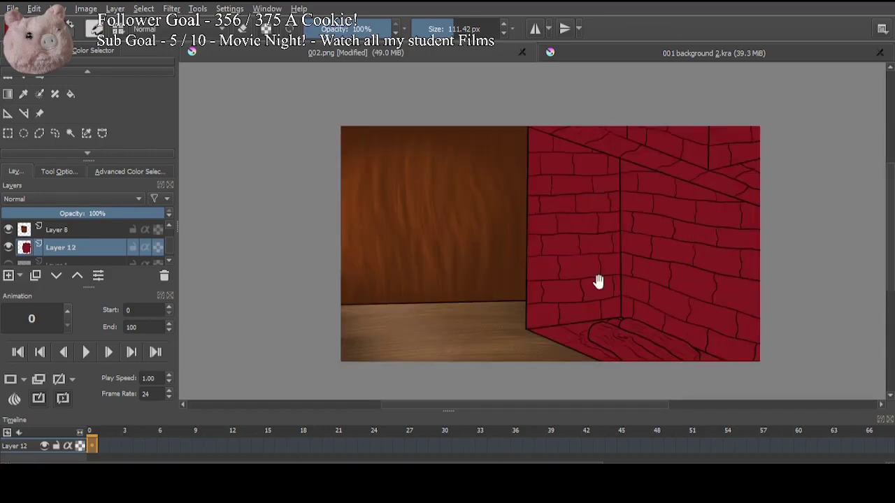
left_click_drag(598, 281, 468, 269)
left_click(86, 133)
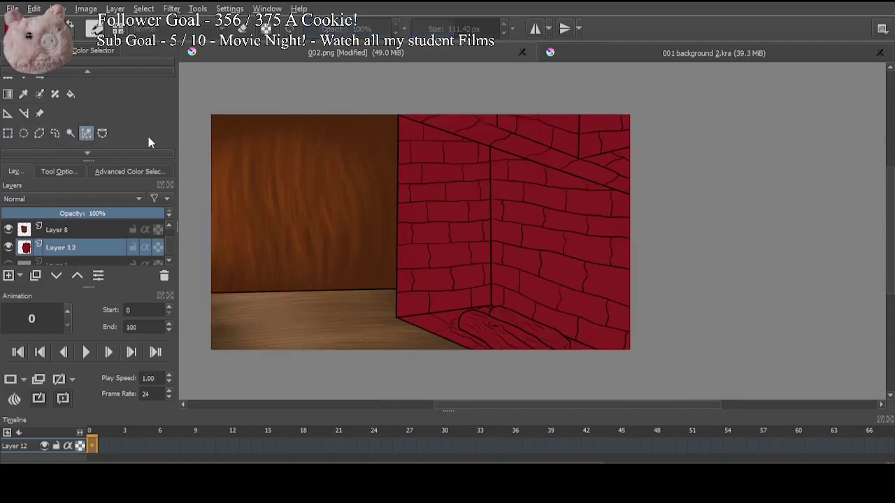
left_click(516, 232)
key("b")
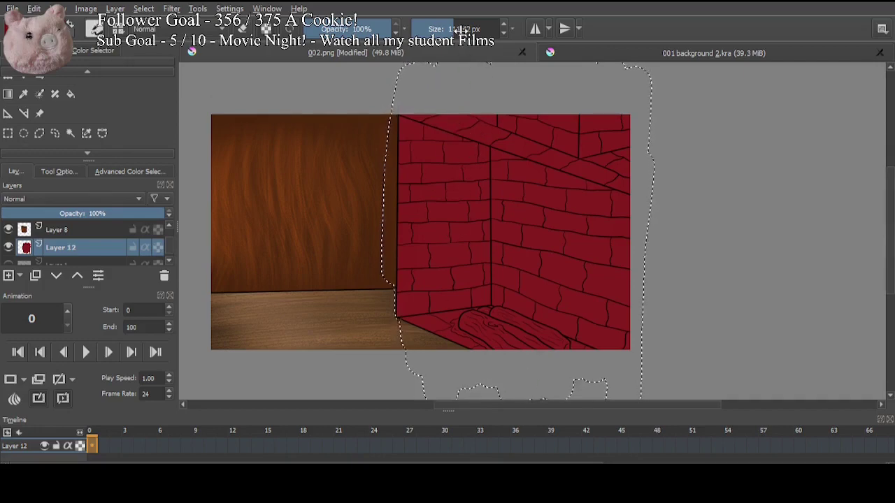
Step: Add a paint layer above the solid brick layer and outline a darker red shadow inside the fireplace with a 91.81 px brush
left_click_drag(452, 28, 456, 28)
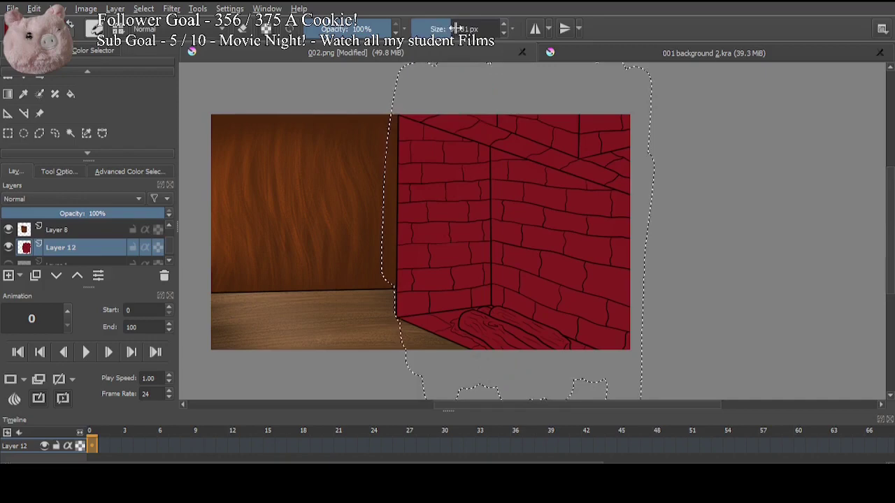
left_click_drag(467, 151, 553, 181)
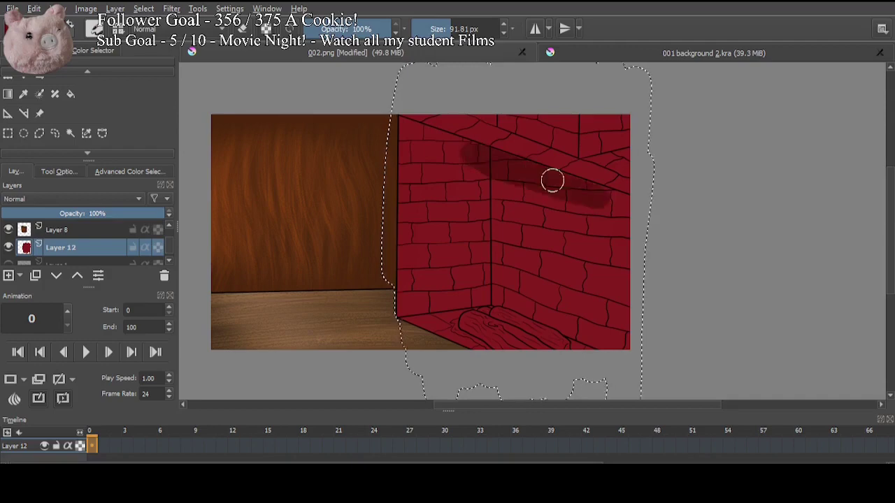
key("ctrl+z")
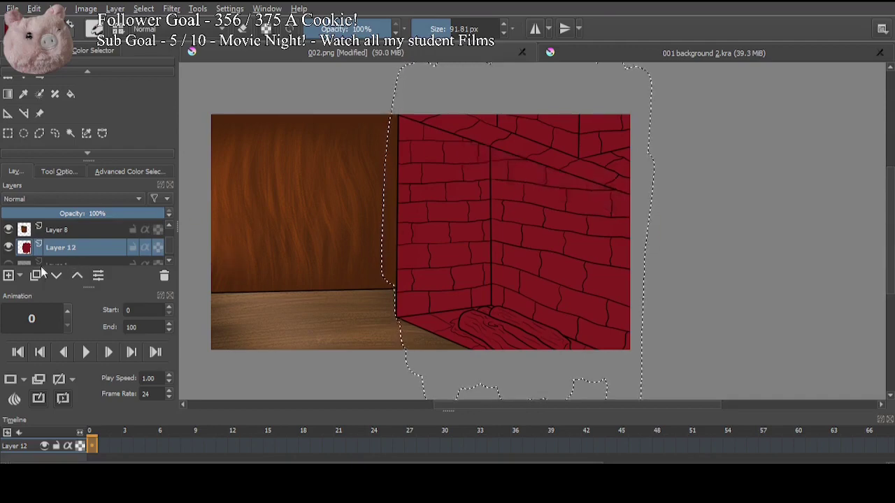
left_click(6, 276)
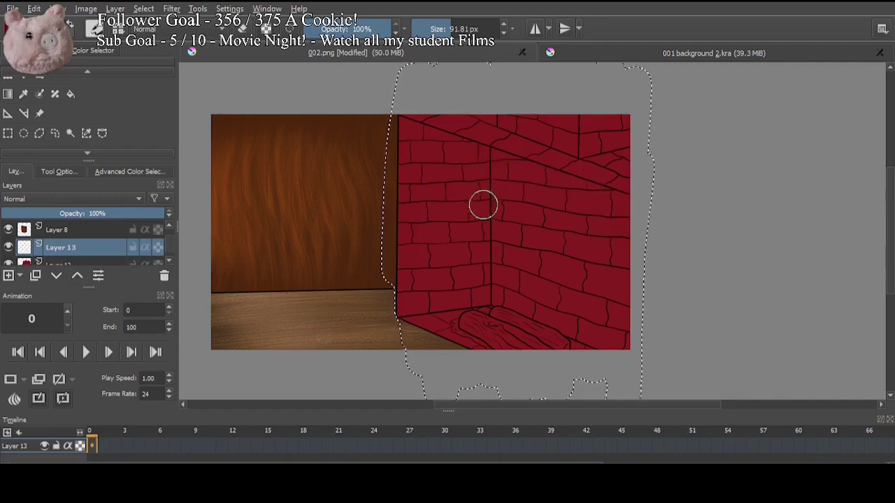
left_click_drag(432, 139, 490, 304)
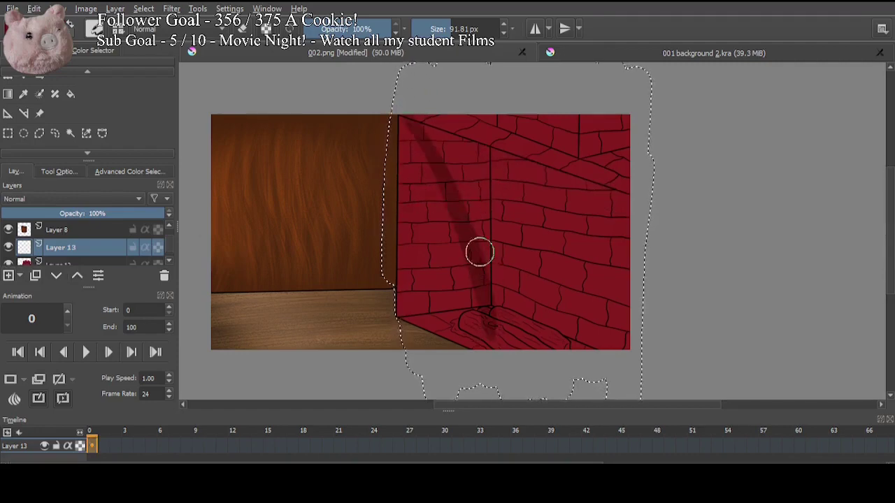
left_click_drag(423, 139, 461, 154)
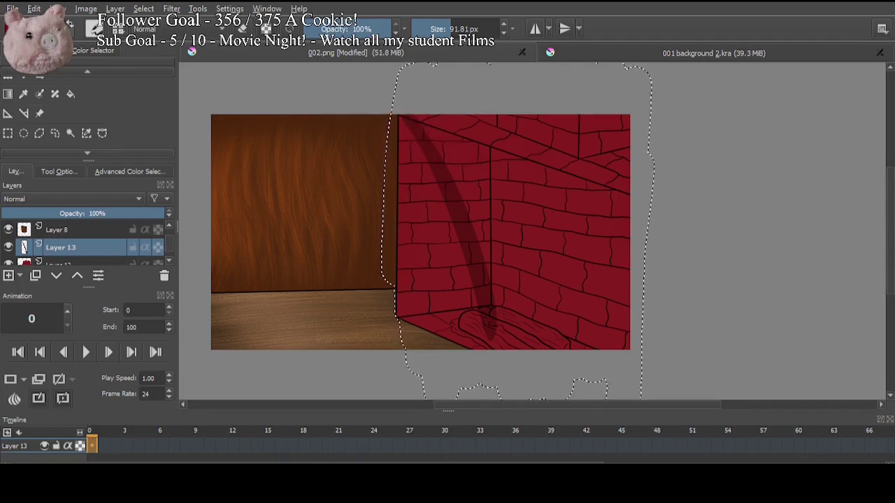
mouse_move(416, 119)
left_mouse_down()
mouse_move(487, 160)
mouse_move(552, 174)
mouse_move(622, 206)
mouse_move(548, 144)
left_mouse_up()
Step: Trim and fill the dark red shadow across the fireplace interior and recessed upper bricks, and set its layer opacity to 86%
key("e")
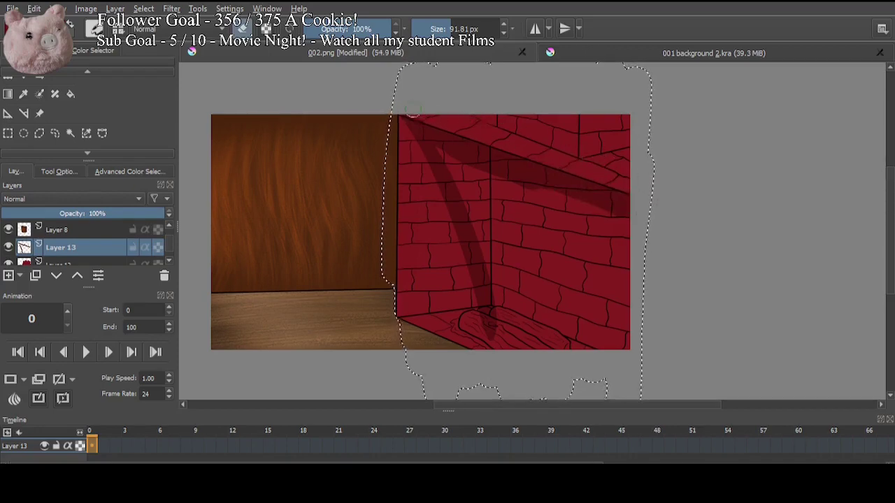
mouse_move(416, 108)
left_mouse_down()
mouse_move(446, 120)
mouse_move(433, 144)
mouse_move(468, 182)
mouse_move(494, 234)
mouse_move(470, 182)
mouse_move(500, 269)
mouse_move(476, 202)
mouse_move(507, 350)
mouse_move(599, 336)
mouse_move(614, 327)
mouse_move(604, 305)
mouse_move(638, 324)
mouse_move(636, 264)
mouse_move(598, 216)
mouse_move(502, 178)
mouse_move(569, 238)
mouse_move(572, 258)
mouse_move(559, 313)
mouse_move(526, 330)
left_mouse_up()
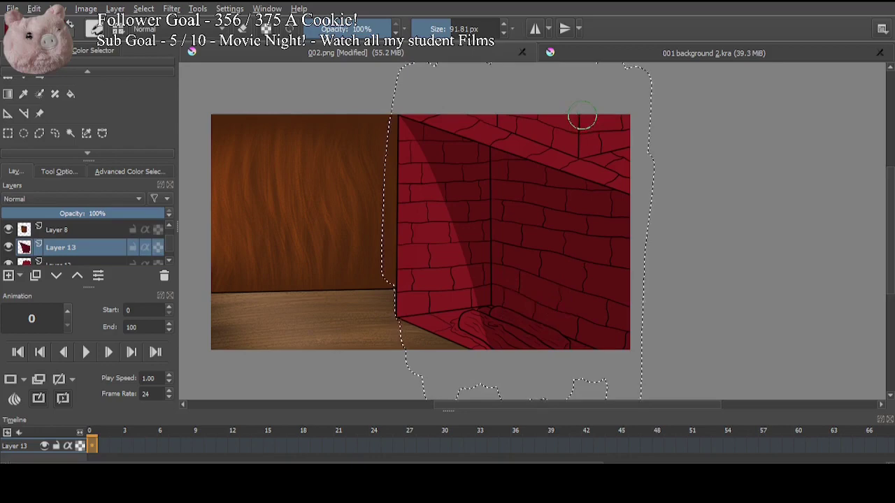
mouse_move(582, 119)
left_mouse_down()
mouse_move(580, 149)
mouse_move(622, 137)
mouse_move(590, 119)
left_mouse_up()
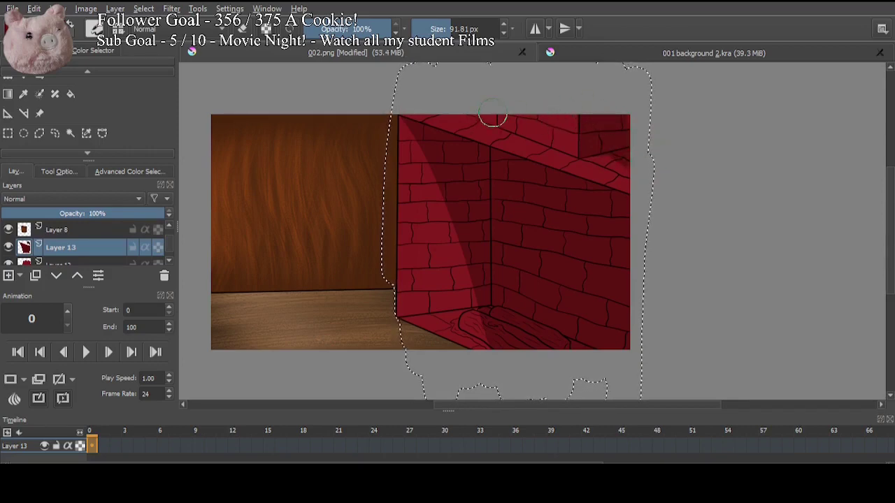
left_click_drag(492, 113, 494, 124)
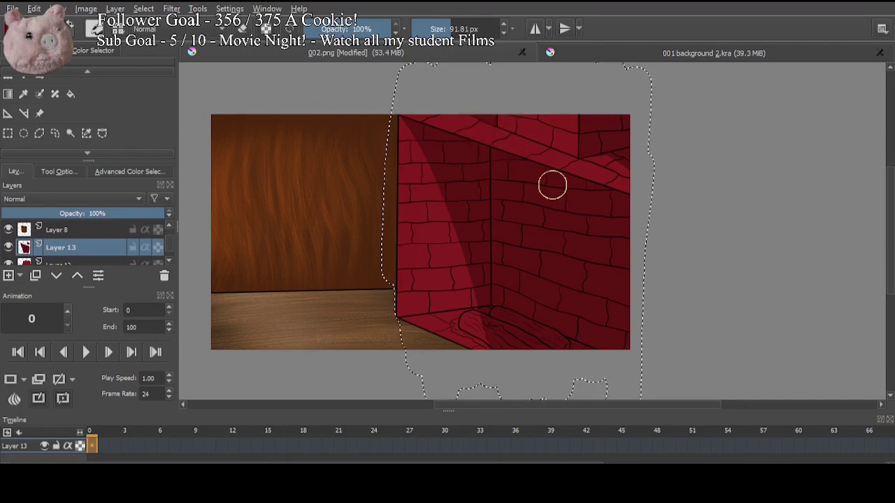
left_click(141, 213)
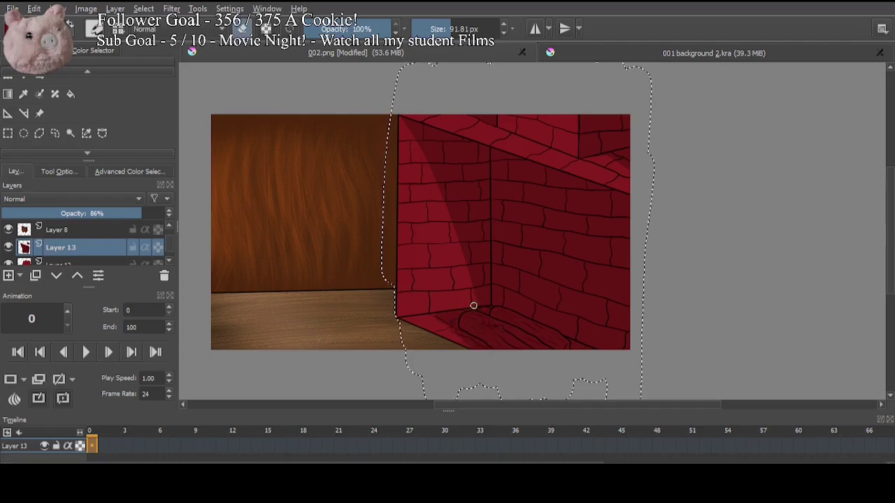
left_click(435, 318)
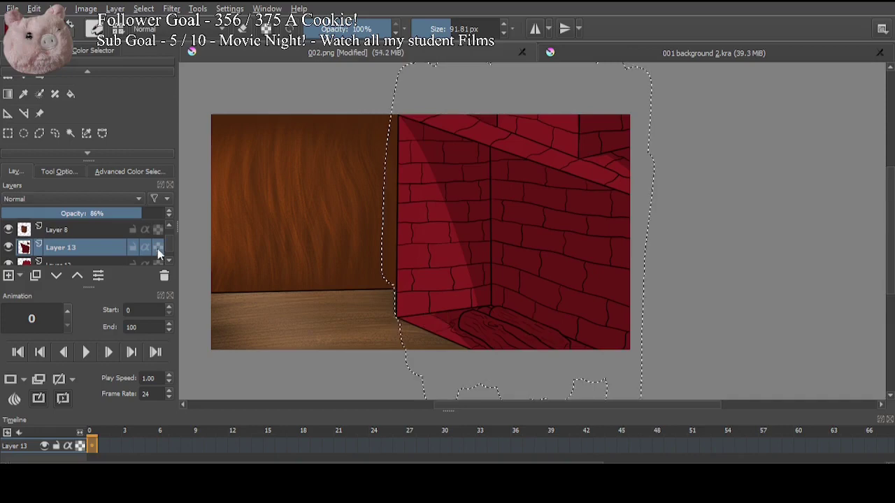
Step: Lock the shadow layer's transparency and softly vary the inner wall's shading with a 400.05 px soft brush
left_click(158, 249)
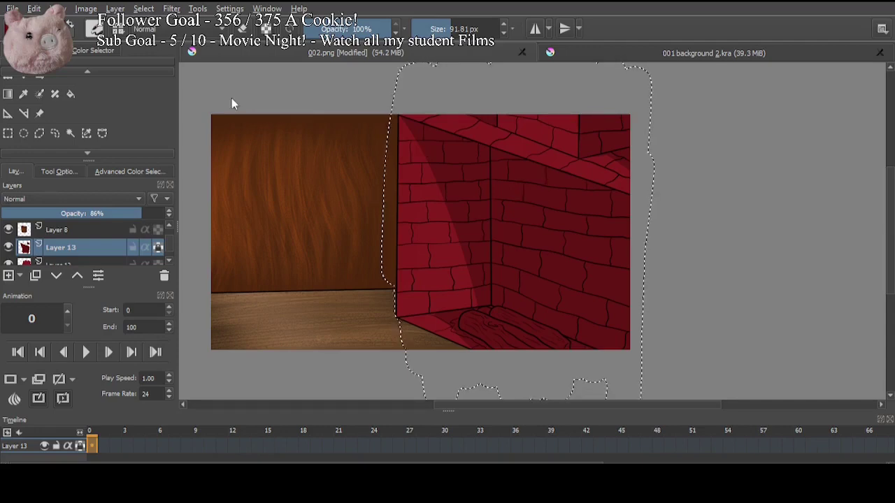
key("/")
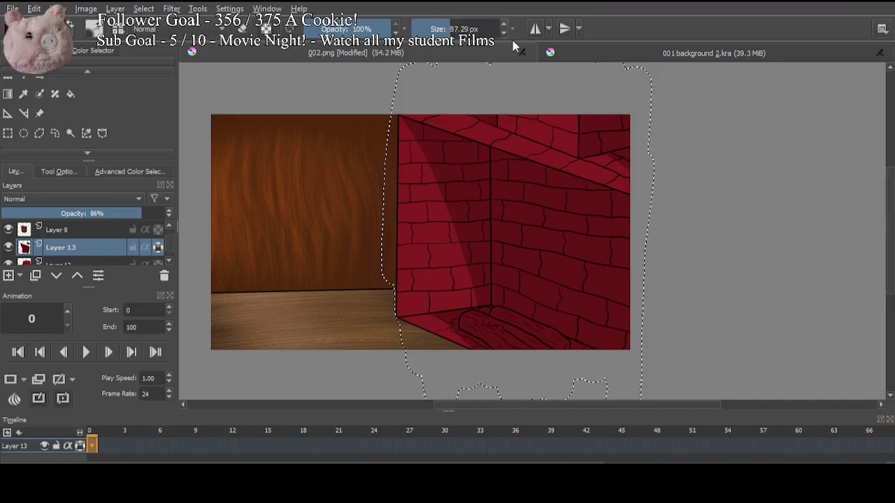
left_click(475, 29)
mouse_move(631, 299)
left_mouse_down()
mouse_move(646, 302)
mouse_move(633, 340)
mouse_move(601, 225)
mouse_move(661, 296)
mouse_move(649, 254)
mouse_move(668, 199)
mouse_move(609, 210)
mouse_move(598, 295)
mouse_move(543, 249)
left_mouse_up()
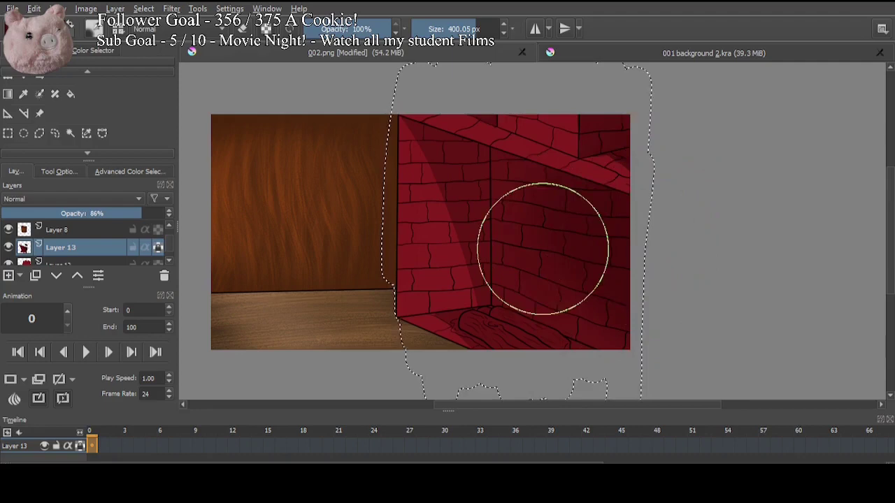
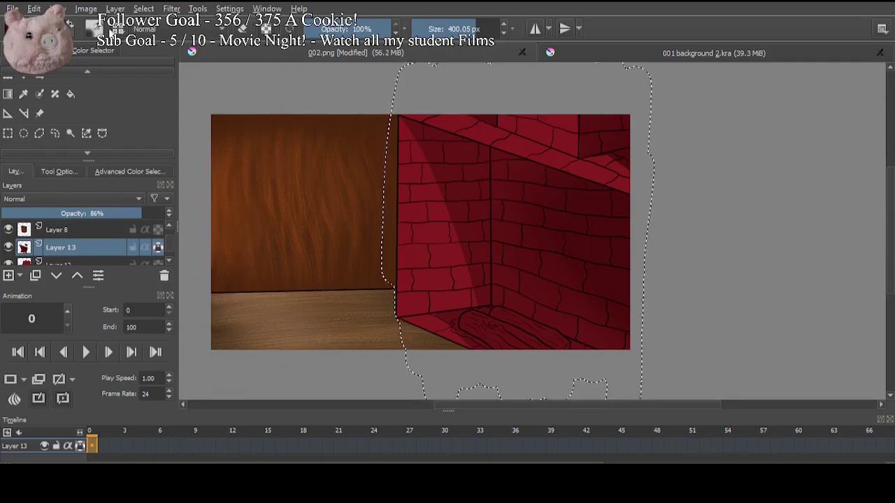
Step: Add a layer directly above Layer 12, cover the bricks with darker texture using a 90 px textured brush, and set it to 45% opacity
key("/")
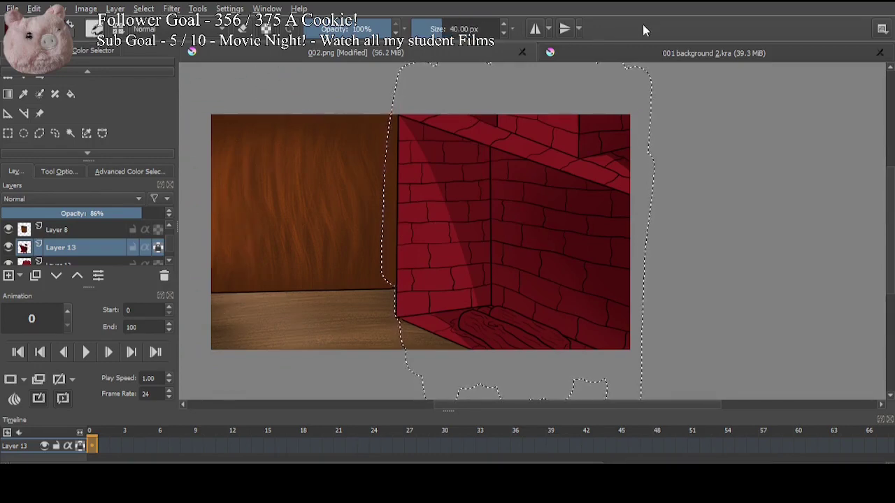
left_click(60, 263)
left_click(9, 276)
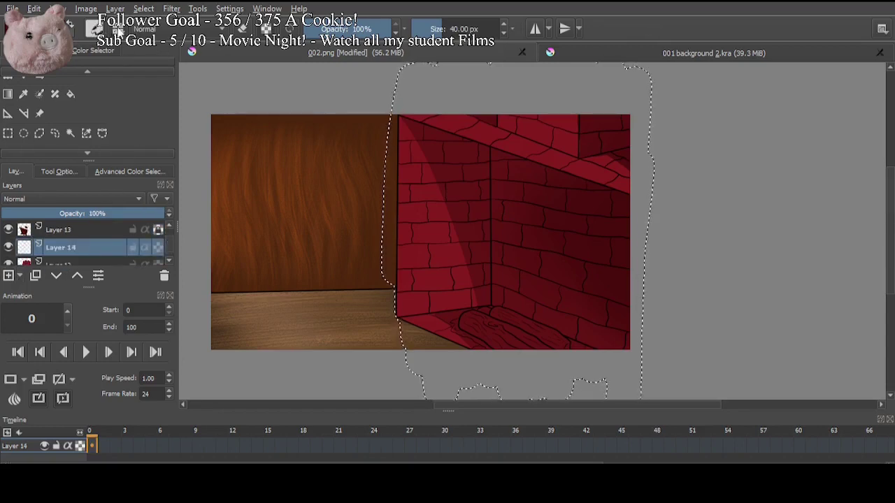
key("/")
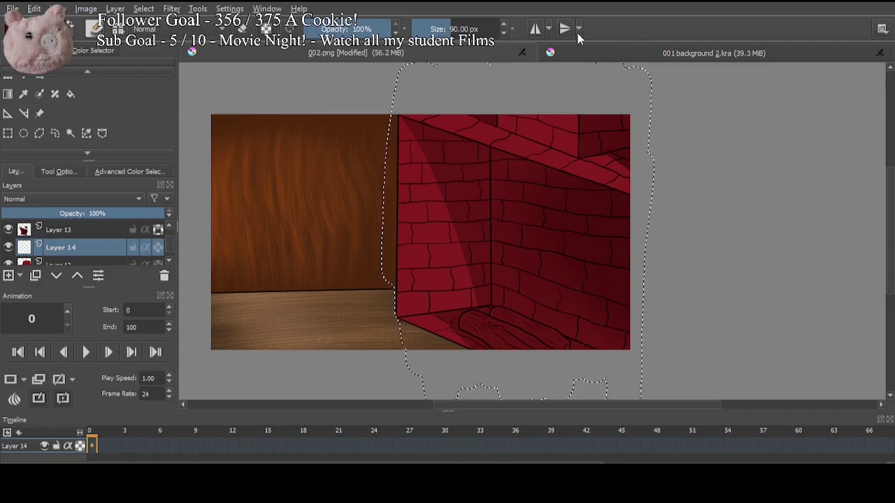
mouse_move(424, 277)
left_mouse_down()
mouse_move(434, 307)
mouse_move(400, 297)
mouse_move(451, 296)
mouse_move(486, 341)
mouse_move(527, 323)
left_mouse_up()
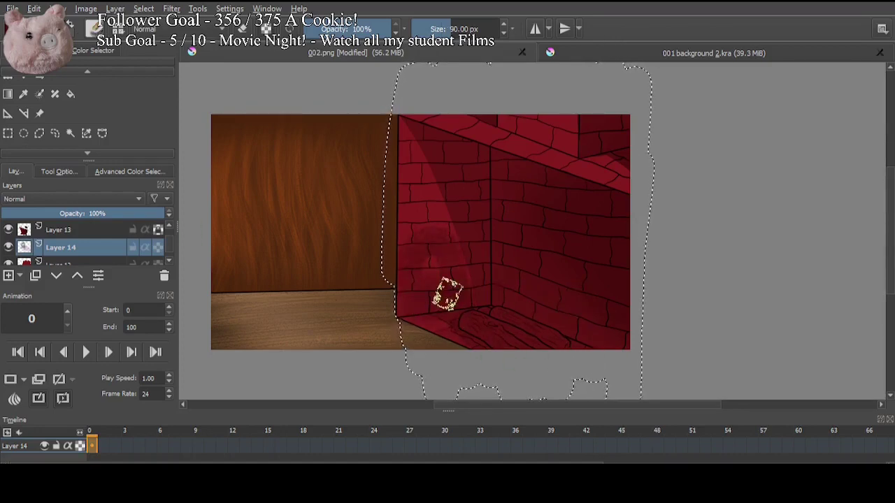
mouse_move(448, 295)
left_mouse_down()
mouse_move(422, 163)
mouse_move(434, 259)
mouse_move(474, 282)
left_mouse_up()
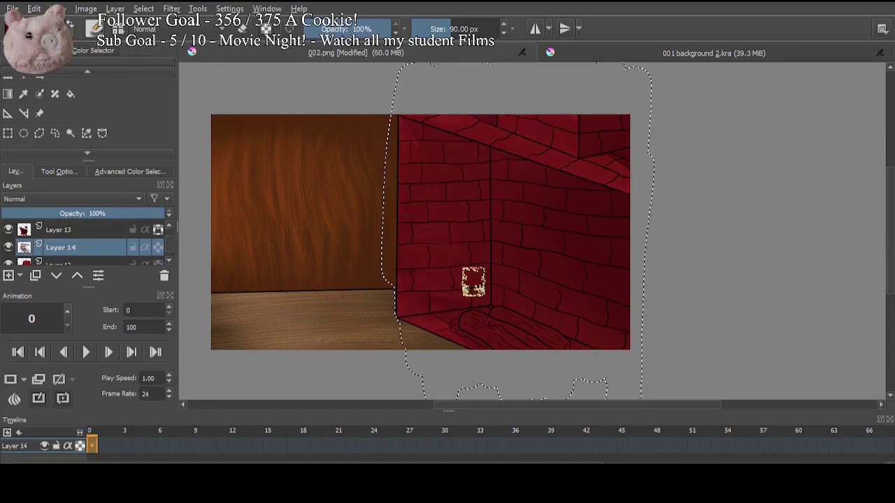
left_click(74, 213)
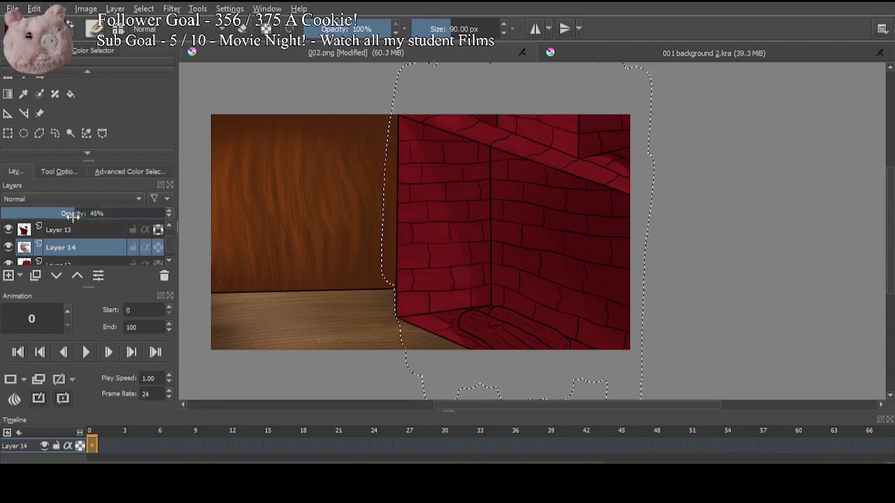
Step: Paint brighter red texture over the bricks on a new layer beneath Layer 13, and set Layer 13's opacity to 73%
left_click(9, 274)
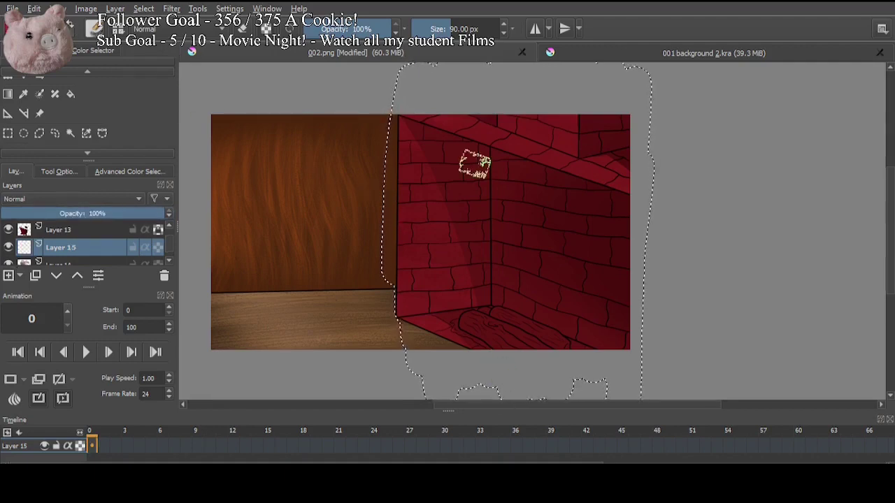
mouse_move(565, 342)
left_mouse_down()
mouse_move(495, 336)
mouse_move(376, 301)
mouse_move(563, 329)
mouse_move(432, 275)
mouse_move(475, 254)
mouse_move(477, 238)
mouse_move(444, 158)
mouse_move(485, 141)
mouse_move(405, 114)
left_mouse_up()
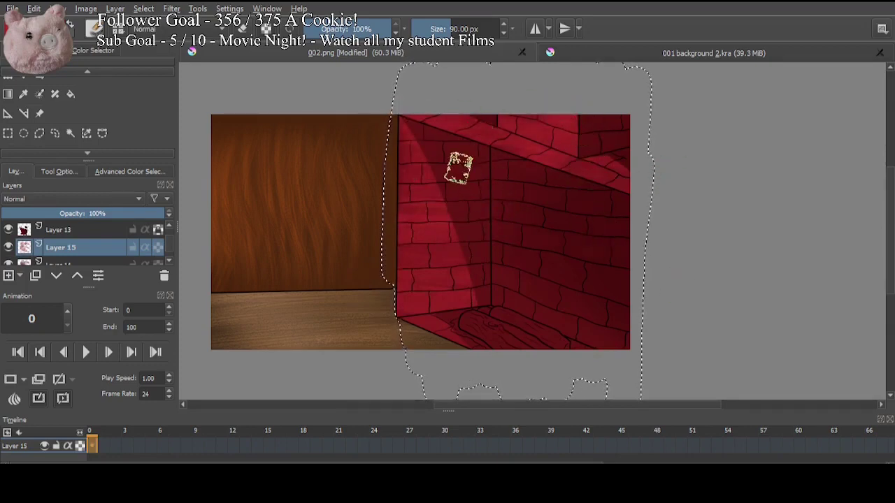
key("Page_Up")
left_click(120, 213)
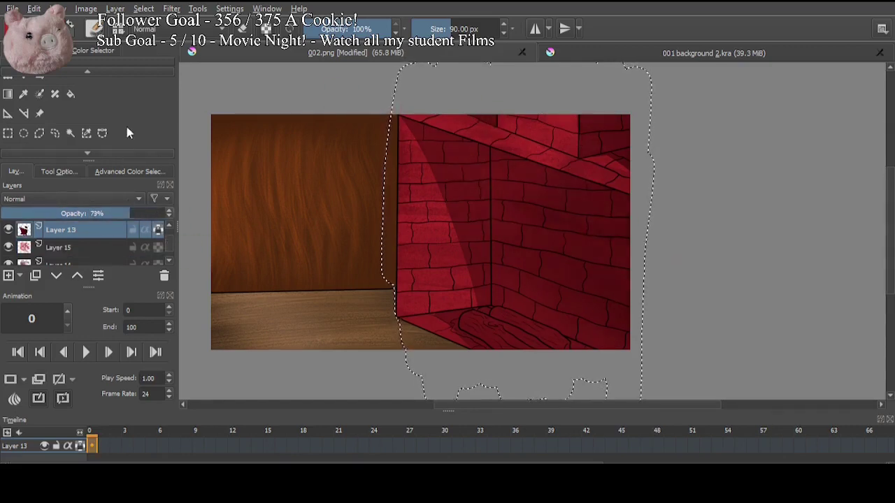
Step: Set Layer 15 to 53% opacity, merge it down into Layer 14, and check the brick layers by toggling their visibility
left_click(70, 247)
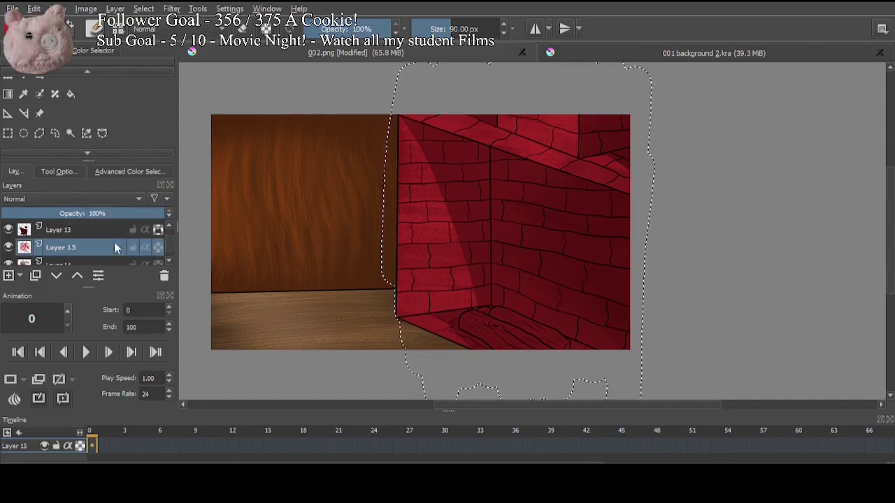
left_click(87, 214)
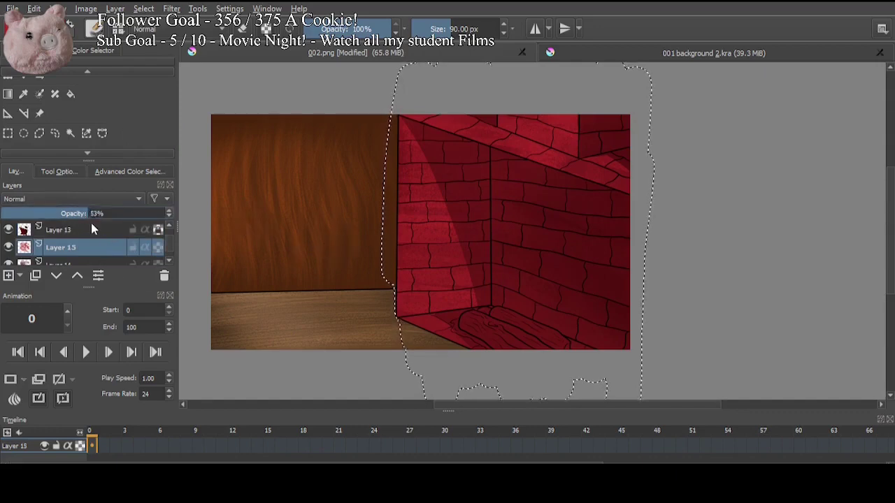
key("ctrl+e")
left_click(8, 230)
left_click(9, 230)
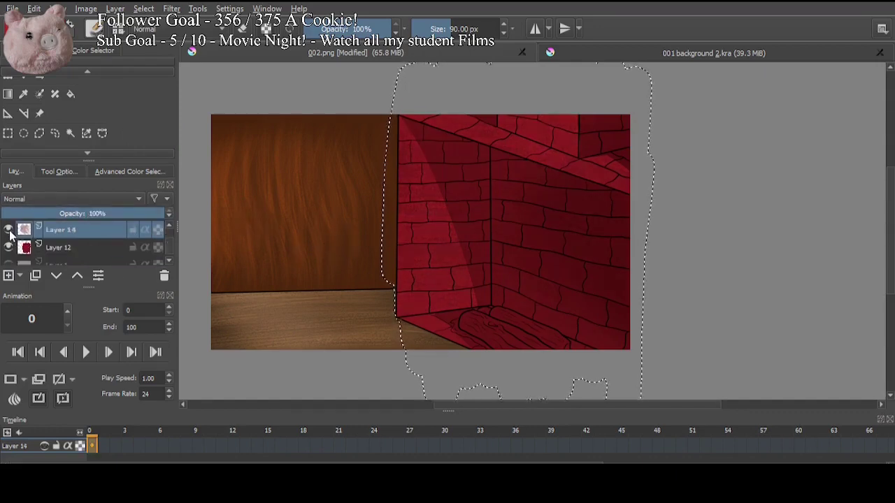
left_click(8, 246)
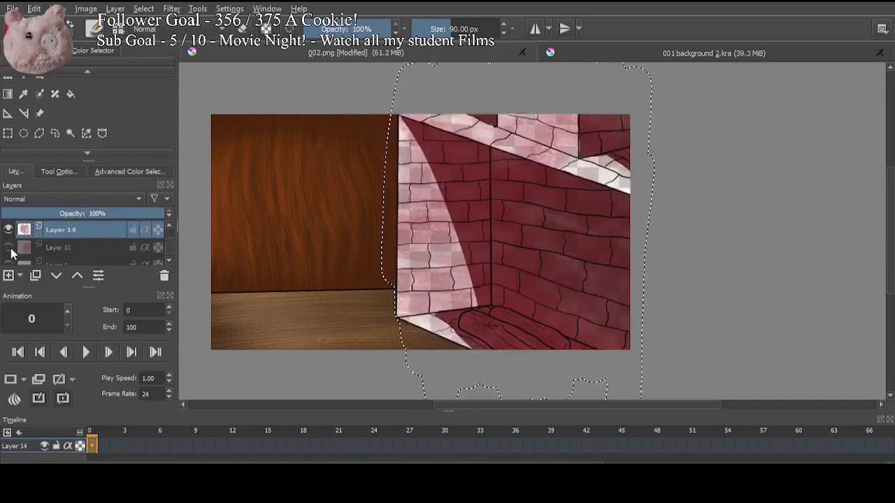
left_click(8, 248)
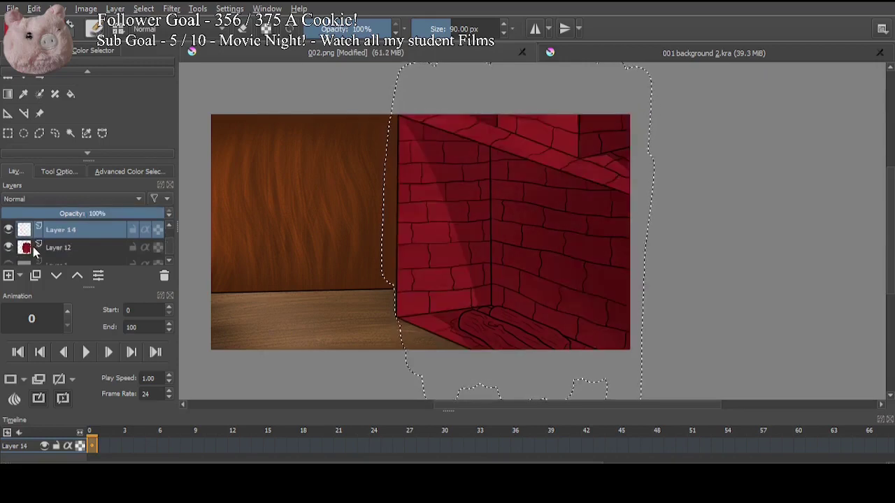
Step: Add a layer above Layer 14, paint lighter edge highlights on the lit bricks with a 7.47 px brush, and set it to 73% opacity
left_click(9, 275)
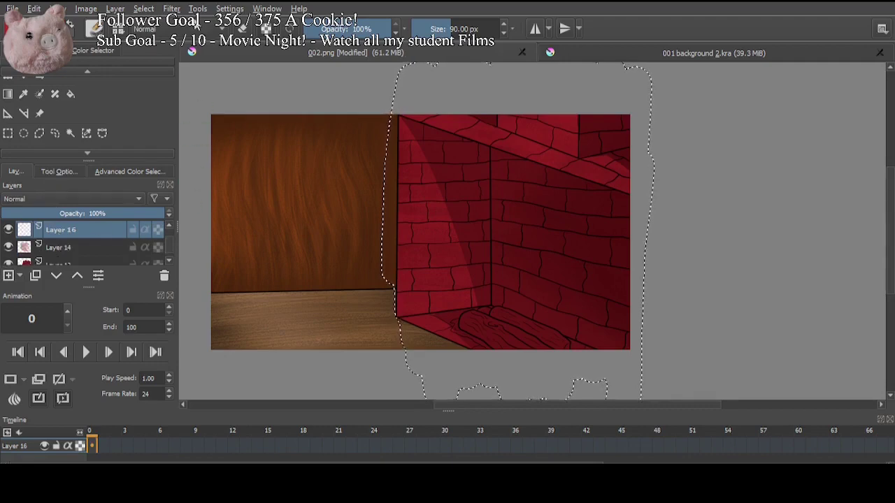
left_click(429, 29)
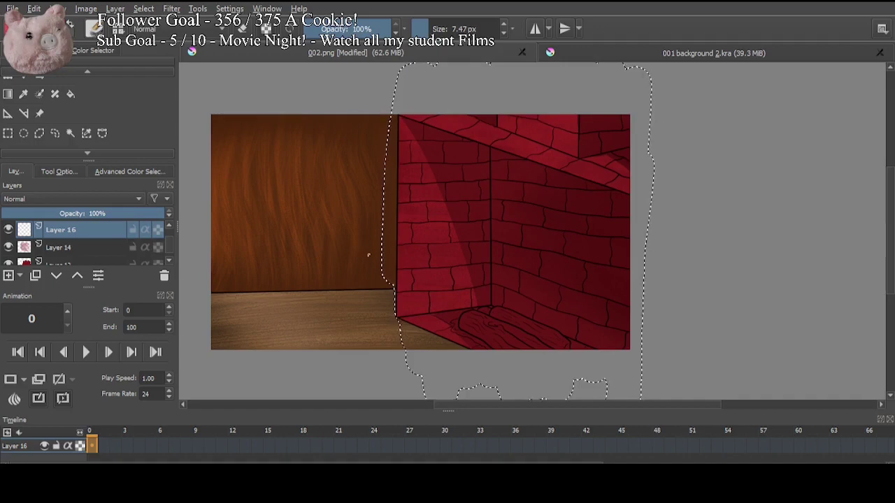
mouse_move(423, 296)
left_mouse_down()
mouse_move(401, 305)
mouse_move(434, 309)
mouse_move(438, 294)
mouse_move(466, 294)
mouse_move(434, 298)
mouse_move(436, 306)
mouse_move(437, 274)
mouse_move(450, 273)
mouse_move(416, 272)
mouse_move(454, 283)
left_mouse_up()
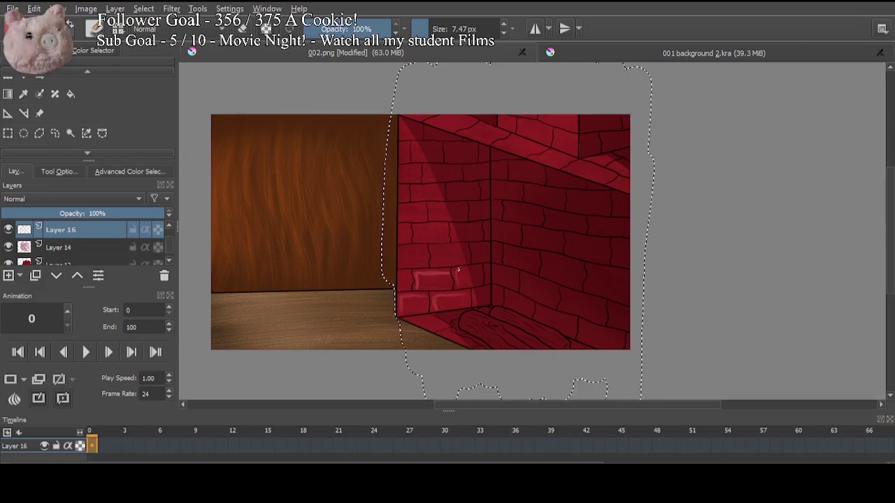
mouse_move(436, 264)
left_mouse_down()
mouse_move(436, 244)
mouse_move(467, 247)
left_mouse_up()
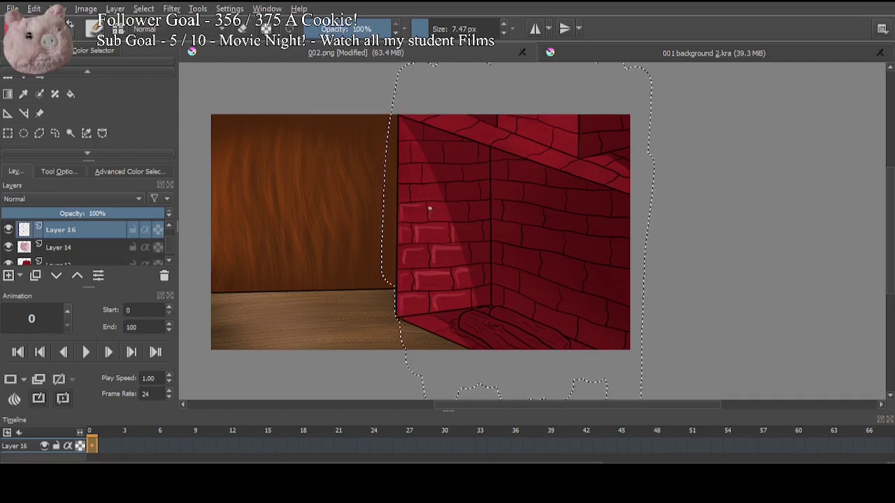
left_click_drag(413, 189, 439, 187)
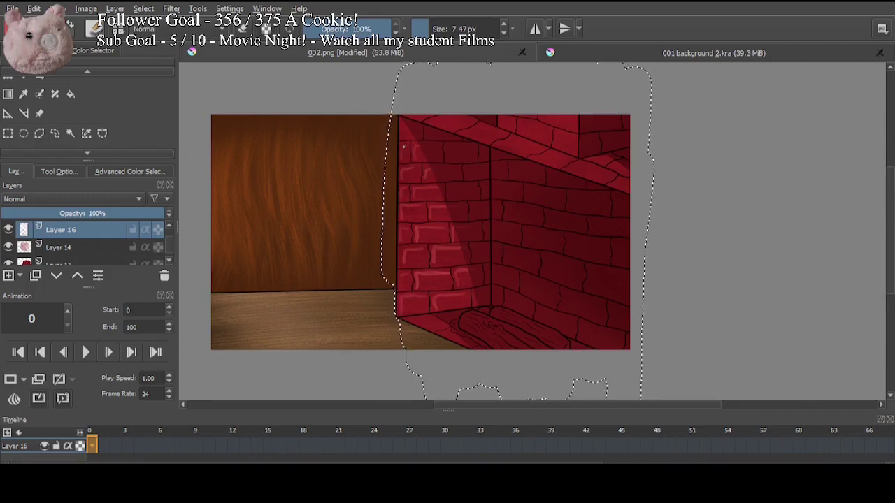
left_click_drag(401, 123, 414, 123)
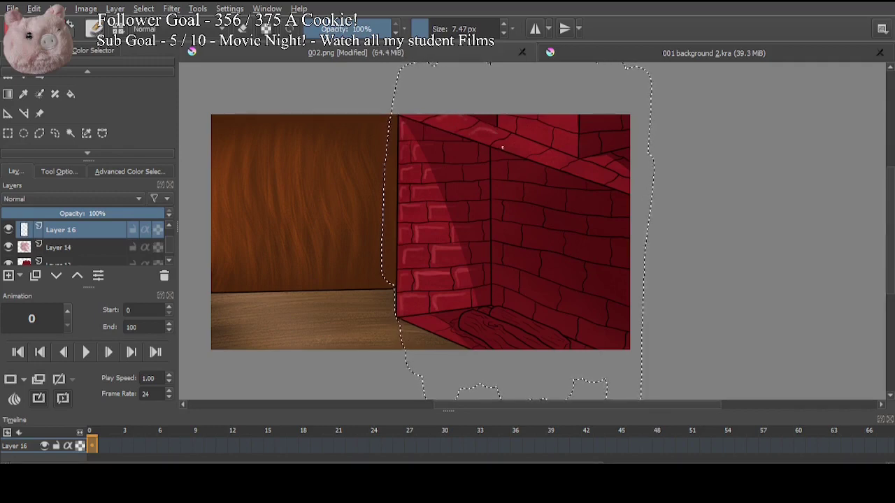
mouse_move(502, 147)
left_mouse_down()
mouse_move(539, 149)
mouse_move(541, 160)
mouse_move(578, 159)
mouse_move(595, 173)
left_mouse_up()
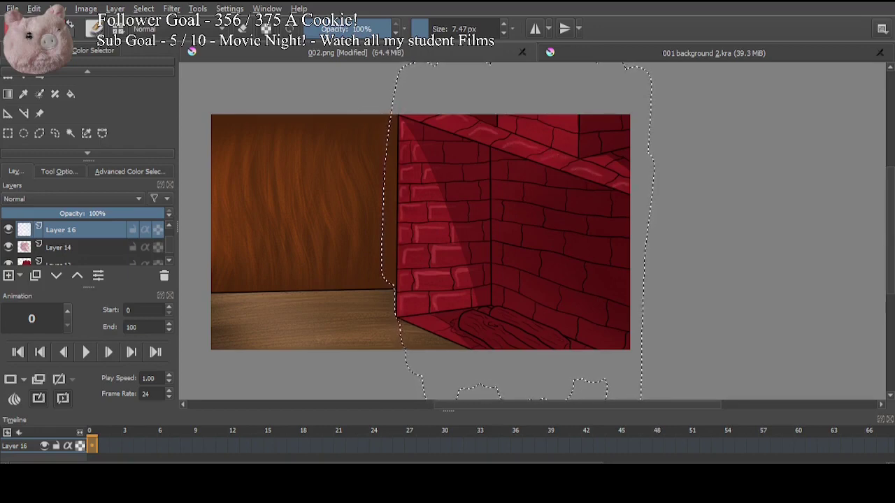
left_click(552, 146)
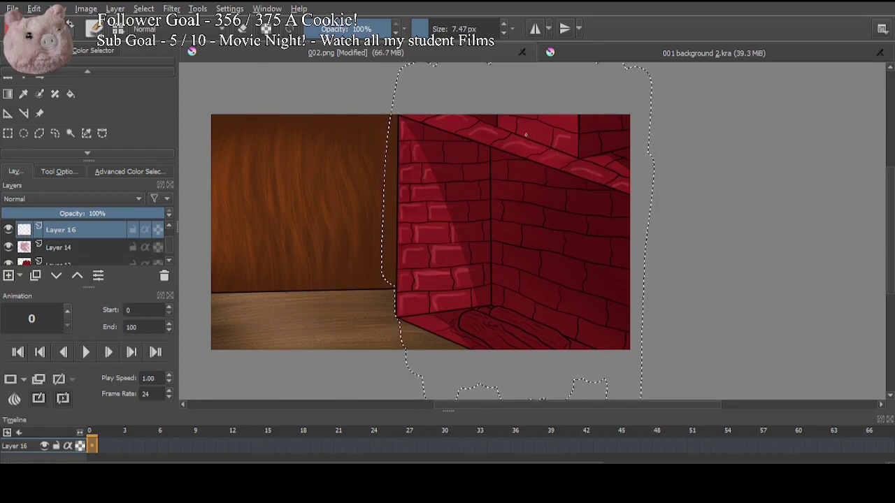
left_click_drag(519, 126, 545, 126)
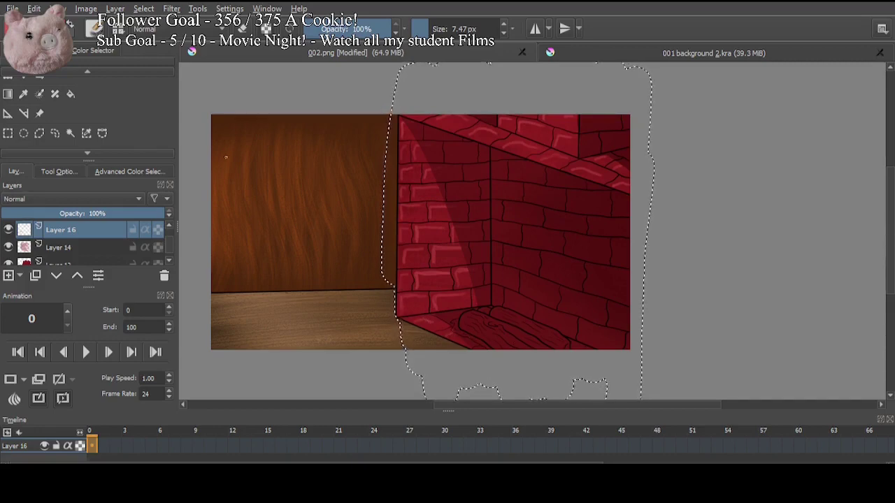
left_click(120, 214)
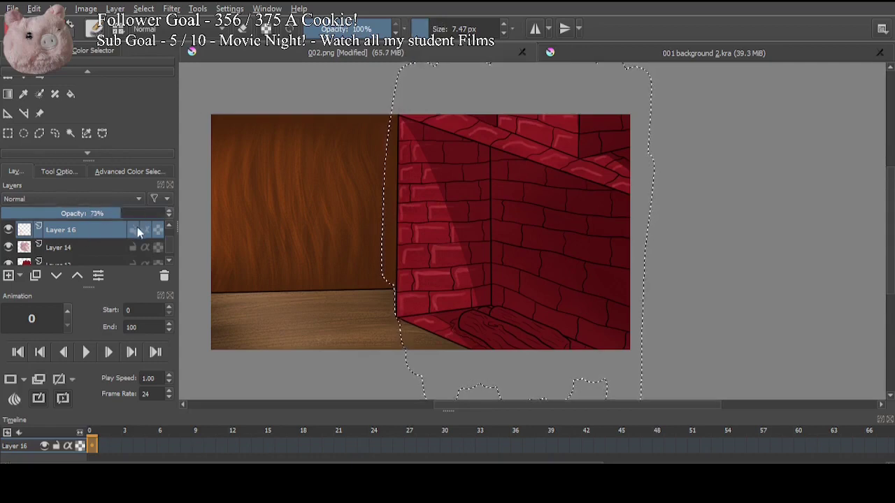
Step: Check Layer 12 by toggling its visibility, and add a new layer directly above it
left_click(123, 245)
key("Down")
key("Down")
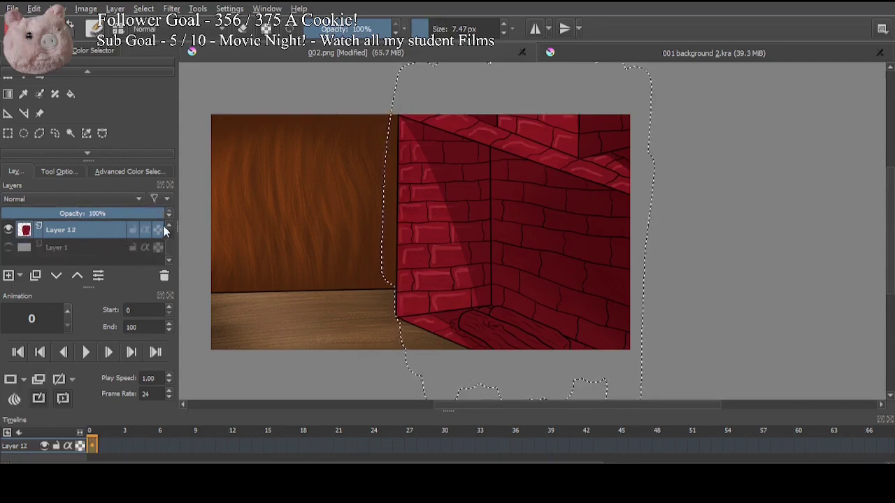
scroll(87, 235, "down", 1)
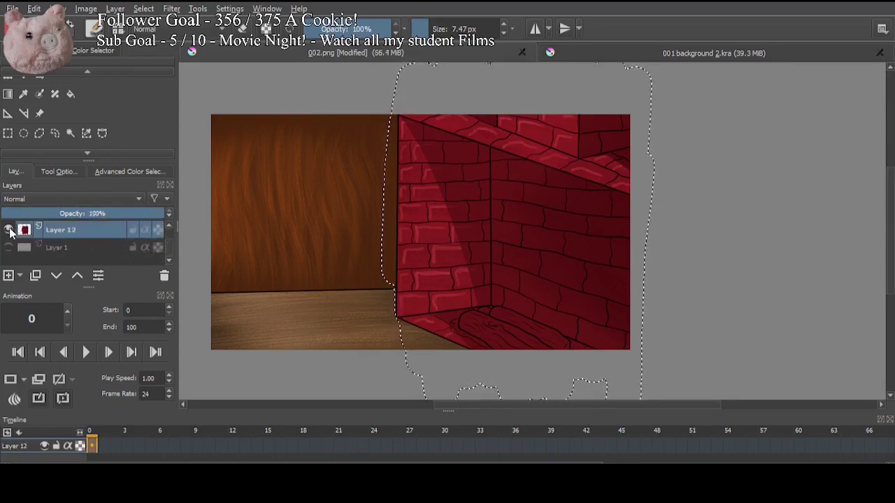
left_click(8, 231)
left_click(8, 230)
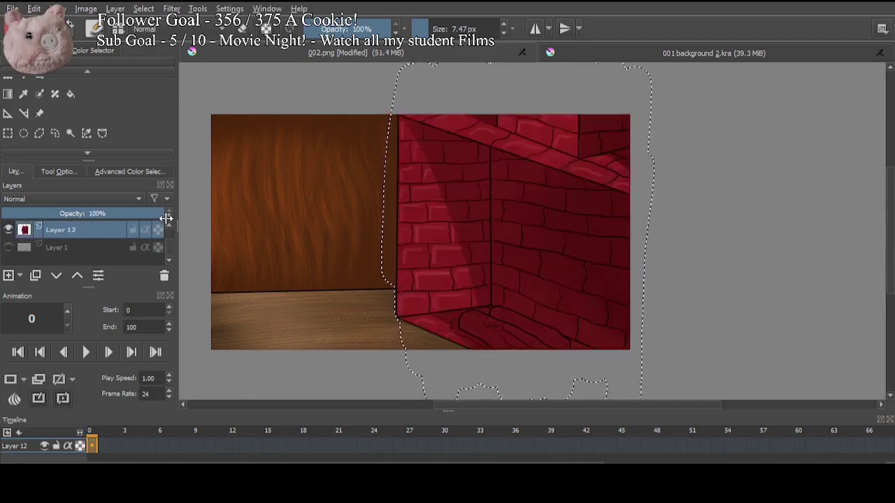
left_click(8, 275)
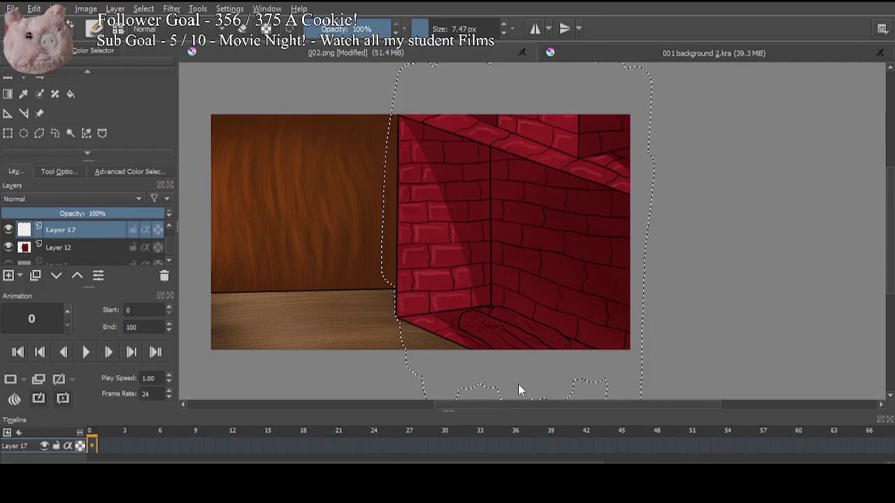
Step: Fill the fireplace logs with flat reddish brown on Layer 17, using a 27.20 px brush for the main coverage
key("/")
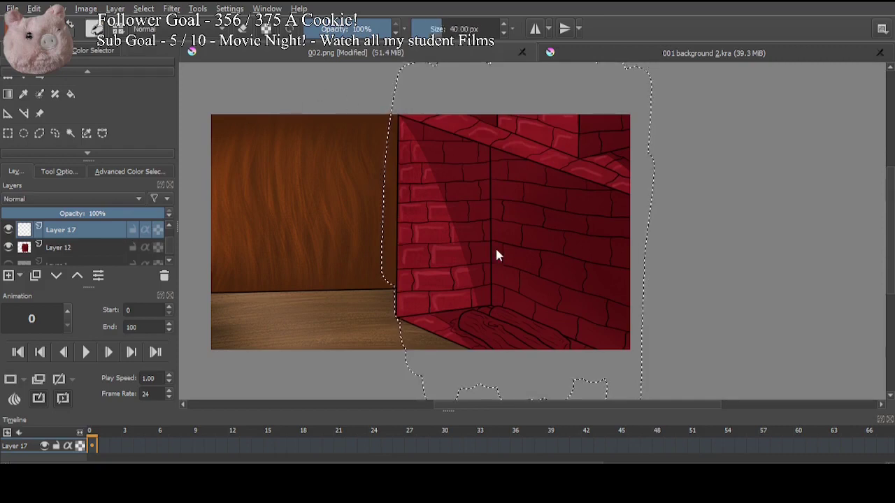
left_click(488, 323)
left_click_drag(484, 323, 509, 342)
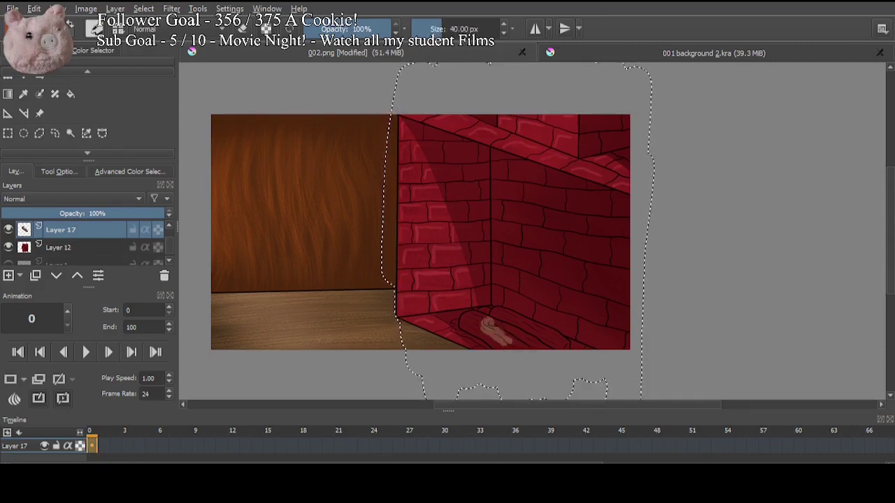
key("ctrl+plus")
key("ctrl+plus")
key("ctrl+plus")
key("ctrl+plus")
left_click_drag(472, 258, 489, 84)
mouse_move(508, 280)
left_mouse_down()
mouse_move(524, 138)
mouse_move(536, 108)
left_mouse_up()
left_click_drag(452, 209, 530, 201)
left_click_drag(480, 237, 464, 238)
mouse_move(488, 222)
left_mouse_down()
mouse_move(453, 195)
mouse_move(378, 217)
mouse_move(370, 259)
mouse_move(532, 362)
mouse_move(489, 327)
mouse_move(530, 346)
mouse_move(510, 323)
mouse_move(396, 250)
mouse_move(398, 226)
mouse_move(421, 235)
mouse_move(421, 247)
mouse_move(494, 229)
mouse_move(527, 192)
mouse_move(515, 189)
mouse_move(491, 203)
mouse_move(507, 189)
mouse_move(492, 201)
mouse_move(549, 202)
mouse_move(741, 292)
left_mouse_up()
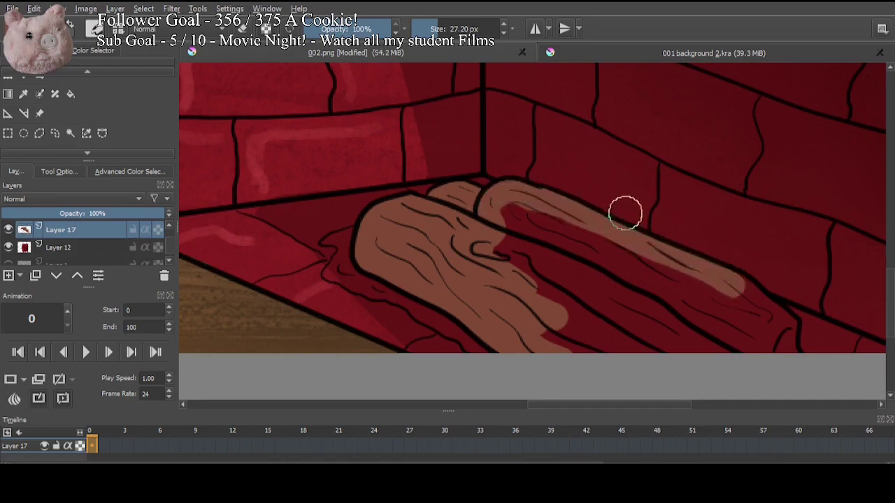
mouse_move(610, 209)
left_mouse_down()
mouse_move(683, 226)
mouse_move(725, 277)
mouse_move(759, 293)
mouse_move(787, 336)
mouse_move(789, 323)
mouse_move(783, 345)
mouse_move(693, 275)
mouse_move(503, 206)
mouse_move(669, 282)
mouse_move(735, 355)
mouse_move(512, 242)
mouse_move(677, 300)
mouse_move(649, 325)
mouse_move(497, 255)
mouse_move(627, 343)
mouse_move(517, 317)
left_mouse_up()
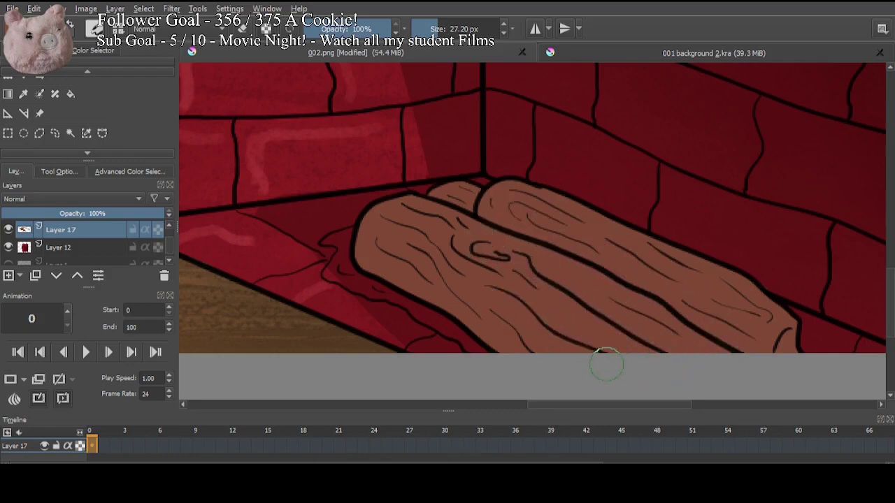
Step: Add a layer beneath Layer 17 and fill the ragged shape beside the front log with dark brown
key("Insert")
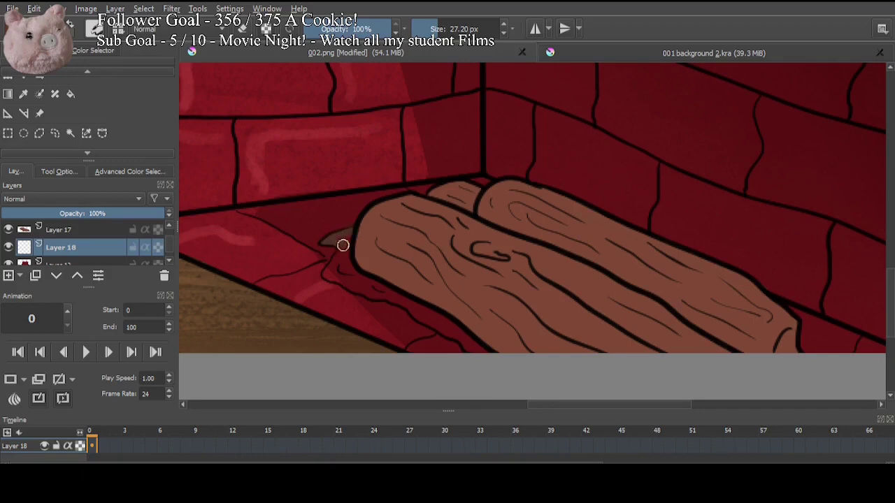
mouse_move(342, 246)
left_mouse_down()
mouse_move(327, 249)
mouse_move(326, 274)
mouse_move(475, 341)
left_mouse_up()
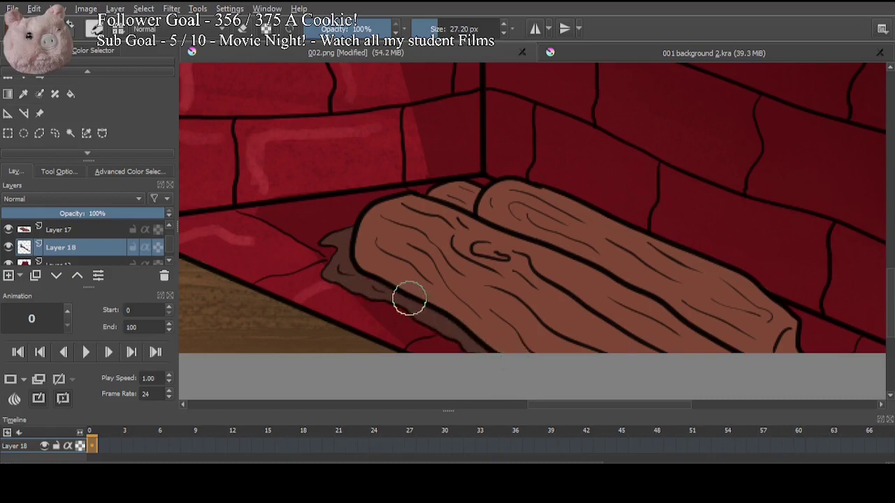
mouse_move(413, 305)
left_mouse_down()
mouse_move(429, 316)
mouse_move(396, 314)
mouse_move(403, 314)
left_mouse_up()
Step: Select the dark brown shape on Layer 18 by colour similarity and add a new layer above it
left_click(86, 133)
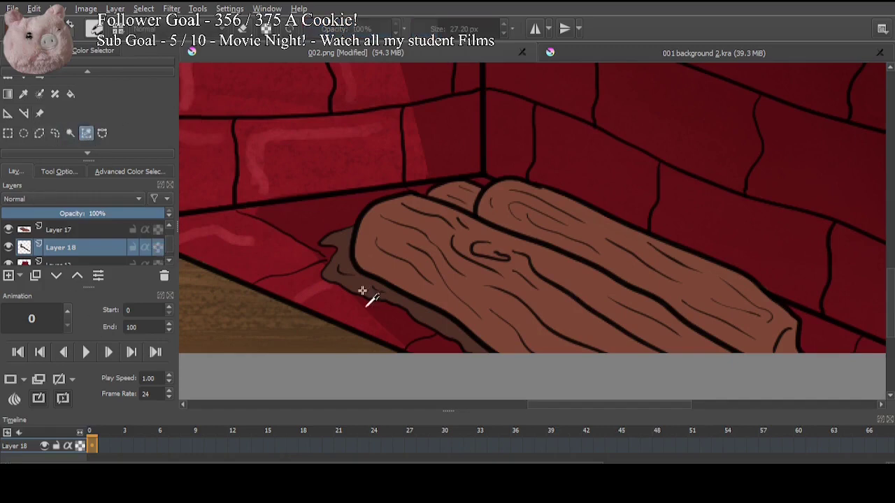
left_click(362, 285)
key("b")
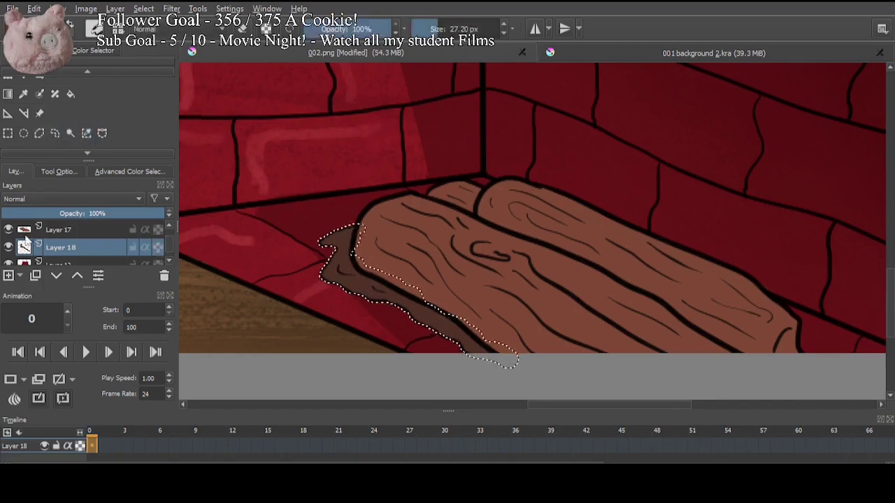
left_click(7, 276)
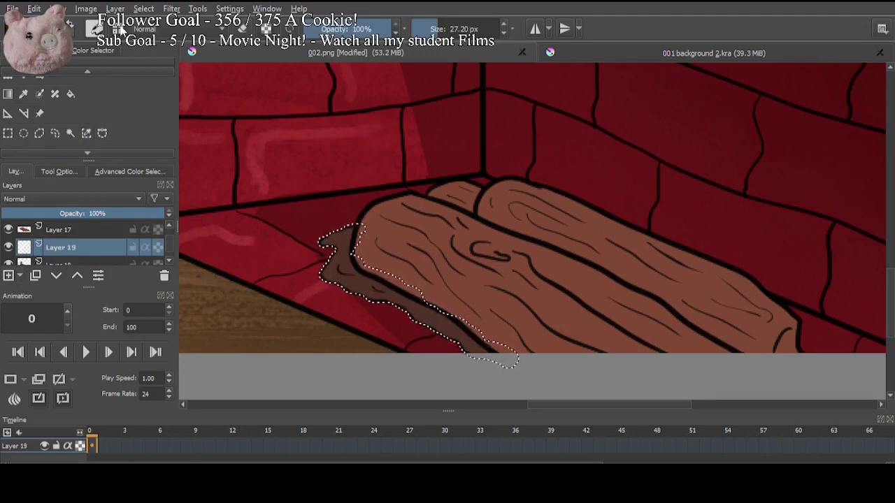
Step: Darken the selected ragged shape on Layer 19 with black texture using a 10.36 px textured brush, undoing the last stroke
key("/")
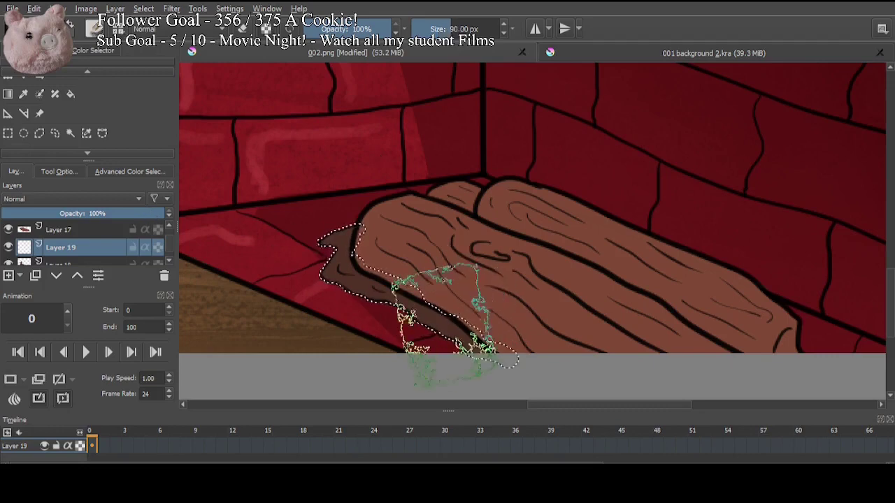
left_click_drag(442, 327, 425, 67)
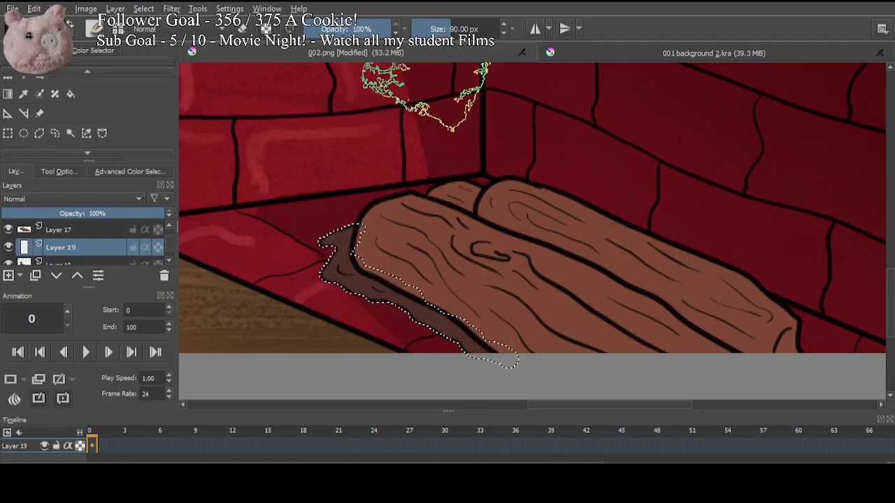
key("bracketleft")
key("bracketleft")
key("bracketleft")
key("bracketleft")
key("bracketleft")
key("bracketleft")
key("bracketleft")
key("bracketleft")
key("bracketleft")
key("bracketleft")
key("bracketleft")
key("bracketleft")
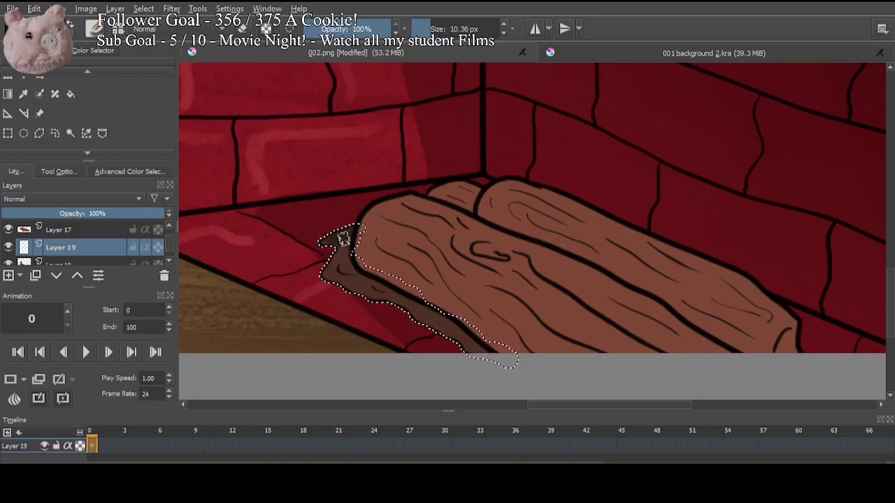
mouse_move(343, 238)
left_mouse_down()
mouse_move(459, 344)
mouse_move(457, 324)
mouse_move(361, 278)
mouse_move(419, 308)
mouse_move(355, 214)
mouse_move(353, 258)
mouse_move(342, 244)
mouse_move(348, 234)
mouse_move(340, 262)
mouse_move(325, 239)
mouse_move(366, 293)
mouse_move(401, 306)
mouse_move(459, 348)
mouse_move(416, 309)
mouse_move(495, 351)
mouse_move(423, 314)
mouse_move(445, 313)
mouse_move(395, 295)
mouse_move(459, 326)
mouse_move(499, 366)
mouse_move(482, 350)
left_mouse_up()
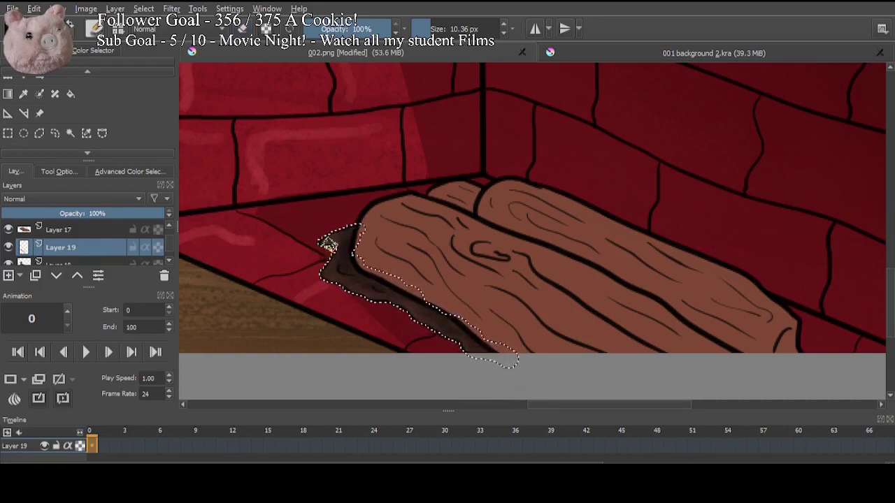
mouse_move(347, 258)
left_mouse_down()
mouse_move(446, 304)
mouse_move(439, 316)
mouse_move(486, 348)
mouse_move(408, 293)
mouse_move(469, 336)
mouse_move(487, 334)
mouse_move(474, 325)
mouse_move(456, 345)
mouse_move(462, 339)
mouse_move(475, 355)
mouse_move(422, 323)
mouse_move(409, 303)
mouse_move(443, 329)
left_mouse_up()
key("e")
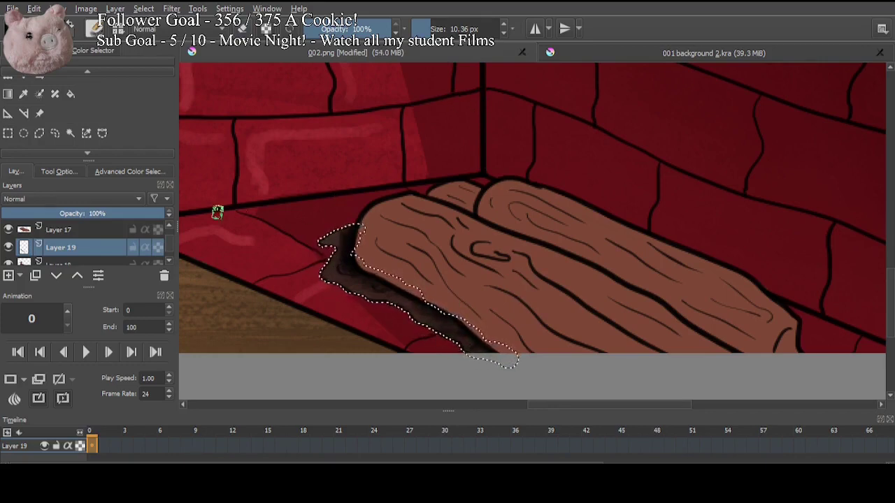
key("ctrl+z")
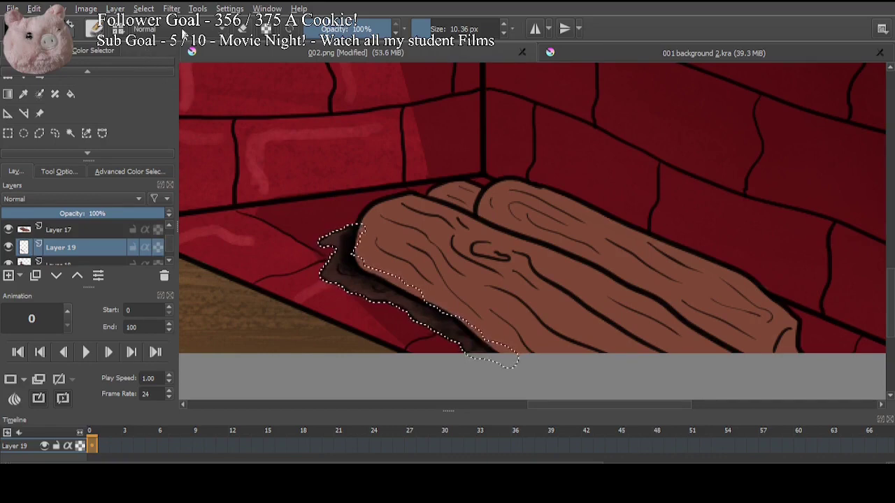
Step: Select the reddish-brown log area on Layer 17 by colour similarity
left_click(70, 232)
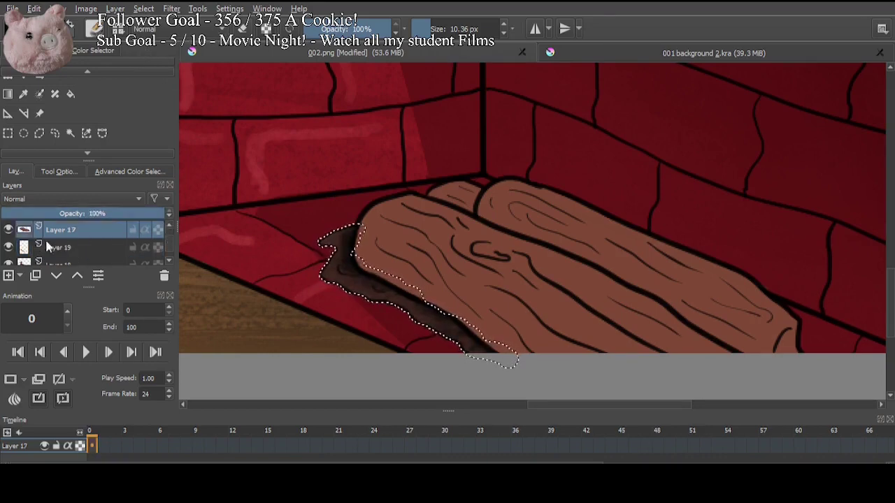
left_click(86, 133)
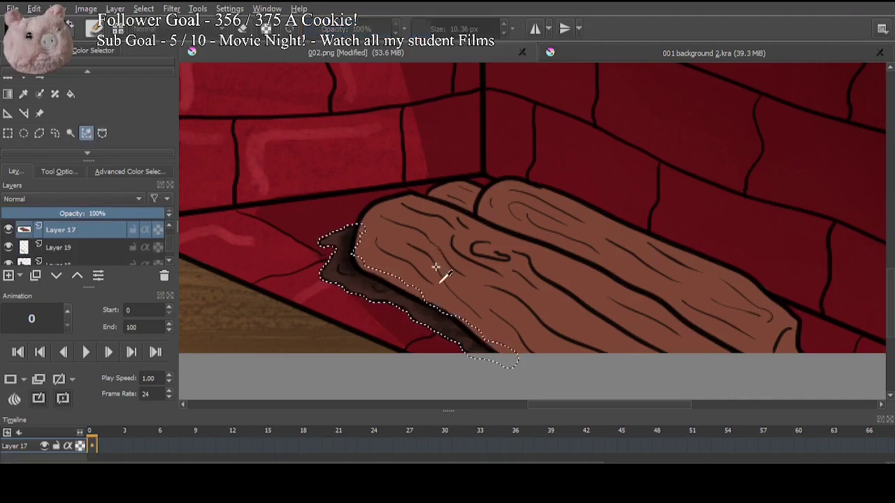
left_click(469, 292)
key("b")
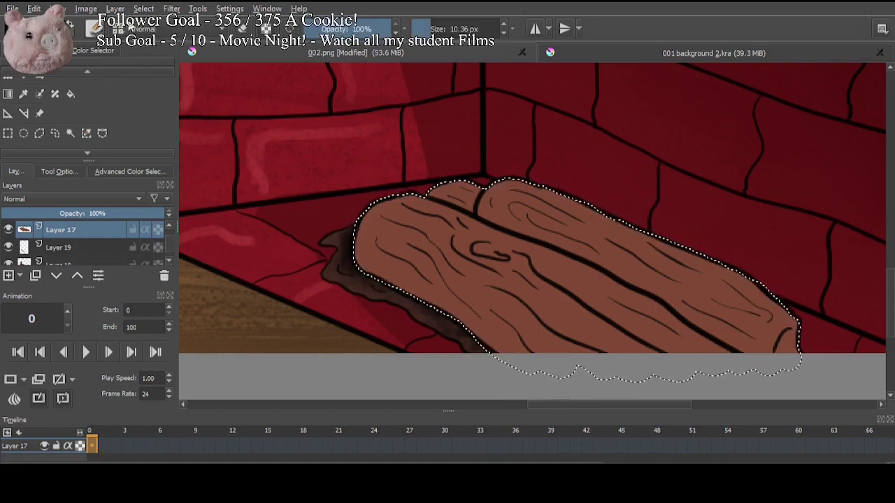
Step: Paint streaky lighter and darker brown bark texture over the selected logs with an 18.22 px textured brush
key("slash")
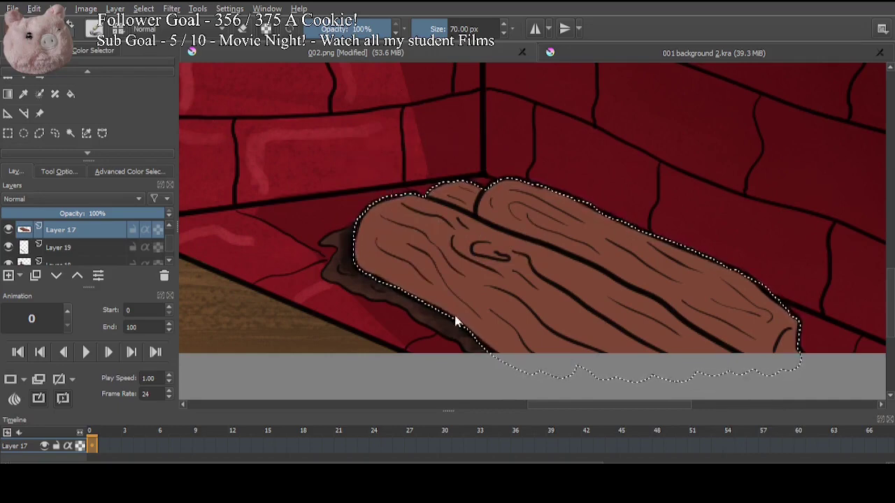
left_click(433, 28)
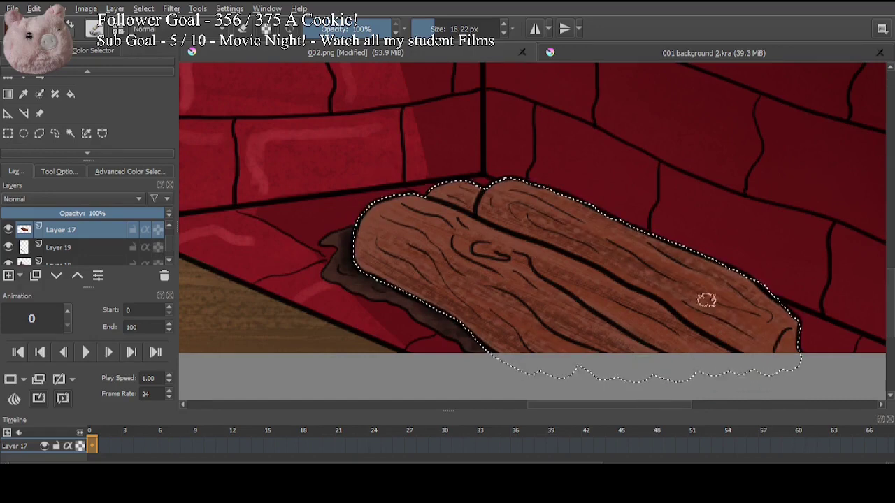
left_click_drag(769, 326, 642, 262)
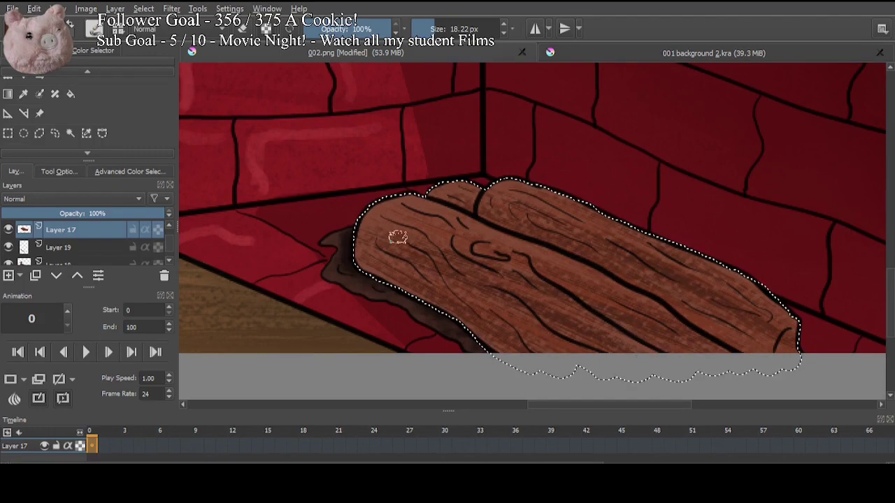
Step: Add a layer above Layer 17 and shade the rear log and the logs' lower edges black with a 27.20 px textured brush
left_click(132, 215)
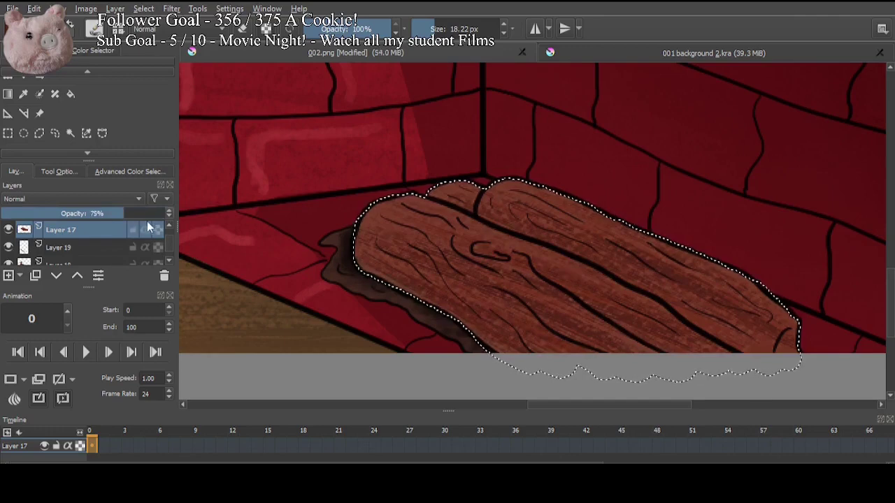
left_click(8, 275)
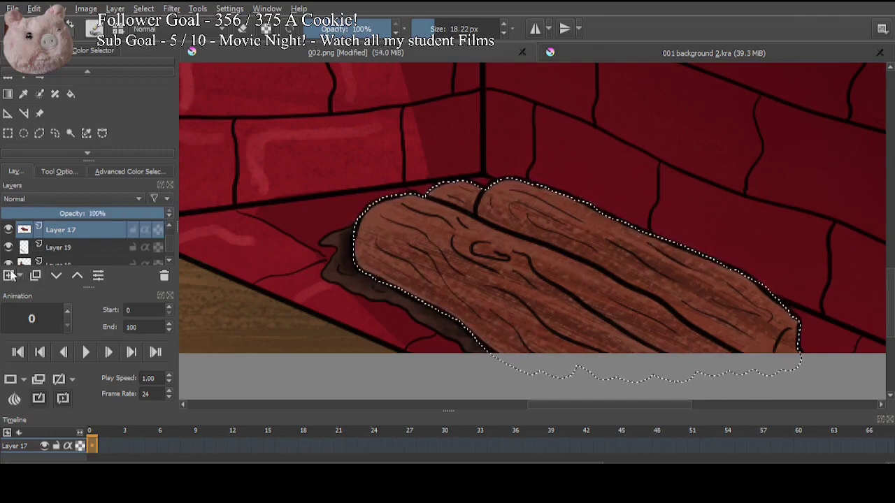
left_click(9, 276)
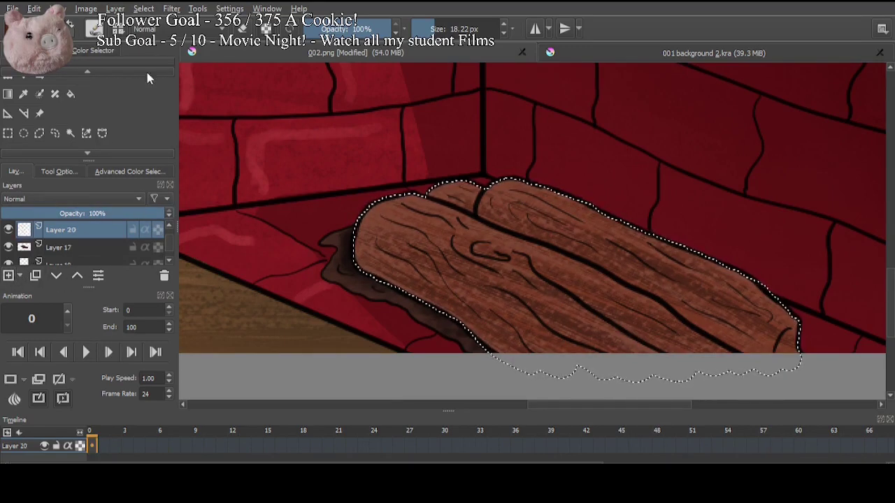
left_click_drag(434, 32, 451, 32)
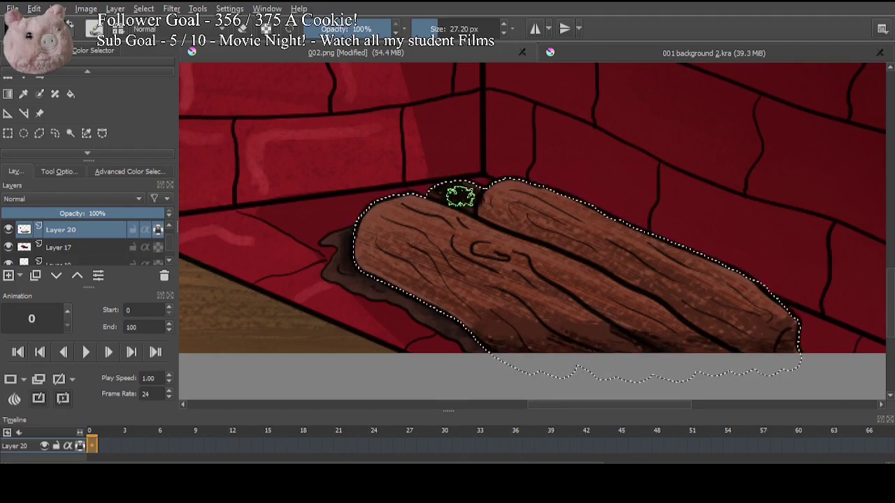
Step: Set the log shading layer's opacity to 64% and merge it down into Layer 17
left_click(107, 213)
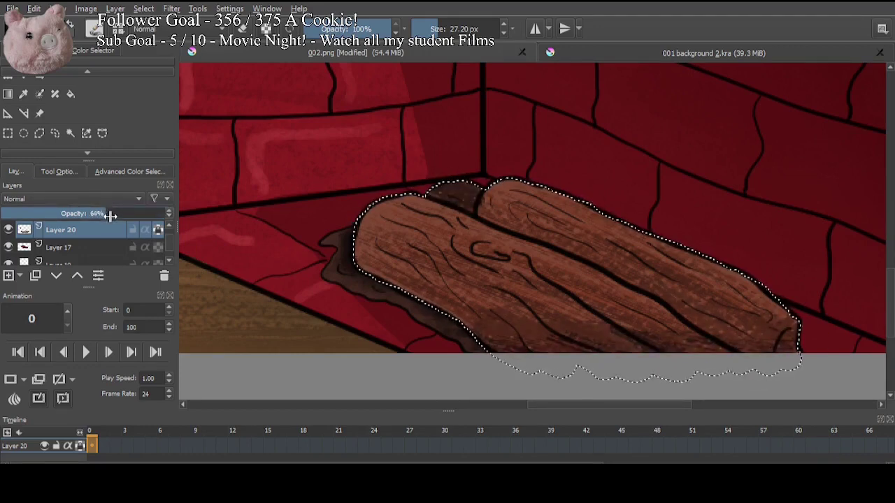
left_click(158, 229)
key("ctrl+e")
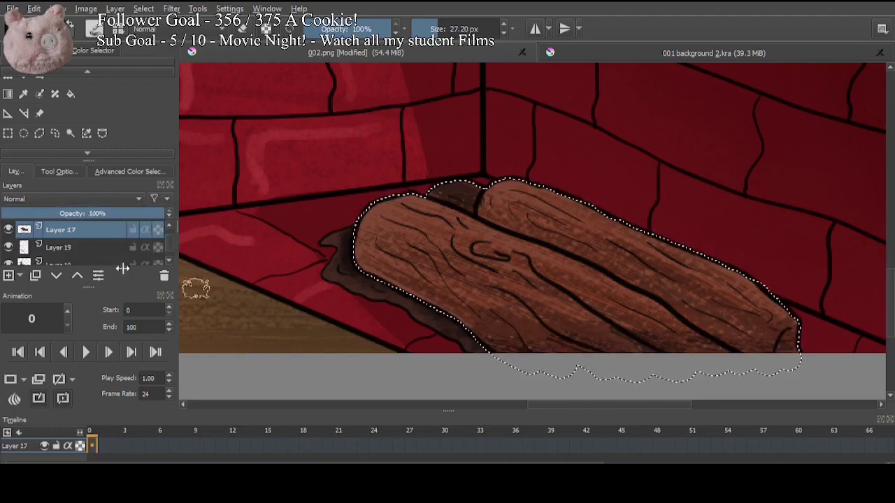
left_click(7, 230)
left_click(7, 229)
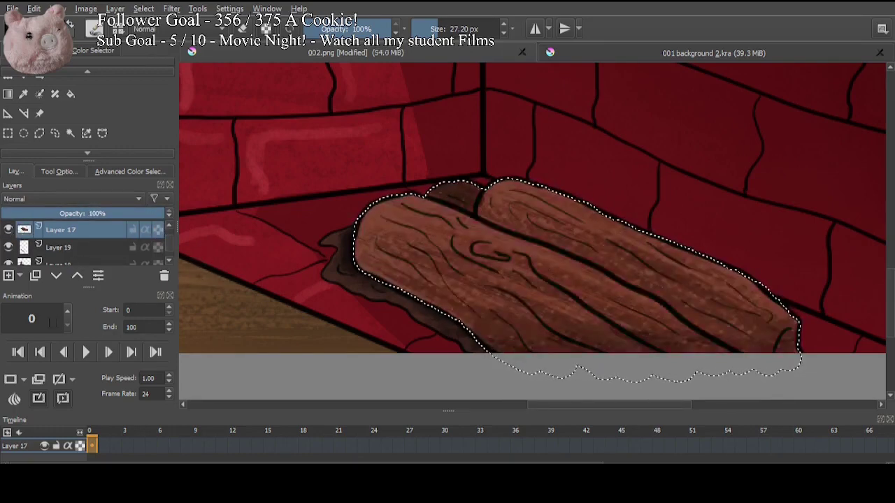
Step: Clear the selection around the logs
left_click(8, 133)
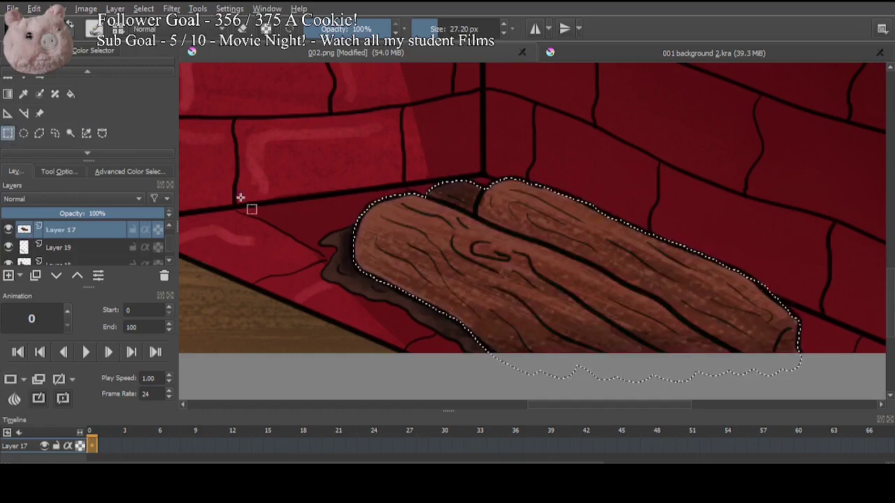
left_click(251, 210)
key("b")
key("ctrl+minus")
key("ctrl+minus")
key("ctrl+minus")
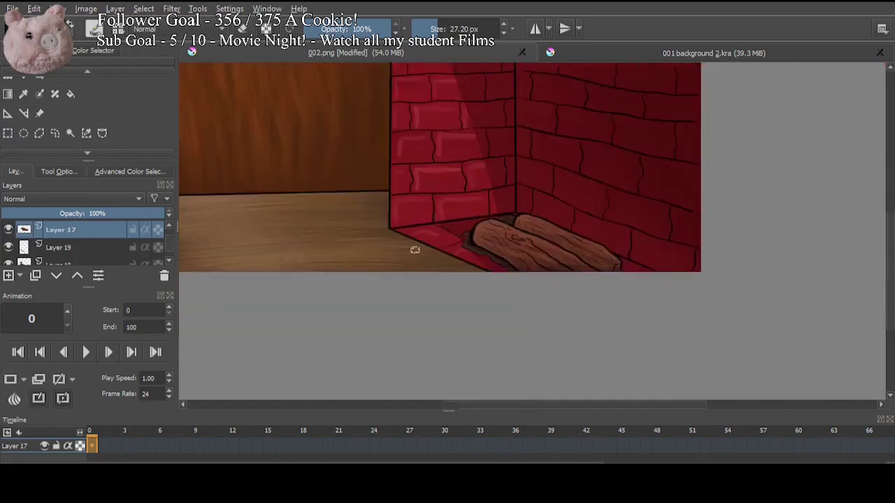
left_click_drag(385, 178, 463, 289)
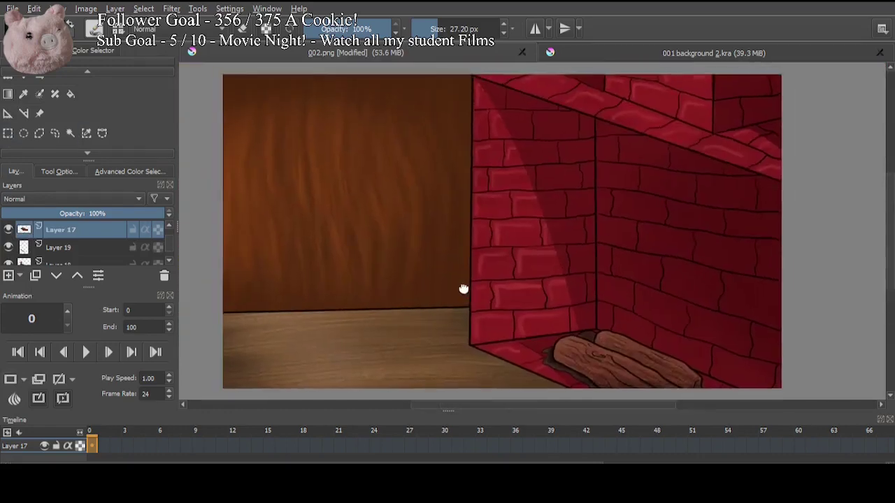
Step: Create a group layer above Layer 6 and move Layer 6 and Layer 8 into it
scroll(168, 228, "down", 5)
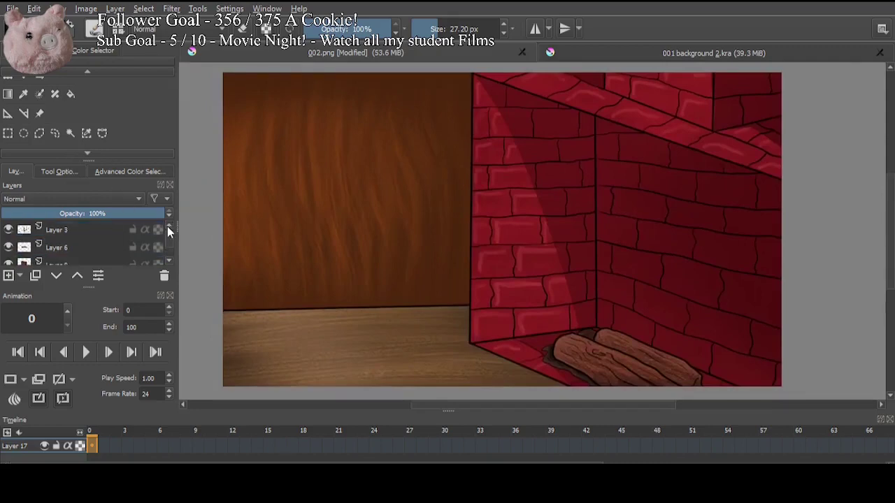
left_click(56, 247)
left_click(7, 247)
left_click(7, 247)
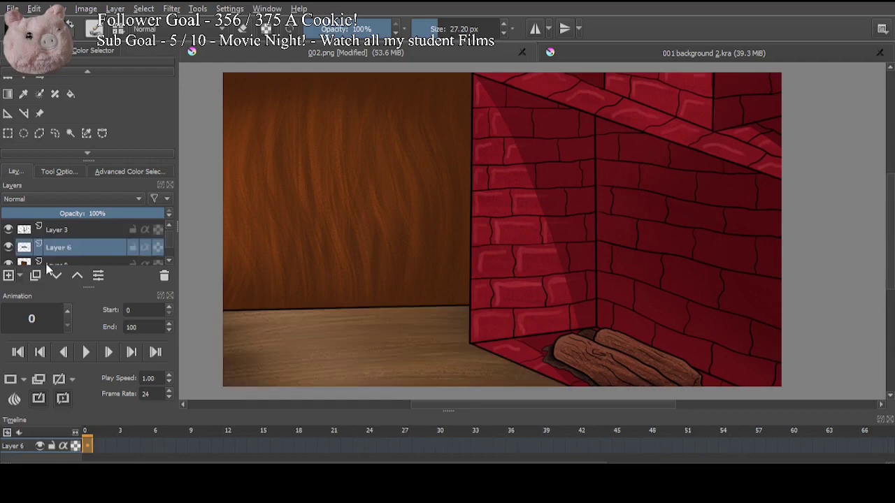
key("ctrl+g")
left_click(76, 246)
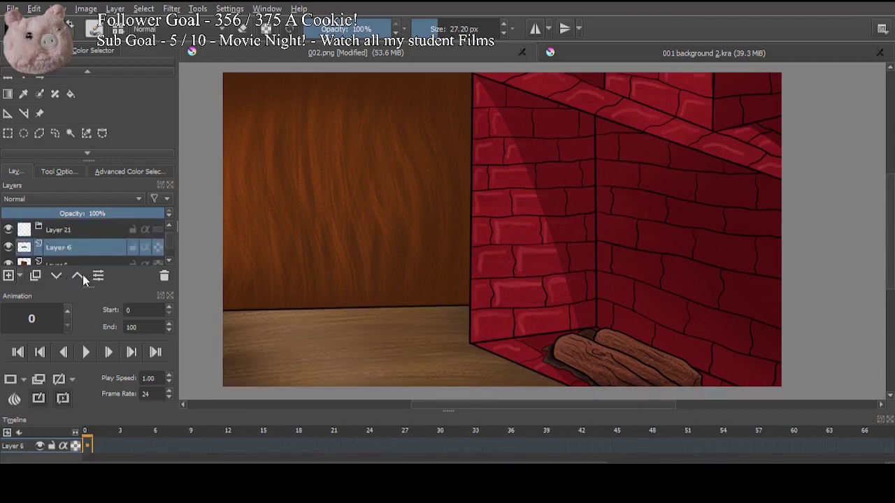
left_click(80, 275)
left_click(76, 247)
left_click(82, 277)
Step: Move Layer 17, Layer 19, Layer 18 and Layer 12 into the Layer 21 group
left_click(84, 249)
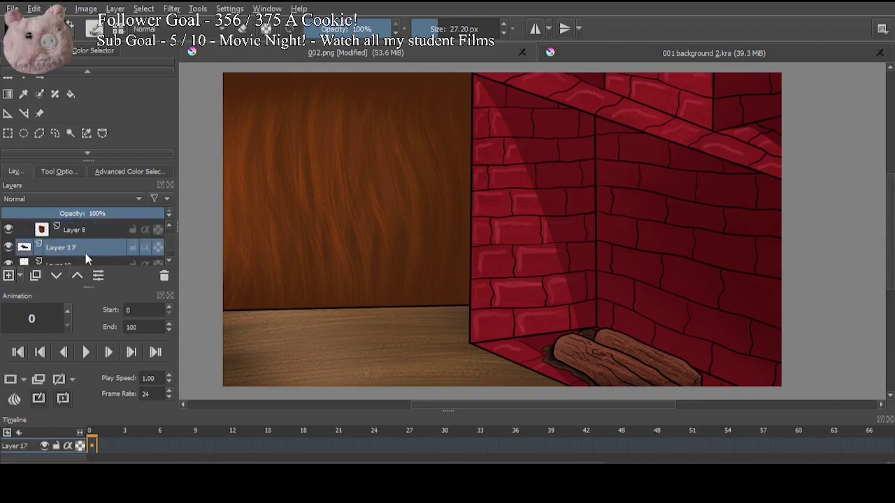
left_click(81, 276)
left_click(82, 251)
left_click(79, 276)
left_click(79, 250)
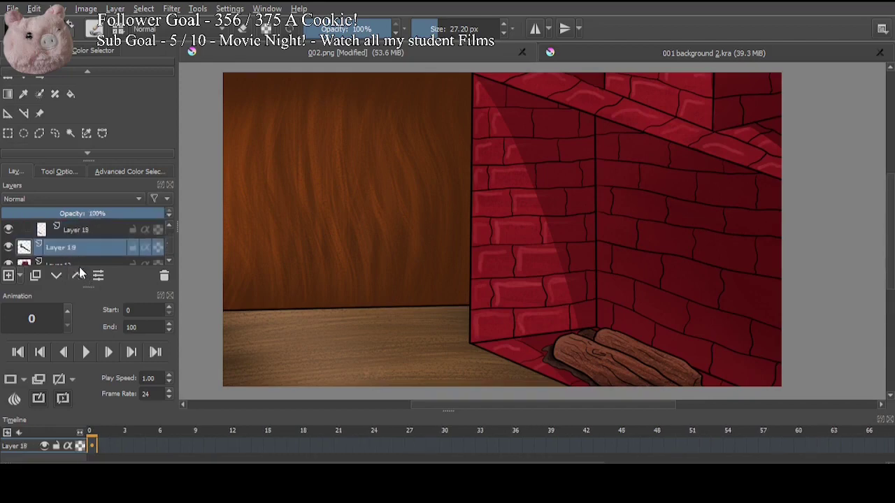
left_click(79, 275)
left_click(80, 248)
left_click(78, 275)
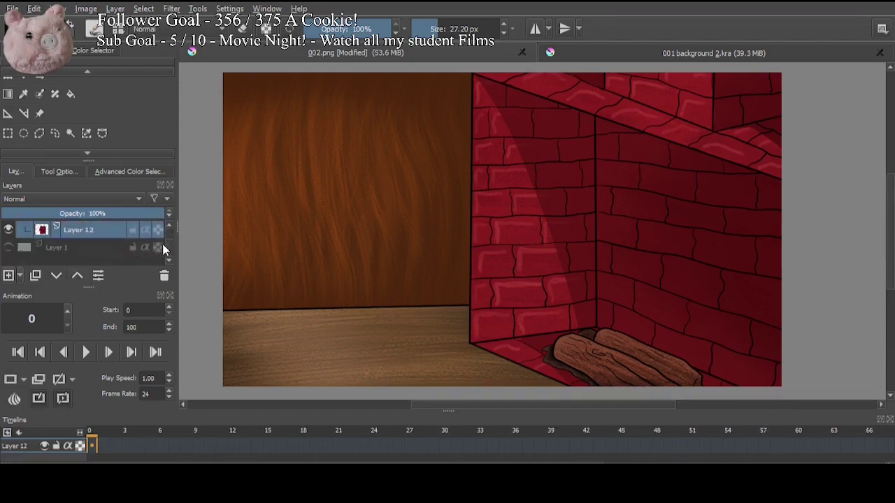
Step: Move the Layer 3 background line art into the Layer 21 group and collapse the group
scroll(162, 243, "down", 1)
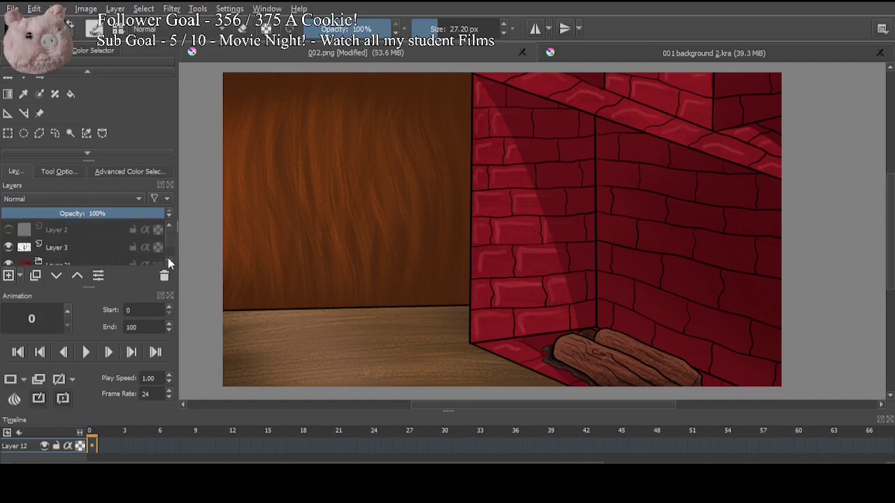
scroll(168, 258, "down", 1)
left_click(8, 248)
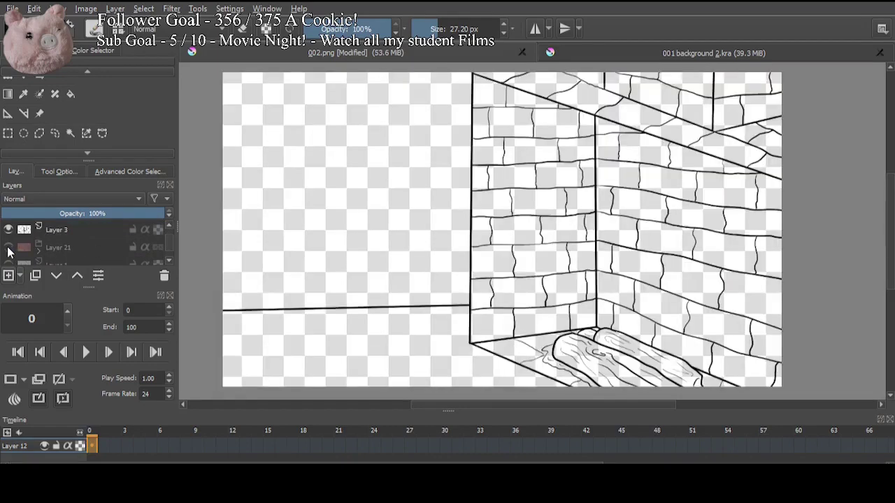
left_click(8, 248)
left_click(59, 230)
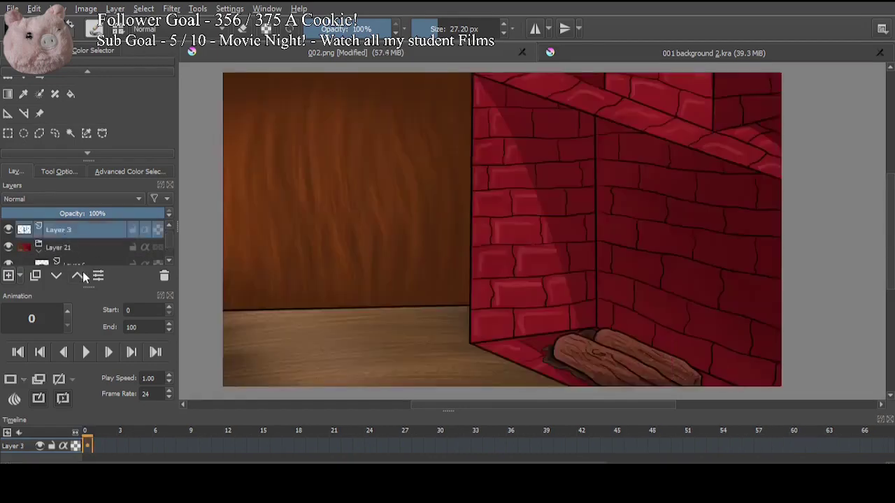
left_click(56, 276)
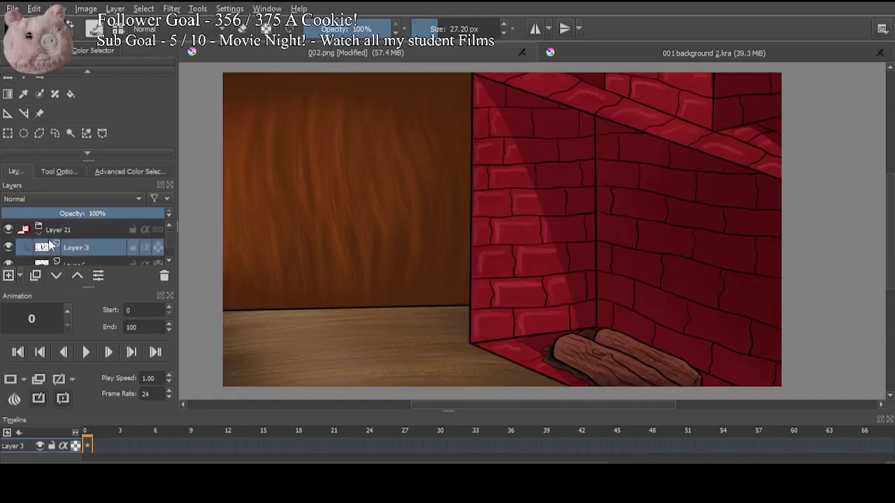
left_click(39, 232)
left_click(169, 228)
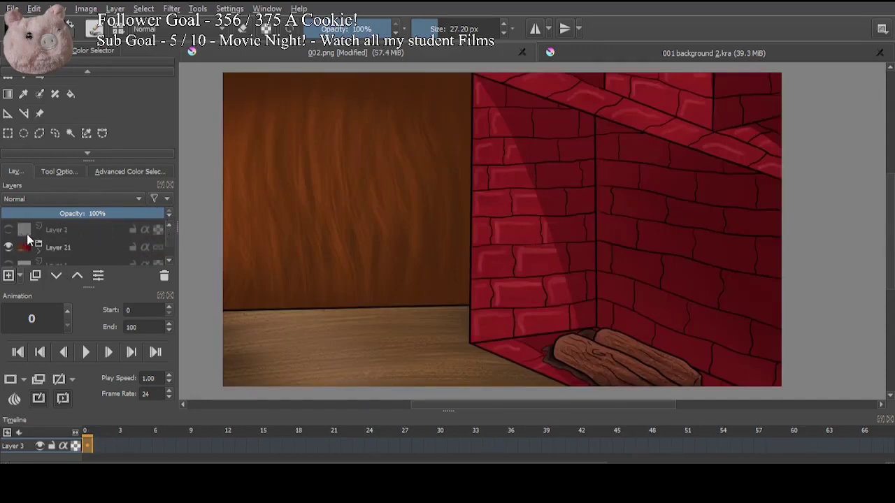
Step: Show the character line art on Layer 2 and make that layer active with a 5 px brush
left_click(9, 229)
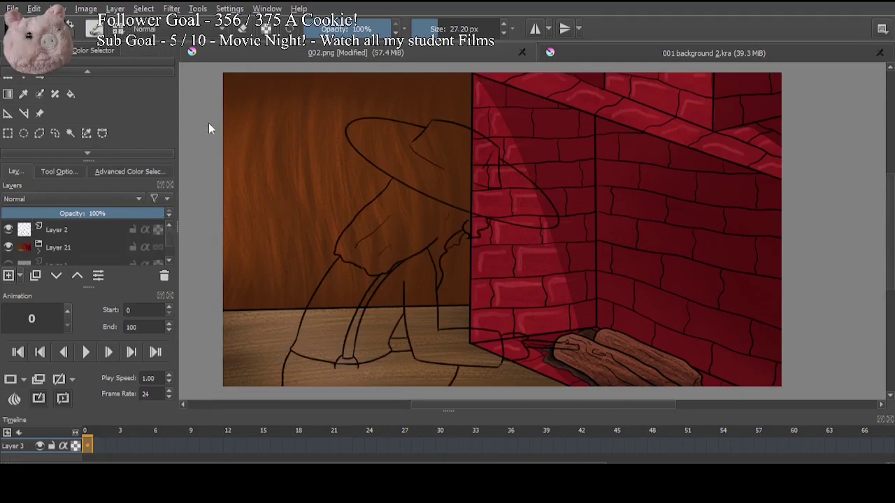
key("slash")
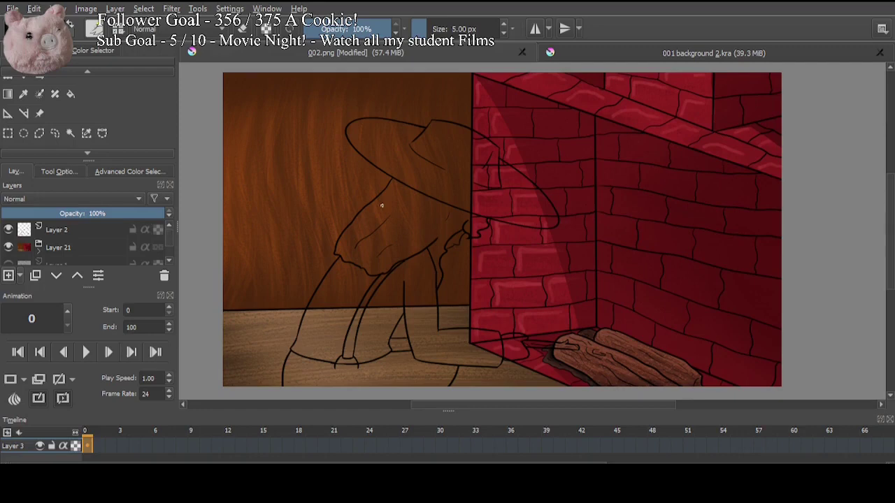
left_click(79, 233)
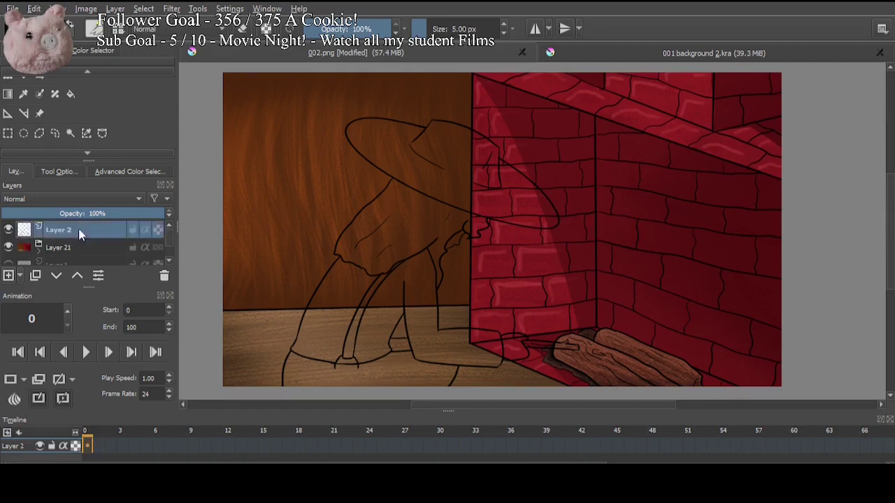
Step: Fade the Layer 21 background group behind the character line art and save the document as 002.kra
key("ctrl+z")
key("ctrl+plus")
key("ctrl+plus")
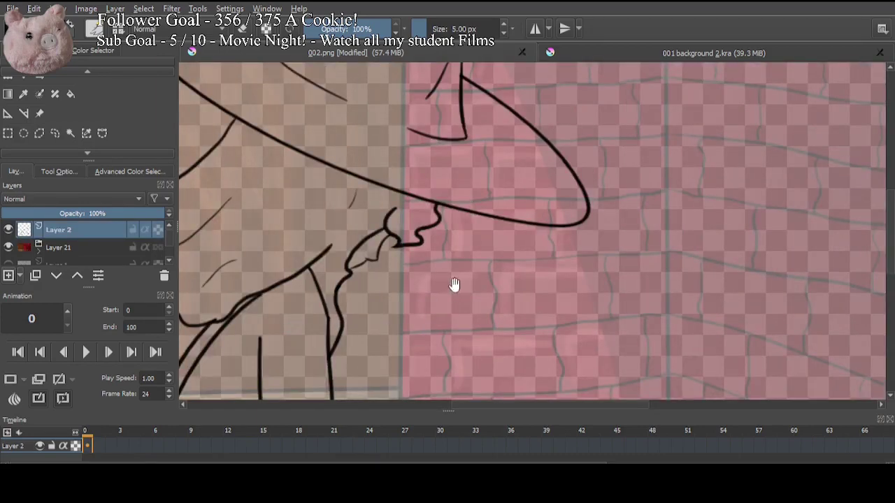
left_click_drag(455, 297, 570, 147)
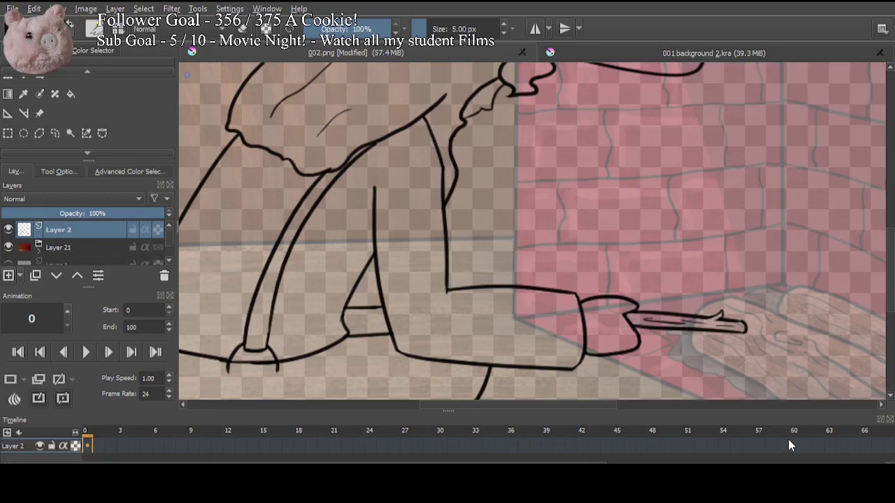
left_click_drag(483, 223, 432, 215)
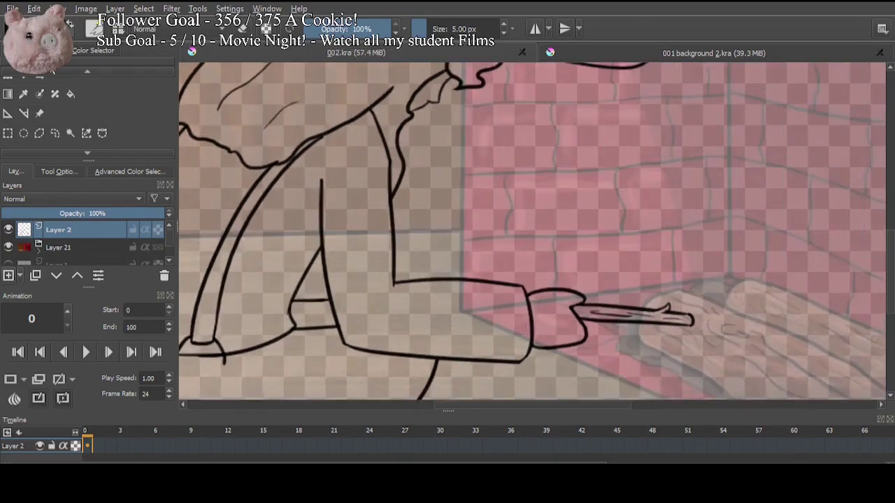
Step: Duplicate Layer 2's first keyframe to frame 6 and outline the arm holding the stick with a freehand-style selection
left_click(55, 132)
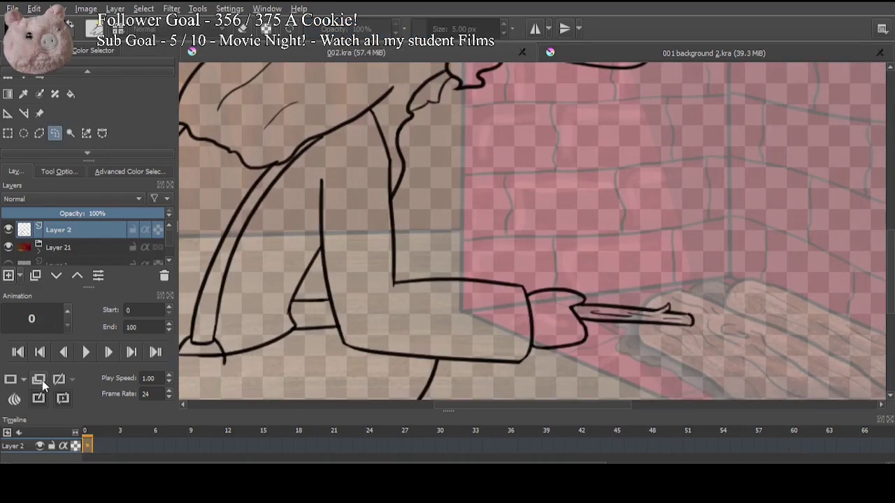
left_click_drag(87, 446, 173, 449)
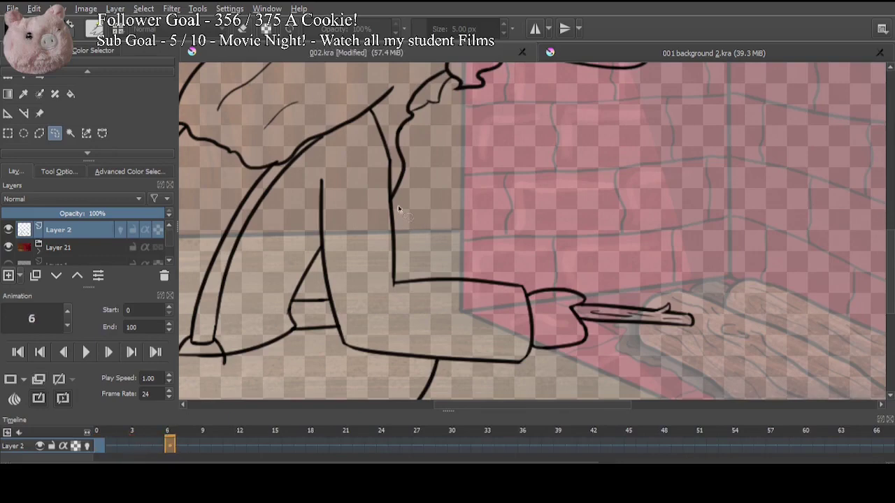
mouse_move(397, 202)
left_mouse_down()
mouse_move(392, 161)
mouse_move(337, 168)
left_mouse_up()
mouse_move(314, 235)
left_mouse_down()
mouse_move(322, 291)
mouse_move(344, 357)
left_mouse_up()
mouse_move(397, 365)
left_mouse_down()
mouse_move(433, 362)
mouse_move(393, 199)
left_mouse_up()
Step: Rotate the selected arm and stick counterclockwise and shift it up to meet the shoulder on frame 6
left_click(8, 77)
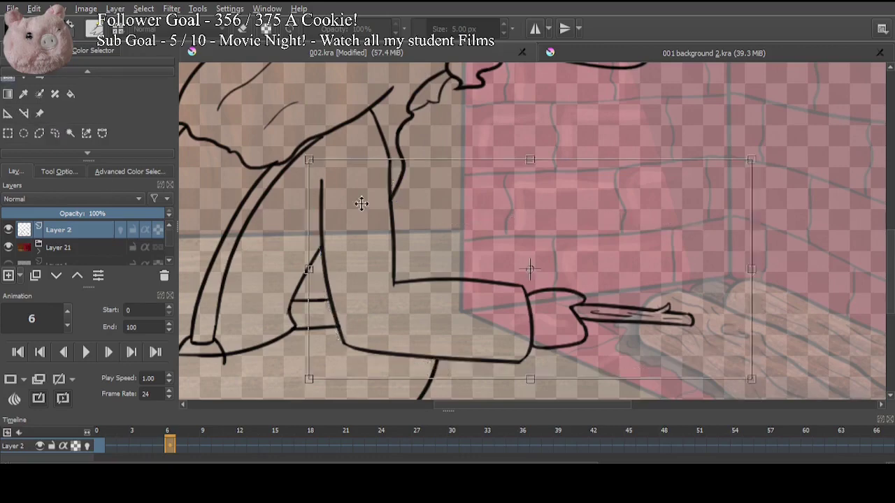
left_click_drag(655, 268, 692, 240)
left_click_drag(267, 221, 288, 365)
left_click_drag(482, 289, 478, 252)
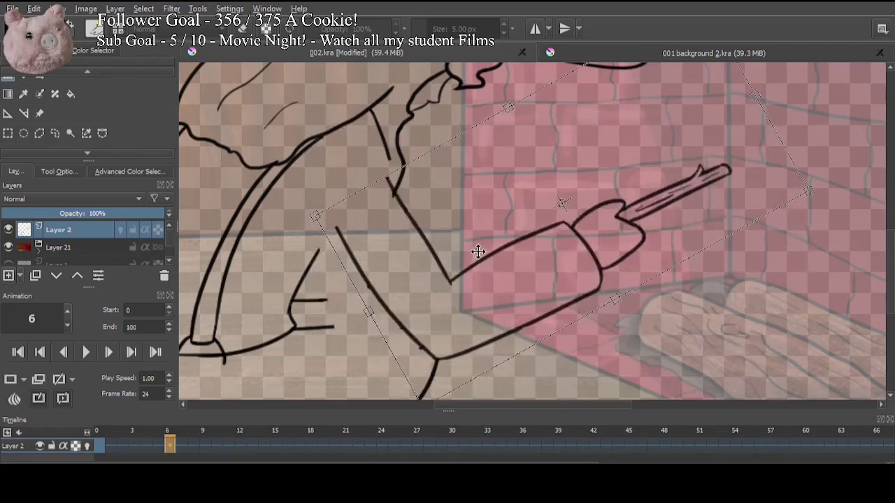
key("Return")
Step: Select the forearm, hand and stick, rotate them back to horizontal near the elbow, and turn on Layer 2's onion skins
left_click(54, 133)
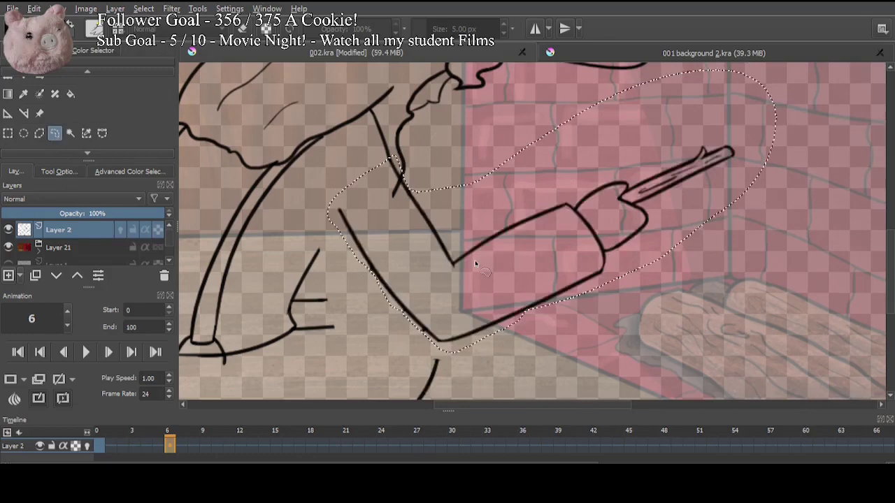
mouse_move(453, 262)
left_mouse_down()
mouse_move(455, 310)
mouse_move(440, 344)
mouse_move(449, 349)
mouse_move(784, 196)
mouse_move(776, 112)
mouse_move(594, 154)
mouse_move(456, 264)
left_mouse_up()
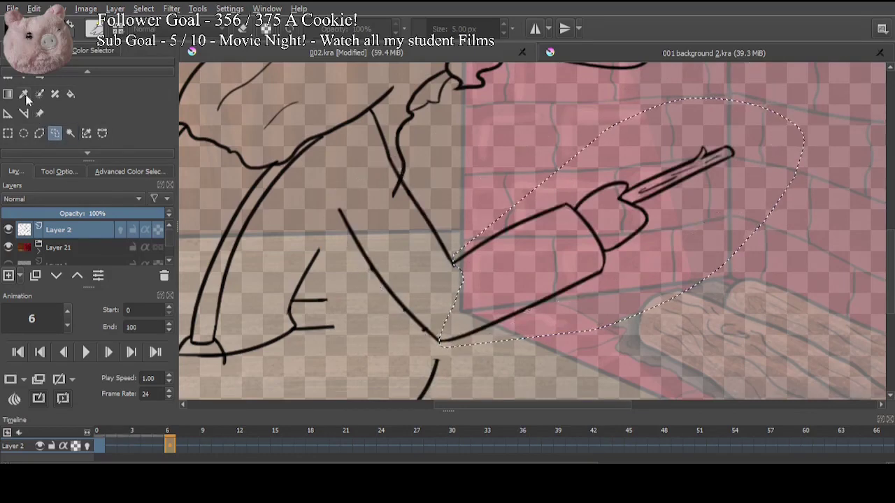
left_click(12, 79)
left_click_drag(845, 254, 758, 307)
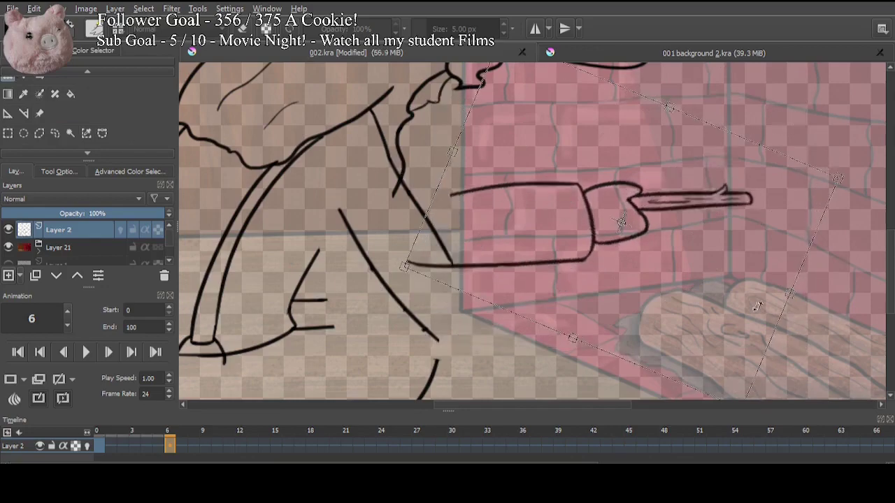
left_click_drag(571, 200, 597, 266)
key("Return")
left_click(121, 229)
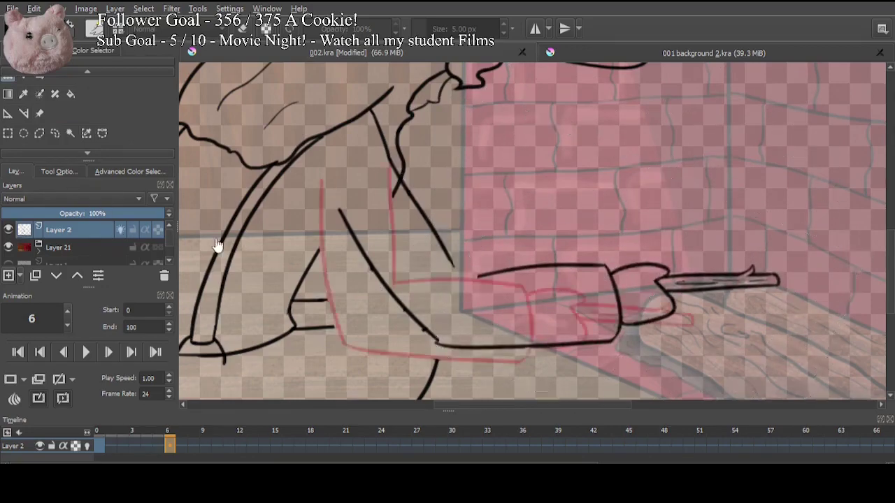
Step: Rotate the selected forearm, hand and stick slightly clockwise and nudge them down so the forearm meets the elbow on frame 6
left_click(578, 338)
left_click_drag(645, 298, 646, 314)
left_click_drag(731, 189, 675, 207)
left_click_drag(664, 318, 665, 291)
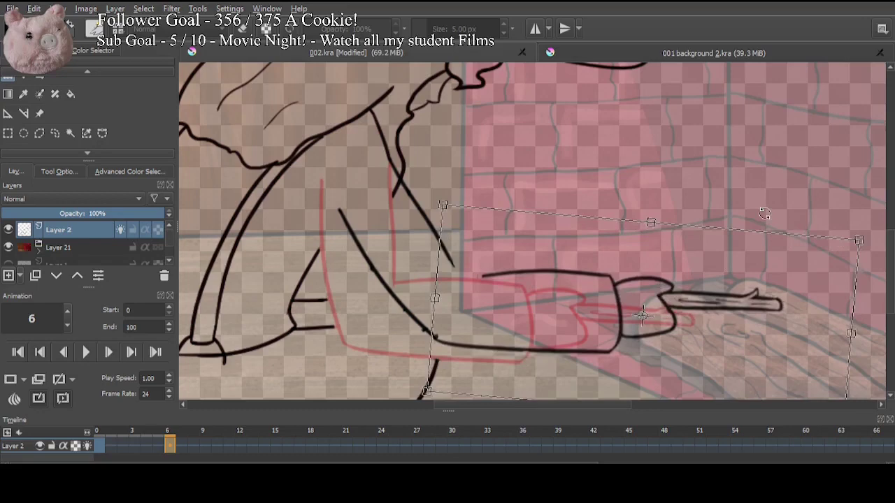
key("ctrl+r")
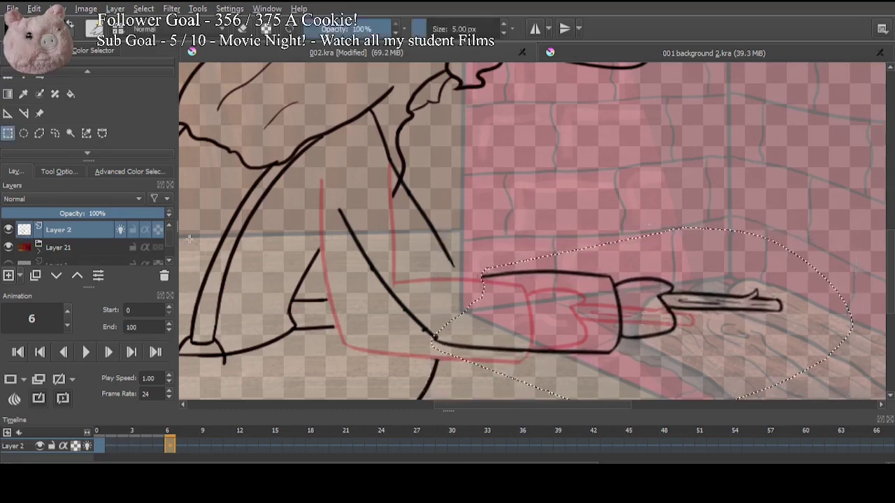
Step: Draw the missing line at the inner elbow with the brush, joining the upper arm to the top edge of the forearm
key("b")
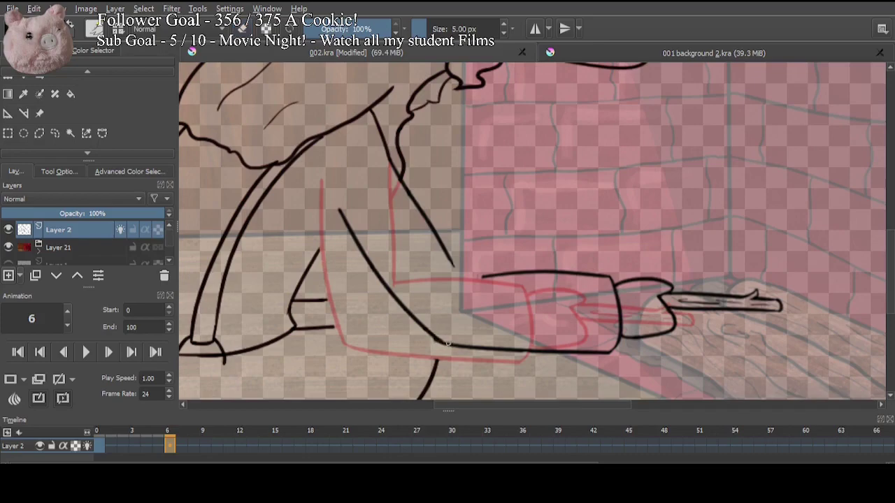
mouse_move(452, 263)
left_mouse_down()
mouse_move(468, 282)
mouse_move(500, 275)
left_mouse_up()
mouse_move(496, 321)
left_mouse_down()
mouse_move(645, 216)
mouse_move(553, 260)
left_mouse_up()
Step: Extend the lower waistband line to the arm and the body line below it up to the elbow, cleaning up the join
scroll(552, 260, "up", 2)
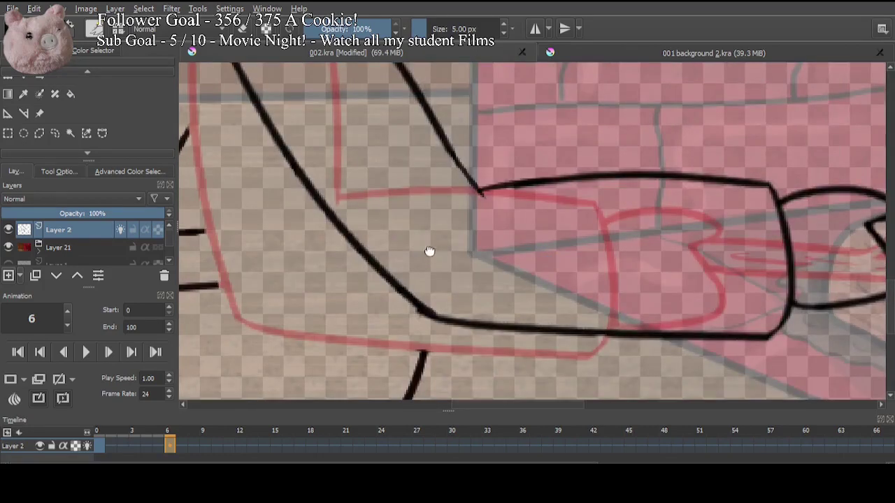
left_click_drag(429, 251, 548, 210)
left_click_drag(326, 244, 528, 260)
key("ctrl+z")
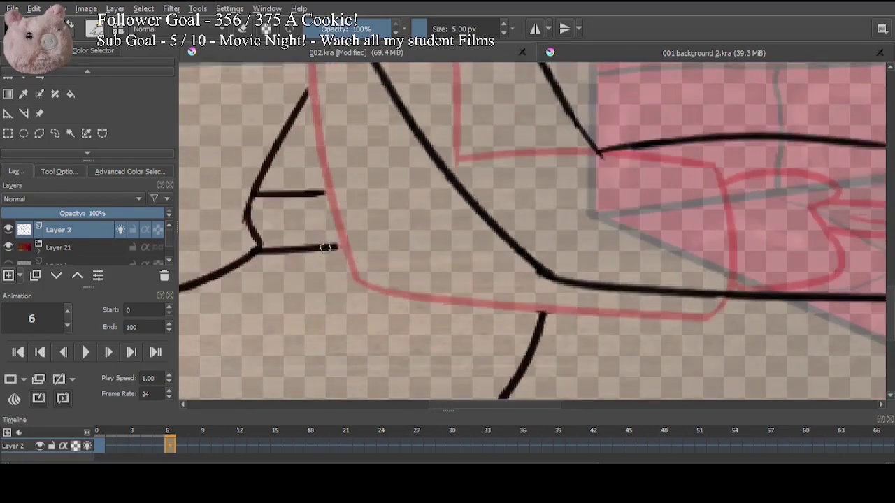
mouse_move(325, 246)
left_mouse_down()
mouse_move(548, 260)
mouse_move(530, 260)
mouse_move(543, 276)
mouse_move(538, 342)
left_mouse_up()
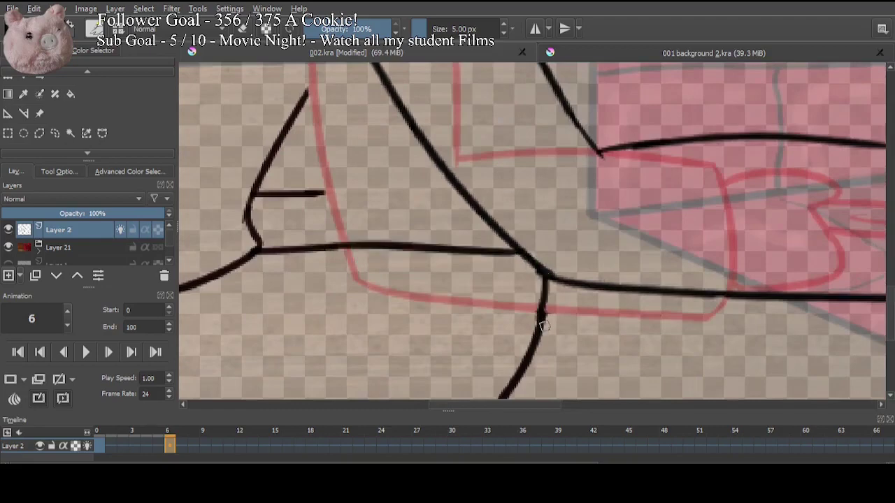
key("ctrl+z")
left_click_drag(545, 274, 538, 342)
key("e")
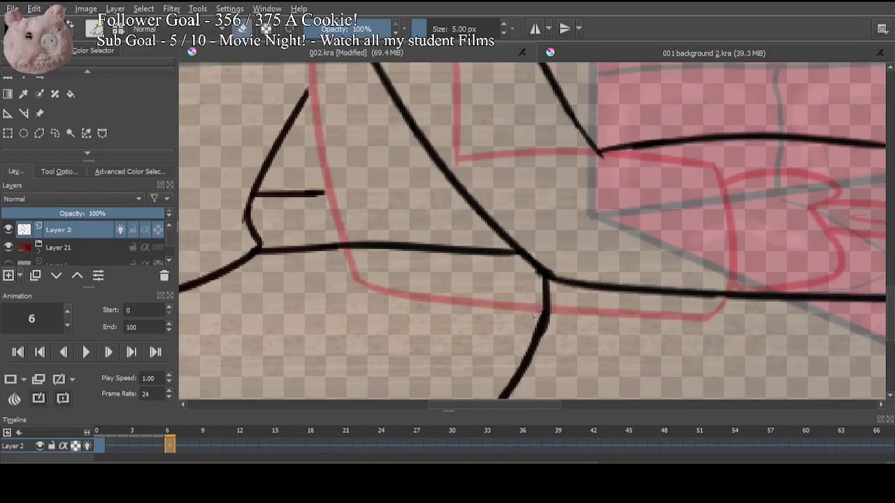
Step: Extend the upper waistband line across to the back edge of the repositioned upper arm
mouse_move(316, 193)
left_mouse_down()
mouse_move(442, 197)
mouse_move(395, 191)
left_mouse_up()
key("ctrl+z")
left_click_drag(463, 197, 430, 193)
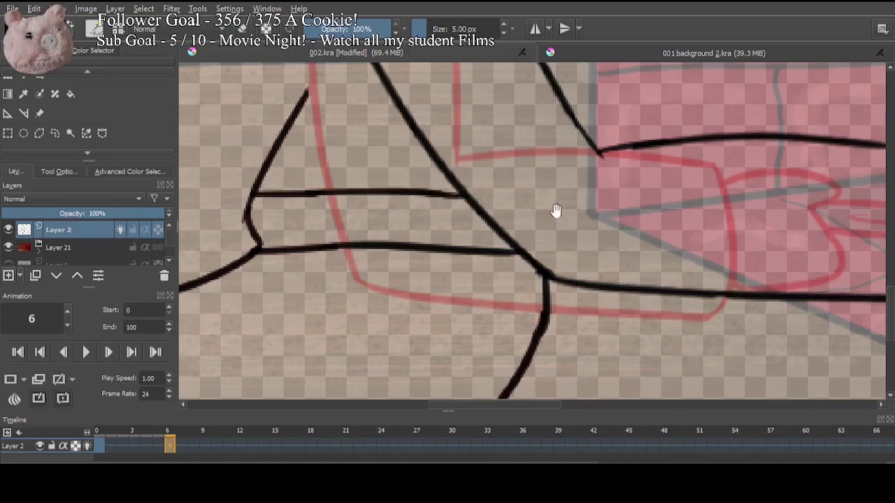
left_click_drag(556, 192, 476, 331)
mouse_move(479, 154)
left_mouse_down()
mouse_move(479, 331)
mouse_move(560, 49)
left_mouse_up()
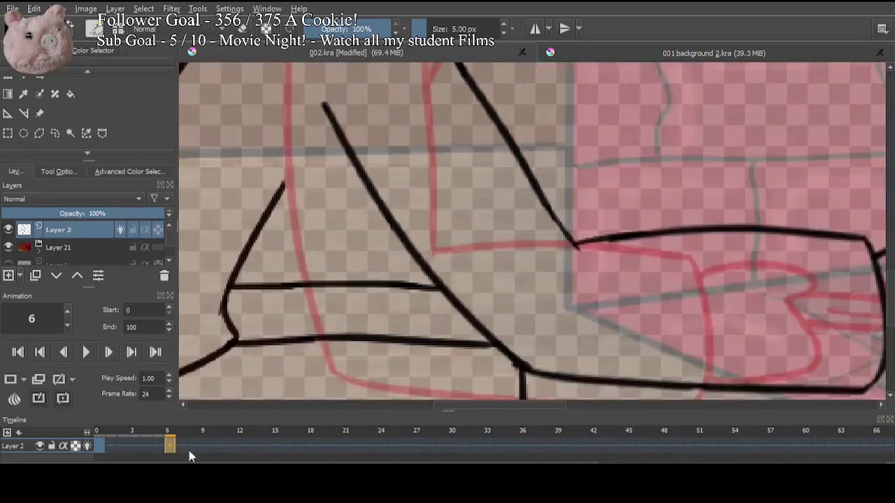
Step: Duplicate the drawing to a keyframe at frame 3 and rotate the whole arm with the stick counterclockwise, shifting it toward the next pose
left_click(137, 446)
scroll(388, 355, "down", 3)
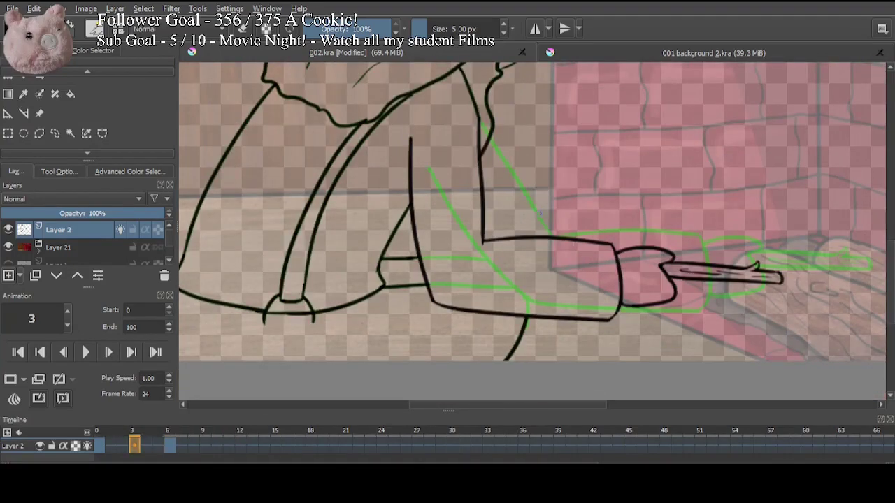
left_click_drag(540, 214, 483, 257)
key("l")
mouse_move(427, 207)
left_mouse_down()
mouse_move(427, 171)
mouse_move(346, 178)
mouse_move(372, 344)
mouse_move(423, 371)
mouse_move(736, 340)
mouse_move(618, 250)
mouse_move(489, 242)
mouse_move(413, 163)
left_mouse_up()
key("ctrl+t")
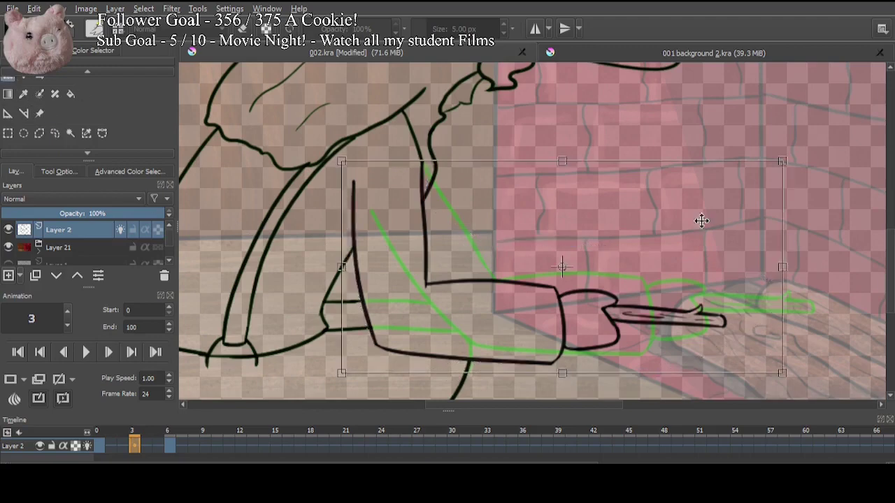
left_click_drag(820, 246, 799, 216)
left_click_drag(577, 259, 593, 231)
left_click_drag(822, 241, 829, 228)
left_click_drag(593, 236, 595, 232)
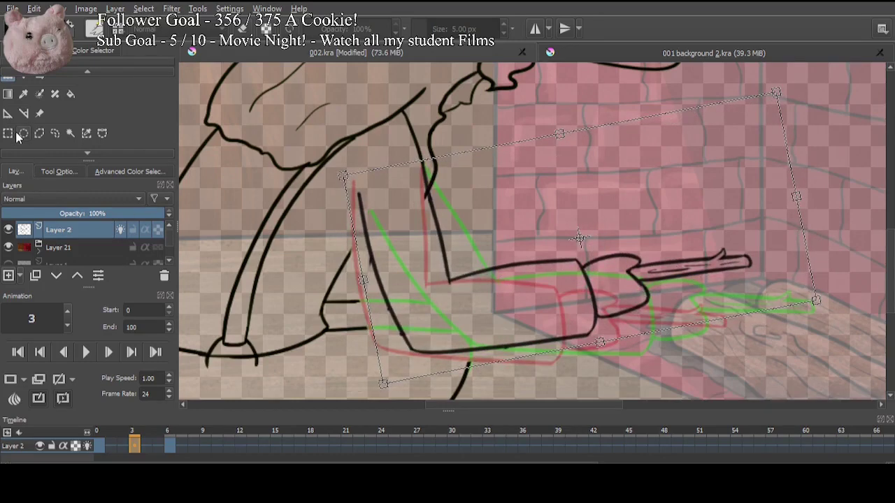
Step: On frame 3, select only the forearm, hand and stick and rotate them clockwise so the forearm sits between the neighbouring poses
left_click(54, 133)
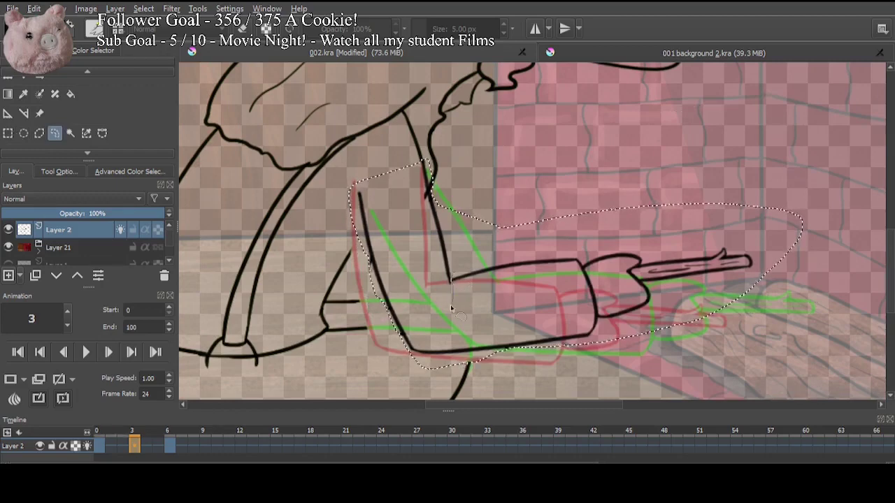
mouse_move(451, 308)
left_mouse_down()
mouse_move(579, 352)
mouse_move(453, 276)
left_mouse_up()
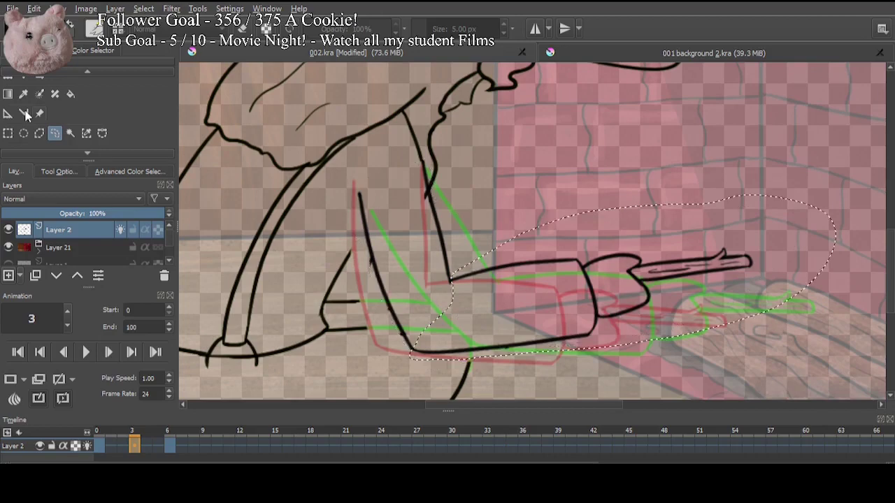
left_click(8, 77)
mouse_move(850, 305)
left_mouse_down()
mouse_move(840, 352)
mouse_move(732, 204)
mouse_move(739, 212)
left_mouse_up()
left_click_drag(612, 264, 619, 258)
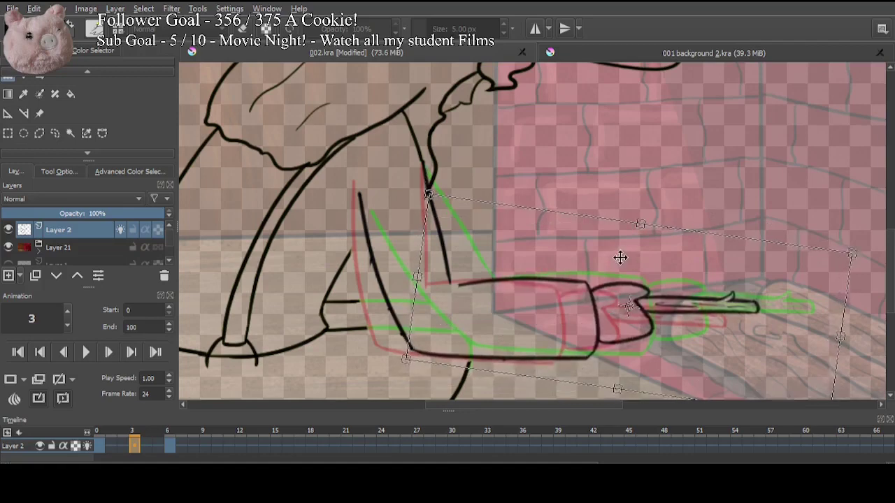
left_click(7, 133)
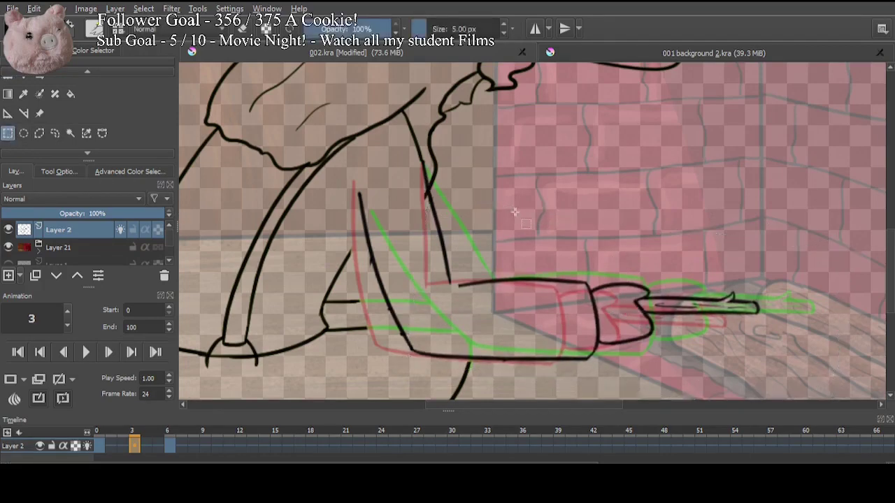
Step: On frame 3, extend the slanted outline behind the arm up to the upper arm's back edge with the brush
key("b")
key("ctrl+plus")
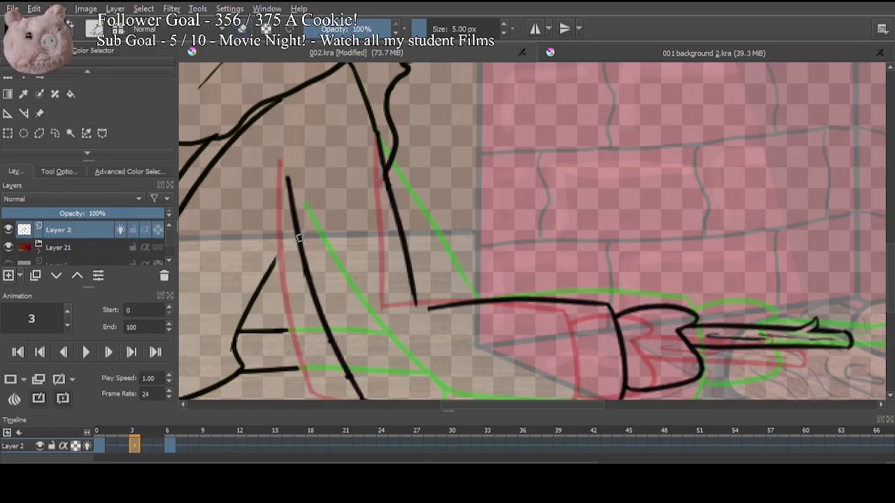
left_click_drag(297, 238, 269, 267)
Step: On frame 6, draw the missing end of the slanted outline behind the arm up to the upper arm, redoing unsatisfactory strokes
key(".")
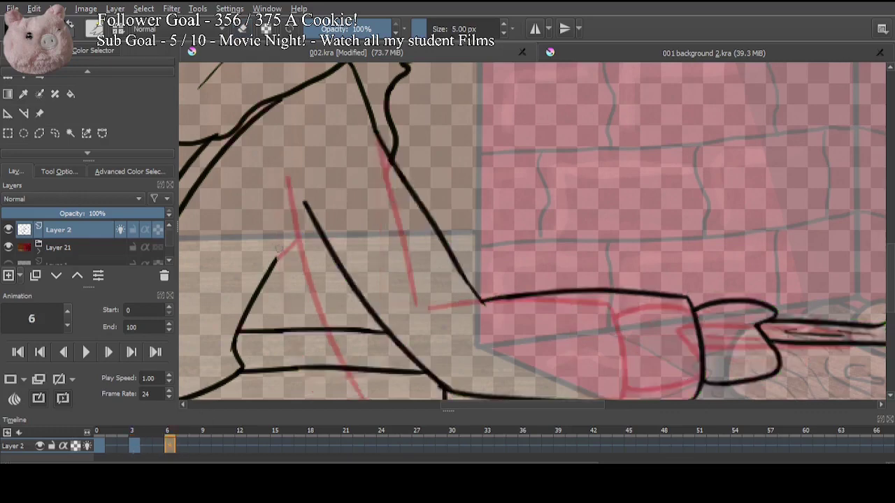
left_click_drag(315, 227, 279, 267)
key("ctrl+z")
left_click_drag(313, 224, 270, 269)
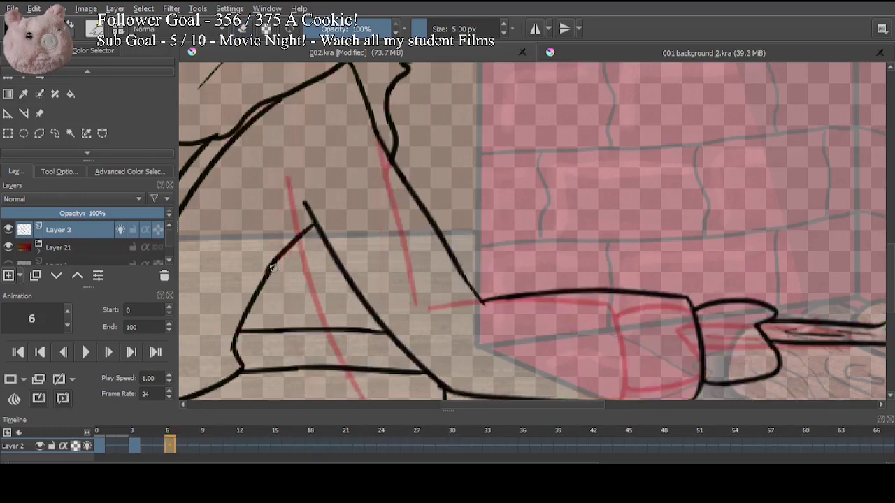
key("ctrl+z")
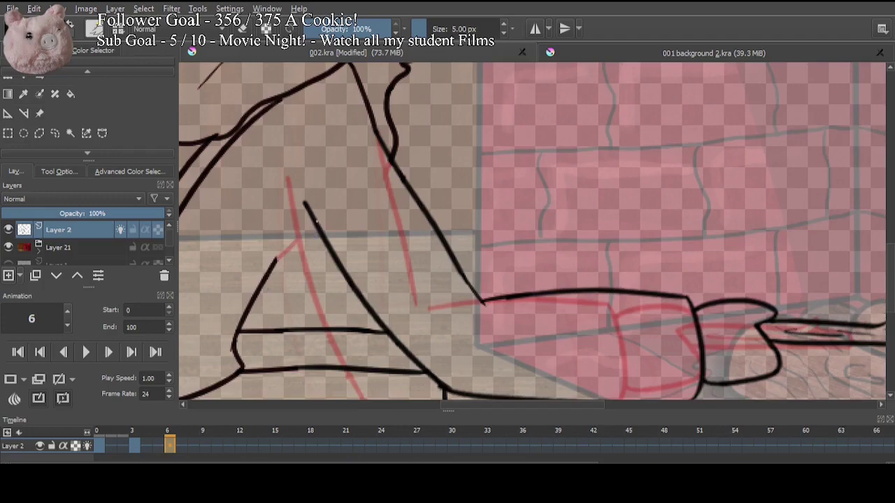
Step: Return to frame 3 and close the gap in the arm's outline at the inner elbow
left_click(134, 445)
left_click_drag(515, 254, 533, 167)
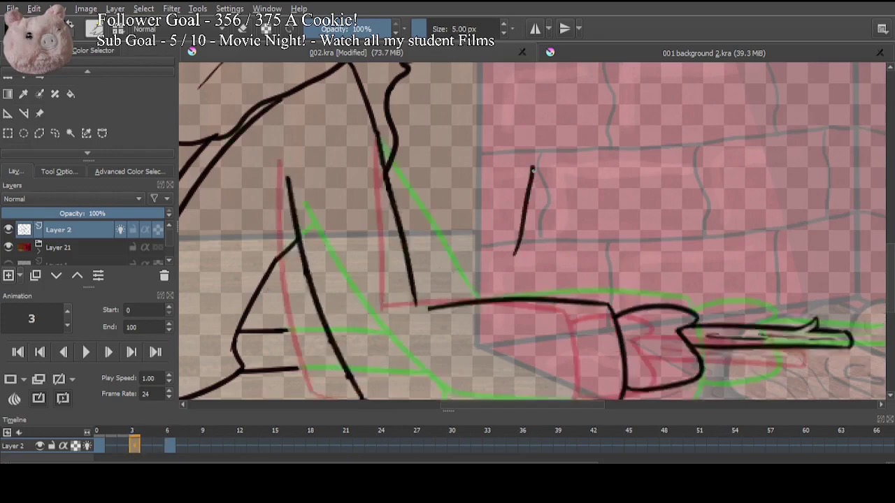
key("ctrl+z")
left_click_drag(488, 252, 515, 158)
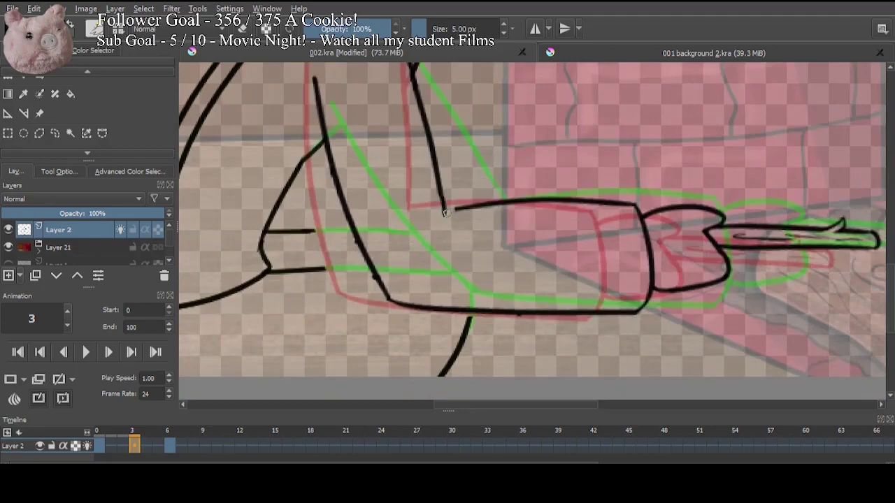
left_click_drag(443, 214, 489, 206)
Step: Extend the two horizontal band lines behind the arm on frame 3 until they meet the arm's back edge
left_click_drag(373, 270, 299, 271)
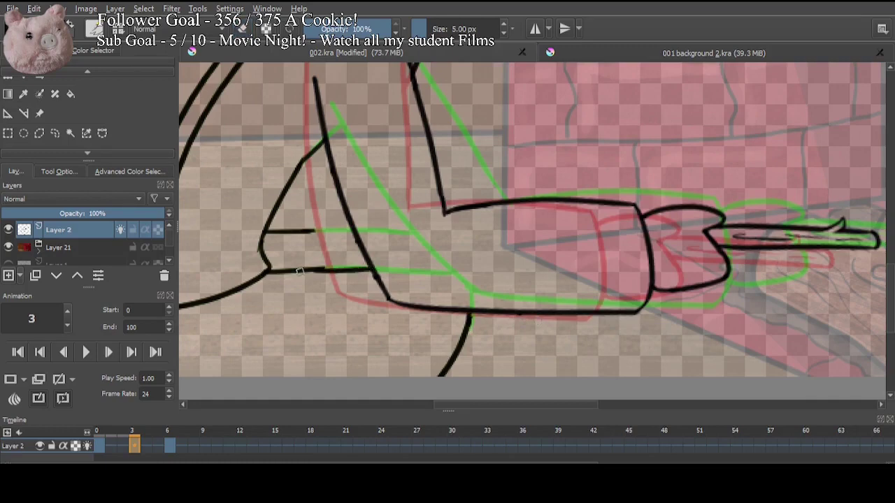
key("ctrl+z")
left_click_drag(374, 269, 296, 267)
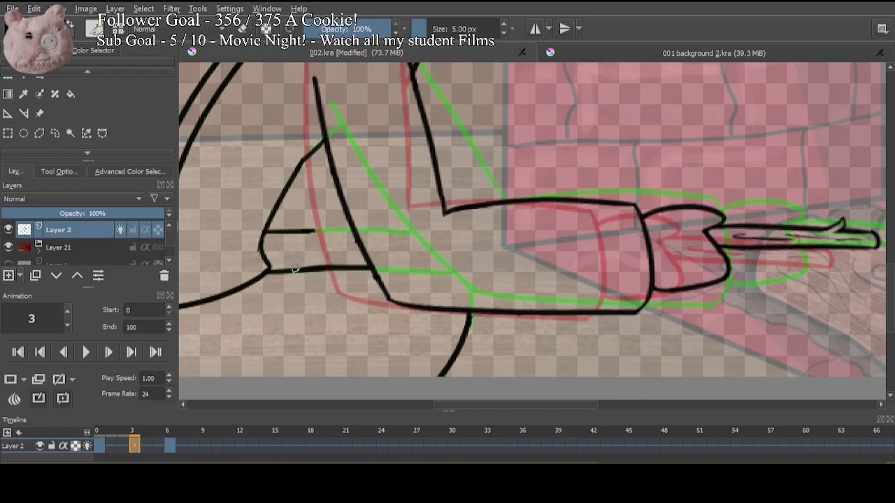
left_click_drag(353, 231, 287, 235)
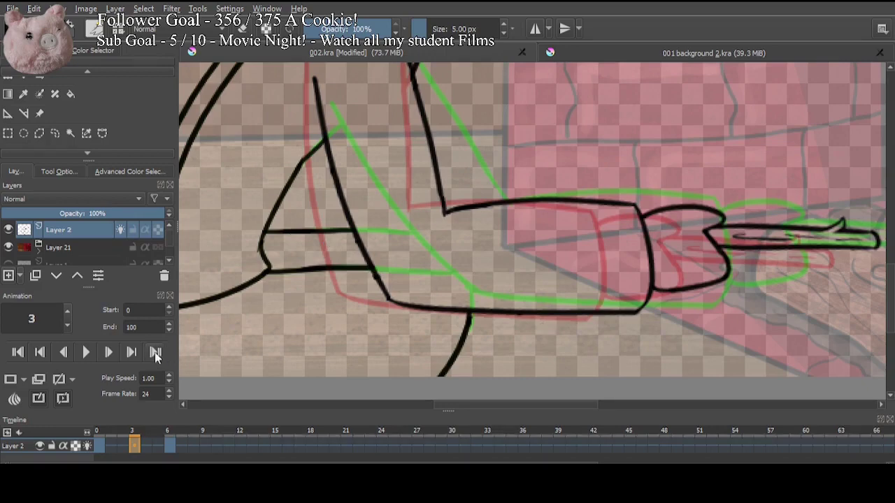
Step: Review the poses on frames 0, 3 and 6, and duplicate the frame 6 drawing to a keyframe at frame 9
left_click(103, 448)
left_click(135, 445)
left_click(170, 447)
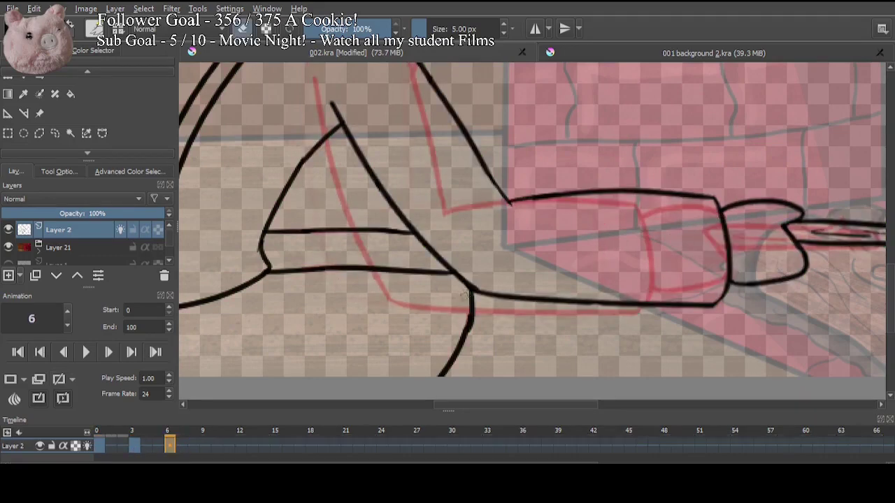
left_click_drag(564, 332, 364, 377)
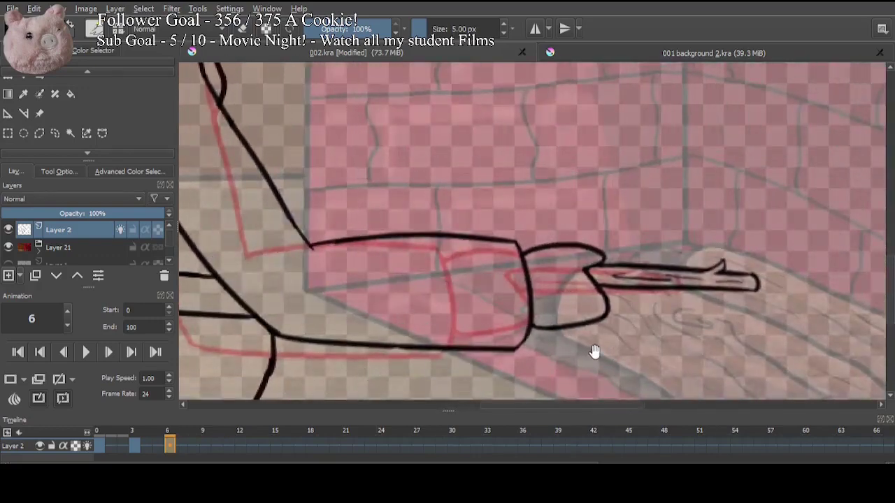
left_click_drag(595, 354, 530, 306)
left_click(203, 445)
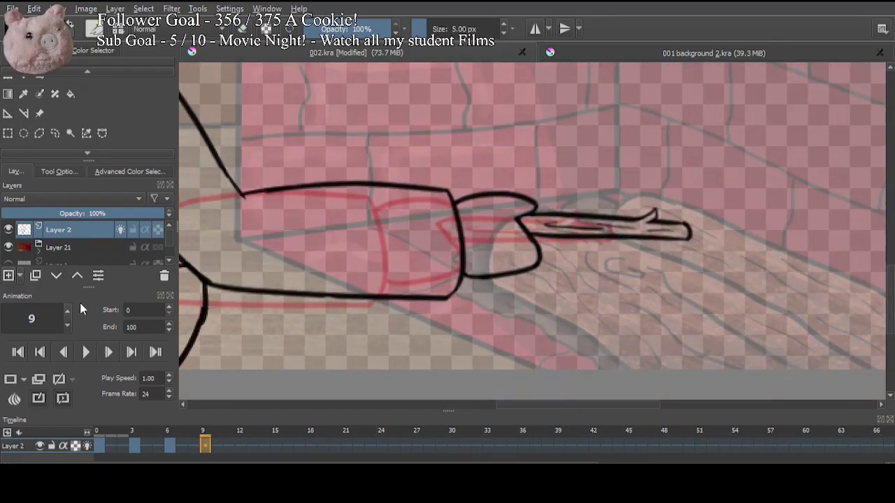
Step: On frame 9, rotate the hand and stick slightly clockwise, position them against the cuff, and redraw the outline where the hand meets the cuff
left_click(56, 133)
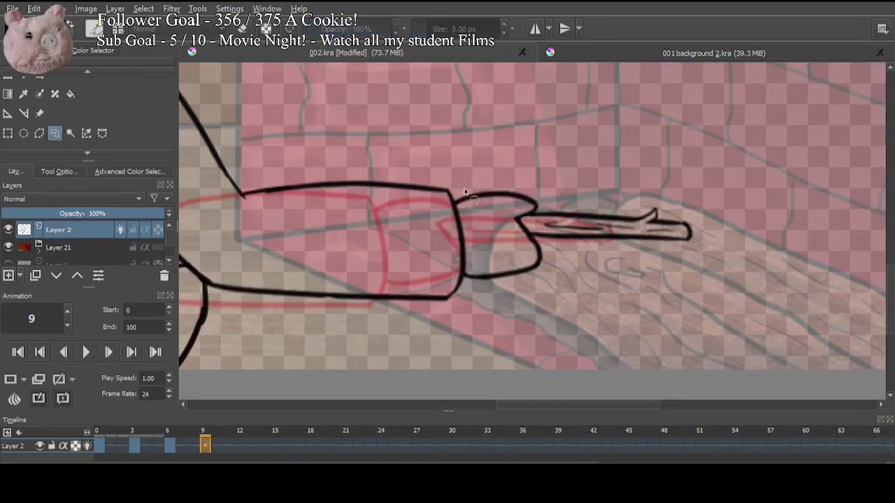
mouse_move(463, 194)
left_mouse_down()
mouse_move(456, 204)
mouse_move(467, 263)
mouse_move(720, 165)
mouse_move(456, 197)
left_mouse_up()
scroll(46, 91, "up", 1)
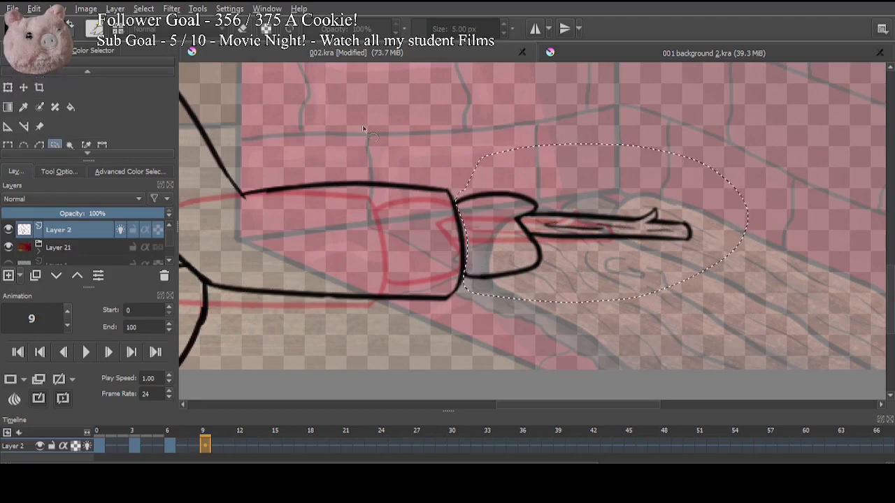
left_click(8, 87)
left_click_drag(778, 245, 773, 267)
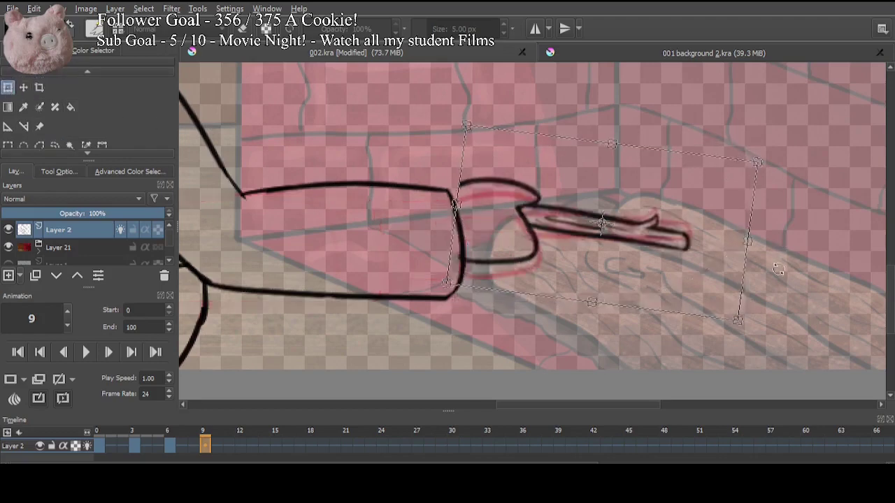
left_click_drag(572, 232, 573, 247)
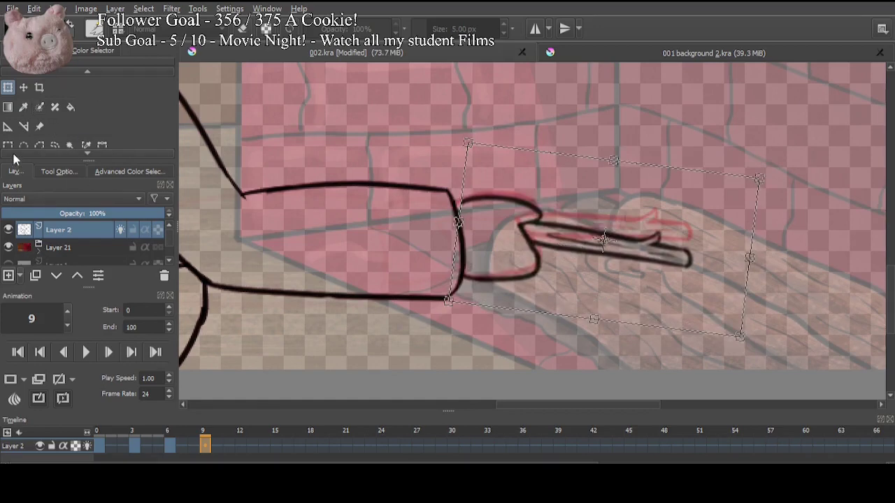
key("b")
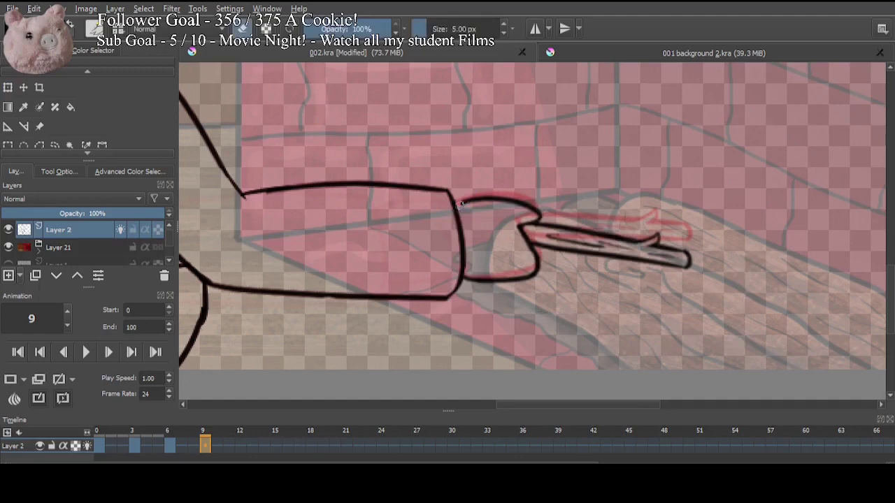
left_click_drag(462, 203, 454, 199)
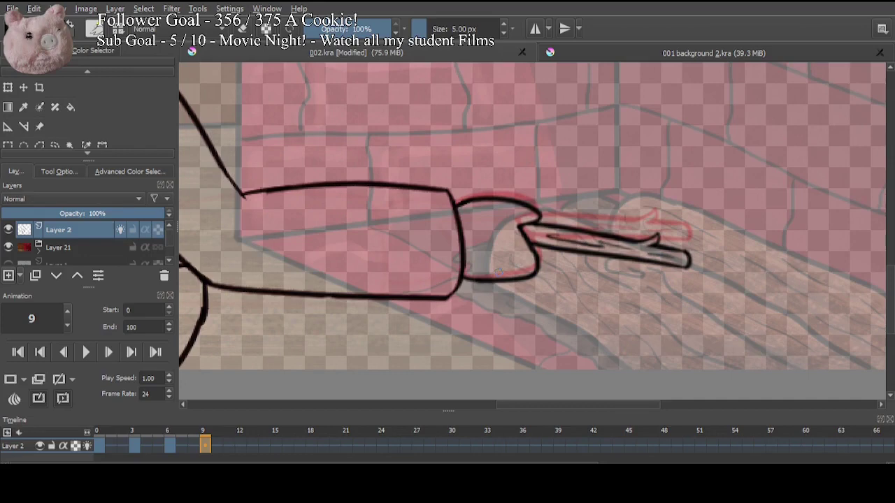
Step: Copy the raised-hand drawing of frame 6 to a keyframe at frame 12 and compare it with frame 9
left_click(242, 446)
left_click(193, 446)
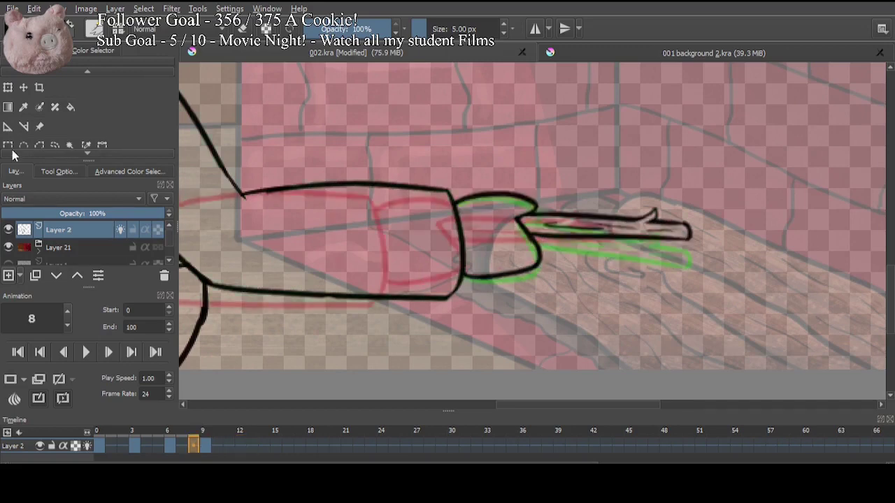
left_click(239, 445)
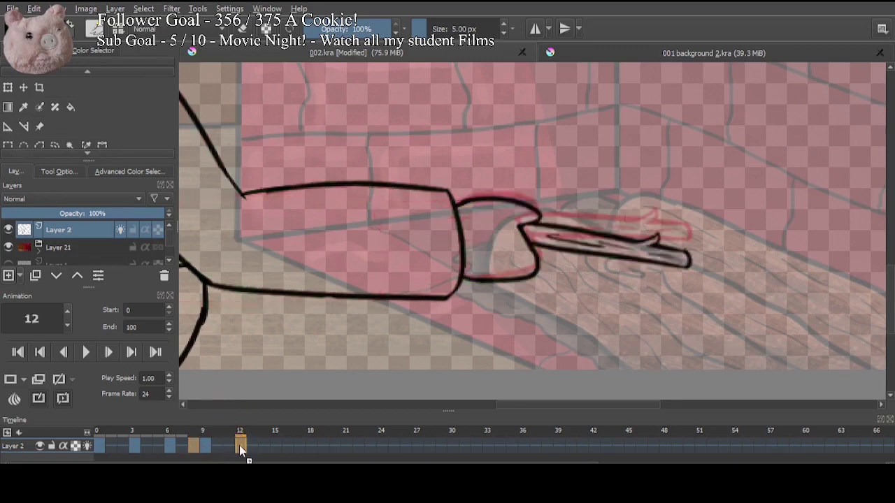
left_click(209, 446)
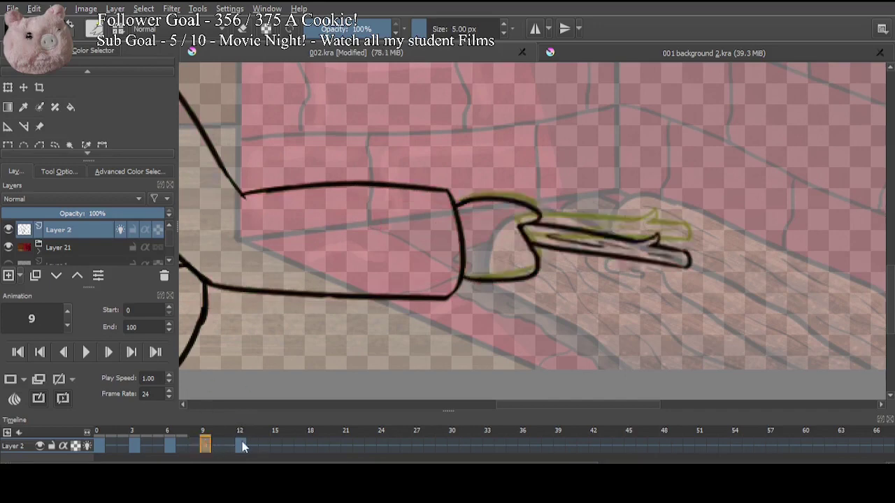
left_click(242, 444)
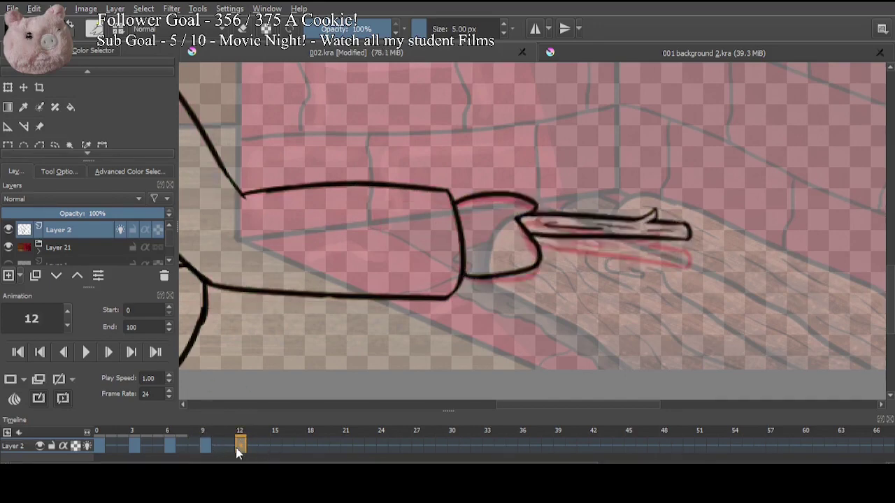
Step: Copy the lowered-hand drawing of frame 9 to frame 15, and the raised-hand drawing of frame 12 to frames 18 and 21
left_click(233, 447)
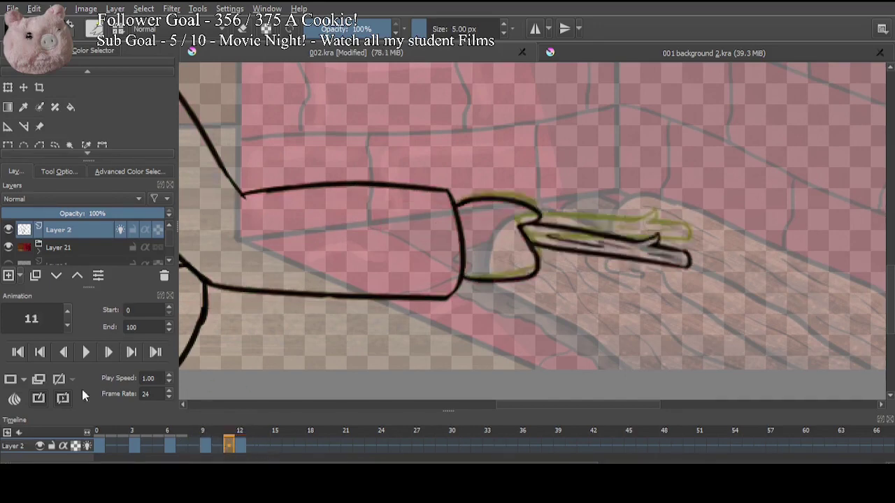
left_click(266, 447)
left_click(276, 448)
left_click(251, 446)
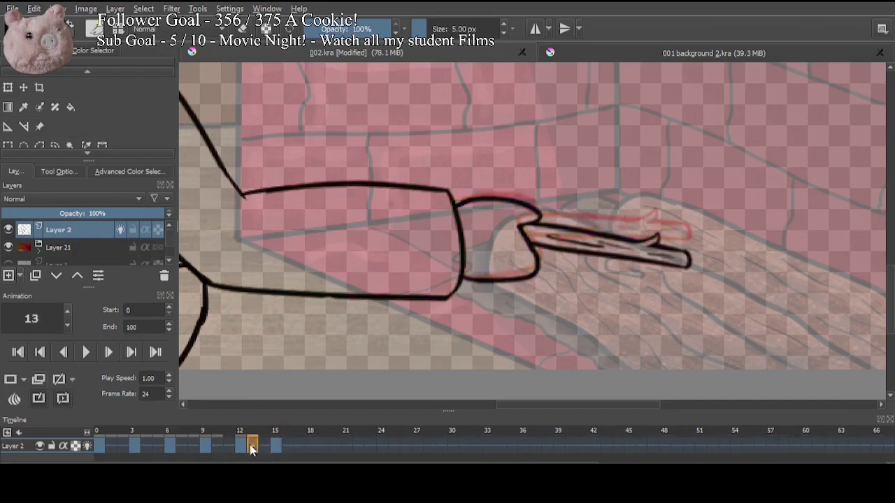
left_click(312, 446)
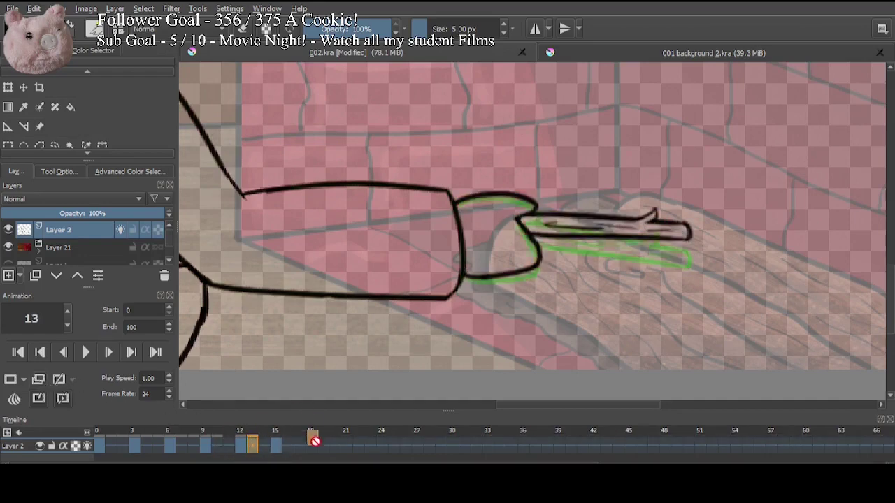
left_click(322, 446)
left_click(334, 446)
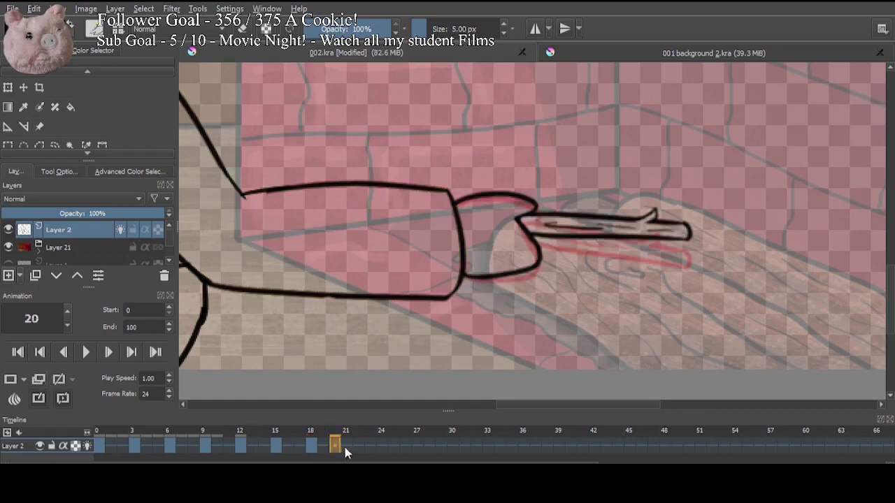
left_click(346, 446)
Step: On frame 21, rotate the hand and stick slightly counterclockwise, position them against the cuff, and redraw the outline where they meet
left_click(53, 144)
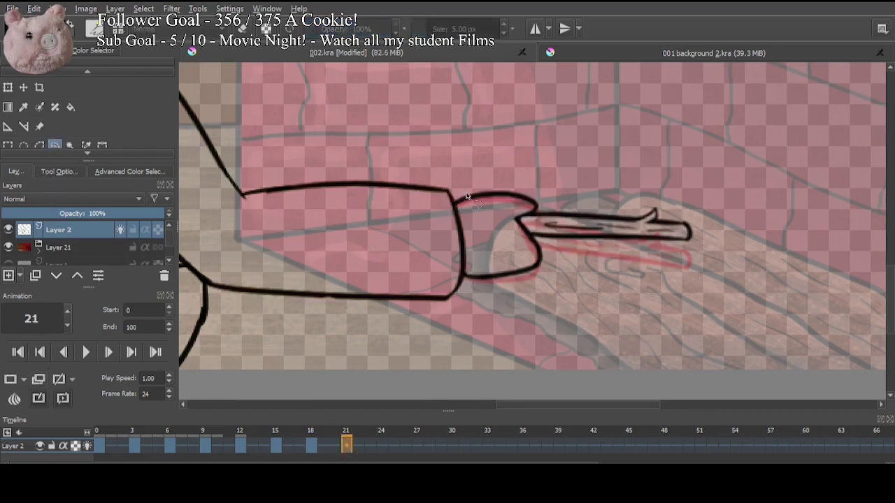
mouse_move(466, 196)
left_mouse_down()
mouse_move(466, 283)
mouse_move(515, 306)
mouse_move(752, 217)
mouse_move(510, 163)
mouse_move(454, 192)
left_mouse_up()
left_click(9, 87)
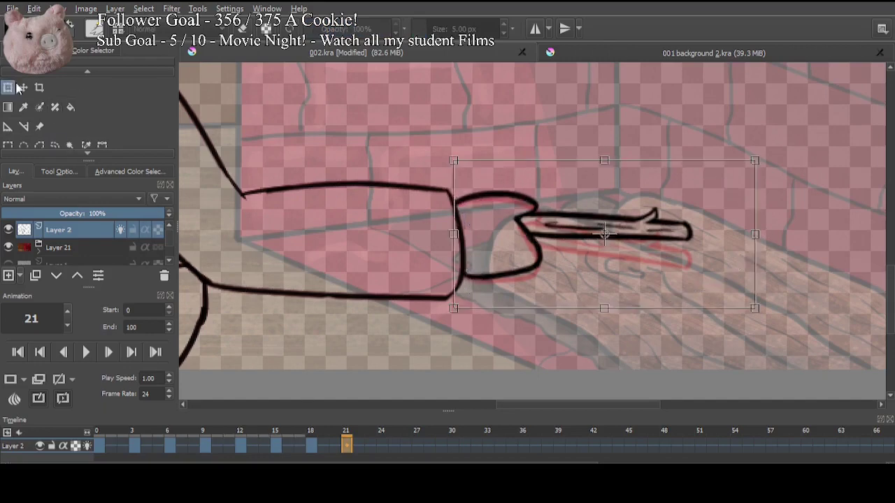
left_click_drag(775, 271, 786, 241)
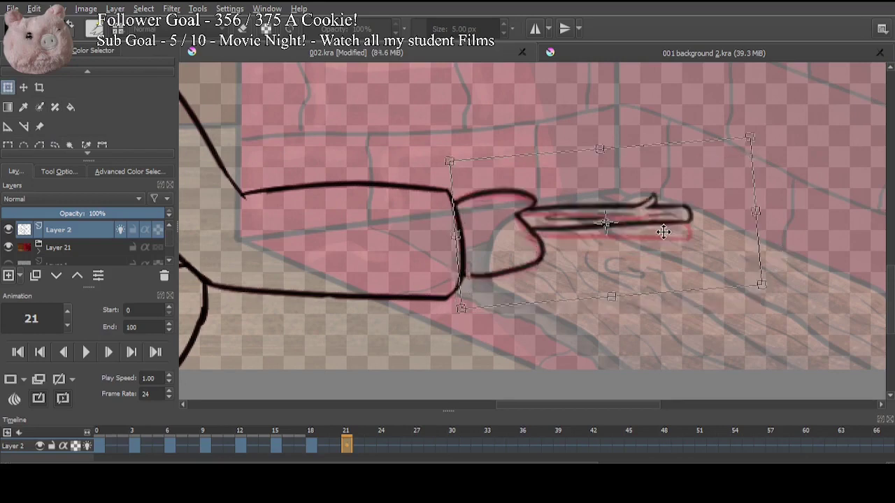
key("b")
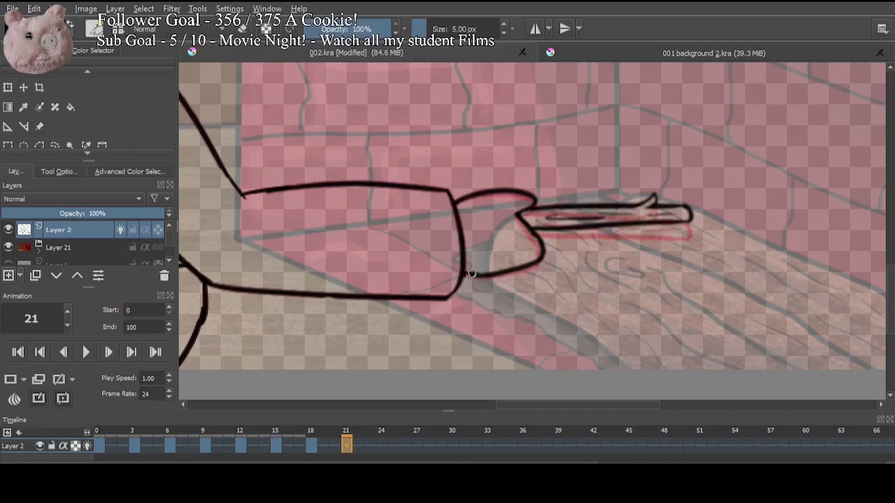
left_click_drag(466, 277, 478, 275)
Step: Compare frames 18 and 21, and copy the frame 18 drawing to a keyframe at frame 24
left_click(311, 445)
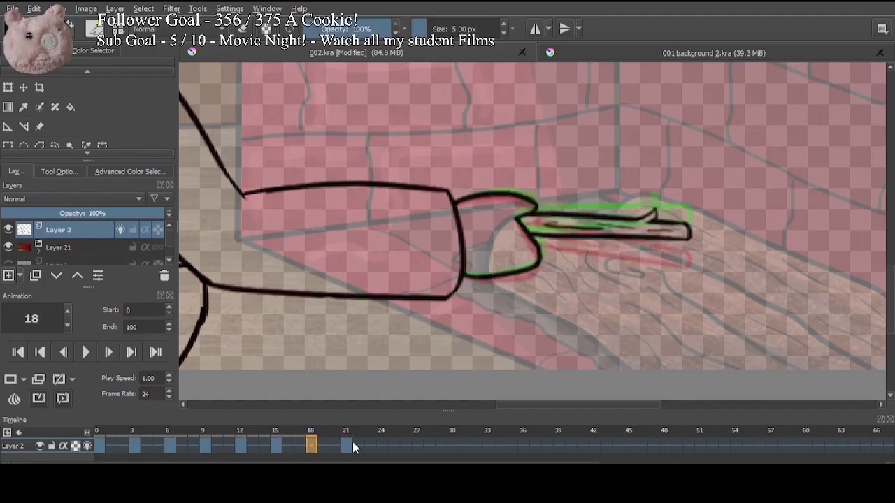
left_click(337, 425)
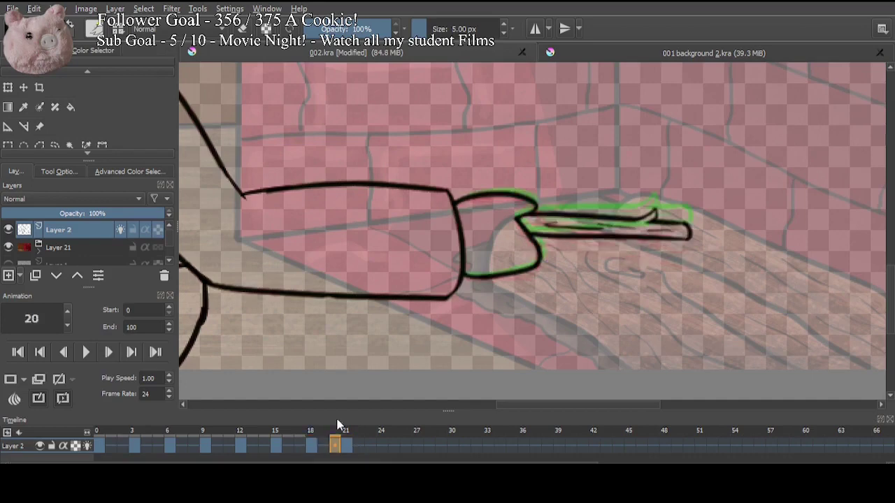
left_click(381, 446)
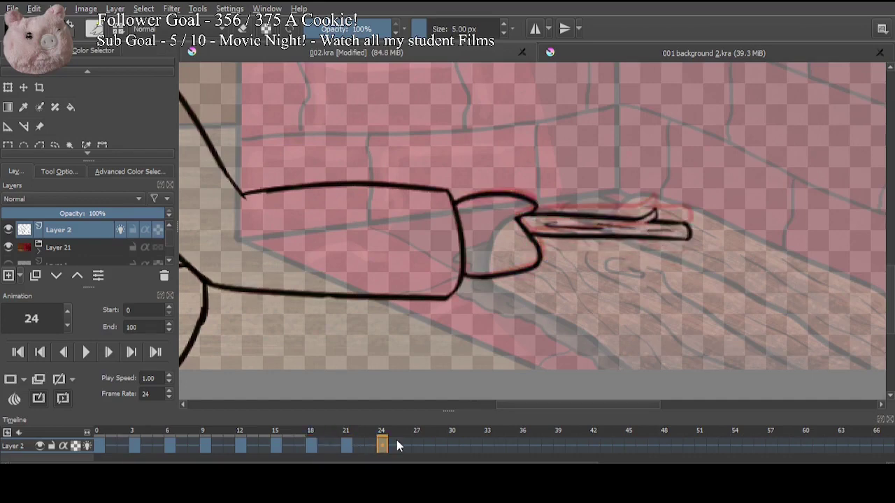
Step: Set the animation's end frame to 30 and play back the poking motion with the whole character in view
key("ctrl+minus")
key("ctrl+minus")
key("ctrl+minus")
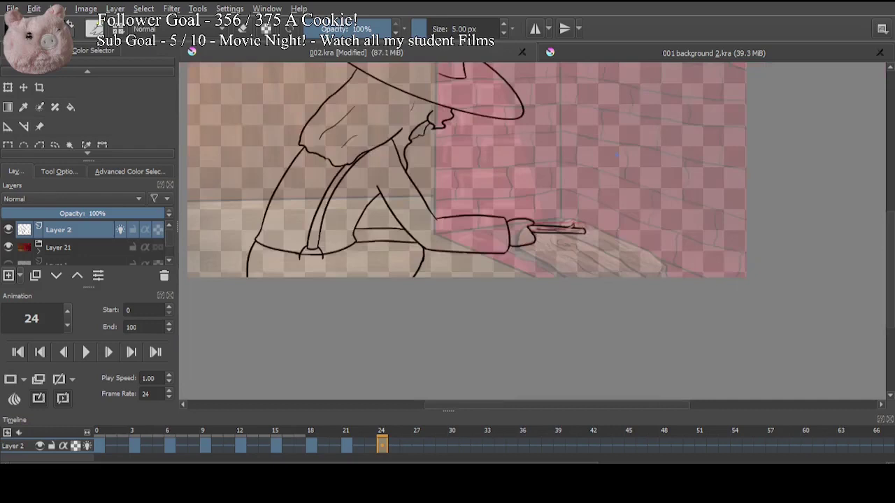
left_click_drag(617, 155, 651, 249)
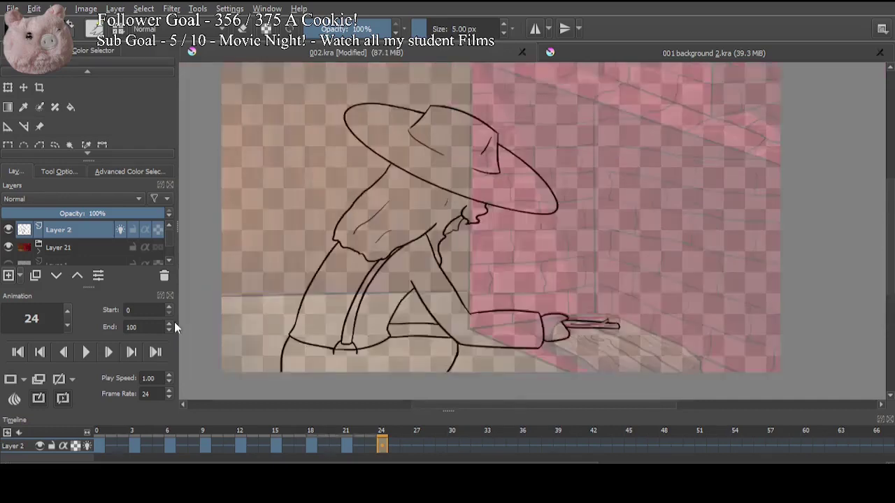
double_click(145, 327)
type("30")
key("Return")
key("space")
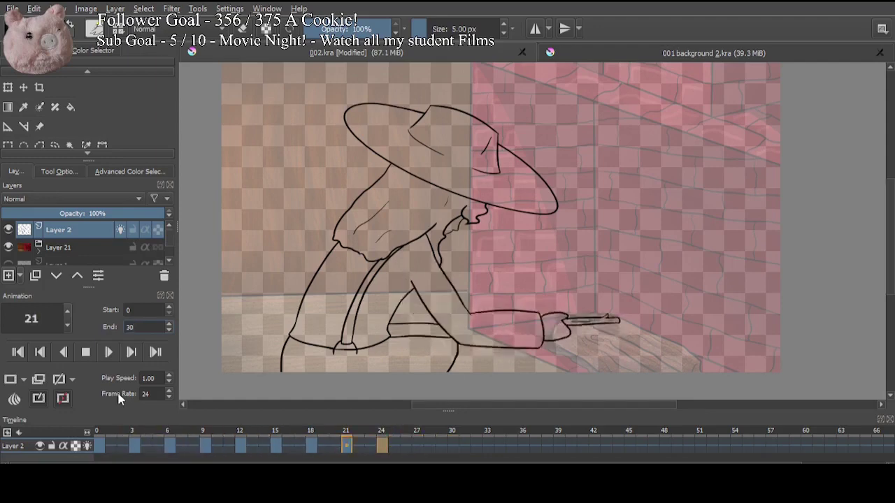
left_click(87, 354)
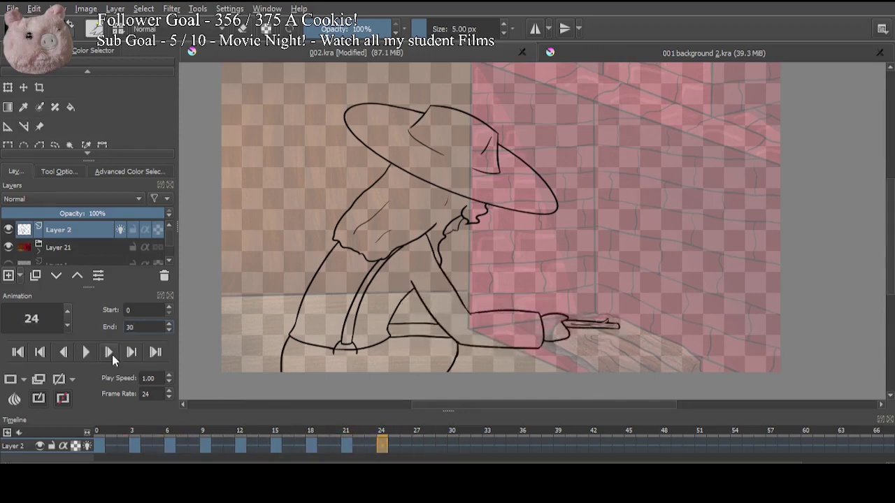
Step: Review the arm poses across the keyframes from frame 3 to frame 24, and play the animation to check the poking rhythm
left_click(134, 445)
left_click(170, 446)
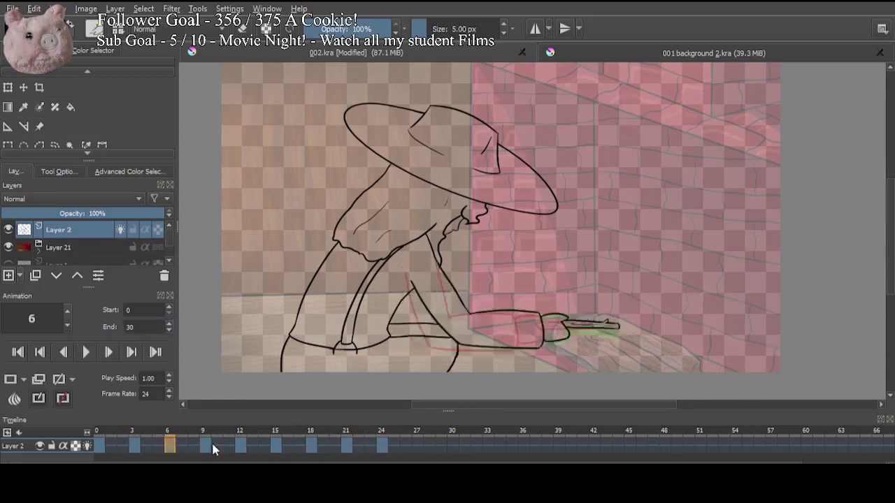
left_click(206, 445)
key("Right")
key("Right")
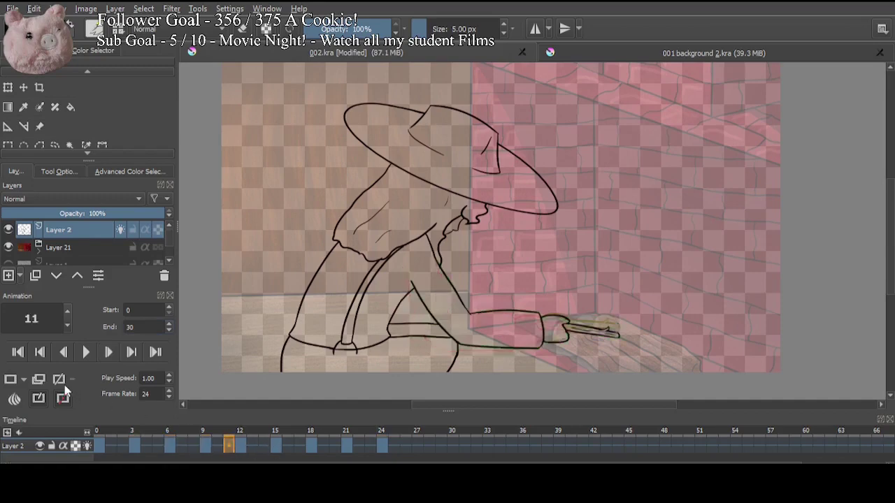
left_click(86, 353)
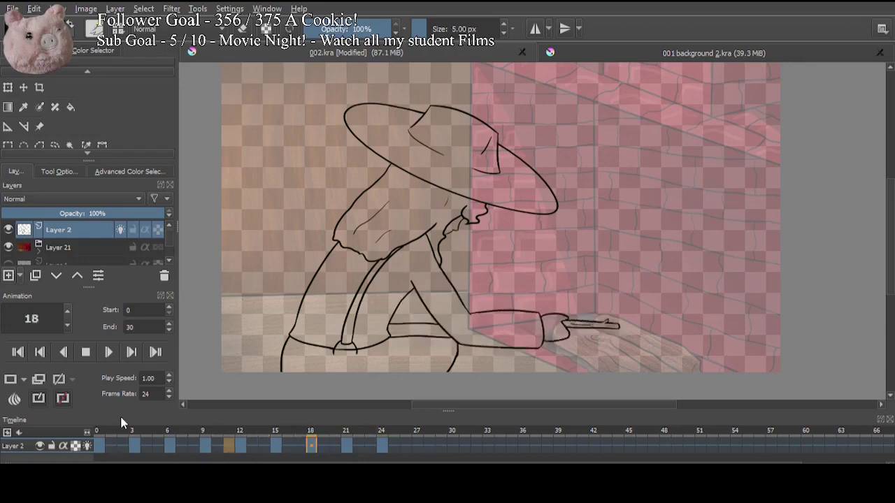
left_click(86, 353)
left_click(358, 447)
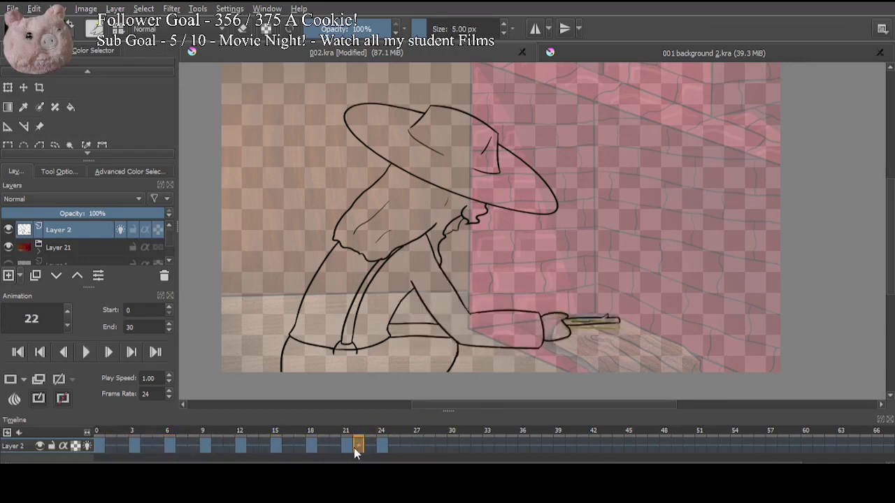
left_click(382, 447)
left_click(349, 447)
left_click(311, 449)
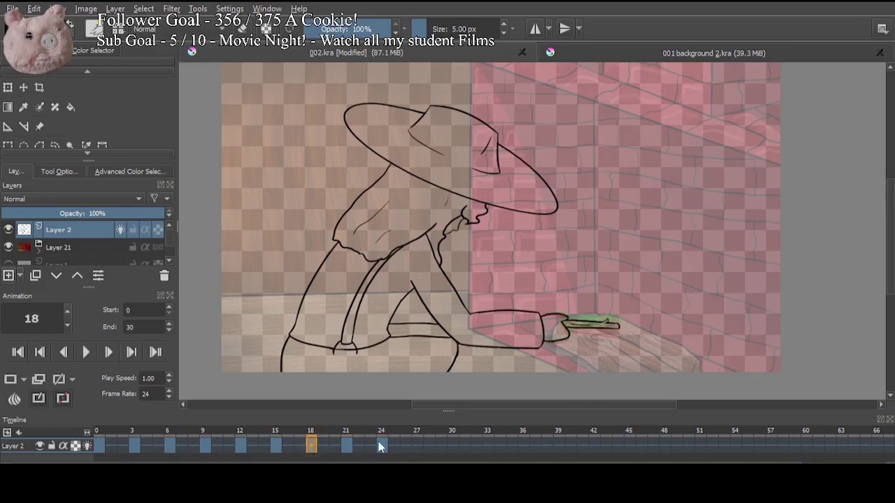
left_click(381, 449)
Step: Copy the lowered-hand drawing of frame 15 to frame 27 and the frame 18 drawing to frame 30, and play back the result
left_click(287, 447)
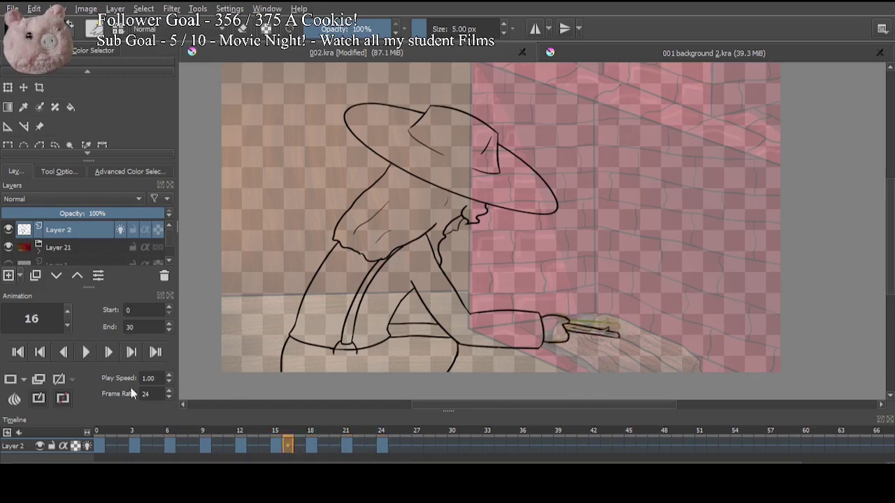
left_click(419, 446)
left_click(322, 445)
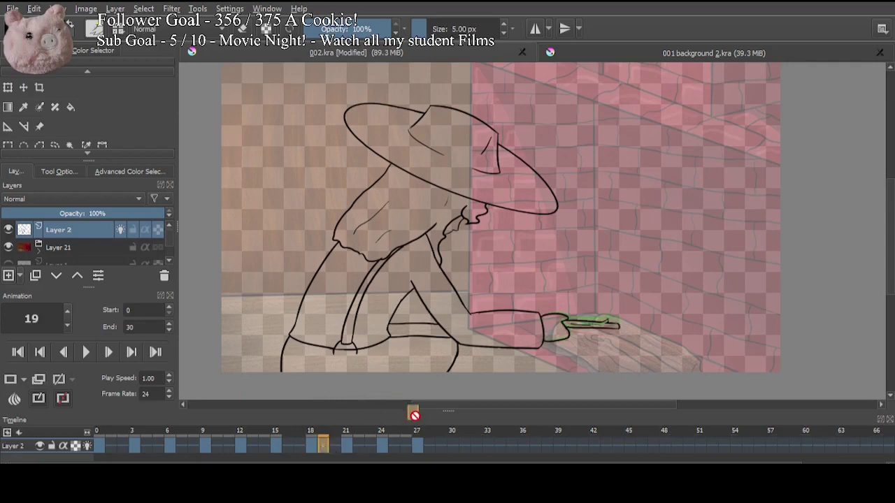
left_click(452, 445)
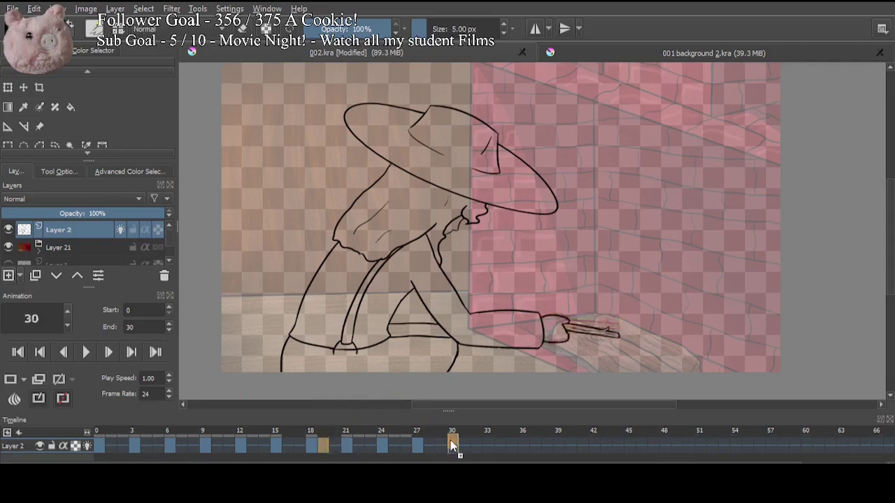
left_click(87, 352)
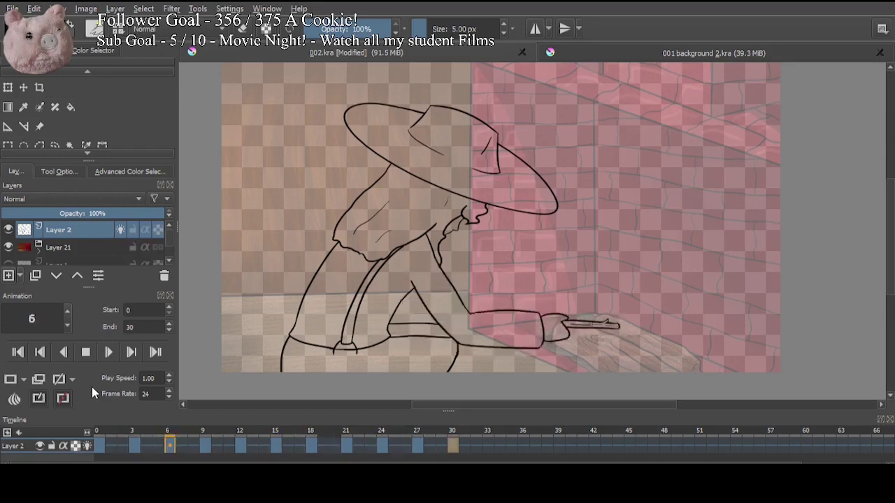
left_click(85, 351)
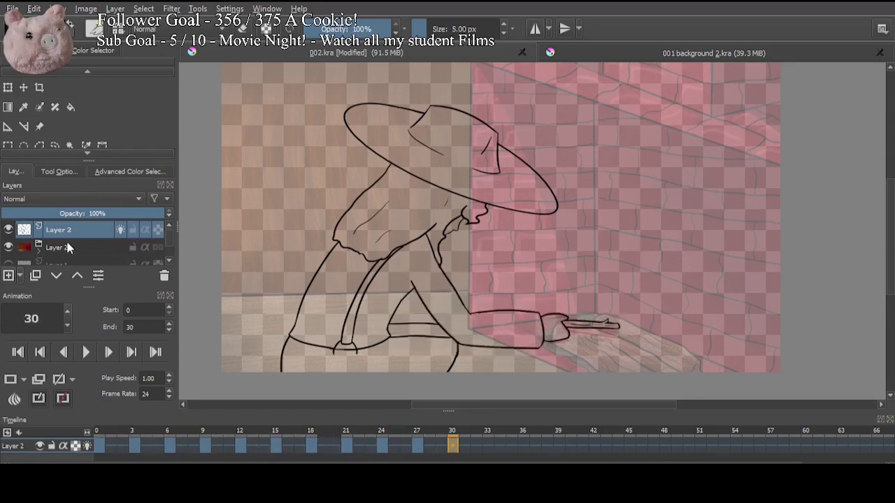
Step: Add a paint layer directly below Layer 2, and bring up frame 2 of 004 ah.kra as a colour reference
left_click(8, 275)
left_click(59, 277)
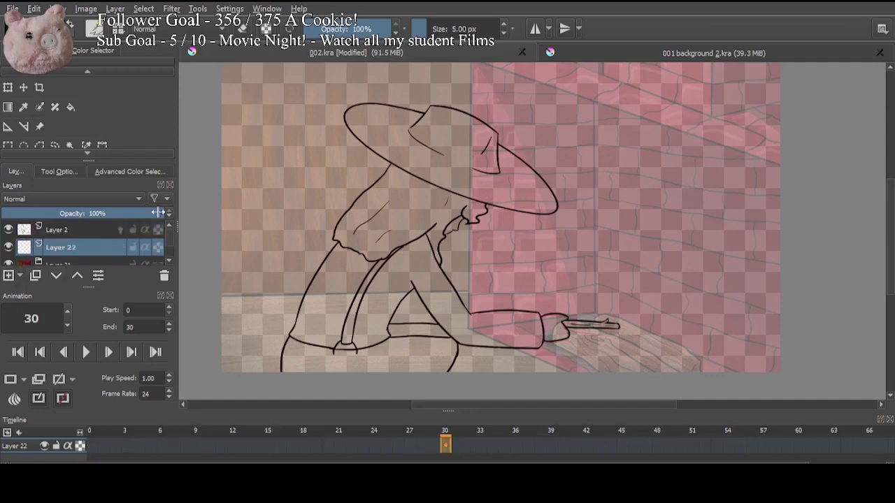
left_click(664, 55)
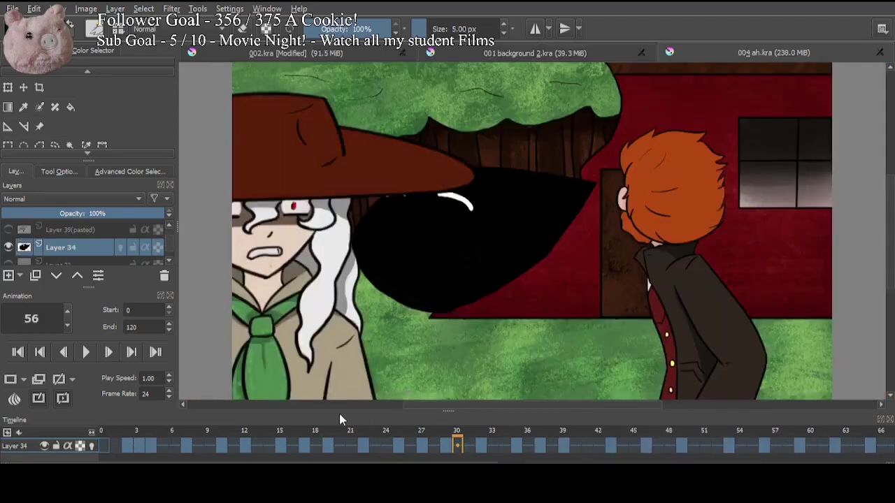
left_click_drag(168, 245, 167, 231)
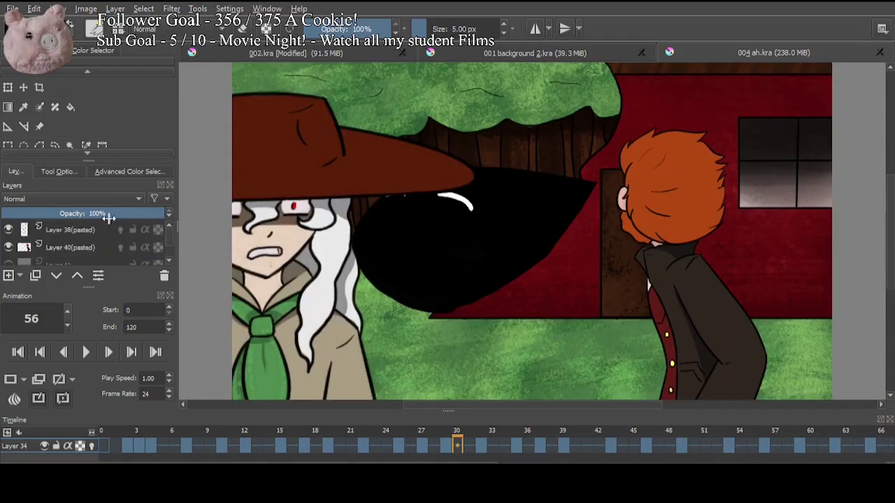
left_click(130, 446)
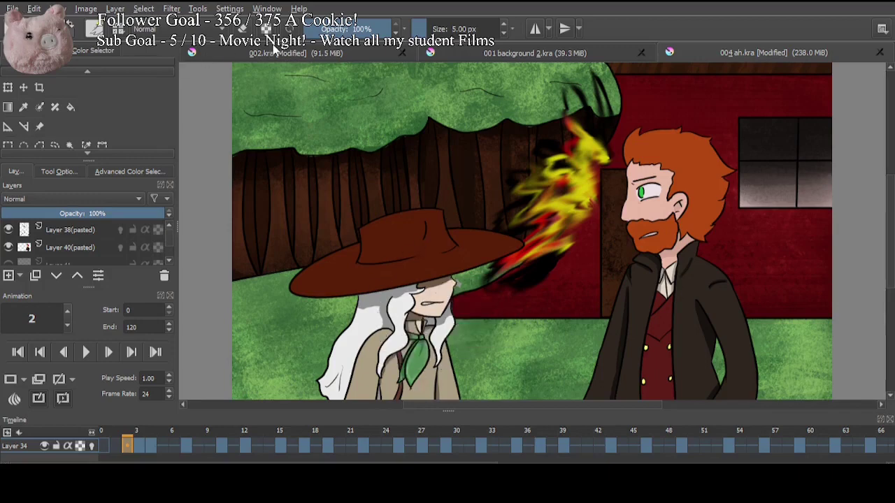
Step: Return to 002.kra, switch to the previous brush preset at 11.47 px, and go to frame 0 of the new layer
left_click(276, 52)
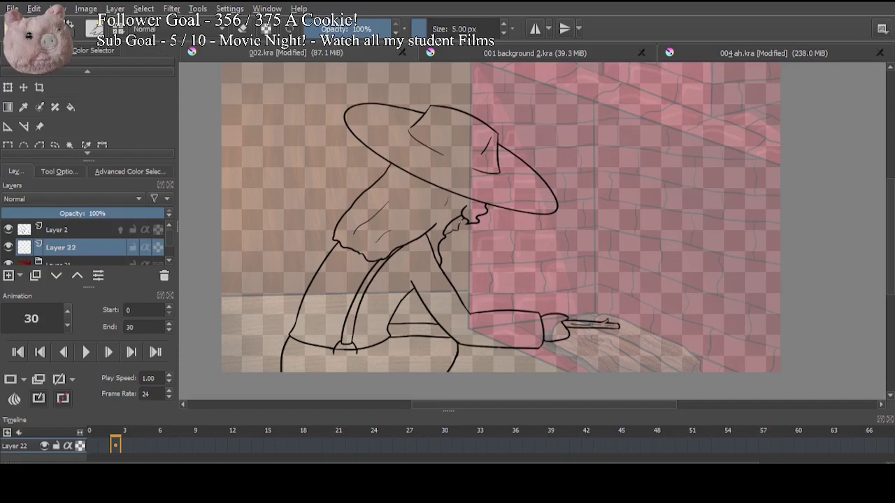
key("slash")
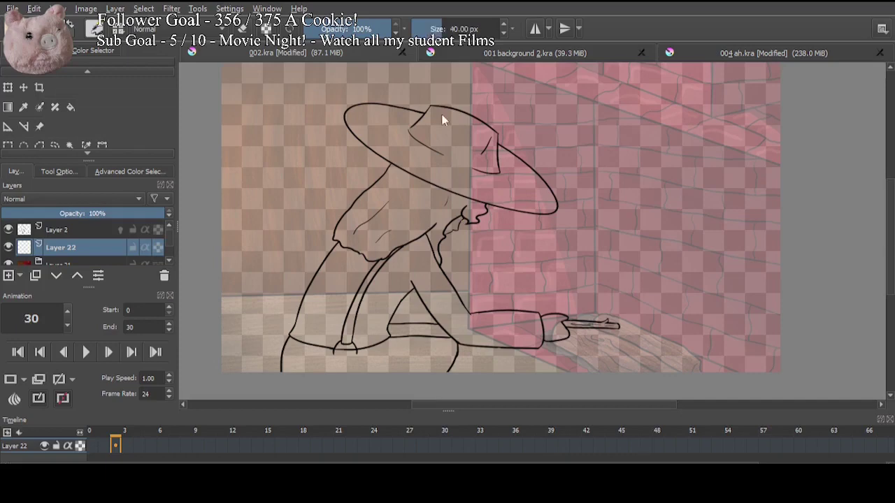
left_click_drag(430, 107, 410, 129)
key("ctrl+plus")
key("ctrl+plus")
key("ctrl+plus")
mouse_move(343, 197)
left_mouse_down()
mouse_move(524, 228)
mouse_move(532, 221)
left_mouse_up()
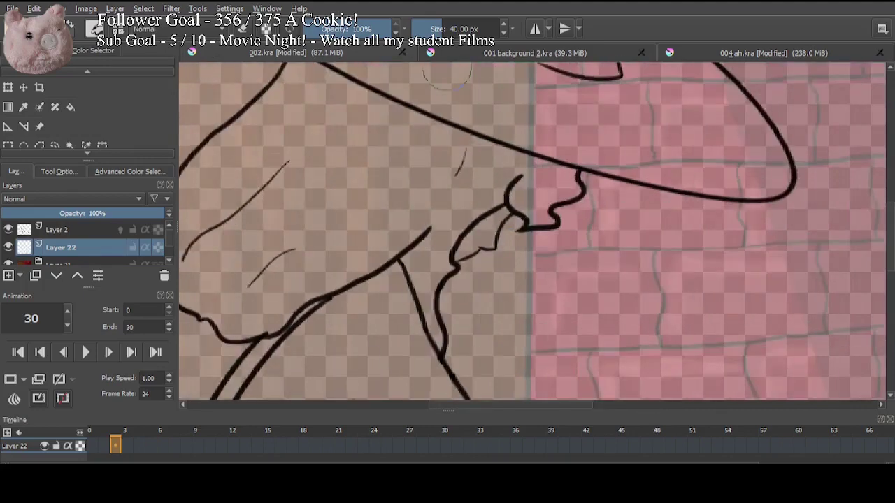
left_click(441, 28)
left_click_drag(442, 28, 429, 30)
key("ctrl+plus")
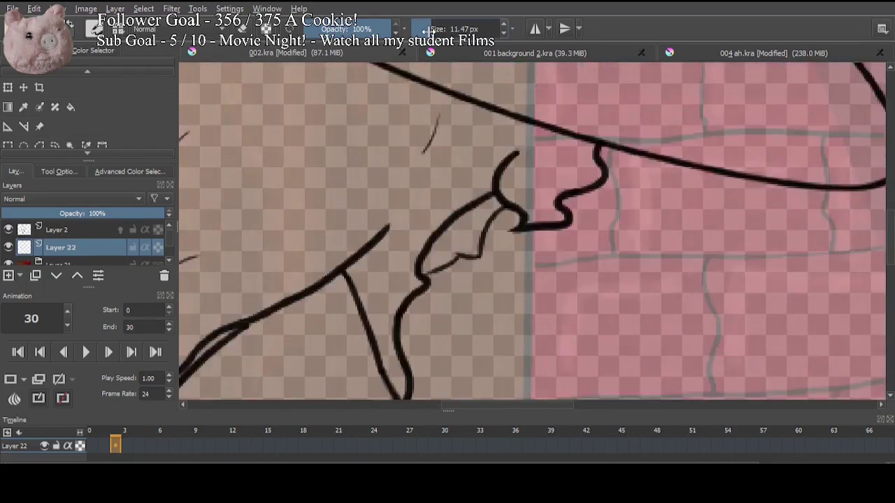
left_click(96, 435)
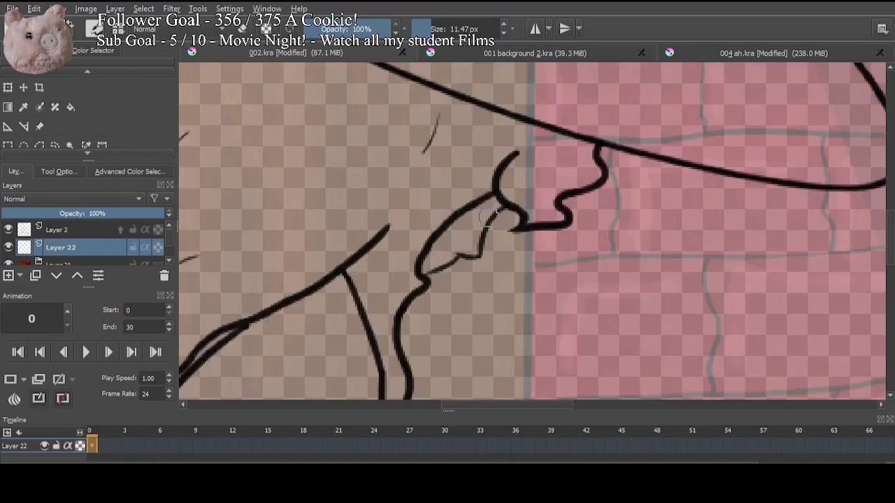
Step: Fill the neck with light skin colour and shade its upper part with the brown shadow colour sampled from the face in 004 ah.kra
mouse_move(495, 209)
left_mouse_down()
mouse_move(468, 218)
mouse_move(424, 270)
mouse_move(455, 244)
mouse_move(467, 249)
mouse_move(472, 230)
mouse_move(475, 250)
left_mouse_up()
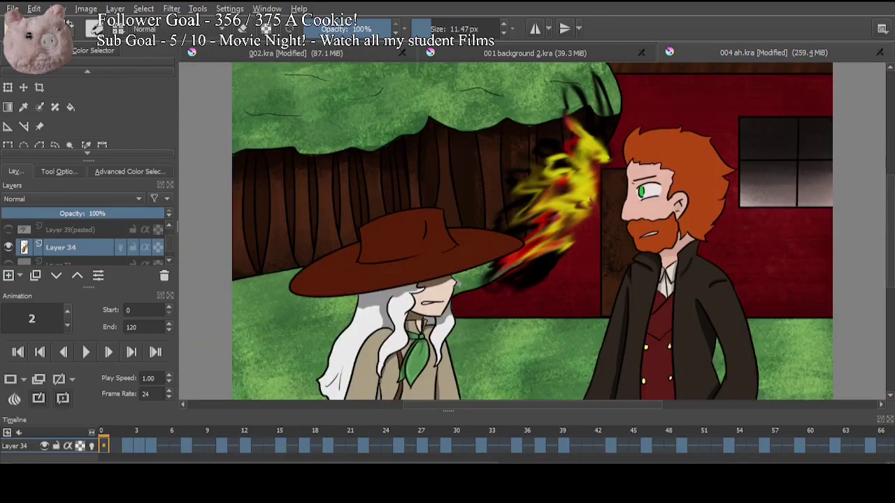
left_click(437, 286, "ctrl")
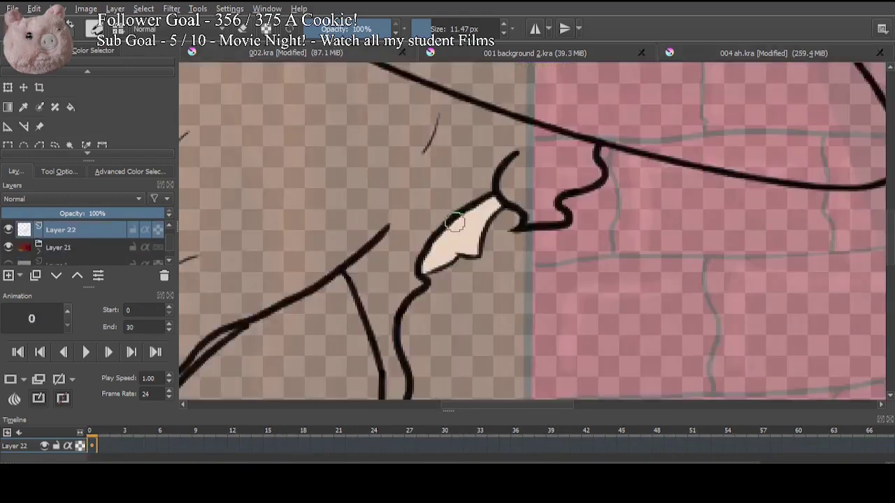
mouse_move(461, 223)
left_mouse_down()
mouse_move(485, 225)
mouse_move(500, 208)
mouse_move(491, 199)
mouse_move(460, 217)
mouse_move(485, 216)
mouse_move(475, 217)
mouse_move(496, 205)
mouse_move(473, 223)
mouse_move(499, 208)
mouse_move(488, 222)
mouse_move(449, 229)
left_mouse_up()
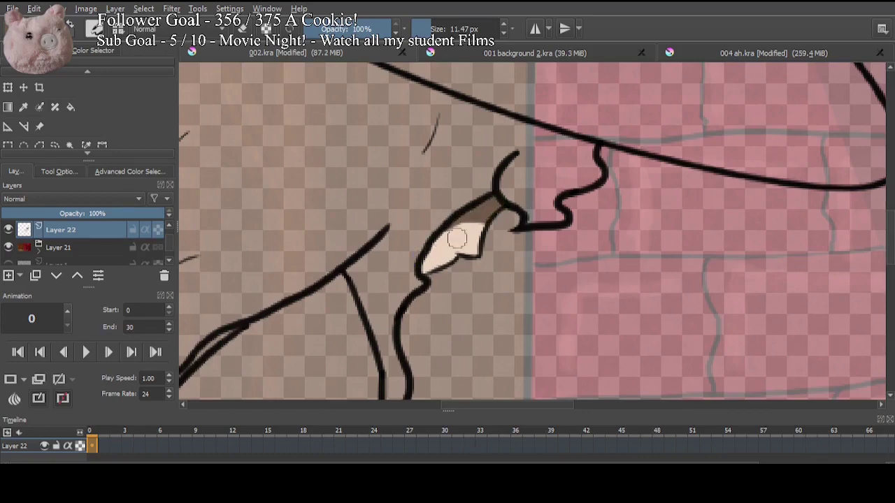
left_click_drag(468, 281, 707, 126)
Step: Sample the brown strap colour from 004 ah.kra and fill the whole strap of the character in 002.kra with it on Layer 22
left_click(720, 51)
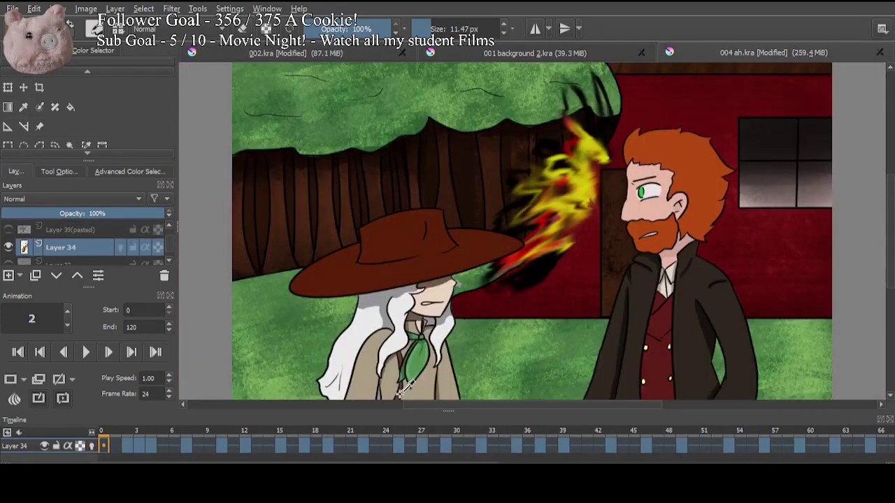
left_click(370, 55)
mouse_move(367, 286)
left_mouse_down()
mouse_move(391, 218)
mouse_move(366, 266)
left_mouse_up()
left_click_drag(396, 213, 361, 333)
mouse_move(542, 117)
left_mouse_down()
mouse_move(437, 203)
mouse_move(406, 243)
mouse_move(463, 213)
left_mouse_up()
left_click_drag(490, 161, 417, 286)
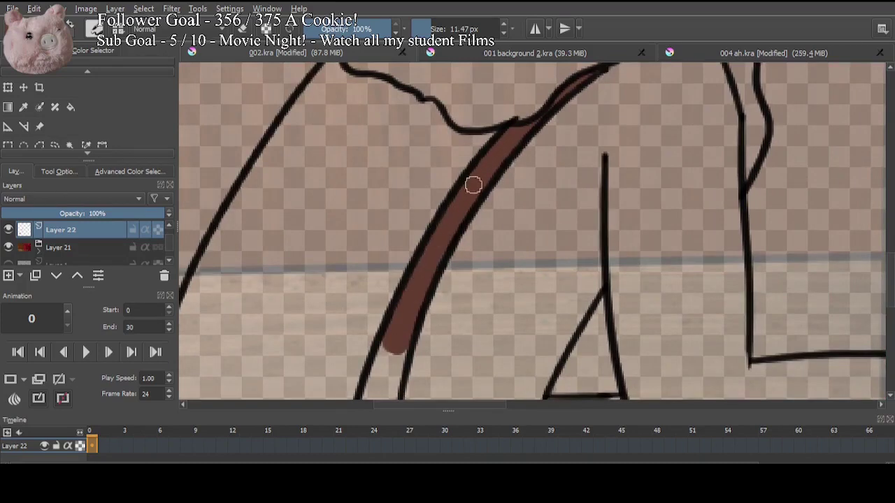
left_click_drag(389, 352, 485, 170)
mouse_move(492, 165)
left_mouse_down()
mouse_move(473, 214)
mouse_move(473, 288)
mouse_move(457, 258)
mouse_move(465, 266)
left_mouse_up()
mouse_move(583, 319)
left_mouse_down()
mouse_move(468, 273)
mouse_move(511, 317)
left_mouse_up()
mouse_move(518, 169)
left_mouse_down()
mouse_move(506, 218)
mouse_move(515, 241)
left_mouse_up()
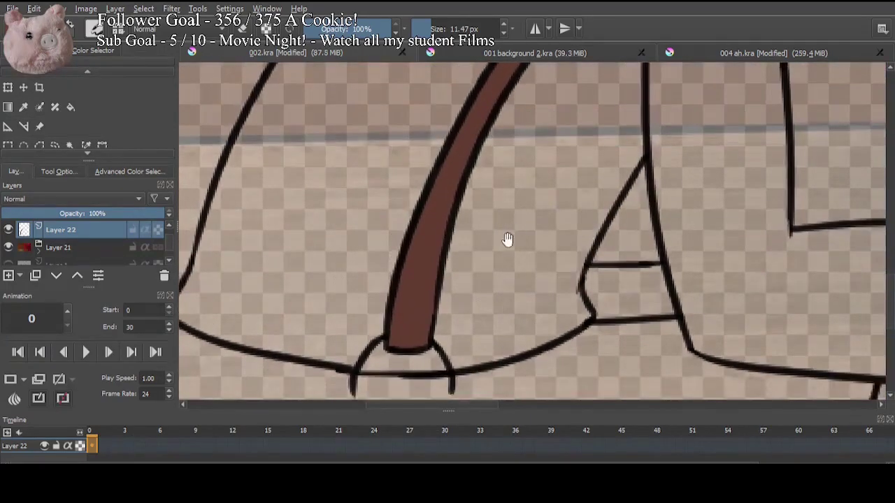
Step: Add a paint layer directly below Layer 22 and fill the shirt area between the strap and the arm with beige
left_click(8, 275)
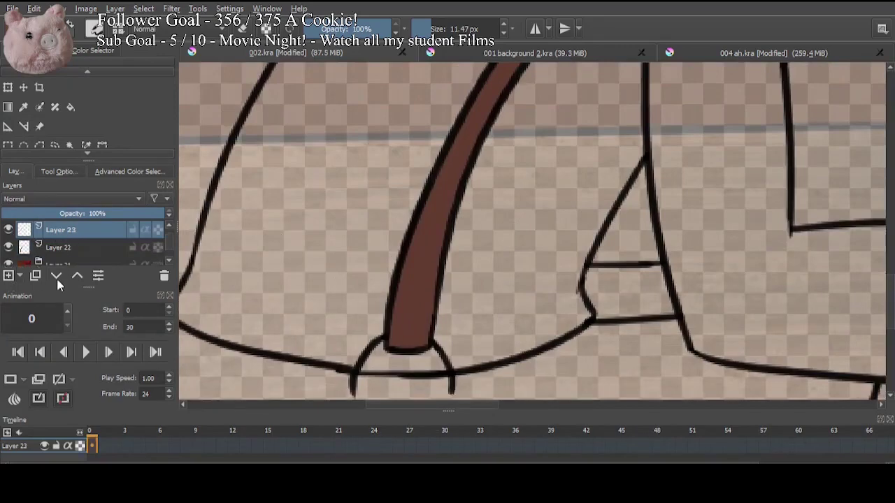
left_click(57, 276)
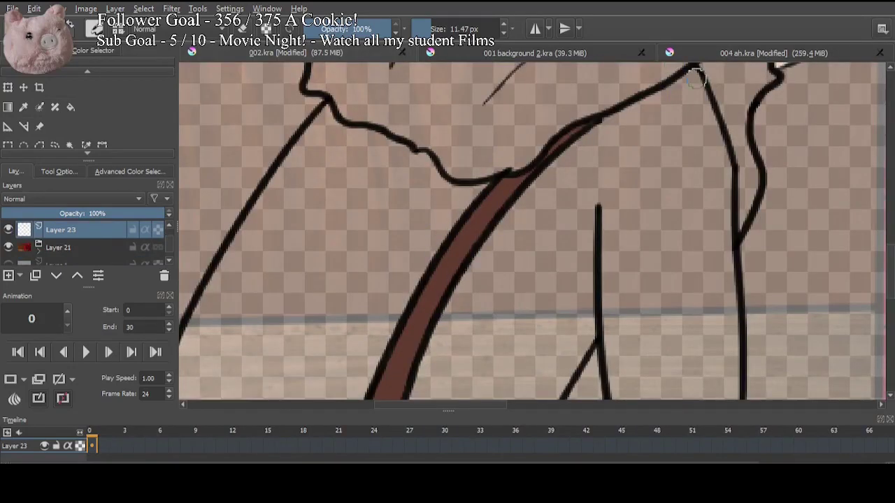
mouse_move(690, 78)
left_mouse_down()
mouse_move(704, 124)
mouse_move(691, 76)
mouse_move(492, 247)
mouse_move(447, 309)
mouse_move(455, 314)
mouse_move(553, 223)
left_mouse_up()
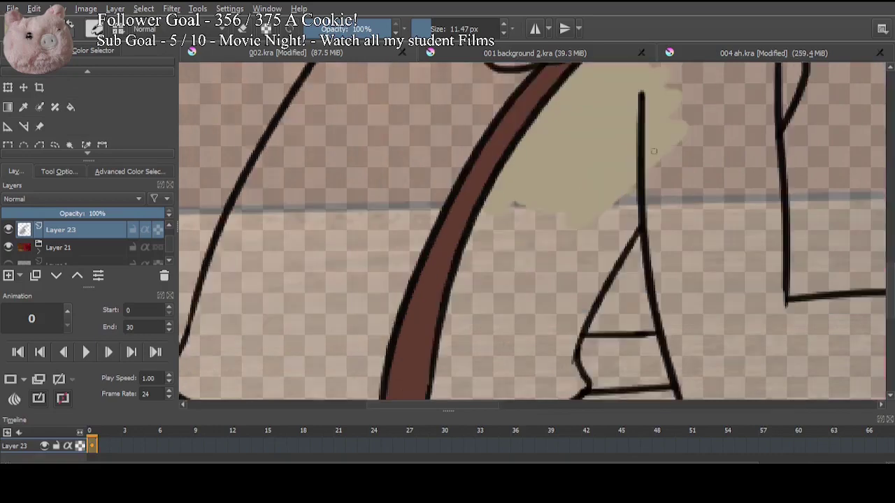
left_click_drag(665, 161, 601, 258)
left_click_drag(562, 322, 587, 239)
mouse_move(627, 190)
left_mouse_down()
mouse_move(652, 146)
mouse_move(601, 239)
mouse_move(609, 222)
mouse_move(590, 283)
mouse_move(605, 303)
mouse_move(547, 326)
mouse_move(438, 345)
mouse_move(479, 348)
mouse_move(395, 338)
mouse_move(545, 126)
mouse_move(523, 126)
mouse_move(462, 281)
mouse_move(492, 260)
left_mouse_up()
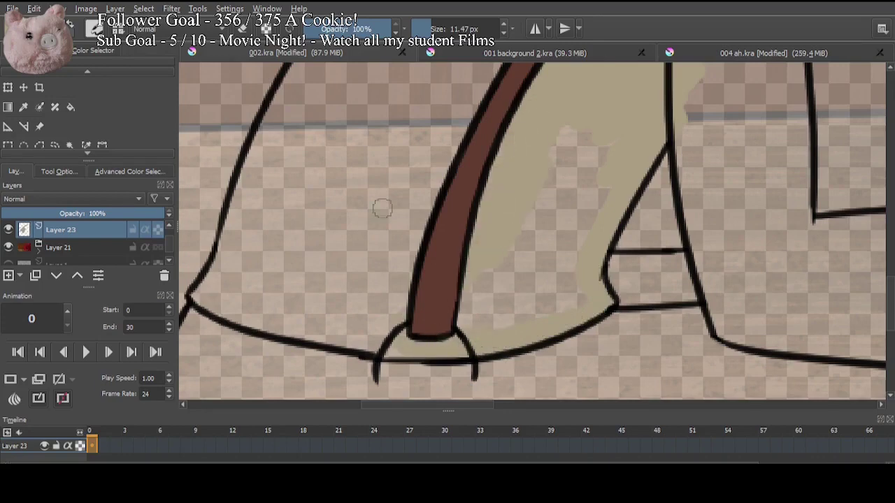
left_click(78, 248)
left_click(94, 233)
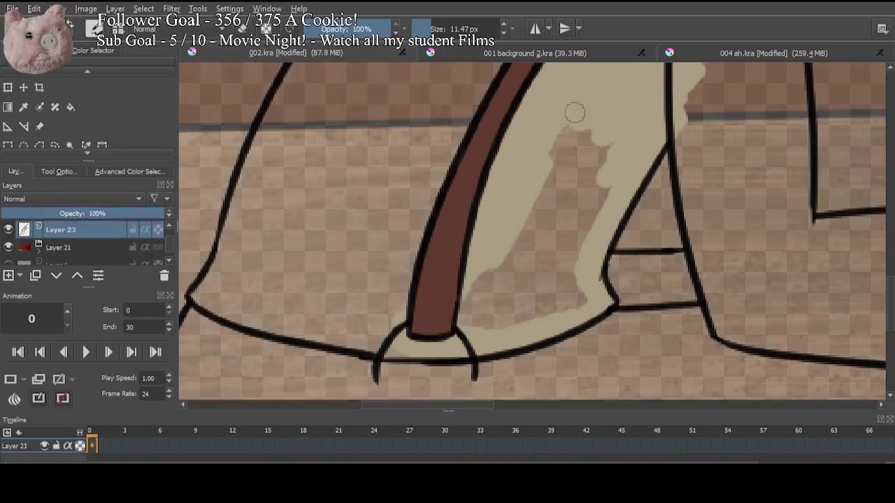
mouse_move(542, 199)
left_mouse_down()
mouse_move(588, 98)
mouse_move(595, 119)
mouse_move(571, 203)
mouse_move(584, 296)
mouse_move(542, 197)
mouse_move(562, 308)
mouse_move(717, 294)
left_mouse_up()
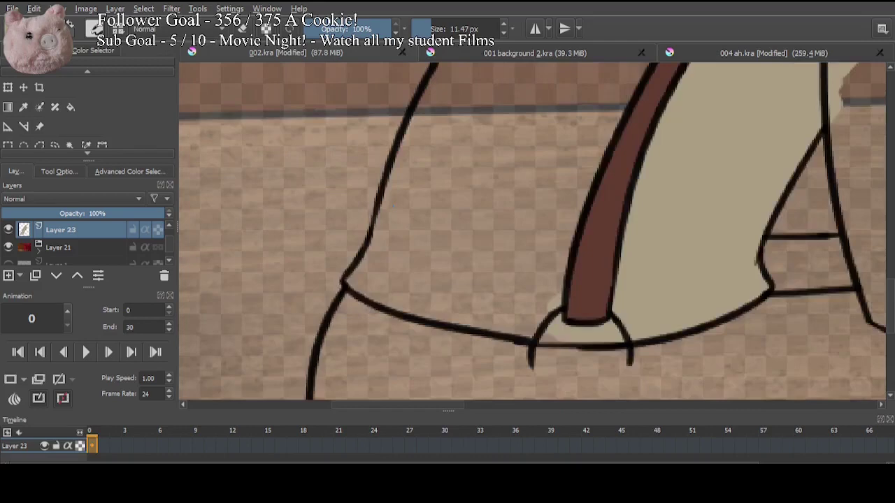
Step: Fill the back of the shirt behind the strap with beige, from the hem up to the hair
mouse_move(393, 205)
left_mouse_down()
mouse_move(360, 274)
mouse_move(375, 288)
mouse_move(437, 316)
mouse_move(556, 335)
mouse_move(525, 226)
mouse_move(634, 189)
mouse_move(570, 125)
mouse_move(541, 312)
left_mouse_up()
mouse_move(655, 170)
left_mouse_down()
mouse_move(604, 176)
mouse_move(582, 147)
left_mouse_up()
mouse_move(492, 107)
left_mouse_down()
mouse_move(446, 178)
mouse_move(503, 116)
mouse_move(539, 129)
mouse_move(549, 139)
mouse_move(538, 139)
mouse_move(591, 185)
mouse_move(585, 180)
mouse_move(609, 185)
mouse_move(555, 187)
mouse_move(493, 167)
mouse_move(529, 149)
mouse_move(508, 140)
mouse_move(472, 157)
mouse_move(468, 173)
mouse_move(490, 153)
mouse_move(421, 309)
mouse_move(563, 208)
mouse_move(566, 139)
left_mouse_up()
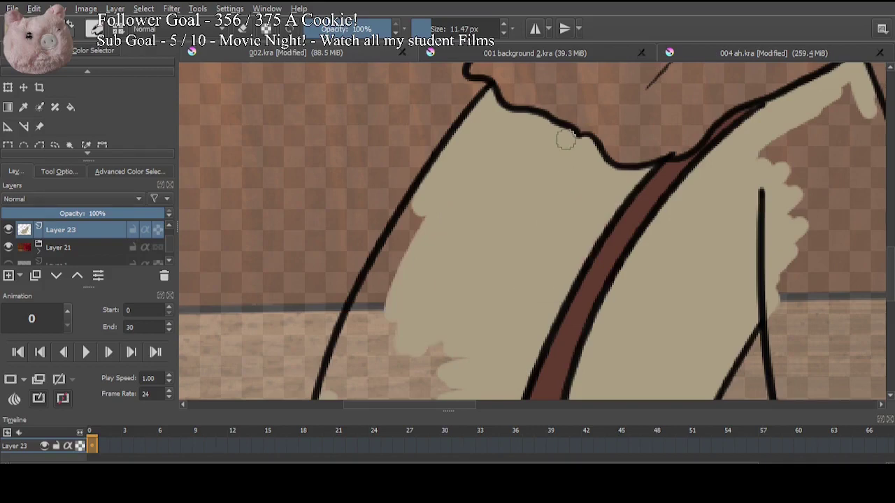
mouse_move(402, 216)
left_mouse_down()
mouse_move(547, 156)
mouse_move(481, 290)
mouse_move(538, 328)
mouse_move(604, 296)
mouse_move(645, 207)
mouse_move(639, 215)
left_mouse_up()
mouse_move(629, 256)
left_mouse_down()
mouse_move(639, 242)
mouse_move(601, 241)
mouse_move(592, 281)
mouse_move(591, 218)
mouse_move(558, 264)
mouse_move(572, 192)
left_mouse_up()
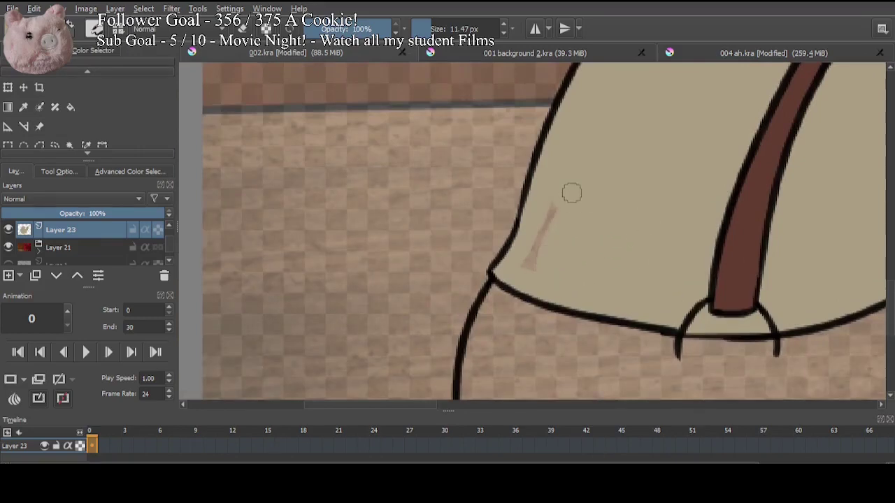
Step: Fill the shoulder, upper arm and forearm sleeve with the same beige up to the cuff
left_click_drag(668, 178, 650, 176)
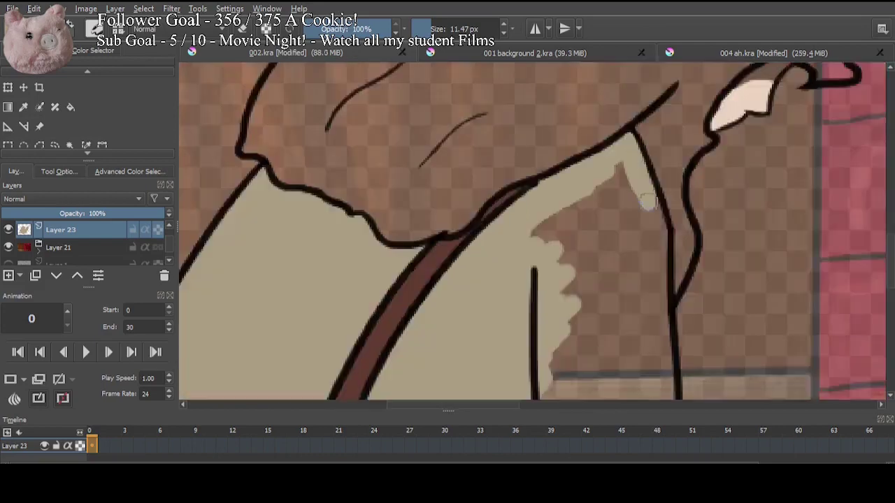
mouse_move(648, 204)
left_mouse_down()
mouse_move(664, 236)
mouse_move(656, 269)
mouse_move(615, 168)
mouse_move(561, 274)
left_mouse_up()
left_click_drag(539, 240, 545, 216)
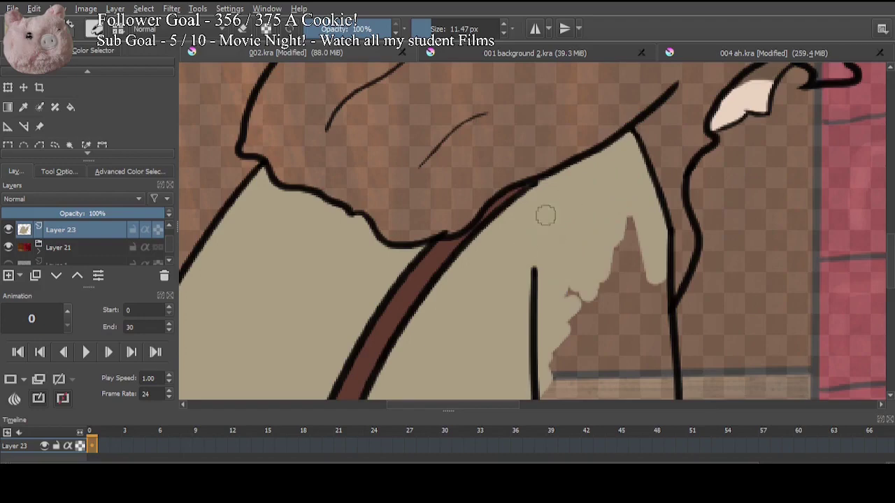
left_click_drag(587, 306, 581, 228)
mouse_move(557, 269)
left_mouse_down()
mouse_move(554, 333)
mouse_move(542, 316)
mouse_move(559, 237)
mouse_move(572, 298)
mouse_move(639, 236)
mouse_move(649, 202)
mouse_move(657, 308)
mouse_move(650, 214)
mouse_move(667, 310)
mouse_move(640, 146)
mouse_move(516, 168)
left_mouse_up()
mouse_move(428, 213)
left_mouse_down()
mouse_move(426, 300)
mouse_move(448, 353)
mouse_move(419, 223)
mouse_move(447, 202)
mouse_move(483, 282)
mouse_move(503, 253)
mouse_move(519, 271)
mouse_move(524, 253)
mouse_move(527, 267)
mouse_move(470, 257)
mouse_move(565, 244)
mouse_move(539, 231)
mouse_move(499, 235)
mouse_move(689, 243)
mouse_move(661, 237)
mouse_move(731, 293)
mouse_move(728, 373)
mouse_move(432, 349)
mouse_move(455, 344)
mouse_move(444, 320)
mouse_move(547, 275)
mouse_move(491, 260)
mouse_move(692, 252)
mouse_move(653, 267)
mouse_move(705, 283)
mouse_move(724, 328)
mouse_move(685, 349)
mouse_move(692, 362)
mouse_move(585, 359)
mouse_move(450, 236)
left_mouse_up()
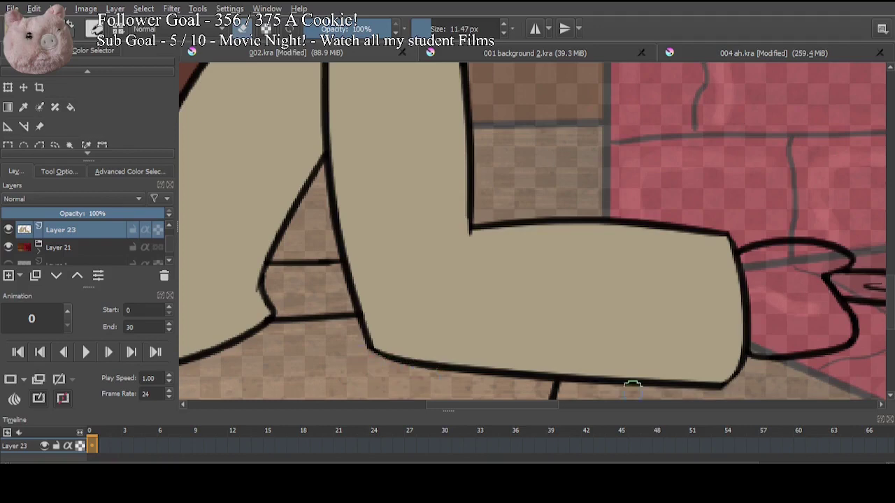
Step: With Layer 23's alpha locked, shade the shirt along the edge of the hair and collar with a grey-brown shadow colour
left_click_drag(450, 112, 502, 363)
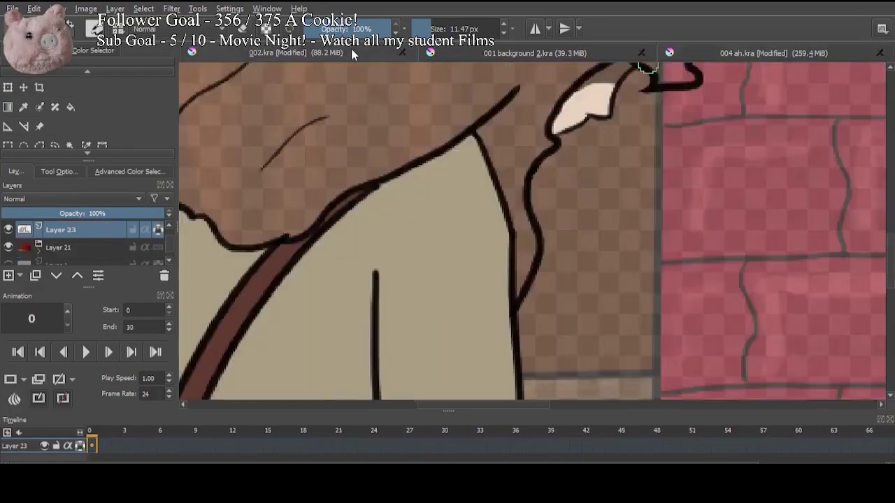
mouse_move(413, 188)
left_mouse_down()
mouse_move(433, 213)
mouse_move(453, 217)
left_mouse_up()
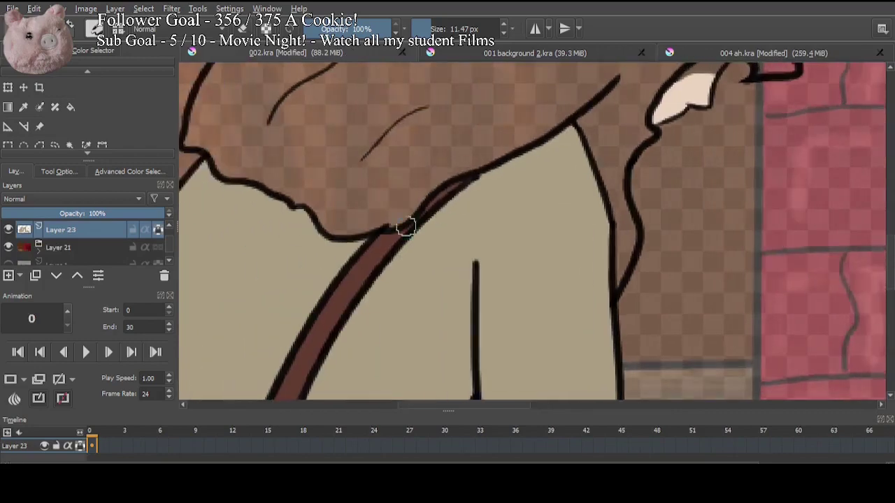
mouse_move(386, 263)
left_mouse_down()
mouse_move(548, 156)
mouse_move(607, 142)
left_mouse_up()
mouse_move(441, 205)
left_mouse_down()
mouse_move(504, 169)
mouse_move(419, 216)
mouse_move(593, 125)
left_mouse_up()
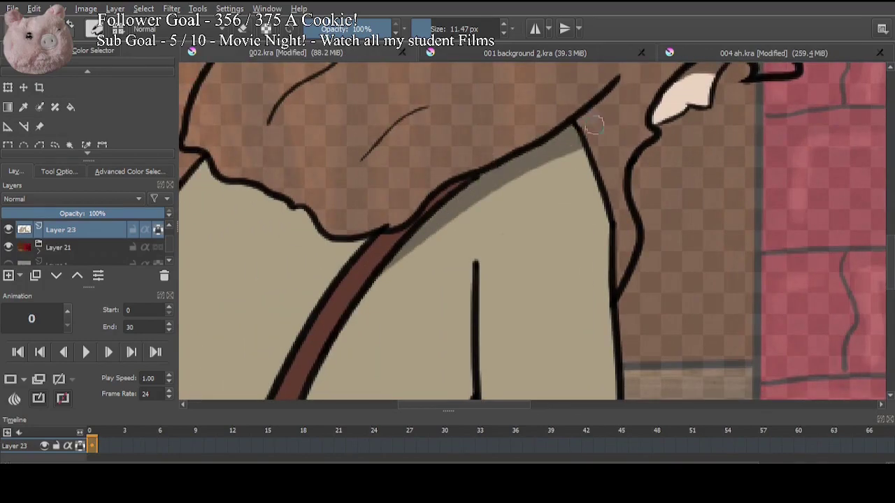
left_click_drag(317, 204, 459, 239)
mouse_move(331, 206)
left_mouse_down()
mouse_move(393, 237)
mouse_move(439, 278)
mouse_move(500, 286)
mouse_move(522, 273)
mouse_move(460, 273)
mouse_move(445, 267)
mouse_move(451, 257)
mouse_move(424, 241)
mouse_move(418, 248)
mouse_move(419, 174)
left_mouse_up()
Step: Shade the shirt folds with grey-brown beside the arm line, under the strap's end, at the waist crease and inside the elbow
mouse_move(438, 305)
left_mouse_down()
mouse_move(414, 237)
mouse_move(372, 253)
left_mouse_up()
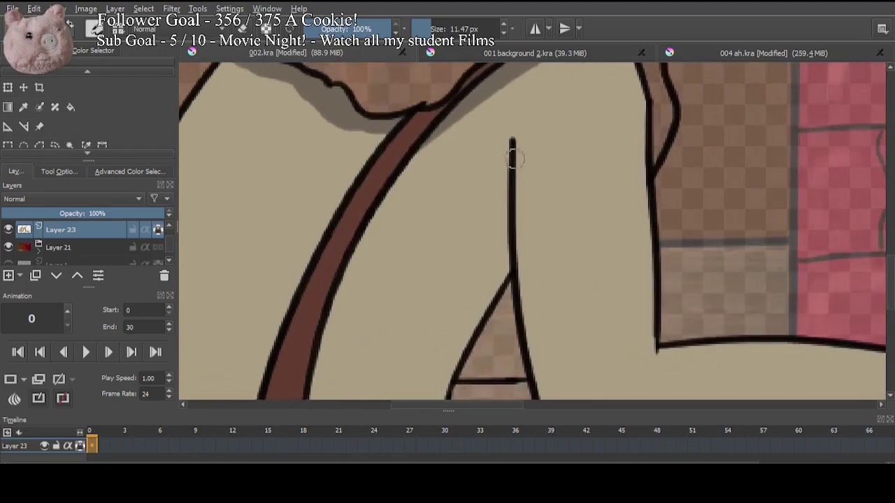
left_click_drag(510, 143, 473, 334)
mouse_move(470, 401)
left_mouse_down()
mouse_move(515, 140)
mouse_move(513, 226)
left_mouse_up()
left_click_drag(283, 355, 325, 355)
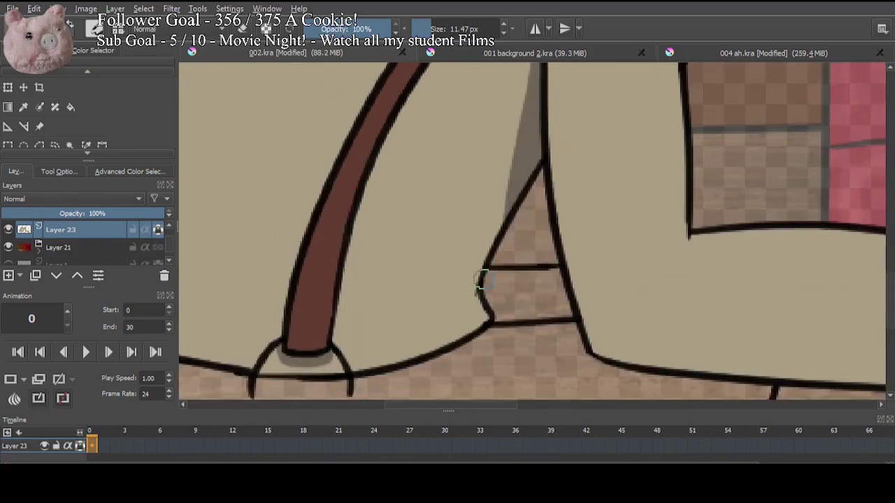
left_click_drag(482, 282, 455, 319)
left_click_drag(552, 304, 357, 320)
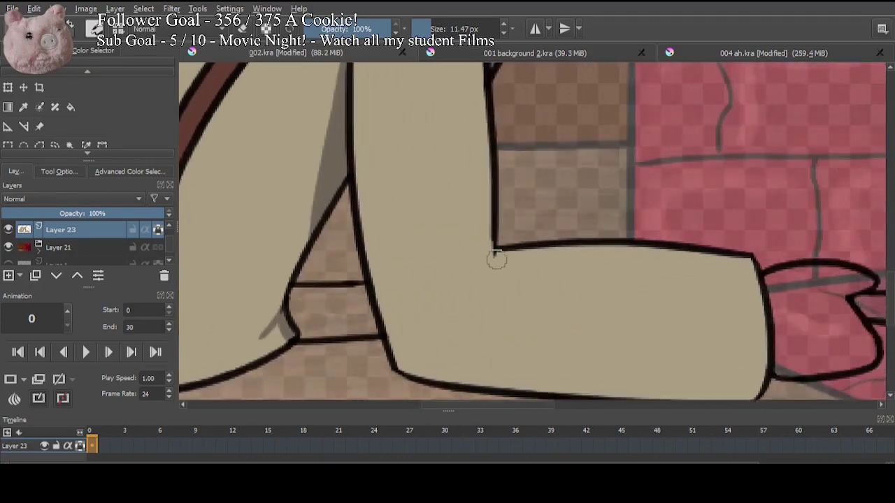
left_click_drag(496, 262, 519, 251)
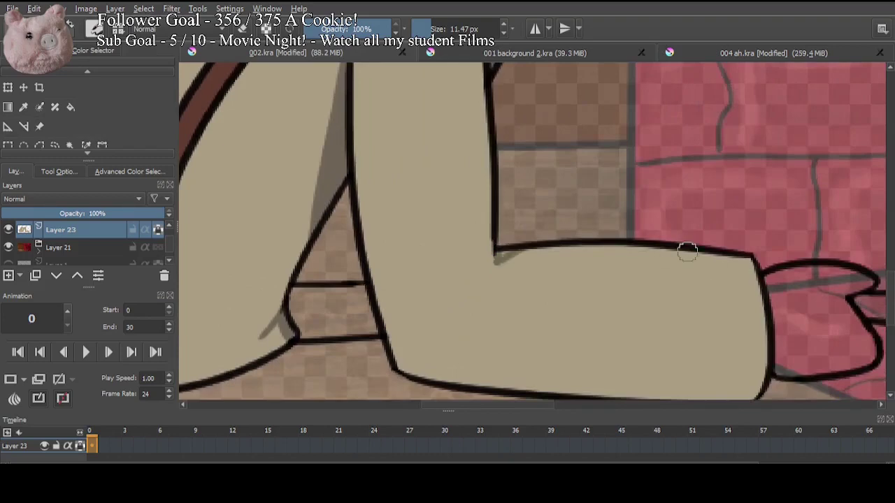
Step: Try to shade the underside of the forearm sleeve near the cuff with the shadow colour
left_click_drag(687, 251, 670, 167)
left_click_drag(743, 305, 517, 307)
key("ctrl+z")
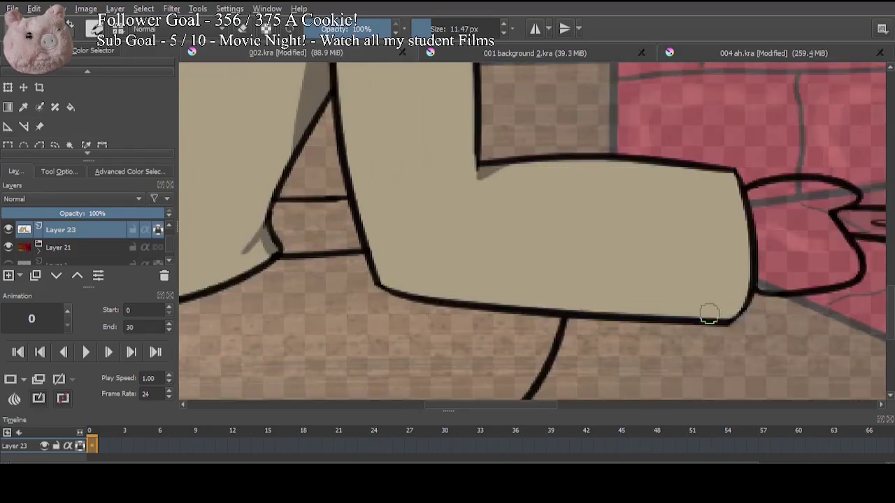
left_click_drag(748, 299, 693, 315)
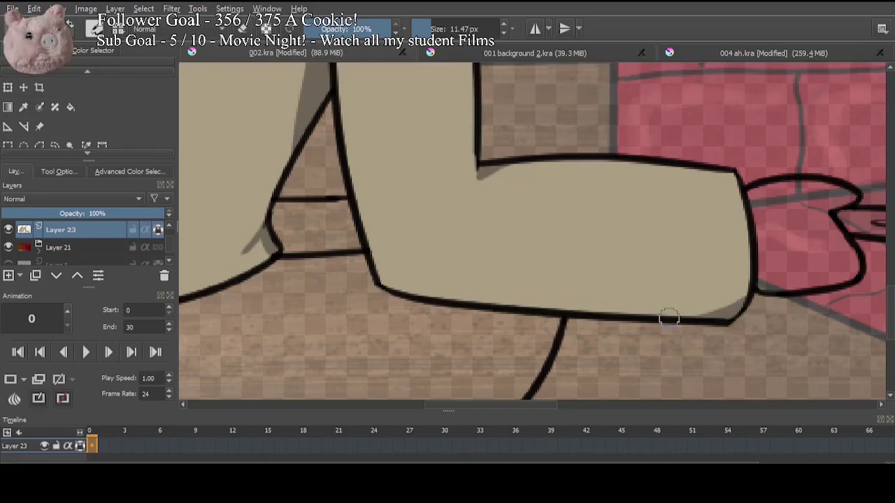
key("ctrl+z")
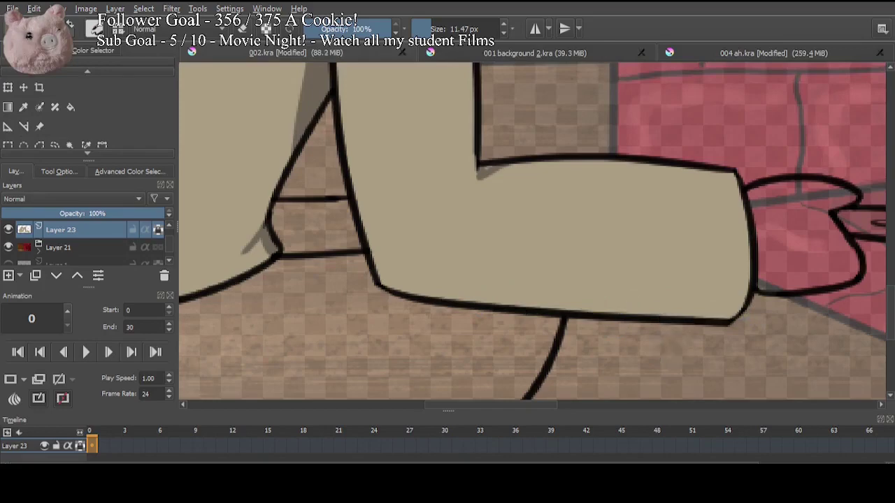
Step: Add a paint layer below Layer 23 for the hair and sample the white hair colour from 004 ah.kra
mouse_move(492, 175)
left_mouse_down()
mouse_move(438, 295)
mouse_move(528, 355)
mouse_move(538, 284)
mouse_move(468, 332)
left_mouse_up()
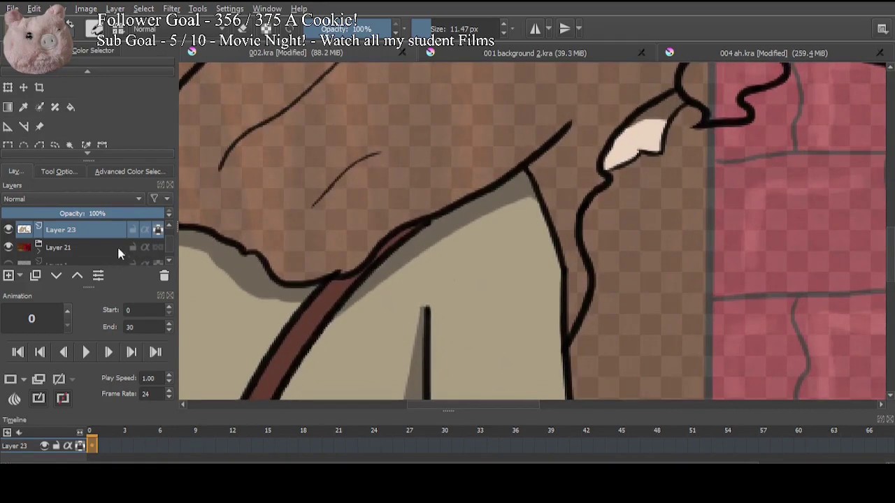
left_click(11, 277)
left_click(736, 55)
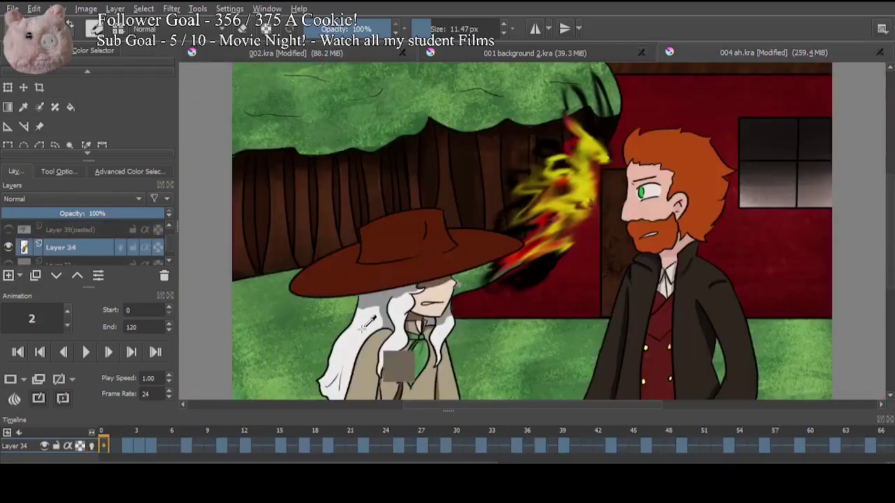
left_click(378, 55)
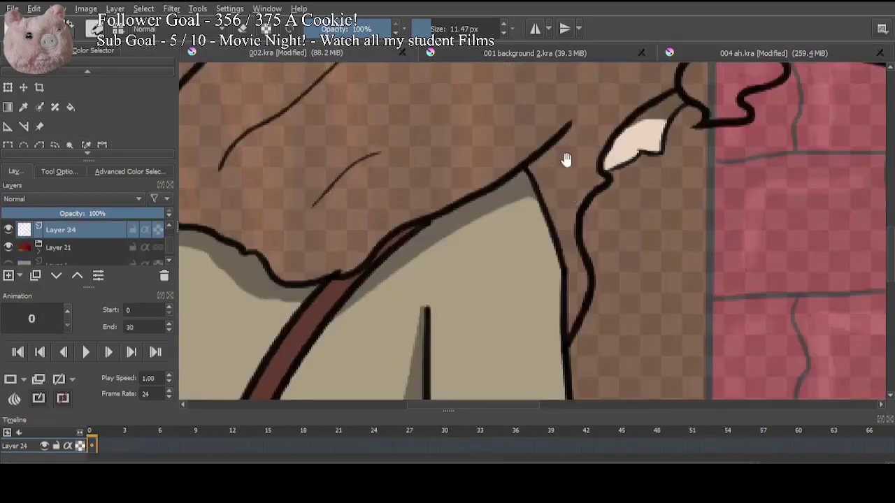
Step: Paint the front hair lock by the face and the strip of hair along the hat brim white
mouse_move(565, 160)
left_mouse_down()
mouse_move(523, 298)
mouse_move(471, 358)
mouse_move(445, 359)
left_mouse_up()
mouse_move(665, 258)
left_mouse_down()
mouse_move(677, 256)
mouse_move(684, 282)
mouse_move(636, 302)
mouse_move(633, 316)
mouse_move(646, 322)
mouse_move(594, 278)
mouse_move(662, 272)
mouse_move(605, 241)
mouse_move(423, 178)
left_mouse_up()
left_click_drag(427, 198, 469, 222)
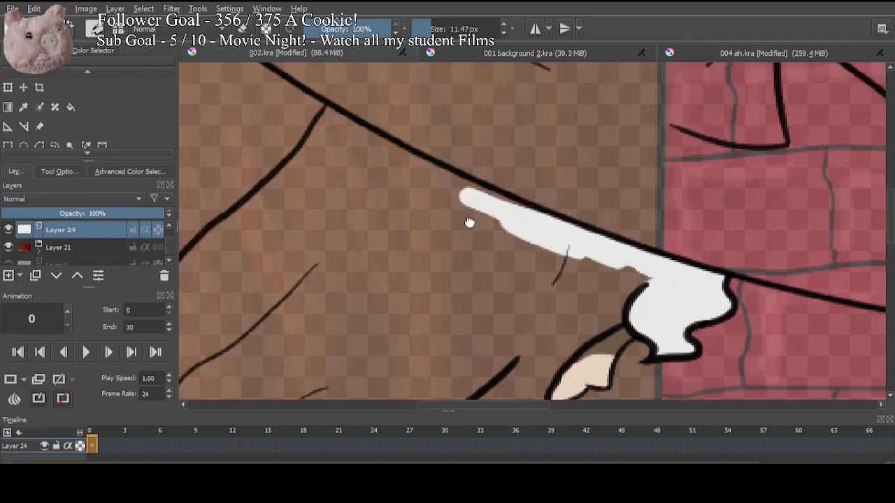
scroll(469, 222, "down", 3)
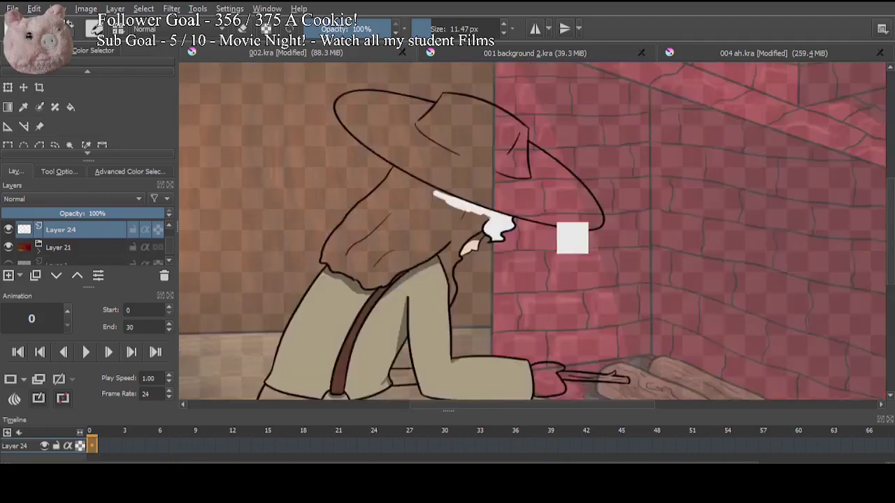
scroll(572, 238, "up", 3)
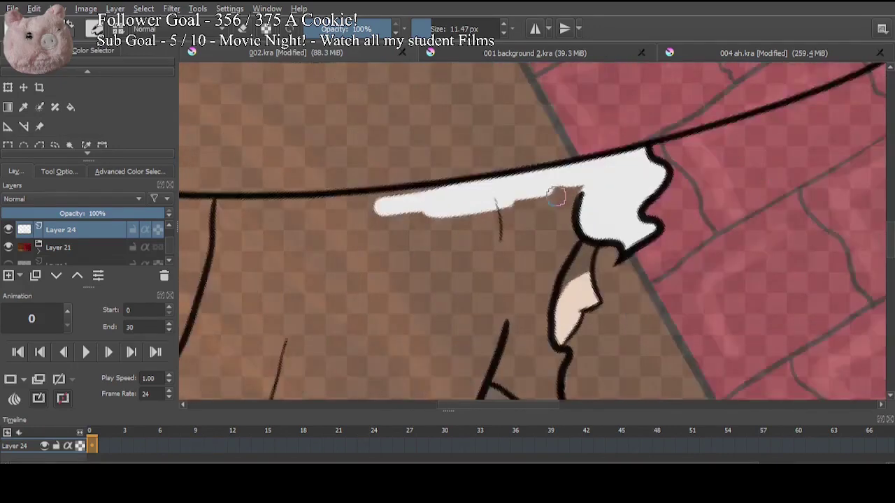
key("4")
left_click_drag(556, 197, 691, 158)
mouse_move(369, 246)
left_mouse_down()
mouse_move(356, 246)
mouse_move(370, 311)
mouse_move(388, 239)
mouse_move(580, 178)
left_mouse_up()
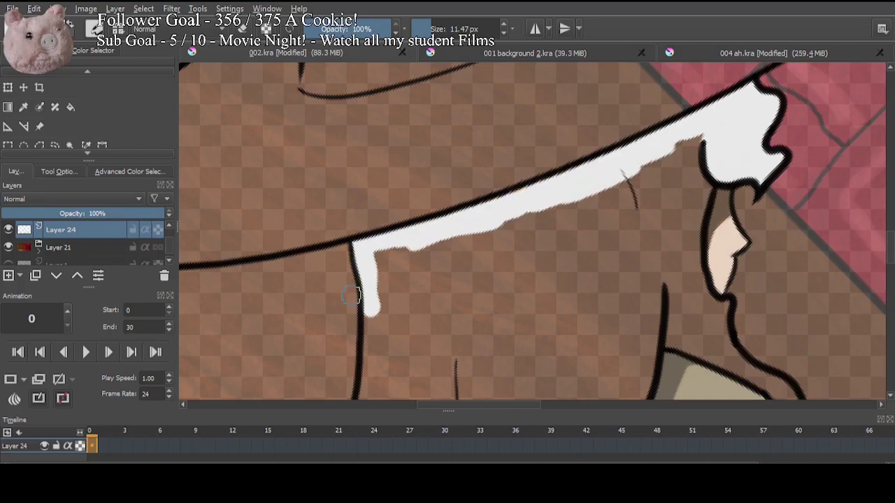
Step: Paint the upper half of the hair white on Layer 24, from the hat brim down to the shoulder and beside the face
mouse_move(683, 155)
left_mouse_down()
mouse_move(622, 151)
mouse_move(636, 300)
mouse_move(566, 201)
mouse_move(485, 219)
mouse_move(462, 309)
mouse_move(591, 280)
left_mouse_up()
mouse_move(394, 277)
left_mouse_down()
mouse_move(495, 212)
mouse_move(420, 292)
mouse_move(549, 326)
mouse_move(653, 207)
mouse_move(685, 335)
left_mouse_up()
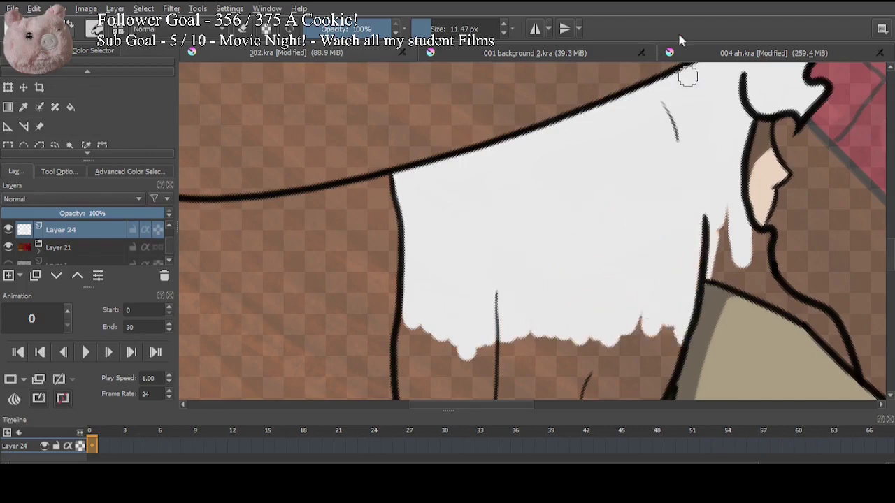
mouse_move(725, 243)
left_mouse_down()
mouse_move(719, 224)
mouse_move(741, 247)
left_mouse_up()
mouse_move(639, 315)
left_mouse_down()
mouse_move(602, 153)
mouse_move(622, 159)
left_mouse_up()
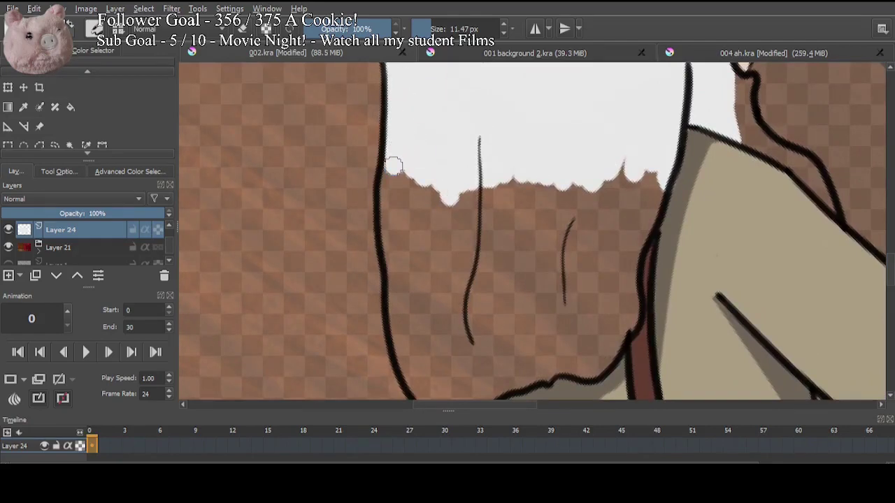
Step: Fill the lower half of the hair white down to its ragged lower edge over the shirt and strap
mouse_move(391, 168)
left_mouse_down()
mouse_move(395, 260)
mouse_move(419, 259)
mouse_move(433, 193)
mouse_move(552, 209)
mouse_move(544, 323)
left_mouse_up()
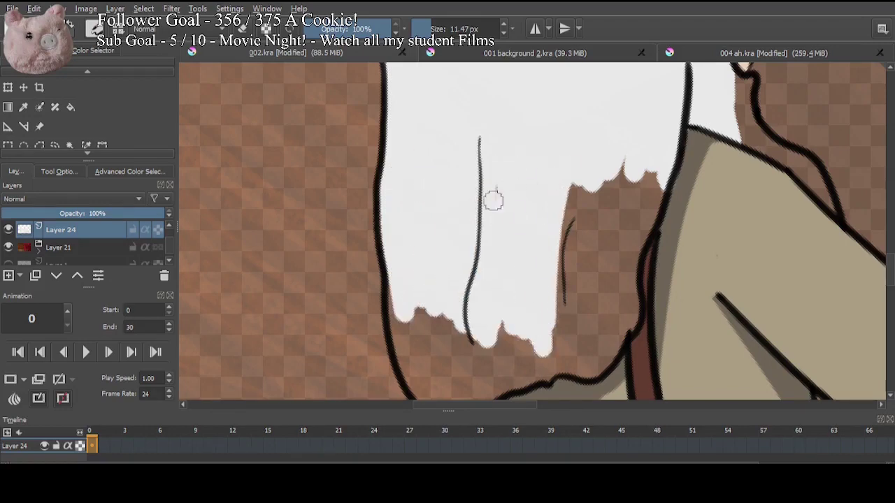
mouse_move(492, 198)
left_mouse_down()
mouse_move(570, 163)
mouse_move(587, 174)
mouse_move(629, 154)
mouse_move(648, 162)
mouse_move(650, 203)
left_mouse_up()
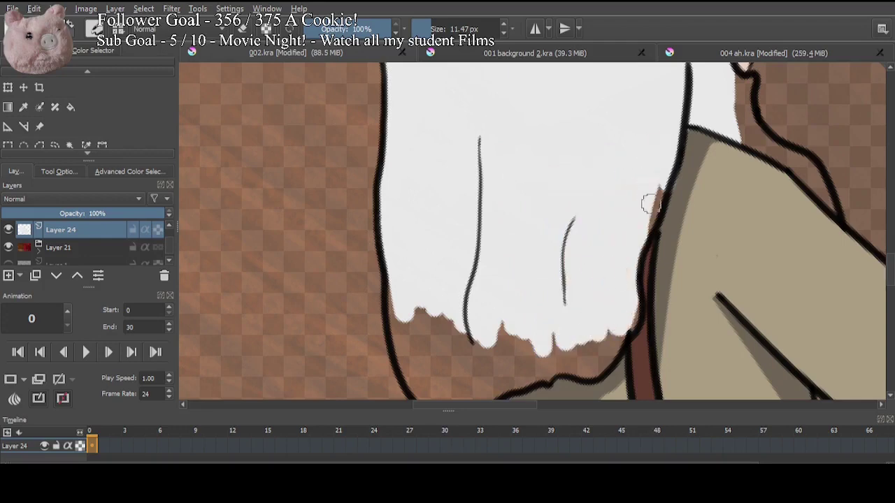
scroll(594, 281, "down", 3)
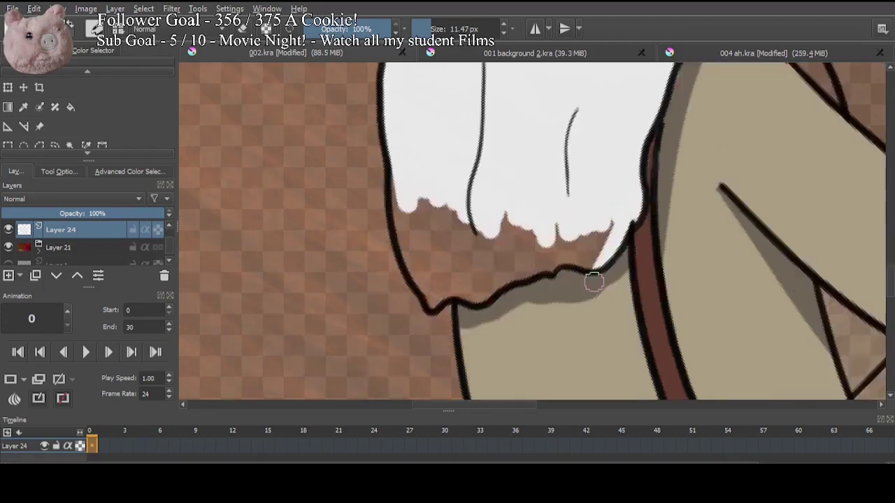
left_click_drag(593, 281, 540, 241)
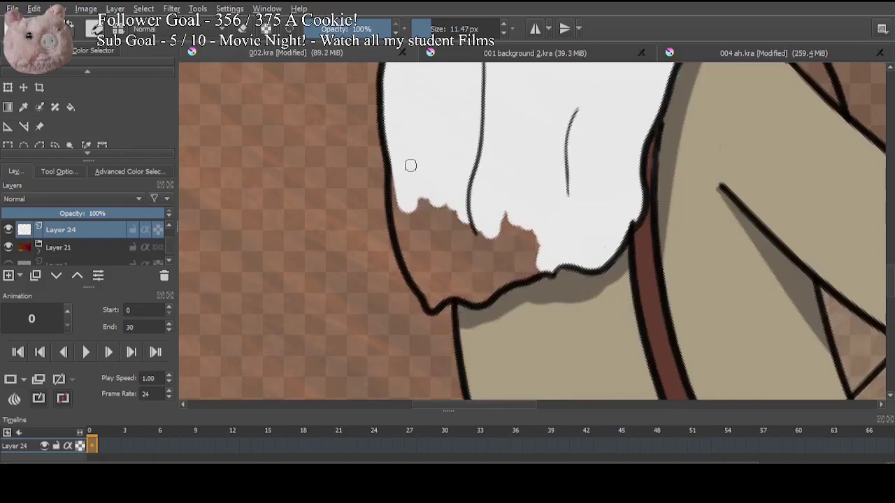
mouse_move(410, 165)
left_mouse_down()
mouse_move(406, 244)
mouse_move(441, 297)
mouse_move(544, 256)
mouse_move(459, 255)
mouse_move(428, 224)
left_mouse_up()
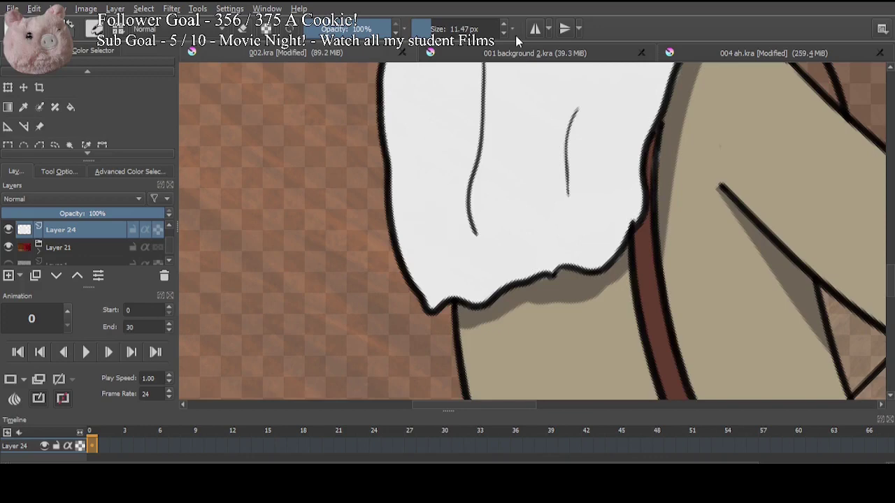
Step: Resample the white hair colour and fill the thin lock below the face in front of the shirt down to its tip
left_click_drag(661, 168, 615, 220)
left_click(594, 303, "ctrl")
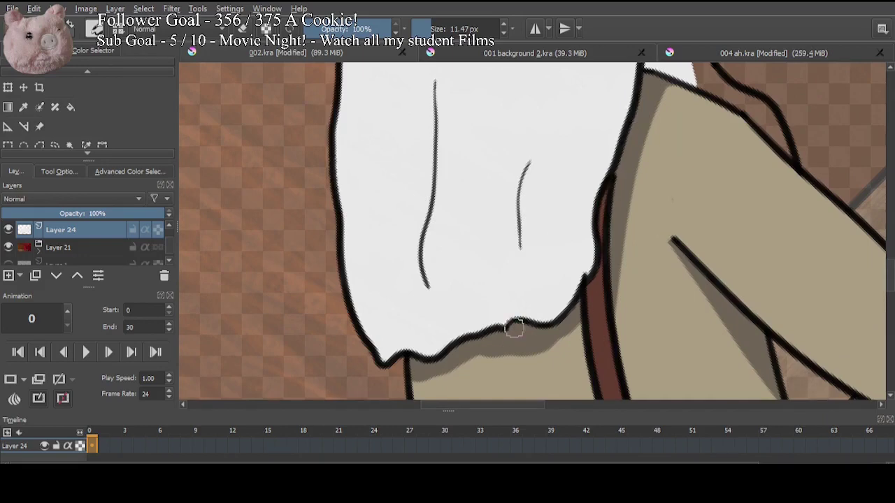
left_click_drag(659, 128, 488, 315)
left_click(484, 143, "ctrl")
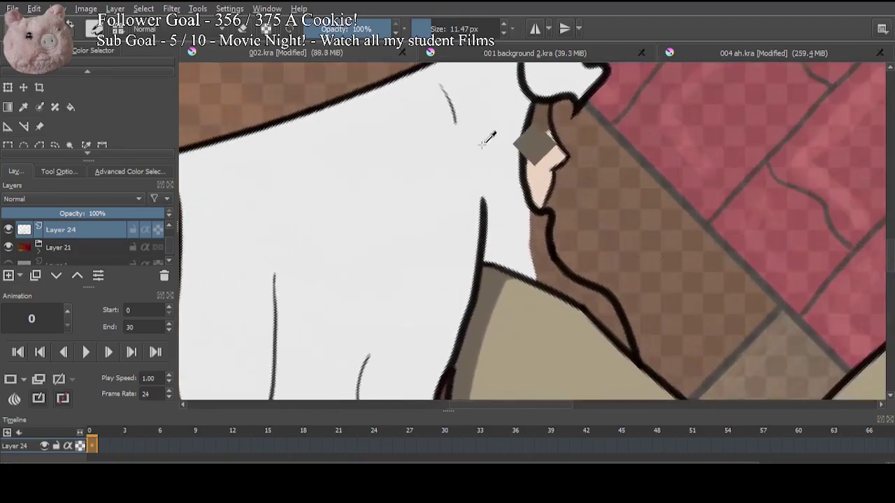
mouse_move(524, 220)
left_mouse_down()
mouse_move(520, 204)
mouse_move(540, 216)
mouse_move(535, 261)
mouse_move(543, 250)
mouse_move(546, 271)
left_mouse_up()
key("5")
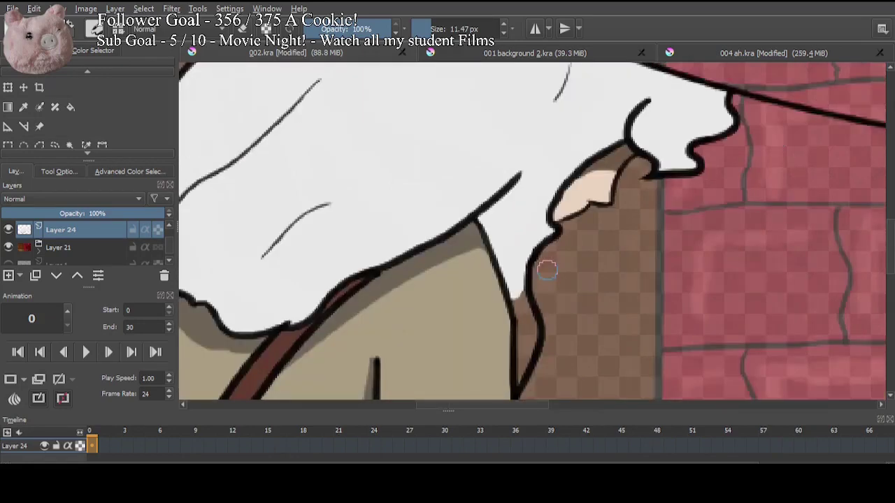
scroll(516, 224, "down", 2)
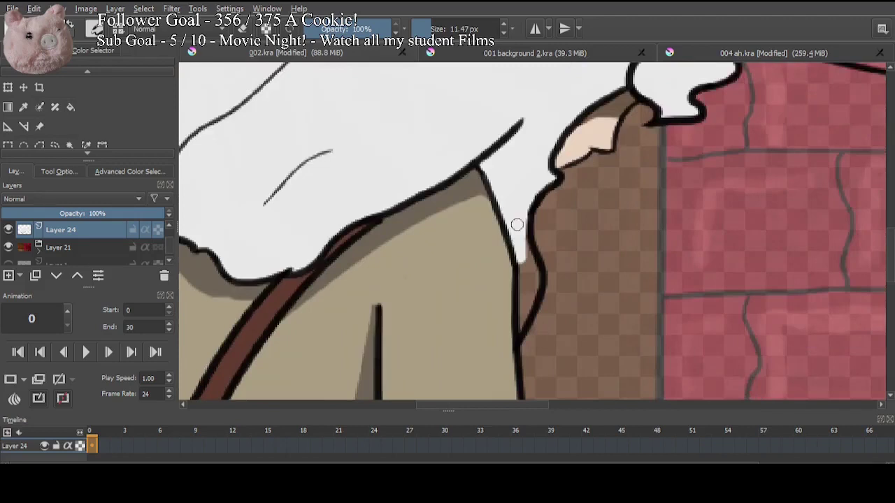
left_click_drag(517, 225, 524, 321)
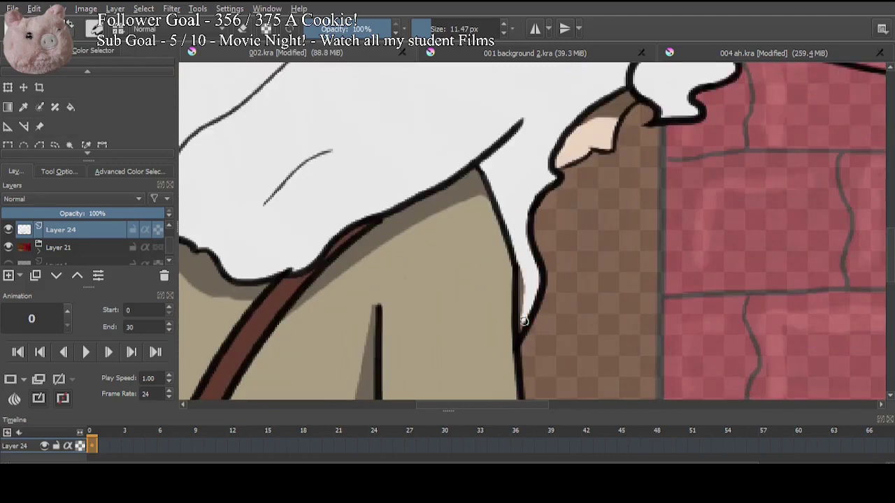
left_click_drag(525, 269, 521, 330)
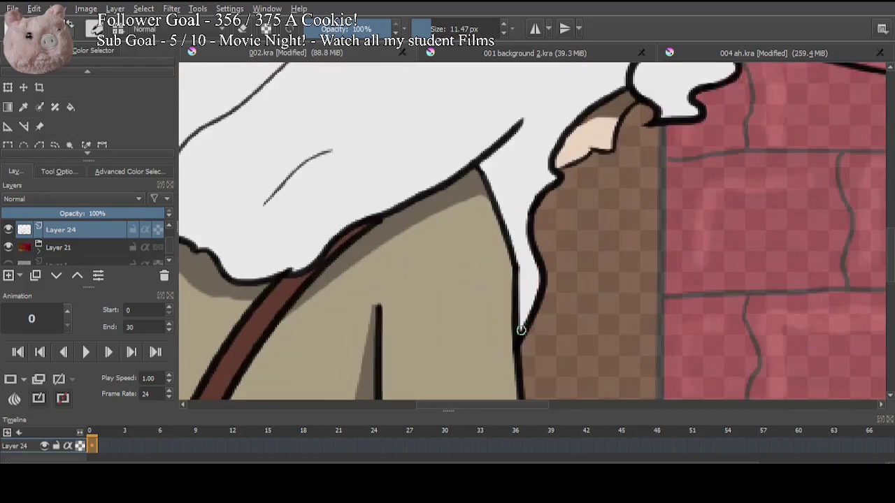
Step: Lock Layer 24's alpha and shade the hair grey beneath the hat brim and on the front lock beside the shirt
left_click_drag(481, 132, 504, 270)
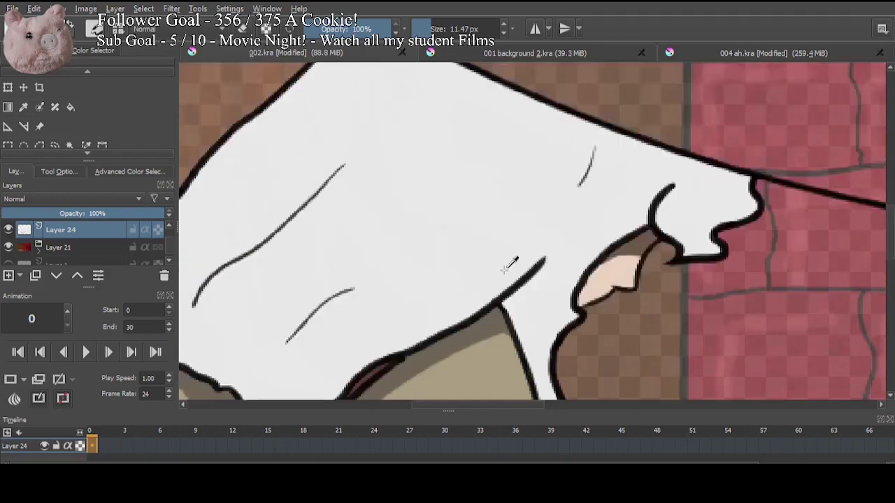
key("ctrl+minus")
key("ctrl+minus")
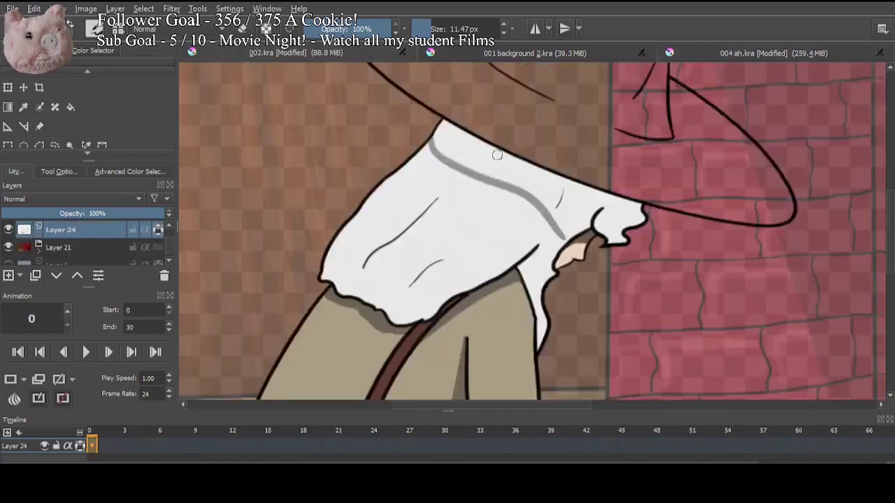
left_click_drag(440, 150, 616, 224)
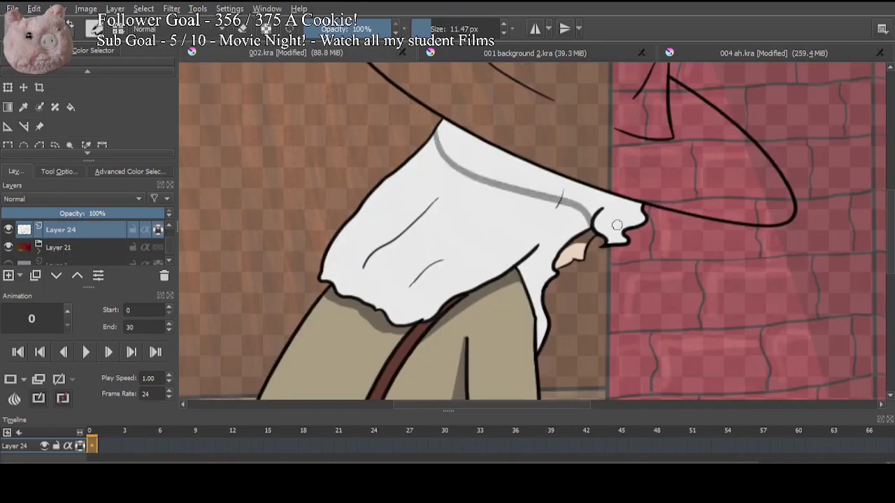
key("ctrl+z")
left_click_drag(435, 137, 580, 234)
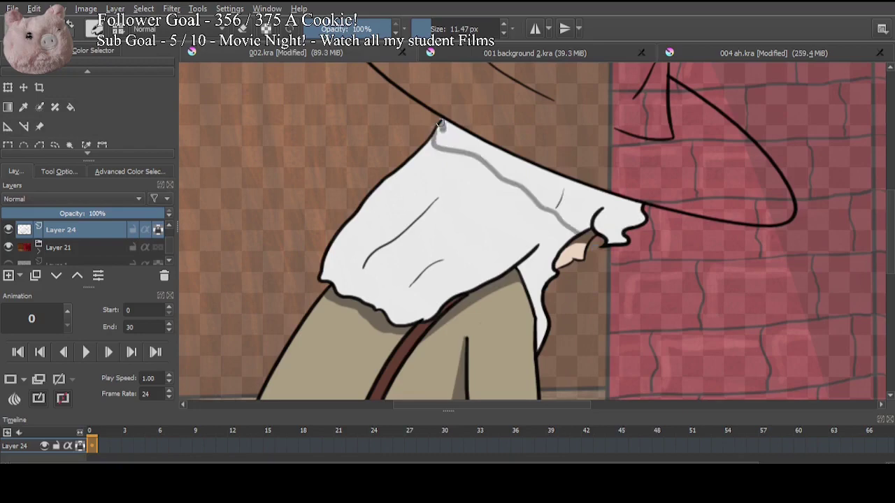
mouse_move(442, 125)
left_mouse_down()
mouse_move(464, 139)
mouse_move(440, 130)
mouse_move(439, 144)
mouse_move(457, 129)
mouse_move(455, 144)
mouse_move(474, 140)
mouse_move(453, 143)
mouse_move(496, 171)
mouse_move(545, 176)
mouse_move(495, 150)
mouse_move(629, 196)
mouse_move(615, 231)
mouse_move(598, 230)
mouse_move(654, 221)
mouse_move(640, 217)
mouse_move(643, 209)
mouse_move(597, 219)
mouse_move(558, 208)
mouse_move(531, 184)
mouse_move(599, 209)
mouse_move(528, 264)
mouse_move(521, 279)
mouse_move(535, 265)
mouse_move(537, 371)
left_mouse_up()
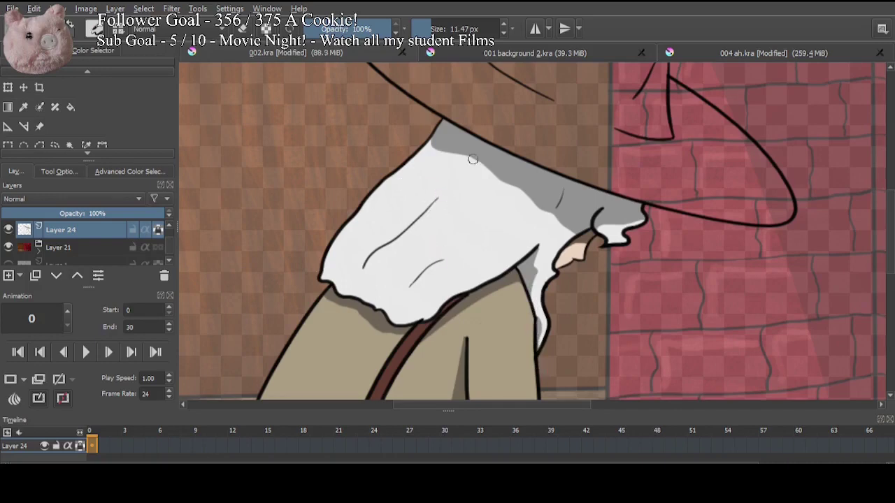
left_click_drag(435, 201, 391, 237)
key("ctrl+z")
Step: Merge colour layers Layer 22 and Layer 23 with the hair layer into a single Layer 24
left_click_drag(467, 279, 431, 67)
left_click_drag(534, 258, 635, 251)
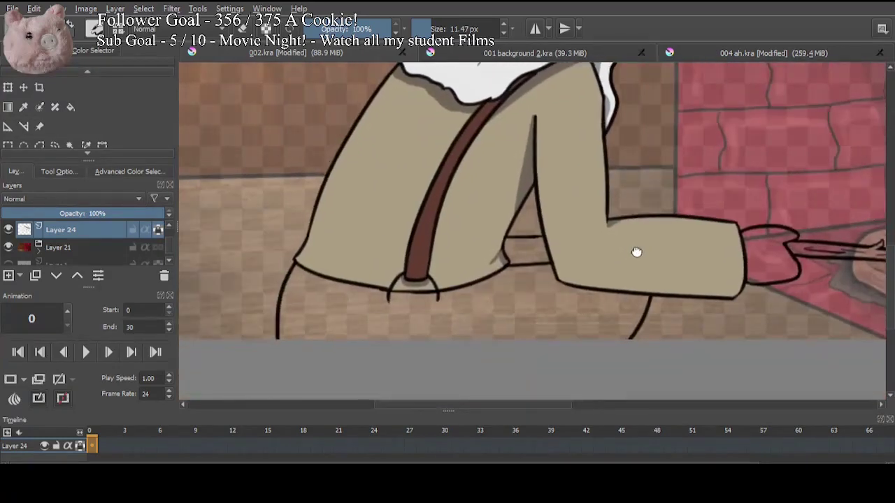
scroll(89, 246, "up", 2)
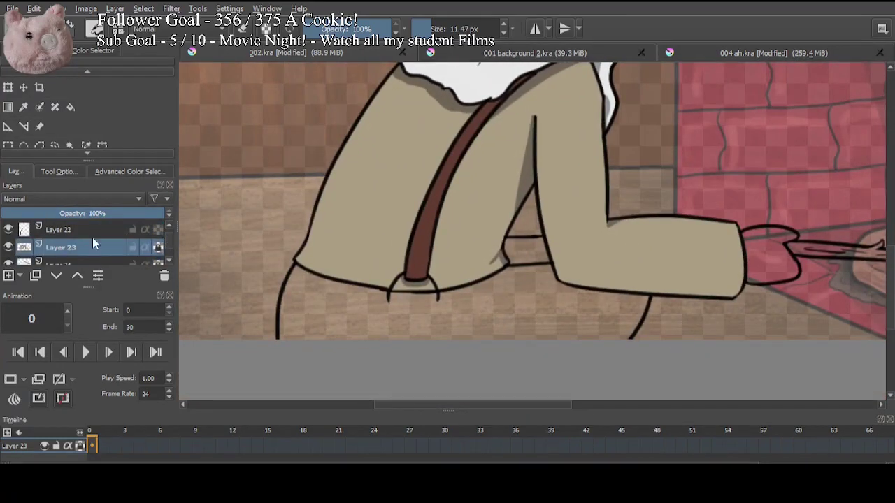
scroll(91, 239, "up", 2)
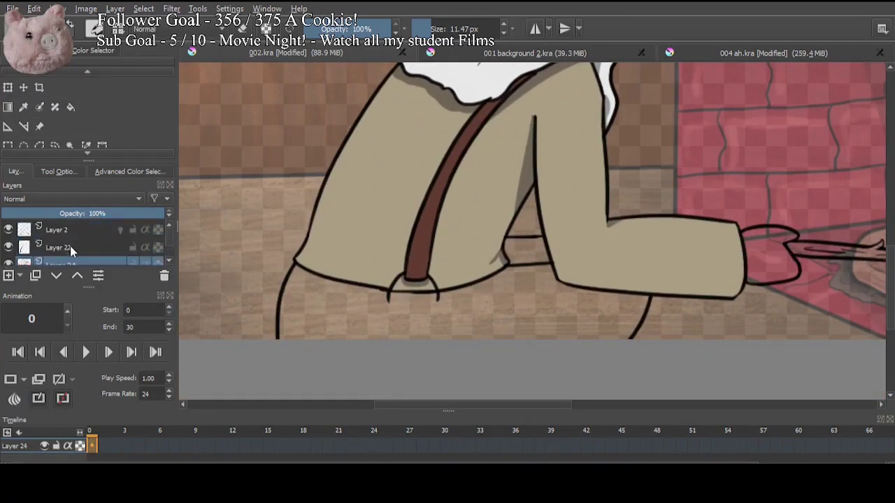
scroll(70, 245, "down", 3)
Step: Check the merged colours by toggling the visibility of Layer 24 and line-art Layer 2, and add a paint layer below Layer 24
left_click(8, 229)
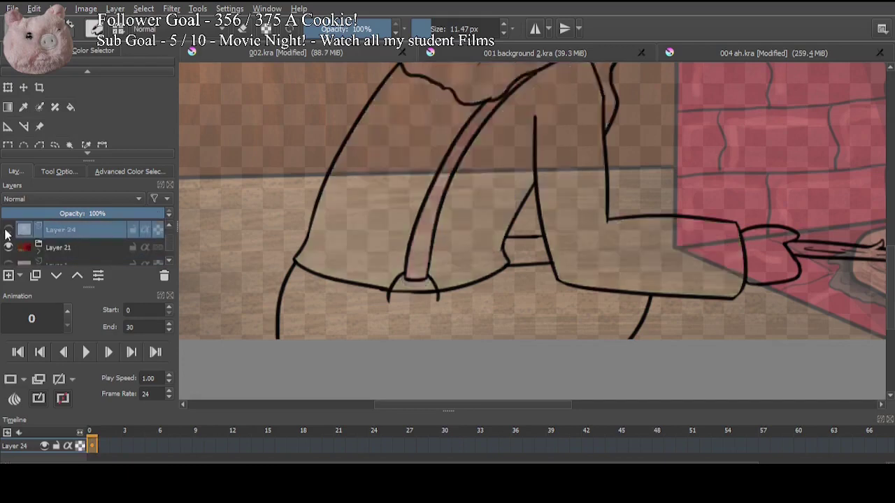
left_click(8, 230)
scroll(162, 235, "up", 1)
left_click(8, 230)
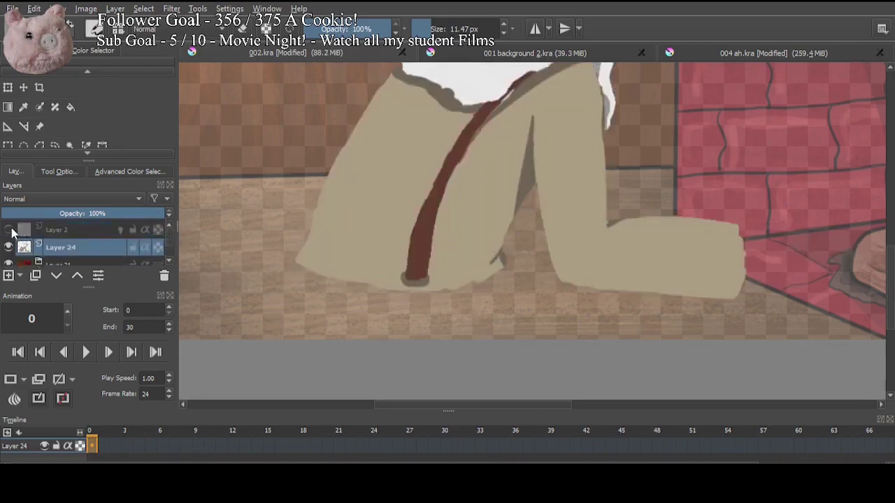
left_click(8, 230)
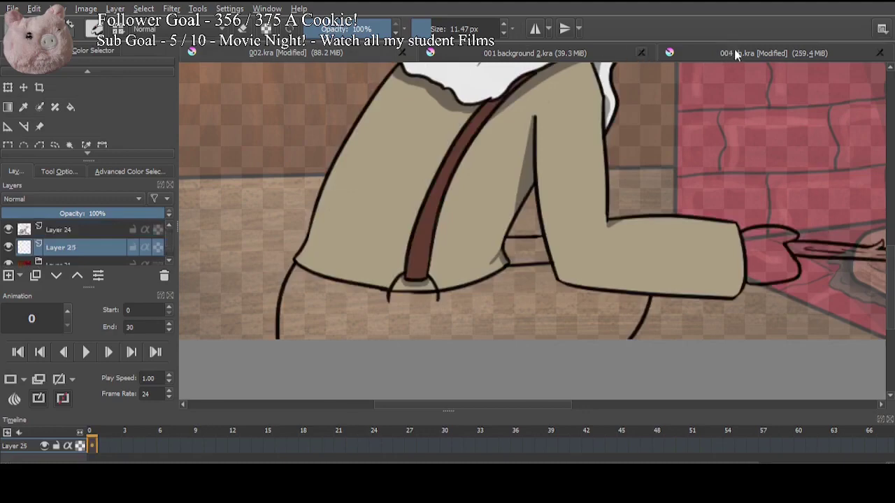
Step: Close 001 background 2.kra, open 013.kra as reference for the trouser colour, and return to 002.kra
left_click(734, 50)
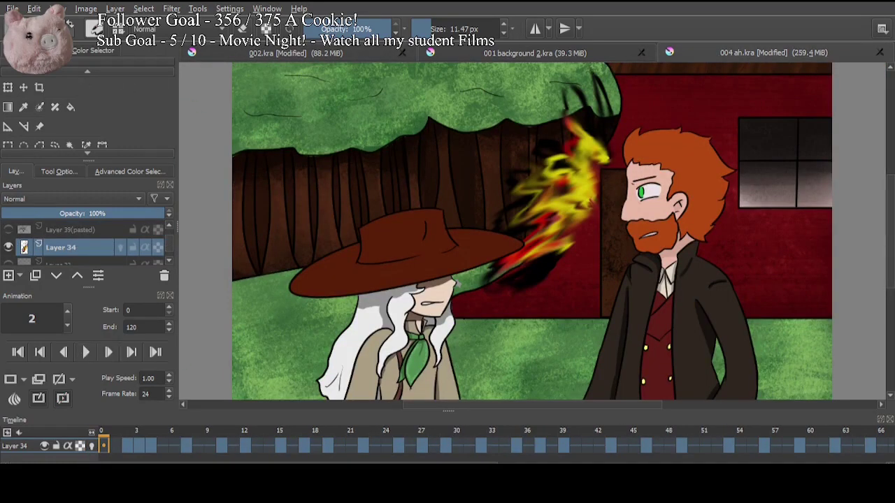
left_click(642, 52)
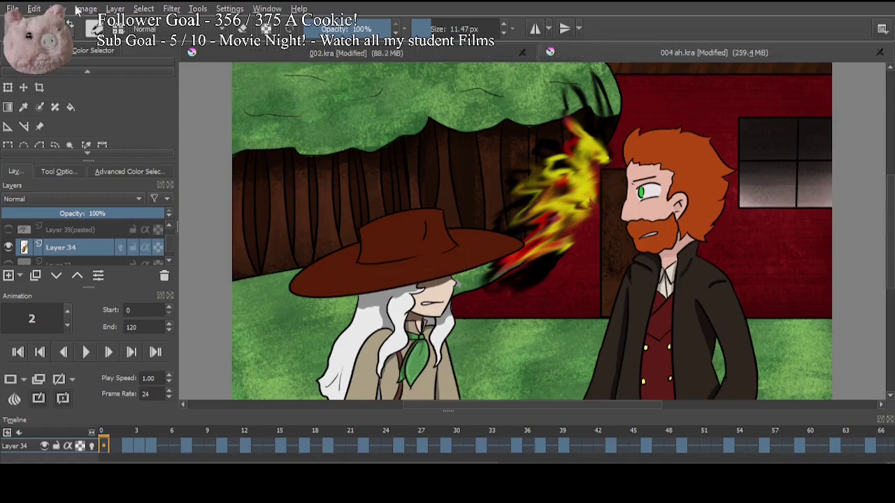
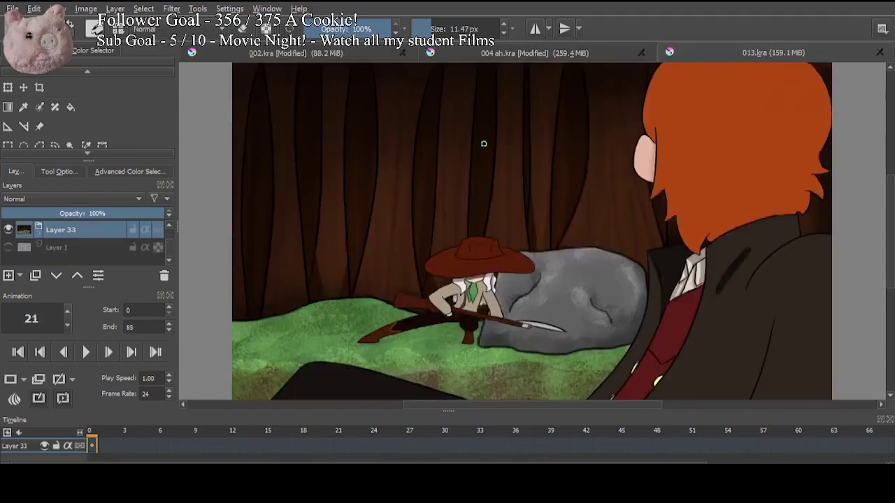
left_click(329, 54)
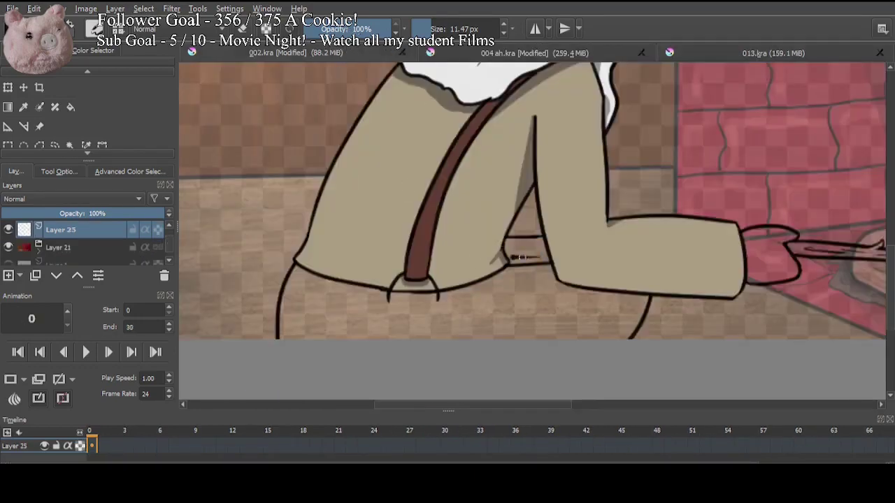
Step: Paint the trousers and the piece visible behind the elbow solid dark brown on Layer 25
mouse_move(521, 258)
left_mouse_down()
mouse_move(499, 262)
mouse_move(569, 257)
mouse_move(497, 250)
mouse_move(557, 246)
mouse_move(511, 242)
left_mouse_up()
mouse_move(636, 305)
left_mouse_down()
mouse_move(645, 289)
mouse_move(633, 316)
mouse_move(643, 296)
mouse_move(620, 329)
mouse_move(608, 308)
mouse_move(571, 360)
mouse_move(596, 286)
mouse_move(566, 263)
mouse_move(517, 328)
left_mouse_up()
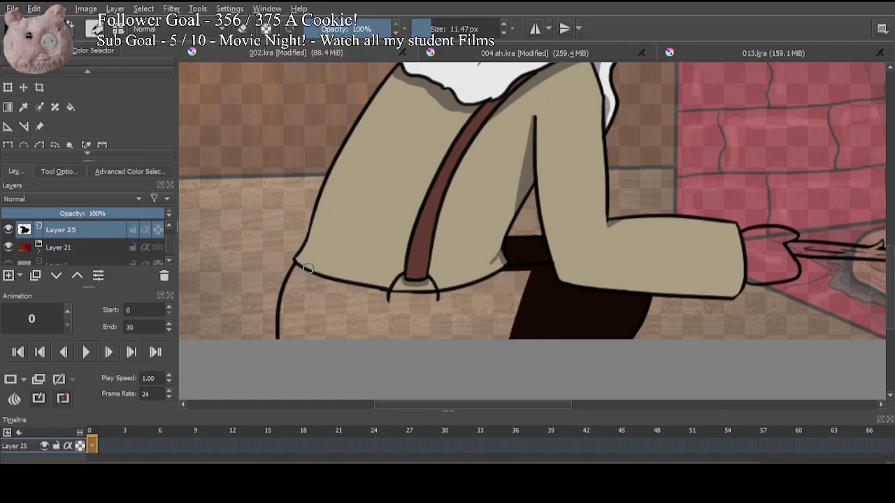
mouse_move(308, 268)
left_mouse_down()
mouse_move(289, 298)
mouse_move(287, 323)
mouse_move(299, 270)
mouse_move(294, 355)
mouse_move(321, 305)
mouse_move(350, 324)
mouse_move(397, 277)
mouse_move(381, 337)
mouse_move(512, 279)
mouse_move(476, 284)
mouse_move(447, 316)
mouse_move(412, 326)
mouse_move(538, 328)
left_mouse_up()
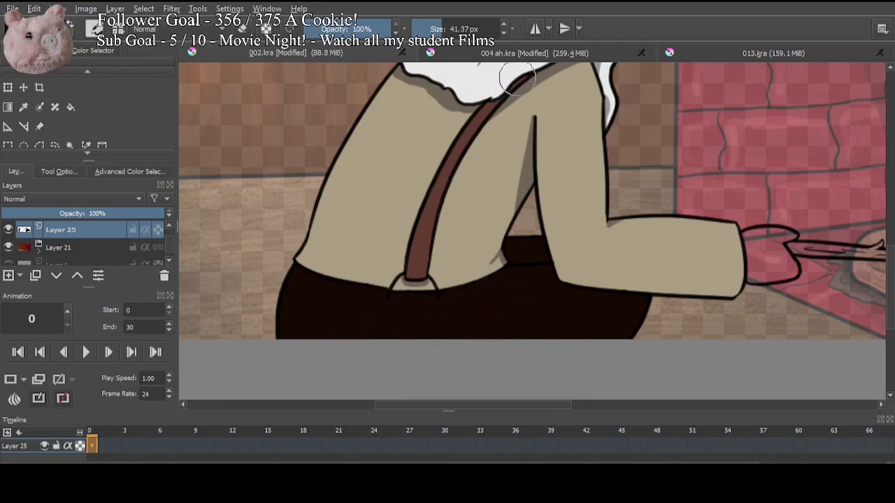
Step: Set the brush size to 15.27 px and fill the hand holding the stick with the face's skin colour
left_click(437, 29)
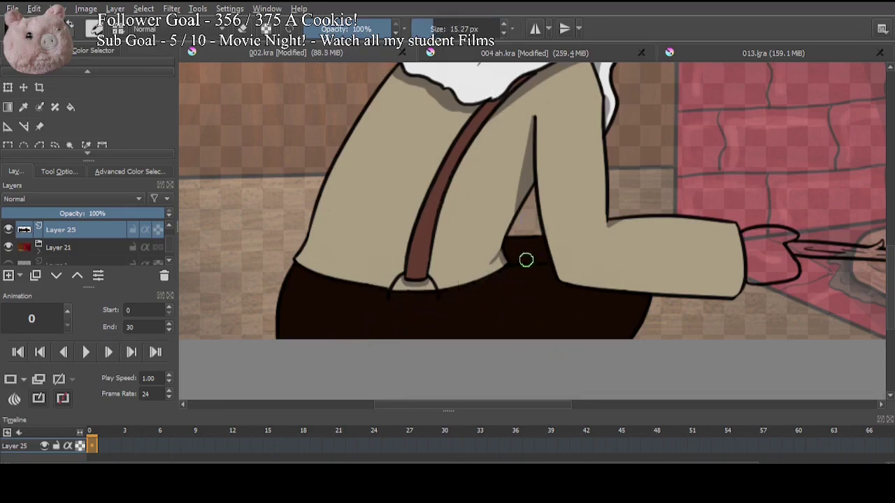
left_click_drag(579, 186, 391, 359)
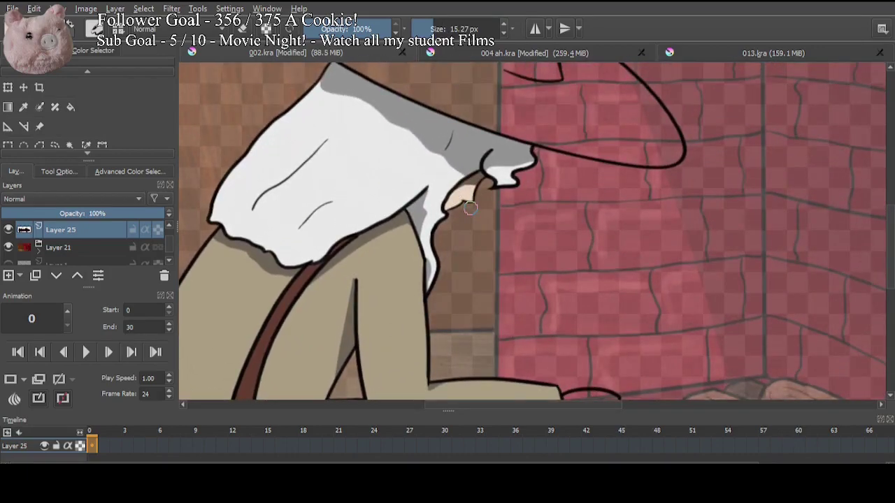
left_click_drag(654, 378, 393, 86)
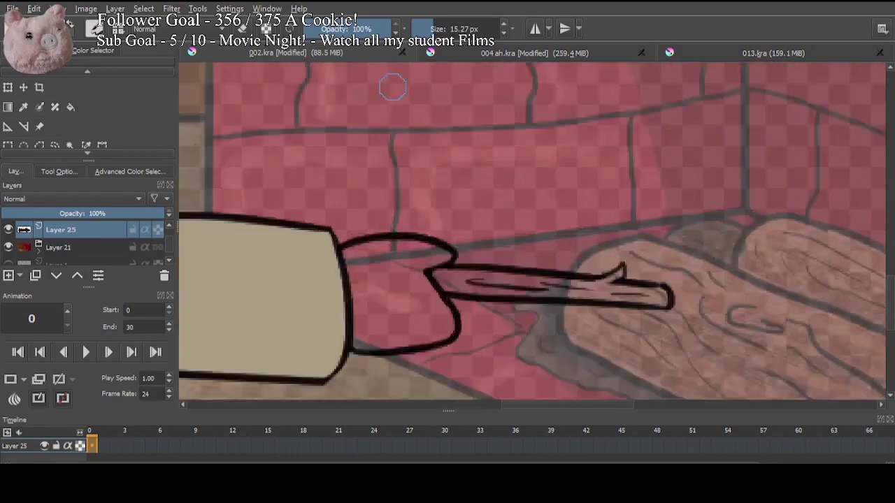
mouse_move(392, 257)
left_mouse_down()
mouse_move(351, 256)
mouse_move(416, 248)
mouse_move(433, 336)
mouse_move(409, 273)
mouse_move(420, 254)
mouse_move(356, 261)
mouse_move(346, 293)
mouse_move(359, 317)
mouse_move(413, 318)
left_mouse_up()
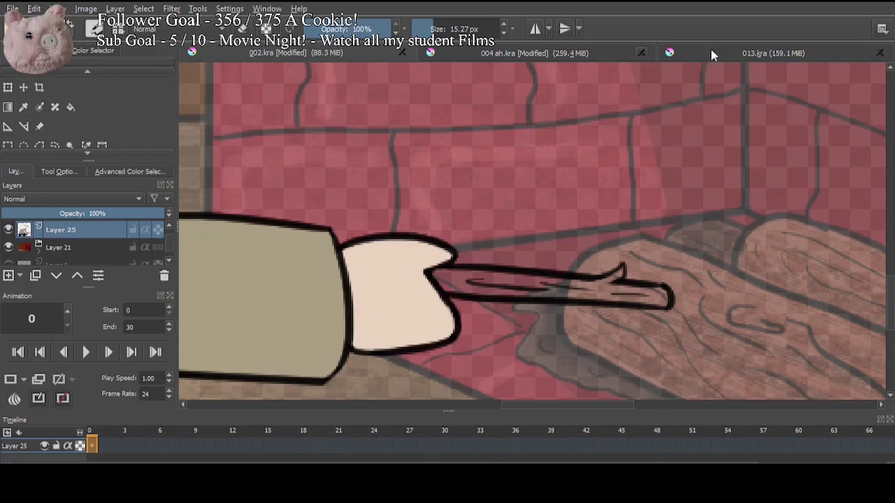
mouse_move(305, 282)
left_mouse_down()
mouse_move(566, 306)
mouse_move(336, 84)
mouse_move(280, 231)
mouse_move(340, 181)
mouse_move(457, 271)
mouse_move(289, 285)
left_mouse_up()
mouse_move(505, 260)
left_mouse_down()
mouse_move(282, 137)
mouse_move(417, 153)
mouse_move(377, 104)
left_mouse_up()
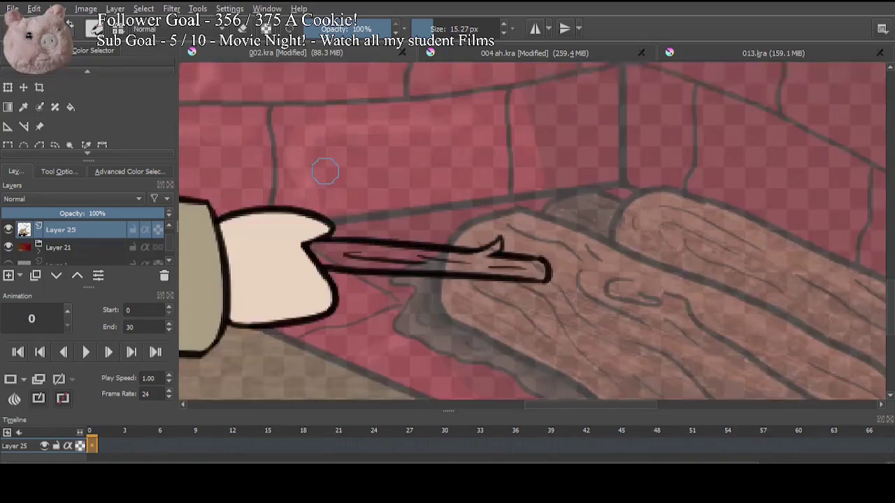
Step: Paint the stick in the hand solid brown and check the colours by hiding and showing line-art Layer 2
mouse_move(349, 253)
left_mouse_down()
mouse_move(318, 251)
mouse_move(539, 266)
mouse_move(468, 262)
left_mouse_up()
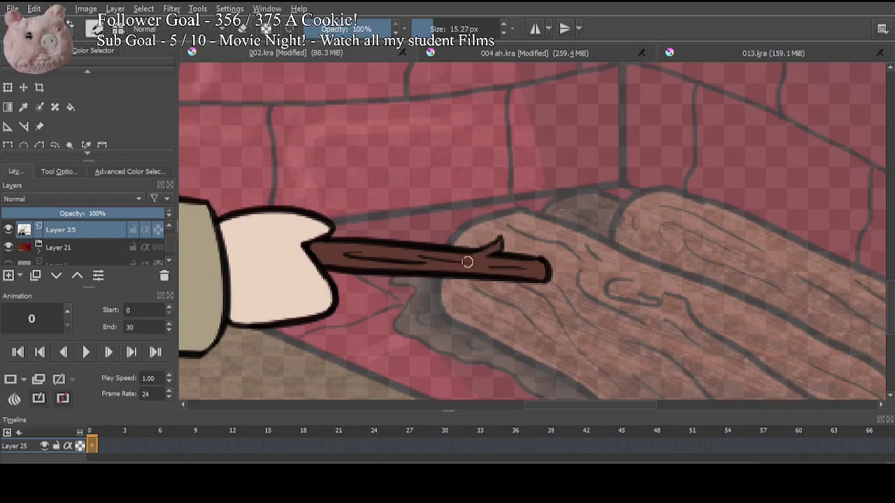
left_click_drag(364, 293, 410, 335)
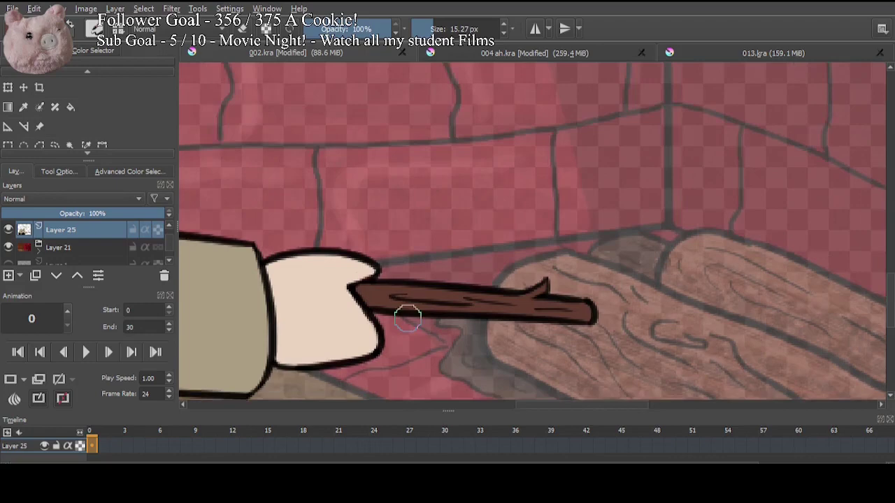
left_click(526, 299, "ctrl")
key("ctrl+minus")
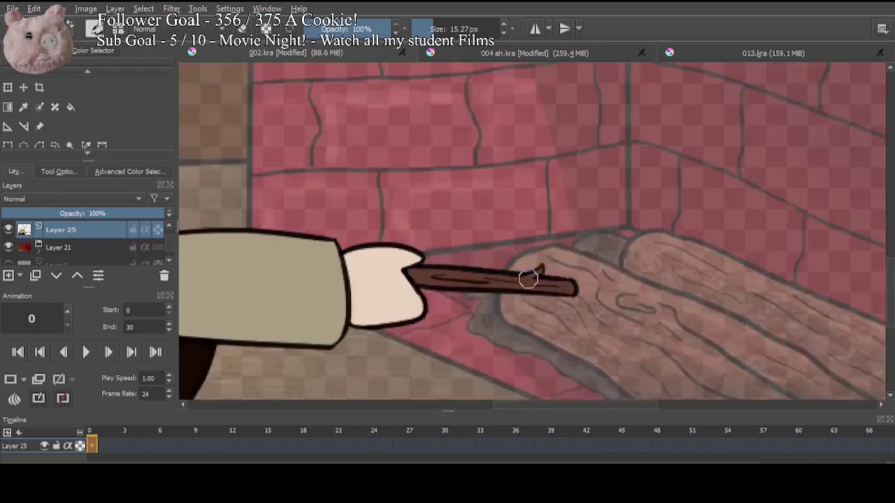
scroll(528, 279, "down", 3)
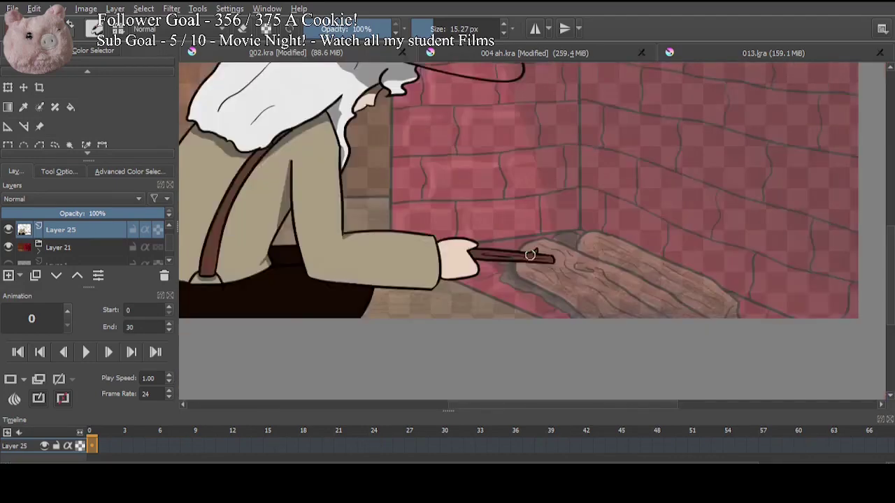
scroll(74, 233, "up", 1)
left_click(8, 229)
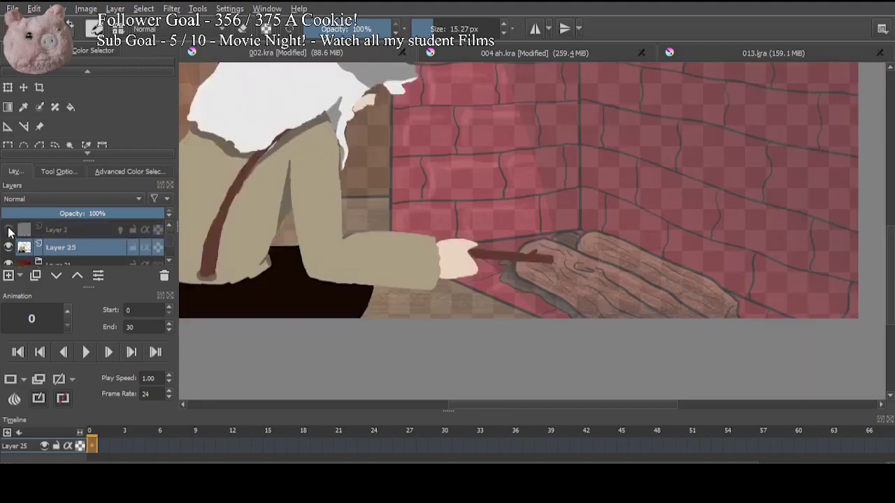
left_click(8, 229)
Step: Consult 013.kra for the hat colour, return to 002.kra and add a paint layer below Layer 25
left_click_drag(335, 168, 386, 300)
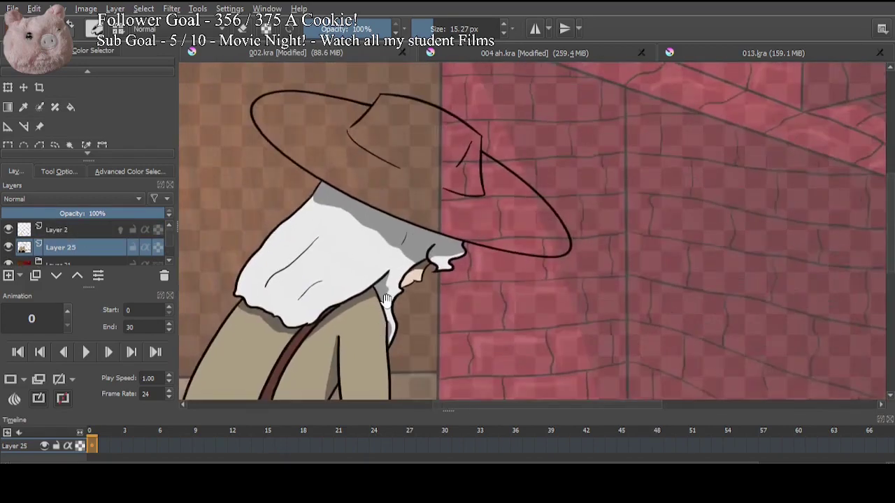
left_click(704, 52)
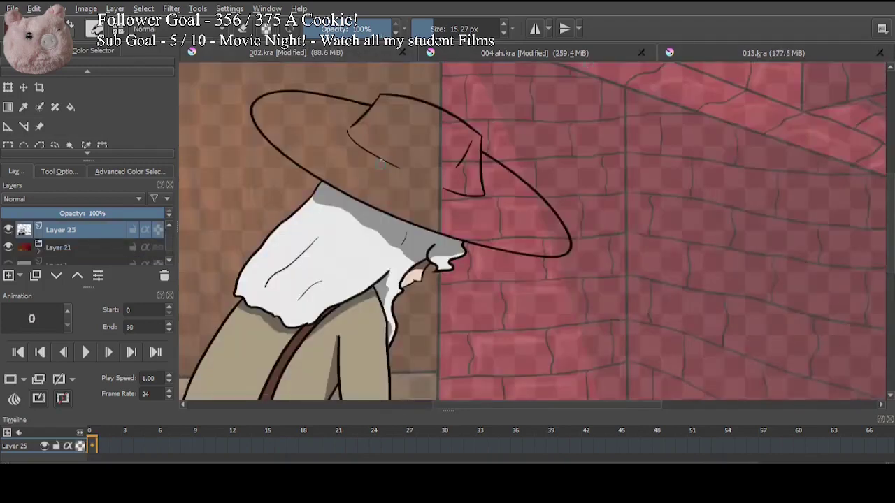
left_click(8, 277)
left_click(57, 277)
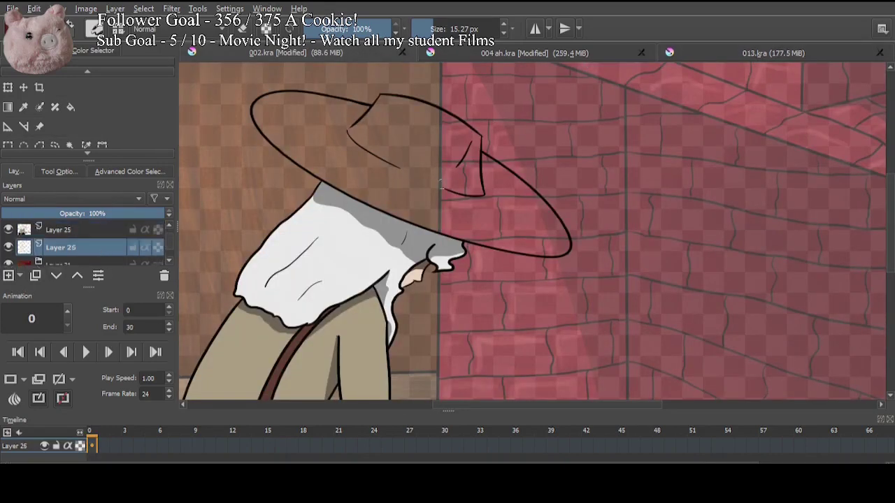
Step: Paint the hat's back brim and most of its crown dark reddish brown on the new layer
mouse_move(440, 183)
left_mouse_down()
mouse_move(416, 166)
mouse_move(465, 188)
mouse_move(470, 201)
mouse_move(412, 202)
mouse_move(355, 181)
mouse_move(385, 175)
mouse_move(438, 203)
mouse_move(563, 322)
mouse_move(643, 308)
left_mouse_up()
key("ctrl+plus")
key("ctrl+plus")
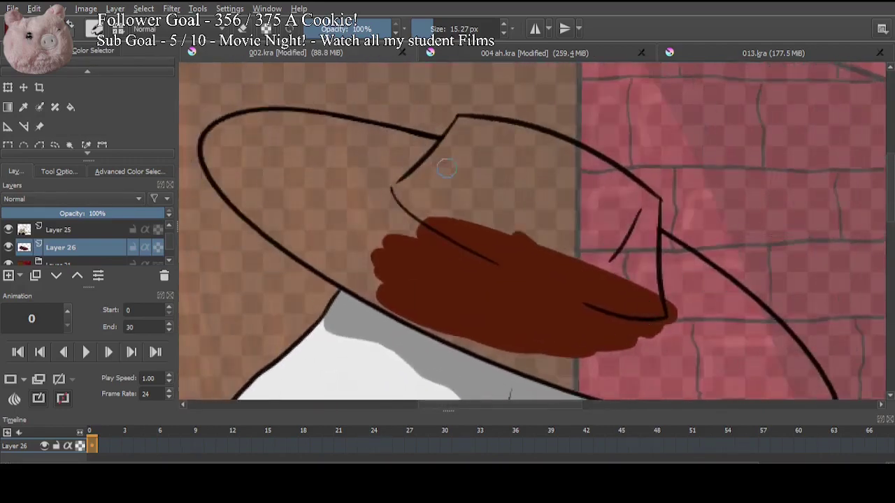
mouse_move(446, 168)
left_mouse_down()
mouse_move(389, 154)
mouse_move(399, 142)
mouse_move(380, 133)
mouse_move(322, 124)
mouse_move(241, 120)
mouse_move(209, 145)
mouse_move(223, 186)
mouse_move(378, 290)
mouse_move(333, 271)
mouse_move(390, 306)
left_mouse_up()
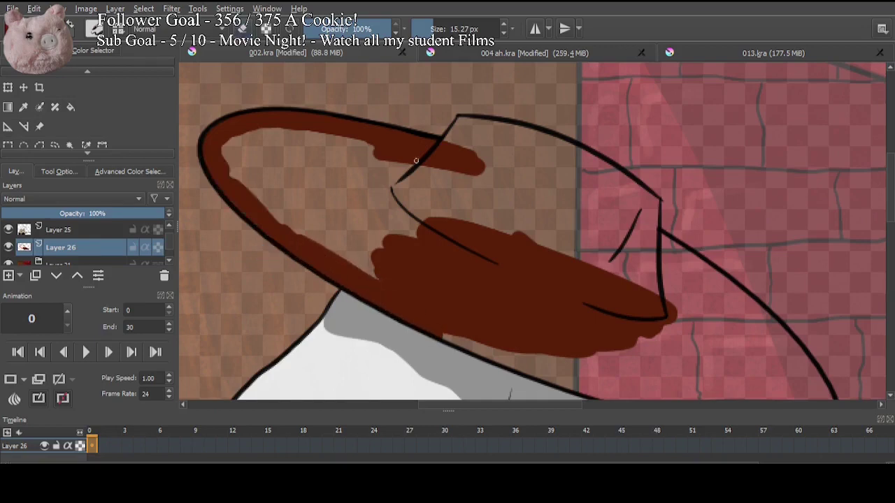
mouse_move(416, 161)
left_mouse_down()
mouse_move(251, 177)
mouse_move(363, 143)
mouse_move(270, 153)
left_mouse_up()
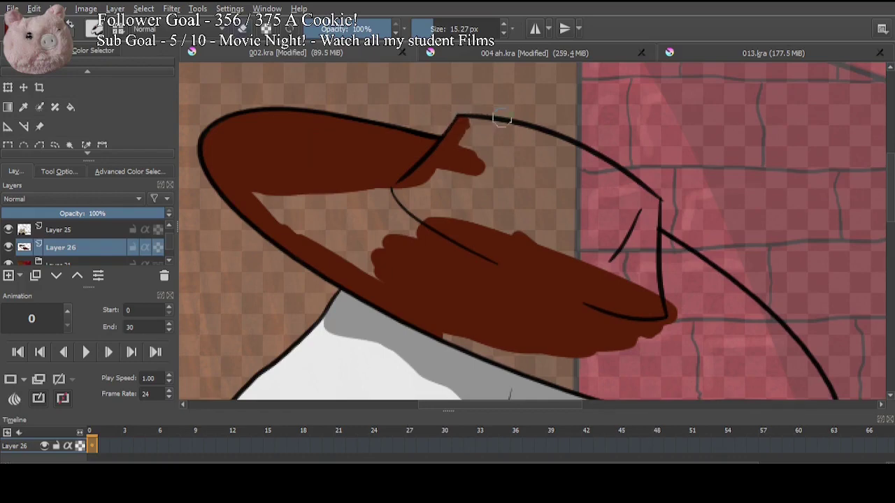
mouse_move(501, 130)
left_mouse_down()
mouse_move(463, 132)
mouse_move(481, 128)
mouse_move(616, 176)
mouse_move(646, 255)
mouse_move(610, 203)
mouse_move(535, 191)
mouse_move(440, 200)
mouse_move(382, 242)
mouse_move(393, 275)
mouse_move(329, 247)
mouse_move(364, 229)
left_mouse_up()
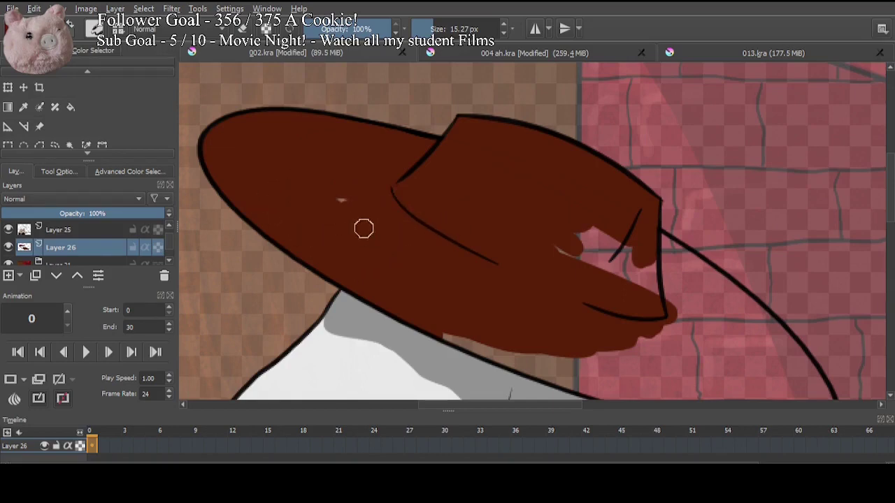
Step: Fill the remaining crown and the front brim of the hat with dark reddish brown up to the outline
key("4")
key("4")
key("4")
mouse_move(546, 228)
left_mouse_down()
mouse_move(363, 251)
mouse_move(453, 225)
mouse_move(424, 210)
mouse_move(504, 174)
mouse_move(468, 162)
mouse_move(557, 150)
mouse_move(636, 153)
mouse_move(692, 193)
mouse_move(658, 221)
left_mouse_up()
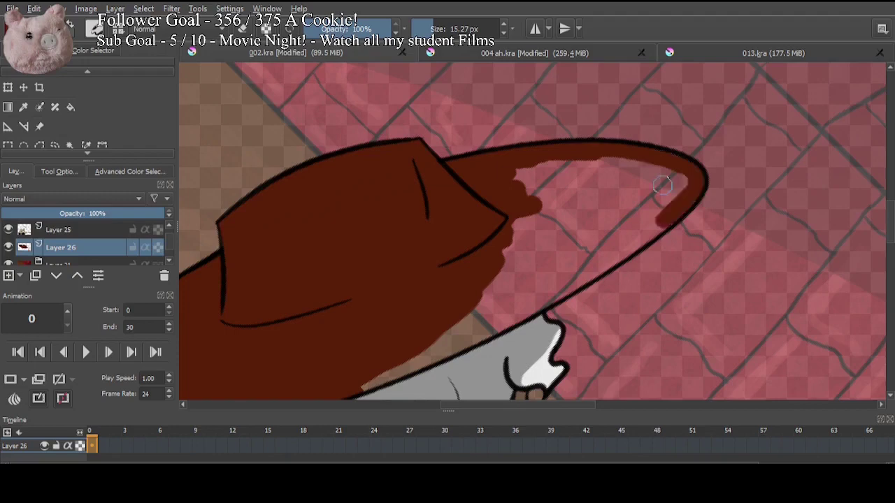
mouse_move(663, 185)
left_mouse_down()
mouse_move(633, 215)
mouse_move(639, 175)
mouse_move(525, 178)
left_mouse_up()
mouse_move(362, 365)
left_mouse_down()
mouse_move(376, 311)
mouse_move(547, 246)
mouse_move(677, 168)
mouse_move(641, 167)
mouse_move(459, 275)
left_mouse_up()
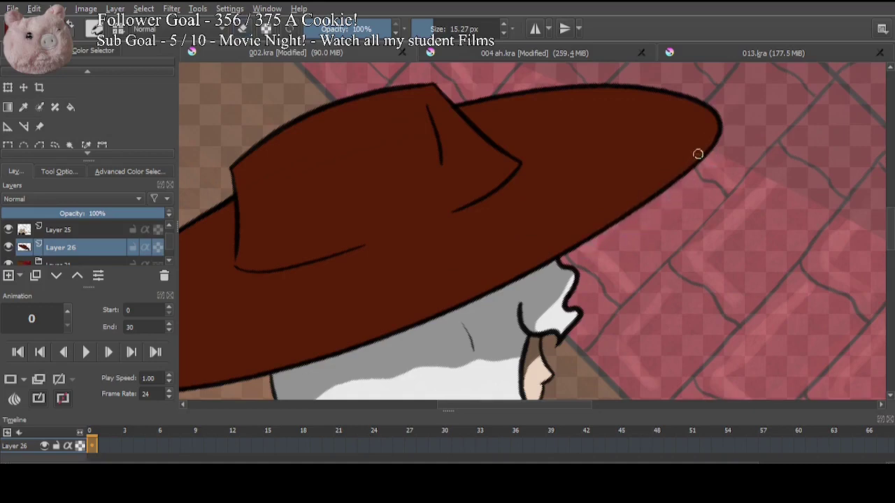
key("5")
left_click_drag(533, 154, 596, 131)
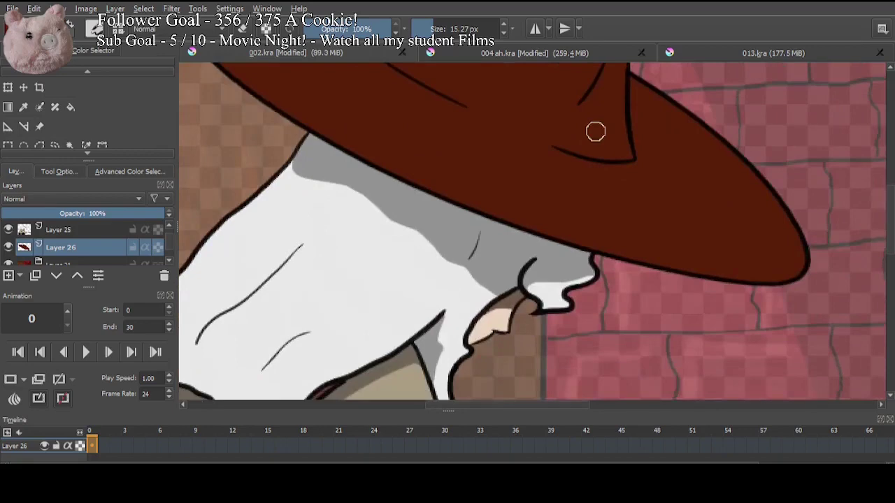
Step: Merge Layer 25 down into hat Layer 26 and make the merged colour layer animated with a keyframe at frame 0
left_click(77, 231)
key("ctrl+e")
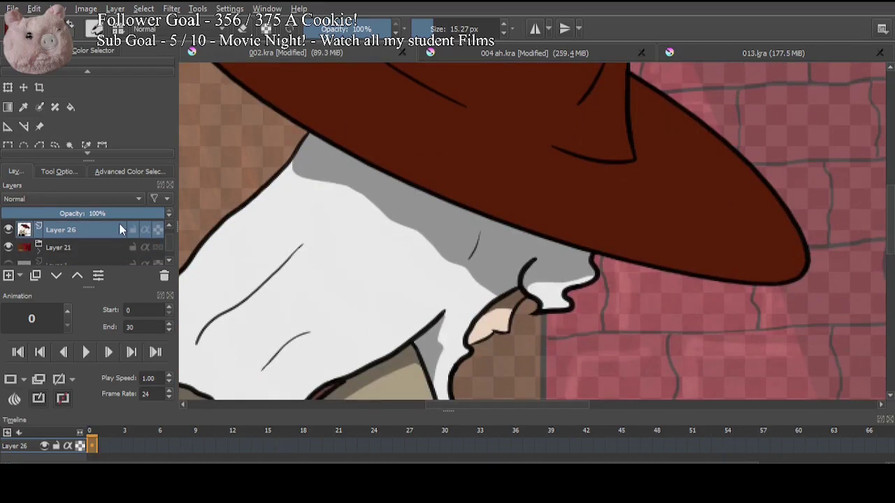
key("2")
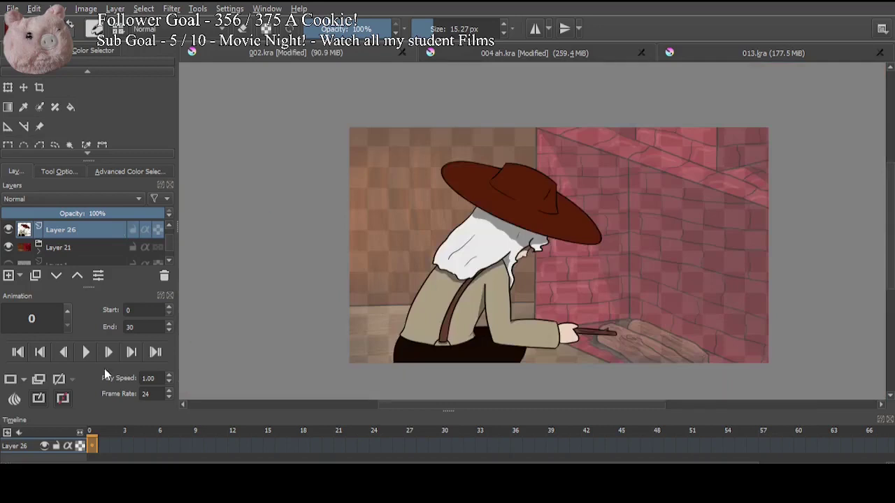
left_click(38, 380)
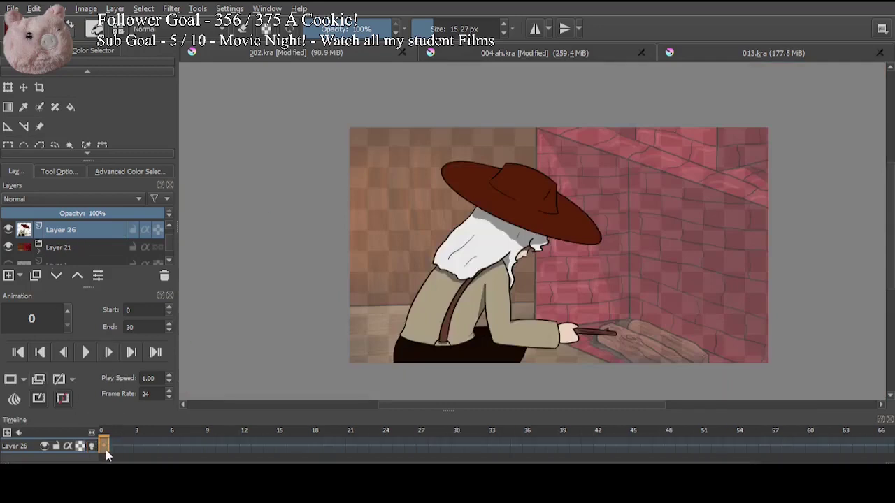
Step: Move to the Layer 2 drawing at frame 3 and duplicate the Layer 26 colours into a keyframe there
left_click(169, 226)
left_click(59, 233)
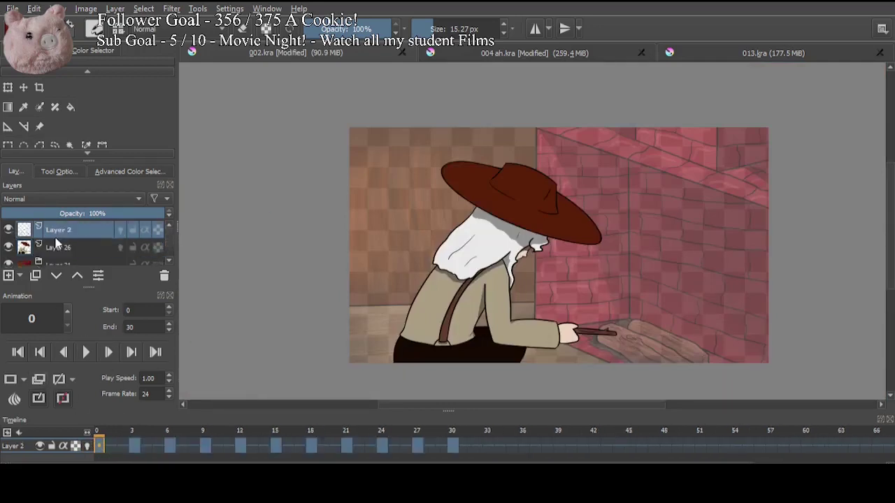
left_click(133, 444)
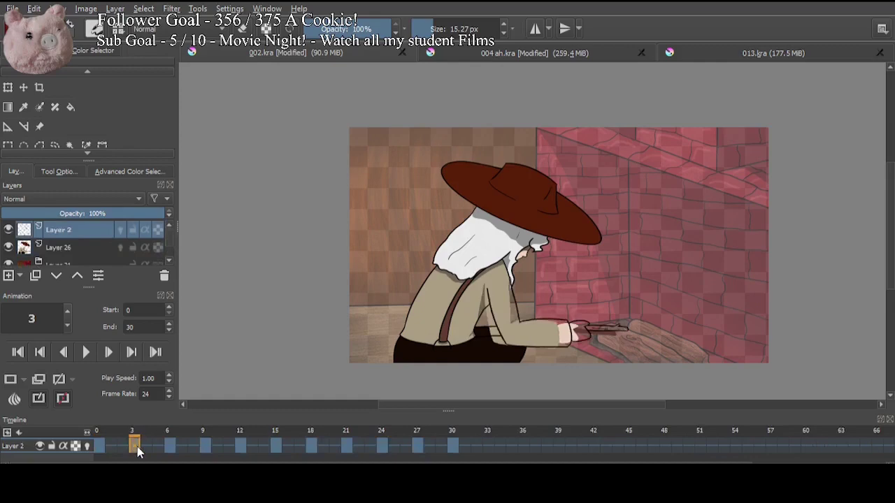
key("Page_Down")
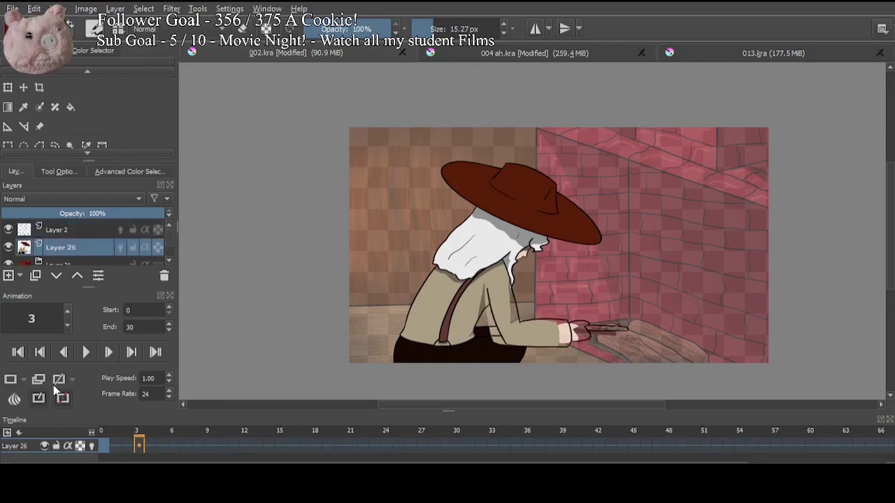
left_click(43, 380)
Step: Repaint the stick brown inside its frame 3 outline and erase the old stick colour outside it
key("1")
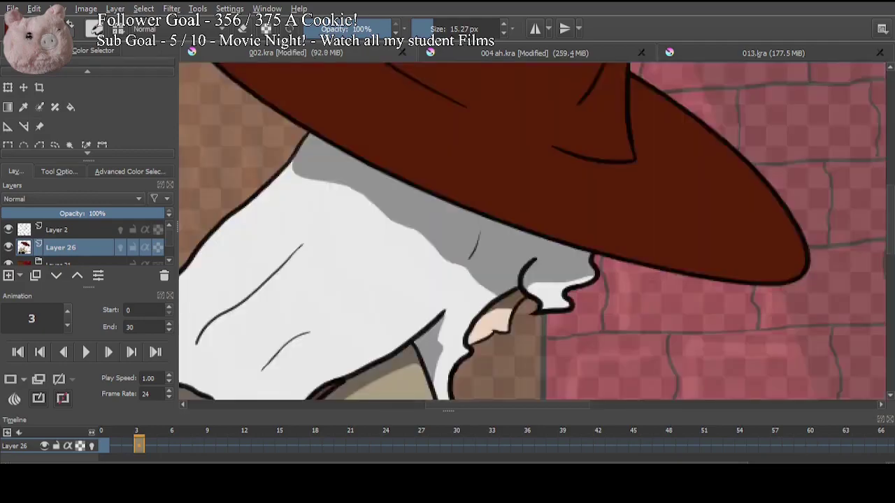
left_click_drag(599, 362, 450, 146)
left_click_drag(496, 331, 384, 182)
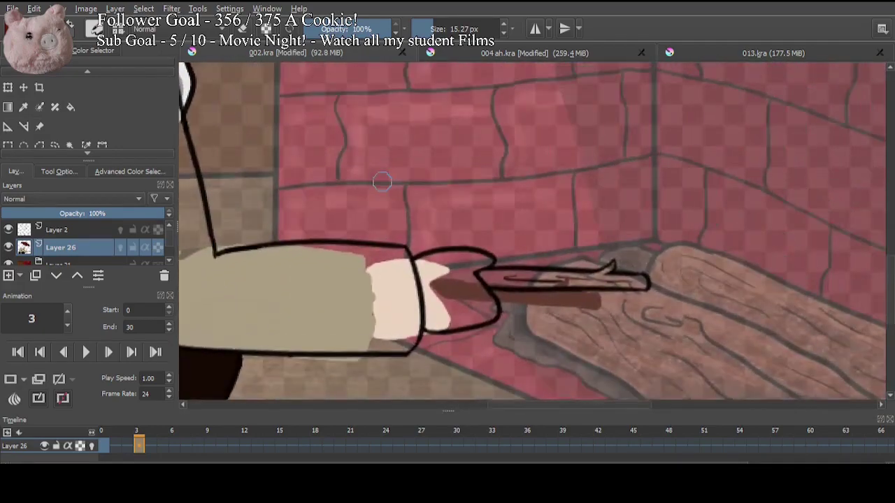
key("ctrl+plus")
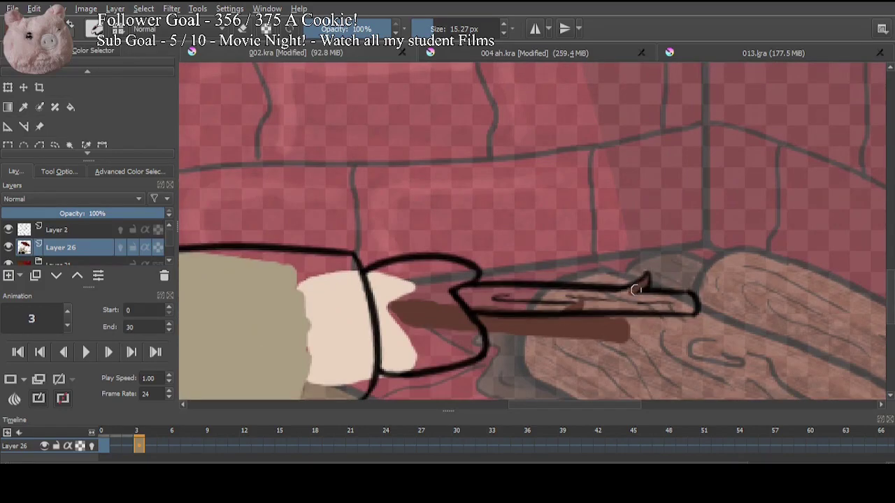
left_click_drag(636, 289, 476, 293)
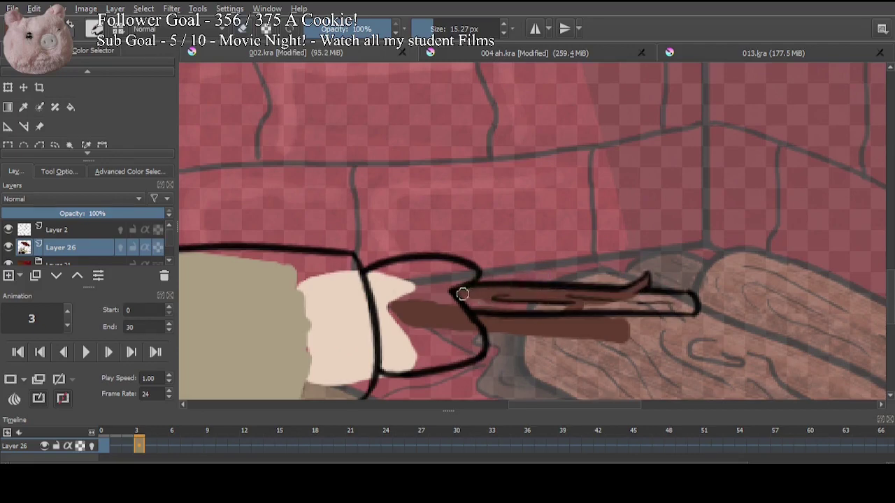
mouse_move(496, 300)
left_mouse_down()
mouse_move(673, 298)
mouse_move(577, 299)
mouse_move(657, 329)
mouse_move(464, 334)
left_mouse_up()
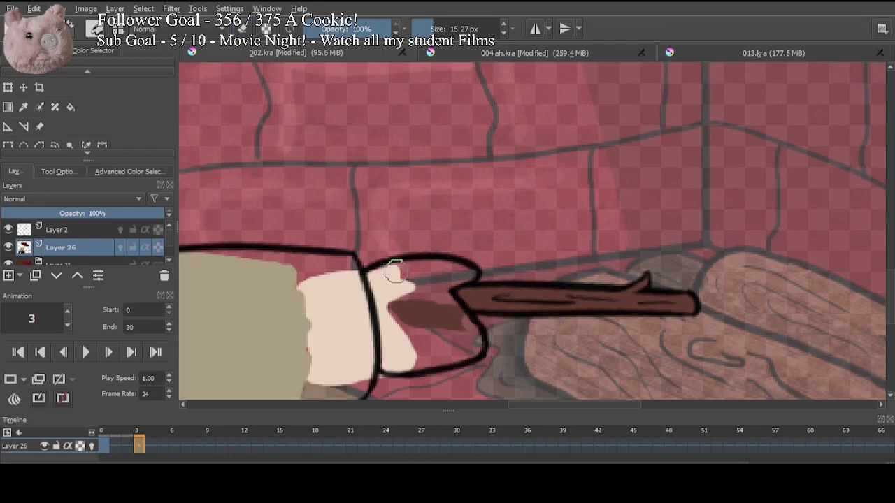
Step: Fill the hand with skin colour and extend the beige sleeve and upper arm to the frame 3 line art
mouse_move(395, 272)
left_mouse_down()
mouse_move(440, 300)
mouse_move(419, 360)
mouse_move(399, 360)
mouse_move(437, 354)
mouse_move(416, 360)
mouse_move(448, 338)
mouse_move(415, 339)
mouse_move(393, 371)
left_mouse_up()
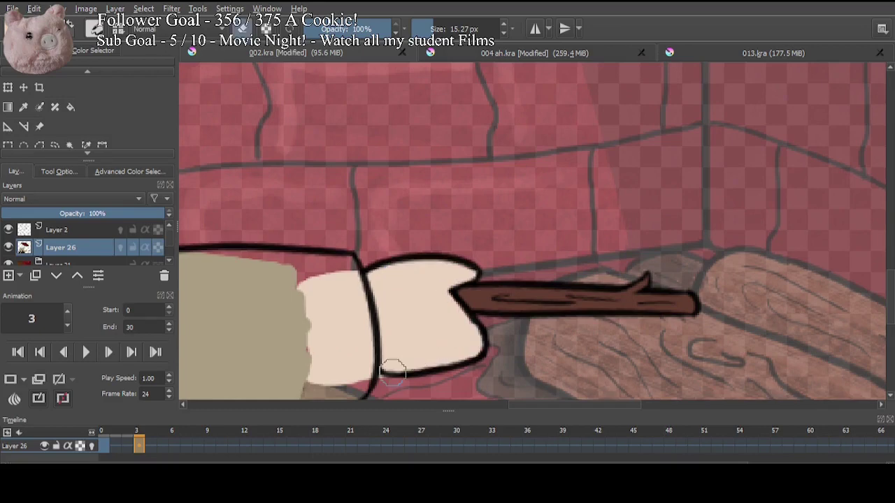
mouse_move(308, 332)
left_mouse_down()
mouse_move(528, 292)
mouse_move(490, 224)
mouse_move(565, 226)
mouse_move(577, 235)
mouse_move(580, 327)
mouse_move(505, 274)
mouse_move(539, 233)
mouse_move(538, 243)
left_mouse_up()
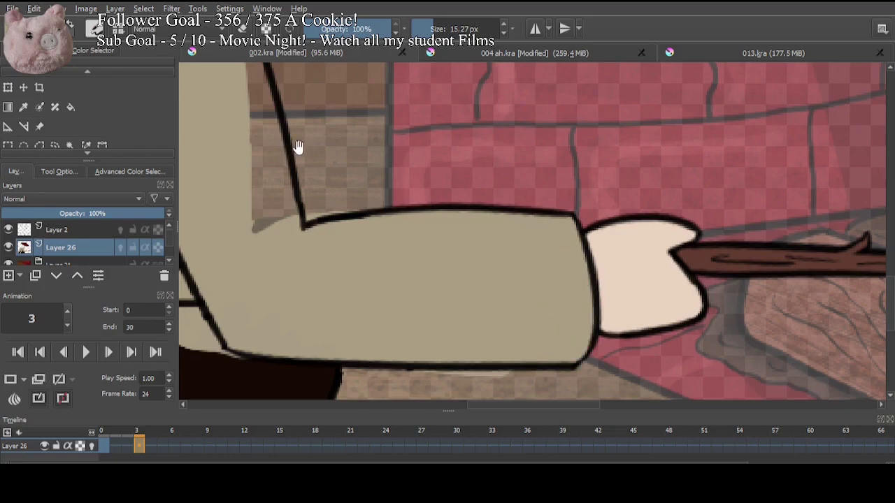
left_click_drag(298, 147, 373, 285)
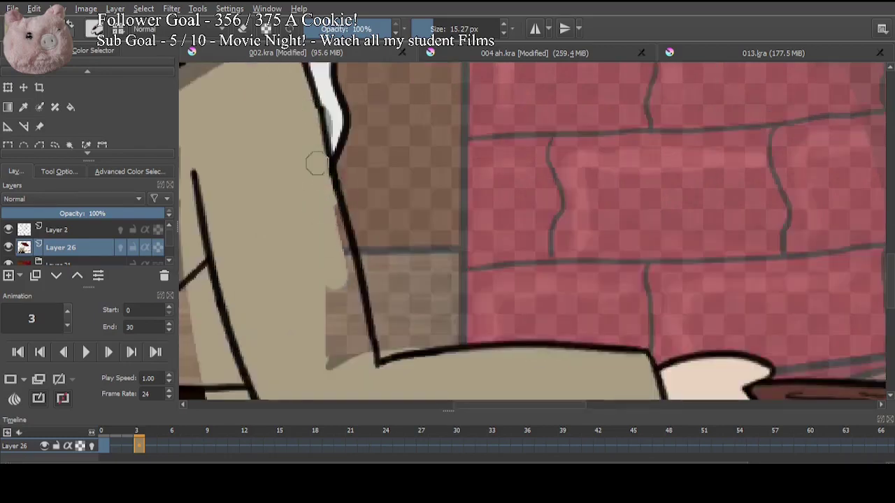
mouse_move(326, 192)
left_mouse_down()
mouse_move(342, 281)
mouse_move(339, 353)
left_mouse_up()
left_click_drag(427, 319, 519, 250)
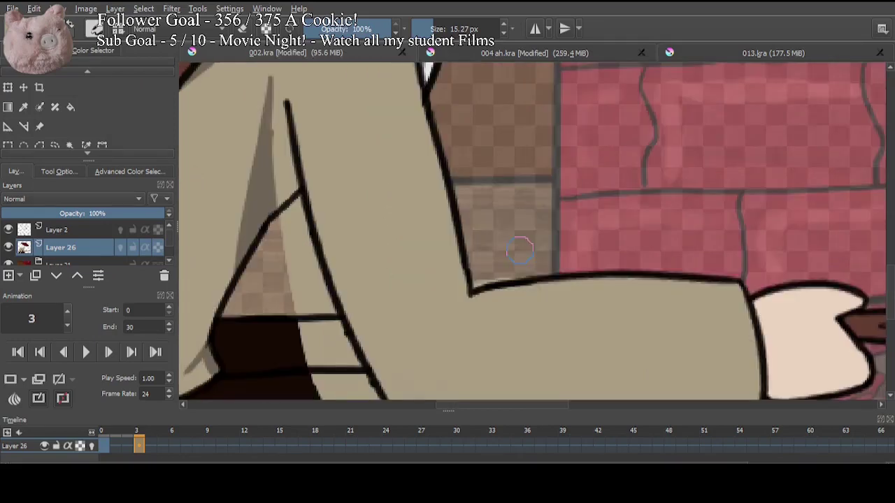
Step: Reshape the grey-brown shirt shadow behind the upper arm so it meets the arm's line at frame 3
key("ctrl+z")
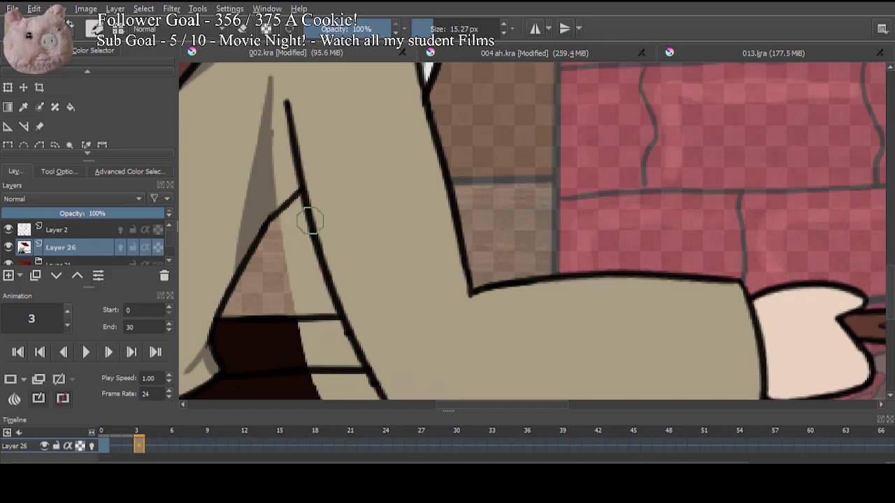
left_click_drag(310, 220, 442, 242)
mouse_move(418, 127)
left_mouse_down()
mouse_move(400, 182)
mouse_move(424, 240)
left_mouse_up()
key("ctrl+z")
key("ctrl+z")
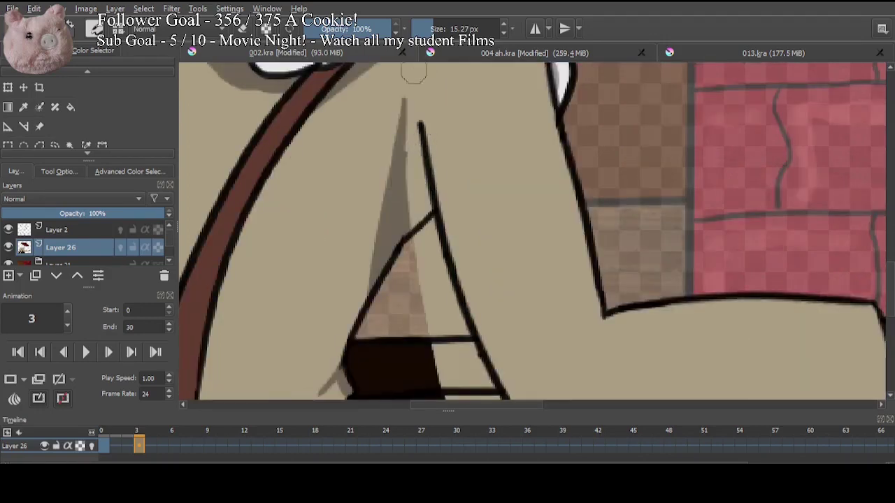
left_click_drag(418, 128, 418, 126)
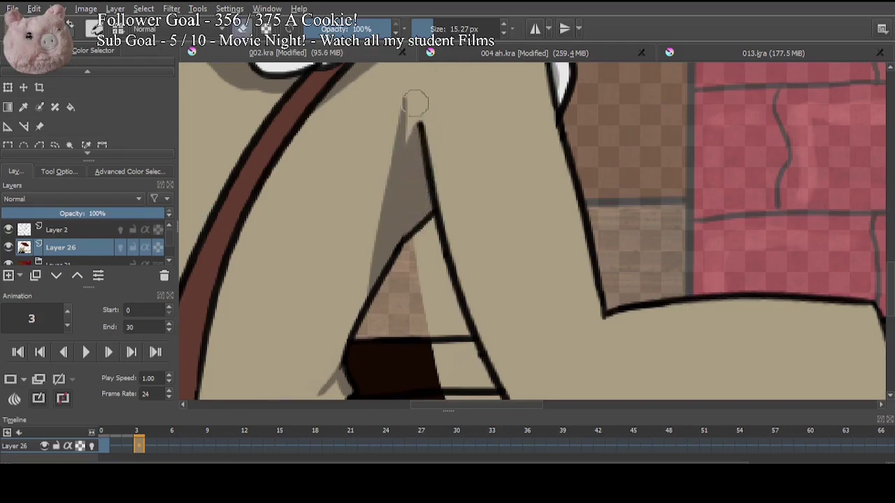
left_click_drag(419, 86, 325, 325)
key("ctrl+z")
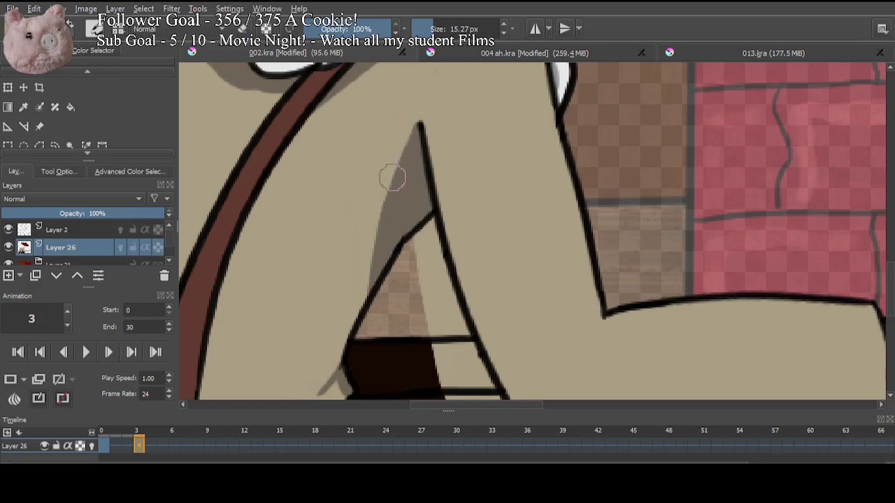
scroll(393, 178, "down", 3)
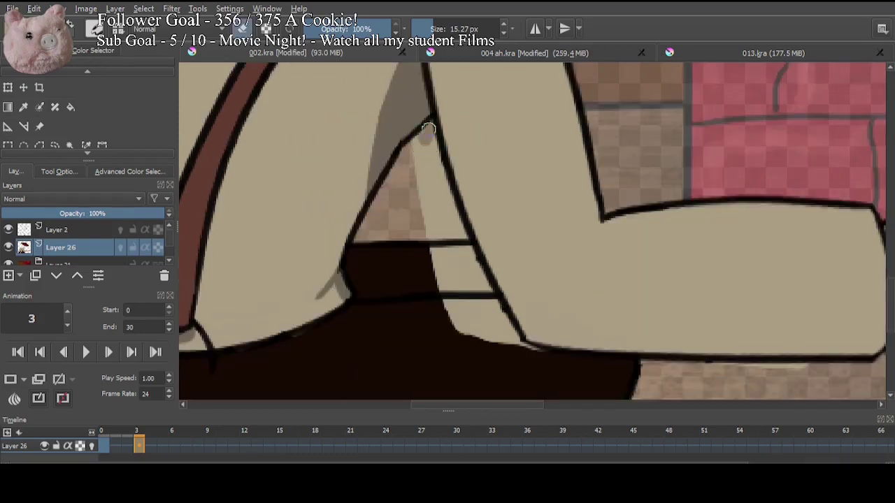
Step: Erase the stray beige in the torso-arm gap and below the forearm at frame 3, and fill the trousers dark brown behind the elbow
mouse_move(422, 144)
left_mouse_down()
mouse_move(466, 238)
mouse_move(434, 231)
left_mouse_up()
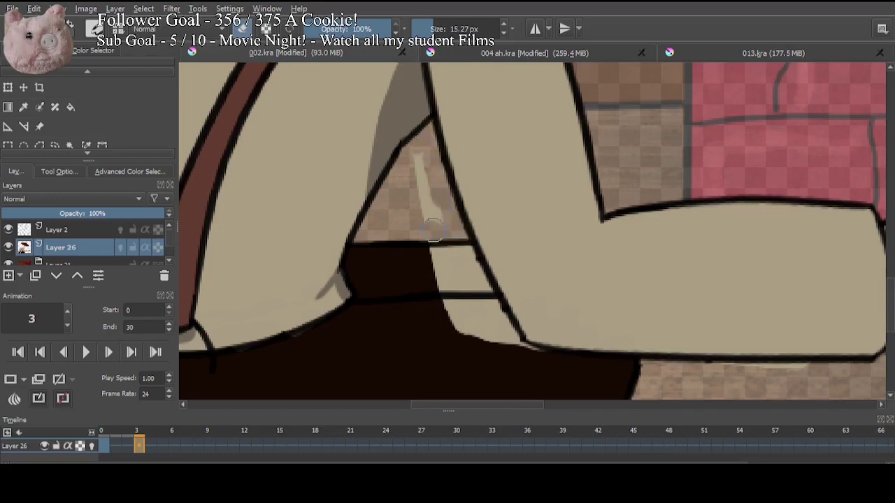
key("ctrl+z")
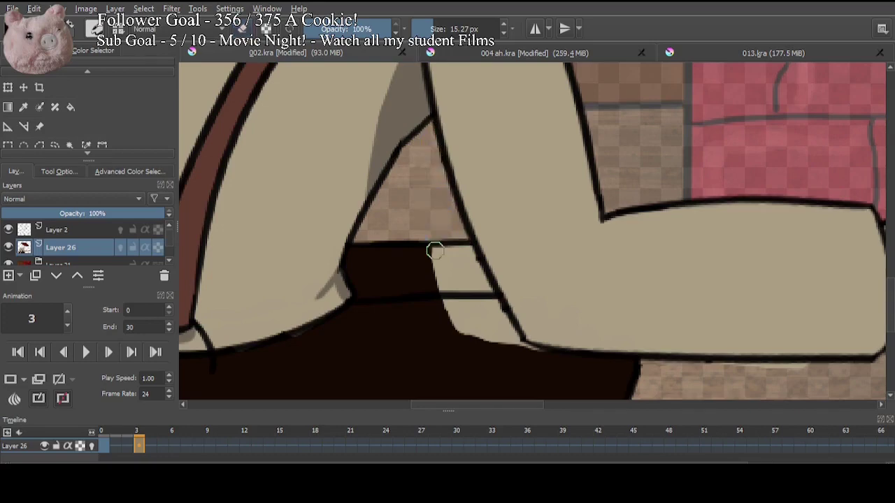
left_click_drag(434, 250, 526, 352)
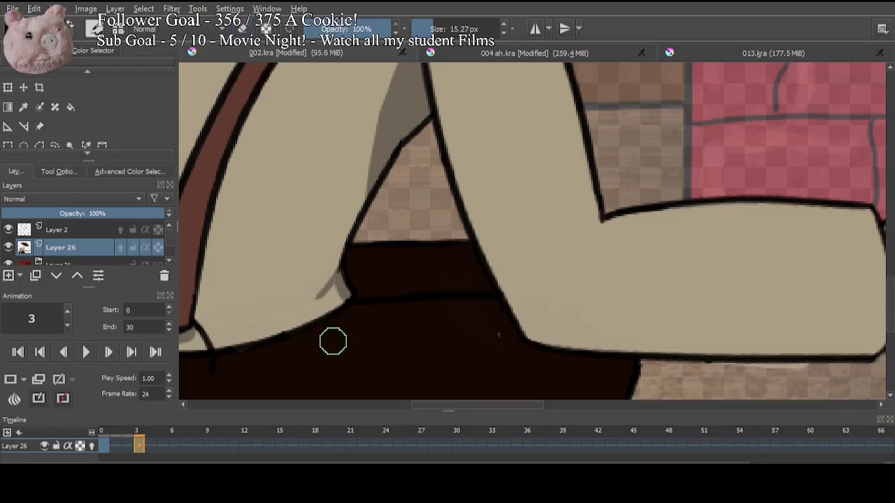
left_click_drag(768, 349, 643, 292)
key("e")
mouse_move(679, 315)
left_mouse_down()
mouse_move(611, 317)
mouse_move(629, 317)
left_mouse_up()
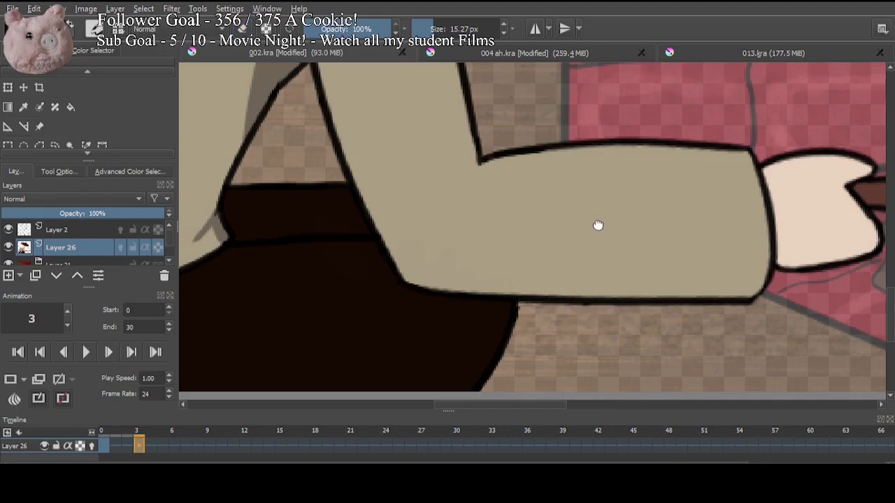
Step: Duplicate the Layer 26 colours into a keyframe at frame 6 and repaint the stick brown inside its outline
left_click_drag(598, 225, 388, 204)
left_click(175, 445)
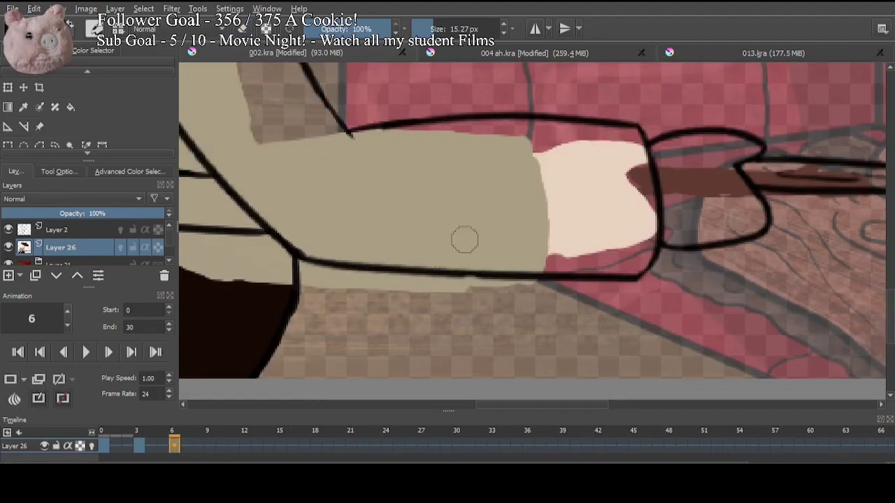
left_click_drag(564, 204, 311, 286)
left_click(455, 269, "ctrl")
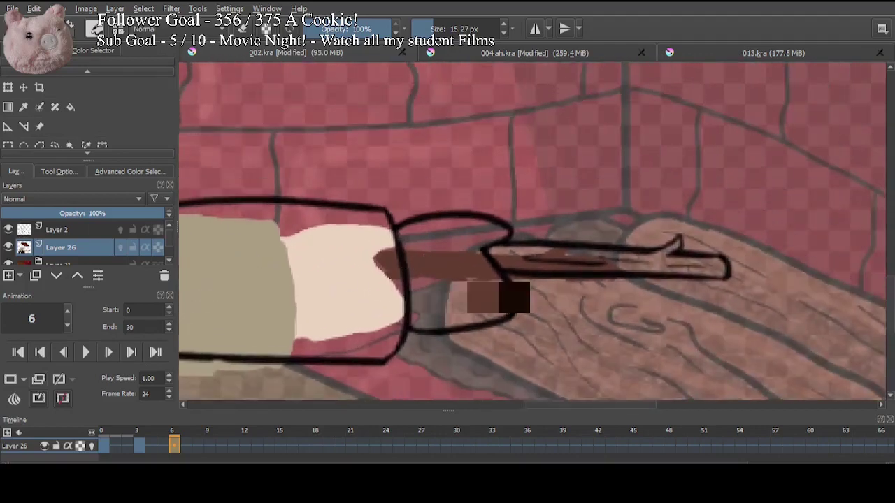
mouse_move(555, 257)
left_mouse_down()
mouse_move(494, 252)
mouse_move(720, 263)
mouse_move(678, 247)
mouse_move(662, 259)
left_mouse_up()
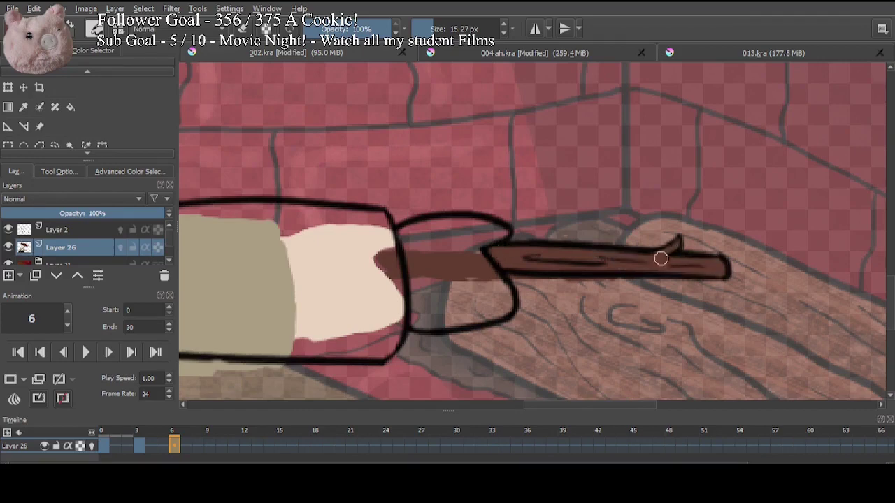
key("e")
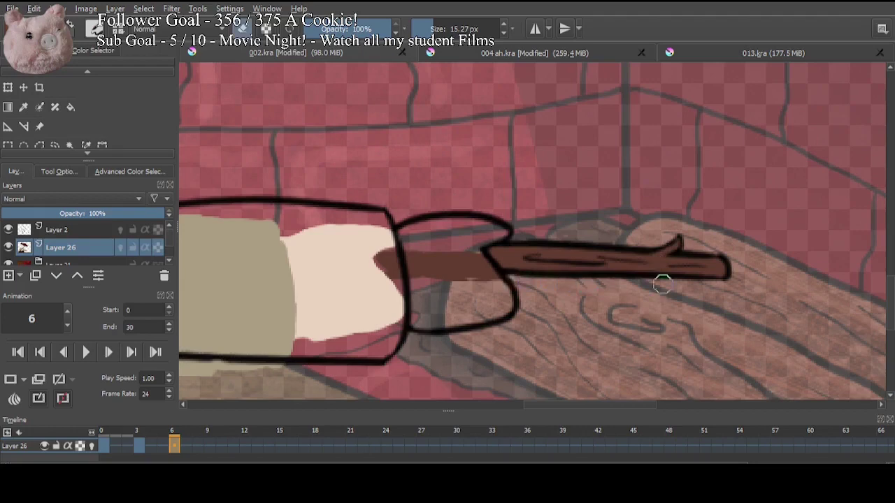
Step: Fill the hand with skin colour and extend the beige sleeve and upper arm to the frame 6 line art
left_click(344, 237, "ctrl")
mouse_move(413, 236)
left_mouse_down()
mouse_move(414, 275)
mouse_move(413, 252)
mouse_move(468, 315)
mouse_move(503, 304)
mouse_move(472, 253)
mouse_move(503, 232)
mouse_move(466, 224)
mouse_move(415, 231)
mouse_move(469, 232)
mouse_move(470, 280)
mouse_move(444, 296)
mouse_move(488, 290)
left_mouse_up()
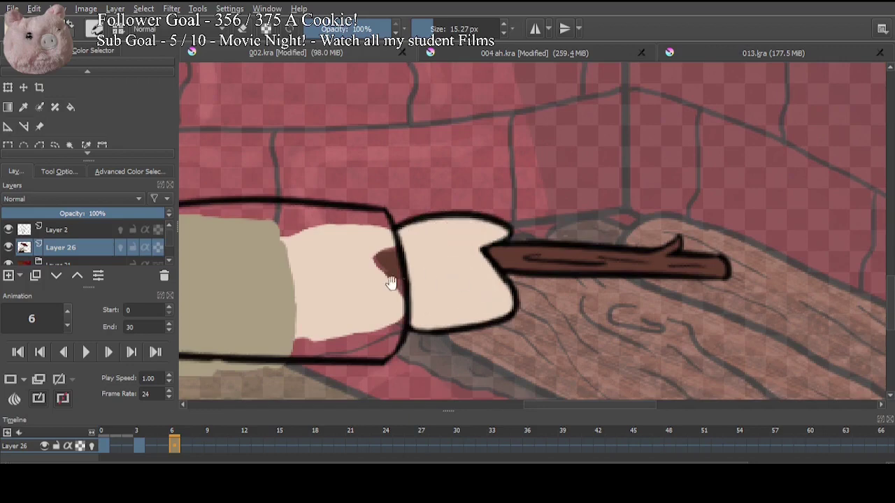
left_click_drag(406, 283, 554, 281)
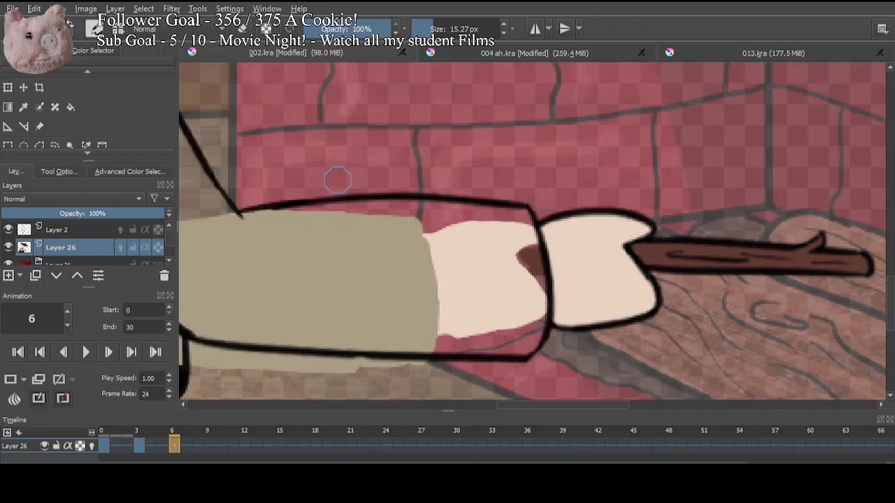
mouse_move(294, 213)
left_mouse_down()
mouse_move(242, 219)
mouse_move(386, 206)
mouse_move(511, 214)
mouse_move(541, 293)
left_mouse_up()
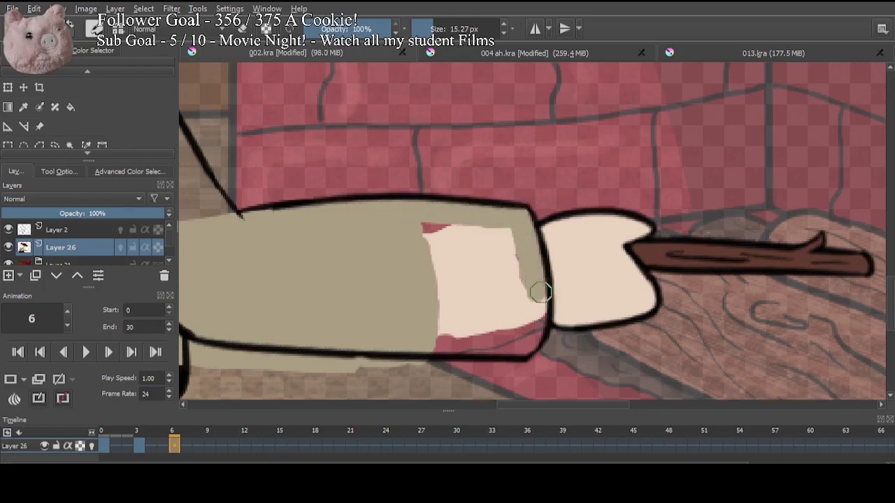
mouse_move(540, 292)
left_mouse_down()
mouse_move(525, 342)
mouse_move(436, 342)
mouse_move(525, 341)
mouse_move(480, 338)
mouse_move(513, 324)
mouse_move(525, 302)
mouse_move(514, 250)
mouse_move(439, 301)
mouse_move(487, 321)
left_mouse_up()
mouse_move(286, 238)
left_mouse_down()
mouse_move(461, 320)
mouse_move(524, 329)
left_mouse_up()
mouse_move(341, 107)
left_mouse_down()
mouse_move(329, 90)
mouse_move(400, 222)
mouse_move(390, 196)
mouse_move(475, 325)
left_mouse_up()
left_click_drag(358, 168, 376, 234)
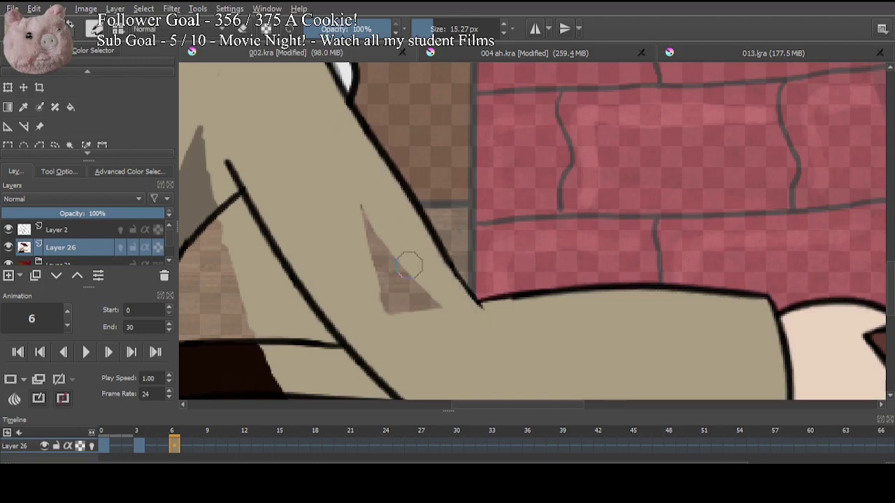
Step: Reshape the grey-brown shirt shadow at the armpit to follow the frame 6 lines, covering the old shadow with beige
left_click_drag(410, 265, 549, 294)
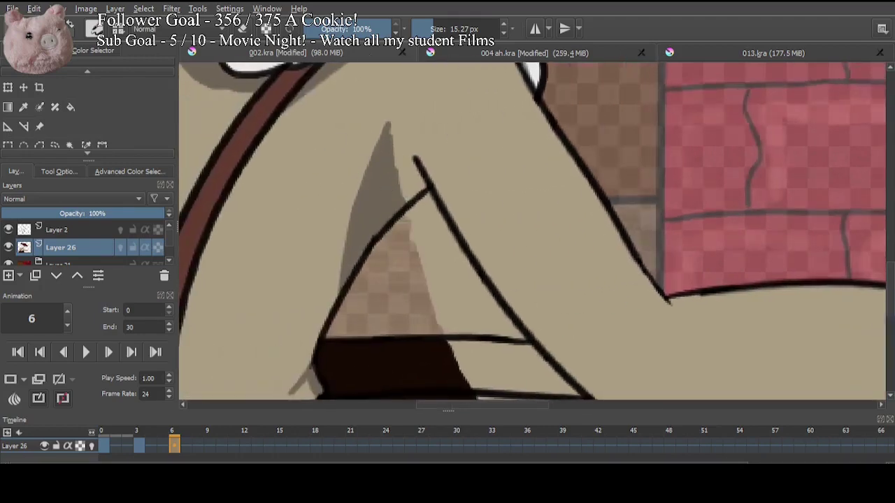
mouse_move(428, 184)
left_mouse_down()
mouse_move(417, 164)
mouse_move(383, 205)
mouse_move(418, 183)
mouse_move(416, 170)
mouse_move(410, 190)
mouse_move(393, 168)
mouse_move(350, 275)
left_mouse_up()
left_click(424, 132, "ctrl")
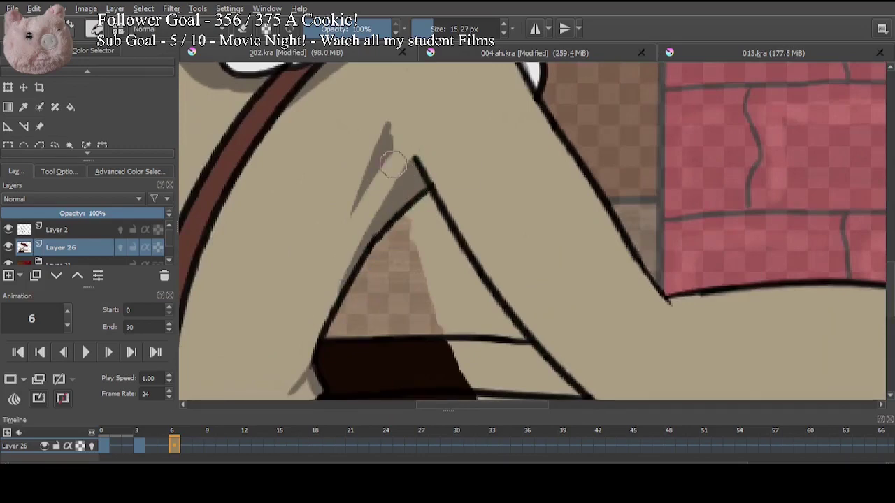
mouse_move(404, 147)
left_mouse_down()
mouse_move(350, 201)
mouse_move(384, 129)
left_mouse_up()
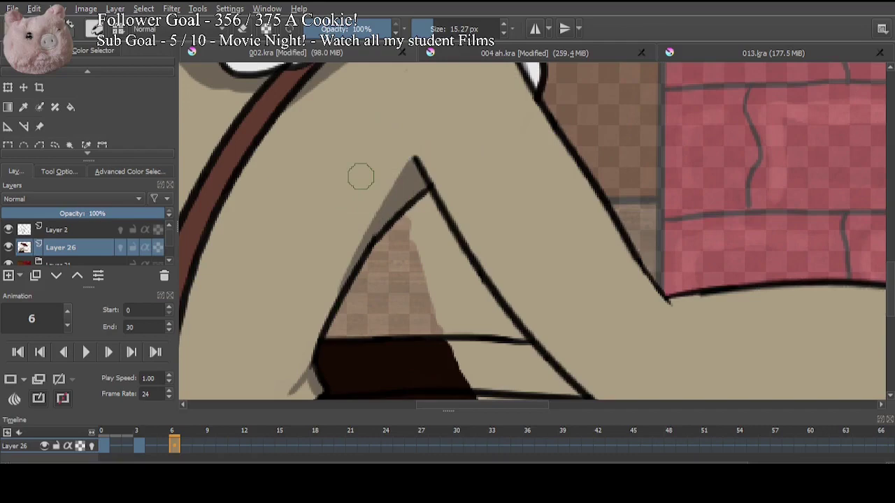
Step: Erase the beige in the torso-arm gap and below the forearm at frame 6, and fill the trousers dark brown up to the arm
mouse_move(421, 208)
left_mouse_down()
mouse_move(427, 200)
mouse_move(442, 246)
mouse_move(497, 325)
left_mouse_up()
mouse_move(490, 308)
left_mouse_down()
mouse_move(436, 233)
mouse_move(395, 231)
mouse_move(368, 191)
left_mouse_up()
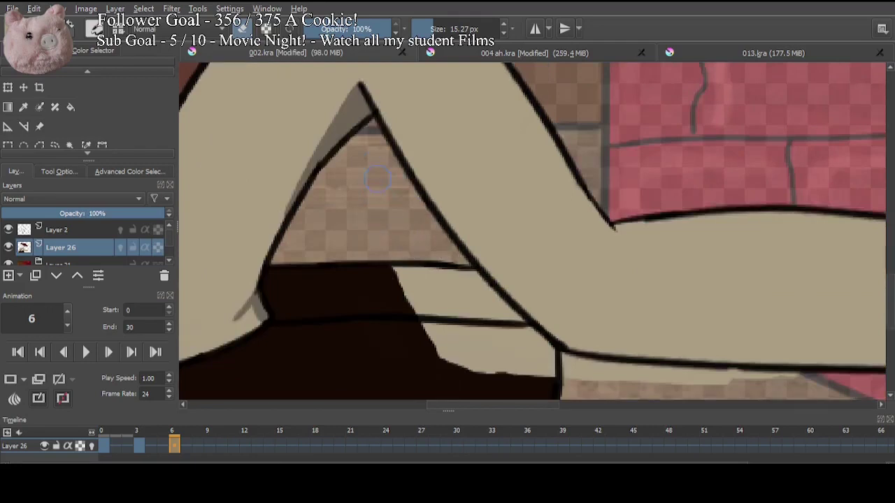
left_click_drag(445, 285, 364, 223)
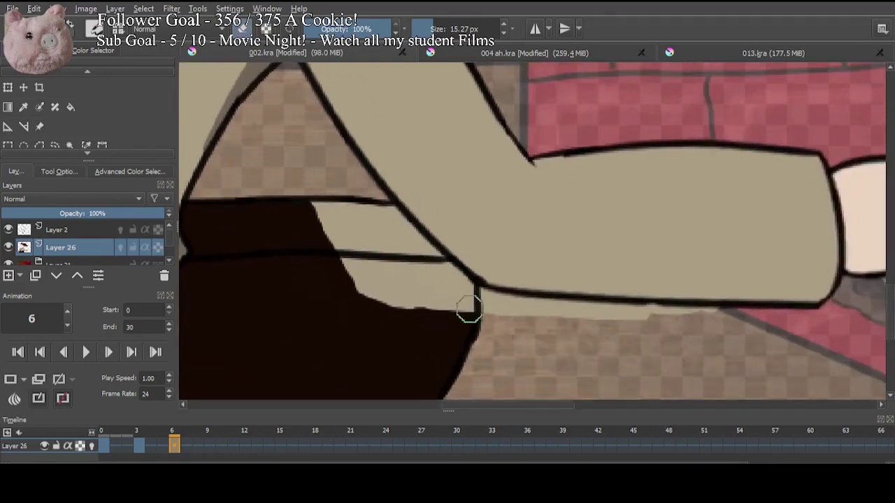
mouse_move(469, 310)
left_mouse_down()
mouse_move(484, 289)
mouse_move(485, 304)
mouse_move(675, 324)
mouse_move(762, 318)
mouse_move(639, 306)
mouse_move(609, 310)
mouse_move(655, 313)
mouse_move(503, 314)
left_mouse_up()
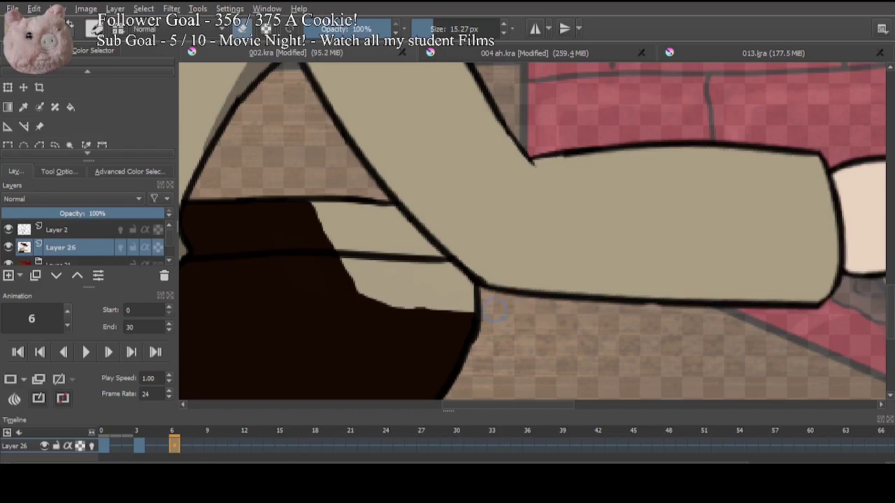
mouse_move(350, 222)
left_mouse_down()
mouse_move(298, 216)
mouse_move(328, 205)
mouse_move(393, 216)
mouse_move(443, 305)
mouse_move(385, 306)
mouse_move(451, 292)
mouse_move(405, 259)
left_mouse_up()
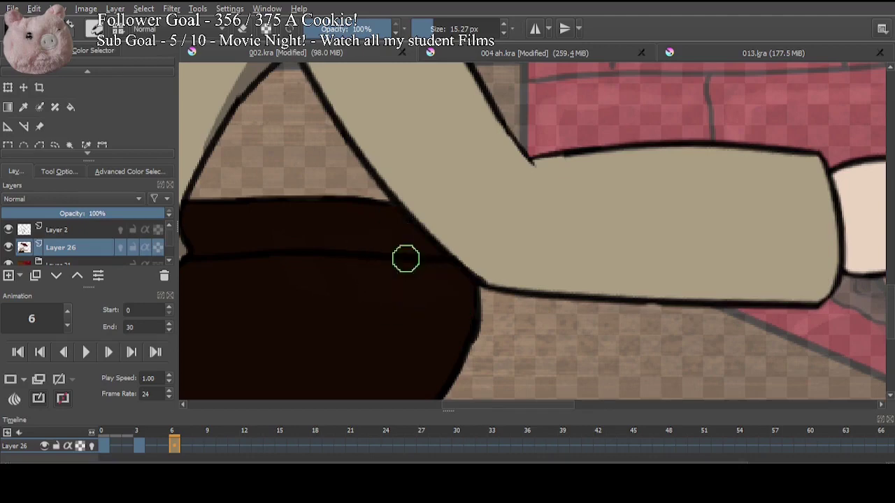
Step: Duplicate the Layer 26 colours into a keyframe at frame 9 and fit the hand's skin colour to its outline
mouse_move(308, 282)
left_mouse_down()
mouse_move(350, 277)
mouse_move(550, 296)
mouse_move(524, 234)
mouse_move(210, 70)
left_mouse_up()
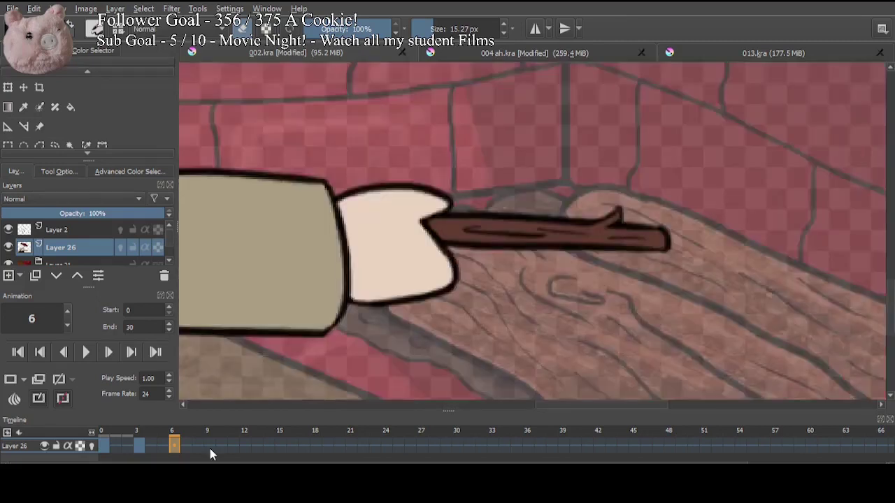
left_click(210, 446)
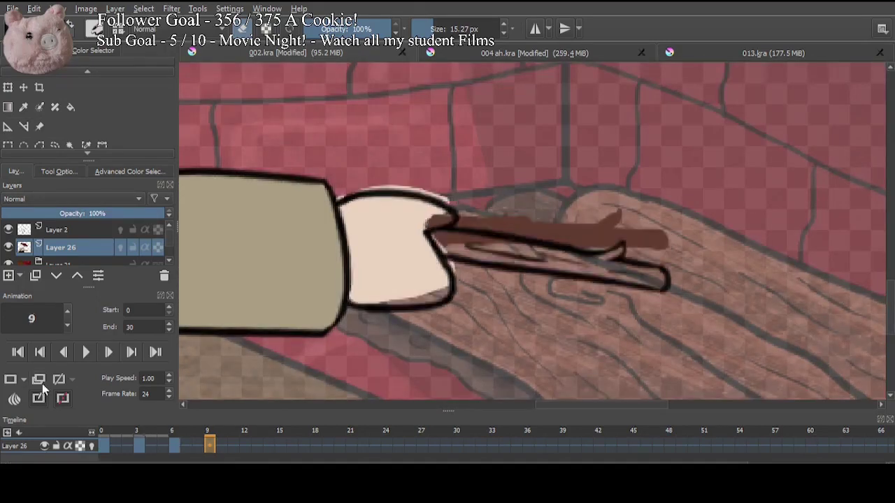
key("e")
mouse_move(423, 214)
left_mouse_down()
mouse_move(450, 219)
mouse_move(424, 225)
left_mouse_up()
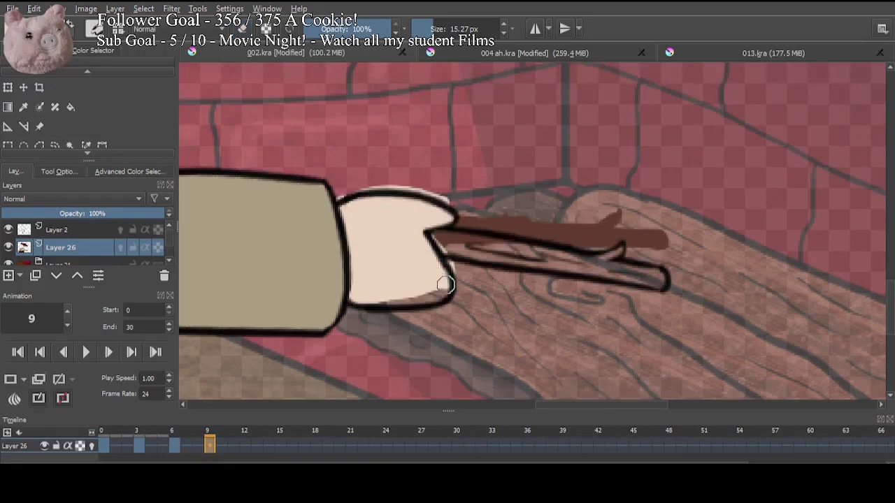
left_click_drag(427, 297, 352, 293)
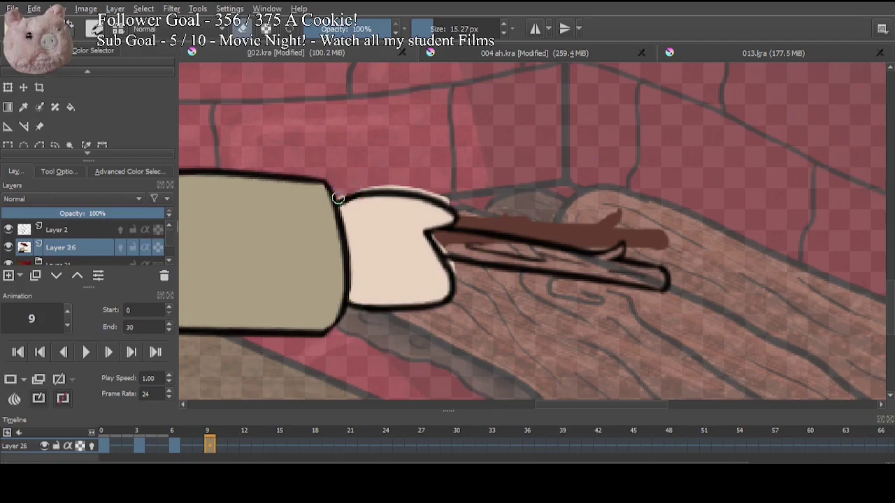
left_click_drag(337, 199, 456, 214)
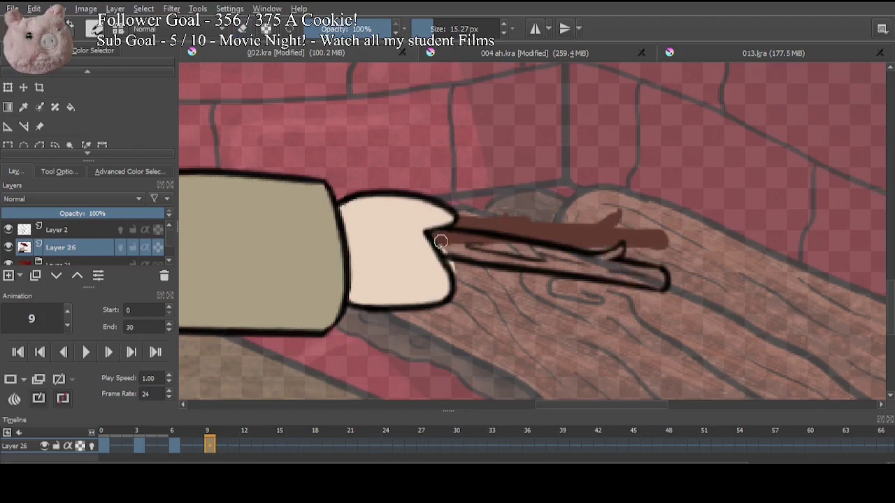
Step: Paint the lowered stick brown at frame 9 and erase the old stick colour above its outline
mouse_move(441, 241)
left_mouse_down()
mouse_move(559, 258)
mouse_move(516, 247)
mouse_move(658, 282)
mouse_move(573, 264)
mouse_move(620, 265)
left_mouse_up()
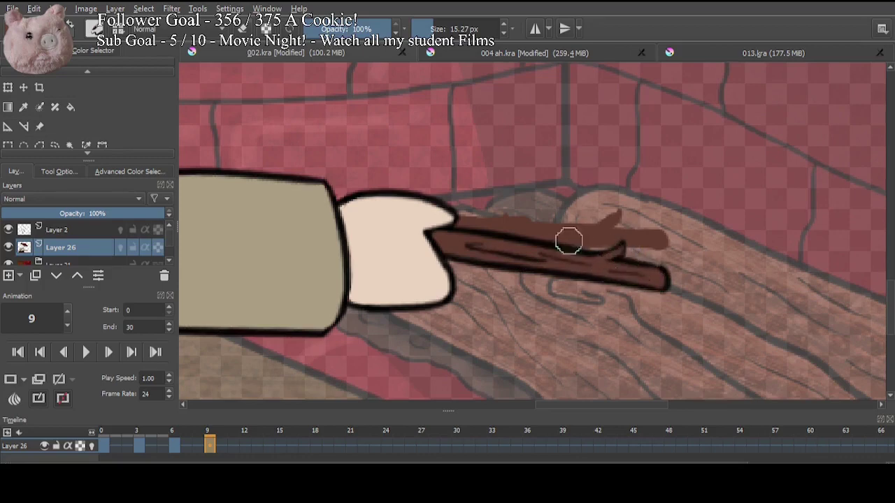
key("e")
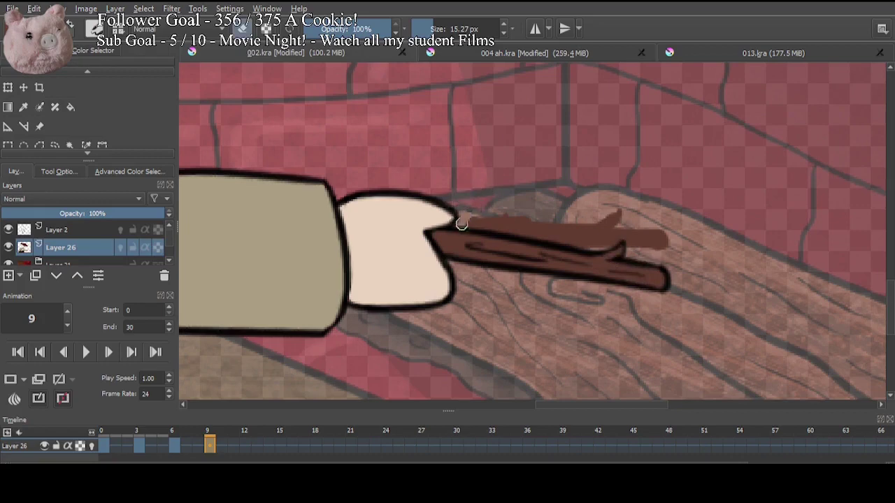
mouse_move(462, 224)
left_mouse_down()
mouse_move(523, 230)
mouse_move(494, 226)
mouse_move(476, 212)
mouse_move(695, 229)
mouse_move(643, 220)
mouse_move(682, 240)
mouse_move(670, 250)
mouse_move(639, 245)
mouse_move(630, 224)
mouse_move(559, 238)
left_mouse_up()
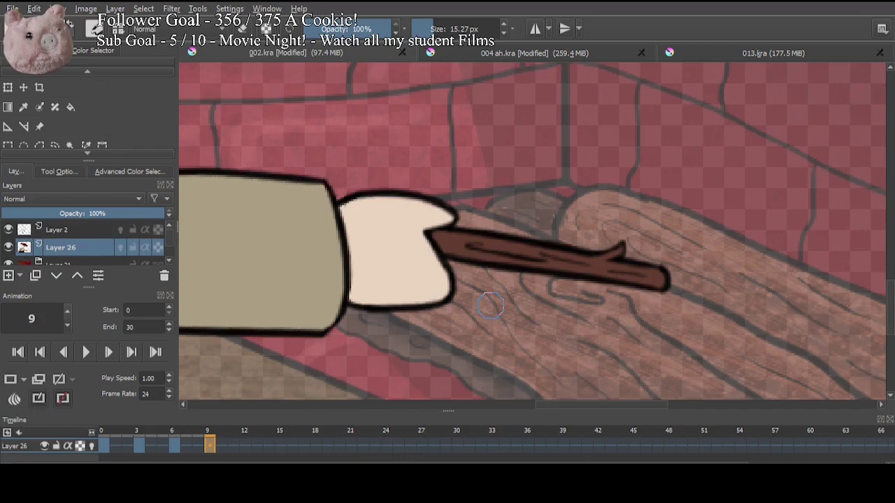
Step: Duplicate the Layer 26 colours into a keyframe at frame 12 and fit the hand's skin colour to the line art
left_click(245, 445)
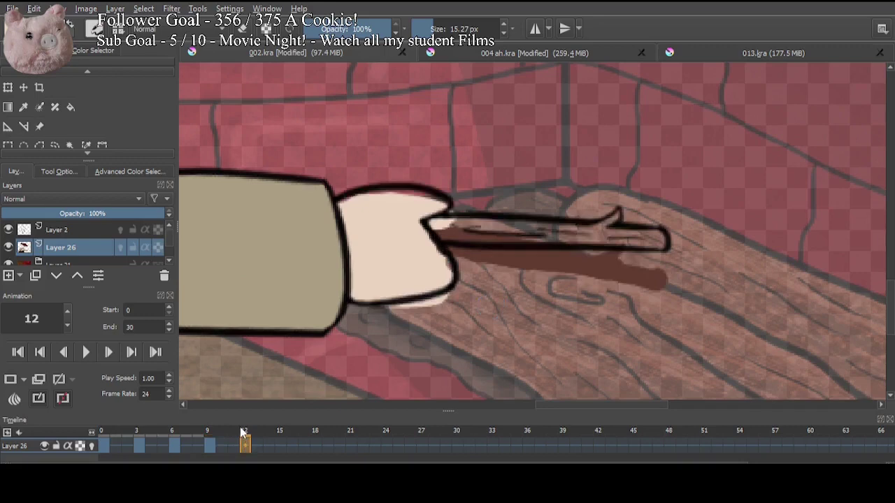
mouse_move(354, 217)
left_mouse_down()
mouse_move(344, 200)
mouse_move(420, 196)
mouse_move(452, 207)
left_mouse_up()
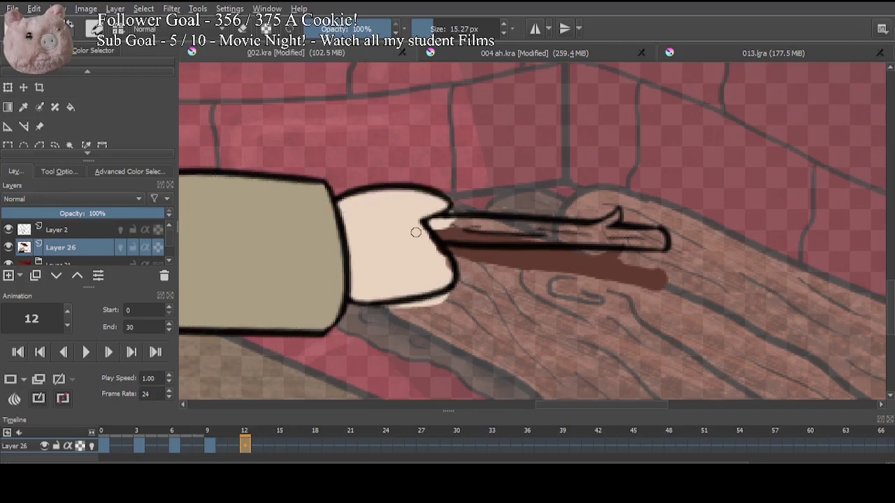
left_click_drag(462, 288, 390, 308)
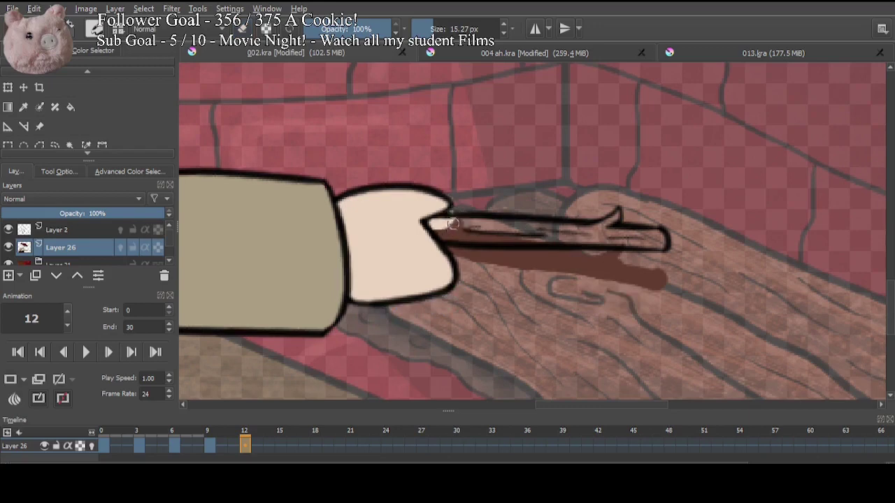
Step: Paint the raised stick brown at frame 12 and erase the old stick colour below its outline
mouse_move(432, 223)
left_mouse_down()
mouse_move(469, 226)
mouse_move(462, 209)
mouse_move(448, 211)
mouse_move(478, 235)
mouse_move(488, 225)
mouse_move(570, 234)
mouse_move(537, 237)
mouse_move(662, 242)
mouse_move(550, 232)
mouse_move(603, 222)
left_mouse_up()
key("e")
mouse_move(622, 263)
left_mouse_down()
mouse_move(597, 259)
mouse_move(678, 284)
mouse_move(608, 267)
mouse_move(459, 260)
left_mouse_up()
key("e")
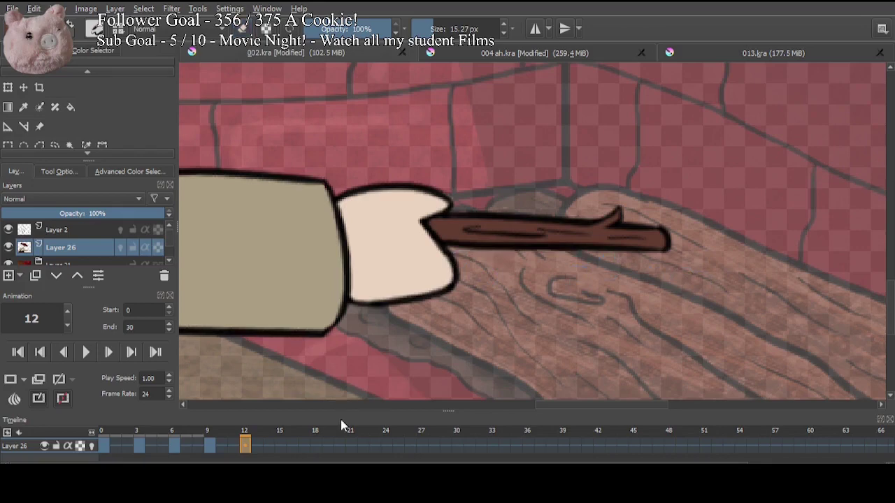
Step: Duplicate the Layer 26 colours into a keyframe at frame 15 and refit the hand and lowered stick colours to the line art
left_click(278, 446)
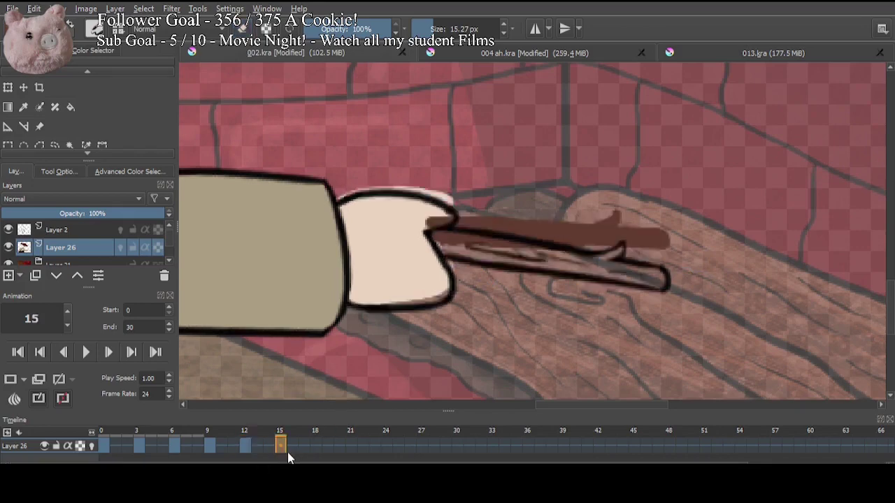
left_click(37, 381)
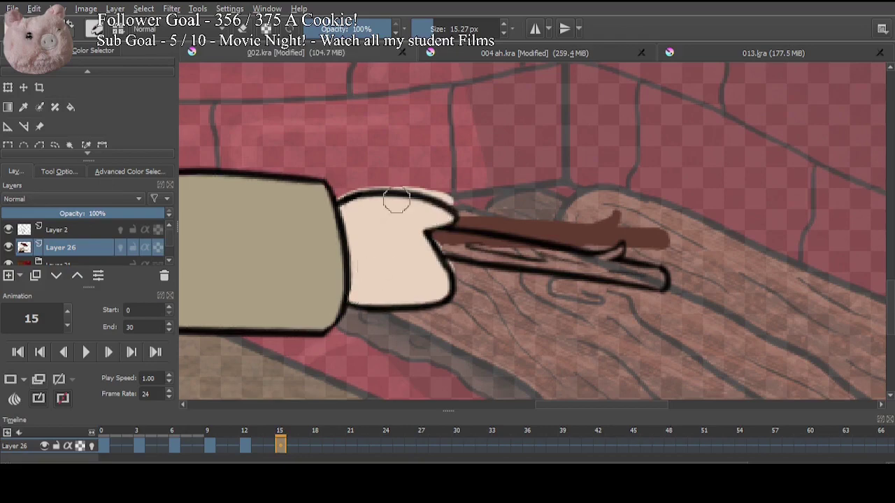
mouse_move(457, 201)
left_mouse_down()
mouse_move(417, 184)
mouse_move(340, 198)
left_mouse_up()
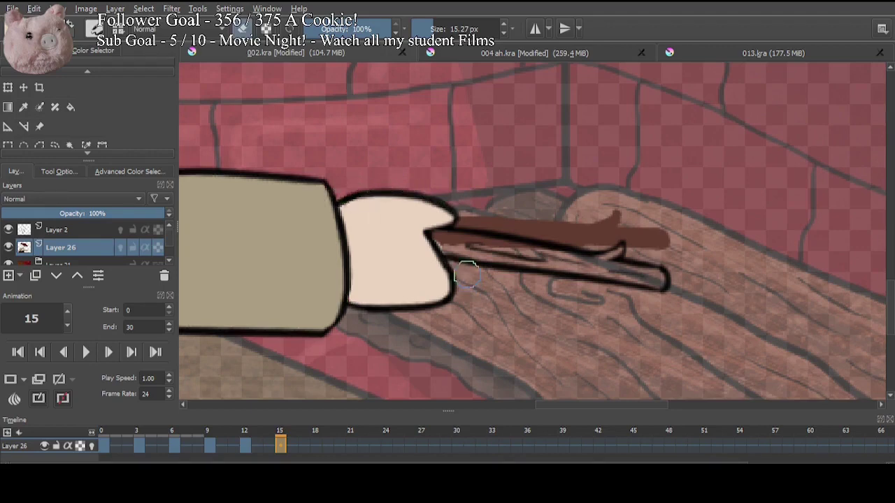
mouse_move(620, 253)
left_mouse_down()
mouse_move(593, 262)
mouse_move(443, 238)
mouse_move(515, 258)
mouse_move(660, 276)
mouse_move(618, 266)
left_mouse_up()
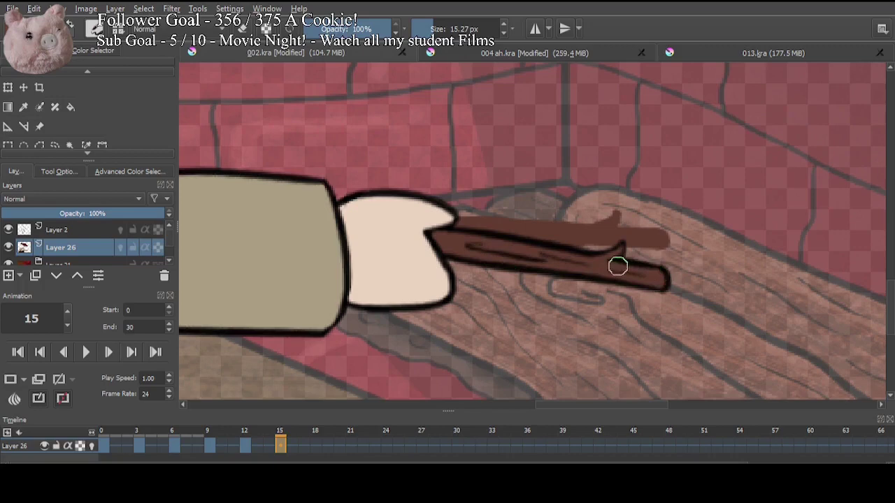
key("e")
mouse_move(472, 223)
left_mouse_down()
mouse_move(455, 226)
mouse_move(633, 236)
mouse_move(574, 231)
left_mouse_up()
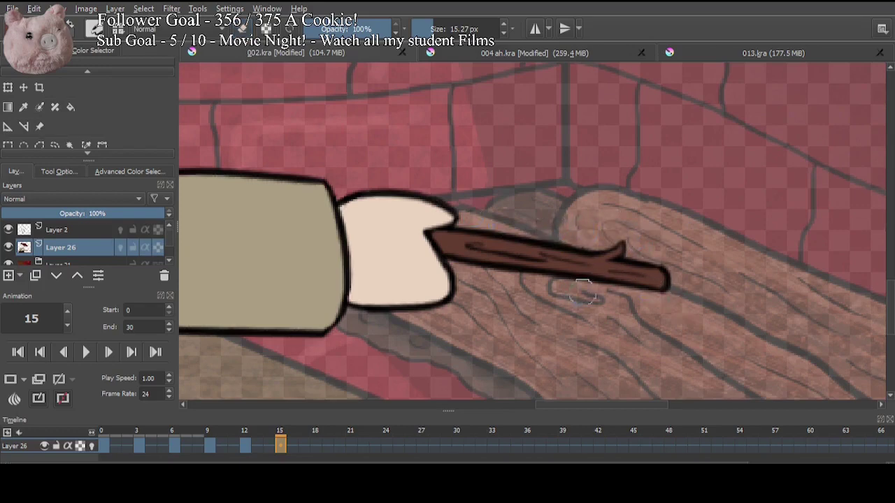
Step: Duplicate the Layer 26 colours into a keyframe at frame 18, refitting the hand's skin and raised stick colours and erasing the old brown below
left_click(314, 446)
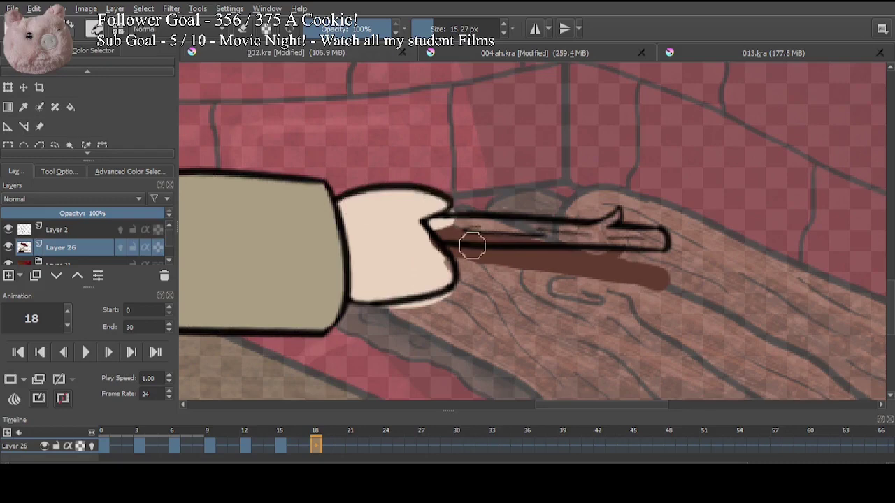
mouse_move(448, 238)
left_mouse_down()
mouse_move(449, 286)
mouse_move(439, 307)
mouse_move(448, 304)
mouse_move(395, 306)
left_mouse_up()
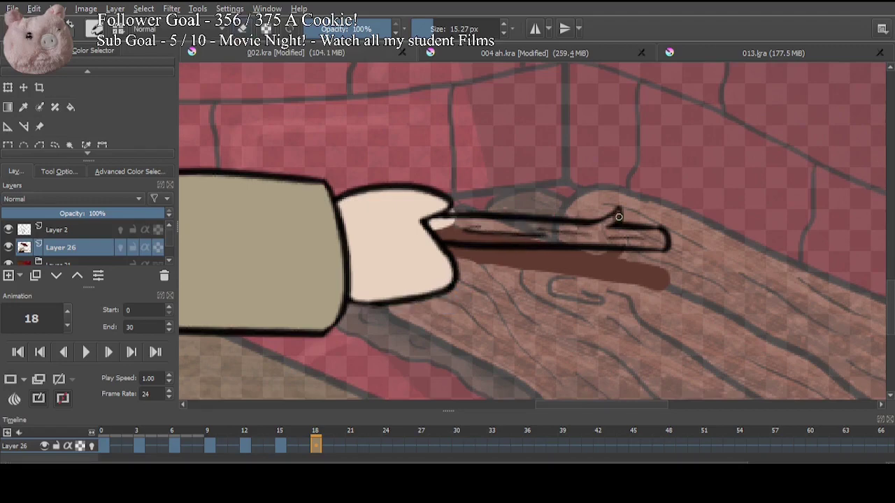
mouse_move(619, 217)
left_mouse_down()
mouse_move(561, 231)
mouse_move(440, 226)
left_mouse_up()
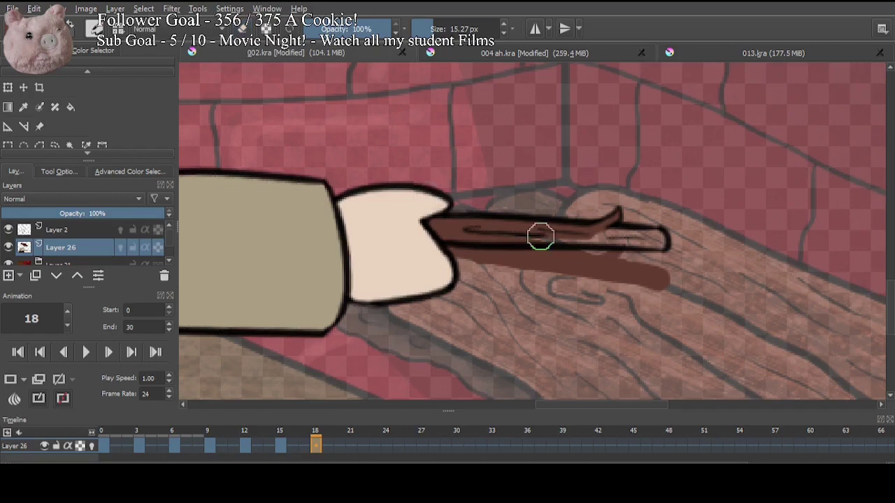
mouse_move(541, 236)
left_mouse_down()
mouse_move(663, 244)
mouse_move(658, 233)
left_mouse_up()
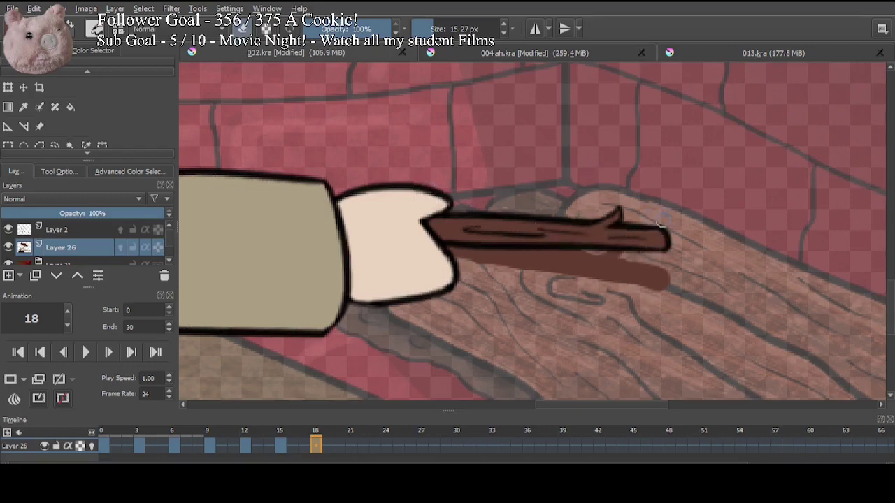
left_click_drag(685, 280, 666, 289)
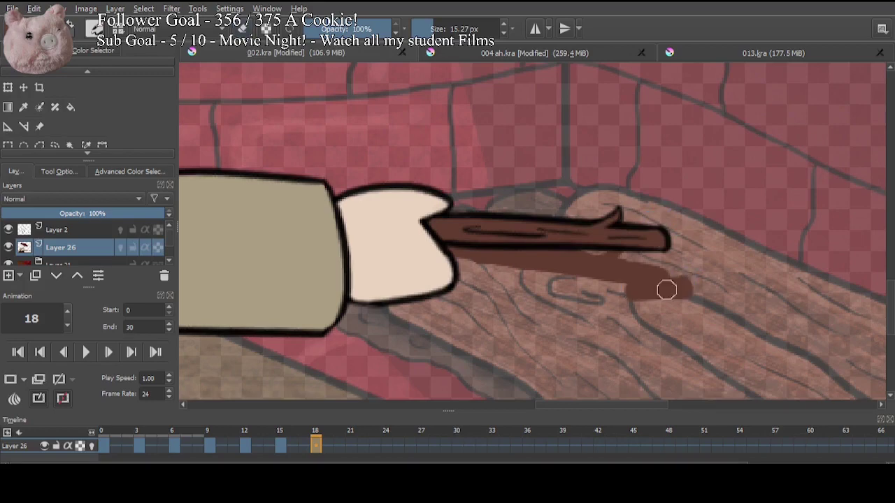
key("ctrl+z")
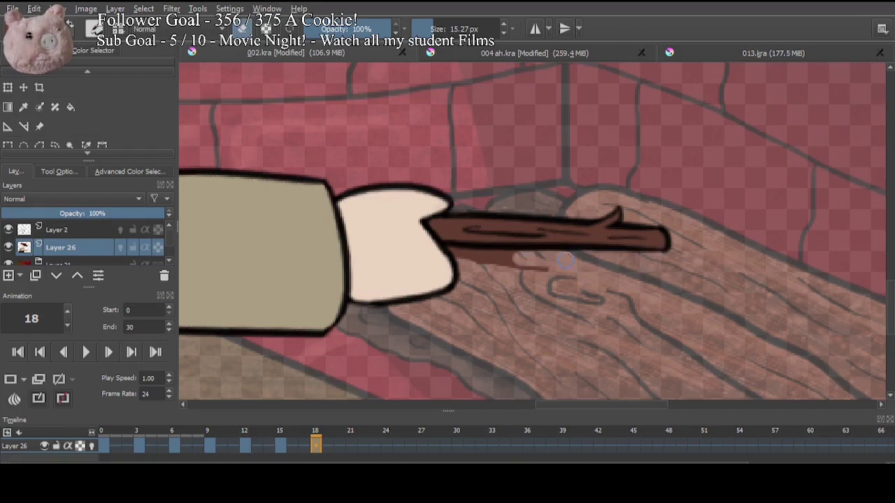
key("ctrl+z")
key("ctrl+z")
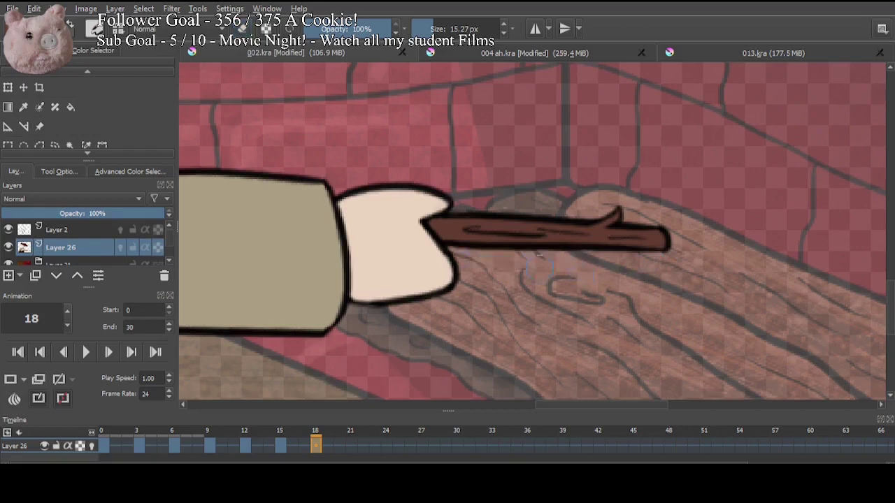
Step: Duplicate the Layer 26 colours into a keyframe at frame 21 and match the hand and stick colours to the highest stick pose
left_click(350, 451)
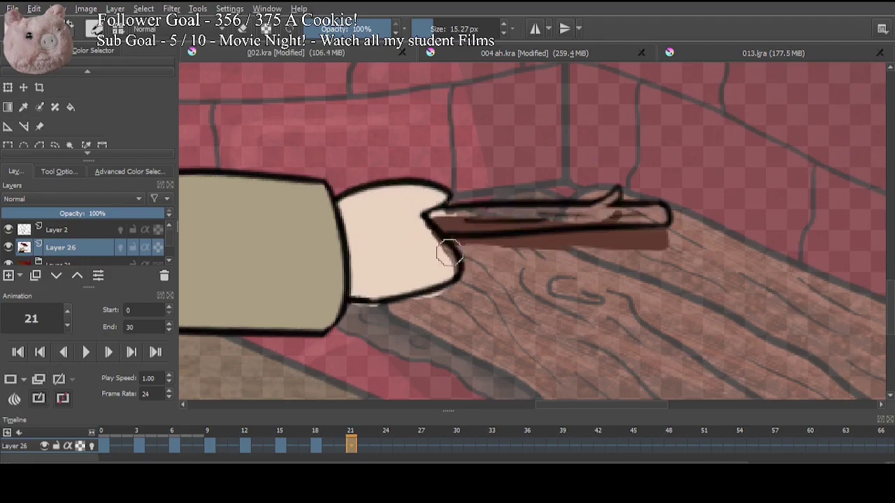
mouse_move(425, 223)
left_mouse_down()
mouse_move(451, 266)
mouse_move(456, 291)
mouse_move(422, 303)
mouse_move(439, 298)
left_mouse_up()
key("e")
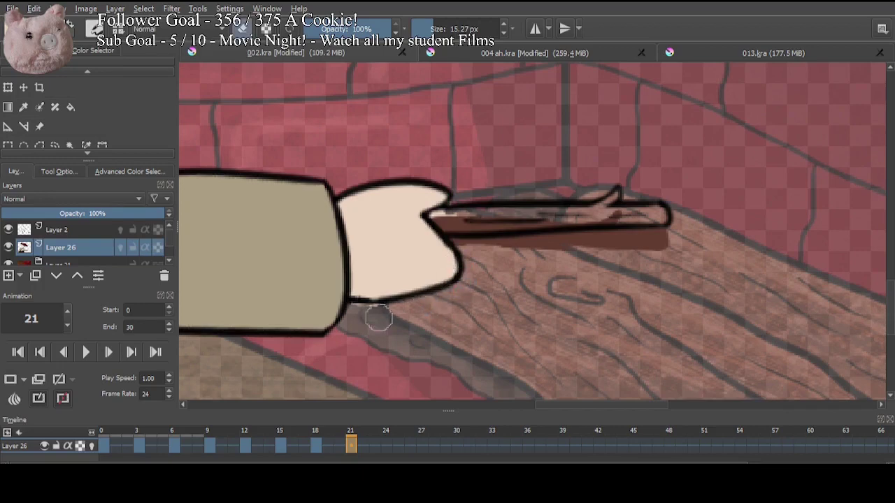
left_click(635, 237, "ctrl")
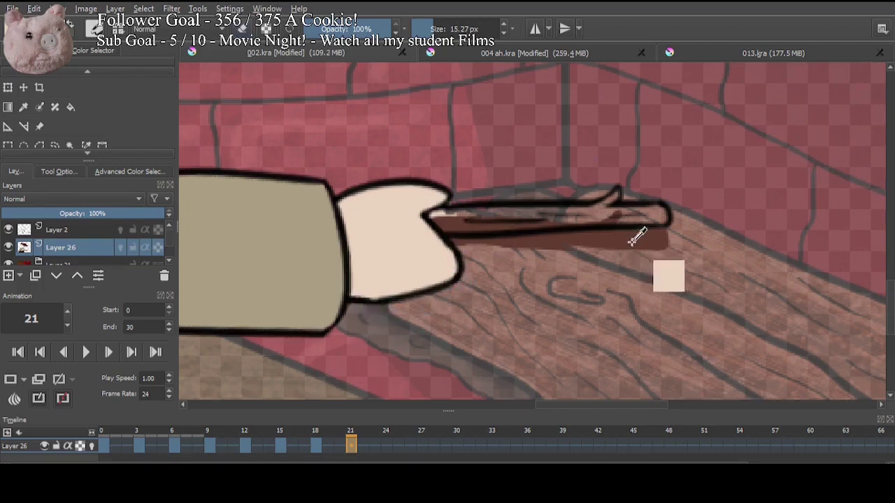
mouse_move(635, 238)
left_mouse_down()
mouse_move(658, 211)
mouse_move(661, 221)
mouse_move(642, 210)
mouse_move(438, 214)
left_mouse_up()
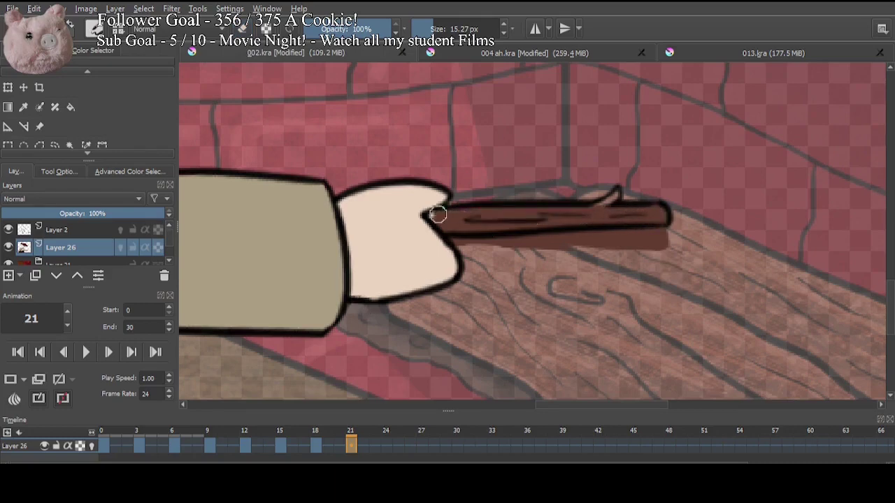
mouse_move(605, 242)
left_mouse_down()
mouse_move(666, 237)
mouse_move(452, 241)
mouse_move(490, 238)
left_mouse_up()
Step: Duplicate the Layer 26 colours into a keyframe at frame 24 and fit the hand's skin colour to its outline
left_click(380, 443)
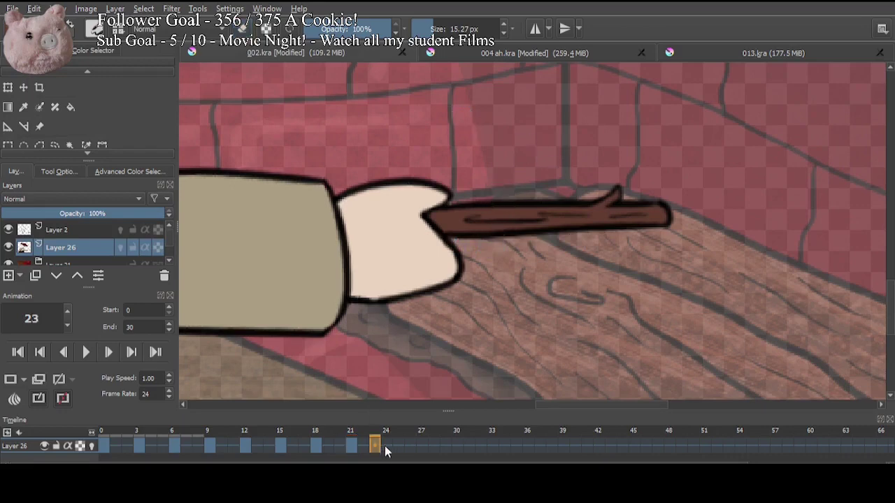
left_click(385, 445)
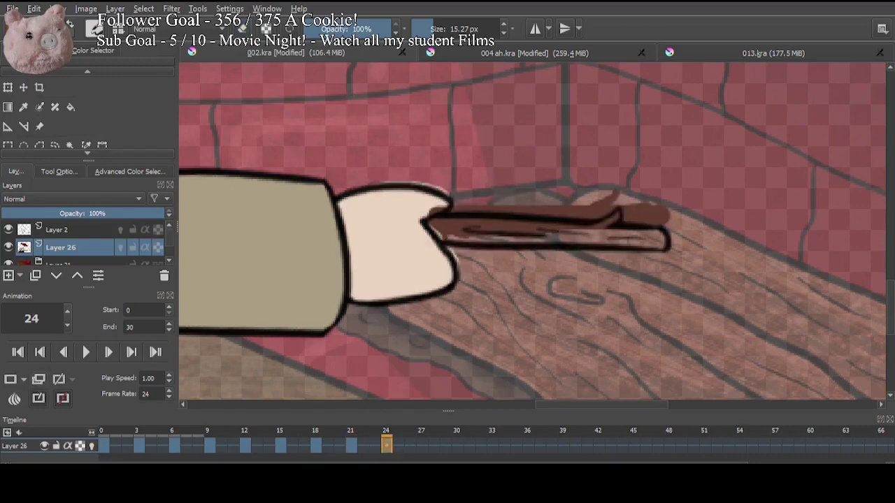
left_click_drag(440, 204, 423, 213)
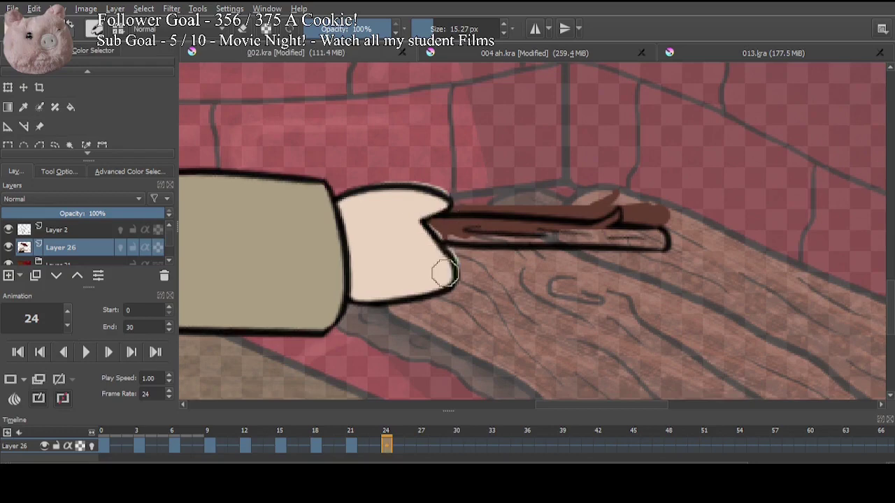
left_click_drag(443, 274, 447, 266)
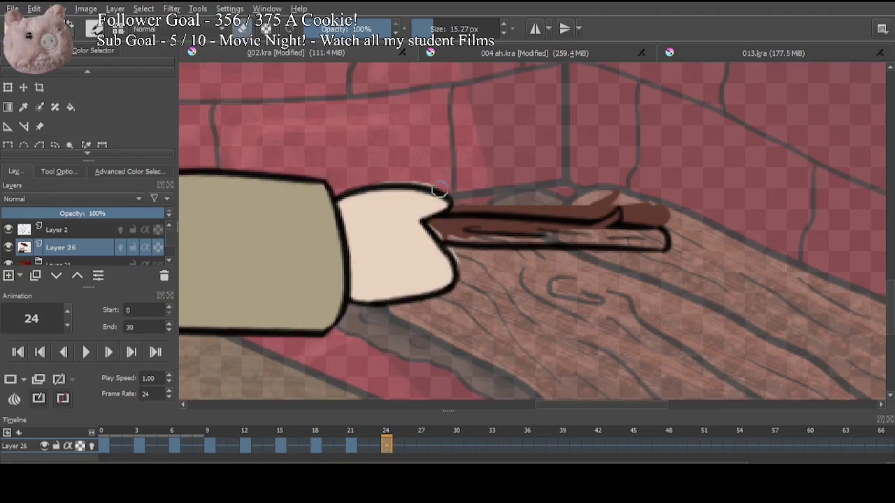
left_click_drag(439, 189, 372, 183)
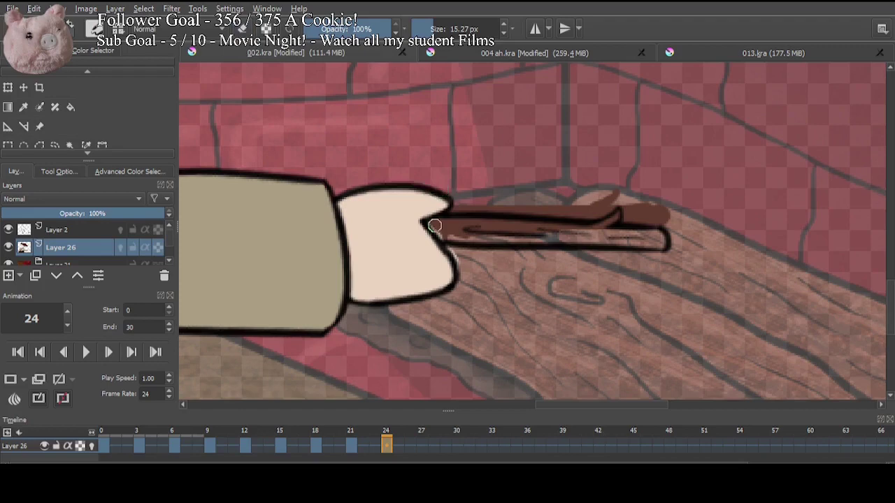
Step: Paint the stick brown at frame 24 and erase the old stick colour above its outline
mouse_move(434, 225)
left_mouse_down()
mouse_move(651, 242)
mouse_move(559, 232)
left_mouse_up()
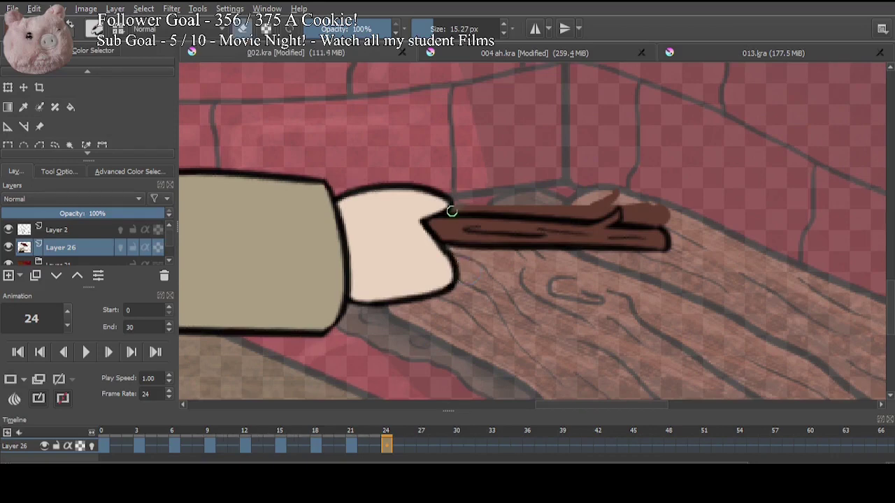
mouse_move(451, 210)
left_mouse_down()
mouse_move(632, 204)
mouse_move(668, 221)
mouse_move(636, 205)
left_mouse_up()
key("e")
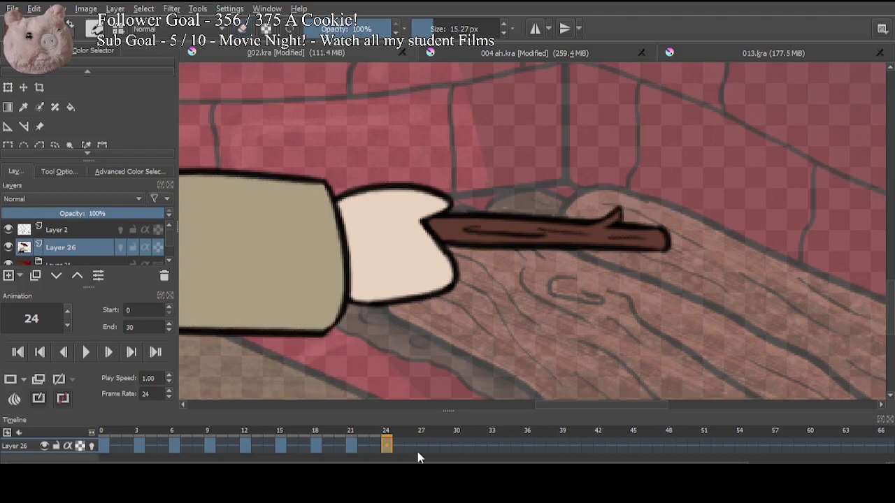
Step: Duplicate the Layer 26 colours into a keyframe at frame 27 and refit the hand and lowered stick colours to the line art
left_click(419, 447)
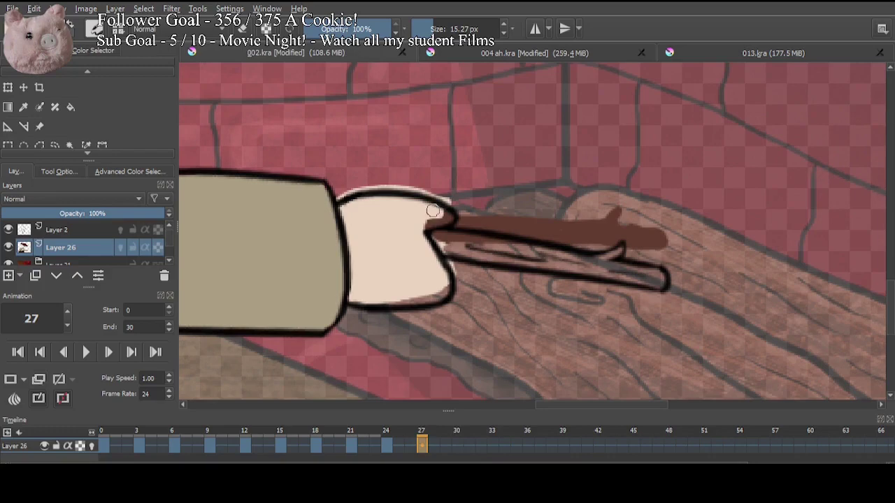
mouse_move(433, 211)
left_mouse_down()
mouse_move(446, 281)
mouse_move(360, 298)
left_mouse_up()
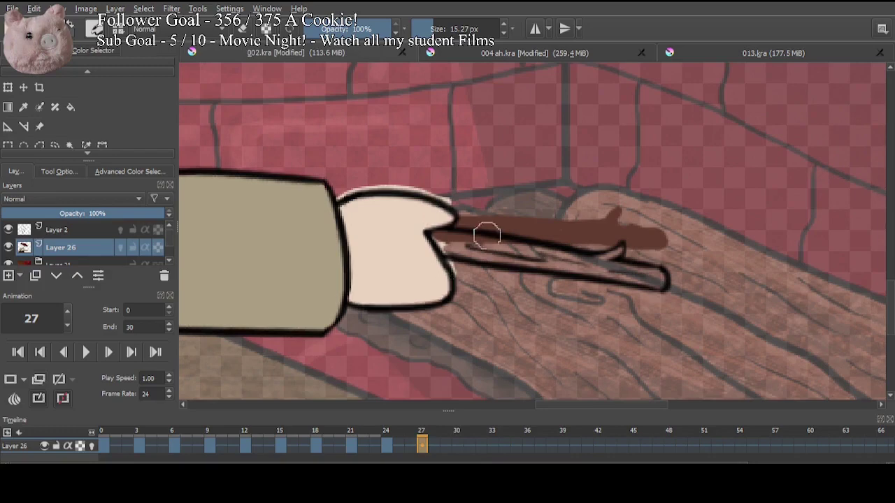
mouse_move(487, 235)
left_mouse_down()
mouse_move(443, 249)
mouse_move(648, 275)
mouse_move(619, 246)
mouse_move(524, 267)
left_mouse_up()
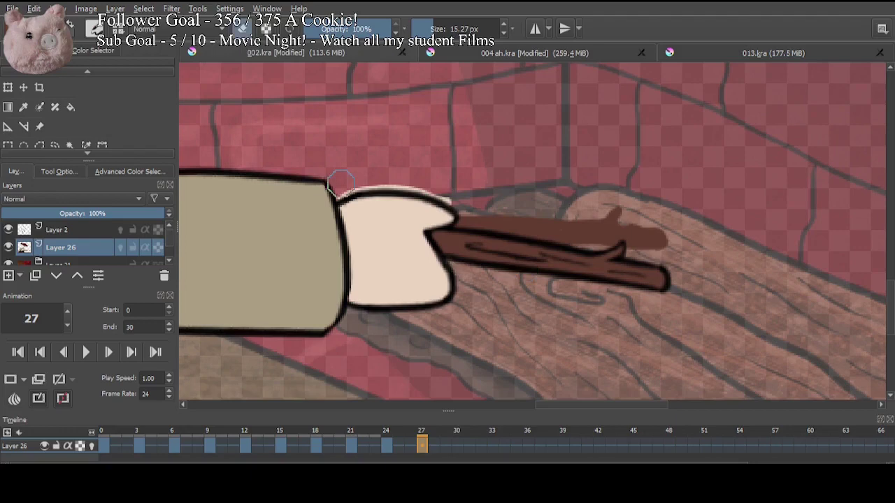
mouse_move(340, 186)
left_mouse_down()
mouse_move(374, 182)
mouse_move(468, 223)
left_mouse_up()
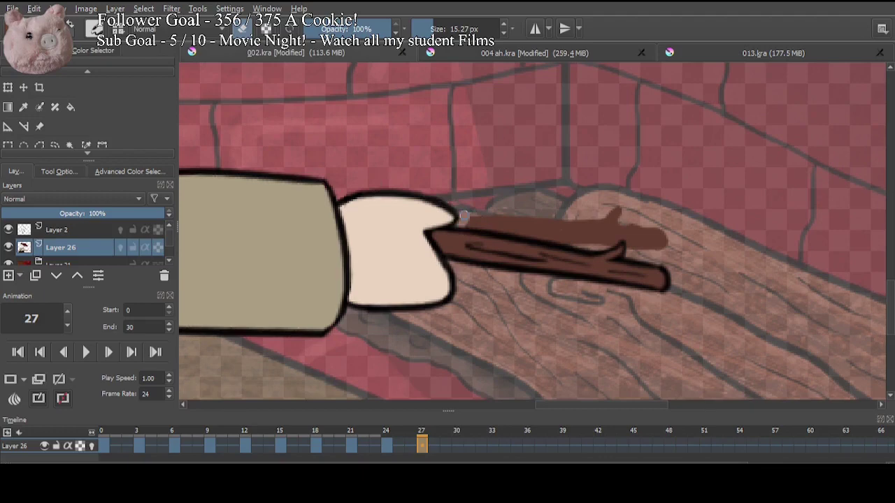
mouse_move(463, 216)
left_mouse_down()
mouse_move(649, 245)
mouse_move(520, 290)
left_mouse_up()
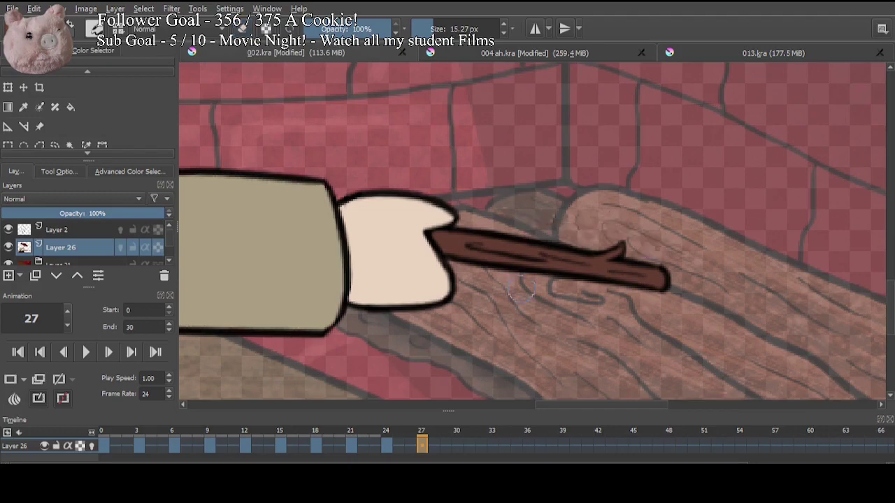
Step: Duplicate the Layer 26 colours into a keyframe at frame 30 and refit the hand and stick colours, erasing the excess outside the outlines
left_click(131, 353)
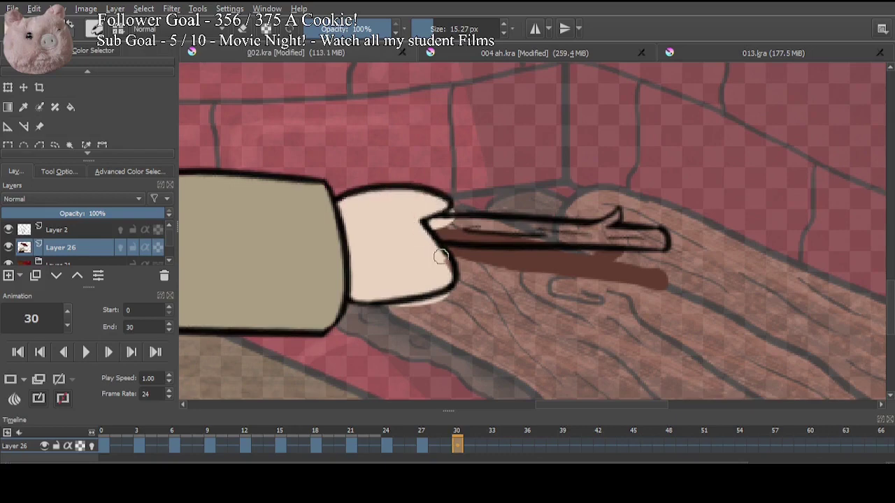
mouse_move(461, 223)
left_mouse_down()
mouse_move(434, 223)
mouse_move(443, 230)
mouse_move(571, 224)
mouse_move(521, 235)
mouse_move(661, 239)
mouse_move(607, 222)
mouse_move(616, 264)
mouse_move(629, 262)
mouse_move(594, 271)
mouse_move(453, 252)
mouse_move(517, 264)
left_mouse_up()
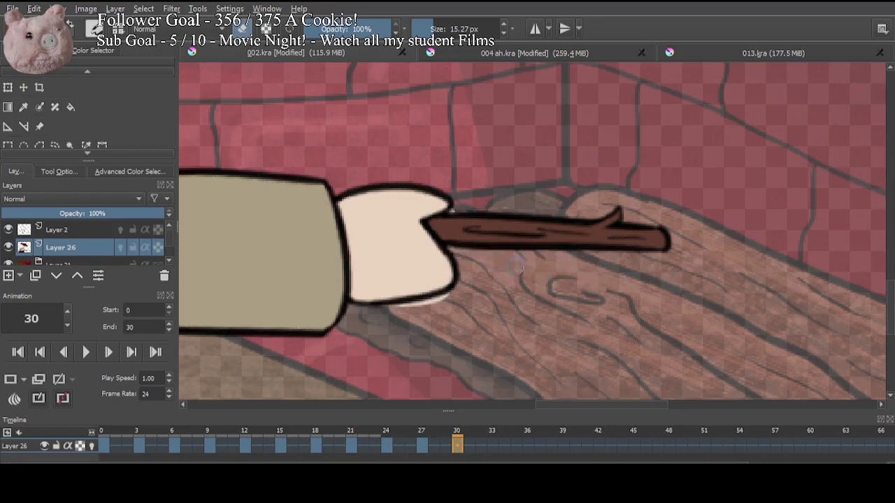
left_click_drag(480, 290, 393, 305)
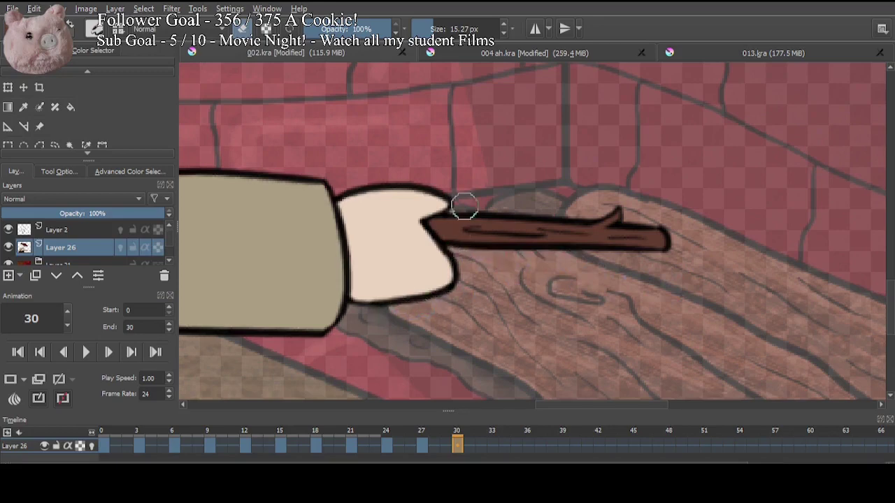
left_click_drag(453, 210, 450, 213)
key("e")
left_click(416, 259, "ctrl")
mouse_move(438, 272)
left_mouse_down()
mouse_move(446, 274)
mouse_move(422, 290)
mouse_move(392, 290)
left_mouse_up()
left_click(491, 448)
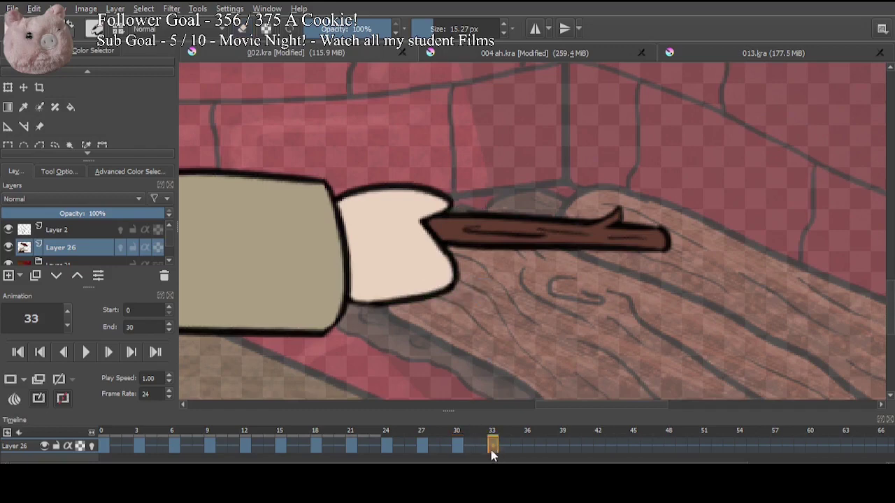
left_click(483, 446)
left_click(528, 446)
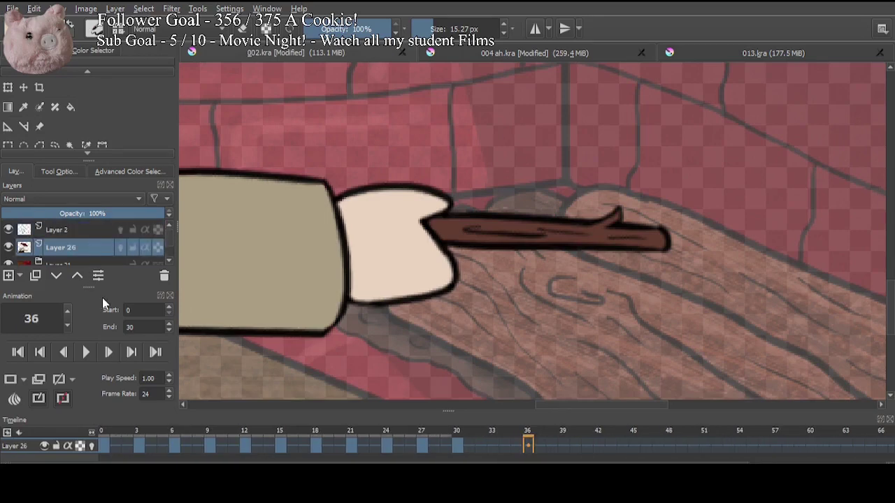
Step: Set the Layer 21 background to 100% opacity and play back the coloured animation
key("ctrl+minus")
key("ctrl+minus")
key("ctrl+minus")
key("ctrl+minus")
key("ctrl+minus")
left_click_drag(501, 186, 533, 284)
left_click(76, 263)
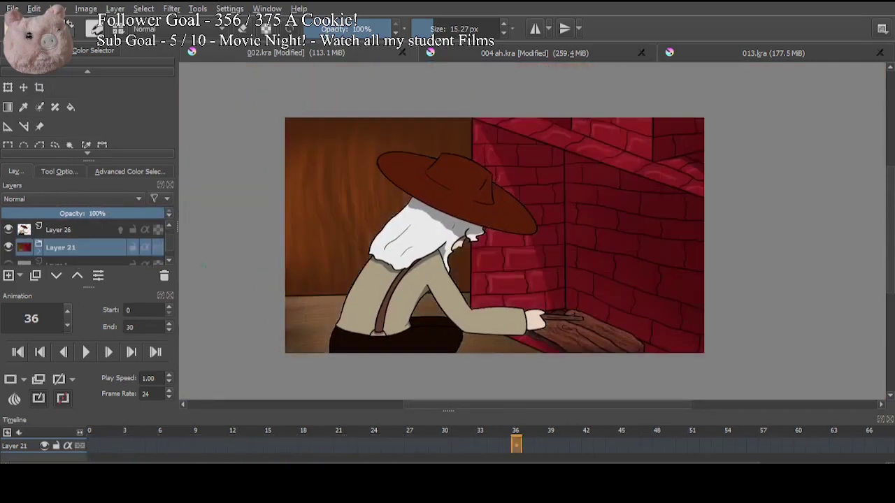
left_click(86, 352)
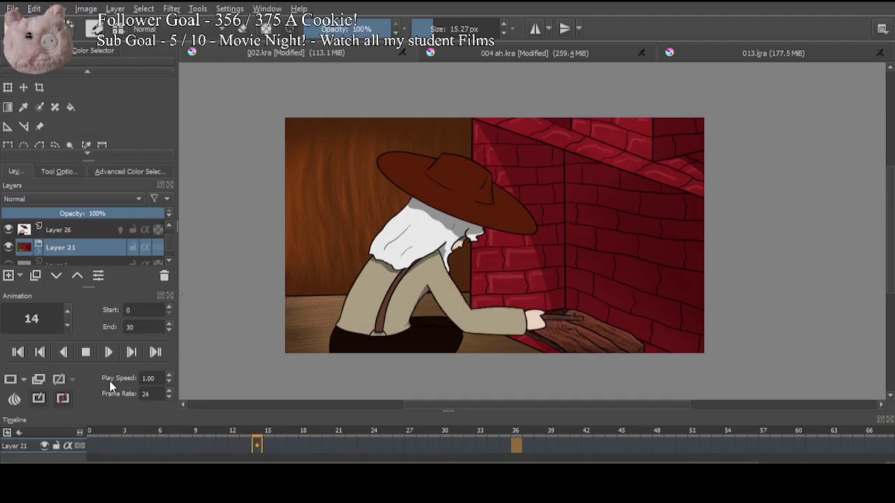
Step: Stop the playback and save the coloured fireplace animation 002.kra
left_click(86, 351)
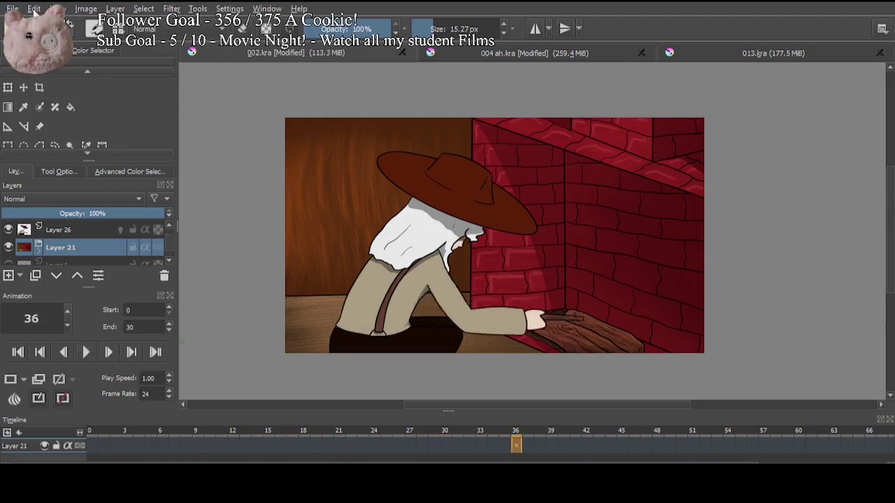
key("ctrl+s")
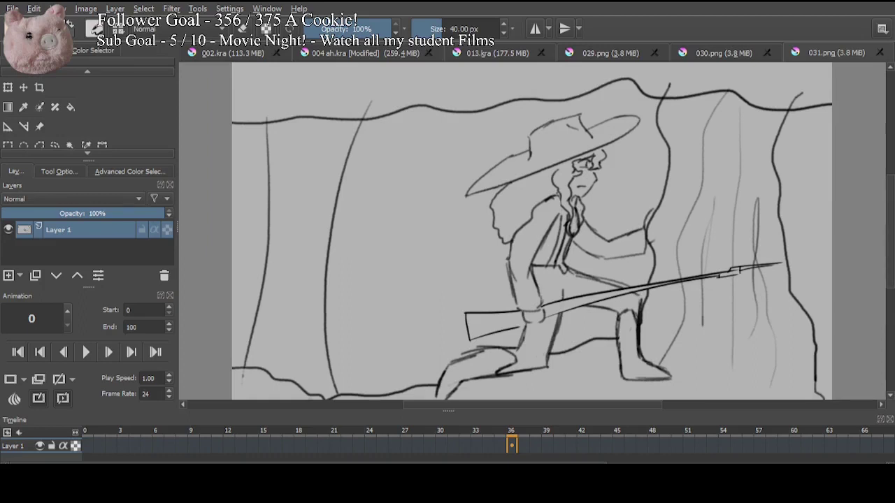
Step: Copy the entire 031.png sketch and paste it into 029.png as a new layer
left_click(433, 28)
scroll(435, 164, "down", 1)
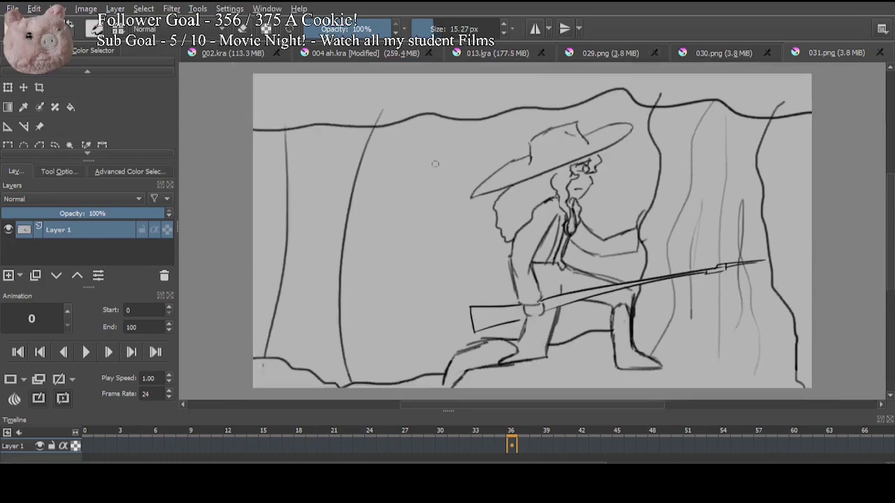
left_click(8, 144)
left_click_drag(244, 72, 825, 388)
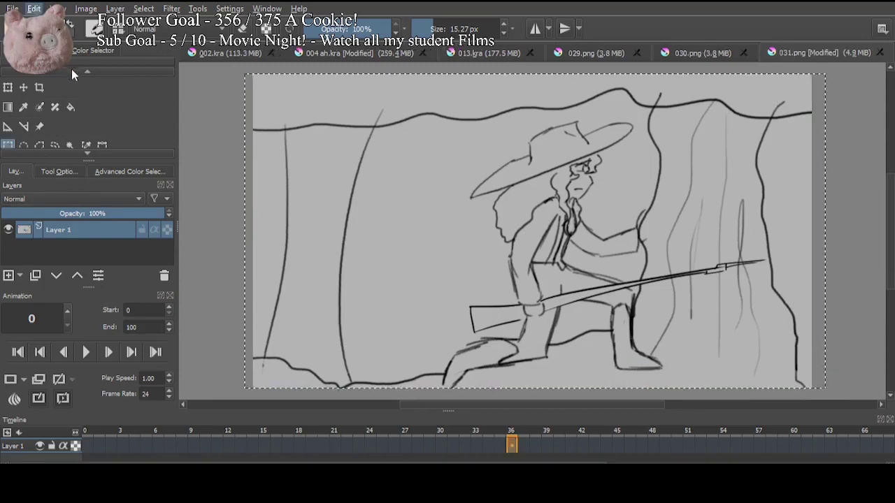
left_click(607, 55)
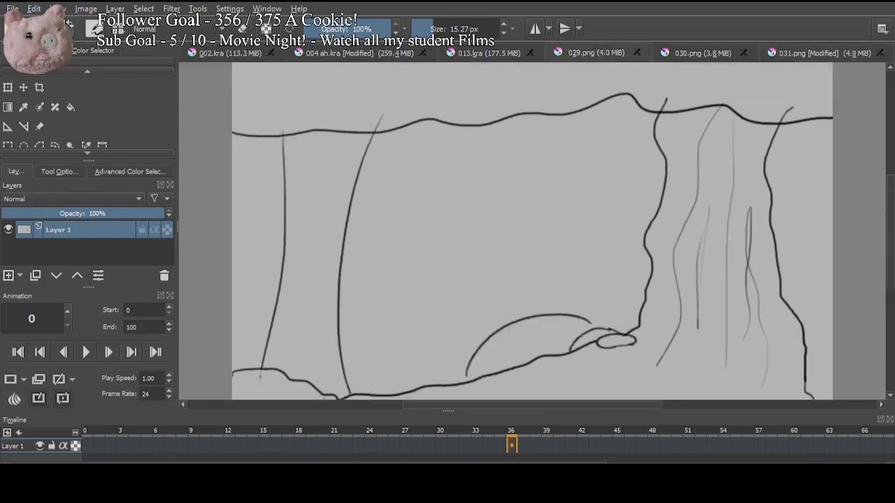
key("ctrl+v")
Step: Copy the entire 030.png sketch into 029.png, place it below the other pasted sketch, and close 030.png and 031.png
left_click(682, 55)
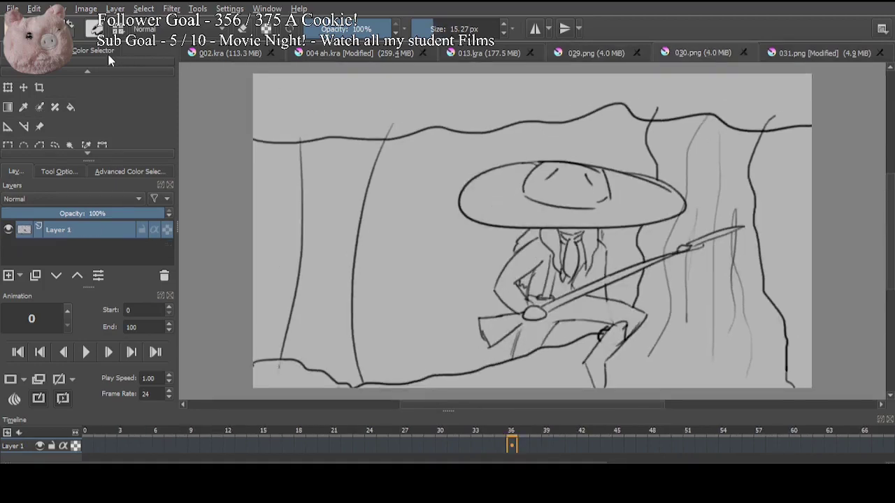
left_click(10, 144)
left_click_drag(239, 70, 828, 390)
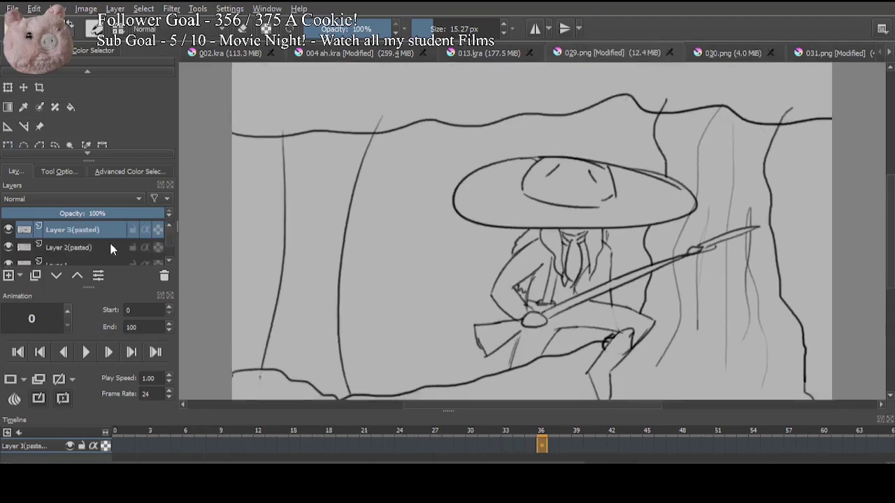
key("ctrl+Page_Down")
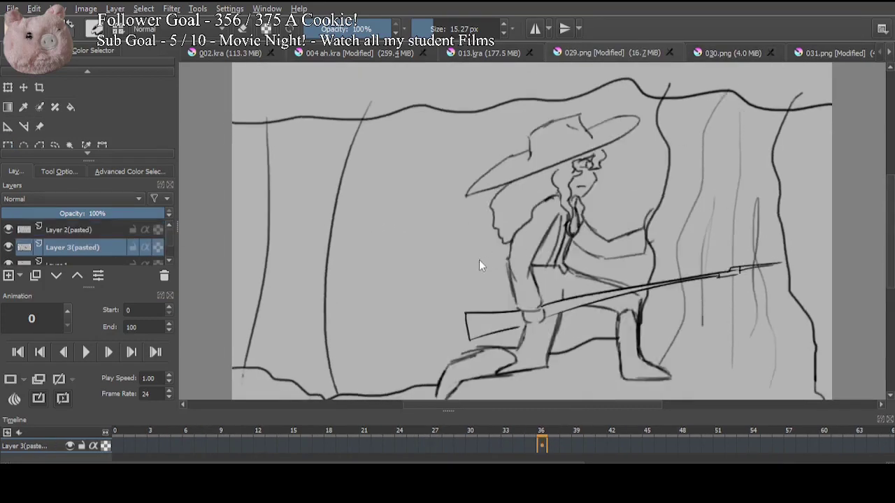
left_click(770, 52)
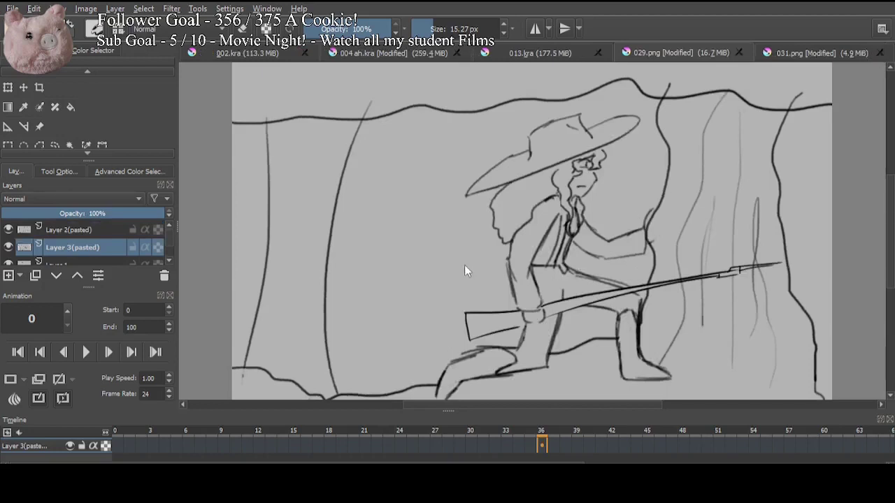
left_click(879, 52)
Step: Look over 013.kra and 002.kra, and play back the 004 ah.kra animation from frame 0
left_click(616, 54)
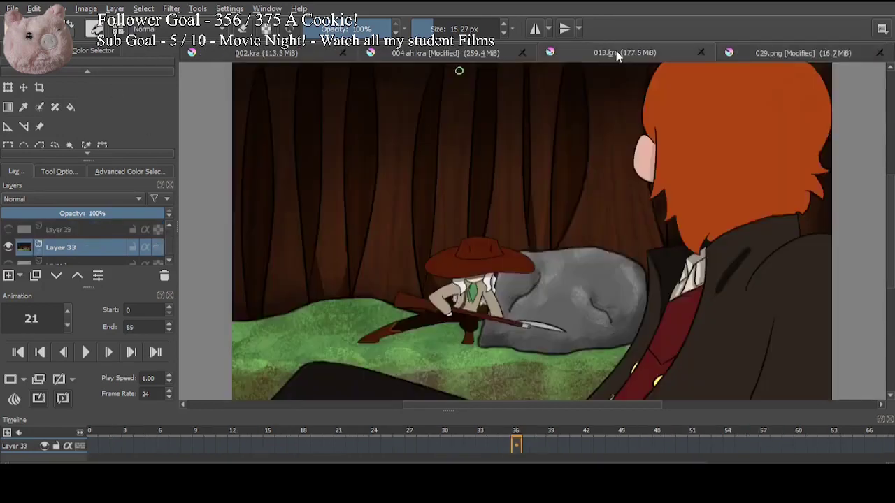
left_click(309, 50)
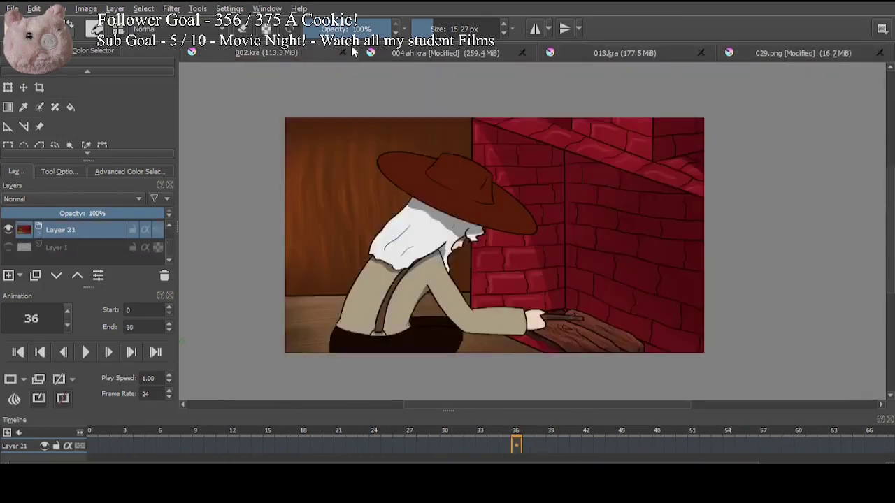
left_click(445, 50)
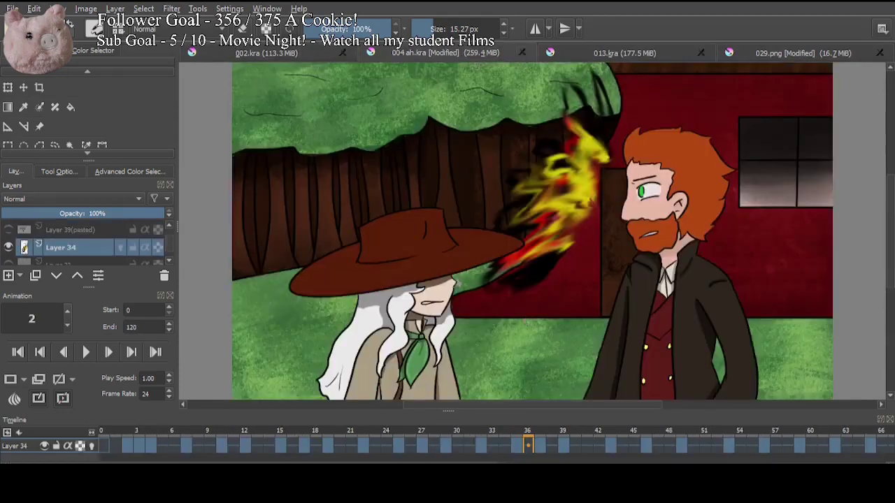
left_click(105, 444)
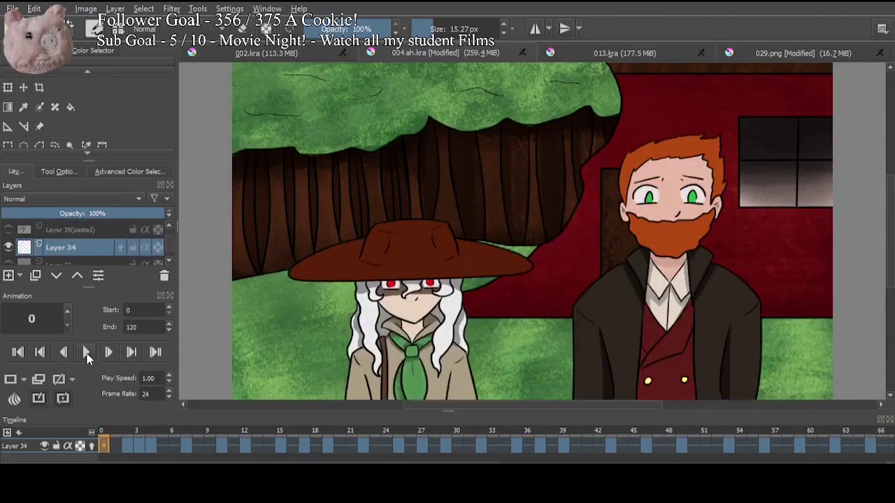
left_click(86, 352)
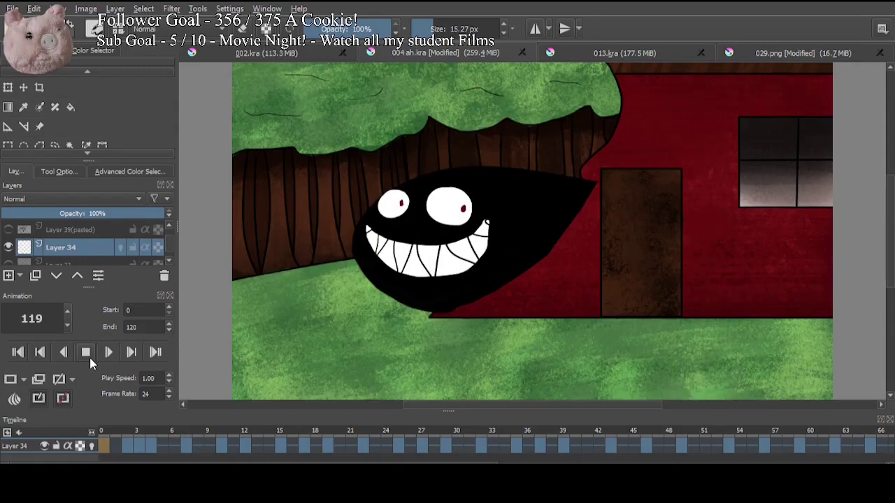
left_click(90, 358)
Step: Return to 029.png and hide both pasted character sketches so only the background sketch shows
left_click(779, 52)
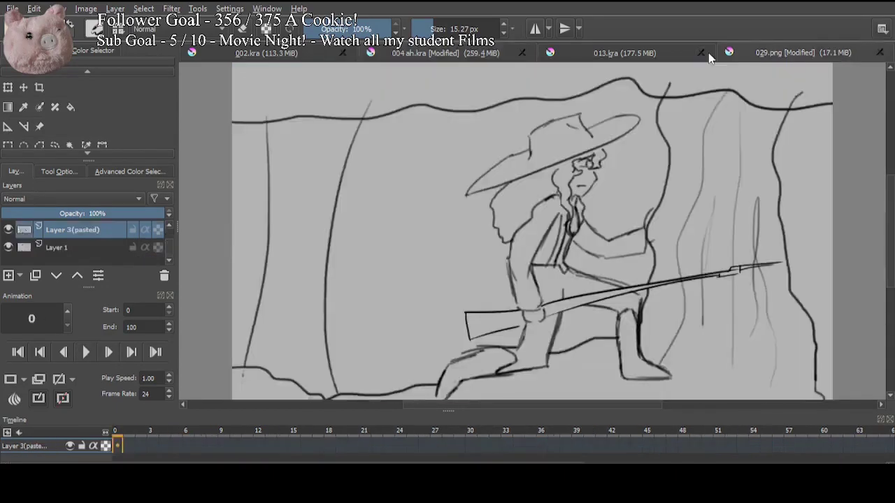
left_click(81, 251)
scroll(81, 251, "up", 1)
left_click(9, 229)
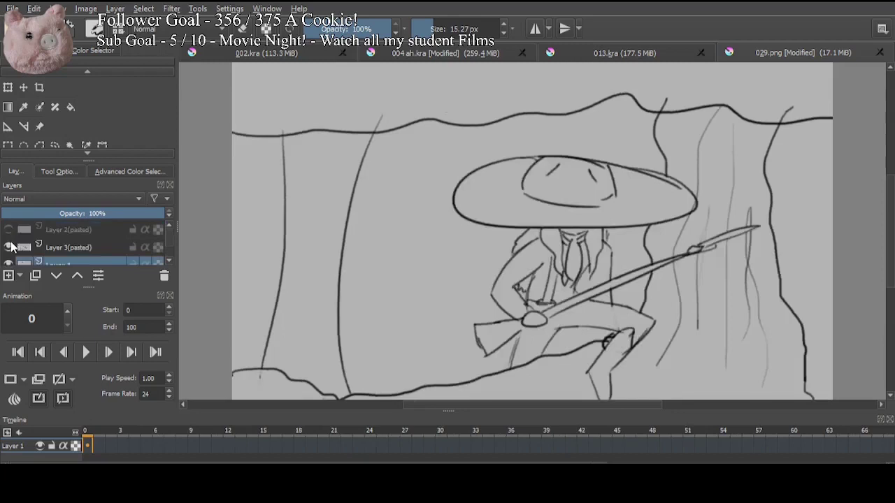
left_click(8, 247)
Step: Fade the background sketch on Layer 1 and add two layers above the sketches, hiding the lower one
key("Insert")
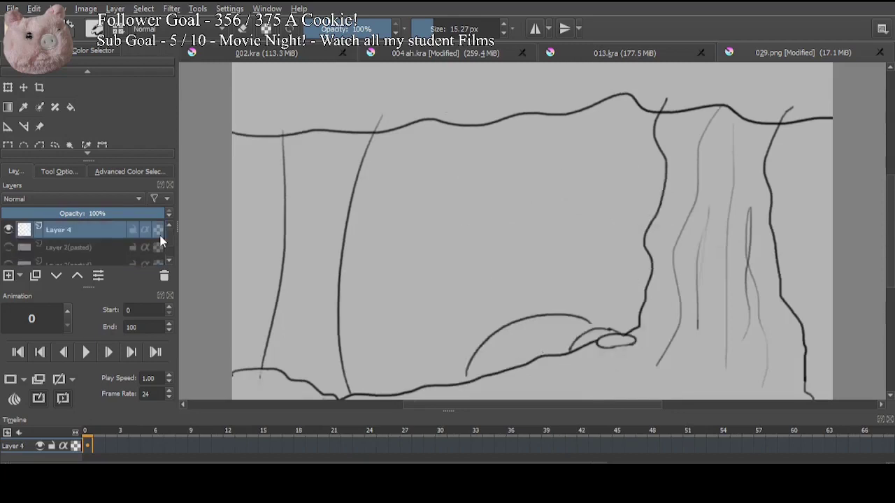
key("ctrl+z")
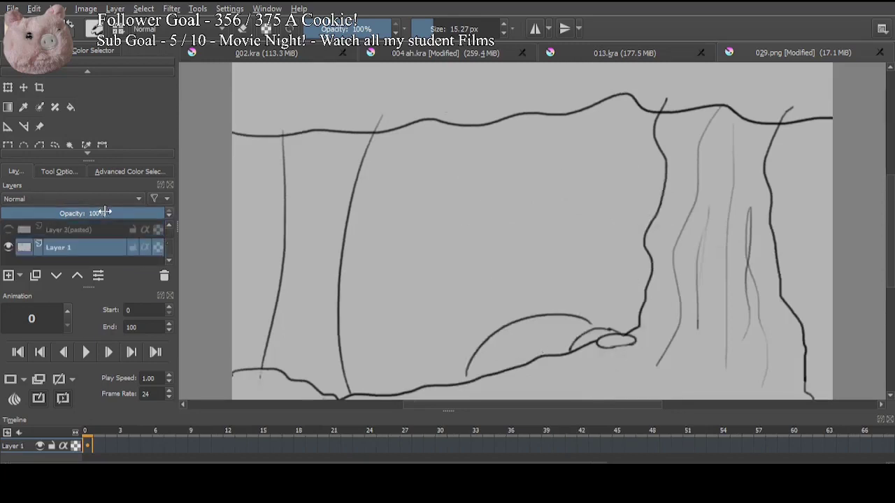
left_click(8, 275)
left_click(9, 275)
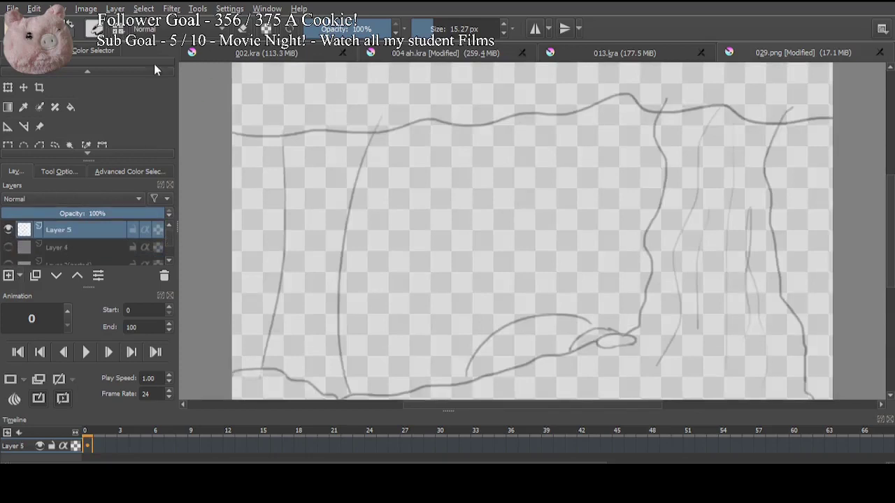
Step: Ink the wavy upper edge of the background across the full canvas on Layer 5 with a 5 px brush
key("slash")
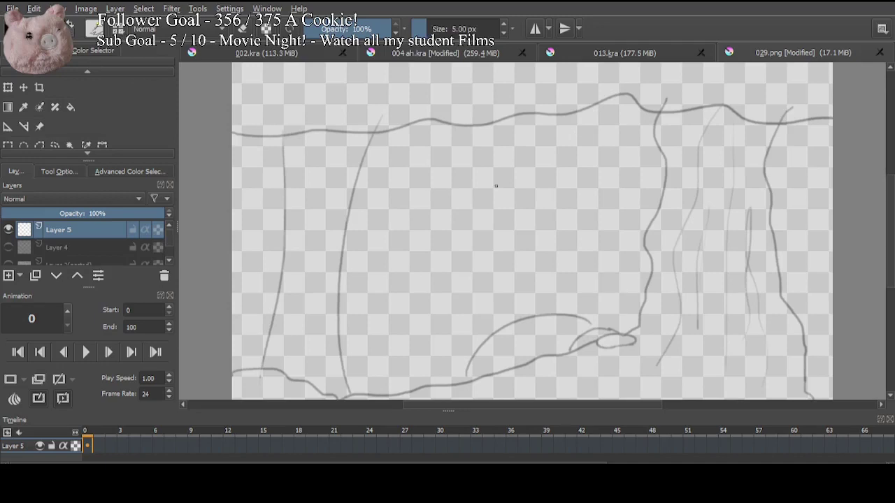
left_click_drag(233, 134, 579, 111)
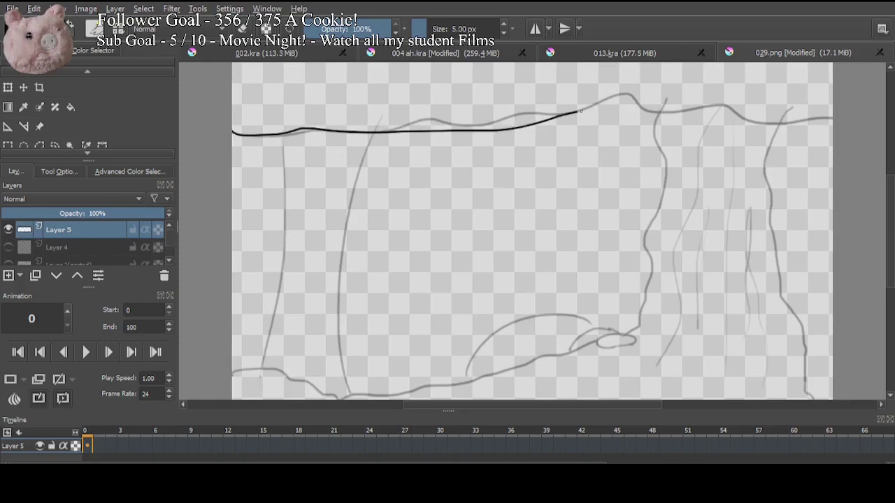
key("ctrl+z")
mouse_move(233, 125)
left_mouse_down()
mouse_move(411, 112)
mouse_move(659, 125)
mouse_move(832, 110)
left_mouse_up()
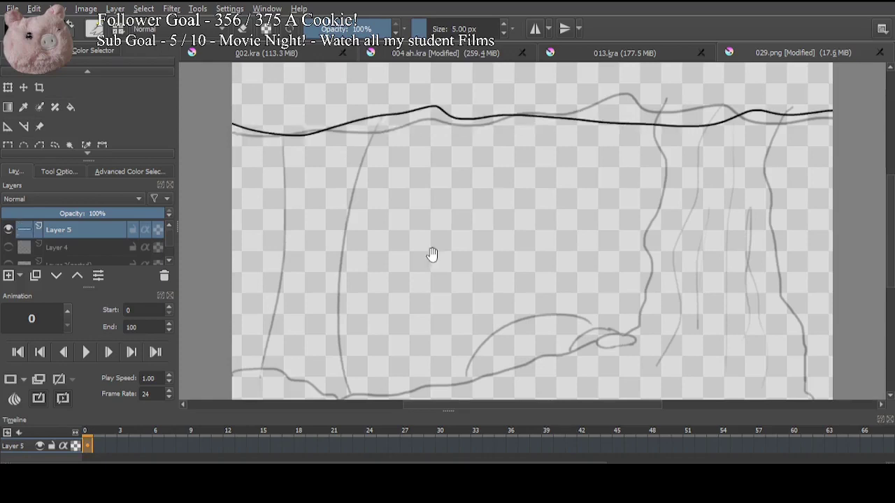
Step: Ink both sides of the large tree trunk and the ground line running from its base to the opposite canvas edge
left_click_drag(432, 255, 433, 243)
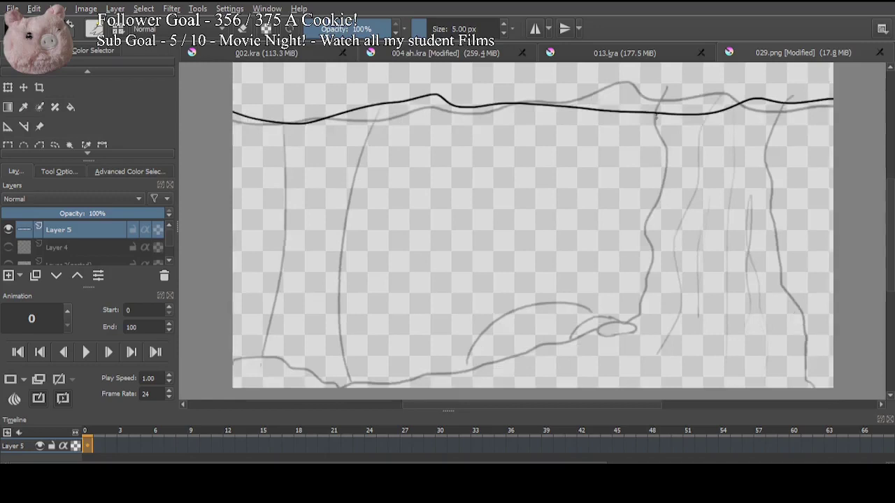
mouse_move(655, 115)
left_mouse_down()
mouse_move(615, 329)
mouse_move(327, 388)
left_mouse_up()
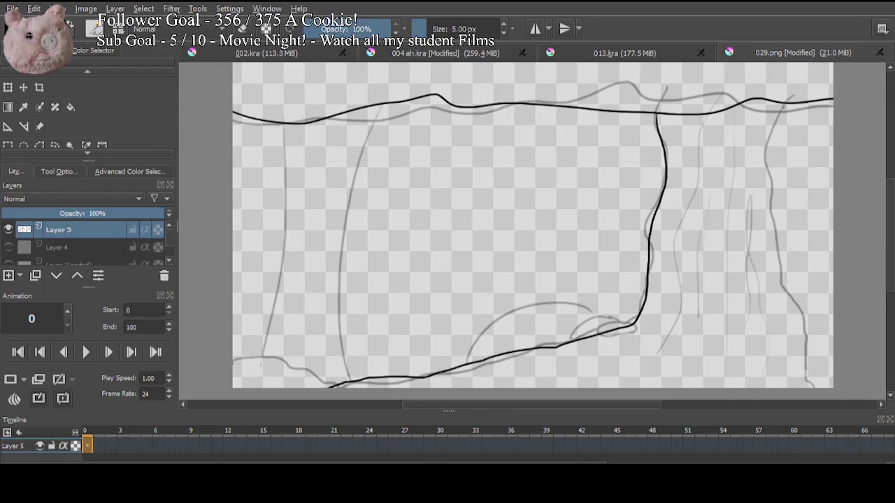
left_click_drag(783, 107, 817, 388)
mouse_move(331, 386)
left_mouse_down()
mouse_move(323, 376)
mouse_move(235, 361)
left_mouse_up()
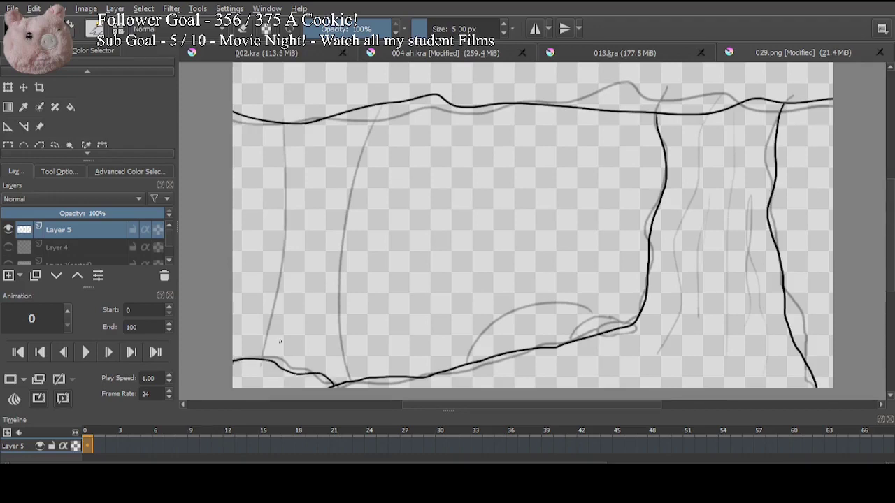
Step: Add a layer below Layer 5 and ink the two curved sides of the narrower trunk on it
left_click(81, 250)
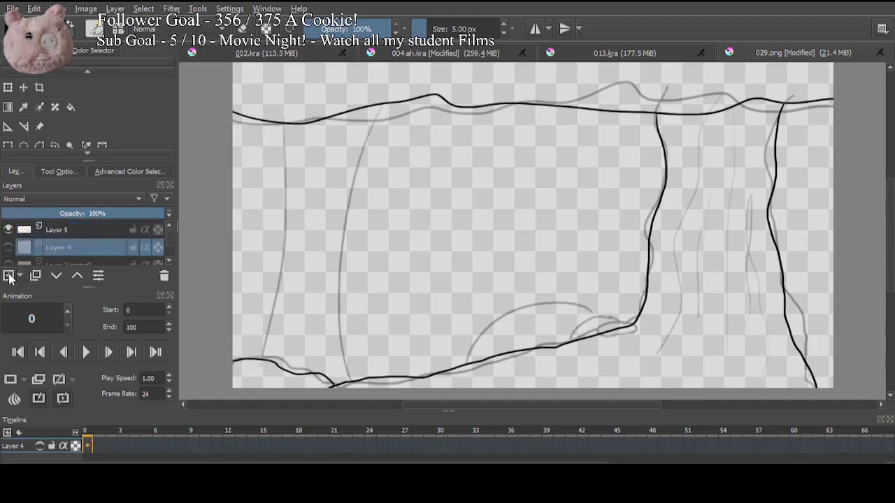
key("Insert")
left_click_drag(382, 94, 342, 372)
key("ctrl+z")
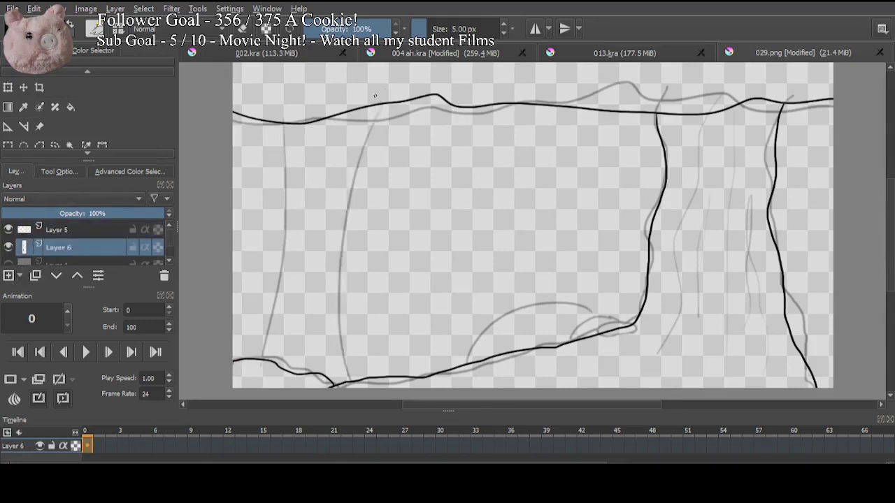
left_click_drag(380, 87, 347, 388)
left_click_drag(287, 107, 259, 385)
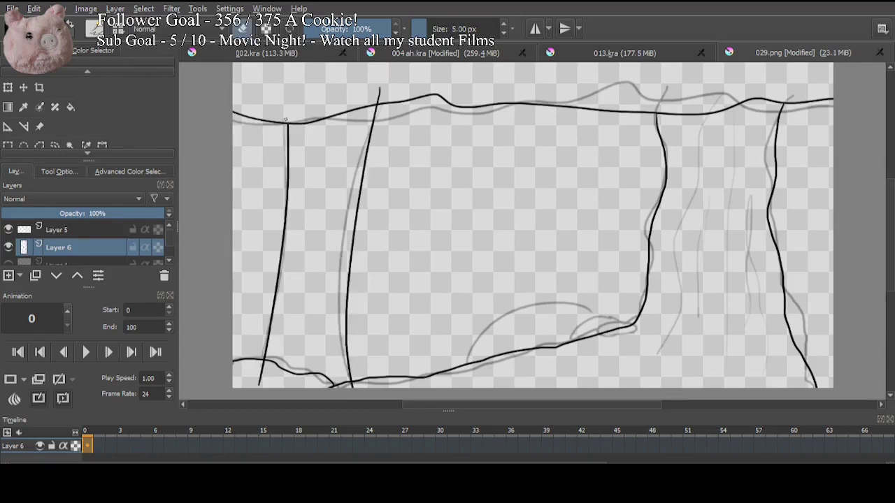
Step: Erase the narrower trunk's line ends that overshoot the canopy and ground lines, and merge the two line art layers
left_click_drag(380, 88, 378, 100)
left_click_drag(262, 362, 258, 385)
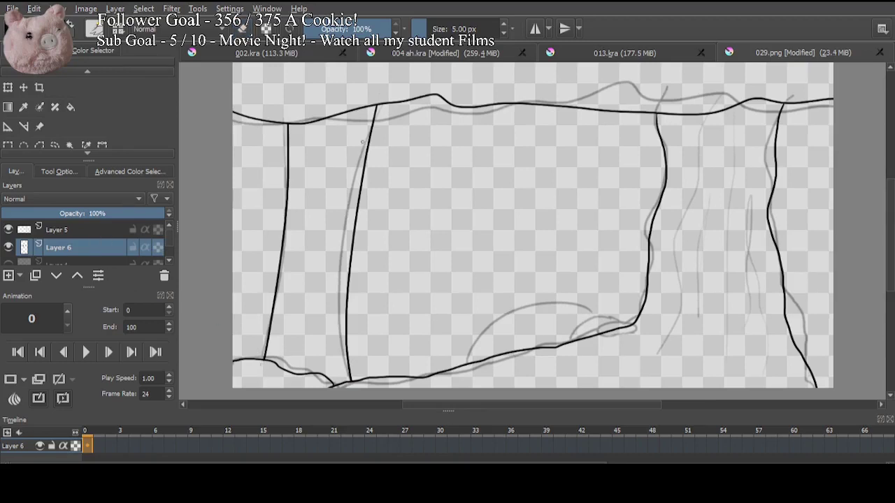
scroll(64, 233, "down", 1)
Step: Add a layer beneath the line art and sample the dark brown trunk colour from 004 ah.kra for a 40 px brush
left_click(79, 251)
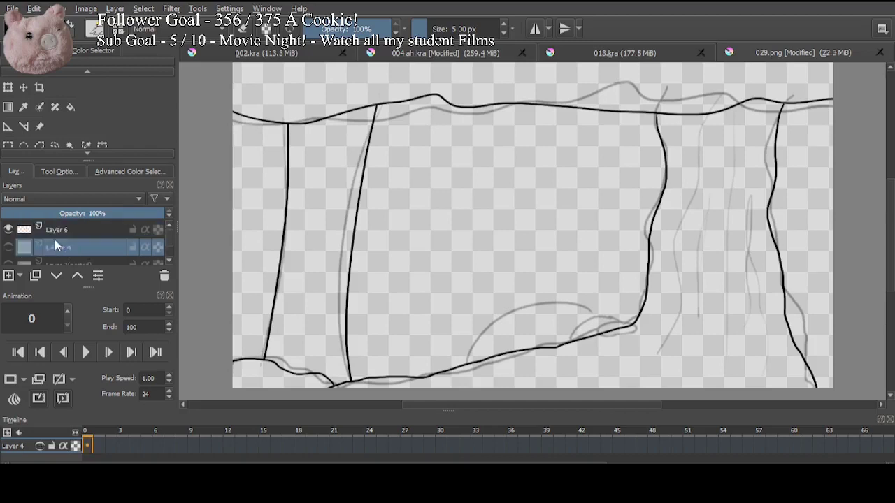
left_click(8, 275)
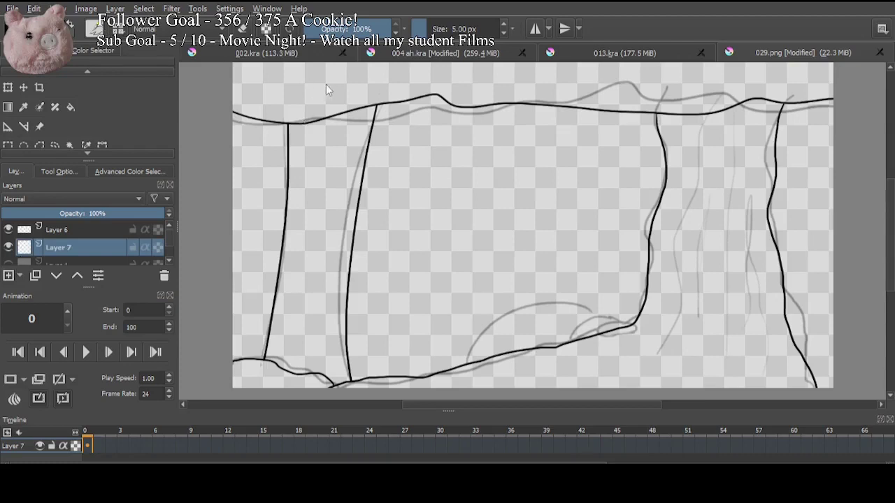
key("slash")
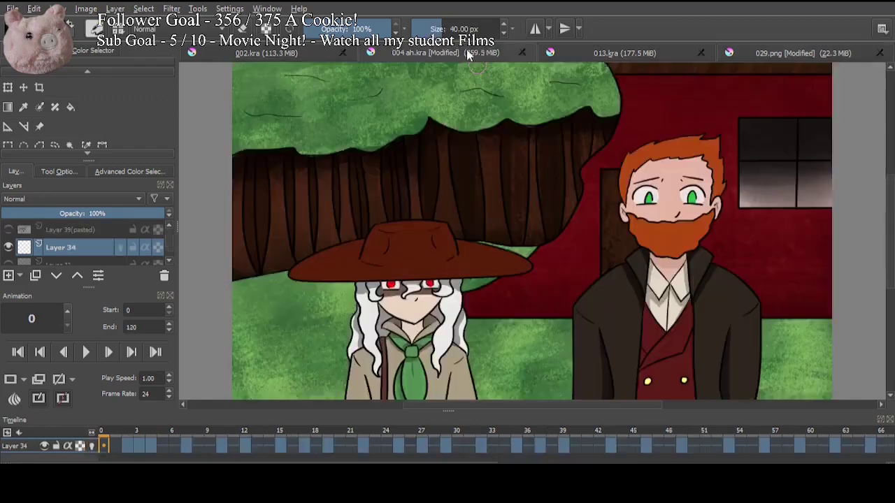
left_click(465, 52)
left_click(754, 56)
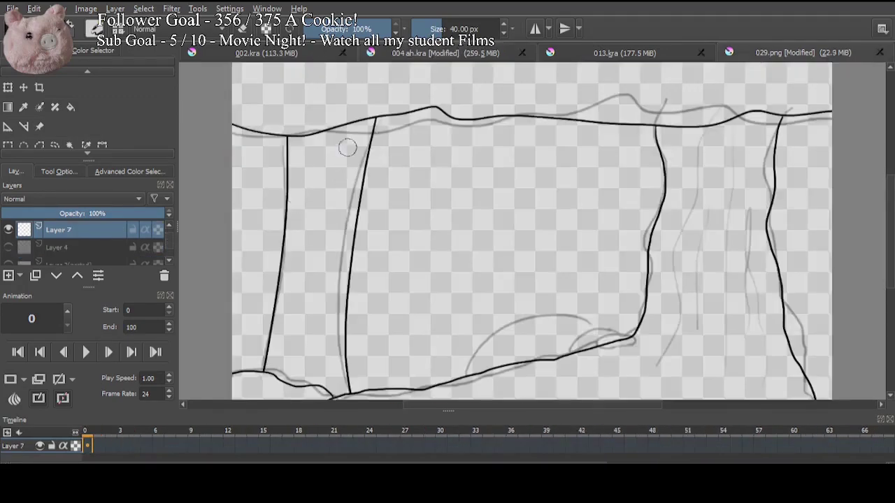
Step: Paint the upper part of the narrower trunk dark brown on Layer 7 and erase the colour spilling past its outline
mouse_move(349, 143)
left_mouse_down()
mouse_move(334, 144)
mouse_move(375, 121)
mouse_move(337, 238)
mouse_move(338, 207)
mouse_move(318, 253)
mouse_move(310, 246)
mouse_move(302, 280)
left_mouse_up()
mouse_move(354, 125)
left_mouse_down()
mouse_move(296, 141)
mouse_move(291, 225)
left_mouse_up()
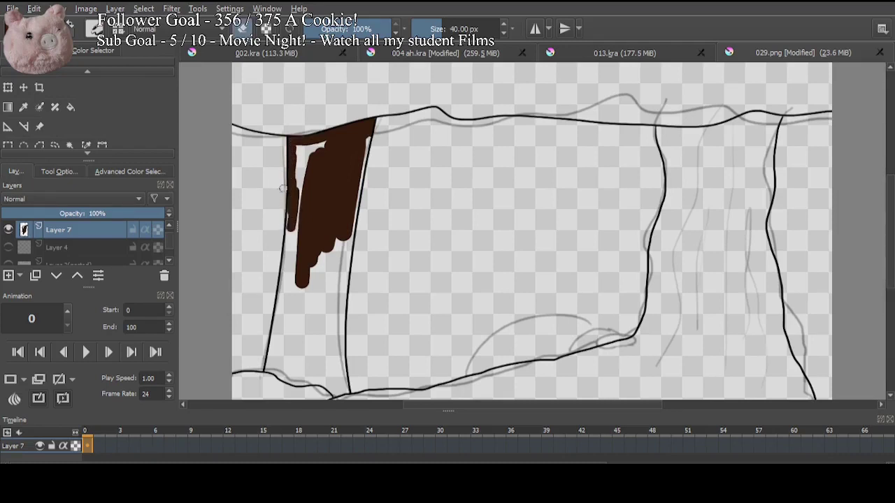
mouse_move(298, 150)
left_mouse_down()
mouse_move(297, 199)
mouse_move(305, 162)
mouse_move(322, 151)
mouse_move(355, 163)
mouse_move(367, 129)
mouse_move(355, 168)
mouse_move(370, 138)
left_mouse_up()
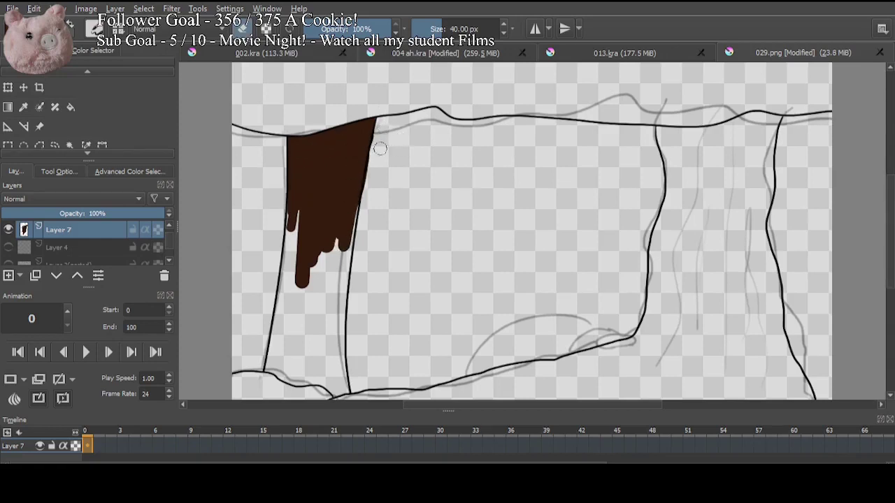
key("e")
key("ctrl+plus")
key("ctrl+plus")
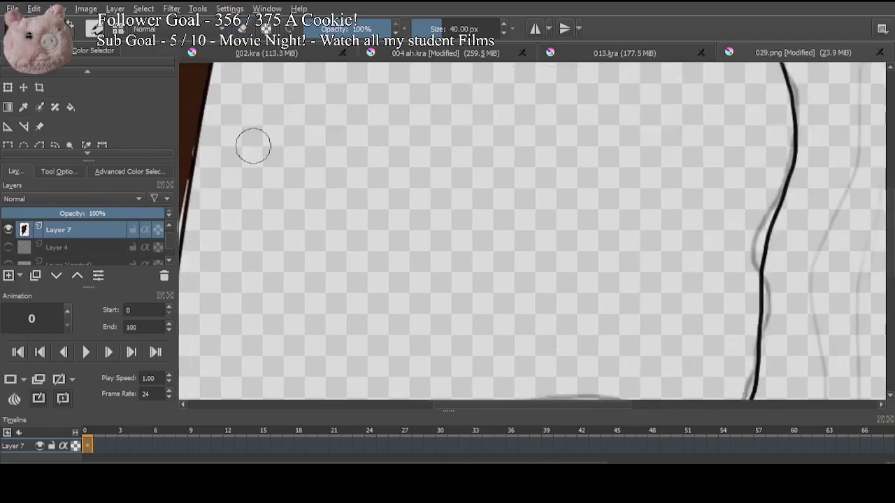
mouse_move(268, 187)
left_mouse_down()
mouse_move(421, 296)
mouse_move(545, 315)
left_mouse_up()
key("e")
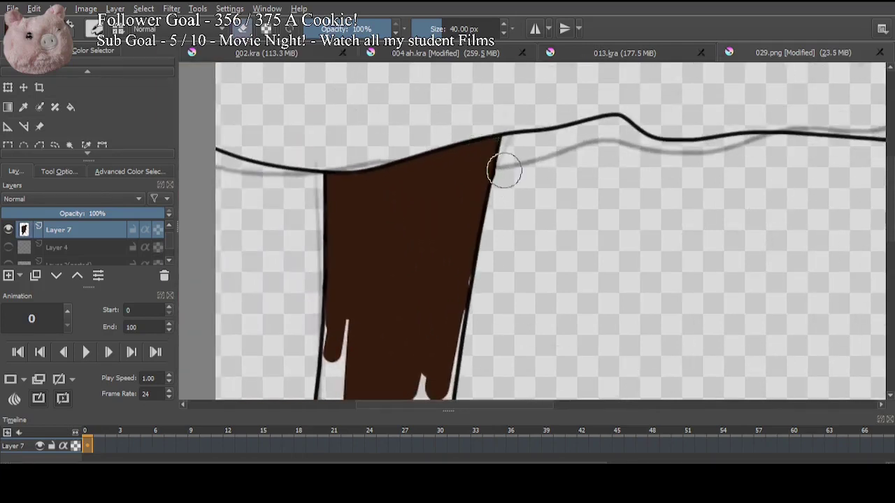
Step: Reduce the brush to 18.22 px and paint dark brown along the narrower trunk's right-hand outline down to the ground line
key("e")
left_click_drag(442, 28, 434, 29)
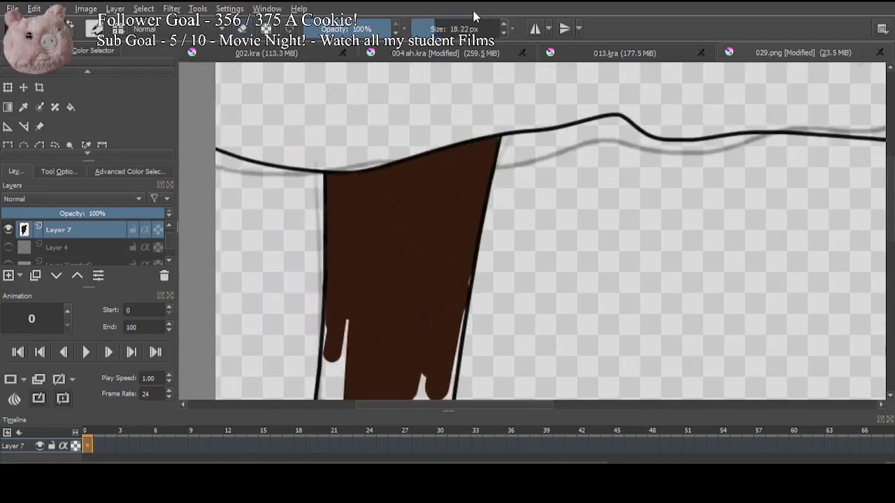
left_click_drag(493, 143, 443, 160)
key("e")
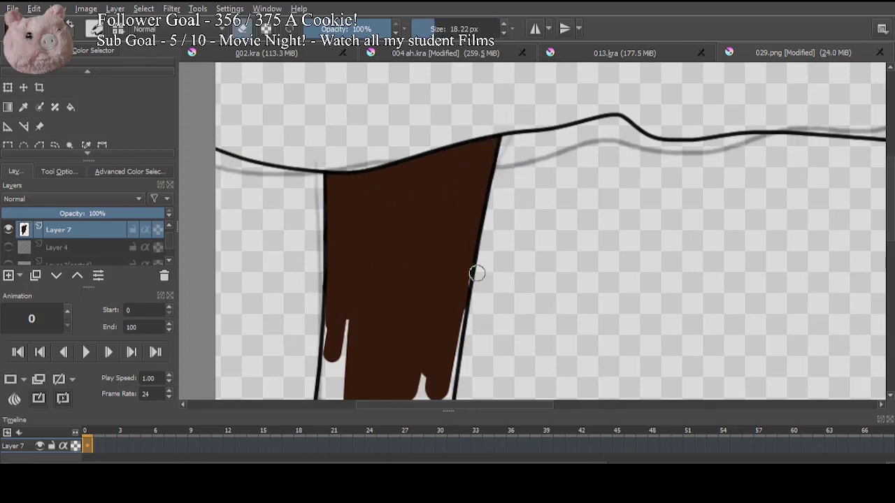
key("e")
mouse_move(476, 273)
left_mouse_down()
mouse_move(490, 161)
mouse_move(471, 210)
left_mouse_up()
left_click_drag(476, 154, 465, 255)
mouse_move(471, 205)
left_mouse_down()
mouse_move(458, 281)
mouse_move(433, 314)
mouse_move(439, 207)
left_mouse_up()
mouse_move(420, 153)
left_mouse_down()
mouse_move(443, 263)
mouse_move(465, 161)
mouse_move(444, 338)
left_mouse_up()
left_click_drag(443, 307, 452, 200)
mouse_move(455, 195)
left_mouse_down()
mouse_move(446, 275)
mouse_move(447, 263)
mouse_move(457, 306)
mouse_move(458, 279)
mouse_move(460, 308)
mouse_move(490, 269)
left_mouse_up()
mouse_move(473, 293)
left_mouse_down()
mouse_move(482, 304)
mouse_move(499, 265)
mouse_move(472, 294)
left_mouse_up()
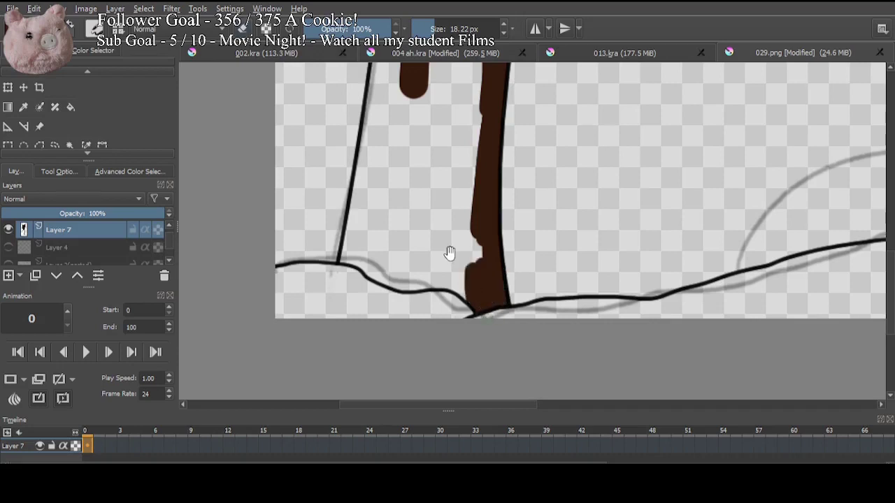
Step: Fill the rest of the narrower trunk with dark brown, from its left-hand outline down to the ground line
left_click_drag(420, 91, 485, 329)
left_click_drag(453, 168, 451, 262)
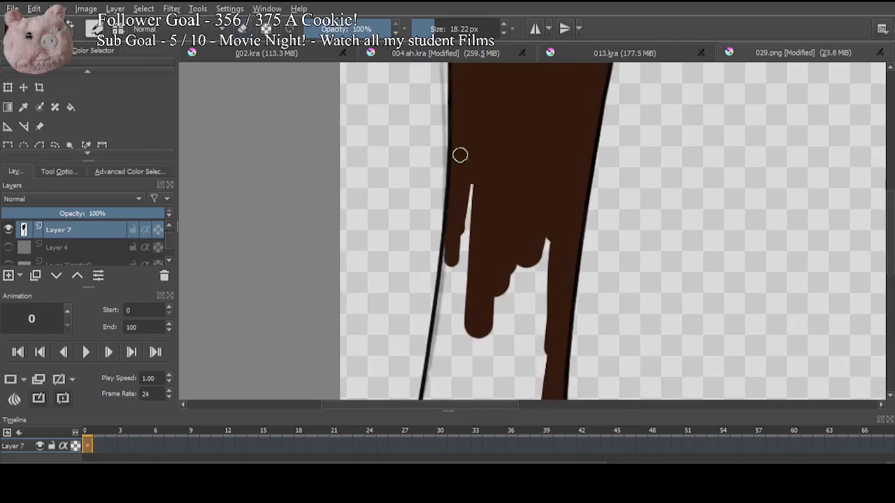
mouse_move(460, 155)
left_mouse_down()
mouse_move(515, 315)
mouse_move(553, 223)
mouse_move(547, 356)
left_mouse_up()
mouse_move(459, 225)
left_mouse_down()
mouse_move(506, 122)
mouse_move(483, 275)
mouse_move(489, 220)
mouse_move(511, 191)
mouse_move(509, 304)
mouse_move(529, 322)
mouse_move(574, 241)
mouse_move(579, 343)
mouse_move(555, 360)
left_mouse_up()
left_click_drag(554, 335, 564, 230)
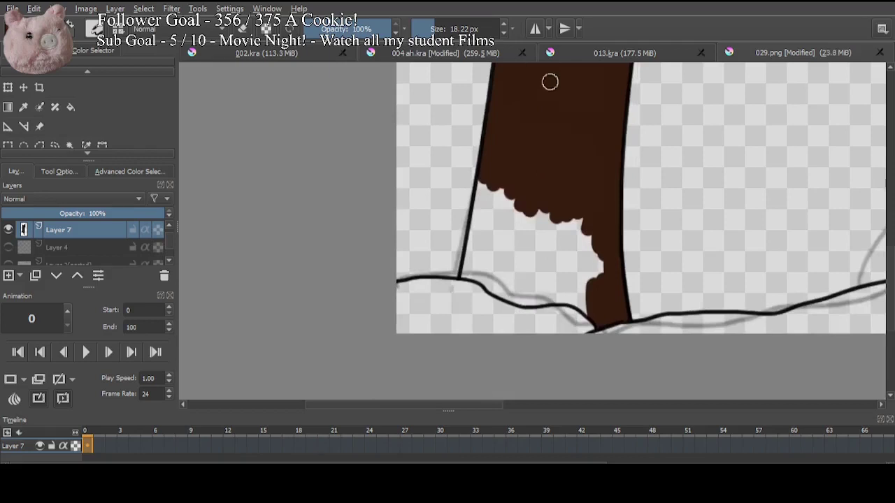
mouse_move(481, 185)
left_mouse_down()
mouse_move(471, 265)
mouse_move(473, 243)
mouse_move(461, 275)
left_mouse_up()
mouse_move(469, 275)
left_mouse_down()
mouse_move(515, 300)
mouse_move(581, 302)
mouse_move(567, 297)
mouse_move(585, 307)
mouse_move(569, 299)
mouse_move(602, 242)
mouse_move(529, 186)
mouse_move(498, 223)
mouse_move(498, 202)
mouse_move(487, 275)
mouse_move(503, 267)
mouse_move(509, 283)
mouse_move(522, 272)
mouse_move(555, 286)
left_mouse_up()
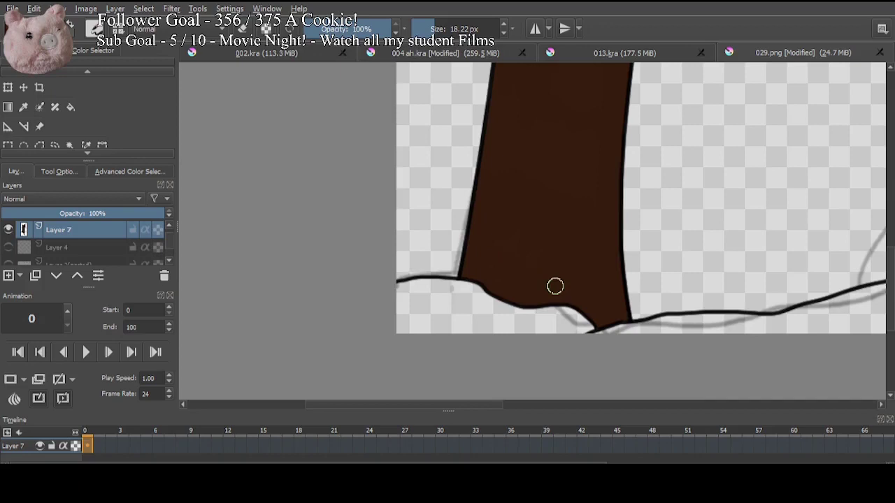
Step: Paint the sloping ground between the two trunks dark brown, from its line art down to the canvas edge
left_click_drag(633, 329, 451, 307)
mouse_move(520, 316)
left_mouse_down()
mouse_move(369, 307)
mouse_move(455, 300)
mouse_move(511, 304)
mouse_move(368, 312)
left_mouse_up()
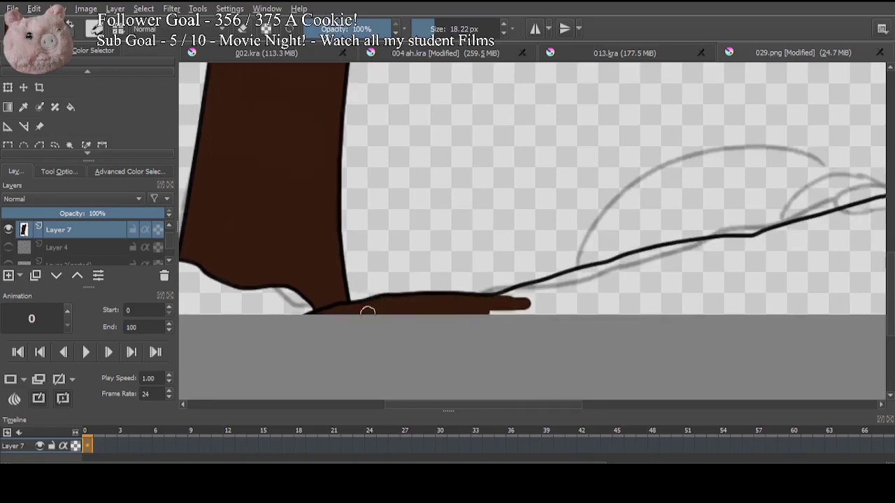
mouse_move(518, 310)
left_mouse_down()
mouse_move(459, 310)
mouse_move(632, 314)
left_mouse_up()
mouse_move(699, 259)
left_mouse_down()
mouse_move(469, 286)
mouse_move(449, 299)
mouse_move(549, 269)
left_mouse_up()
mouse_move(762, 207)
left_mouse_down()
mouse_move(618, 251)
mouse_move(632, 251)
mouse_move(608, 253)
mouse_move(616, 241)
mouse_move(570, 261)
mouse_move(538, 258)
mouse_move(354, 306)
left_mouse_up()
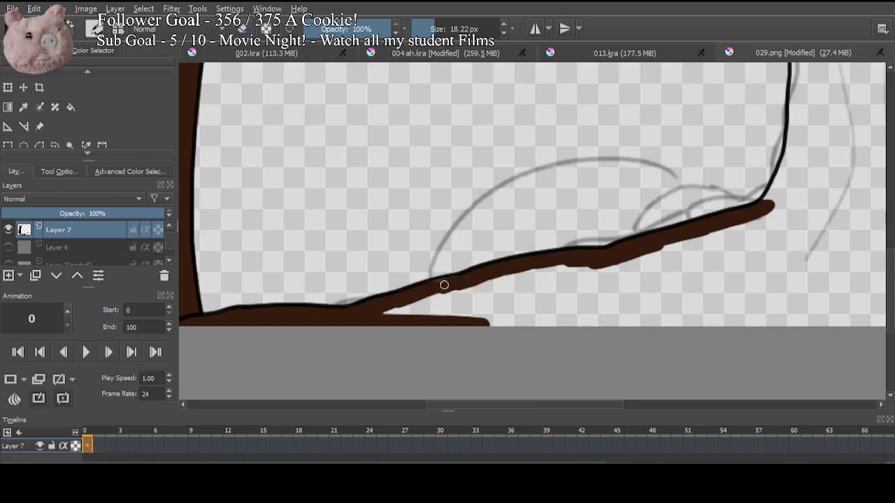
mouse_move(447, 281)
left_mouse_down()
mouse_move(394, 305)
mouse_move(705, 321)
left_mouse_up()
left_click_drag(706, 321, 527, 359)
mouse_move(557, 273)
left_mouse_down()
mouse_move(642, 251)
mouse_move(506, 302)
mouse_move(656, 358)
left_mouse_up()
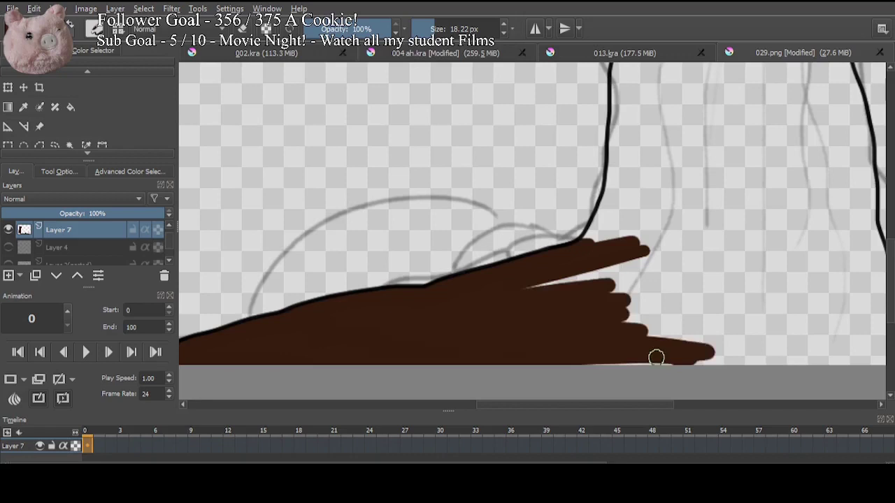
Step: Paint the upper half of the large trunk dark brown and continue along its left-hand outline to the ground
left_click_drag(616, 70, 523, 395)
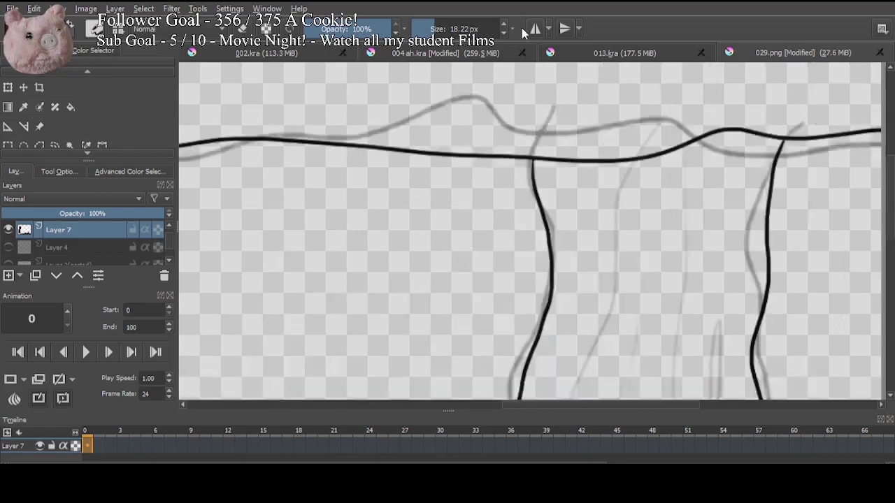
mouse_move(778, 144)
left_mouse_down()
mouse_move(726, 138)
mouse_move(737, 134)
mouse_move(692, 152)
mouse_move(698, 145)
mouse_move(656, 173)
mouse_move(681, 162)
mouse_move(647, 174)
mouse_move(665, 162)
mouse_move(540, 175)
mouse_move(563, 256)
mouse_move(562, 294)
mouse_move(566, 246)
mouse_move(581, 246)
mouse_move(662, 189)
mouse_move(628, 186)
mouse_move(683, 170)
mouse_move(684, 187)
mouse_move(647, 194)
mouse_move(680, 204)
mouse_move(655, 155)
mouse_move(733, 194)
mouse_move(769, 147)
mouse_move(763, 186)
mouse_move(739, 213)
mouse_move(740, 170)
mouse_move(765, 147)
left_mouse_up()
left_click_drag(692, 246, 581, 202)
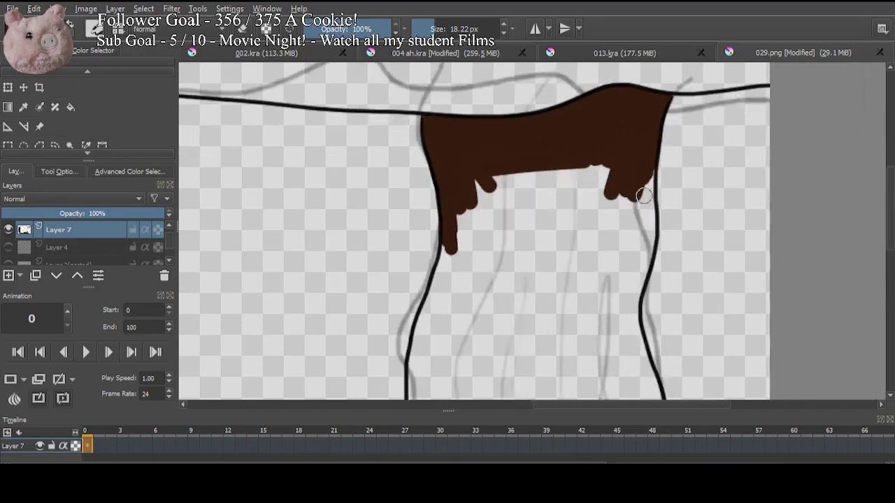
mouse_move(651, 158)
left_mouse_down()
mouse_move(646, 254)
mouse_move(651, 231)
mouse_move(627, 317)
left_mouse_up()
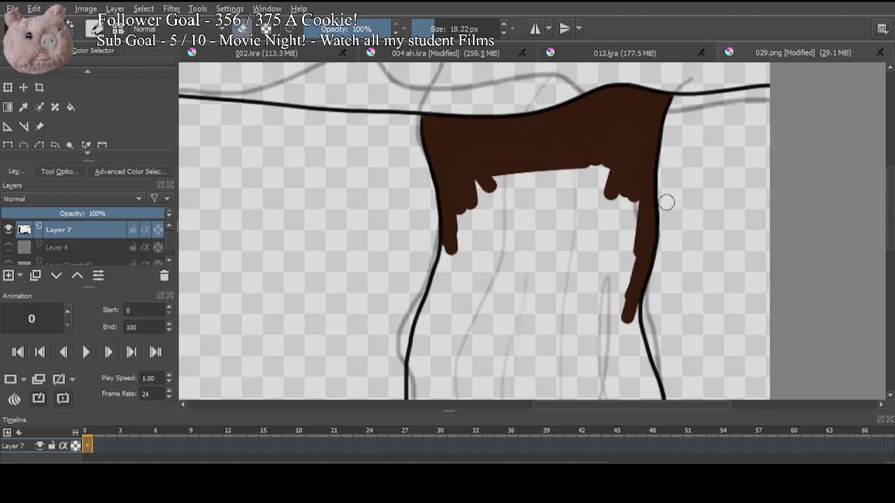
mouse_move(636, 199)
left_mouse_down()
mouse_move(617, 256)
mouse_move(589, 270)
mouse_move(563, 344)
mouse_move(546, 337)
mouse_move(523, 287)
mouse_move(519, 168)
mouse_move(486, 207)
mouse_move(451, 334)
left_mouse_up()
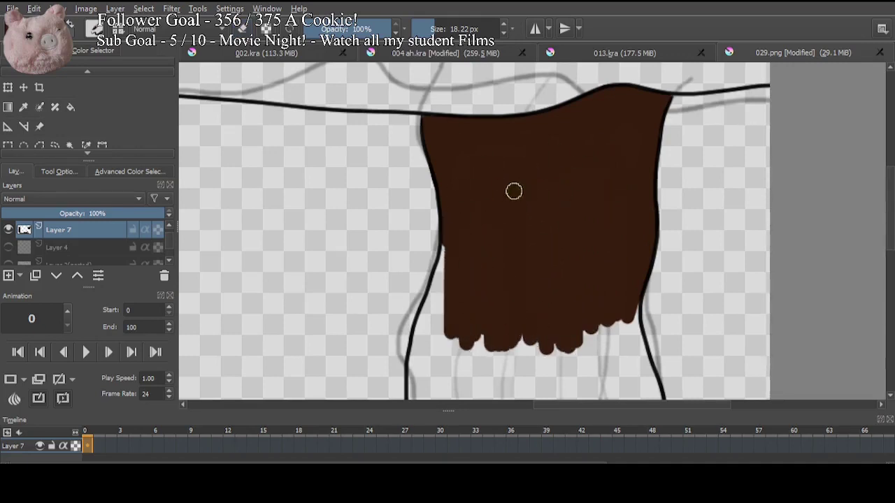
mouse_move(463, 288)
left_mouse_down()
mouse_move(489, 178)
mouse_move(488, 211)
left_mouse_up()
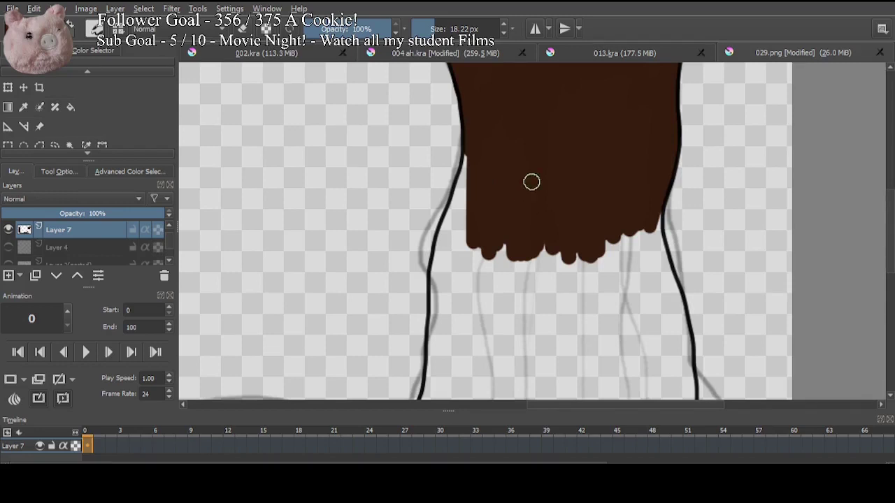
mouse_move(467, 207)
left_mouse_down()
mouse_move(471, 156)
mouse_move(436, 280)
mouse_move(443, 320)
mouse_move(481, 208)
mouse_move(497, 197)
mouse_move(470, 283)
mouse_move(475, 160)
mouse_move(464, 286)
mouse_move(479, 363)
mouse_move(499, 363)
mouse_move(517, 329)
mouse_move(527, 257)
left_mouse_up()
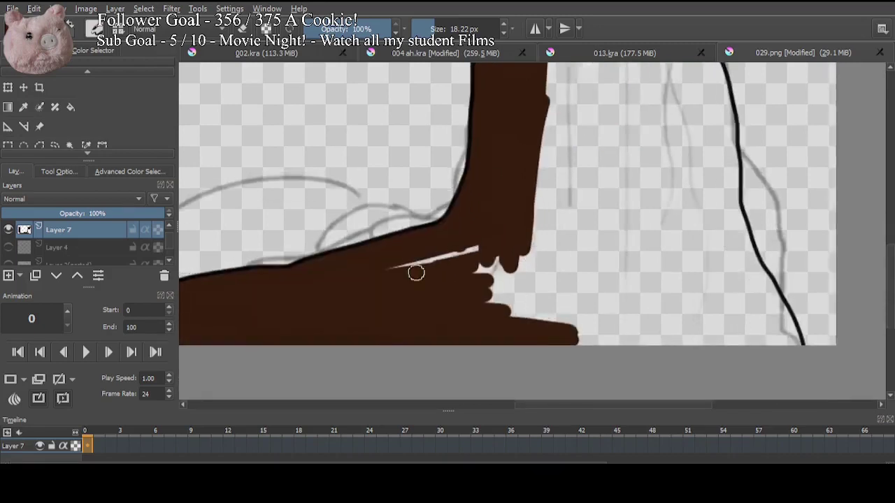
Step: Paint the base of the large trunk and the inside of its right-hand outline dark brown
mouse_move(416, 272)
left_mouse_down()
mouse_move(739, 314)
mouse_move(599, 315)
mouse_move(584, 338)
mouse_move(713, 340)
left_mouse_up()
mouse_move(658, 183)
left_mouse_down()
mouse_move(595, 172)
mouse_move(455, 184)
left_mouse_up()
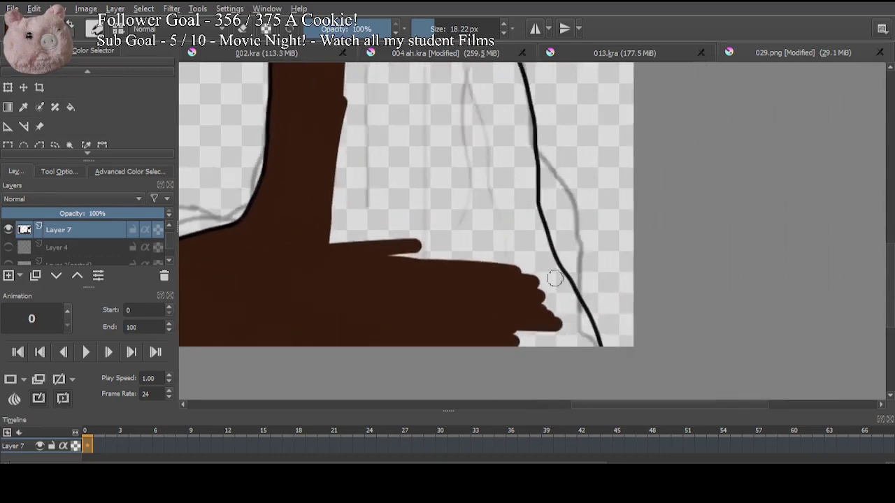
left_click_drag(502, 313, 505, 286)
mouse_move(511, 279)
left_mouse_down()
mouse_move(521, 258)
mouse_move(548, 300)
mouse_move(560, 290)
mouse_move(569, 294)
mouse_move(579, 337)
mouse_move(549, 263)
mouse_move(562, 364)
left_mouse_up()
mouse_move(518, 252)
left_mouse_down()
mouse_move(546, 329)
mouse_move(542, 291)
left_mouse_up()
mouse_move(504, 140)
left_mouse_down()
mouse_move(513, 97)
mouse_move(542, 225)
mouse_move(548, 303)
left_mouse_up()
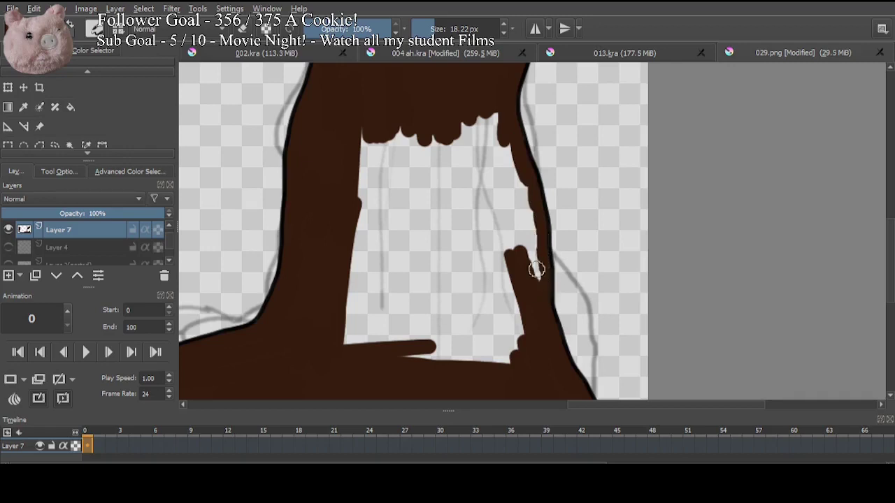
Step: Enlarge the brush to 66.93 px and fill the remaining gap in the middle of the large trunk
left_click(447, 30)
mouse_move(490, 128)
left_mouse_down()
mouse_move(515, 256)
mouse_move(506, 308)
mouse_move(492, 303)
mouse_move(466, 105)
mouse_move(457, 370)
mouse_move(353, 329)
mouse_move(361, 147)
mouse_move(382, 306)
mouse_move(429, 124)
mouse_move(425, 291)
left_mouse_up()
key("ctrl+minus")
key("ctrl+minus")
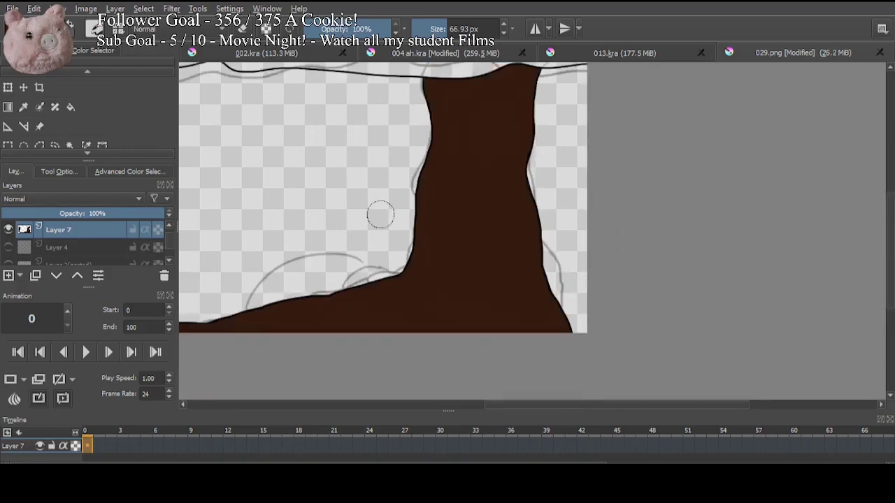
left_click_drag(380, 215, 571, 236)
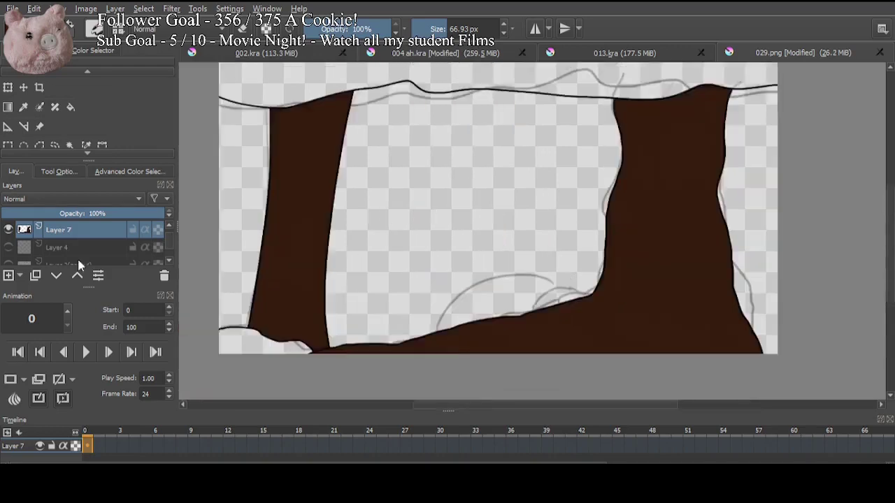
Step: Select the dark brown areas by colour, add a layer above Layer 7, and set up a 70 px textured brush
left_click(86, 144)
left_click(660, 223)
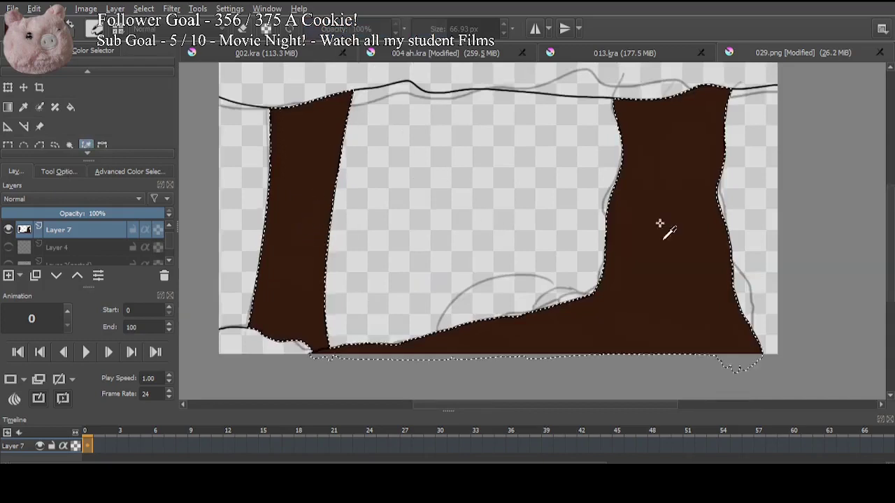
key("b")
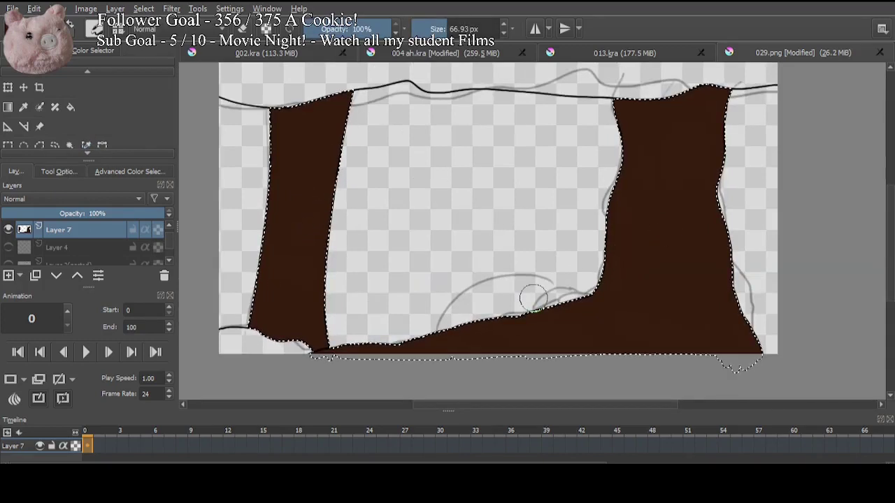
left_click(8, 275)
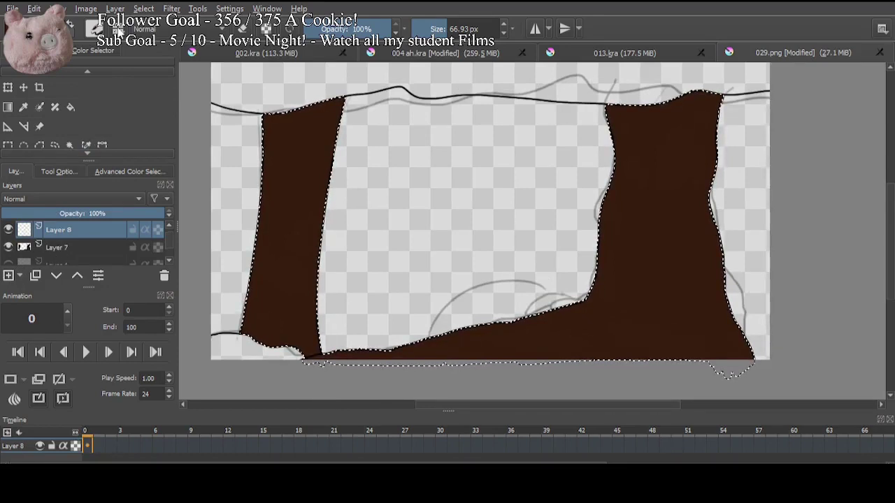
key("bracketright")
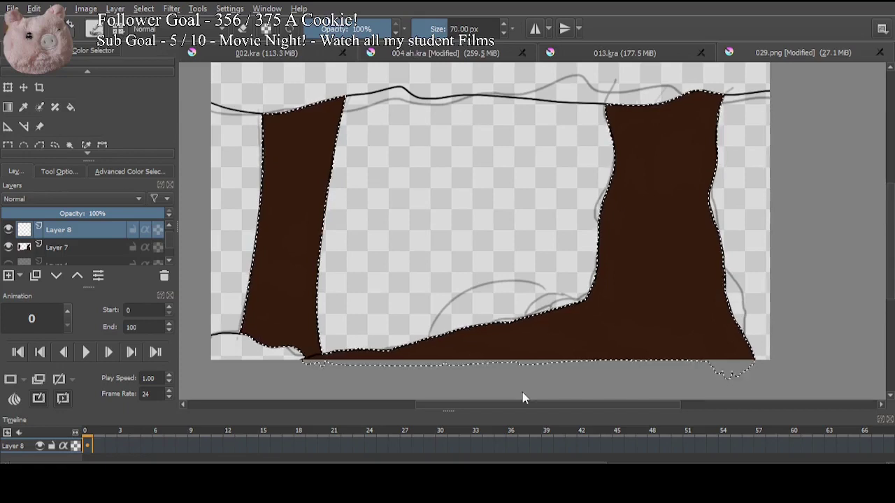
Step: Paint lighter brown bark texture over both trunks and the sloping ground, and set the layer's opacity to 63%
left_click_drag(332, 98, 300, 370)
mouse_move(308, 105)
left_mouse_down()
mouse_move(287, 142)
mouse_move(266, 348)
mouse_move(240, 355)
mouse_move(284, 238)
left_mouse_up()
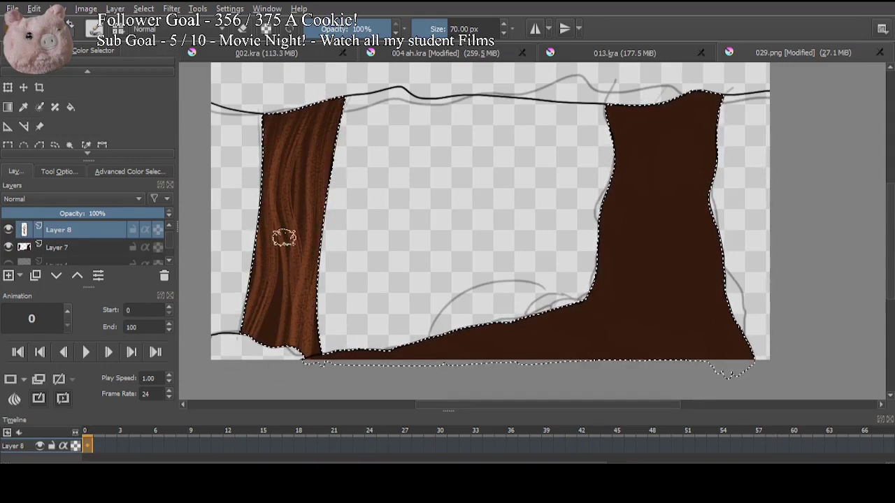
mouse_move(615, 112)
left_mouse_down()
mouse_move(619, 248)
mouse_move(611, 289)
mouse_move(627, 144)
mouse_move(648, 73)
mouse_move(636, 389)
mouse_move(709, 90)
mouse_move(713, 289)
mouse_move(733, 425)
mouse_move(747, 352)
left_mouse_up()
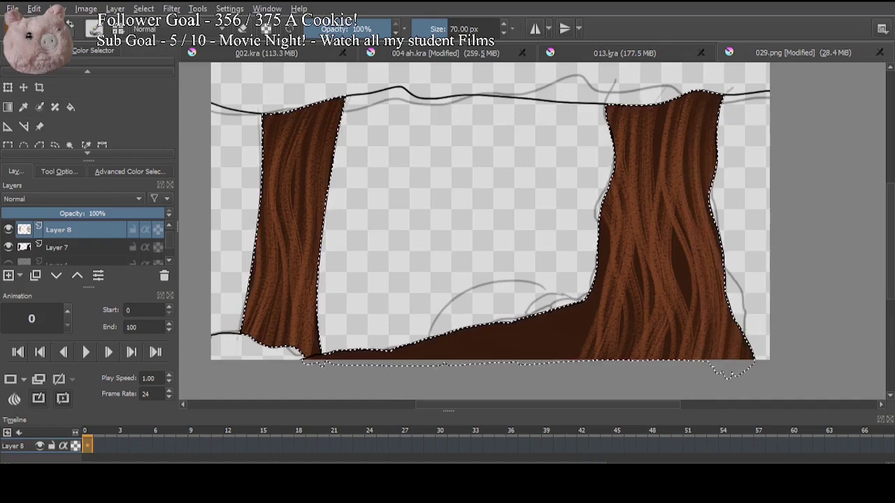
mouse_move(591, 199)
left_mouse_down()
mouse_move(568, 353)
mouse_move(354, 335)
mouse_move(386, 232)
left_mouse_up()
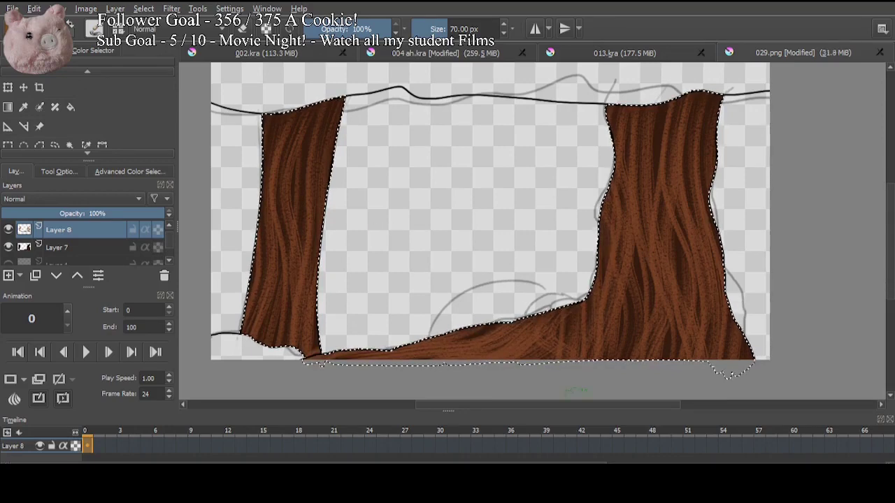
left_click(104, 214)
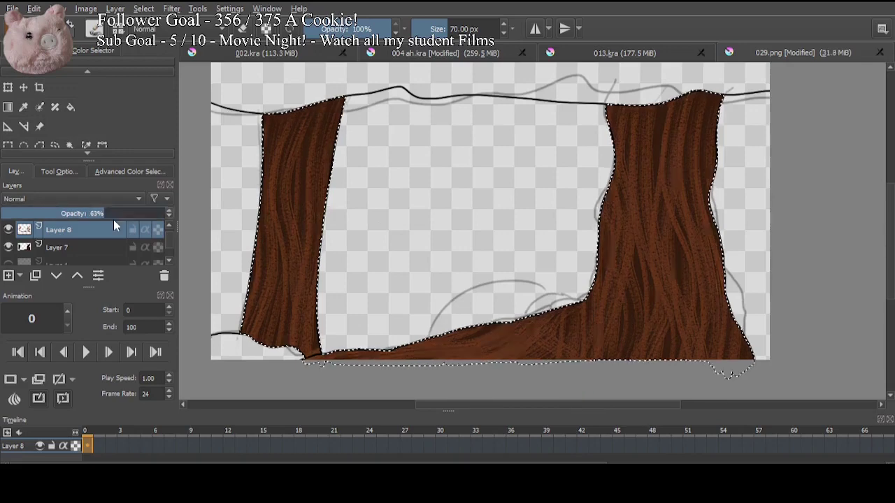
Step: Add a layer above Layer 8, brush reddish-brown bark strokes over both trunks and the ground, and set its opacity to 52%
key("Insert")
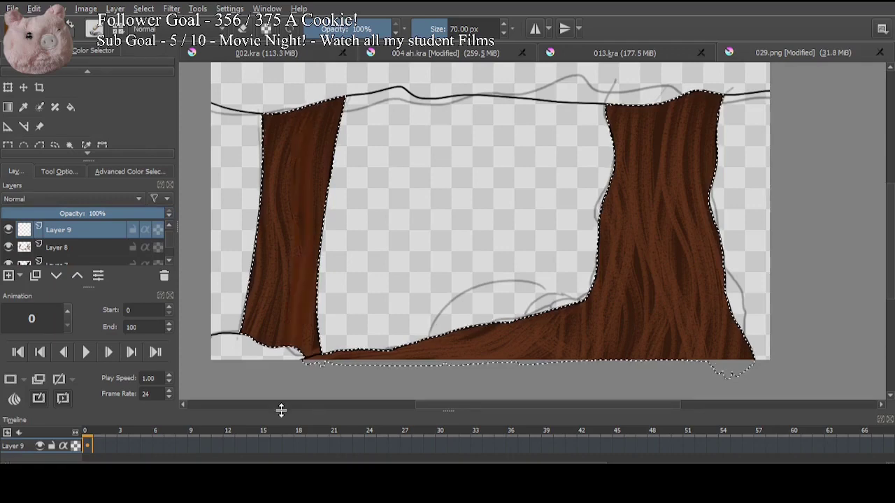
mouse_move(294, 140)
left_mouse_down()
mouse_move(236, 322)
mouse_move(373, 357)
mouse_move(565, 324)
left_mouse_up()
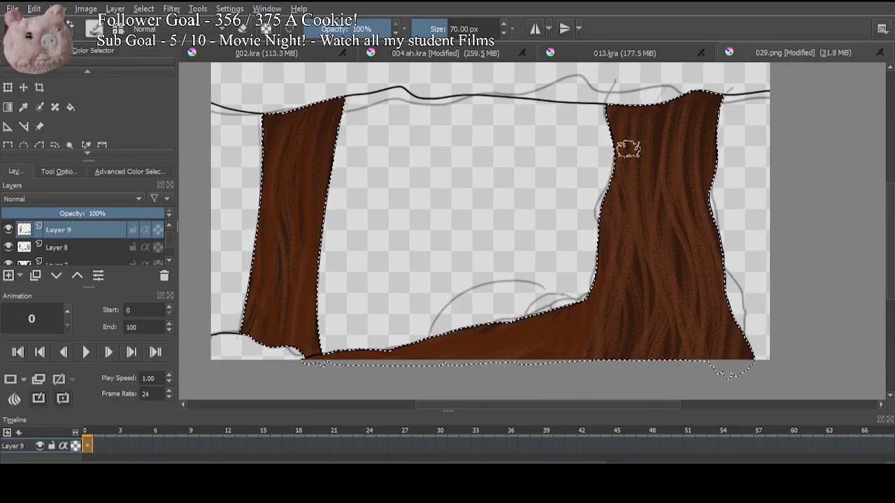
left_click_drag(628, 149, 704, 318)
left_click_drag(707, 123, 665, 333)
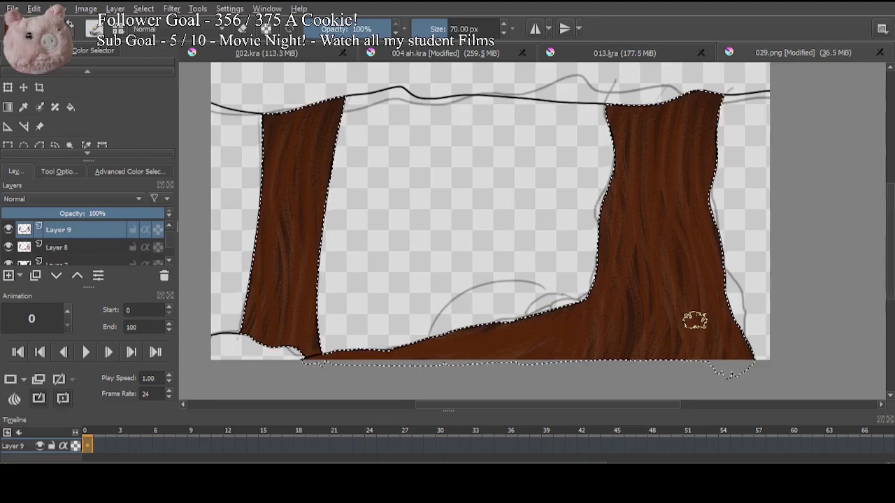
left_click(86, 213)
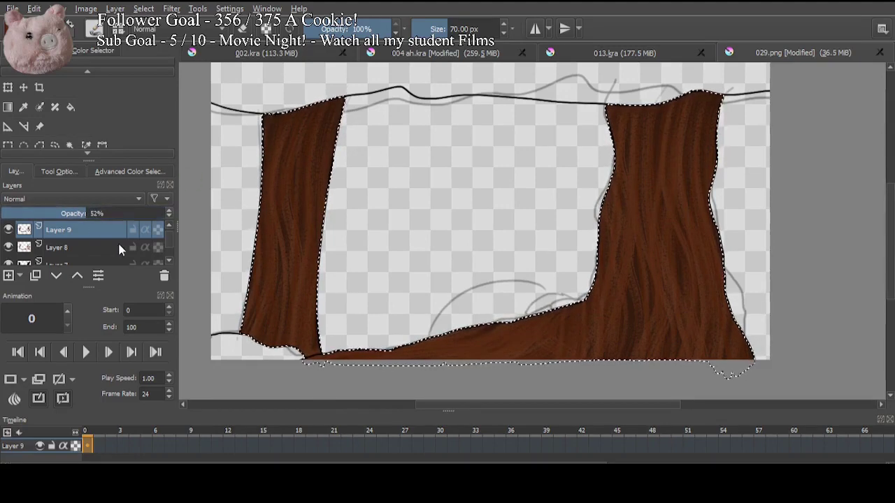
Step: Merge Layer 9 into Layer 8, add a layer above it, and set up a soft airbrush of about 320 px
key("ctrl+e")
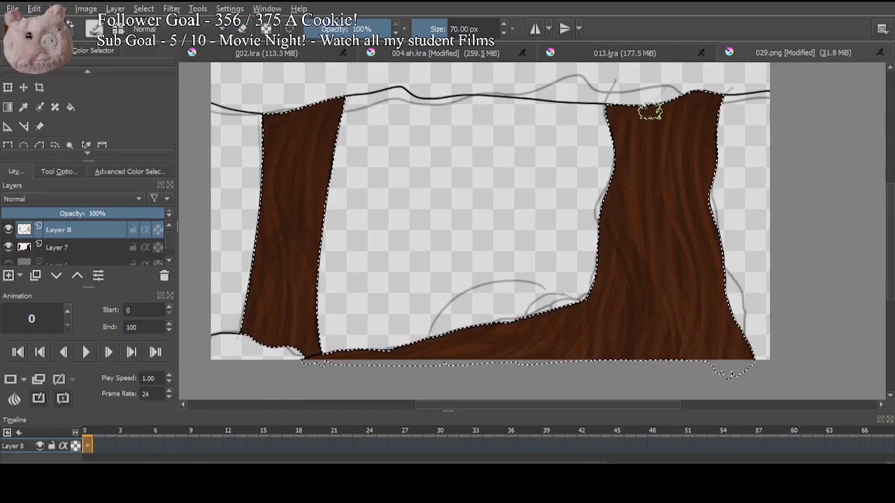
key("Insert")
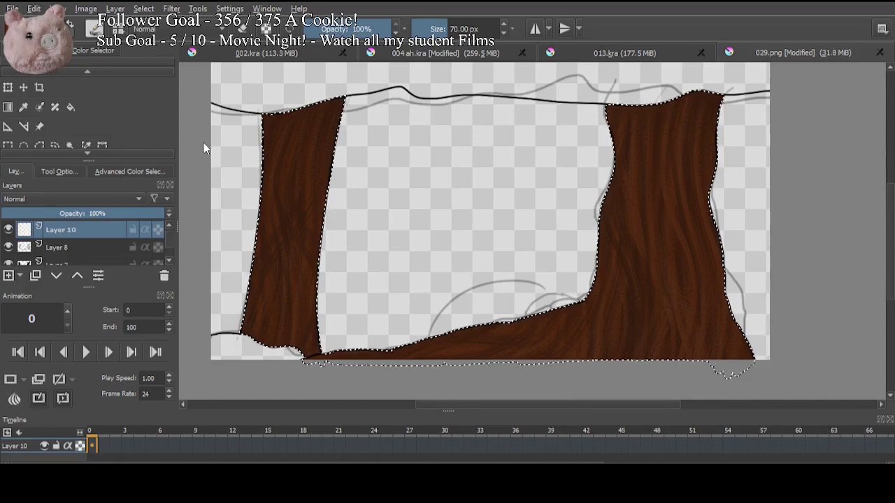
key("slash")
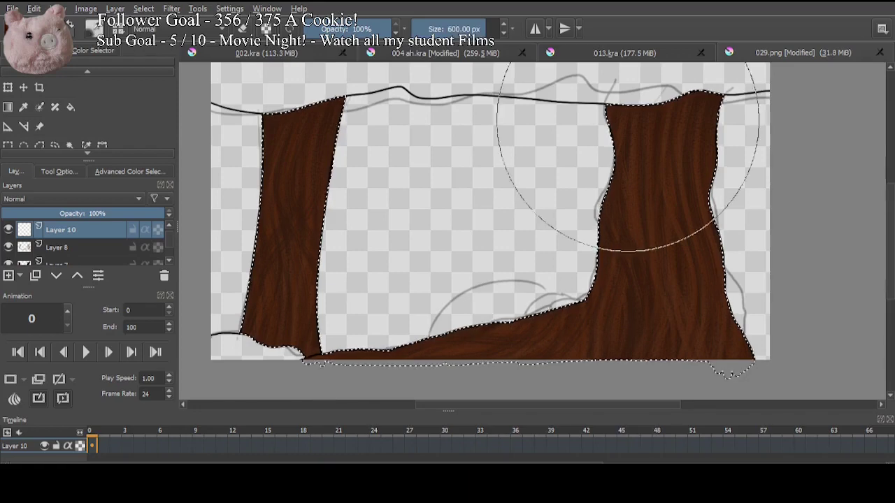
left_click_drag(628, 120, 567, 121)
Step: Airbrush dark shading over the tops and edges of both trunks and the ground, with orange-brown highlights on the trunks
left_click_drag(629, 104, 697, 103)
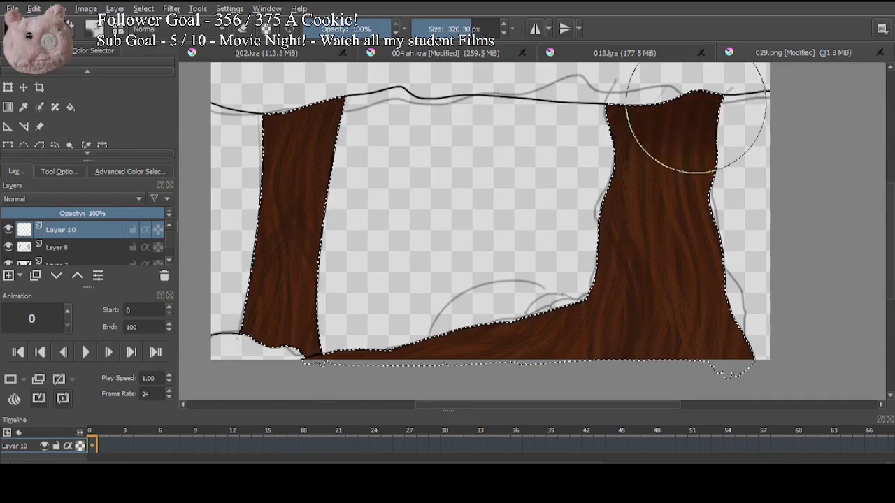
key("minus")
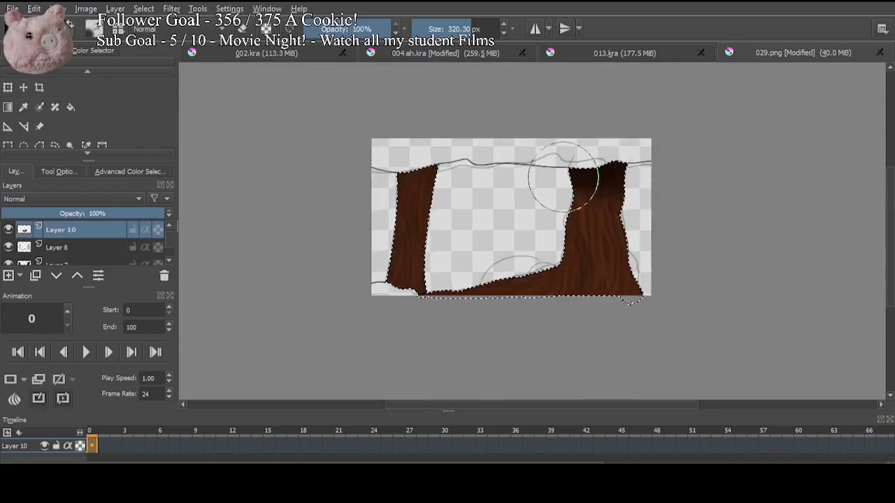
mouse_move(595, 191)
left_mouse_down()
mouse_move(565, 217)
mouse_move(396, 165)
mouse_move(442, 170)
mouse_move(482, 283)
mouse_move(599, 300)
mouse_move(594, 310)
mouse_move(597, 293)
mouse_move(568, 303)
mouse_move(615, 283)
mouse_move(629, 183)
left_mouse_up()
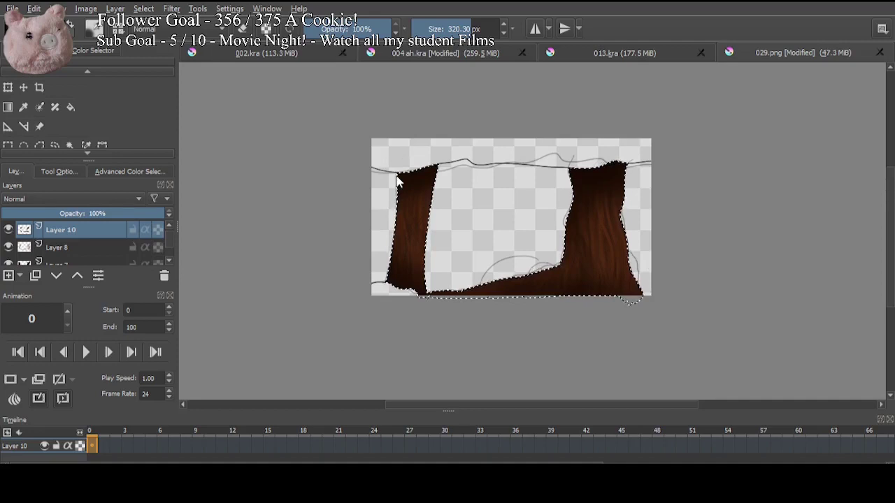
mouse_move(601, 178)
left_mouse_down()
mouse_move(622, 259)
mouse_move(628, 218)
left_mouse_up()
left_click_drag(410, 242, 409, 212)
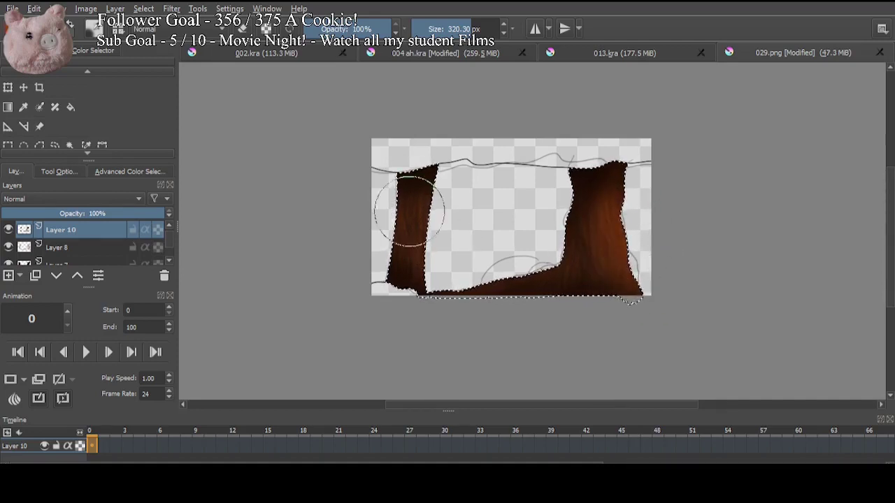
Step: Set the shading layer's opacity to 58%, compare the trunks with and without it, and merge it into Layer 8
left_click(96, 214)
left_click(9, 230)
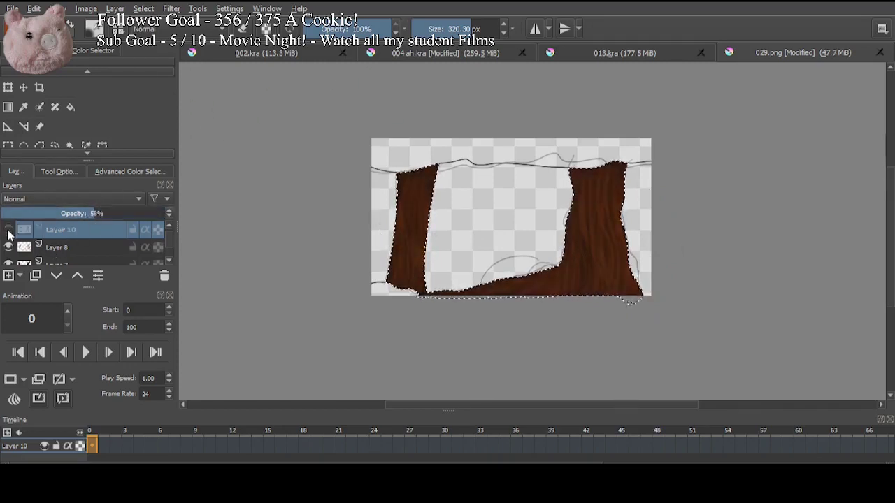
left_click(10, 232)
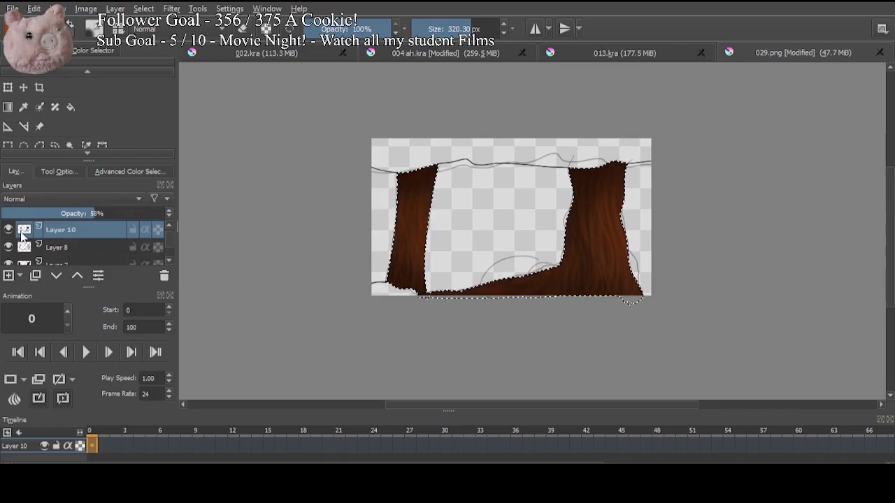
left_click(56, 276)
left_click(77, 276)
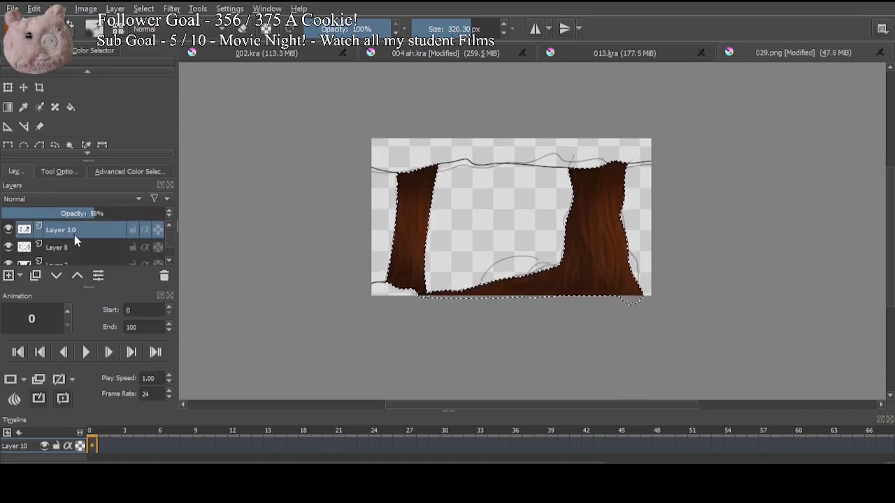
key("ctrl+e")
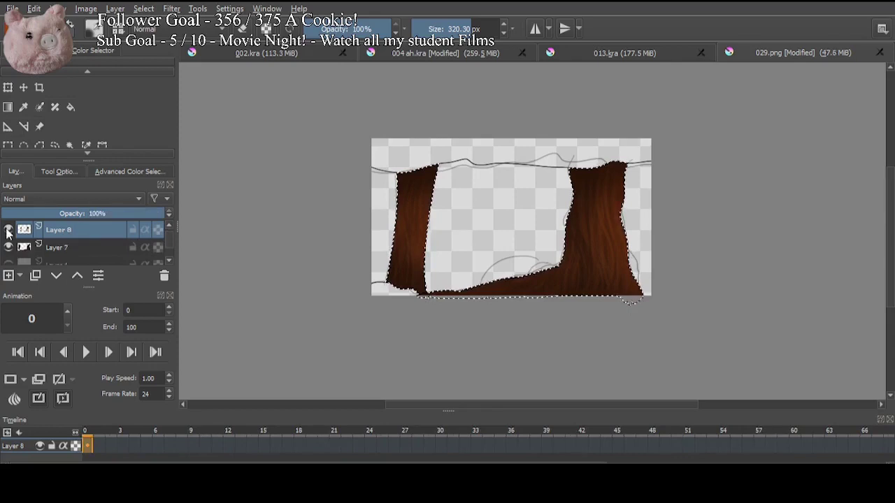
Step: Check the line art by hiding and reshowing its layer, and add a new layer directly beneath Layer 7
scroll(119, 241, "up", 1)
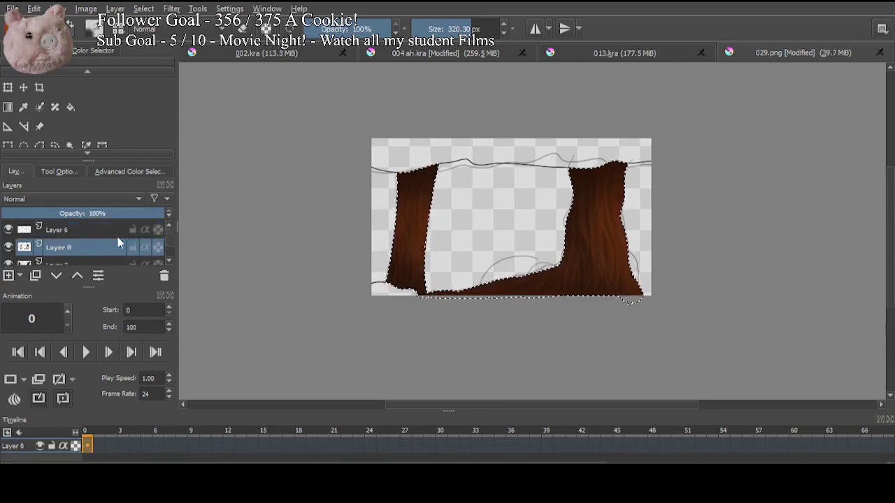
left_click(8, 230)
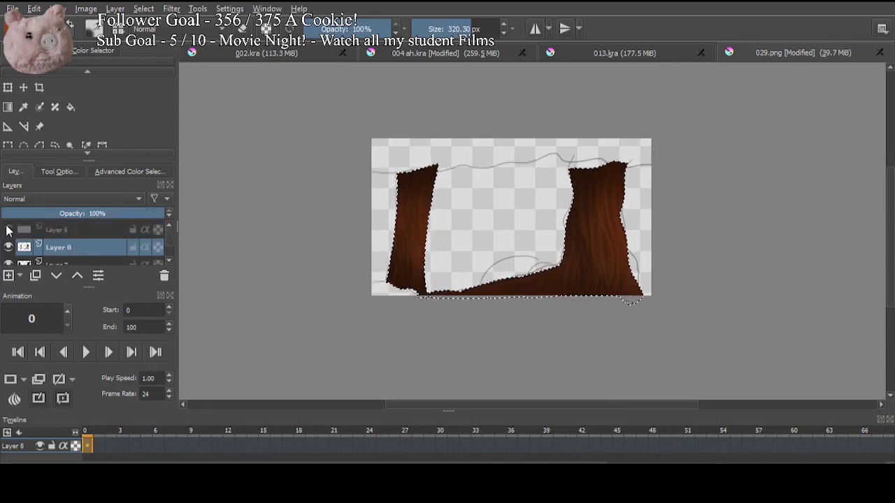
left_click(8, 229)
scroll(74, 249, "down", 1)
left_click(74, 249)
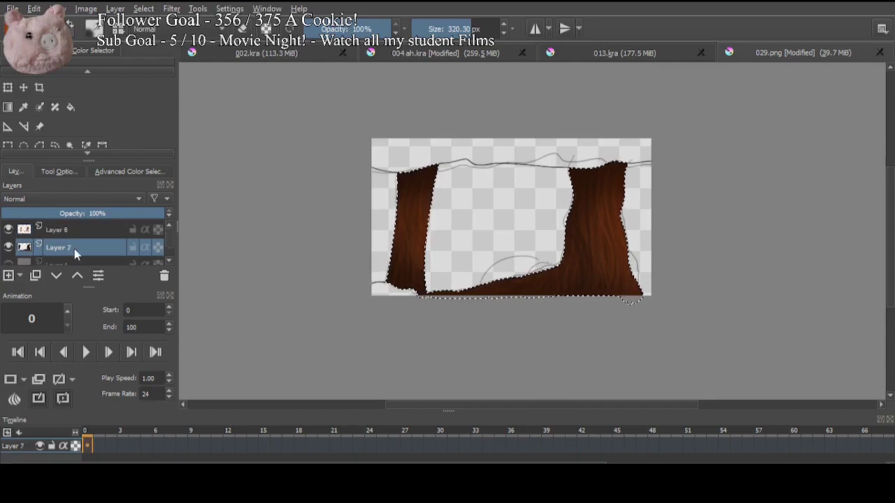
left_click(9, 275)
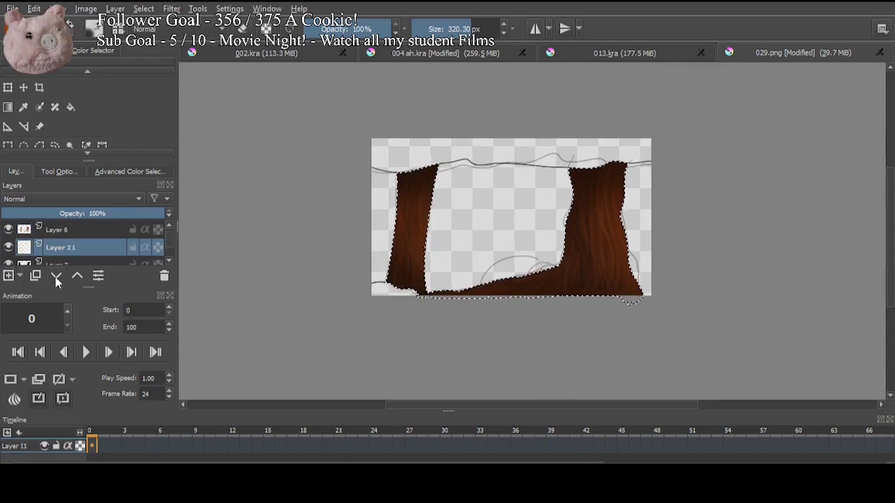
left_click(56, 280)
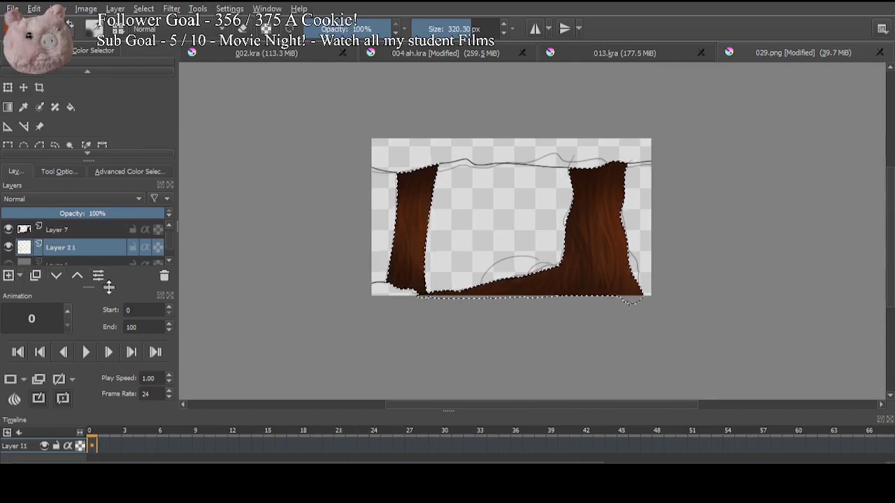
Step: Clear the selection, sample dark brown from the tree in 004 ah.kra, and airbrush it between the two trunks in 029.png
left_click(8, 145)
left_click(265, 174)
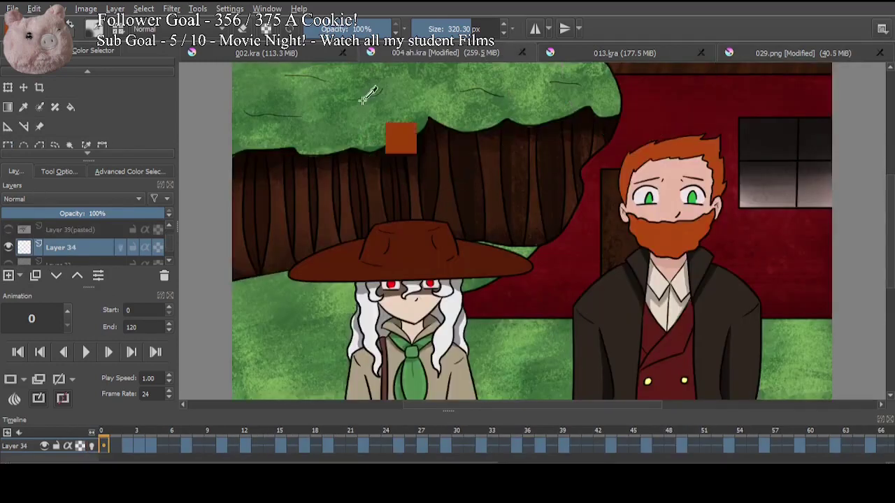
left_click(806, 53)
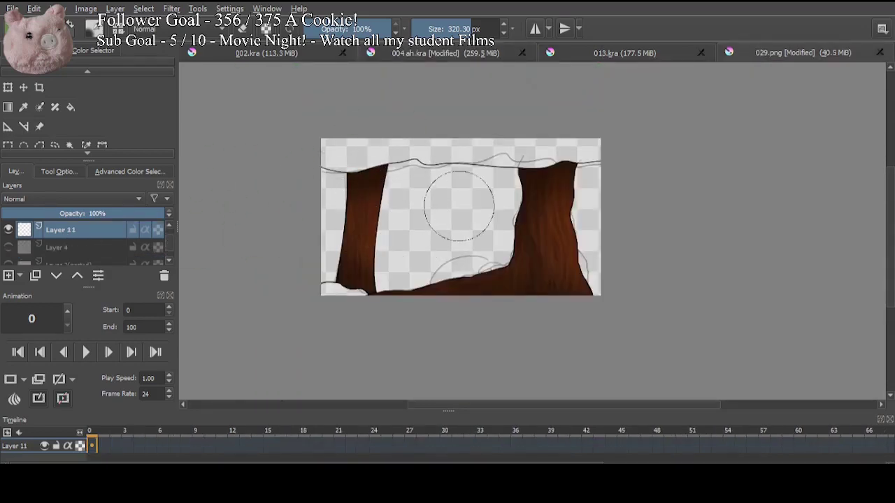
mouse_move(459, 205)
left_mouse_down()
mouse_move(475, 205)
mouse_move(399, 205)
mouse_move(435, 216)
mouse_move(372, 236)
mouse_move(449, 241)
left_mouse_up()
Step: With a 40 px hard brush, paint dark brown along the canopy line and the ground edges behind the trunks
key("/")
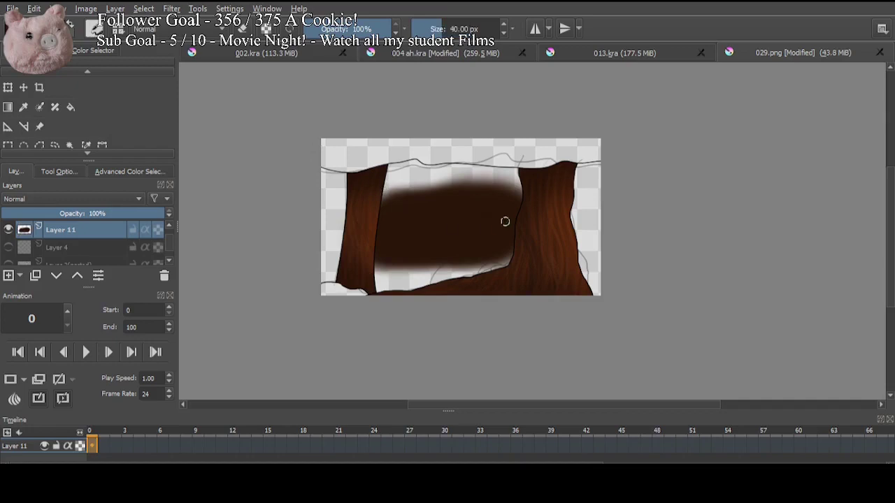
scroll(533, 241, "up", 2)
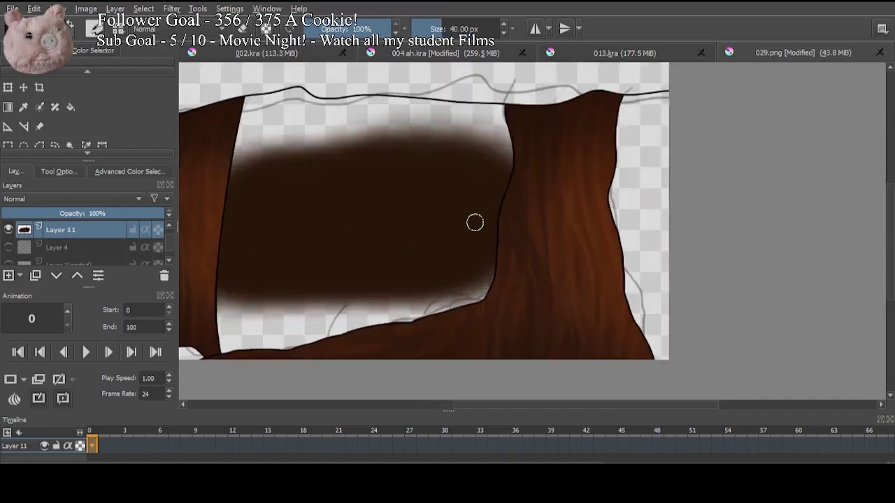
left_click_drag(428, 163, 607, 215)
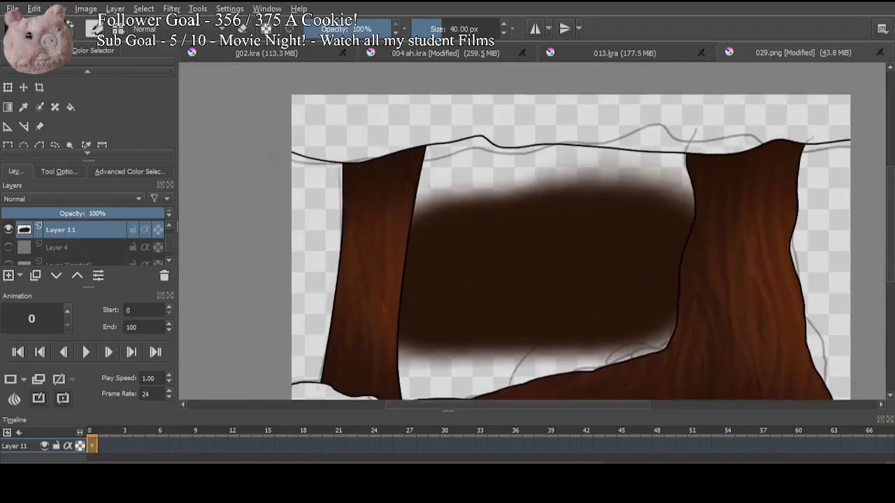
mouse_move(301, 175)
left_mouse_down()
mouse_move(325, 187)
mouse_move(311, 160)
mouse_move(294, 160)
mouse_move(335, 168)
left_mouse_up()
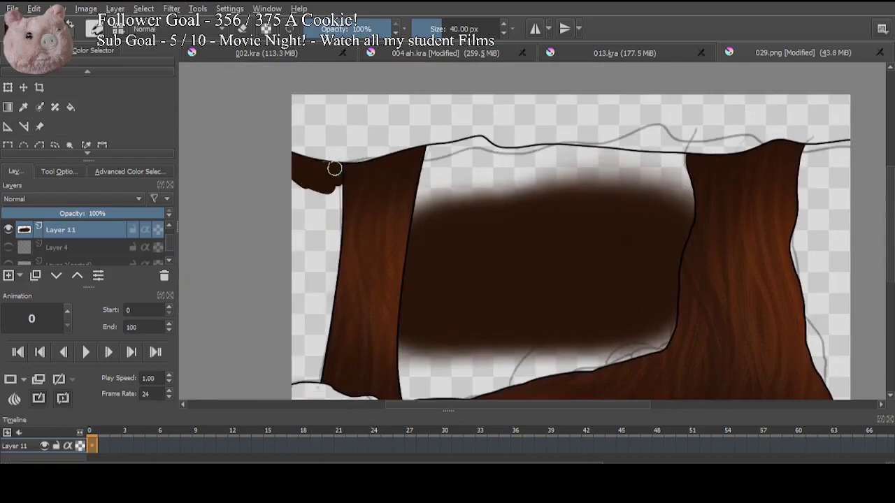
mouse_move(435, 159)
left_mouse_down()
mouse_move(454, 144)
mouse_move(427, 150)
mouse_move(473, 142)
mouse_move(460, 147)
mouse_move(524, 161)
mouse_move(503, 151)
mouse_move(621, 158)
left_mouse_up()
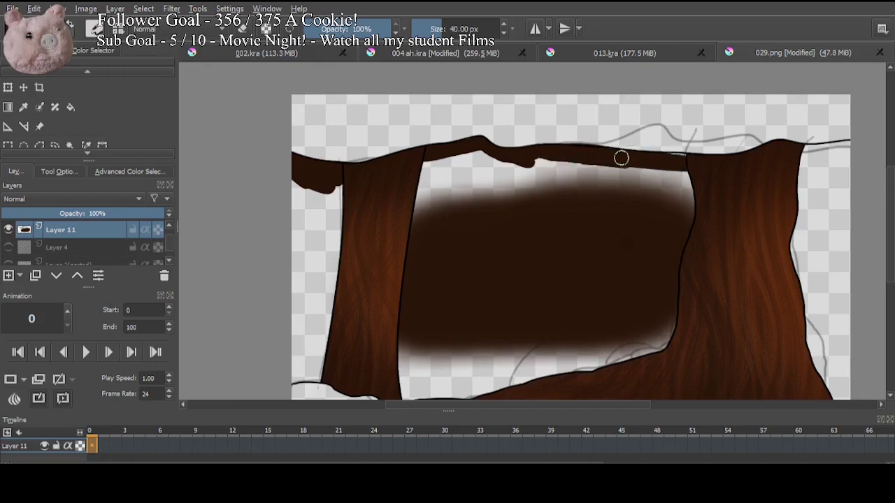
key("ctrl+z")
left_click_drag(562, 150, 561, 148)
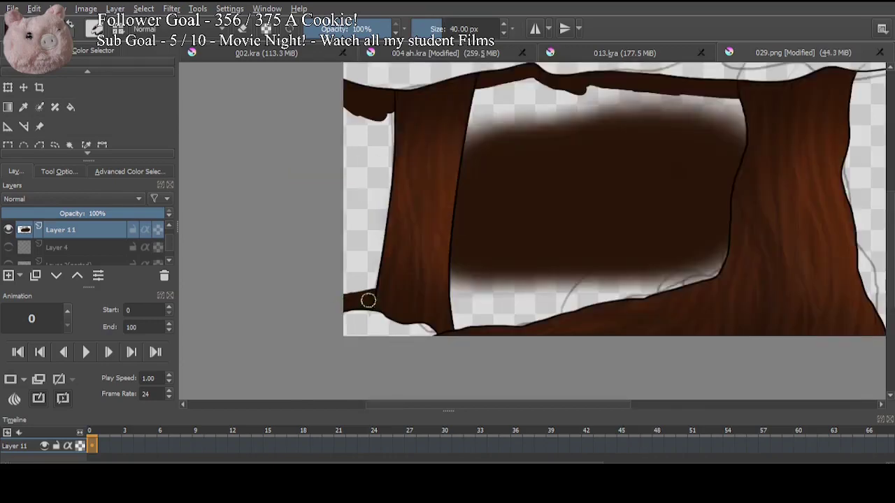
mouse_move(473, 312)
left_mouse_down()
mouse_move(429, 305)
mouse_move(441, 318)
mouse_move(438, 304)
mouse_move(516, 300)
left_mouse_up()
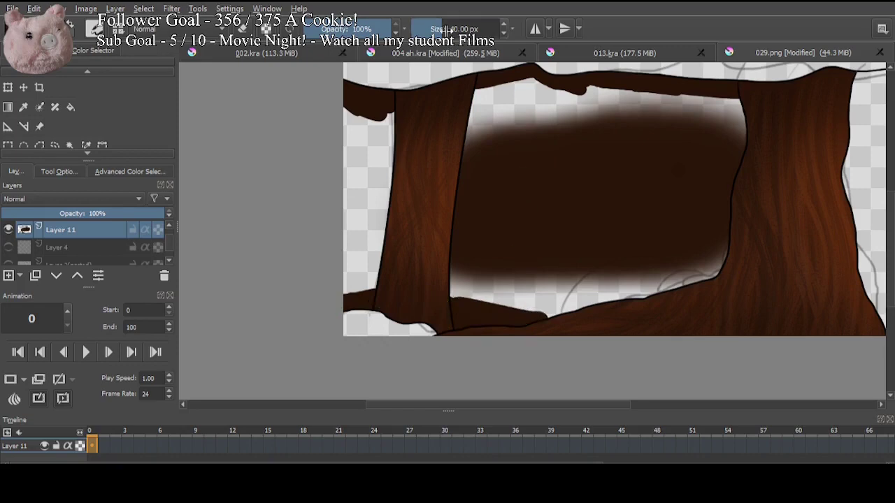
Step: Enlarge the brush to 116.73 px and fill the remaining background gaps beside the small trunk and between both trunks
left_click(454, 29)
mouse_move(370, 126)
left_mouse_down()
mouse_move(352, 278)
mouse_move(378, 148)
left_mouse_up()
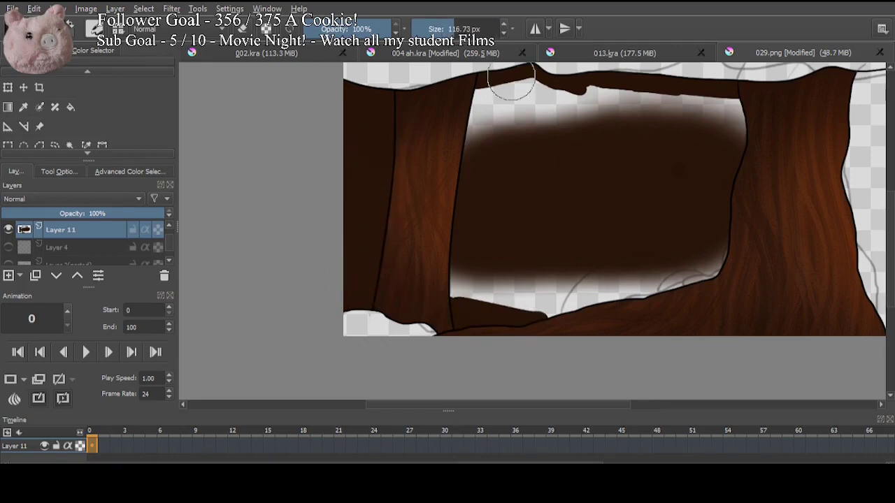
mouse_move(480, 109)
left_mouse_down()
mouse_move(501, 101)
mouse_move(494, 96)
mouse_move(539, 95)
mouse_move(670, 111)
mouse_move(657, 280)
mouse_move(669, 240)
left_mouse_up()
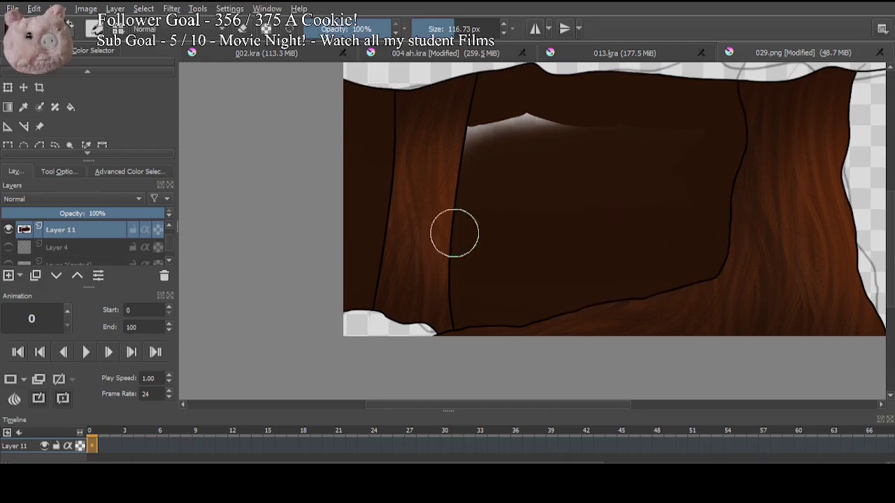
mouse_move(443, 154)
left_mouse_down()
mouse_move(464, 138)
mouse_move(665, 132)
left_mouse_up()
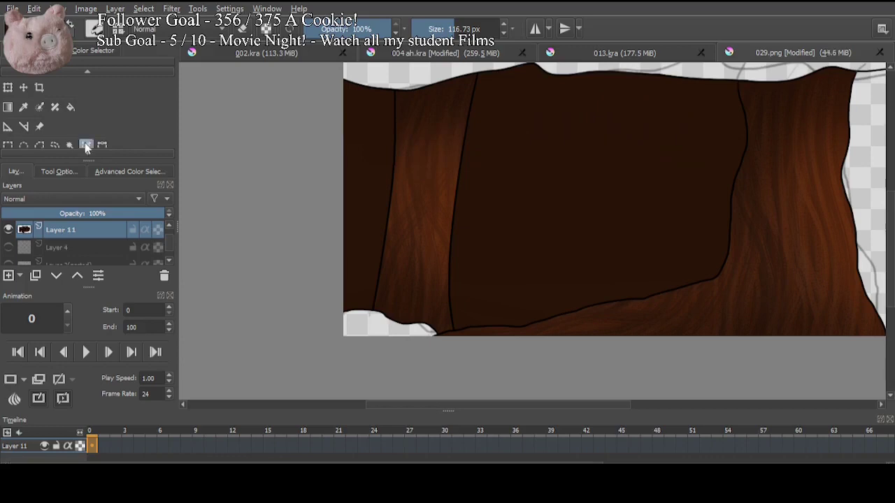
Step: Select the dark brown background fill by colour and set up a 600 px soft airbrush
key("ctrl+z")
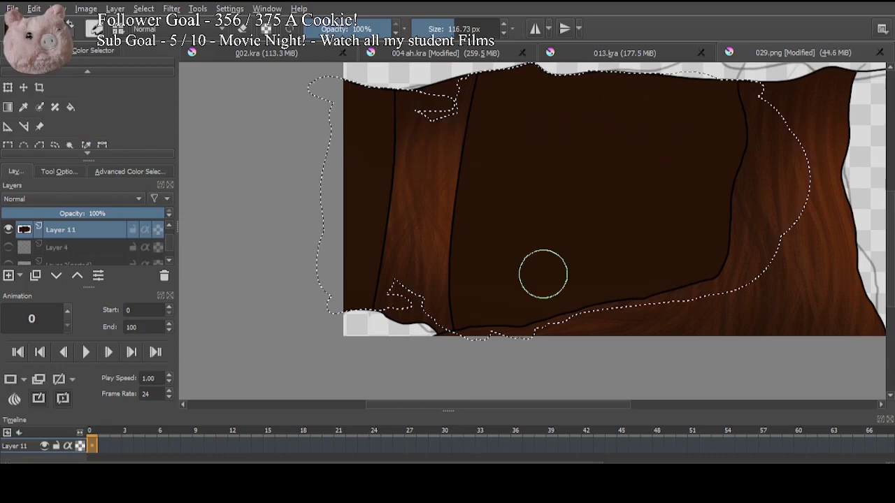
key("minus")
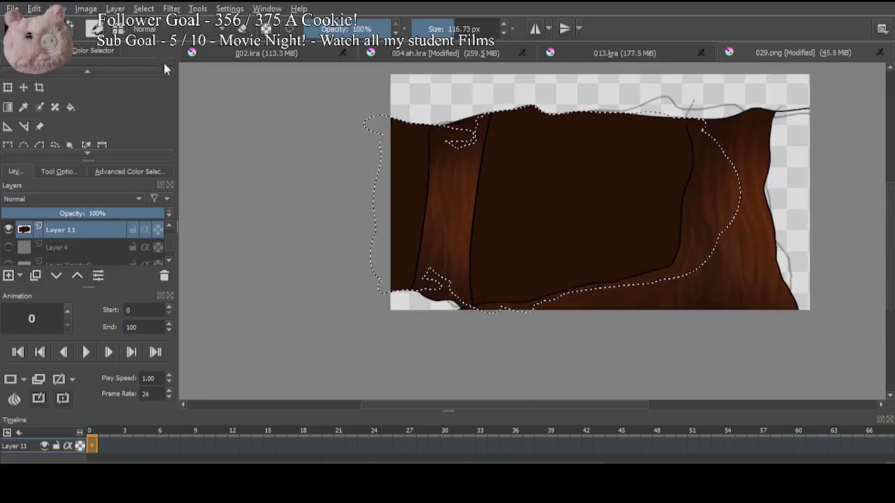
key("bracketright")
key("bracketright")
key("bracketright")
key("bracketright")
key("bracketright")
key("bracketright")
key("bracketright")
key("bracketright")
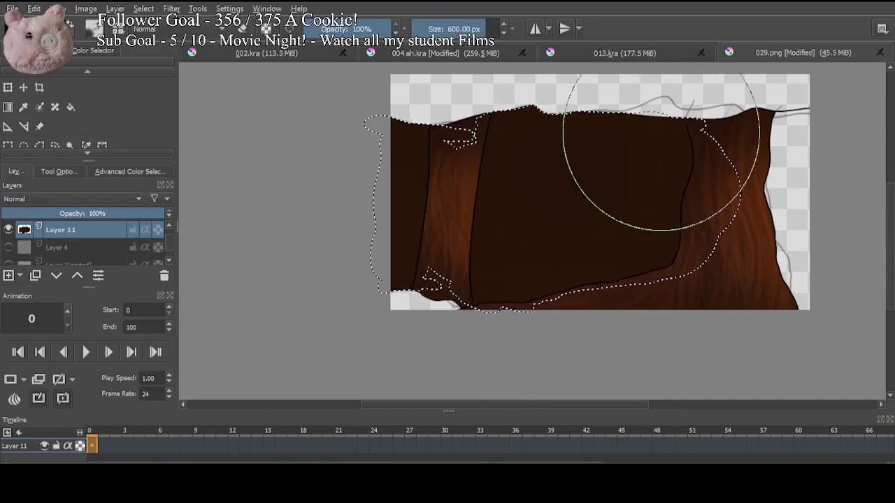
Step: Airbrush black over the selected background, then sample brown from the large trunk and brush a soft glow near its base
mouse_move(391, 125)
left_mouse_down()
mouse_move(708, 109)
mouse_move(464, 160)
mouse_move(384, 225)
mouse_move(441, 248)
mouse_move(539, 259)
mouse_move(426, 242)
mouse_move(396, 274)
mouse_move(409, 190)
mouse_move(504, 263)
mouse_move(586, 197)
mouse_move(634, 205)
mouse_move(637, 112)
left_mouse_up()
left_click(755, 206, "ctrl")
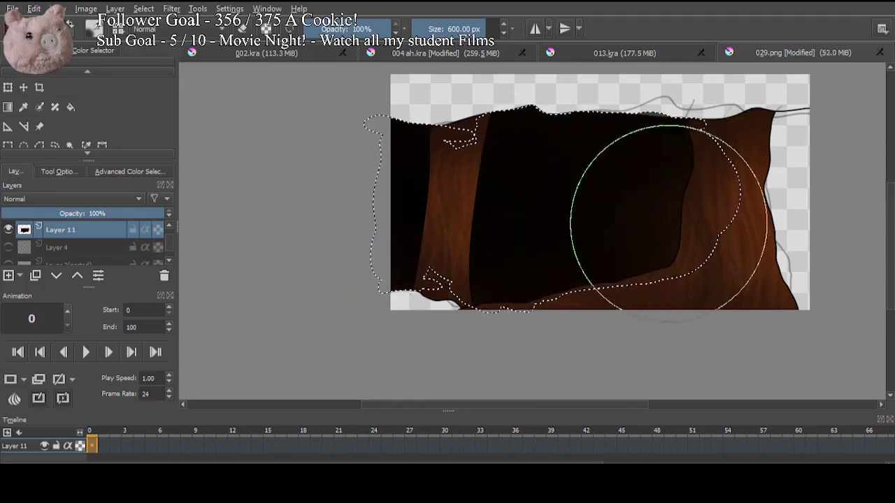
mouse_move(668, 224)
left_mouse_down()
mouse_move(569, 265)
mouse_move(628, 230)
mouse_move(669, 229)
left_mouse_up()
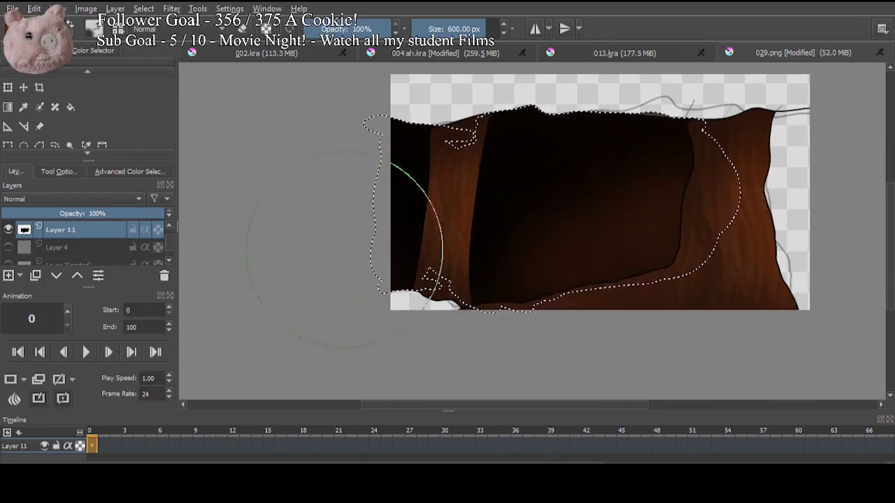
Step: Keep the dark background layer at 100% opacity and add a new paint layer directly beneath it
left_click(134, 213)
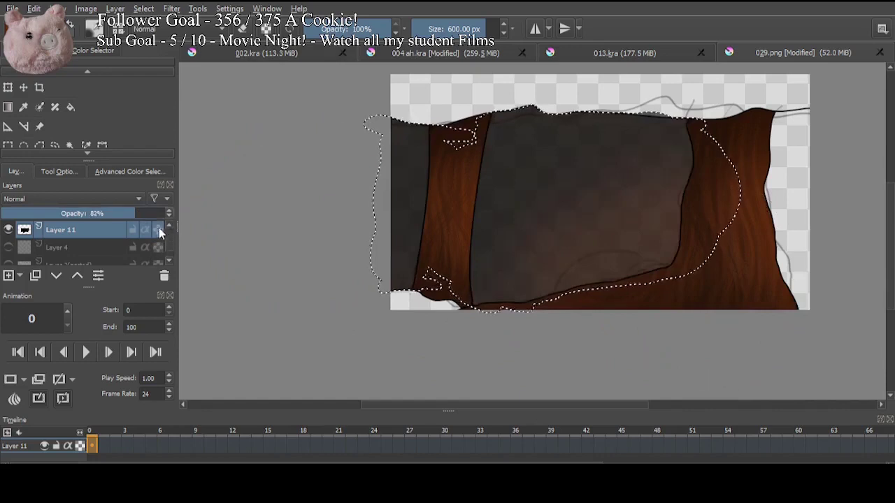
left_click_drag(149, 212, 193, 209)
left_click(99, 248)
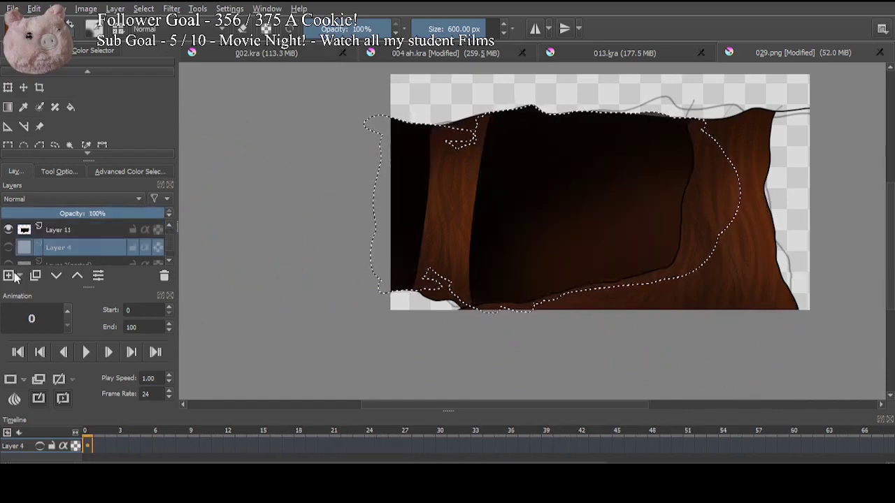
left_click(9, 275)
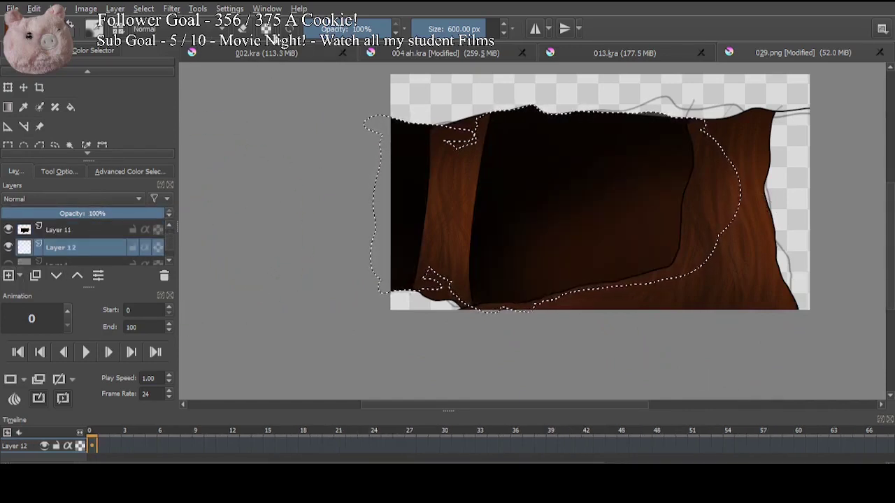
Step: Take the foliage green from 004 ah.kra and, with a hard brush enlarged to 158.65 px, paint the canopy and ground patch in 029.png
left_click(469, 55)
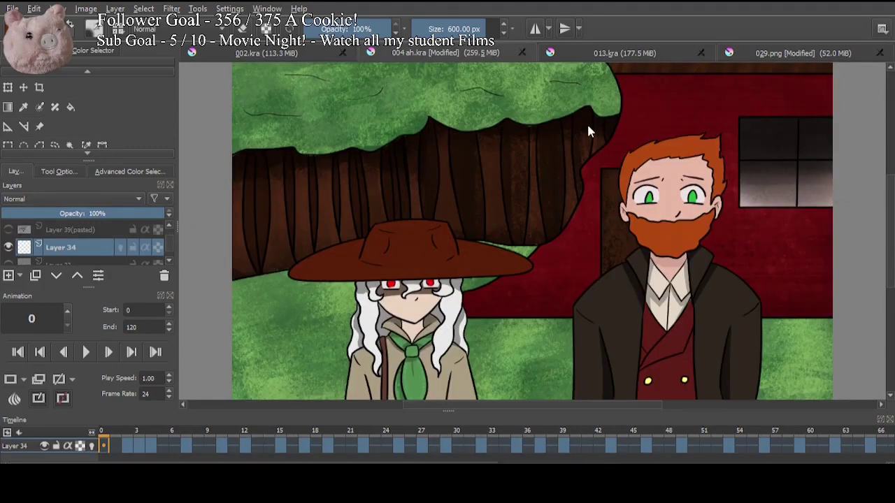
left_click(770, 54)
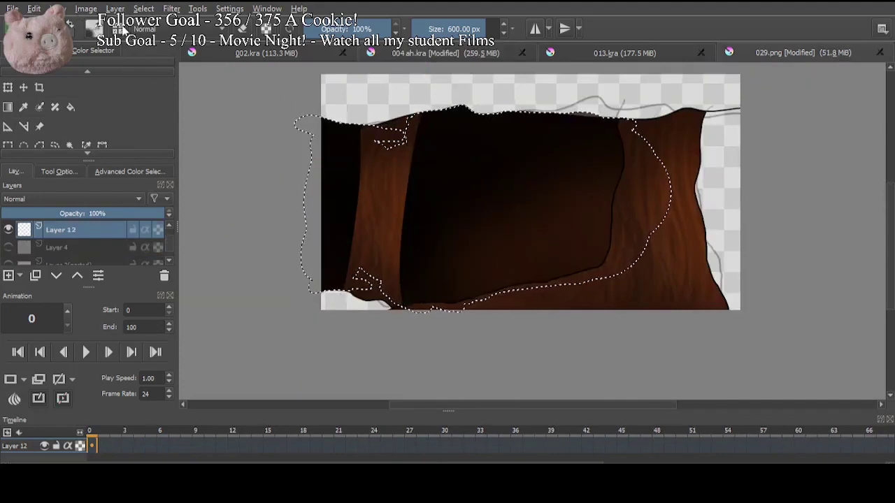
key("/")
left_click(535, 160)
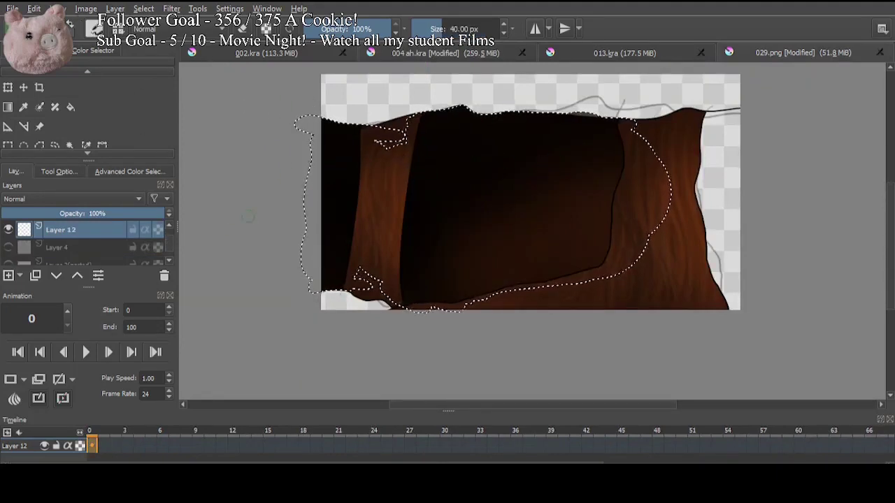
key("b")
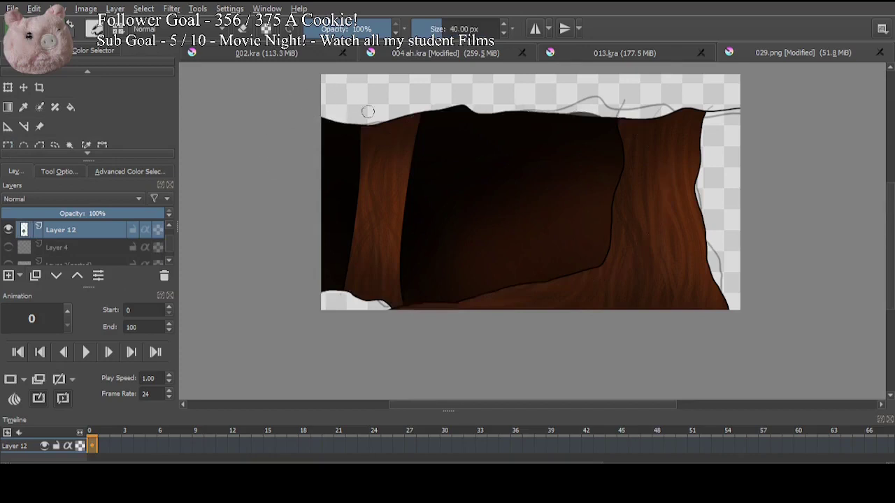
mouse_move(693, 106)
left_mouse_down()
mouse_move(737, 103)
mouse_move(629, 100)
mouse_move(764, 83)
mouse_move(597, 104)
mouse_move(575, 92)
mouse_move(342, 91)
left_mouse_up()
mouse_move(377, 297)
left_mouse_down()
mouse_move(388, 292)
mouse_move(343, 305)
left_mouse_up()
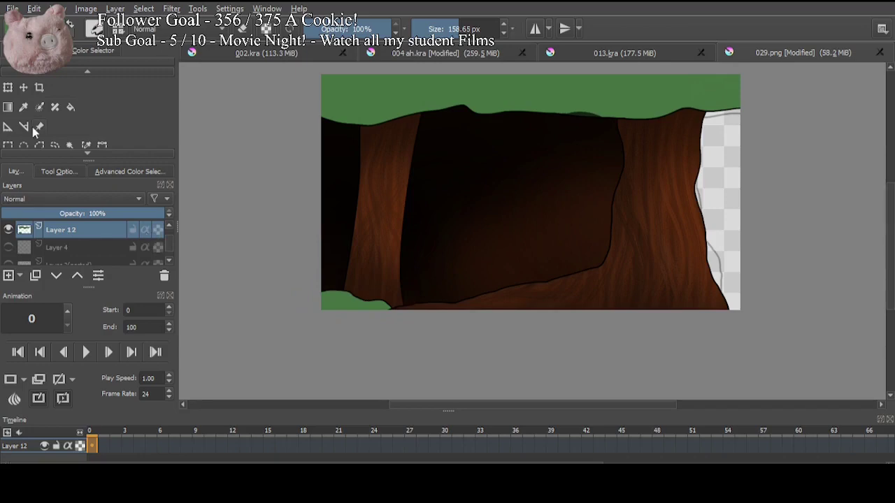
Step: Select the flat green canopy and ground fill by colour, and consult the textured foliage in 004 ah.kra as reference
left_click(86, 145)
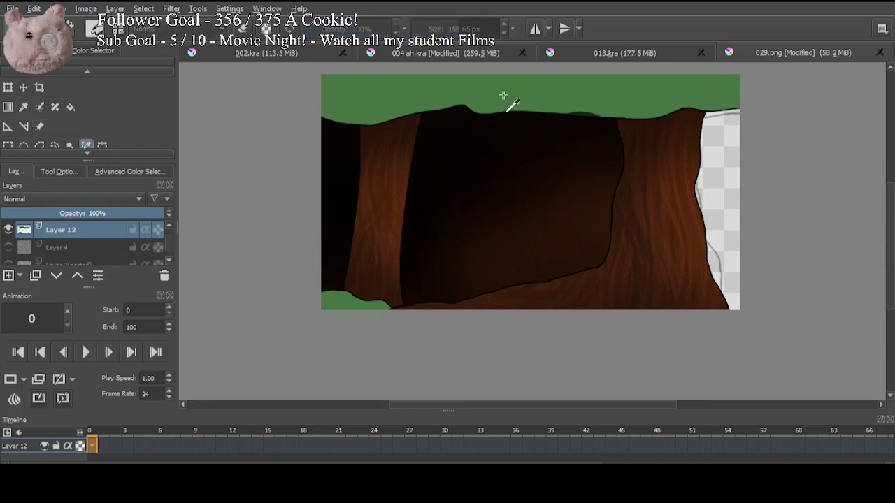
left_click(503, 95)
key("b")
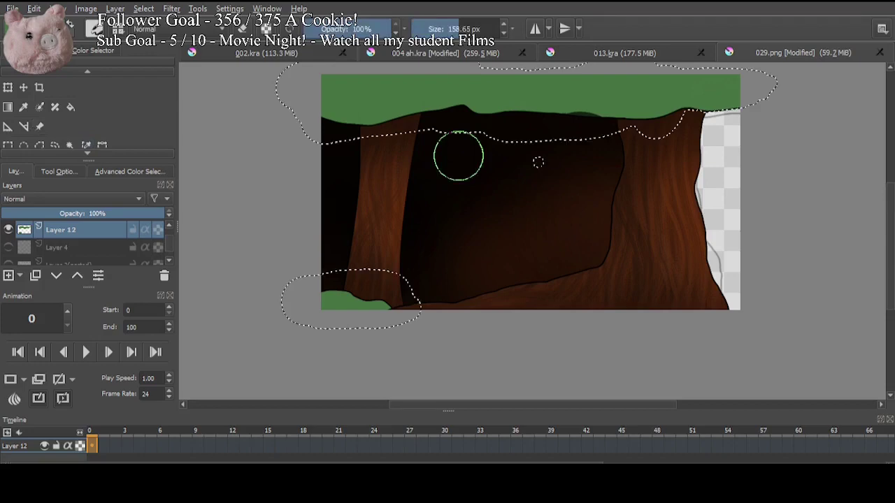
left_click(445, 55)
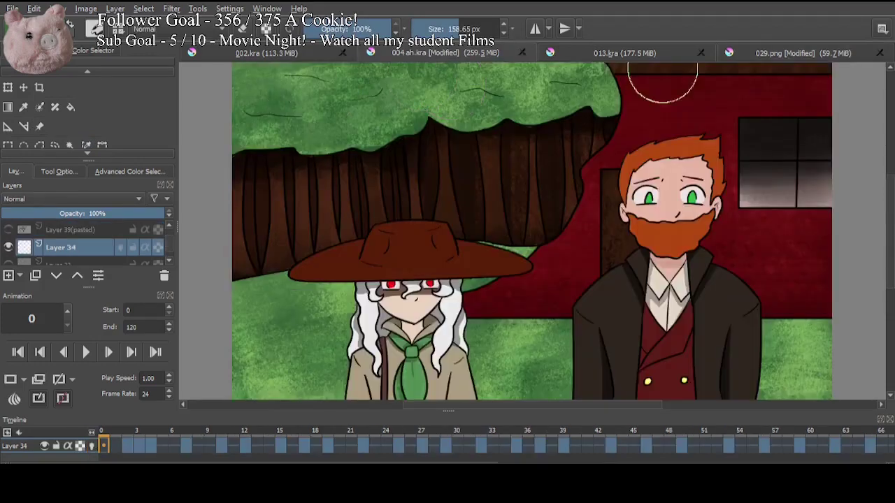
left_click(794, 56)
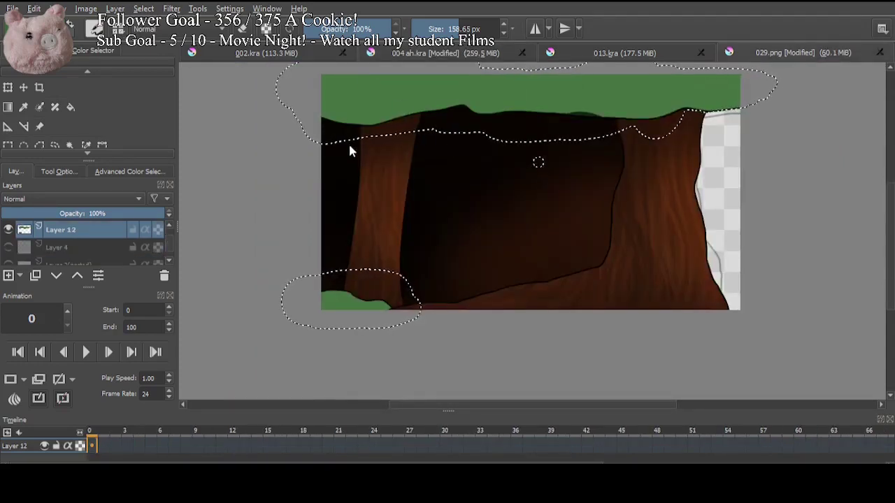
Step: Paint darker green mottling over the selected green areas on Layer 12 with a 90 px textured brush
key("slash")
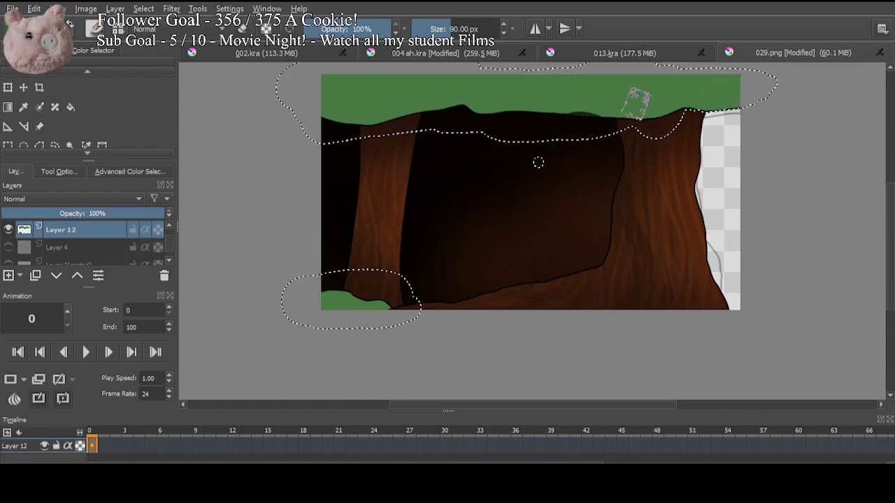
mouse_move(636, 103)
left_mouse_down()
mouse_move(429, 90)
mouse_move(653, 90)
left_mouse_up()
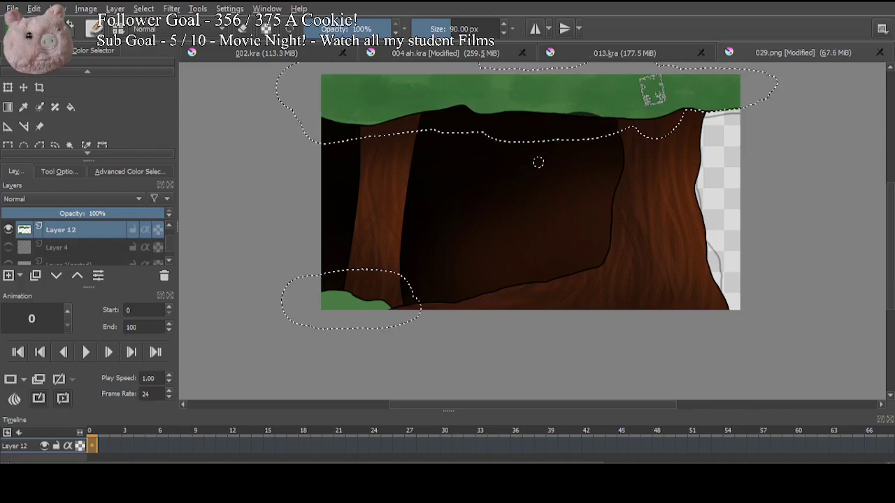
key("minus")
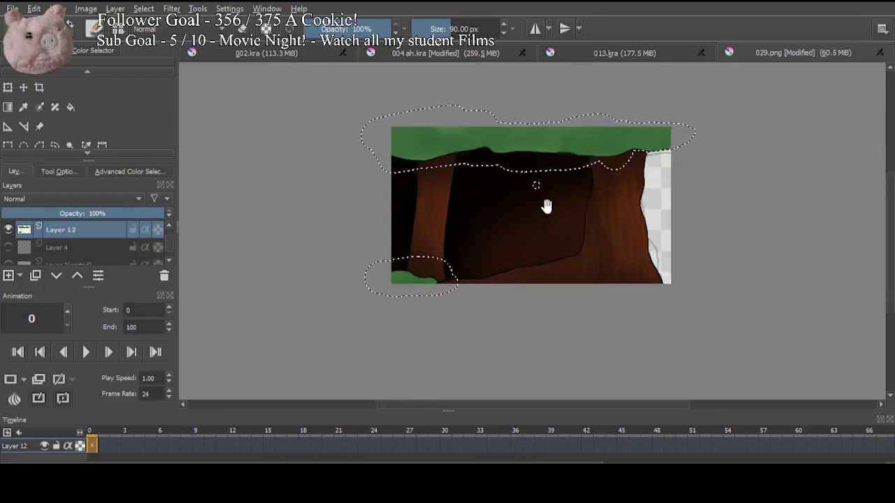
left_click_drag(547, 206, 515, 244)
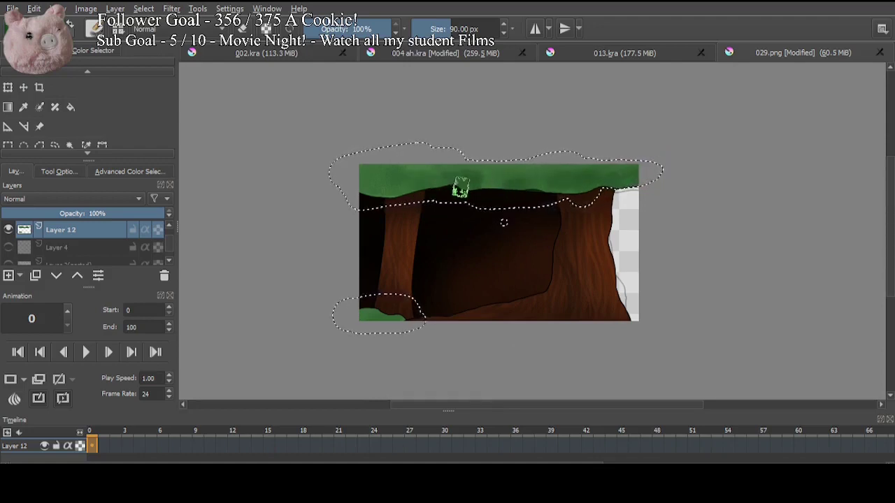
mouse_move(391, 182)
left_mouse_down()
mouse_move(364, 187)
mouse_move(346, 177)
mouse_move(383, 193)
left_mouse_up()
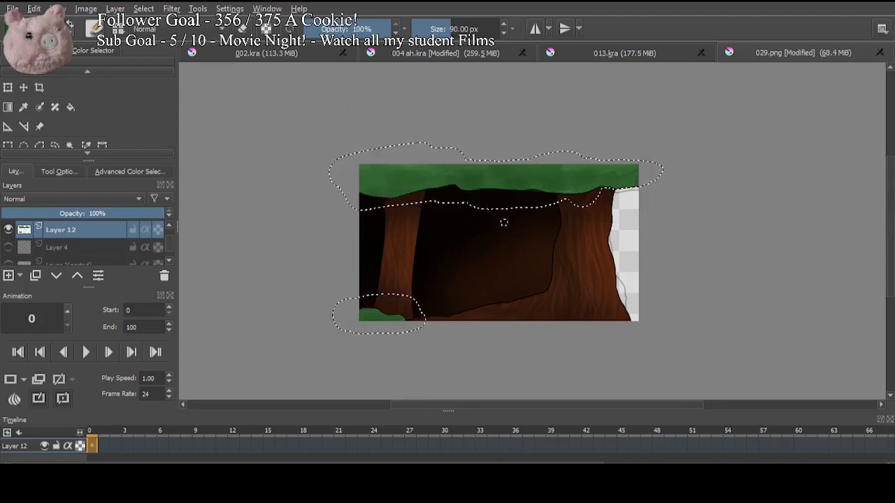
Step: Dab lighter green highlights across the selected upper foliage band with the 90 px textured brush
left_click_drag(539, 175, 531, 188)
mouse_move(509, 172)
left_mouse_down()
mouse_move(502, 188)
mouse_move(484, 187)
left_mouse_up()
mouse_move(549, 176)
left_mouse_down()
mouse_move(493, 181)
mouse_move(577, 181)
mouse_move(549, 159)
mouse_move(414, 189)
mouse_move(378, 182)
mouse_move(381, 168)
mouse_move(444, 171)
left_mouse_up()
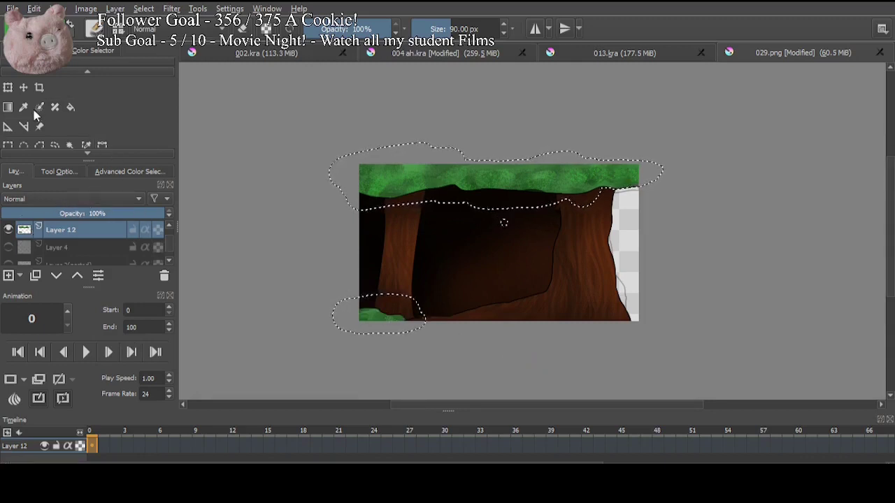
Step: Add a new layer and shade the lower edges of the selected foliage darker green, softening the shading with the eraser
left_click(9, 274)
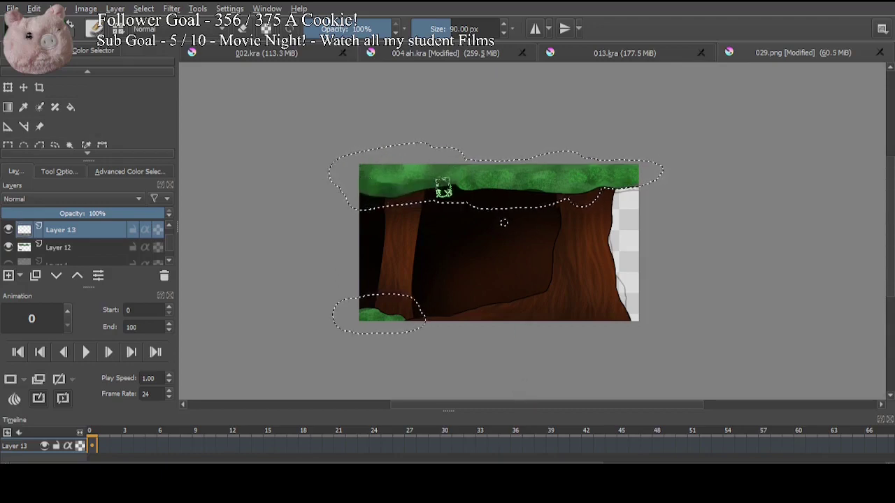
left_click_drag(484, 189, 583, 194)
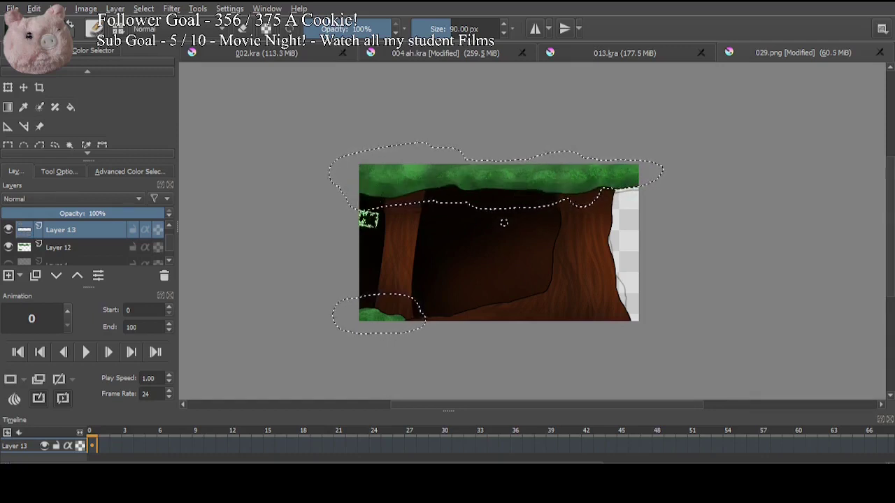
mouse_move(344, 316)
left_mouse_down()
mouse_move(360, 308)
mouse_move(367, 316)
left_mouse_up()
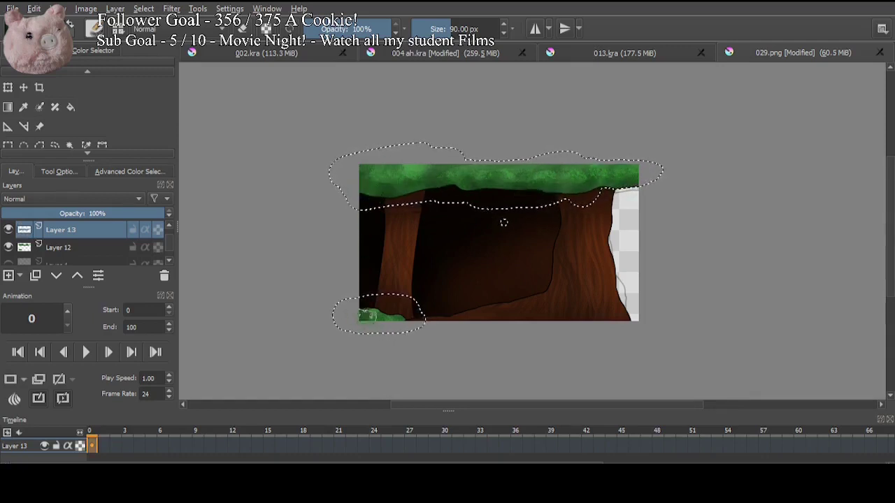
key("e")
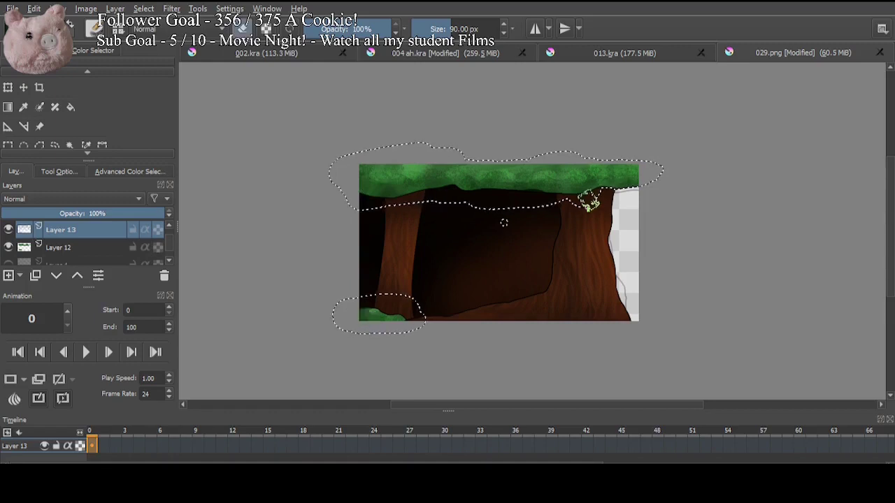
key("e")
left_click_drag(370, 182, 420, 181)
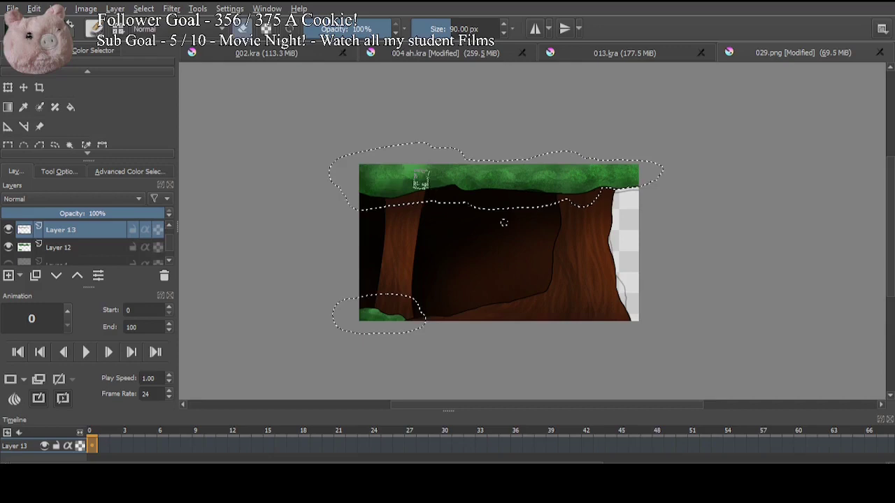
key("e")
Step: Lower the shading layer's opacity to 64%, merge it down into Layer 12, and clear the selection
left_click(105, 213)
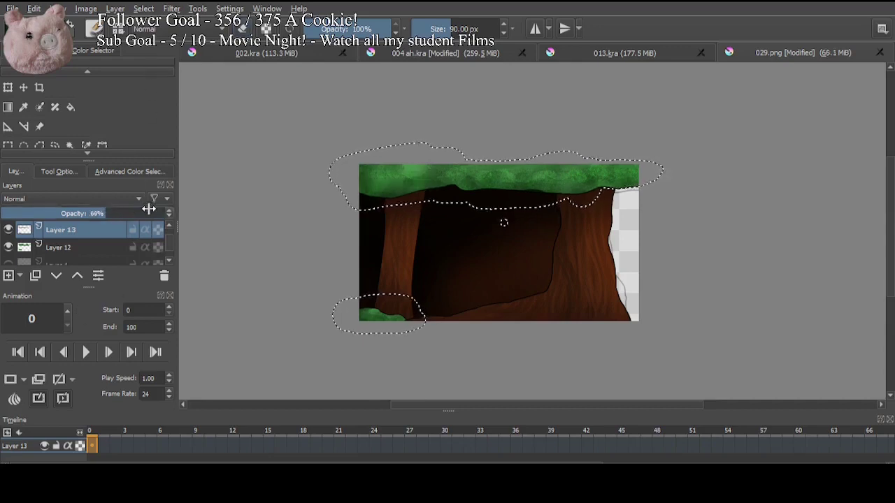
key("ctrl+e")
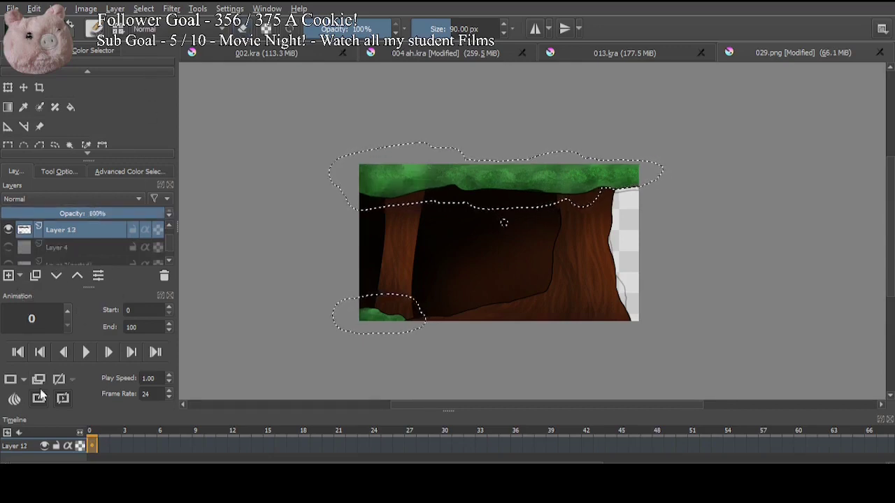
key("ctrl+shift+a")
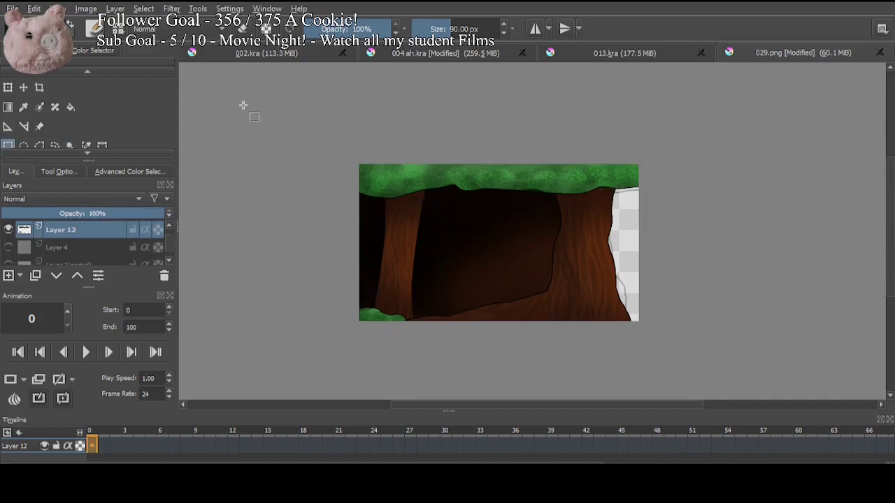
Step: Create a group layer and move Layers 6, 8, 7, 11 and 12 into it
scroll(168, 231, "up", 3)
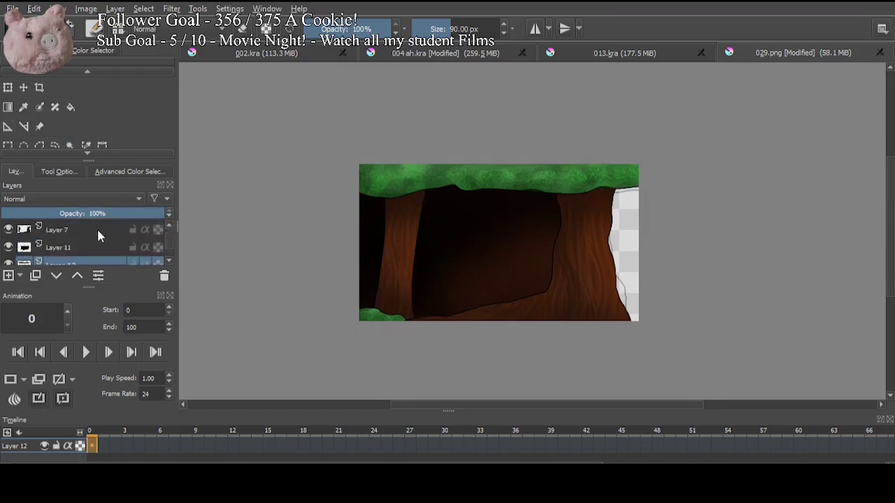
scroll(76, 251, "up", 1)
scroll(167, 225, "up", 1)
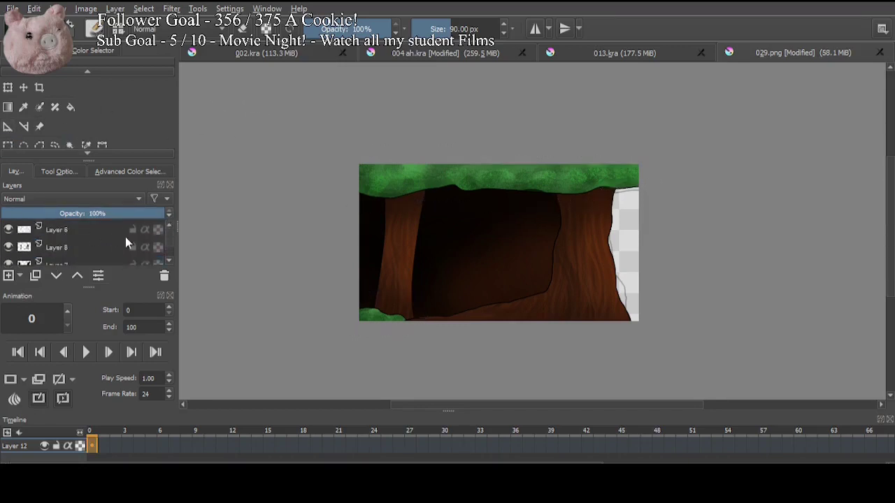
left_click(104, 231)
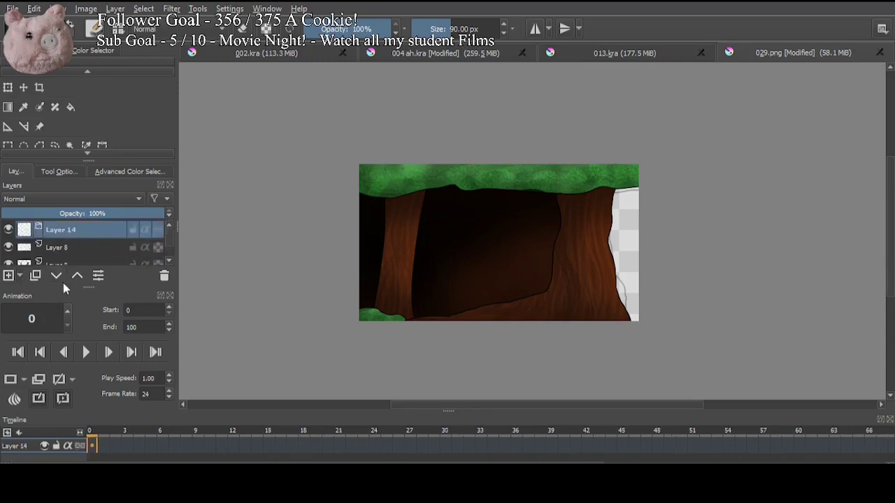
scroll(82, 250, "up", 1)
scroll(78, 251, "down", 1)
left_click(77, 247)
scroll(79, 251, "down", 1)
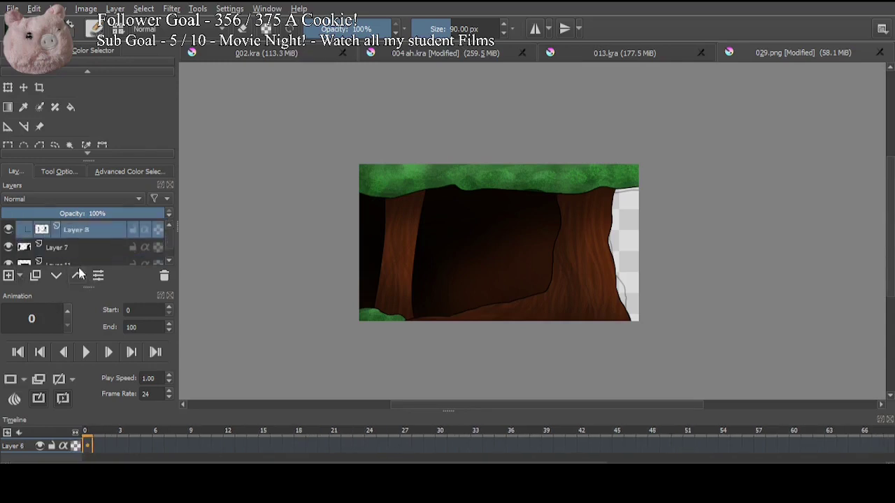
left_click(76, 247)
scroll(73, 252, "down", 1)
left_click(69, 248)
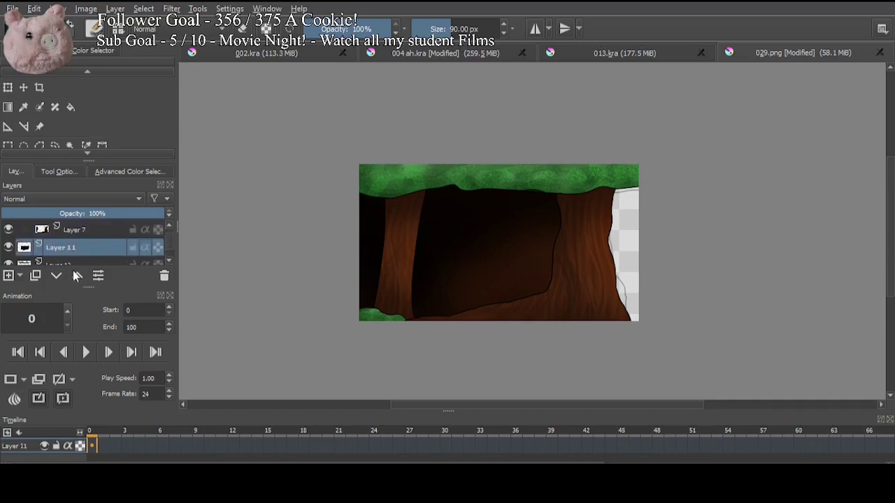
scroll(77, 253, "down", 1)
left_click(78, 249)
left_click(76, 276)
Step: Add a new paint layer above the group, and toggle the group's visibility off and on to check its contents
left_click_drag(158, 239, 148, 213)
left_click(9, 275)
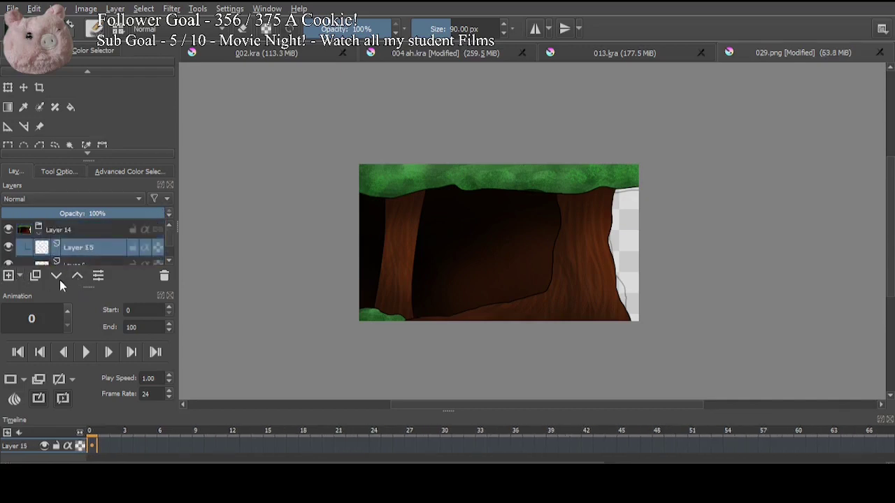
left_click(9, 248)
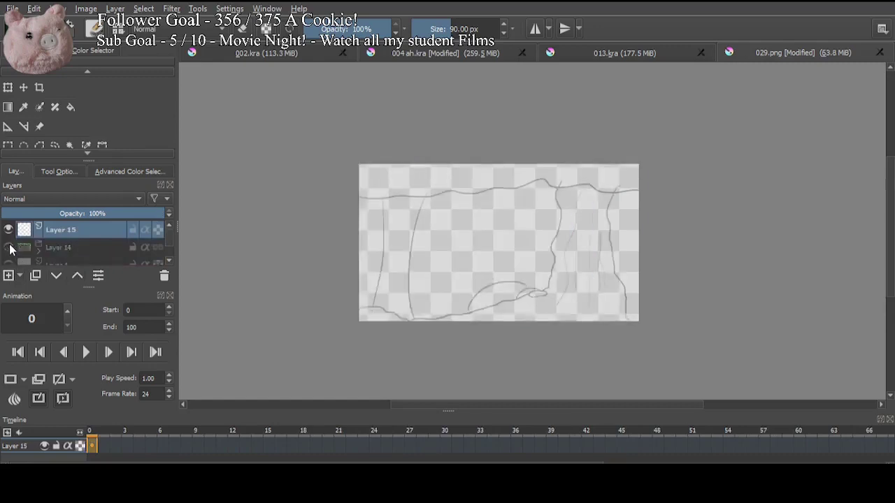
left_click(9, 248)
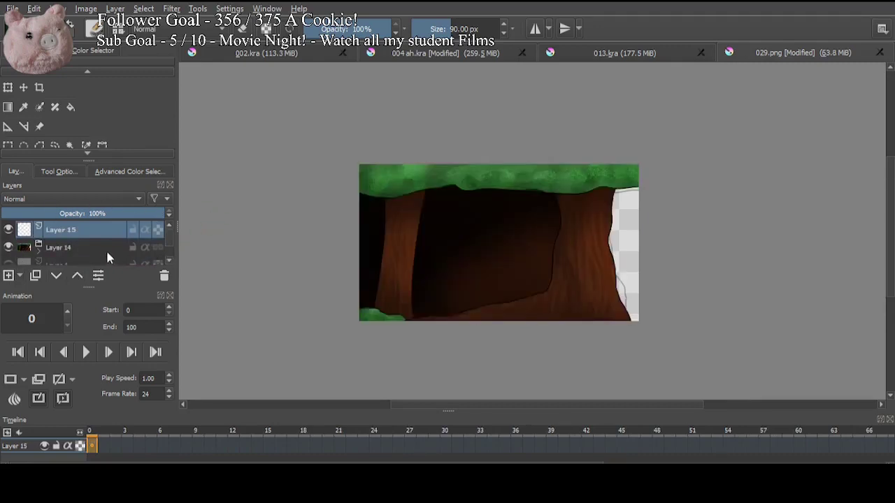
Step: Add a new paint layer inside the group and place it below Layer 12
left_click(39, 252)
left_click_drag(169, 238, 168, 244)
left_click(96, 229)
left_click(8, 277)
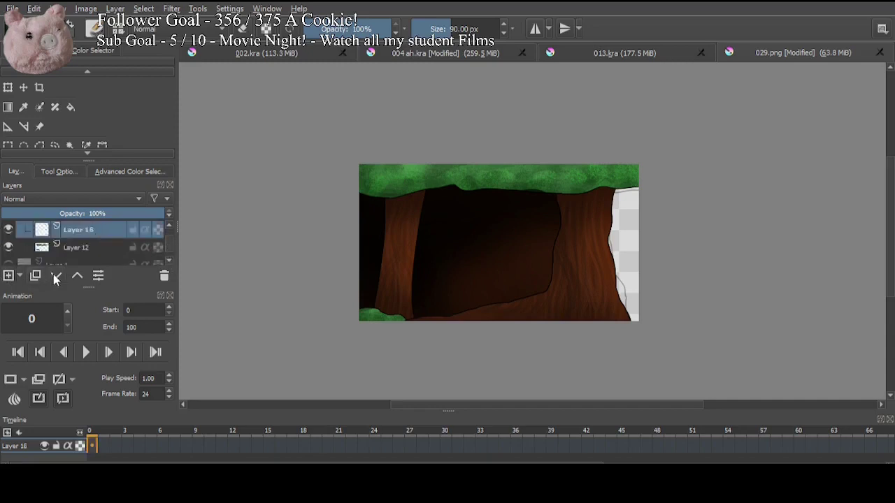
left_click(56, 276)
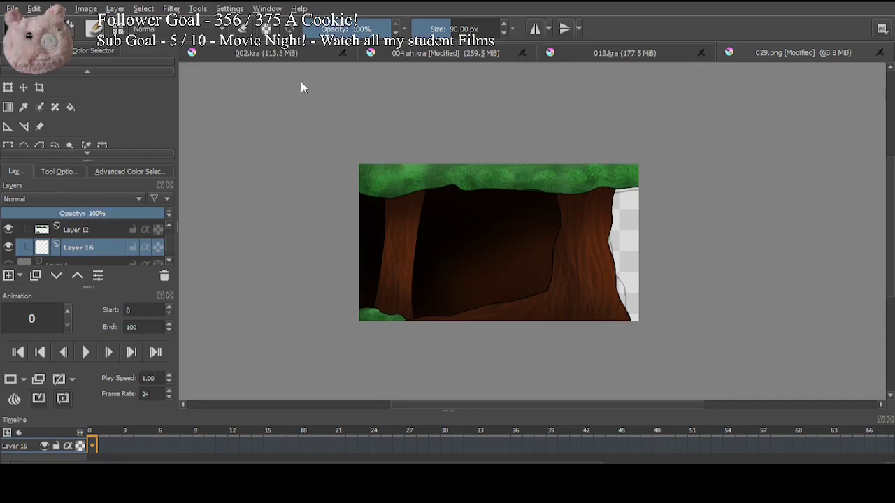
Step: Sample green from the foliage and fill the bare area beside the right trunk using a 172.24 px brush
key("/")
left_click(596, 202)
left_click(571, 170, "ctrl")
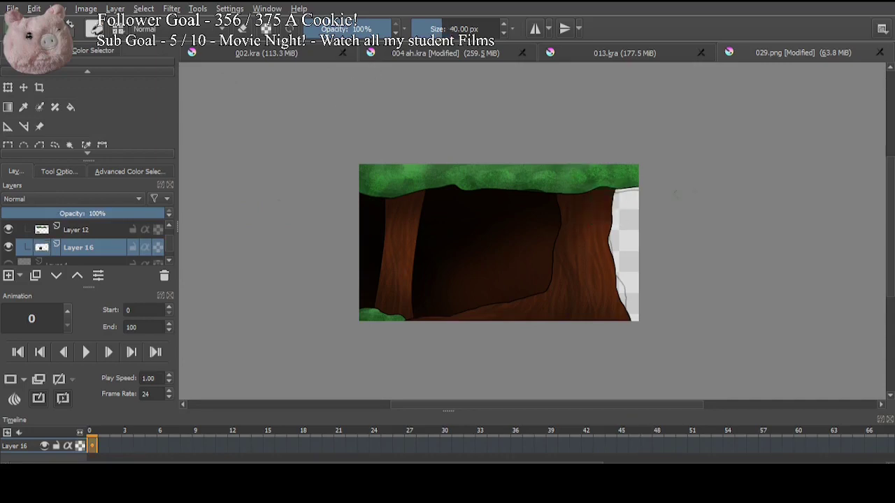
left_click(459, 29)
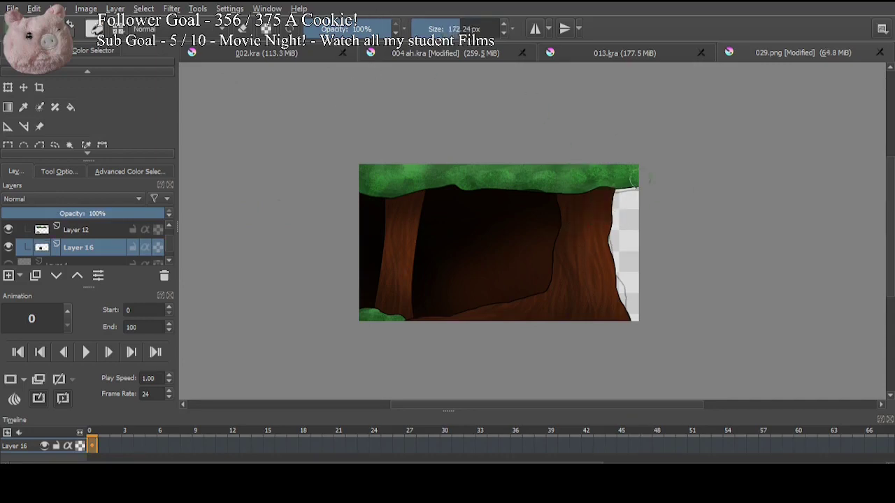
mouse_move(629, 196)
left_mouse_down()
mouse_move(614, 296)
mouse_move(631, 308)
left_mouse_up()
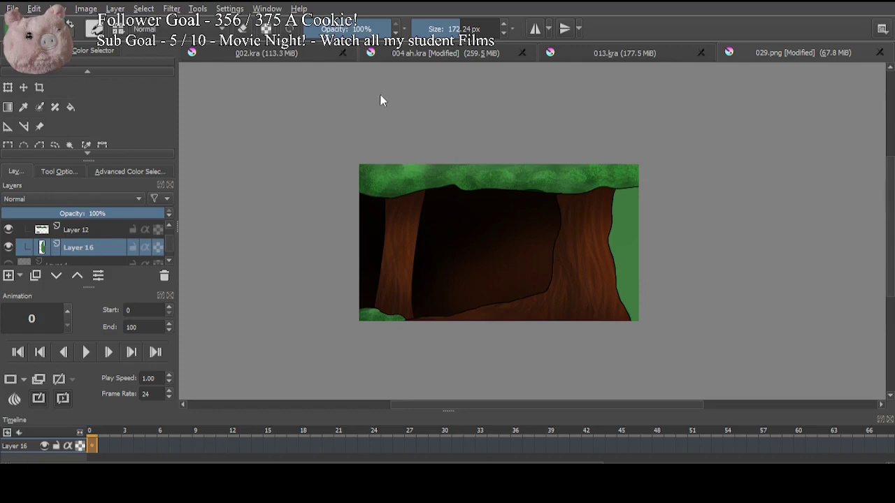
Step: Erase the upper part of the green fill beside the right trunk and repaint it with a 40 px brush
key("slash")
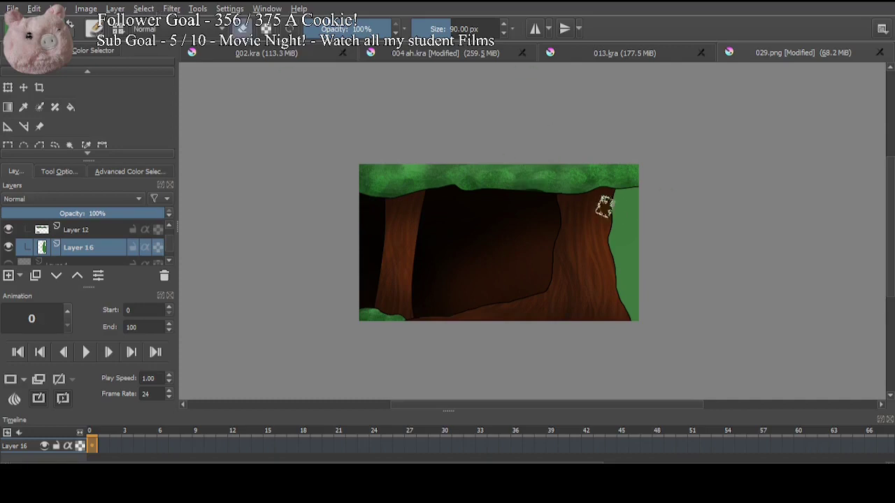
mouse_move(599, 201)
left_mouse_down()
mouse_move(667, 202)
mouse_move(626, 187)
mouse_move(657, 188)
mouse_move(590, 210)
mouse_move(654, 209)
left_mouse_up()
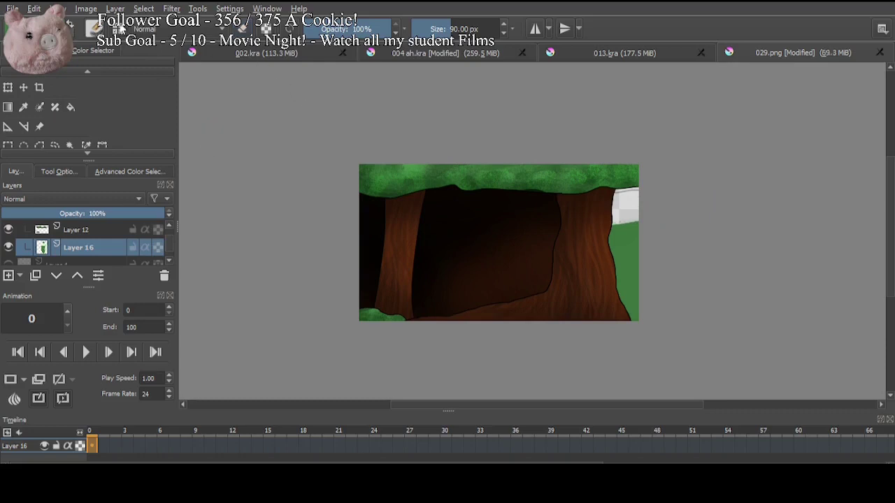
key("/")
mouse_move(609, 230)
left_mouse_down()
mouse_move(637, 222)
mouse_move(673, 231)
left_mouse_up()
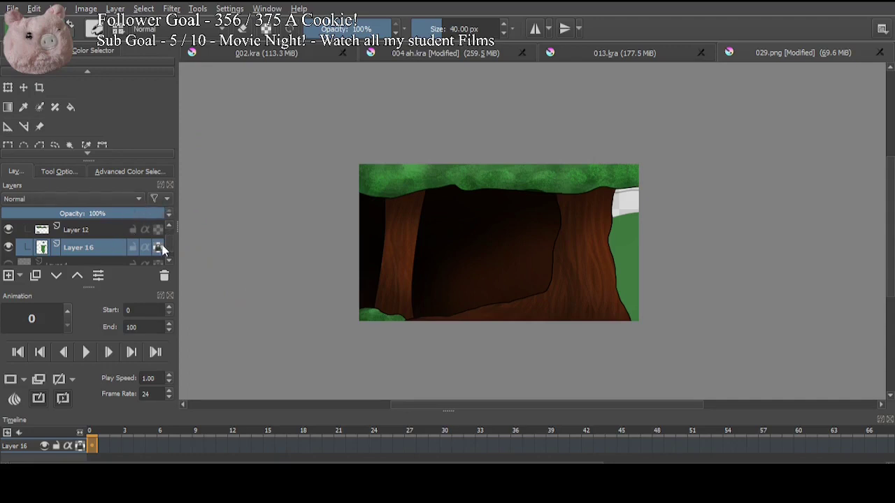
mouse_move(614, 190)
left_mouse_down()
mouse_move(626, 224)
mouse_move(636, 200)
left_mouse_up()
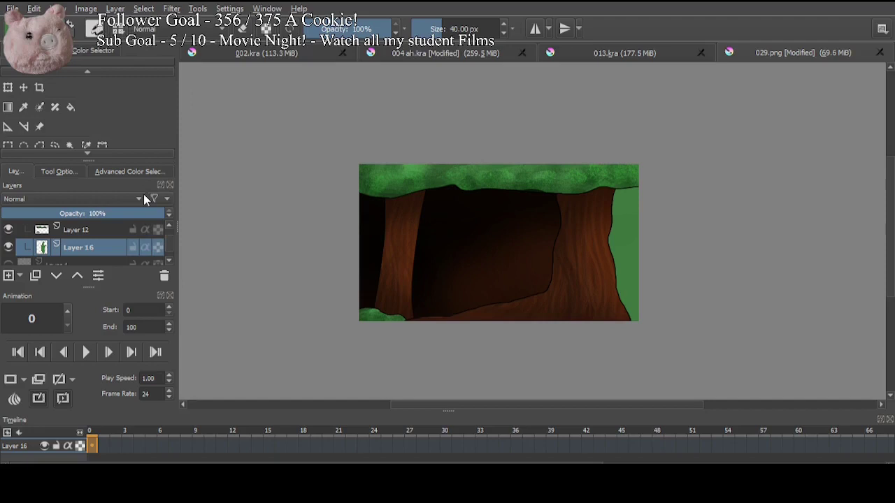
Step: Add a layer above the green fill and paint dark and light green mottling beside the right trunk with a 90 px textured brush
key("/")
left_click(7, 275)
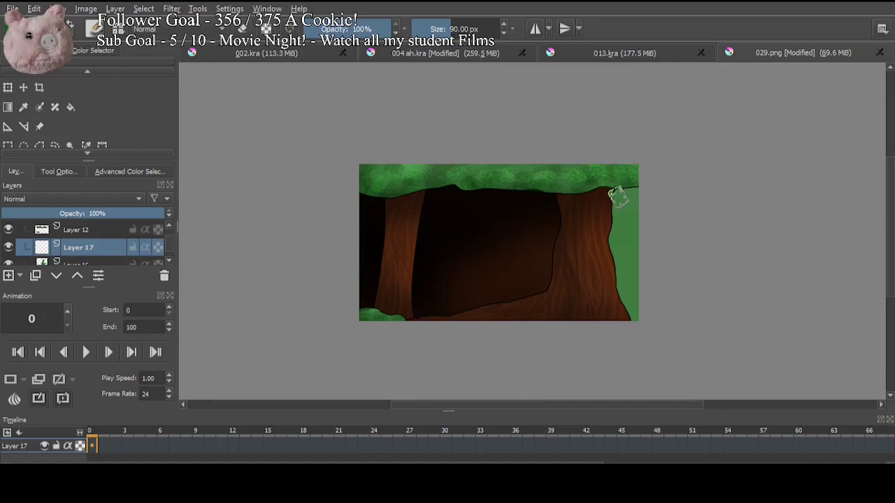
left_click_drag(618, 196, 612, 222)
mouse_move(629, 176)
left_mouse_down()
mouse_move(605, 240)
mouse_move(628, 264)
mouse_move(630, 314)
mouse_move(626, 210)
mouse_move(622, 218)
mouse_move(615, 200)
mouse_move(633, 186)
mouse_move(618, 234)
mouse_move(623, 221)
mouse_move(630, 247)
left_mouse_up()
key("e")
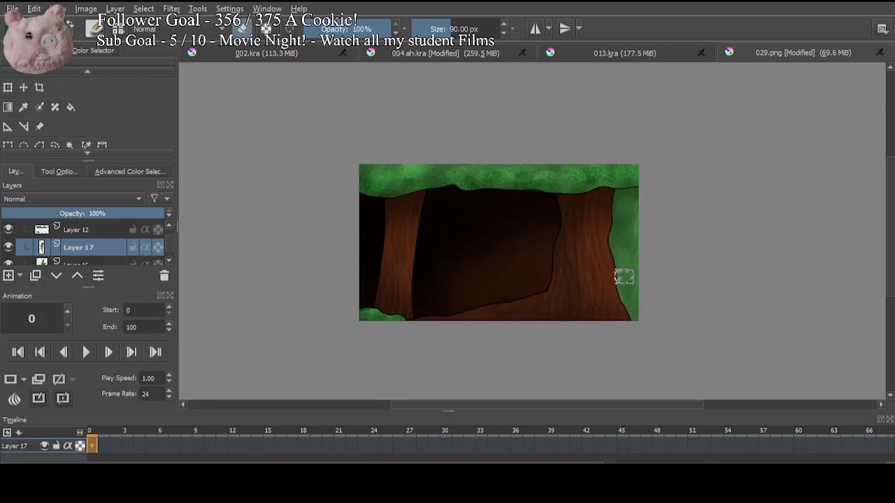
left_click_drag(624, 277, 628, 302)
key("e")
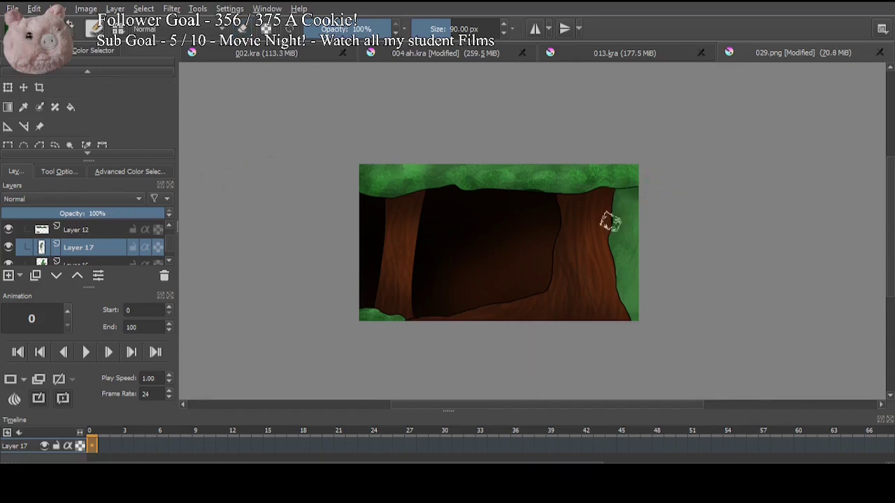
mouse_move(622, 202)
left_mouse_down()
mouse_move(617, 268)
mouse_move(634, 333)
mouse_move(644, 330)
mouse_move(625, 309)
mouse_move(624, 292)
mouse_move(642, 305)
mouse_move(625, 281)
mouse_move(618, 230)
mouse_move(630, 238)
mouse_move(628, 270)
mouse_move(632, 202)
mouse_move(623, 291)
mouse_move(618, 198)
mouse_move(621, 311)
mouse_move(625, 201)
mouse_move(624, 302)
mouse_move(632, 276)
mouse_move(623, 202)
mouse_move(629, 297)
mouse_move(641, 314)
mouse_move(640, 241)
mouse_move(627, 286)
left_mouse_up()
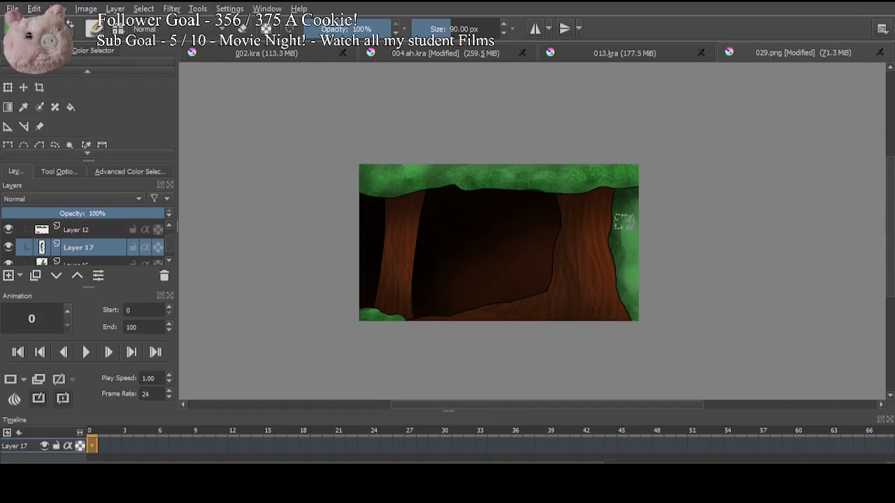
Step: Sample green from the foliage and paint mottled texture down the strip beside the right trunk
left_click(637, 211, "ctrl")
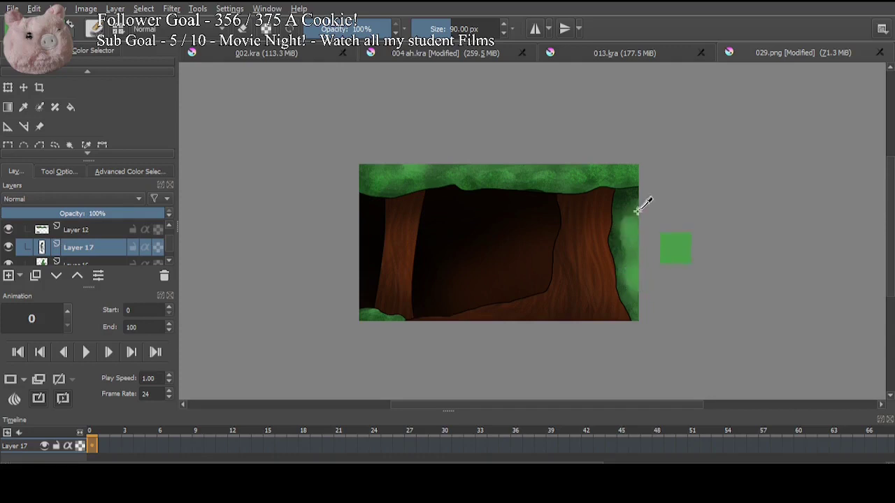
mouse_move(637, 211)
left_mouse_down()
mouse_move(624, 260)
mouse_move(633, 301)
left_mouse_up()
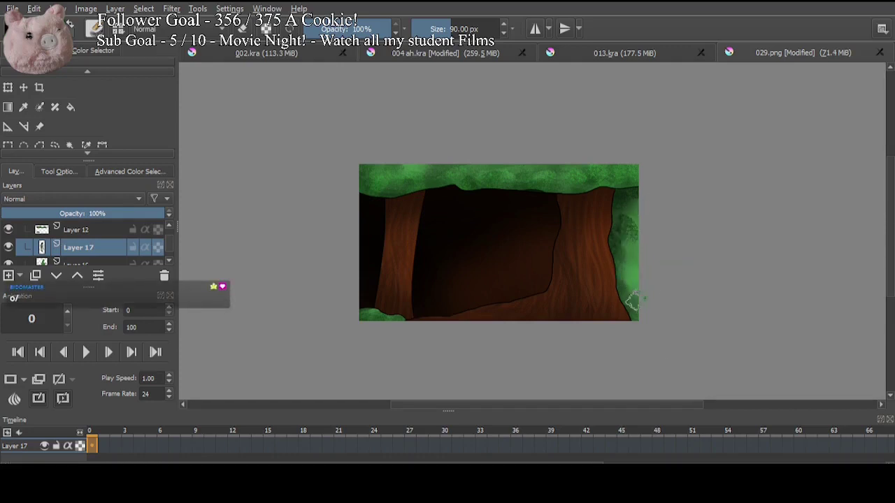
key("ctrl+z")
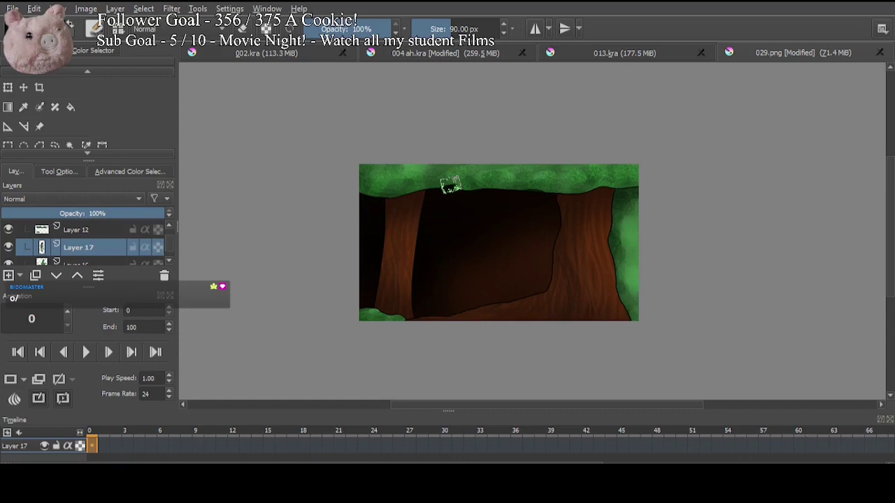
mouse_move(624, 215)
left_mouse_down()
mouse_move(623, 294)
mouse_move(632, 302)
left_mouse_up()
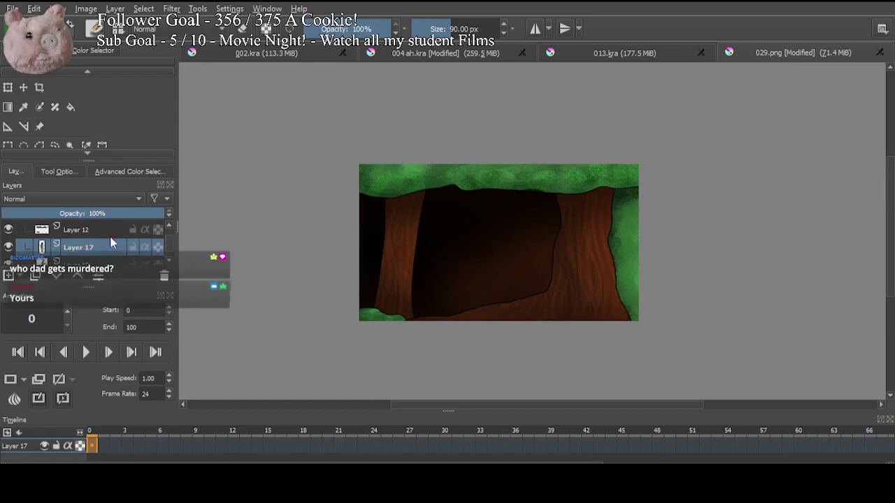
Step: Lower the Layer 14 group's opacity to 44% and make Layer 15 above it the active layer
key("ctrl+Page_Down")
key("ctrl+Page_Down")
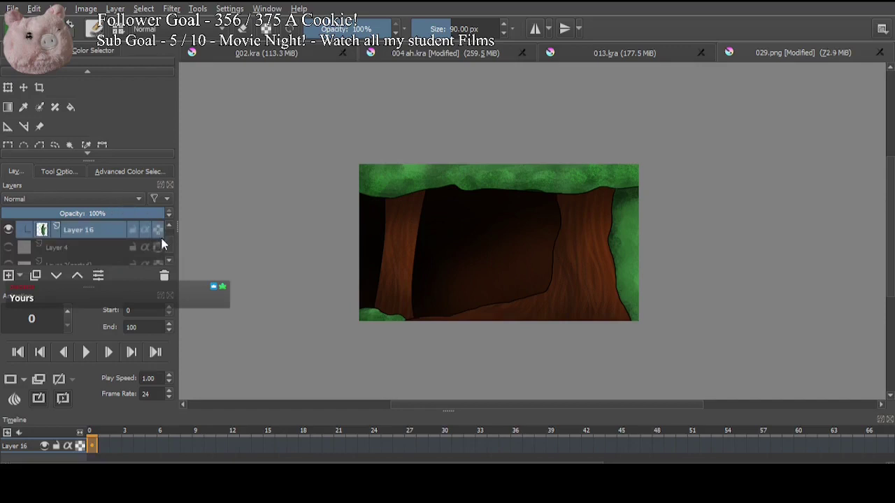
scroll(168, 231, "down", 3)
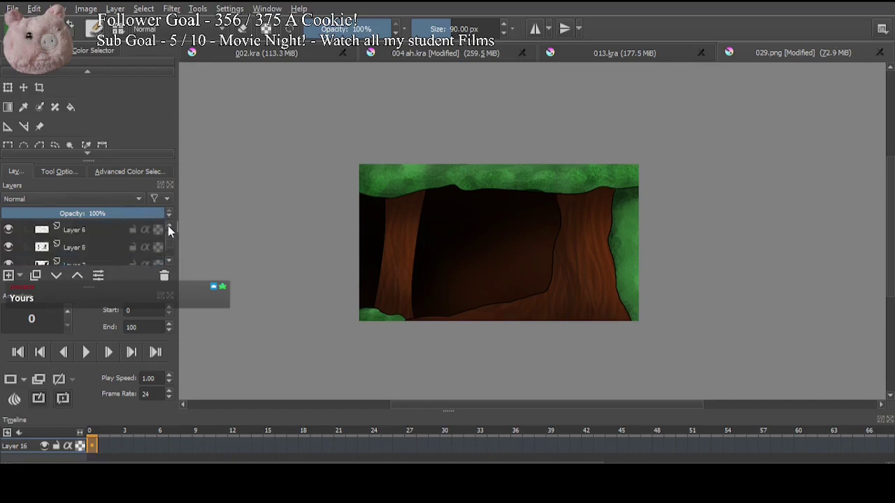
left_click(168, 226)
left_click(169, 226)
left_click(38, 251)
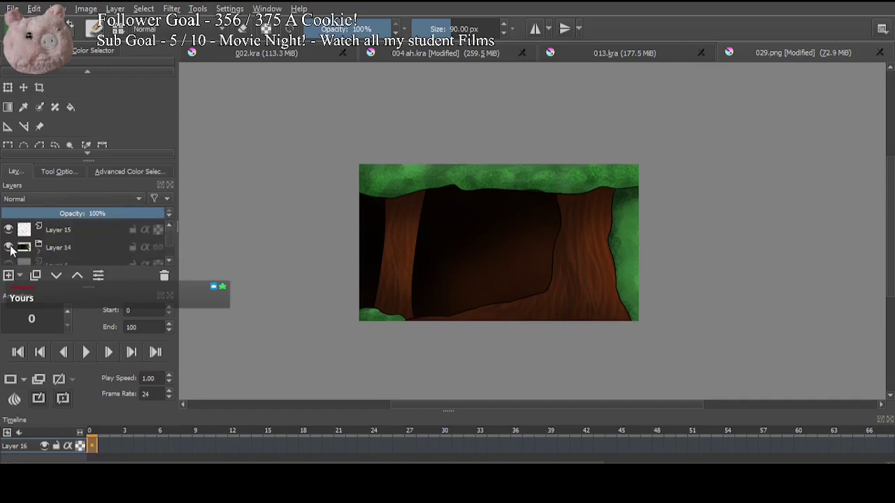
left_click(8, 247)
left_click(9, 247)
left_click(61, 233)
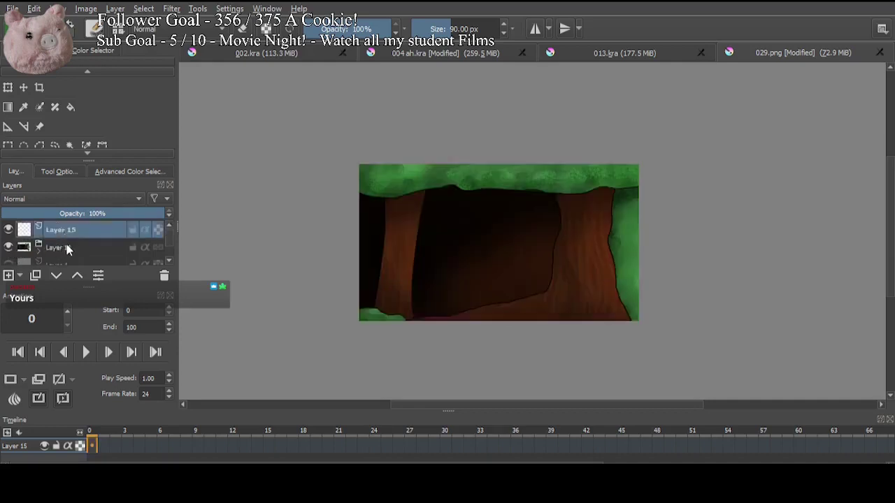
left_click(67, 248)
left_click(72, 213)
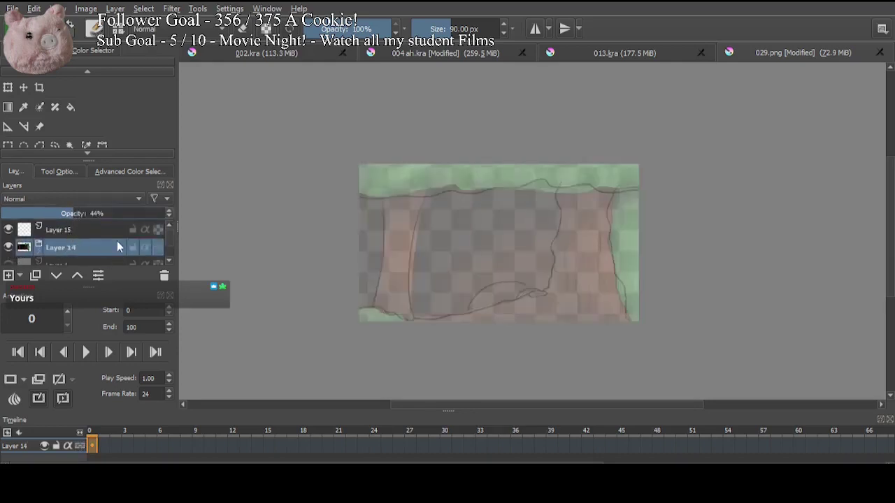
left_click(112, 230)
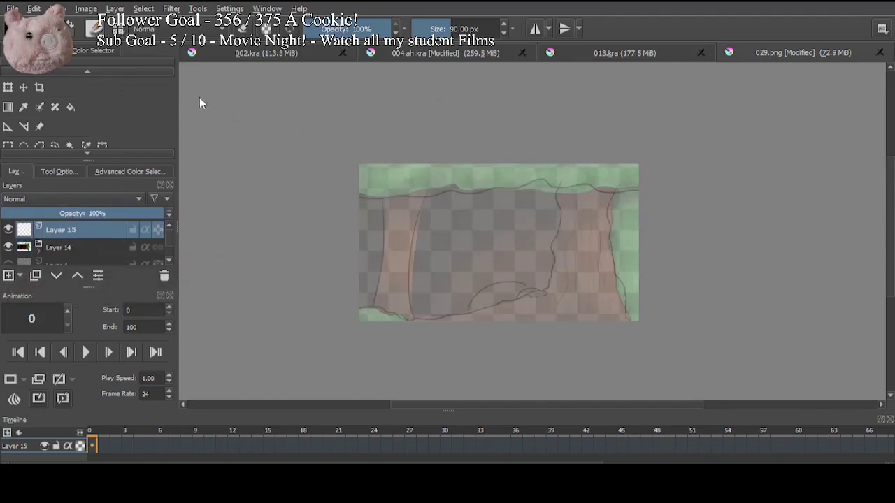
Step: Ink the small oval and the short arch beside it near the trunk's base in black with a 5 px brush
key("slash")
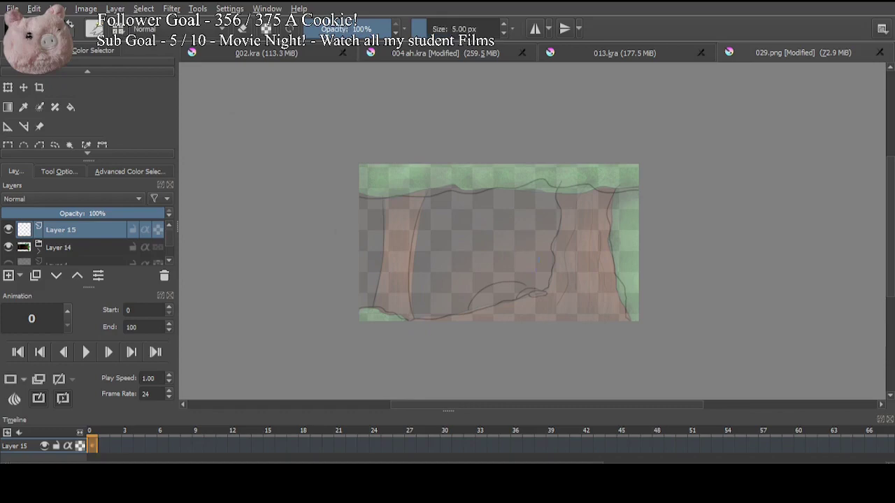
scroll(549, 245, "up", 5)
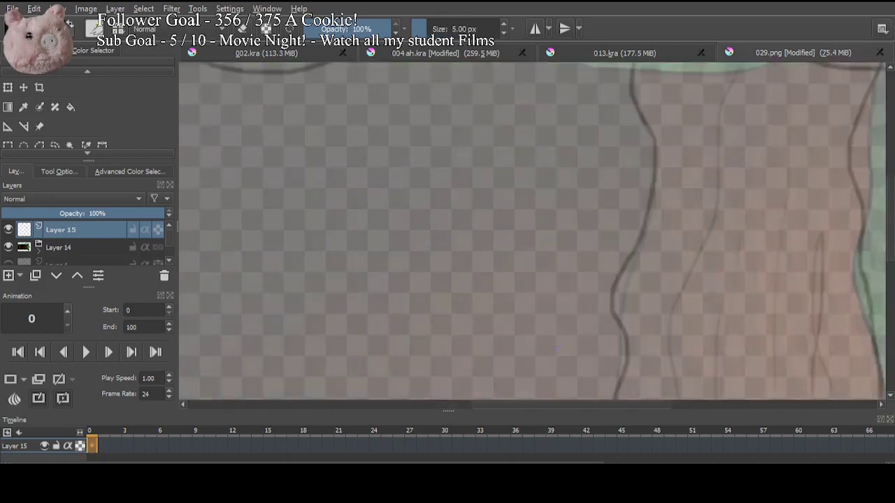
left_click_drag(517, 315, 535, 157)
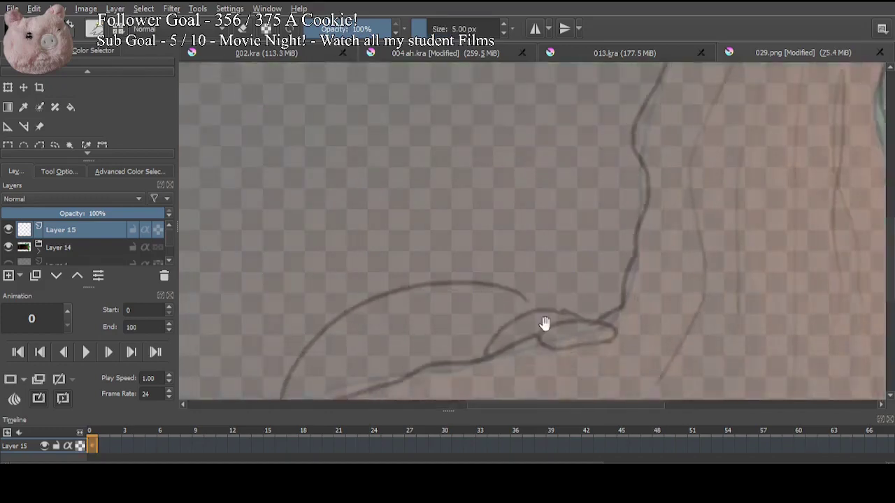
left_click_drag(546, 326, 519, 227)
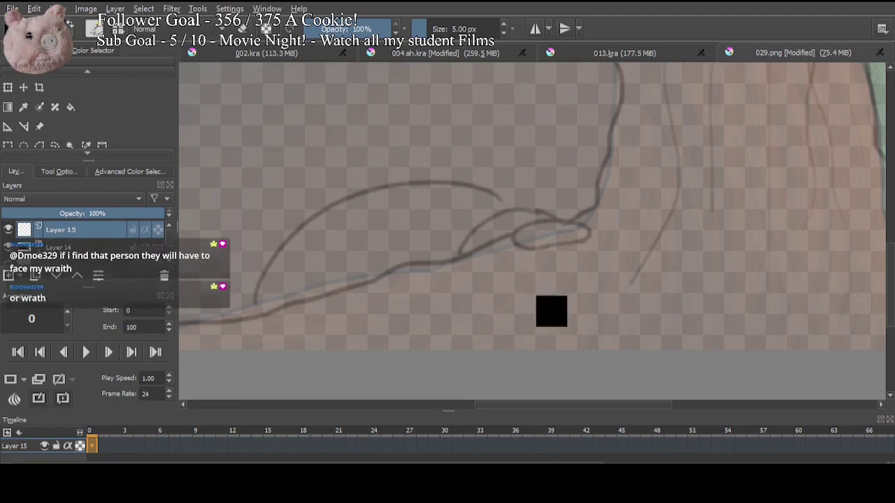
scroll(515, 275, "up", 2)
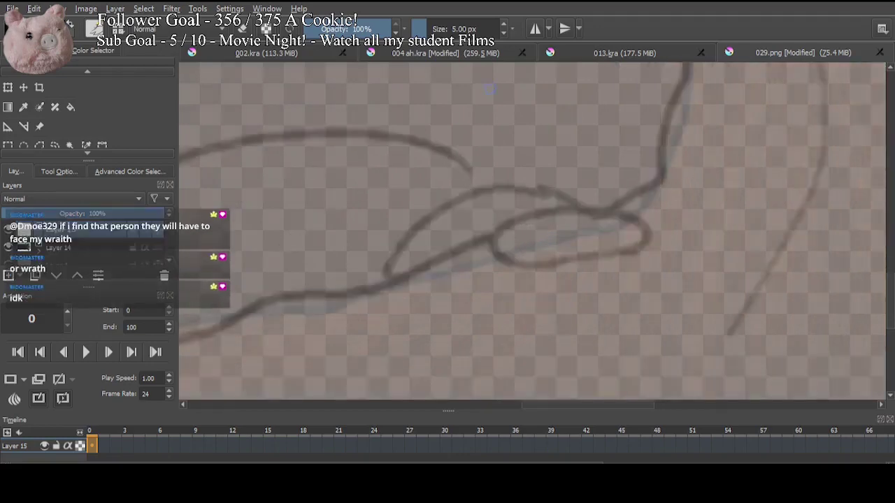
left_click_drag(568, 212, 525, 229)
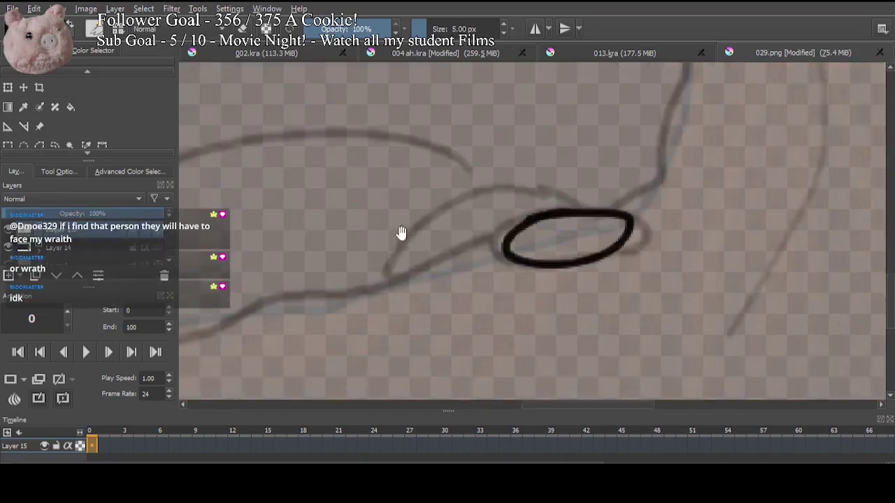
left_click_drag(402, 234, 567, 228)
mouse_move(750, 204)
left_mouse_down()
mouse_move(599, 237)
mouse_move(580, 270)
left_mouse_up()
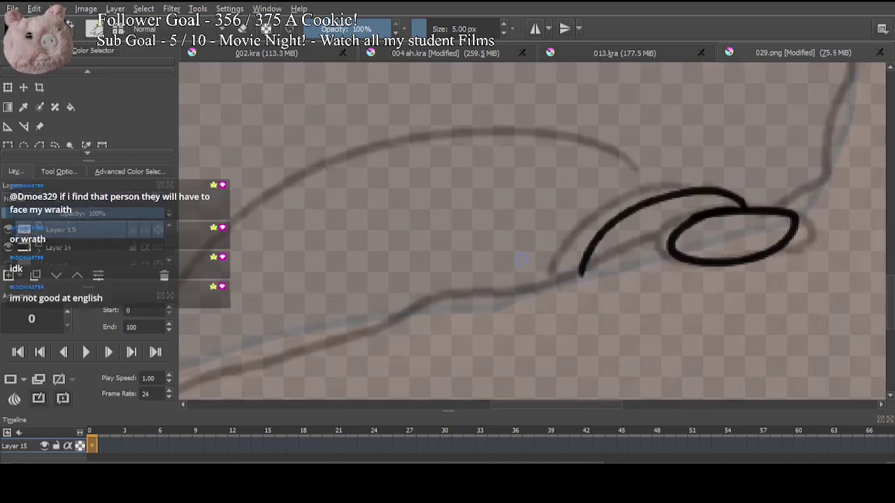
Step: Ink the large arch from the short arch down to the ground line, undoing and redrawing it to refine the curve
left_click_drag(495, 266, 625, 266)
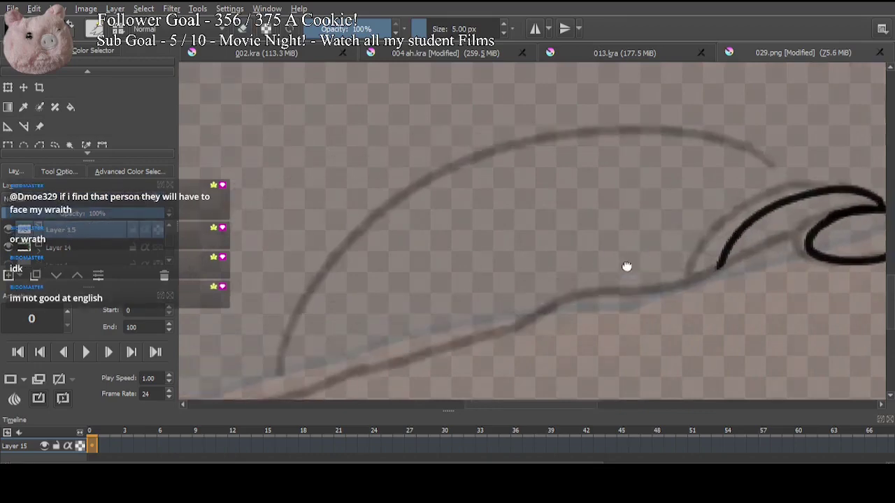
left_click_drag(808, 187, 353, 378)
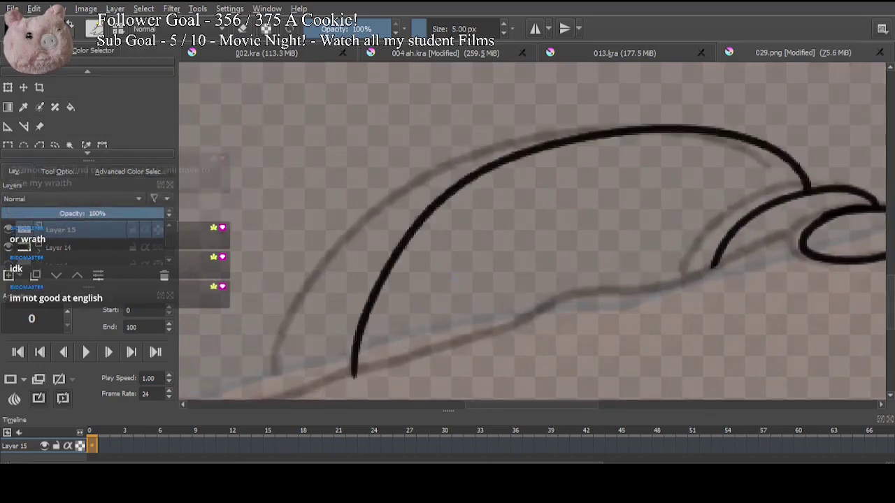
key("ctrl+z")
key("minus")
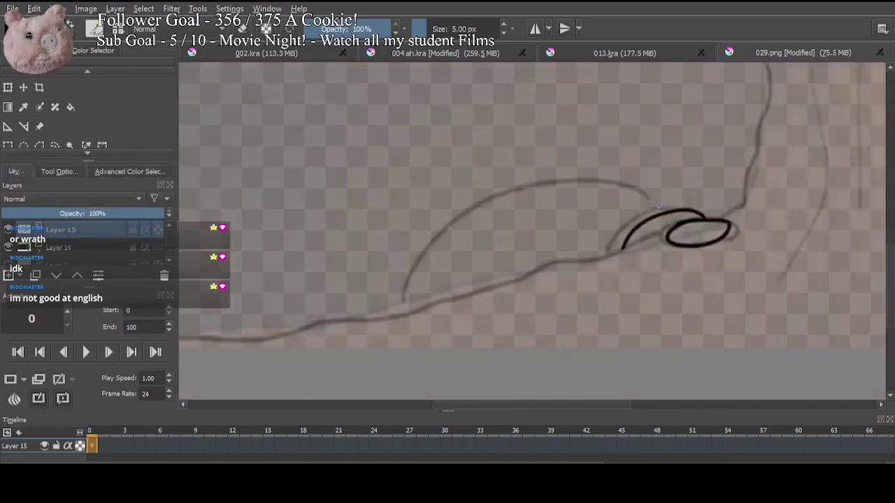
mouse_move(665, 214)
left_mouse_down()
mouse_move(410, 289)
mouse_move(405, 325)
left_mouse_up()
key("ctrl+z")
mouse_move(675, 210)
left_mouse_down()
mouse_move(594, 186)
mouse_move(392, 323)
left_mouse_up()
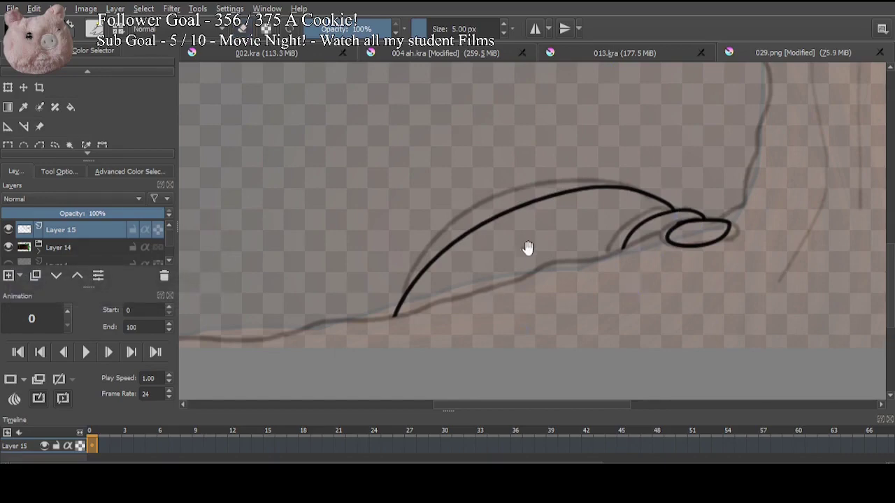
Step: Add a duplicate keyframe to Layer 15 at frame 0, and show the Layer 3(pasted) sketch at 47% opacity
left_click_drag(527, 248, 441, 276)
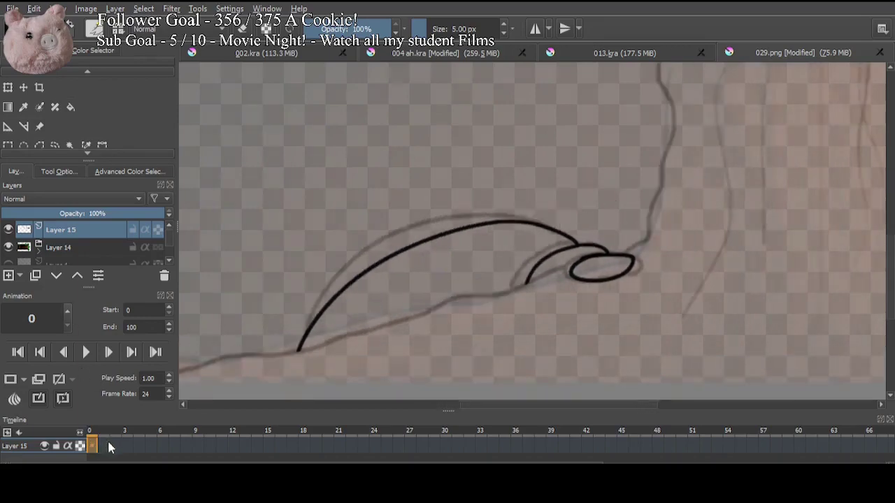
left_click(38, 382)
scroll(167, 259, "down", 1)
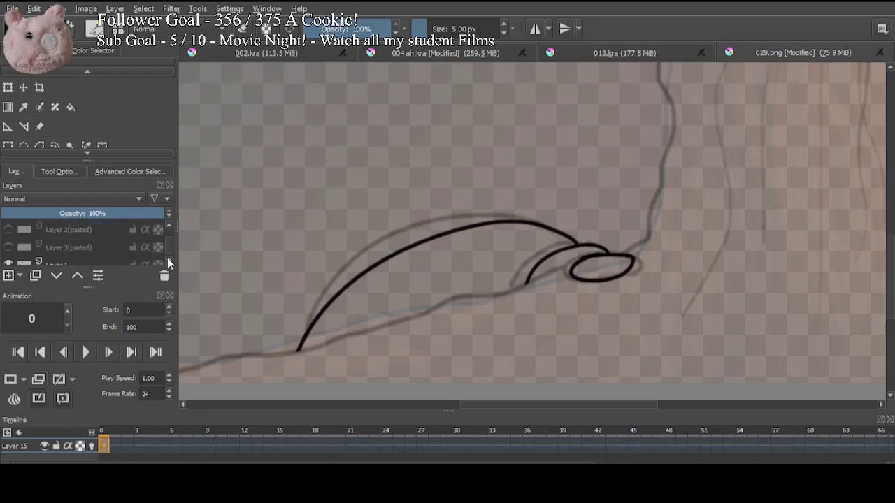
left_click(70, 247)
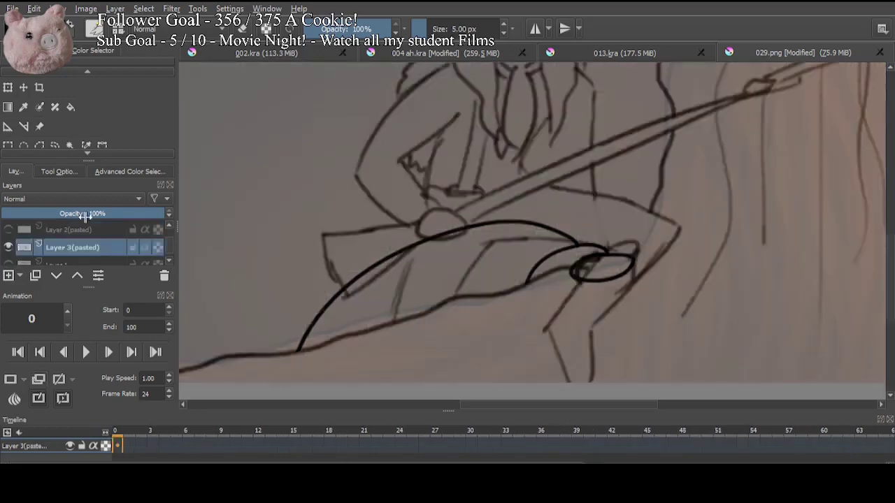
left_click(82, 216)
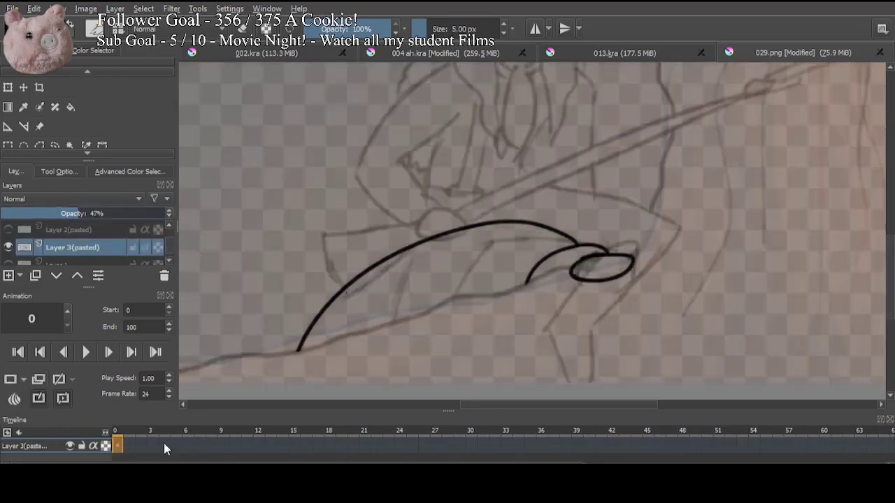
Step: Return to Layer 15 and add a blank keyframe at frame 4
key("semicolon")
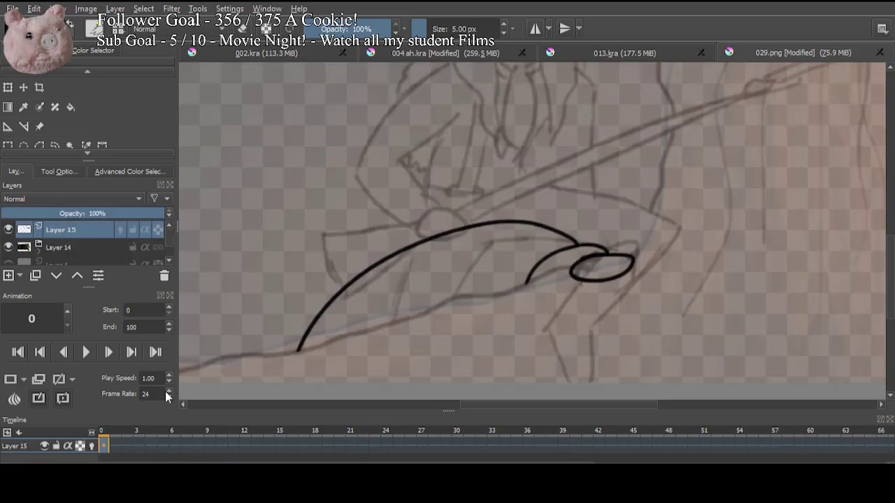
left_click(143, 446)
left_click(153, 447)
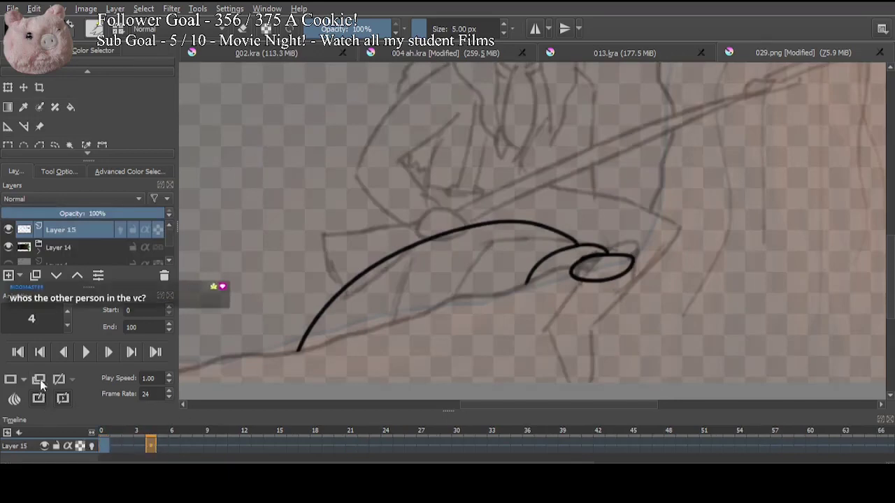
left_click(16, 382)
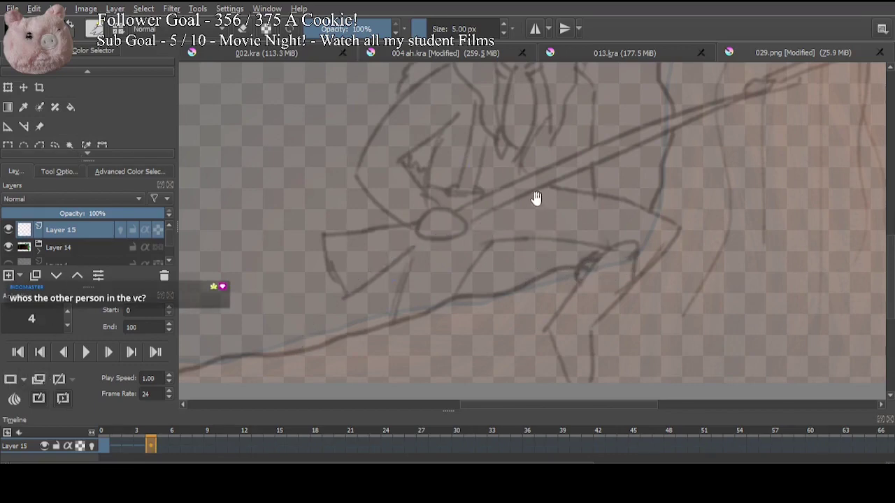
Step: Ink the hat brim of the character sketch as one wide closed oval, undoing and redrawing it for a clean outline
left_click_drag(523, 179, 480, 384)
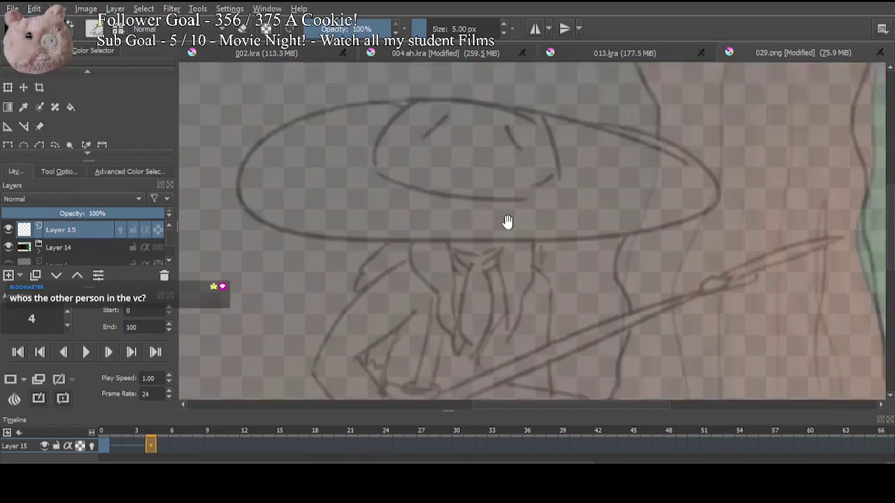
left_click_drag(508, 222, 517, 280)
mouse_move(569, 172)
left_mouse_down()
mouse_move(433, 165)
mouse_move(277, 252)
mouse_move(442, 165)
left_mouse_up()
key("ctrl+z")
key("ctrl+z")
mouse_move(535, 152)
left_mouse_down()
mouse_move(713, 224)
mouse_move(441, 150)
left_mouse_up()
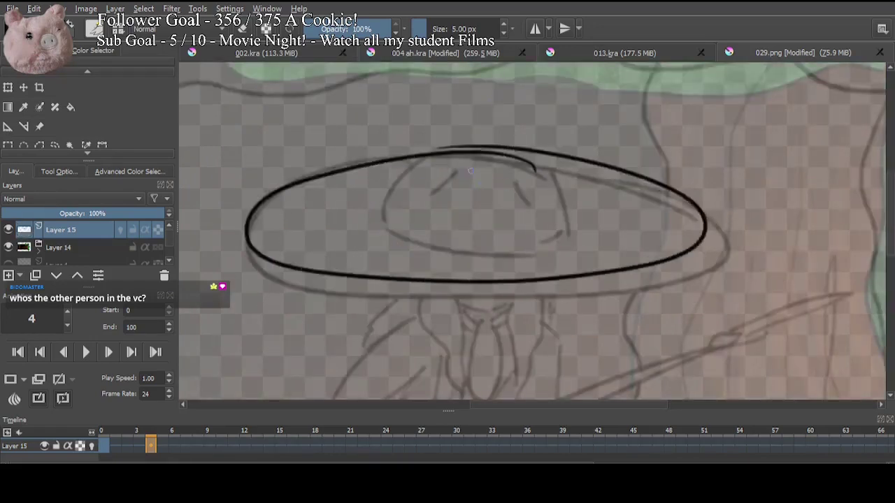
key("ctrl+z")
mouse_move(528, 155)
left_mouse_down()
mouse_move(259, 250)
mouse_move(498, 145)
left_mouse_up()
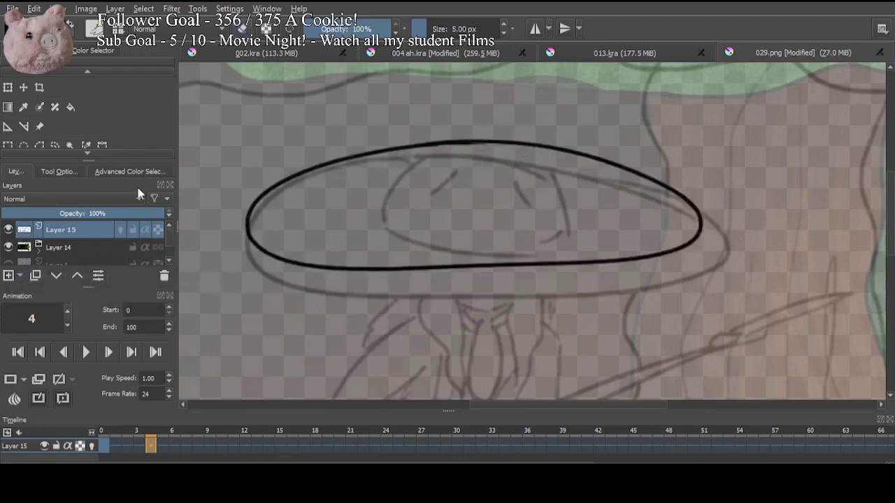
Step: Move the inked brim down onto the sketched hat, then widen and slightly rotate it to match the sketch
left_click(23, 87)
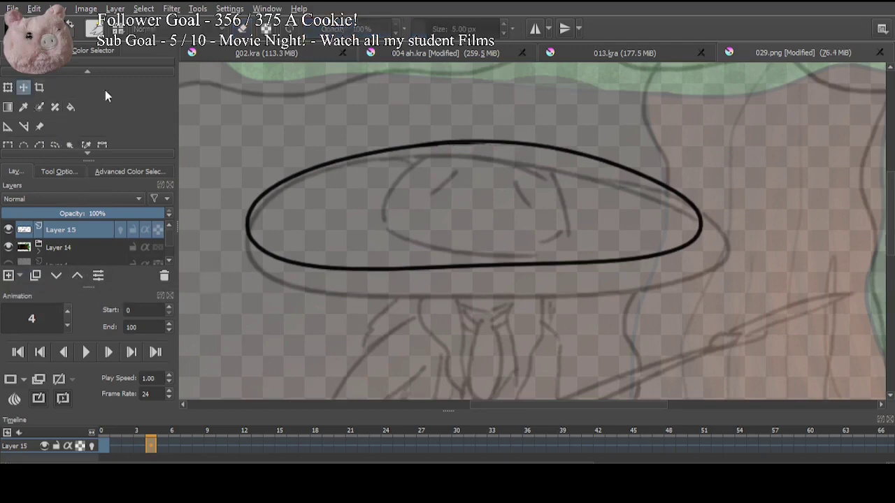
left_click_drag(492, 223, 502, 244)
left_click(8, 87)
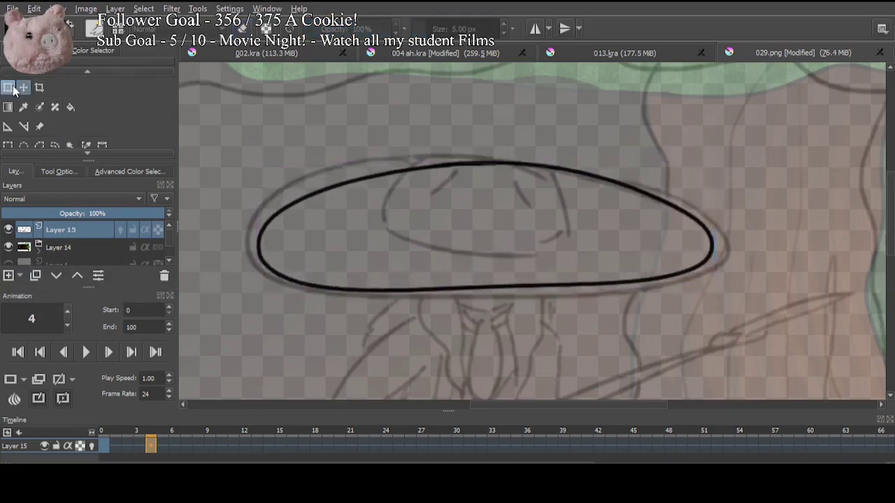
left_click_drag(715, 158, 741, 155)
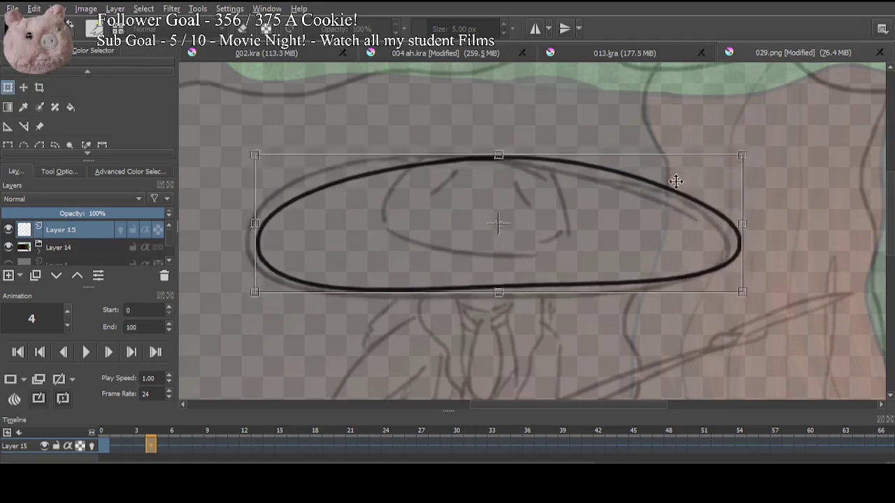
left_click_drag(675, 181, 665, 186)
left_click_drag(785, 222, 784, 226)
left_click_drag(636, 228, 637, 225)
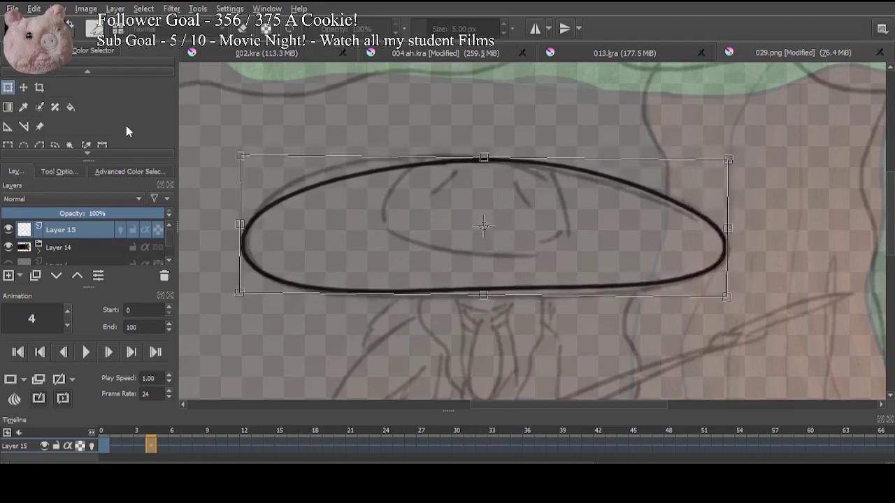
Step: Ink the hat's crown with two curved sides and an arched top, redrawing strokes for a cleaner outline
key("b")
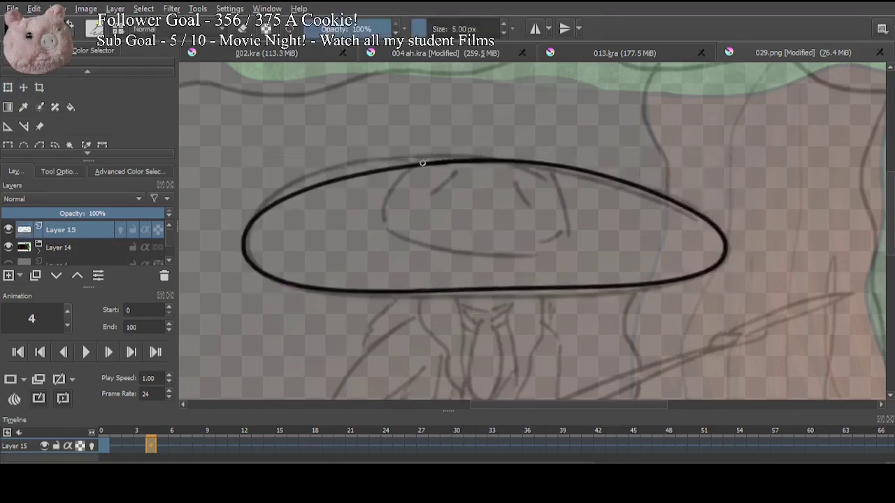
left_click_drag(414, 167, 379, 238)
key("ctrl+z")
left_click_drag(432, 155, 388, 225)
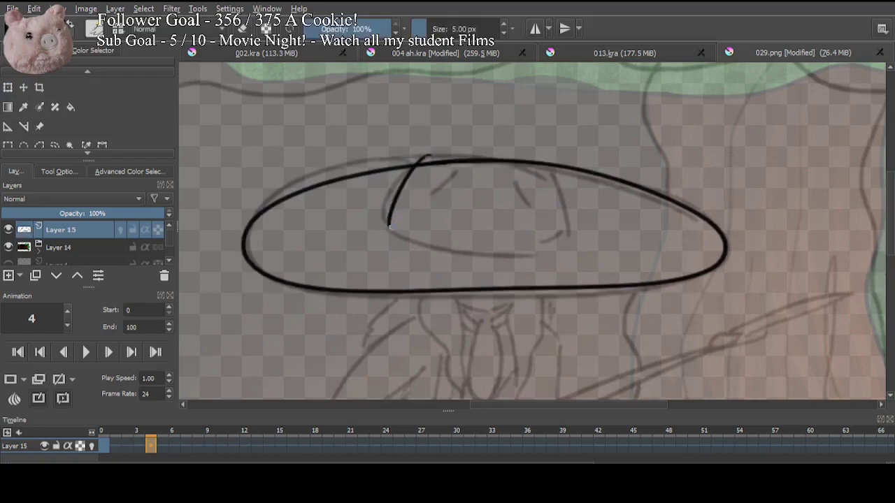
mouse_move(426, 155)
left_mouse_down()
mouse_move(591, 168)
mouse_move(570, 238)
left_mouse_up()
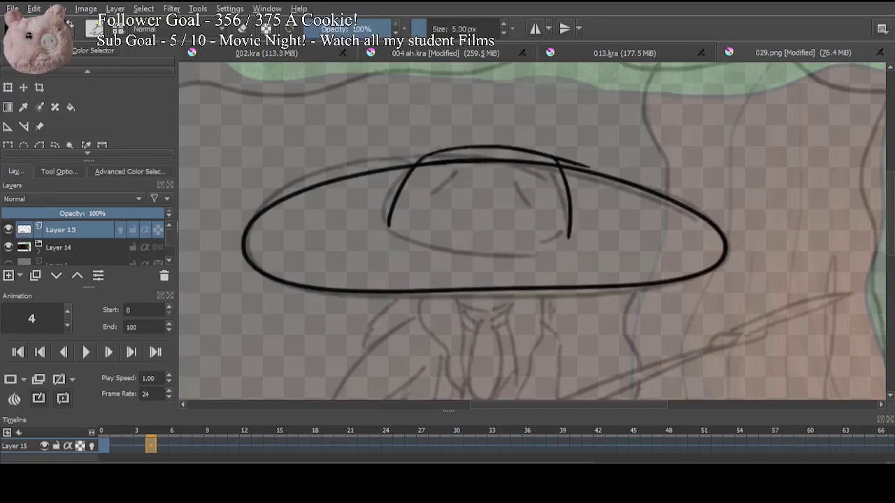
key("ctrl+z")
left_click_drag(550, 158, 570, 235)
Step: Erase the stroke overshooting the crown's upper corner and the brim line crossing behind the crown
key("e")
left_click_drag(558, 160, 550, 158)
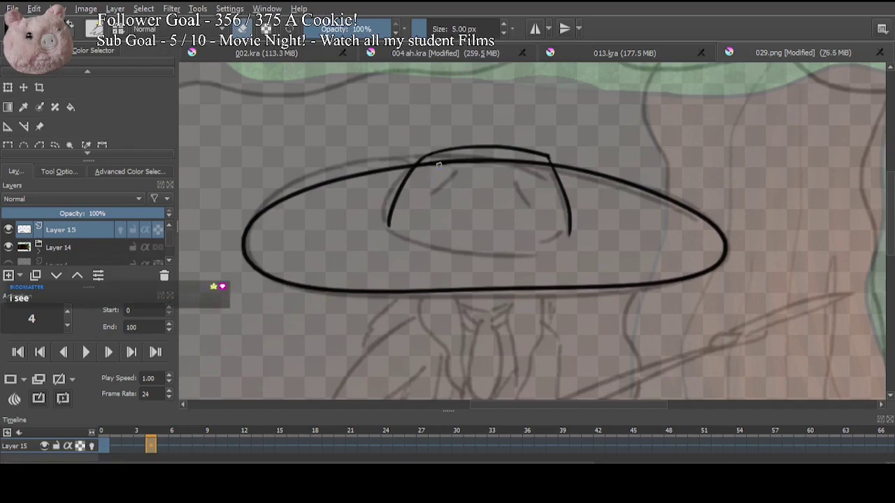
mouse_move(438, 161)
left_mouse_down()
mouse_move(423, 167)
mouse_move(529, 162)
left_mouse_up()
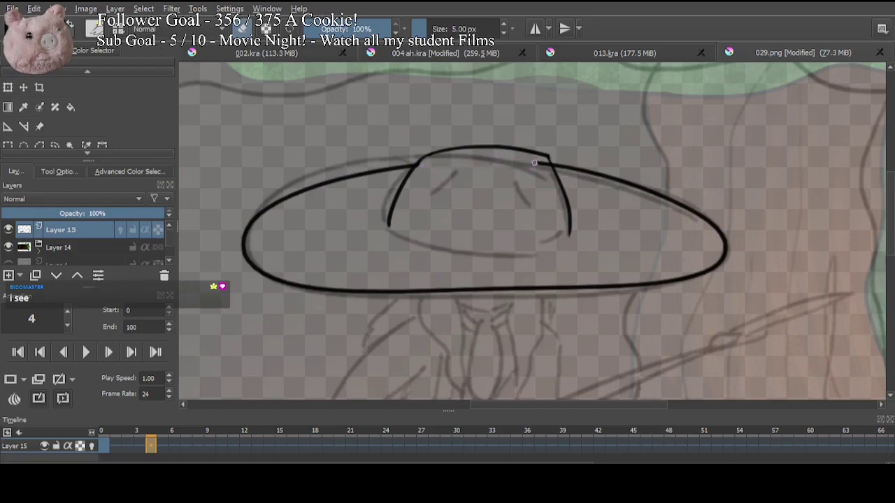
left_click_drag(535, 163, 551, 169)
Step: Ink the shallow crease beneath the crown's top edge and the short corner lines at its base
left_click_drag(423, 163, 488, 172)
left_click_drag(548, 164, 494, 174)
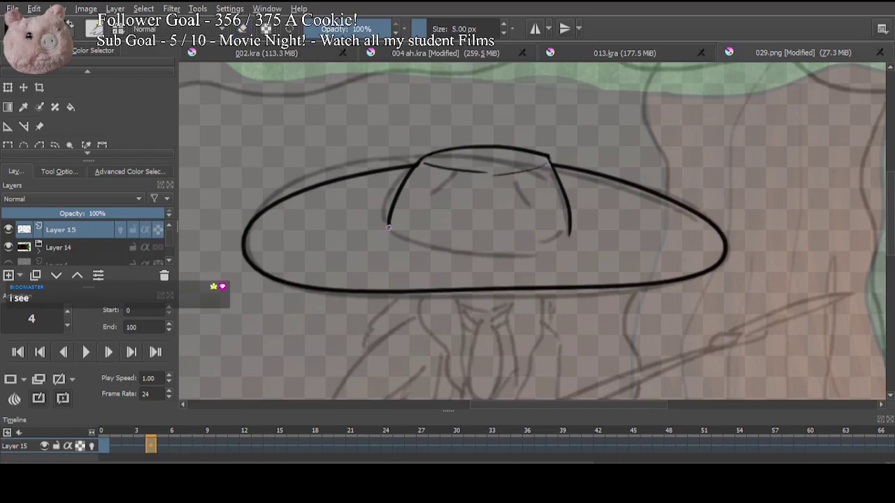
left_click_drag(388, 227, 426, 237)
left_click_drag(569, 235, 537, 243)
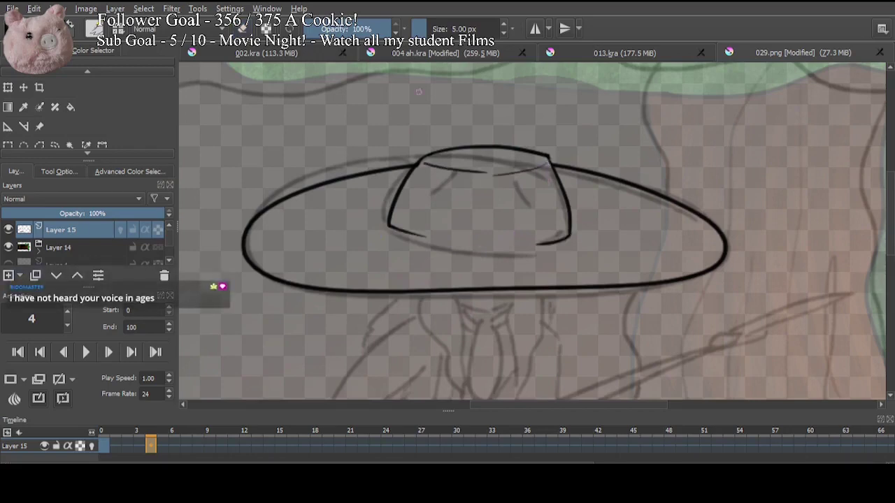
Step: Ink two curved fold lines inside the crown, redrawing the second for a better shape
left_click_drag(449, 185, 429, 226)
left_click_drag(520, 190, 538, 253)
key("ctrl+z")
left_click_drag(521, 193, 537, 235)
key("ctrl+z")
left_click_drag(520, 186, 535, 233)
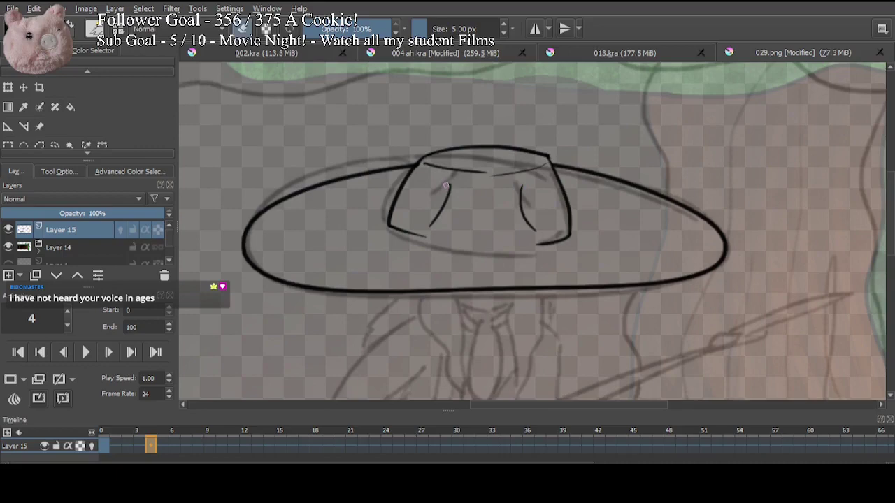
Step: Ink two wavy, pointed hair locks hanging below the hat brim on either side of the tie
scroll(494, 192, "down", 3)
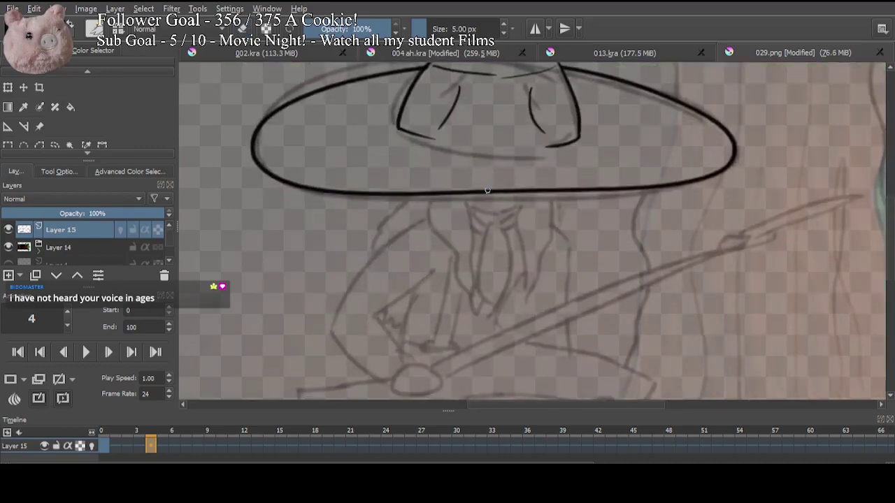
scroll(487, 190, "up", 5)
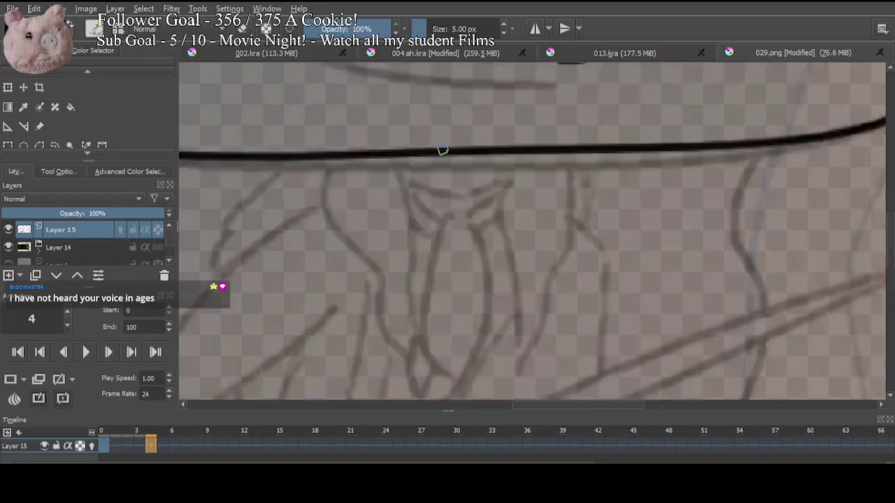
left_click_drag(540, 220, 585, 207)
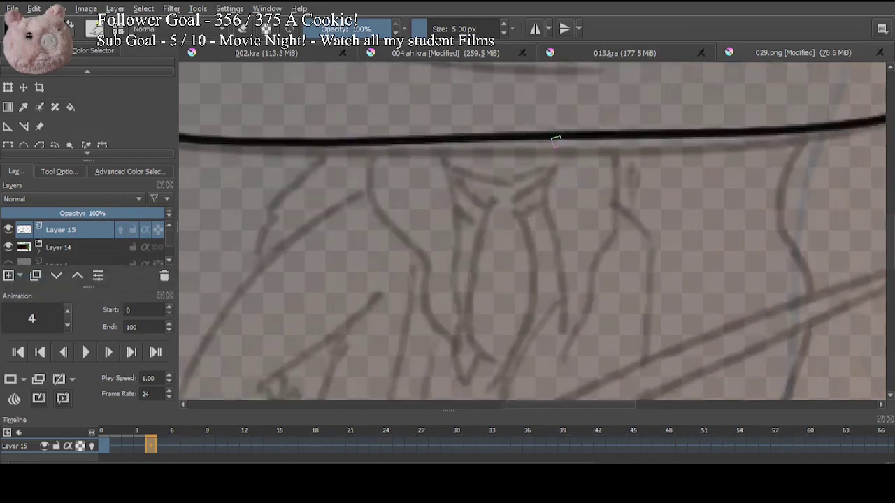
mouse_move(556, 139)
left_mouse_down()
mouse_move(551, 269)
mouse_move(624, 142)
left_mouse_up()
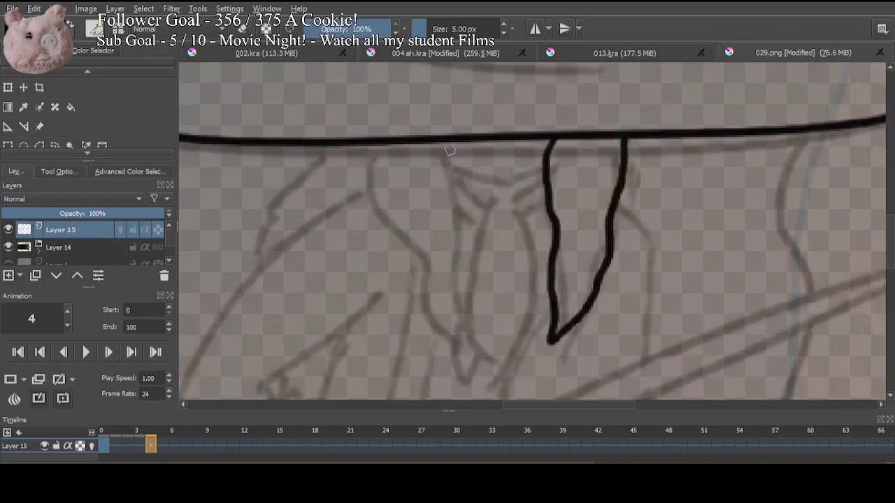
mouse_move(441, 143)
left_mouse_down()
mouse_move(453, 308)
mouse_move(442, 340)
left_mouse_up()
key("ctrl+z")
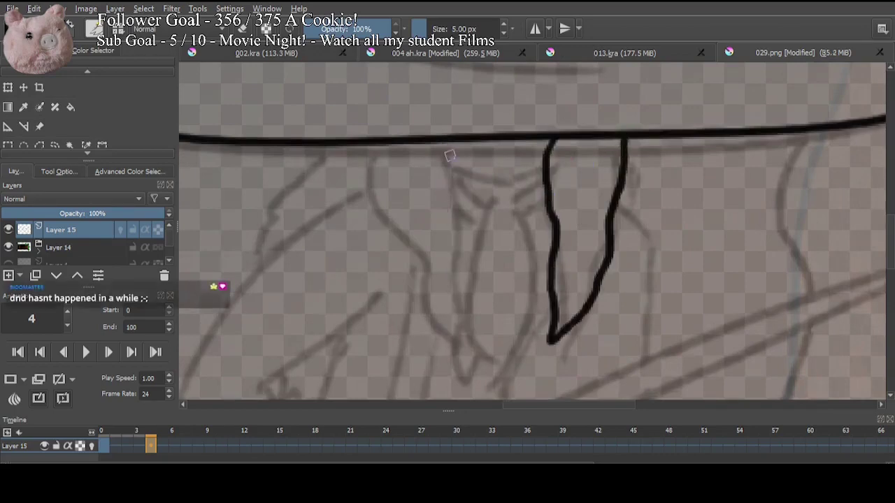
mouse_move(451, 145)
left_mouse_down()
mouse_move(454, 259)
mouse_move(441, 340)
mouse_move(428, 271)
mouse_move(388, 234)
mouse_move(374, 175)
mouse_move(381, 143)
left_mouse_up()
Step: Ink the neckline, the small boxy tie knot and the collar lines between the two hair locks
mouse_move(448, 167)
left_mouse_down()
mouse_move(512, 187)
mouse_move(540, 179)
left_mouse_up()
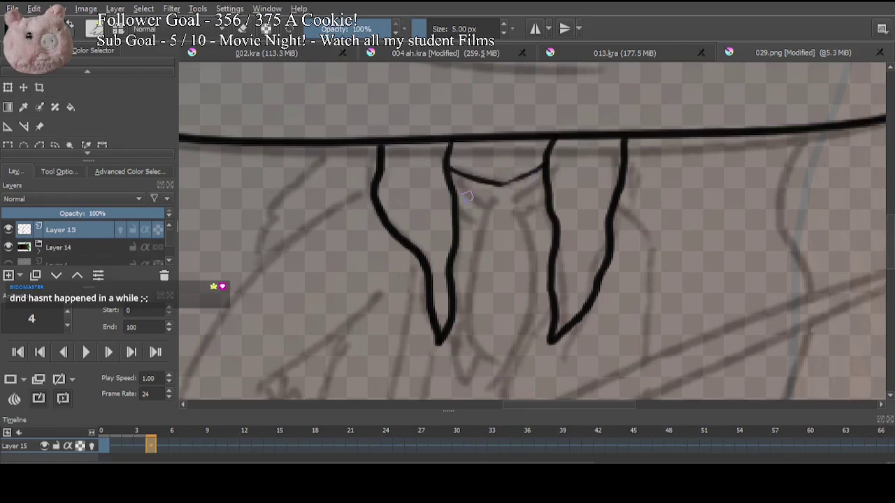
left_click_drag(514, 195, 517, 211)
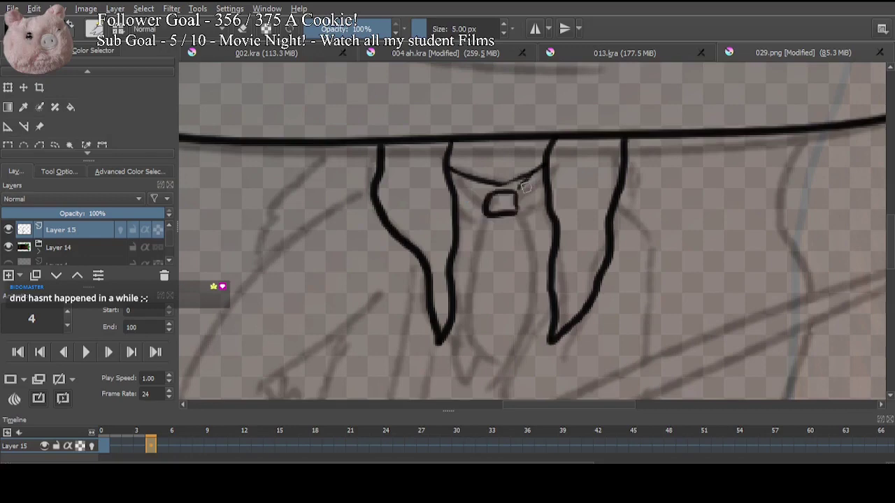
left_click_drag(468, 178, 489, 196)
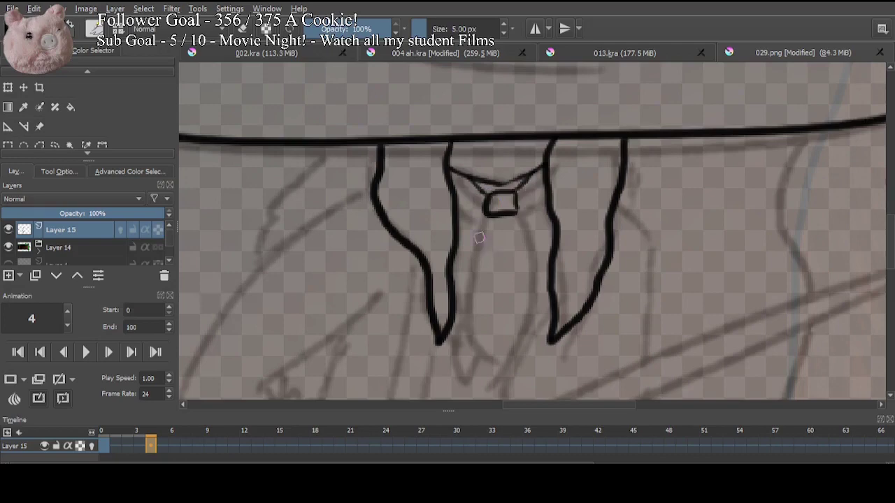
mouse_move(462, 208)
left_mouse_down()
mouse_move(518, 210)
mouse_move(548, 190)
mouse_move(520, 209)
mouse_move(547, 200)
left_mouse_up()
key("ctrl+z")
key("ctrl+z")
Step: Ink the leaf-shaped tie hanging from the knot, clean up its tip and add the edge behind it
mouse_move(491, 214)
left_mouse_down()
mouse_move(476, 273)
mouse_move(494, 360)
left_mouse_up()
left_click_drag(509, 211, 501, 379)
key("e")
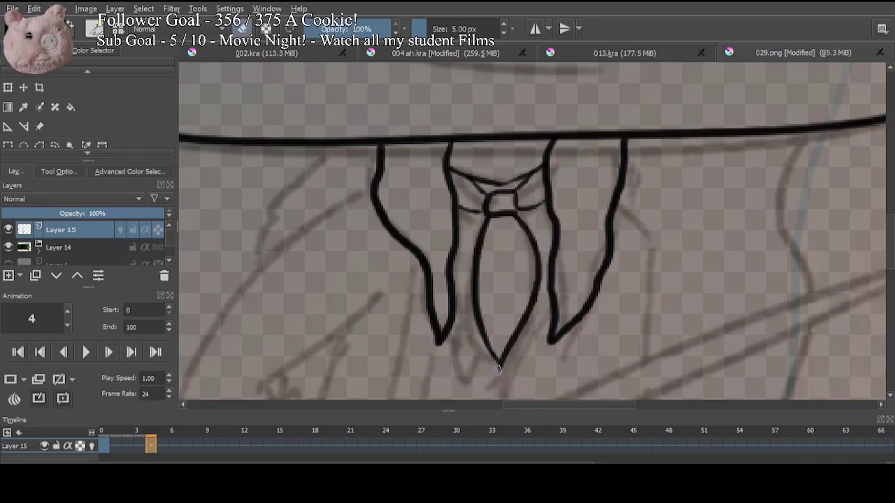
key("e")
left_click_drag(478, 295, 494, 234)
mouse_move(496, 213)
left_mouse_down()
mouse_move(506, 321)
mouse_move(536, 278)
mouse_move(612, 302)
mouse_move(685, 284)
mouse_move(676, 183)
left_mouse_up()
key("e")
Step: Ink the hand as a rounded oval and the bent arm's inner edge, trimming the overshoot at the elbow
mouse_move(533, 270)
left_mouse_down()
mouse_move(501, 266)
mouse_move(563, 311)
mouse_move(493, 325)
mouse_move(565, 300)
mouse_move(563, 309)
left_mouse_up()
key("ctrl+z")
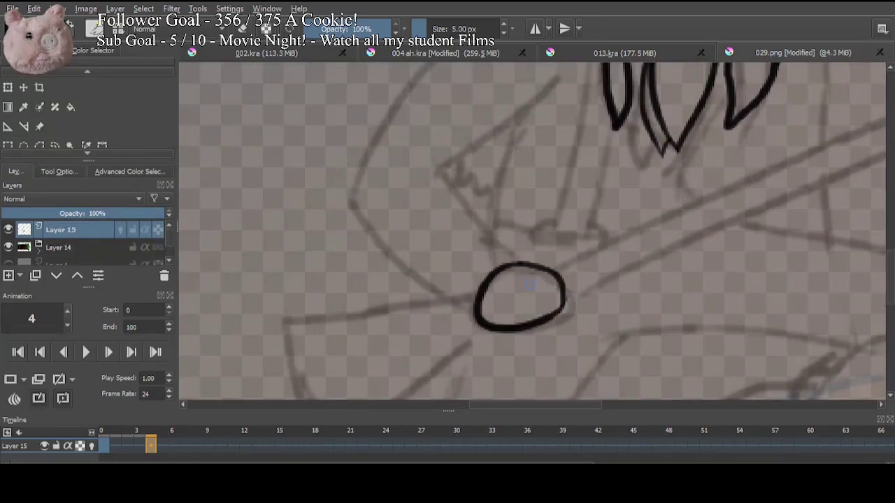
left_click_drag(463, 193, 534, 252)
mouse_move(632, 137)
left_mouse_down()
mouse_move(490, 250)
mouse_move(579, 305)
mouse_move(580, 315)
left_mouse_up()
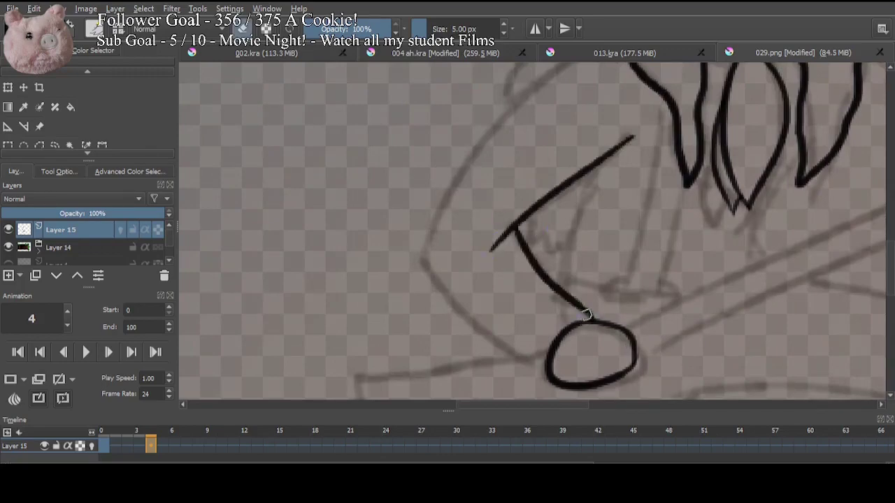
key("e")
left_click_drag(508, 230, 495, 246)
key("e")
Step: Ink the bent arm's outer edge from the shoulder around the elbow down to the hand
left_click_drag(493, 178, 516, 236)
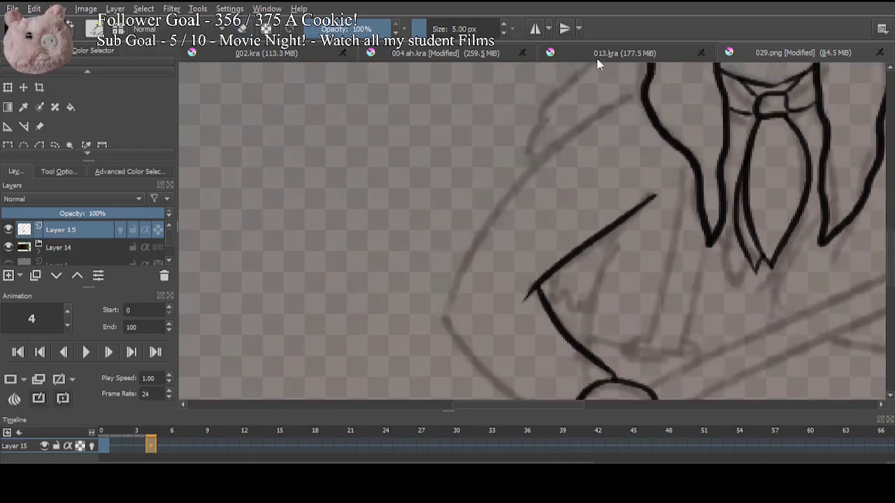
mouse_move(641, 91)
left_mouse_down()
mouse_move(480, 227)
mouse_move(445, 316)
left_mouse_up()
left_click_drag(453, 350, 433, 248)
mouse_move(423, 214)
left_mouse_down()
mouse_move(524, 318)
mouse_move(550, 320)
left_mouse_up()
mouse_move(620, 220)
left_mouse_down()
mouse_move(575, 266)
mouse_move(533, 283)
left_mouse_up()
Step: Ink the curved torso edge inside the bent arm, redrawing it so it reaches the forearm
left_click_drag(510, 190, 482, 284)
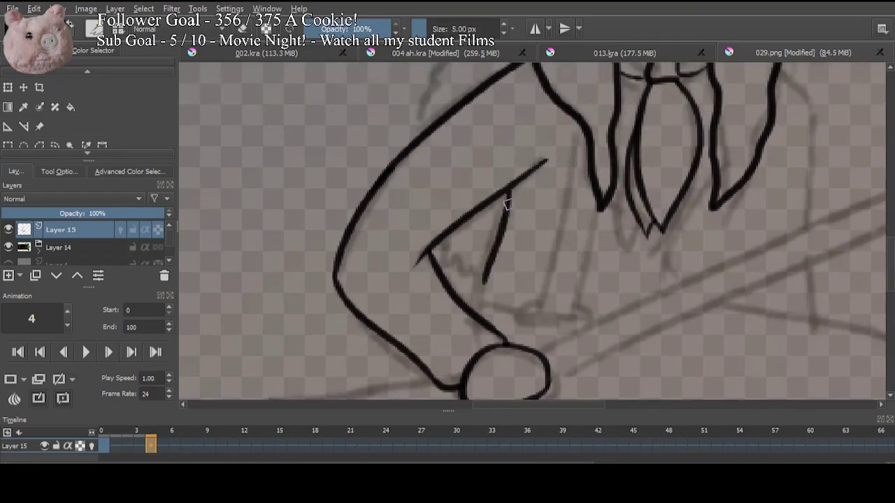
key("ctrl+z")
mouse_move(507, 194)
left_mouse_down()
mouse_move(474, 292)
mouse_move(484, 286)
mouse_move(473, 309)
left_mouse_up()
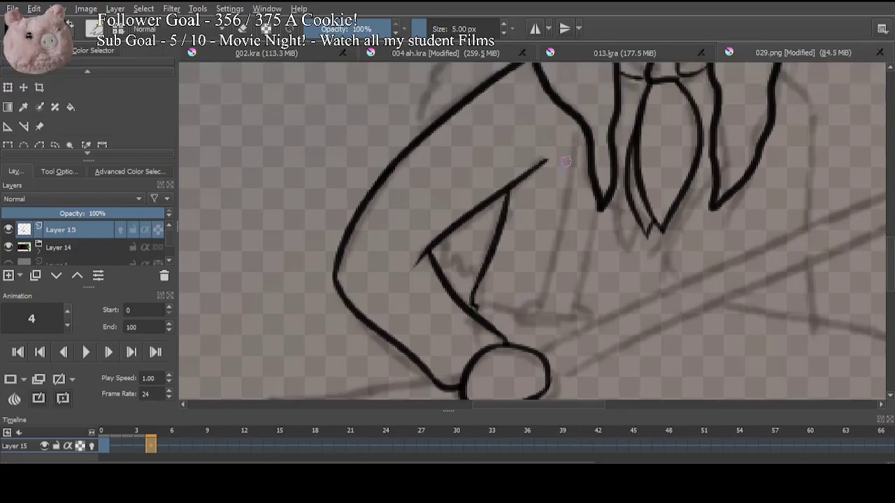
Step: Ink the narrow tapered strip hanging below the hair lock nearest the bent arm, redrawing both sides and closing its end
left_click_drag(581, 123, 541, 315)
key("ctrl+z")
left_click_drag(581, 122, 541, 315)
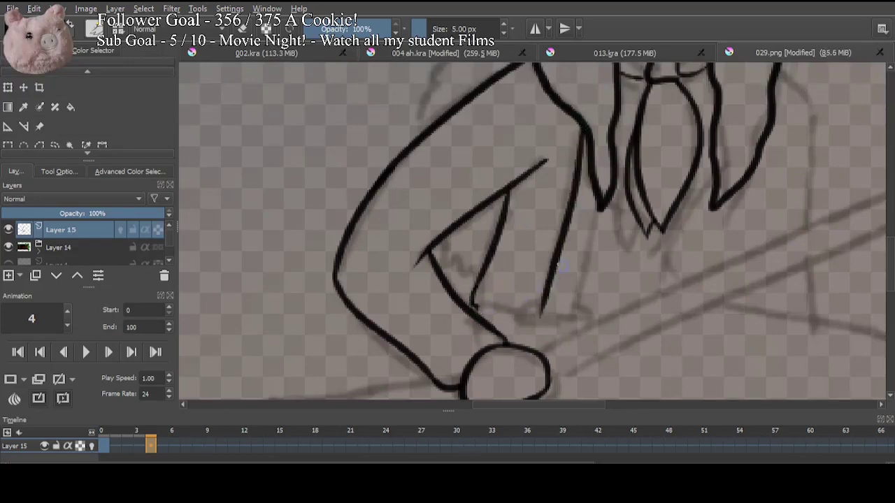
left_click_drag(595, 200, 557, 327)
key("ctrl+z")
left_click_drag(599, 200, 555, 329)
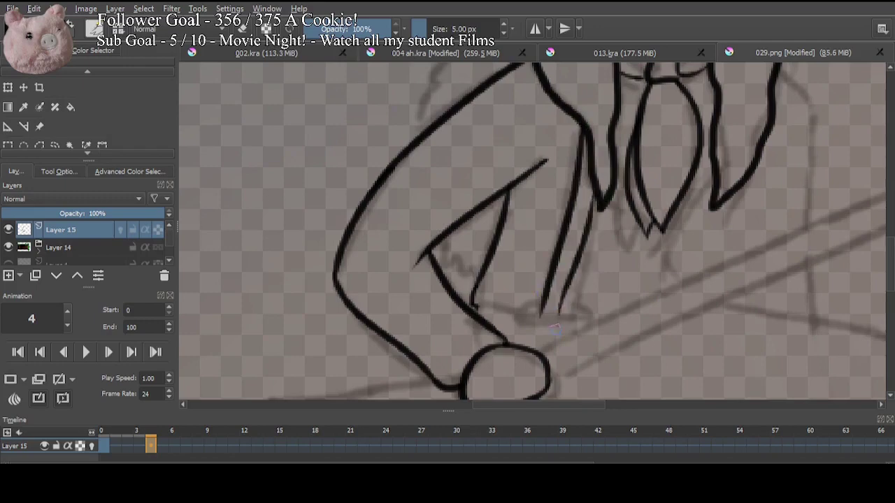
key("ctrl+z")
left_click_drag(596, 186, 572, 309)
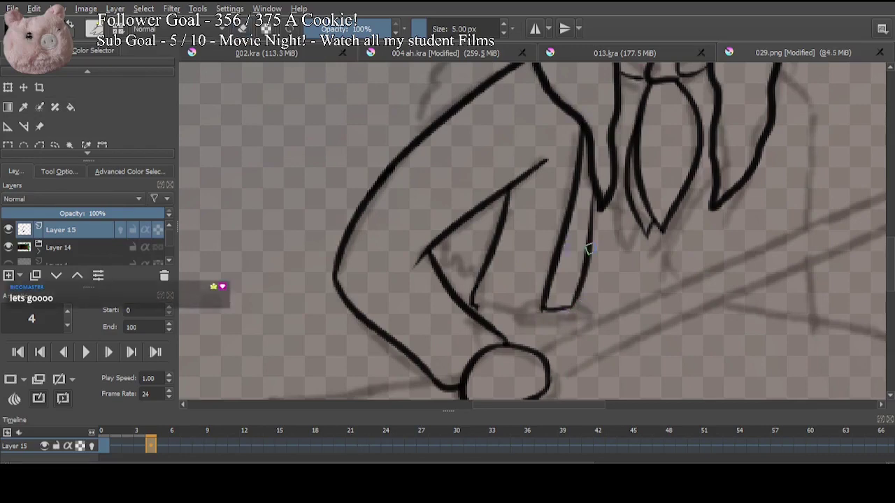
Step: Ink the clothing details: the line beside the tie, the ragged shoulder edge, the jagged fold inside the elbow and the strip's flared hem
left_click_drag(589, 249, 507, 255)
mouse_move(629, 175)
left_mouse_down()
mouse_move(587, 269)
mouse_move(598, 285)
left_mouse_up()
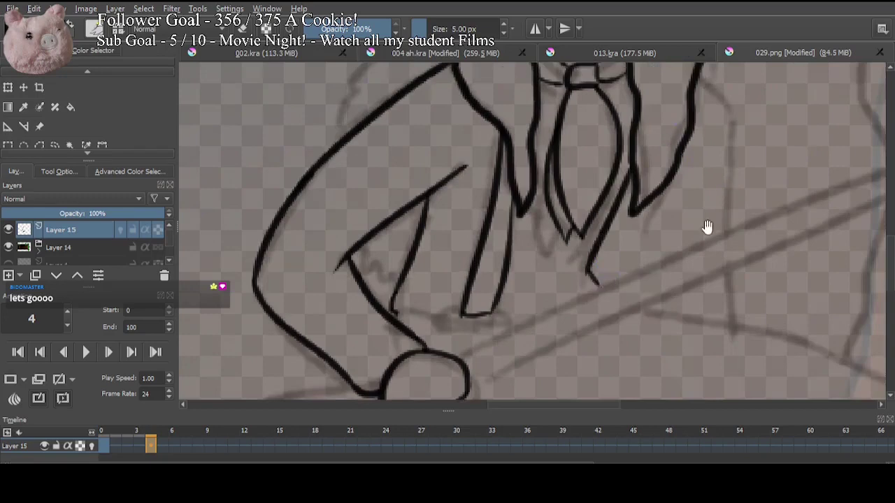
left_click_drag(707, 227, 797, 339)
mouse_move(517, 124)
left_mouse_down()
mouse_move(453, 187)
mouse_move(432, 240)
left_mouse_up()
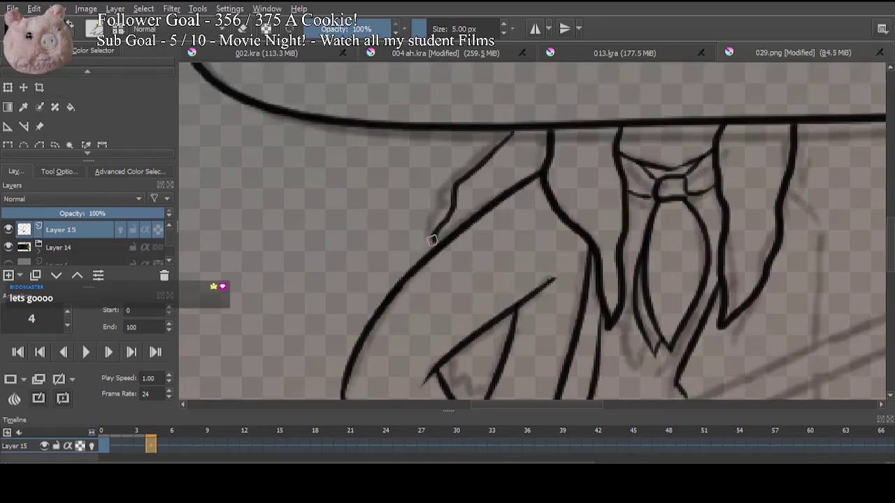
mouse_move(449, 355)
left_mouse_down()
mouse_move(467, 231)
mouse_move(484, 260)
mouse_move(508, 259)
left_mouse_up()
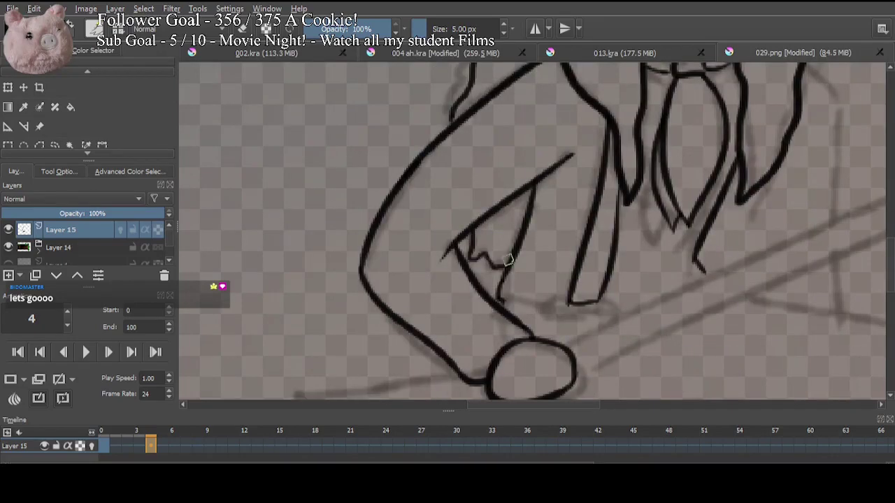
left_click_drag(602, 302, 535, 237)
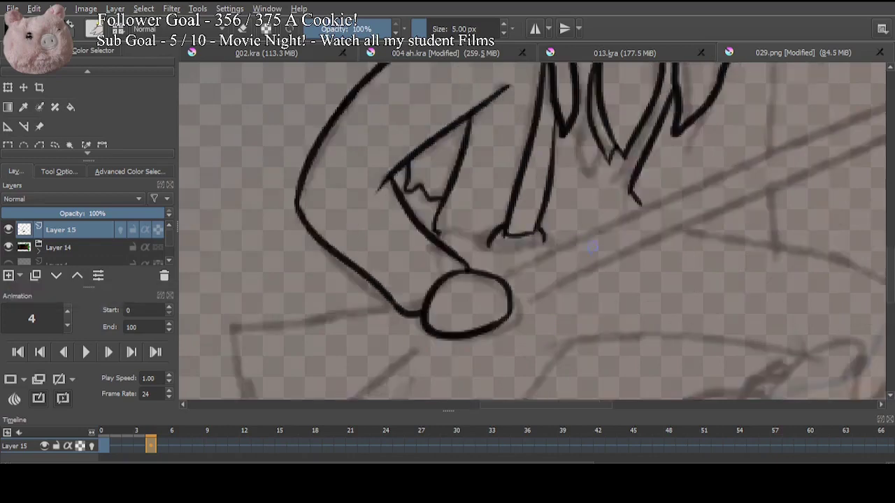
Step: Draw the staff as two parallel straight lines rising from the hand, and ink its rounded end cap with the brush
left_click_drag(615, 263, 378, 314)
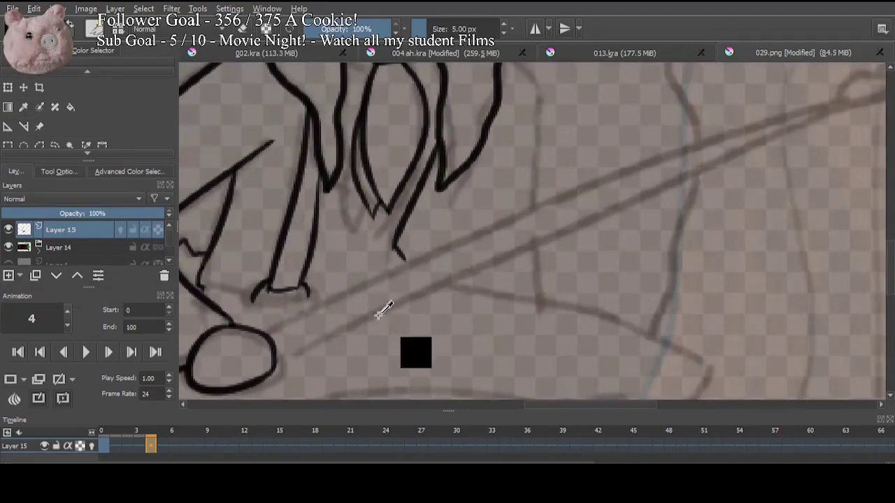
key("ctrl+minus")
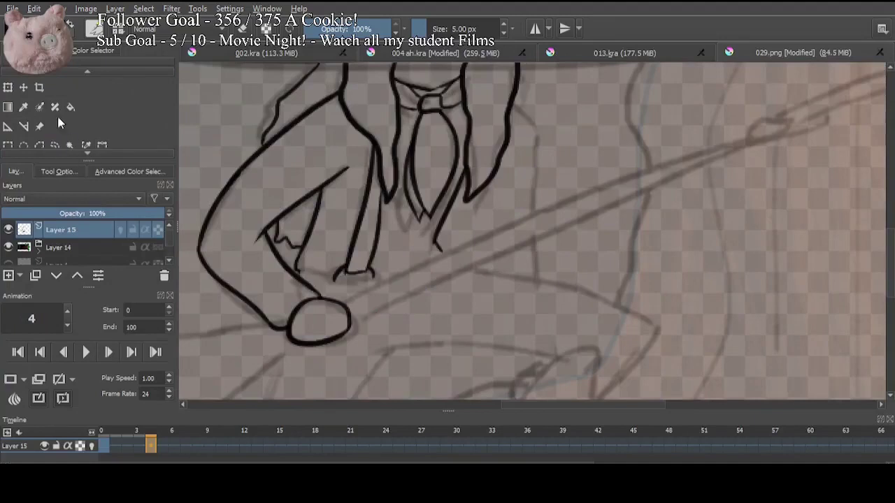
scroll(53, 72, "up", 1)
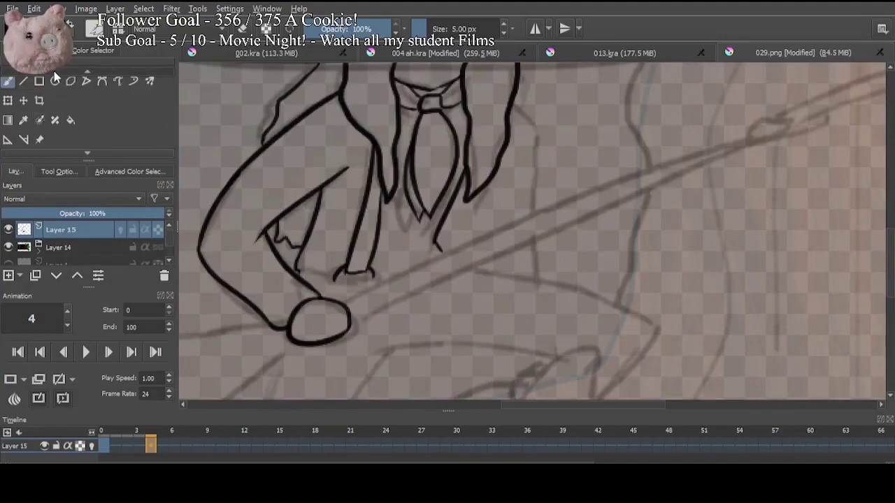
left_click(23, 81)
left_click_drag(345, 302, 738, 131)
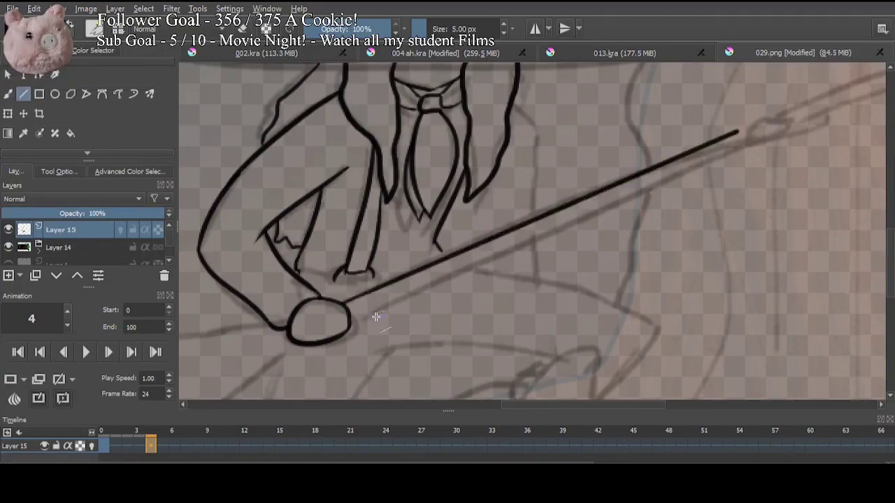
mouse_move(351, 320)
left_mouse_down()
mouse_move(740, 137)
mouse_move(748, 144)
mouse_move(576, 226)
left_mouse_up()
key("b")
key("e")
key("e")
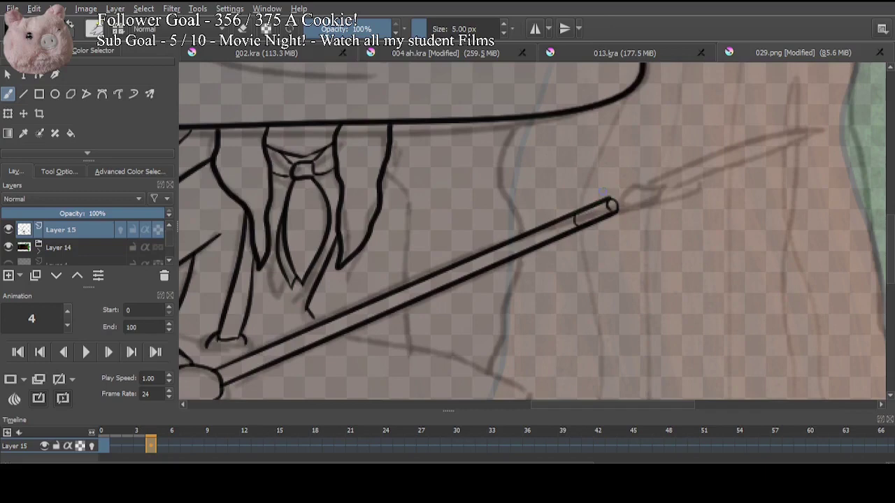
Step: Ink a pointed blade at the staff's capped end with two curved strokes meeting at a tip
mouse_move(576, 211)
left_mouse_down()
mouse_move(734, 134)
mouse_move(758, 133)
left_mouse_up()
left_click_drag(617, 200, 745, 137)
key("ctrl+z")
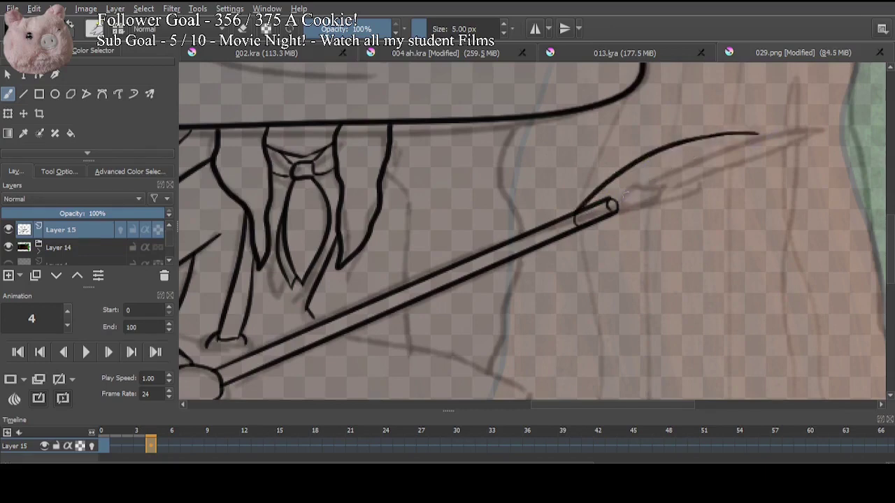
left_click_drag(615, 201, 769, 123)
key("ctrl+z")
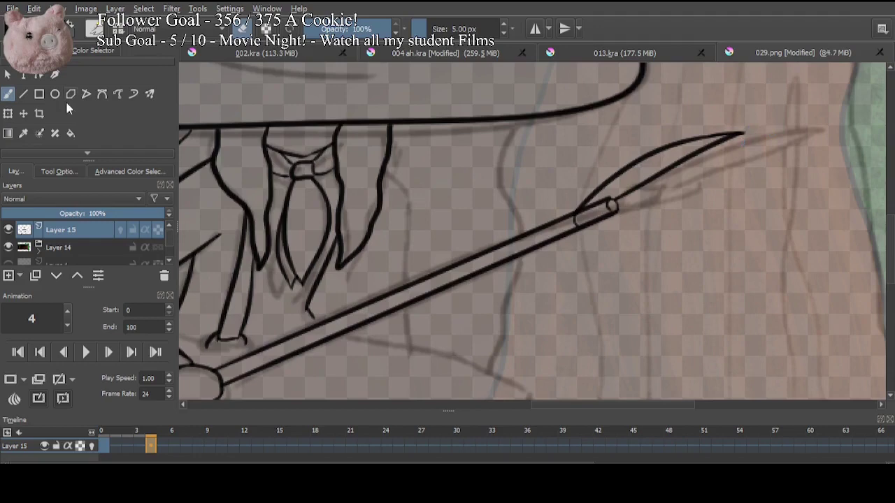
Step: Lasso the blade and rotate and shift it with Transform so it lies closer to the staff's direction
key("l")
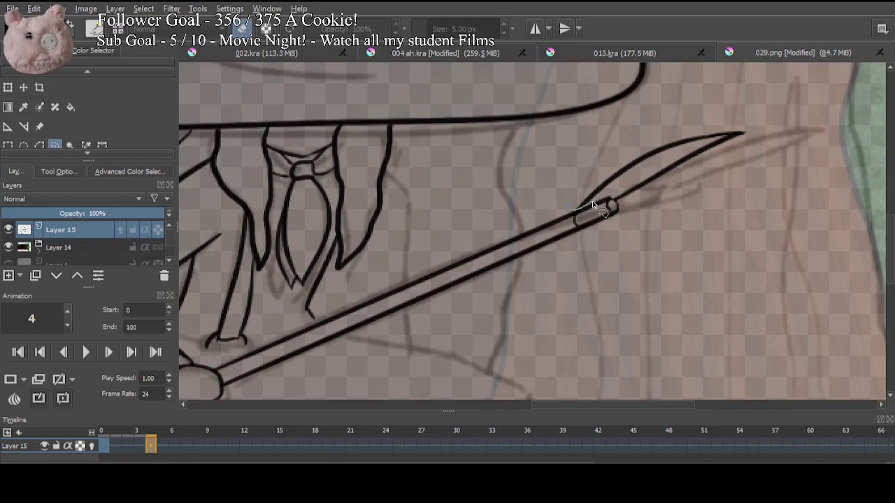
mouse_move(593, 204)
left_mouse_down()
mouse_move(579, 175)
mouse_move(592, 205)
left_mouse_up()
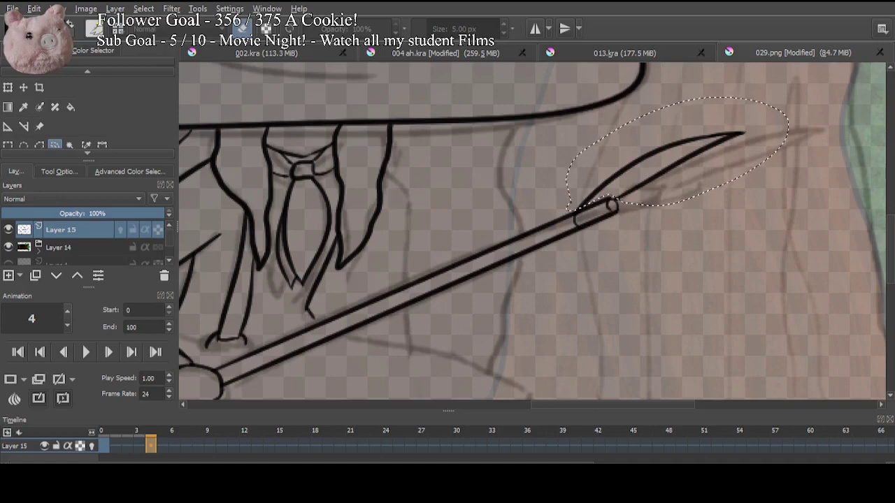
key("ctrl+t")
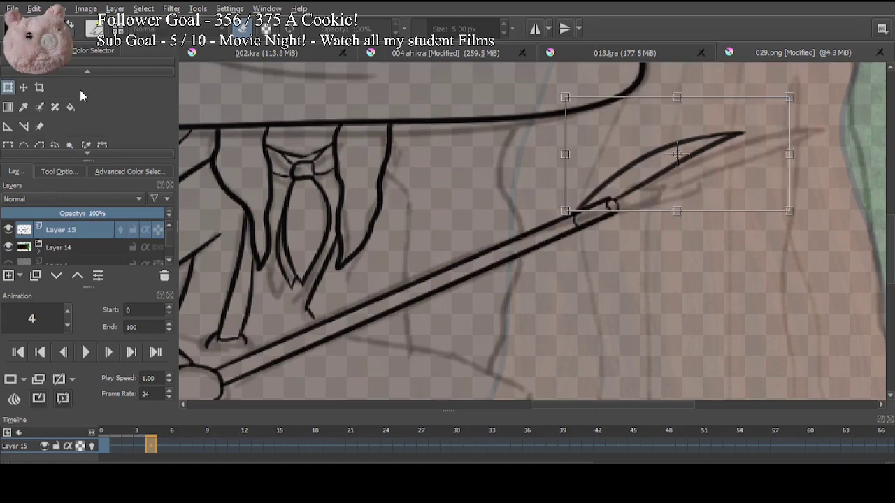
left_click_drag(811, 119, 814, 143)
left_click_drag(696, 178, 701, 193)
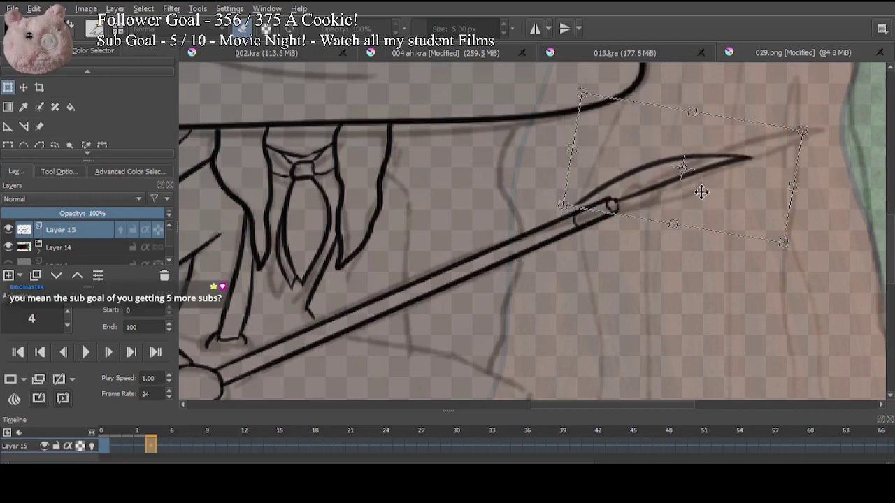
left_click_drag(563, 204, 564, 212)
left_click(8, 145)
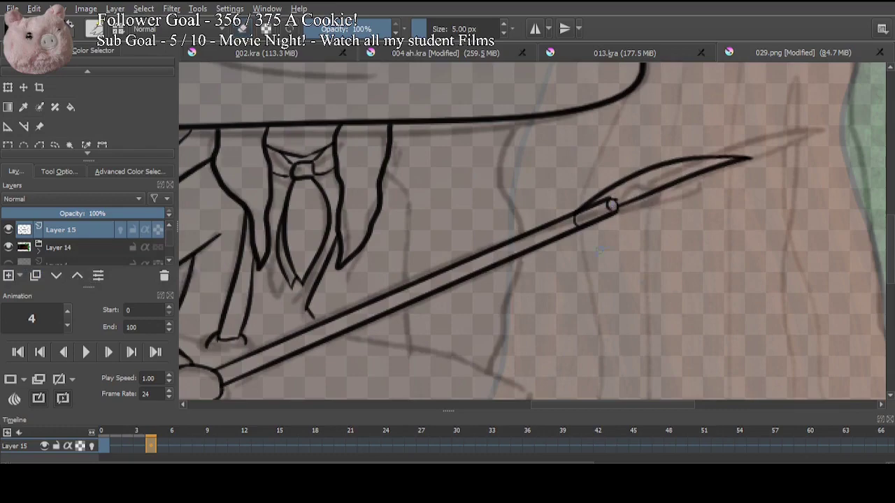
Step: Ink the flared butt end behind the hand, with its curved outer edge and small pointed notch below the hand
left_click_drag(510, 308, 695, 220)
left_click_drag(485, 300, 632, 211)
left_click_drag(481, 209, 340, 239)
key("ctrl+z")
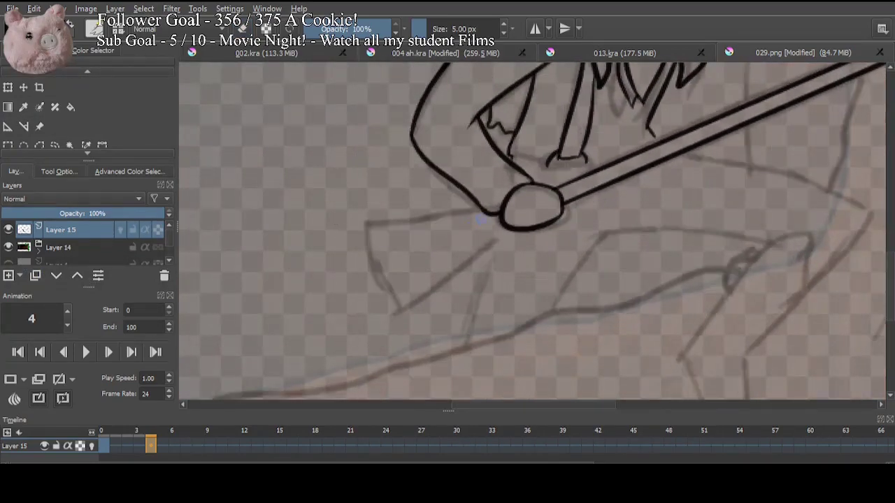
mouse_move(490, 213)
left_mouse_down()
mouse_move(359, 214)
mouse_move(395, 304)
mouse_move(409, 310)
left_mouse_up()
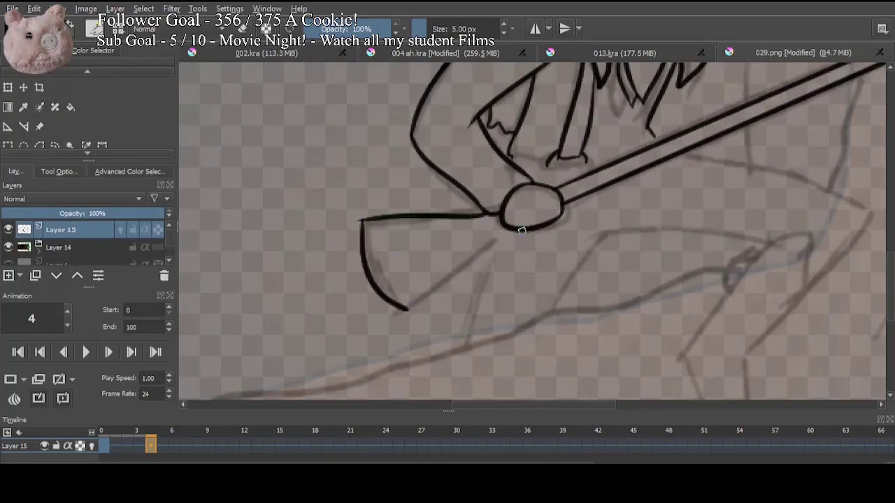
left_click_drag(507, 228, 515, 263)
mouse_move(509, 259)
left_mouse_down()
mouse_move(468, 266)
mouse_move(476, 254)
mouse_move(403, 309)
mouse_move(393, 330)
left_mouse_up()
key("ctrl+z")
left_click_drag(480, 253, 402, 313)
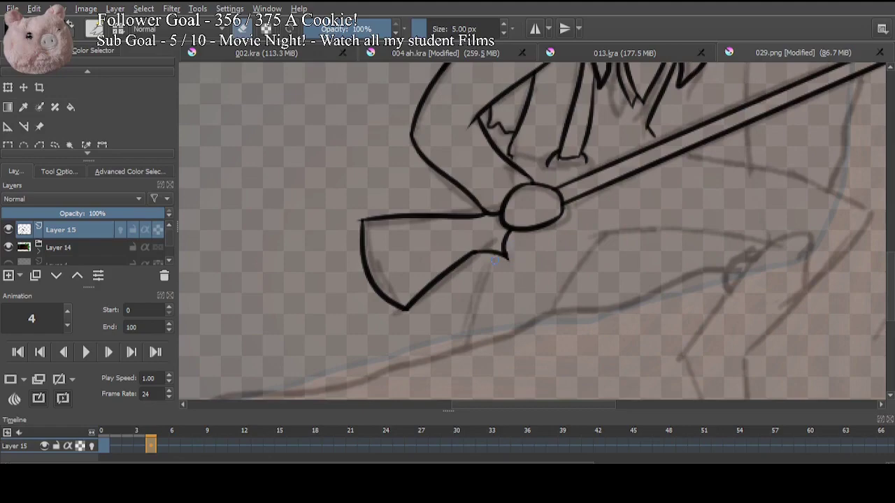
Step: Ink the waistline from the fold inside the bent elbow across the strip's hem to the staff
mouse_move(555, 304)
left_mouse_down()
mouse_move(385, 343)
mouse_move(404, 307)
mouse_move(478, 355)
left_mouse_up()
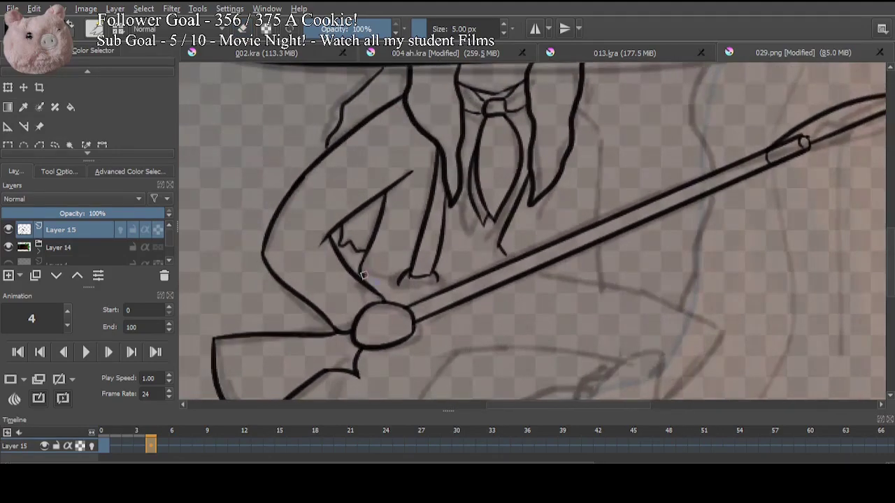
left_click_drag(361, 273, 441, 279)
key("ctrl+z")
left_click_drag(362, 274, 469, 279)
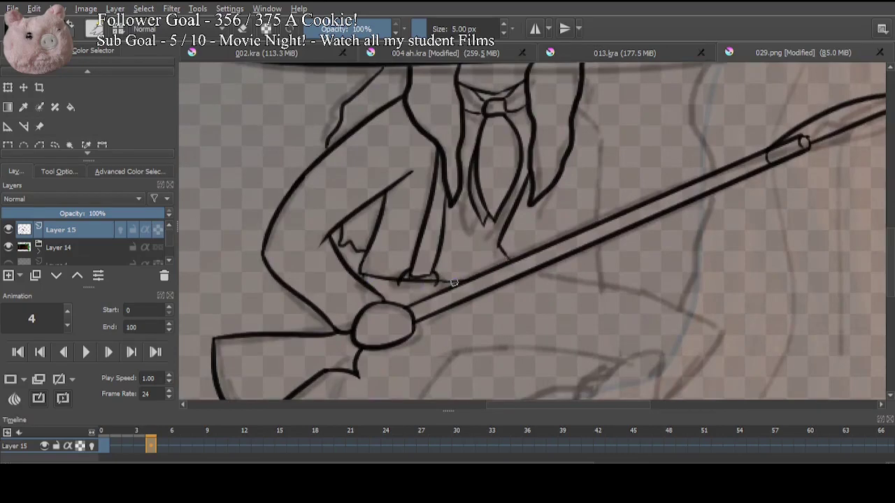
left_click_drag(455, 283, 457, 247)
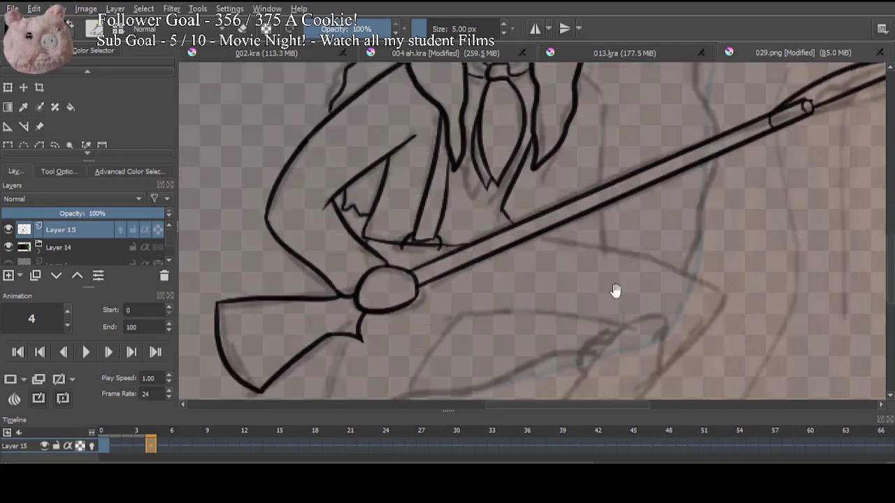
Step: Ink the front leg's shin and foot down to the canvas edge, erasing the overshoot at the heel and redrawing the foot's front
left_click_drag(615, 290, 537, 196)
mouse_move(545, 147)
left_mouse_down()
mouse_move(446, 288)
mouse_move(530, 335)
left_mouse_up()
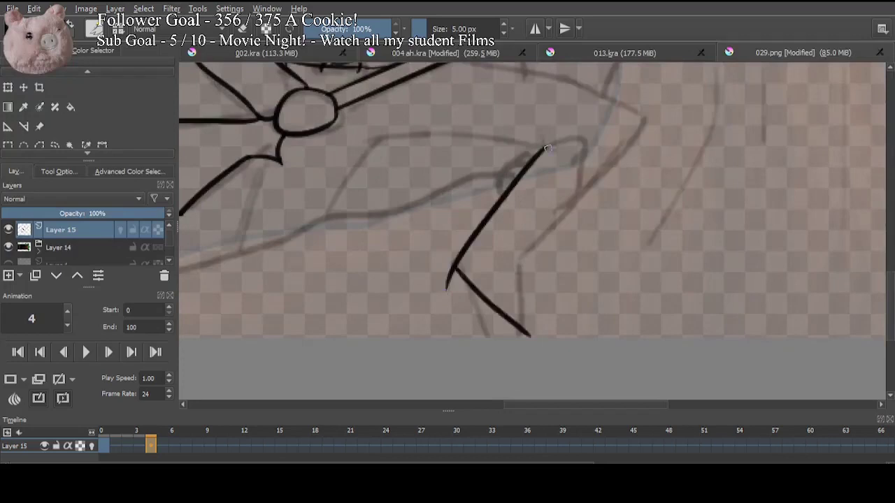
left_click_drag(546, 149, 583, 144)
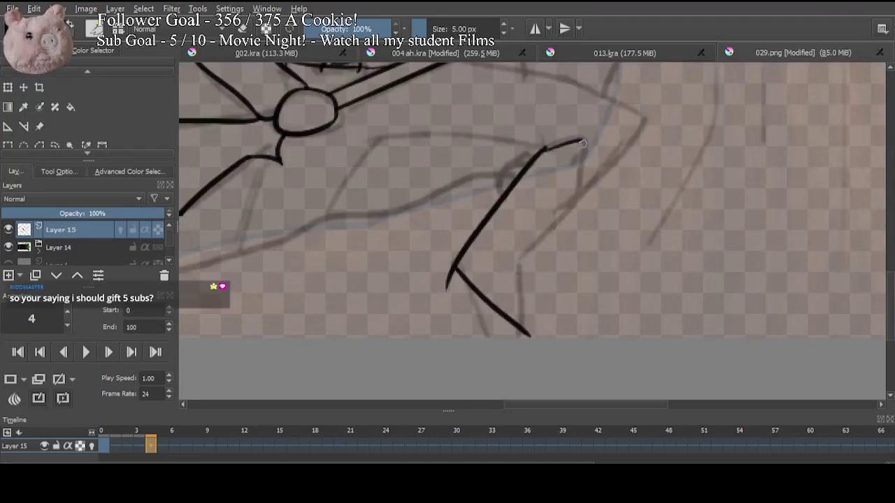
left_click_drag(643, 121, 526, 257)
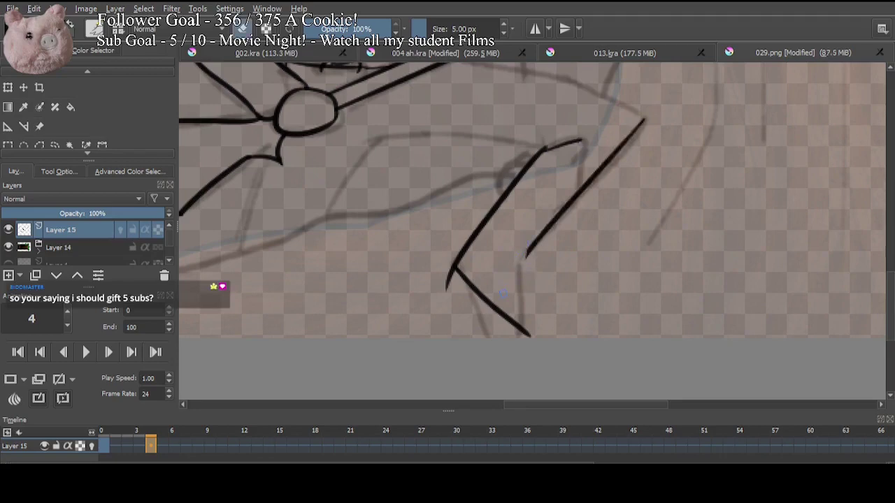
left_click_drag(447, 288, 453, 271)
key("e")
left_click_drag(528, 255, 551, 312)
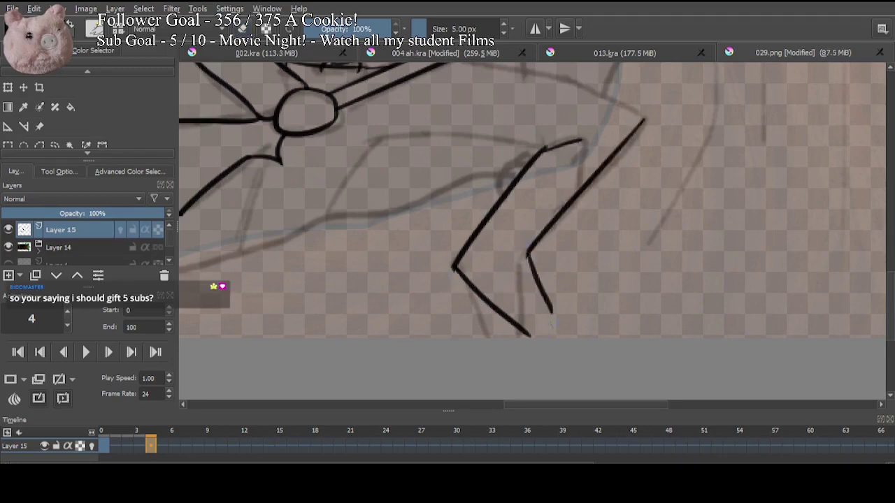
key("ctrl+z")
mouse_move(526, 249)
left_mouse_down()
mouse_move(525, 281)
mouse_move(548, 337)
mouse_move(540, 337)
left_mouse_up()
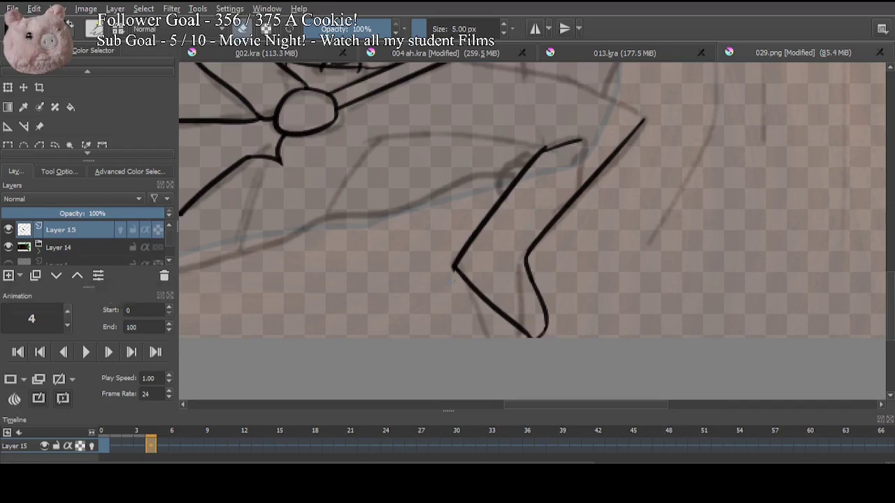
Step: Ink the short vertical line inside the bent knee and the thigh's upper edge from the staff to the kneecap
left_click_drag(452, 278, 435, 374)
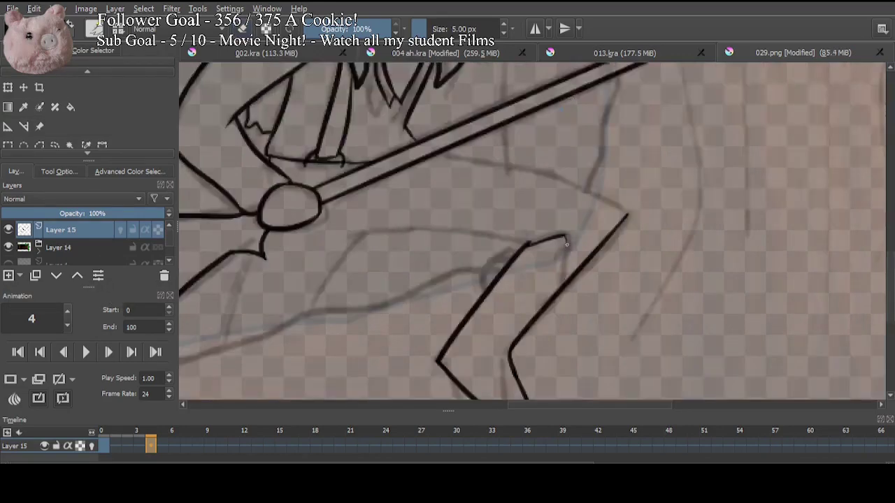
left_click_drag(565, 237, 563, 278)
key("ctrl+z")
left_click_drag(563, 235, 564, 278)
key("ctrl+z")
left_click_drag(564, 236, 565, 285)
scroll(580, 241, "up", 3)
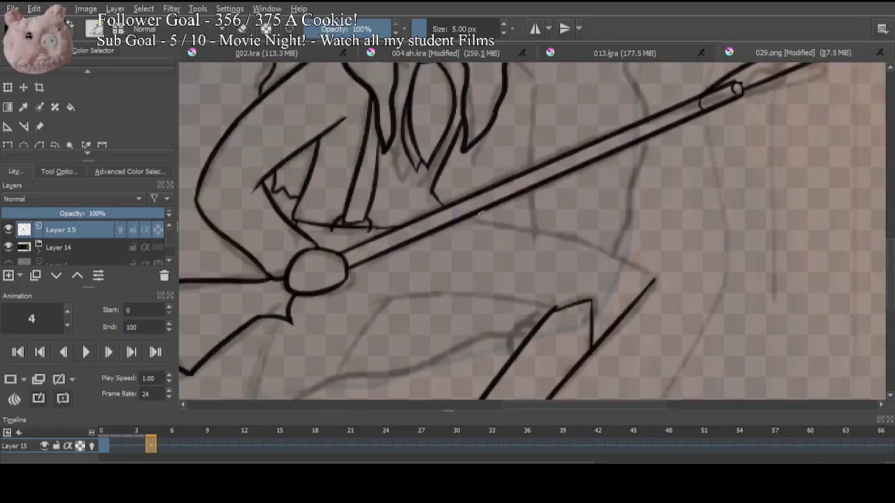
left_click_drag(464, 218, 662, 279)
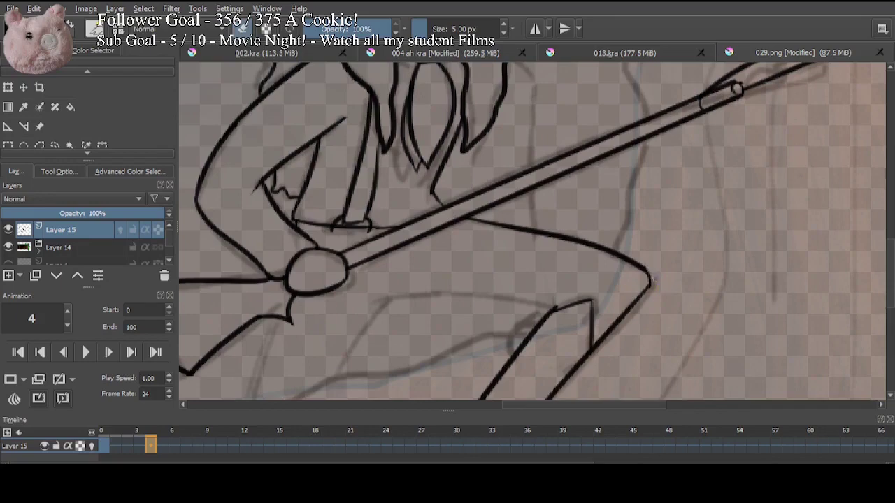
Step: Ink the underside of the front thigh and the curved edge running from it down to the ground line
mouse_move(430, 305)
left_mouse_down()
mouse_move(480, 299)
mouse_move(535, 263)
left_mouse_up()
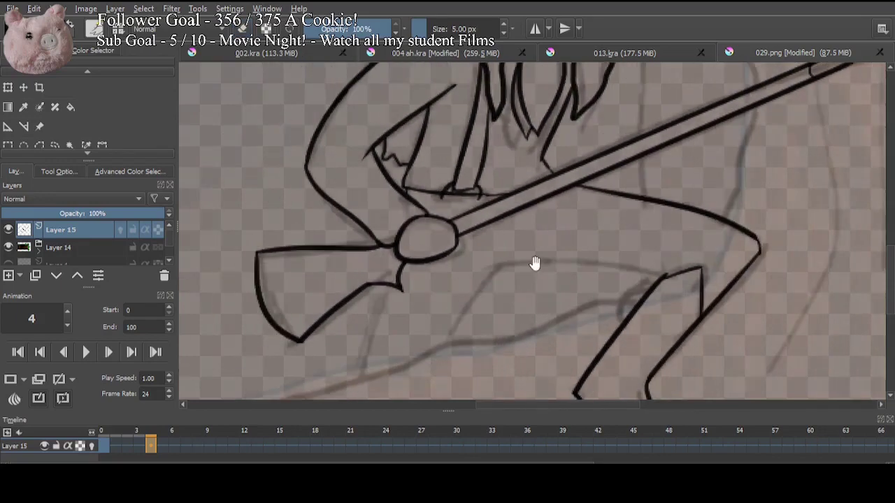
mouse_move(666, 278)
left_mouse_down()
mouse_move(530, 268)
mouse_move(488, 277)
left_mouse_up()
key("ctrl+z")
mouse_move(492, 259)
left_mouse_down()
mouse_move(571, 258)
mouse_move(668, 280)
left_mouse_up()
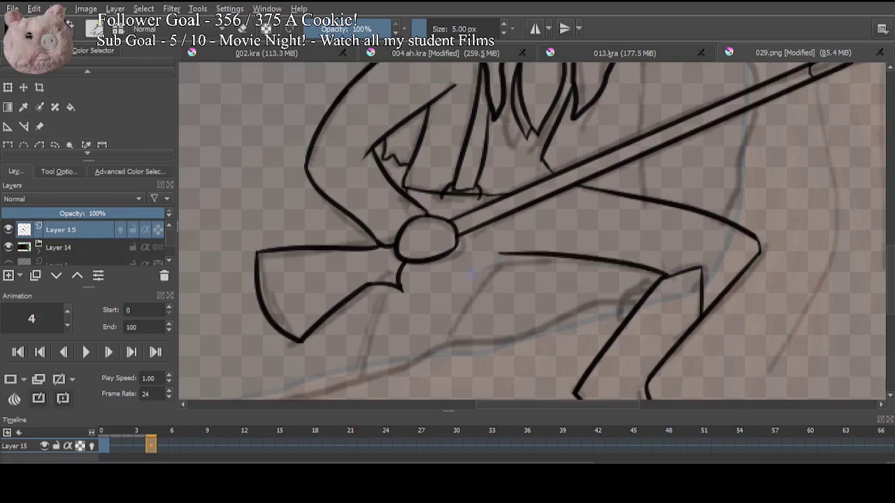
left_click_drag(480, 297, 532, 253)
left_click_drag(552, 207, 502, 298)
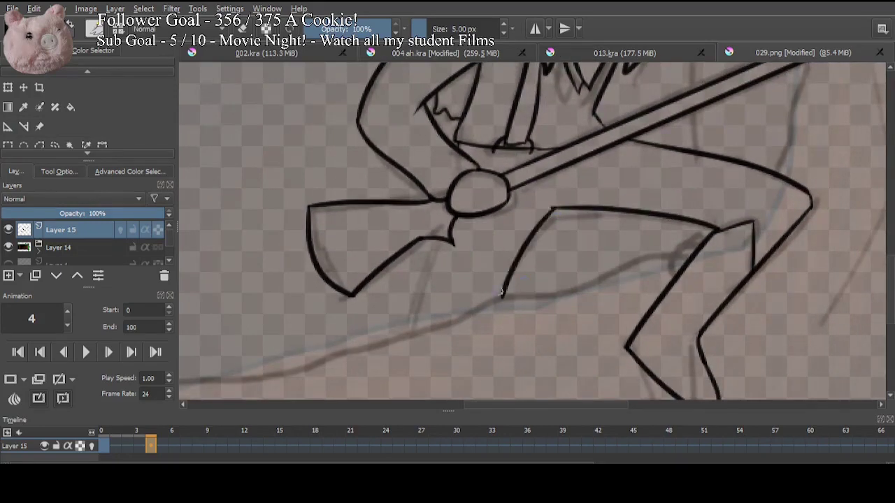
Step: Ink the rear leg's outer edge from beneath the flared butt end down to the ground line
left_click_drag(440, 237, 415, 307)
key("ctrl+z")
left_click_drag(441, 238, 418, 302)
key("ctrl+z")
left_click_drag(435, 240, 414, 326)
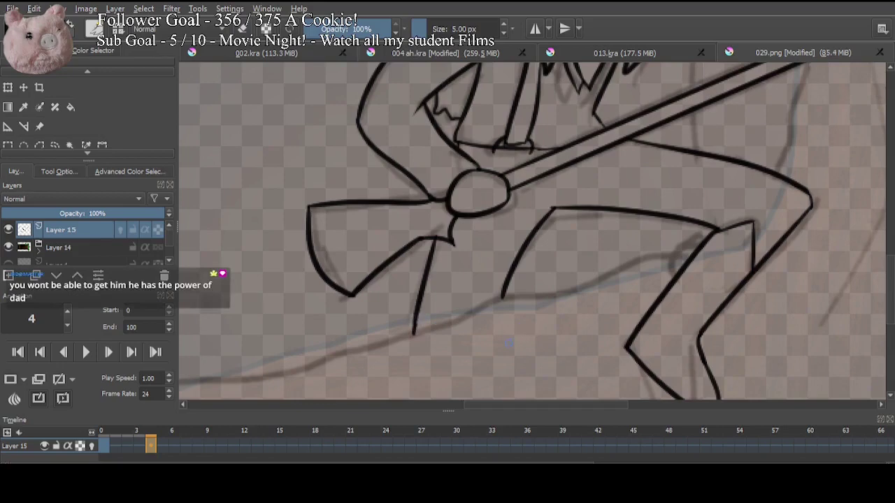
Step: Ink the torso's vertical side from the hair lock past the staff to the thigh, and a shorter line beside the tie
left_click_drag(595, 282, 525, 398)
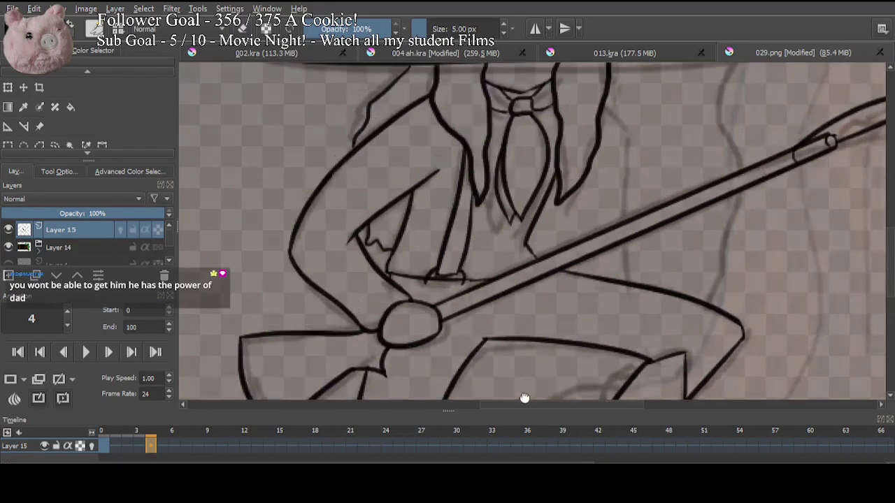
mouse_move(669, 235)
left_mouse_down()
mouse_move(630, 294)
mouse_move(630, 251)
left_mouse_up()
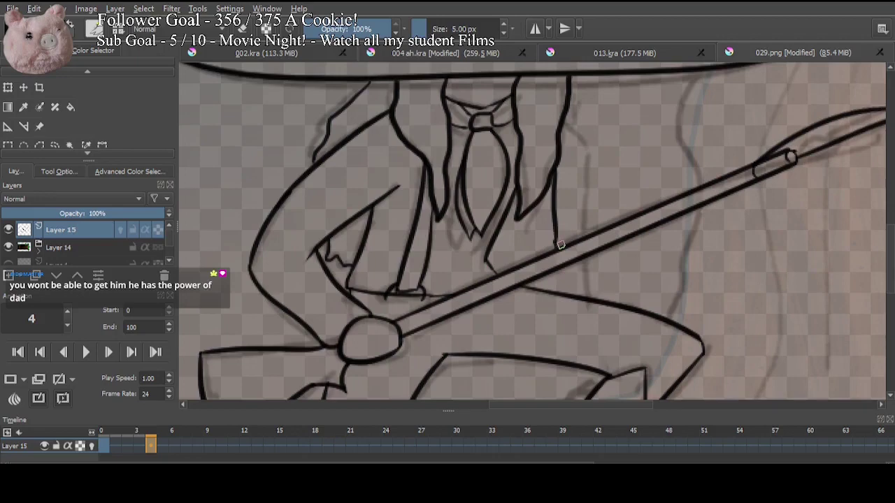
left_click_drag(555, 237, 557, 249)
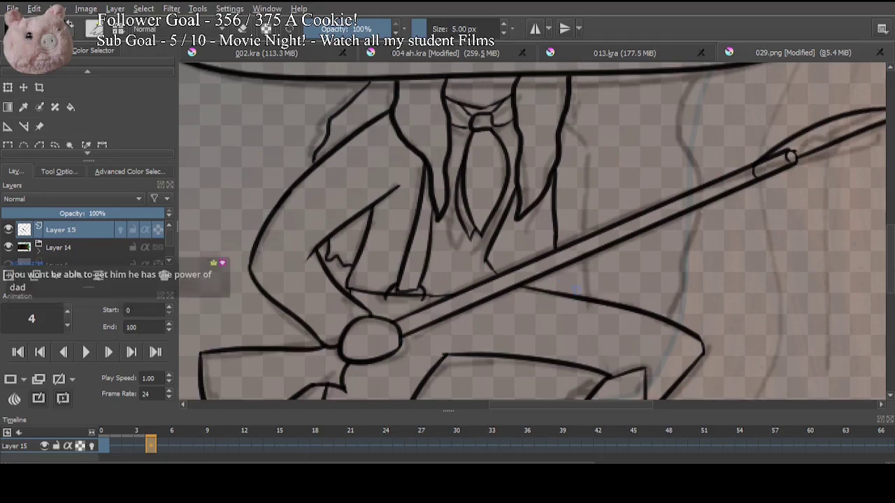
left_click_drag(557, 269, 559, 288)
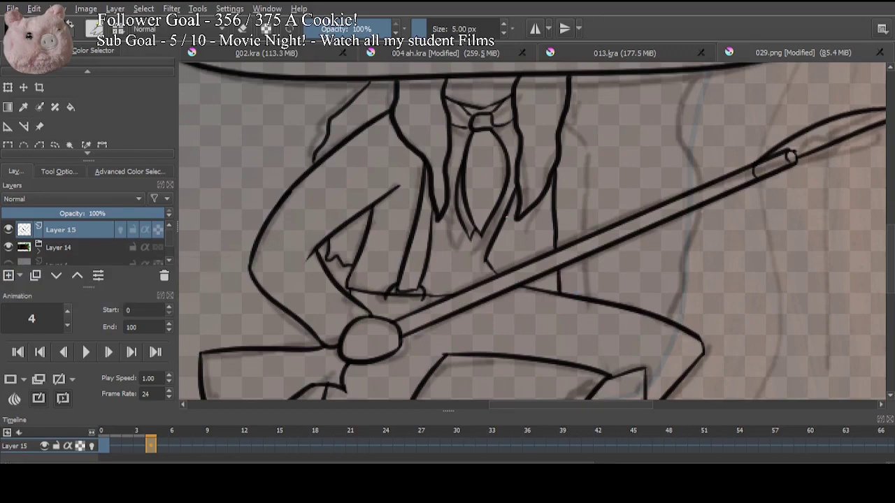
left_click_drag(505, 216, 510, 270)
key("ctrl")
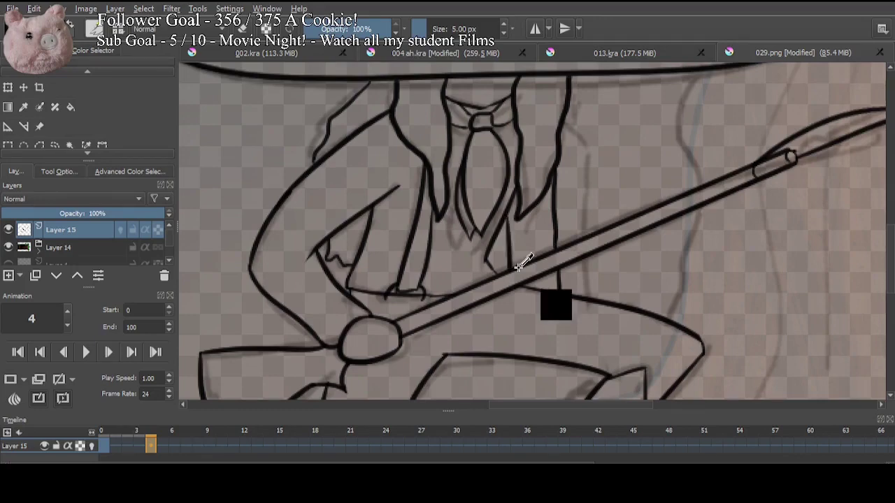
Step: Add a blank keyframe at frame 8 on Layer 15, swapping the crouching sketch for the standing one on Layer 2(pasted)
scroll(521, 266, "down", 4)
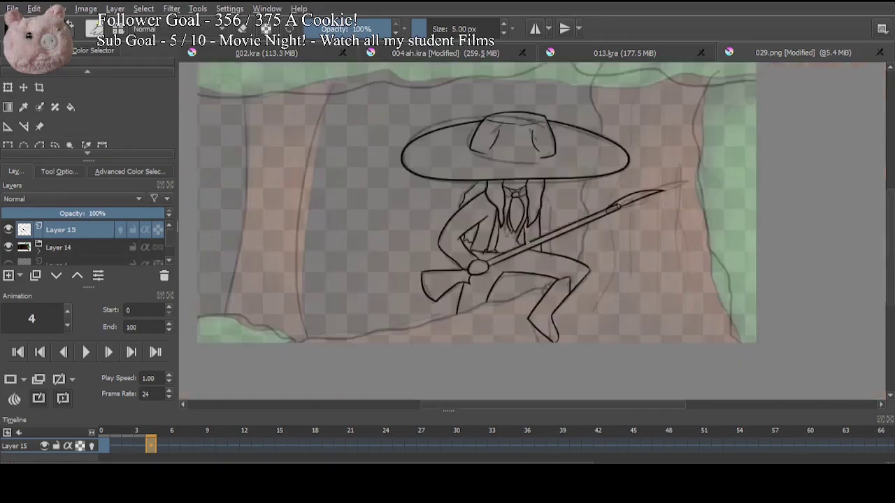
left_click(198, 444)
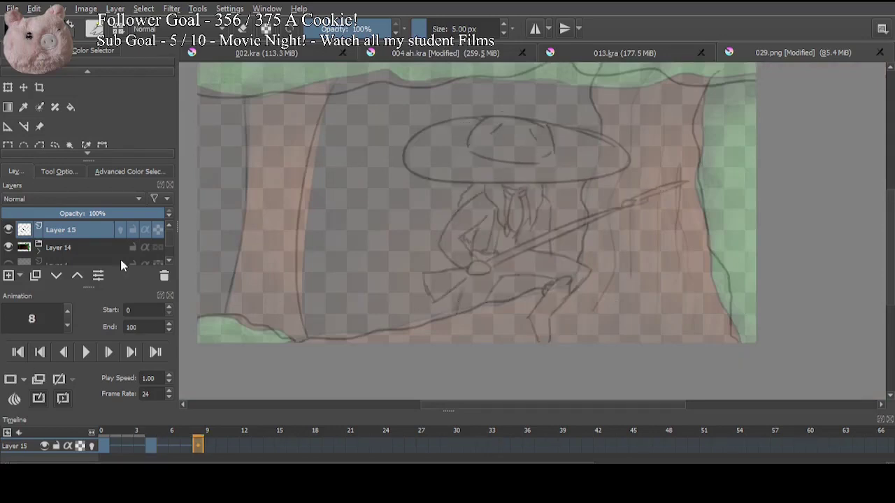
scroll(121, 260, "down", 1)
left_click(8, 247)
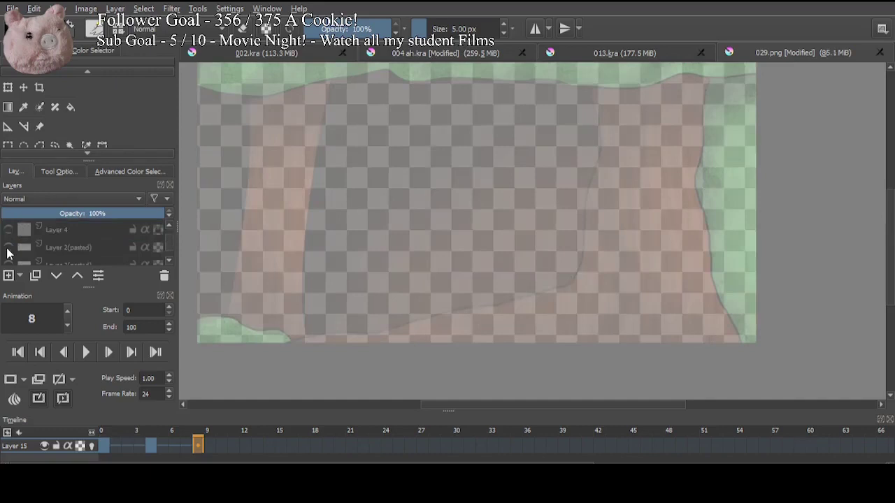
left_click(8, 248)
left_click(70, 248)
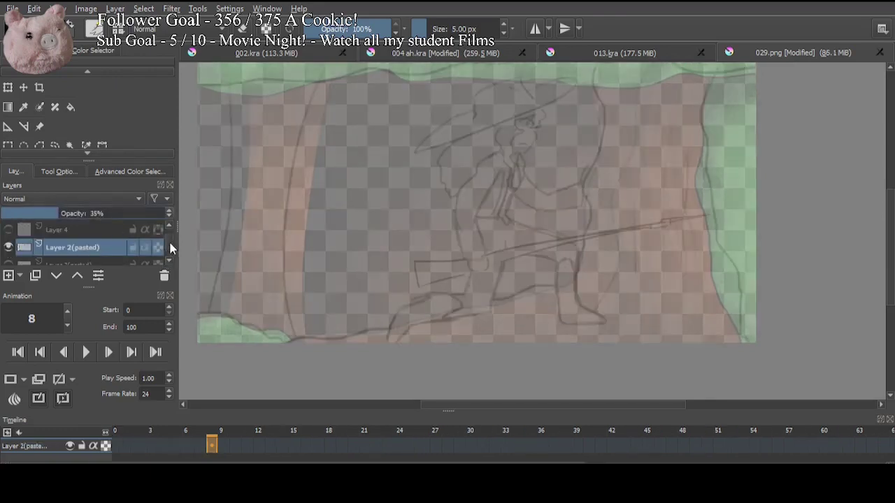
scroll(170, 245, "up", 4)
left_click(79, 230)
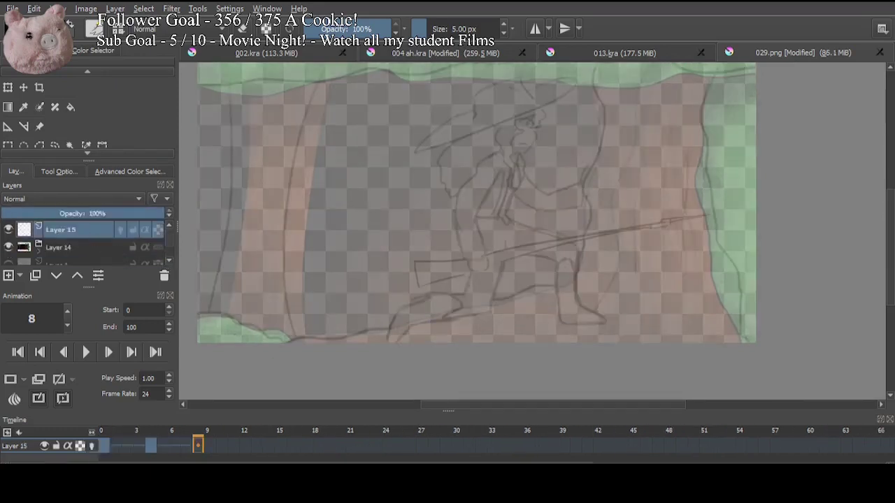
Step: Ink the hat brim as a long tilted ellipse, leaving its upper edge open where the crown sits
scroll(608, 172, "up", 3)
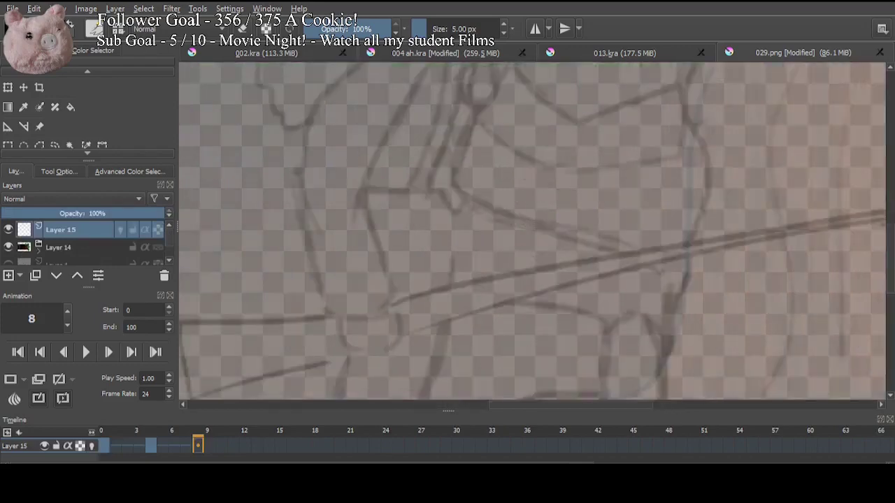
left_click_drag(552, 176, 539, 361)
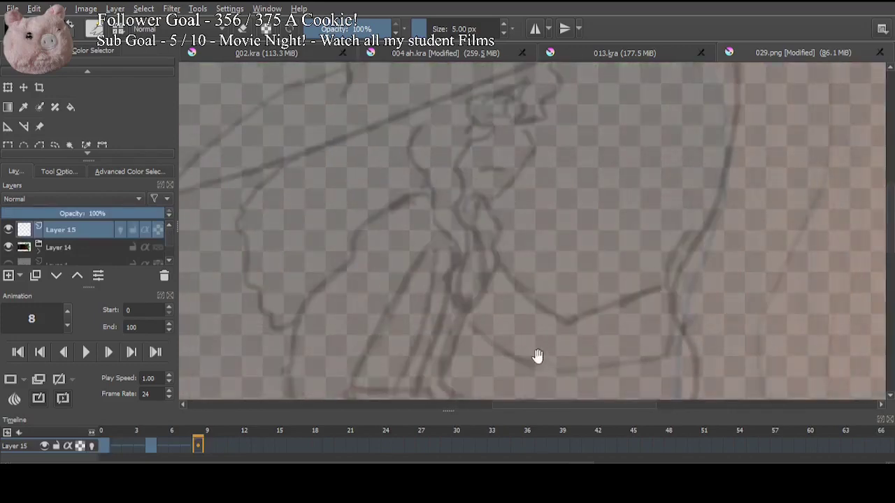
mouse_move(412, 188)
left_mouse_down()
mouse_move(393, 194)
mouse_move(729, 91)
mouse_move(465, 175)
left_mouse_up()
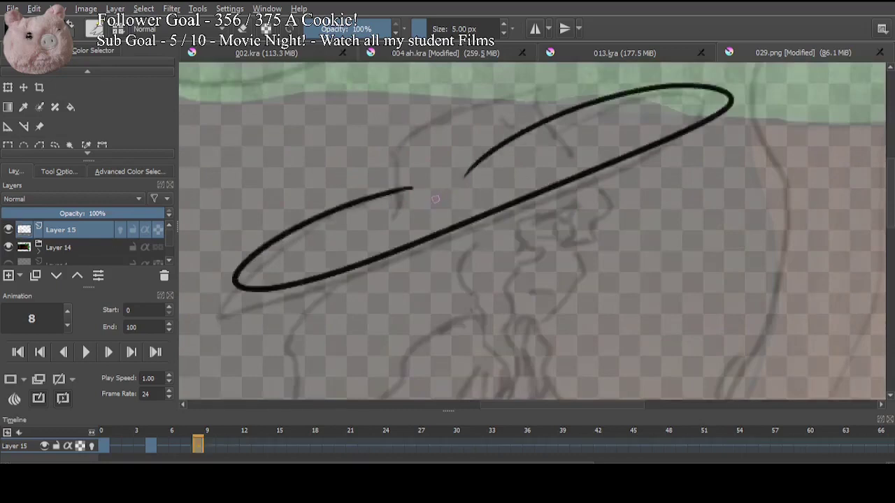
Step: Transform the inked brim, shifting it down and narrowing it slightly to fit the sketch underneath
left_click(8, 87)
left_click_drag(233, 292, 231, 313)
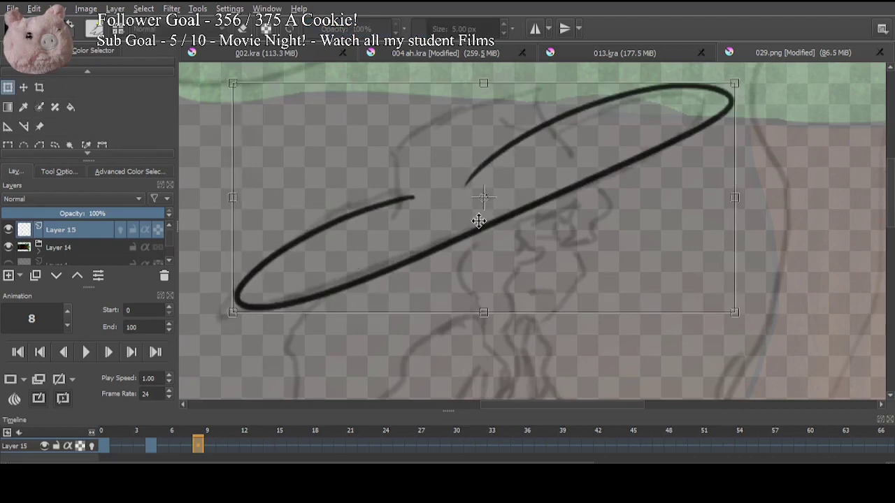
key("ctrl+z")
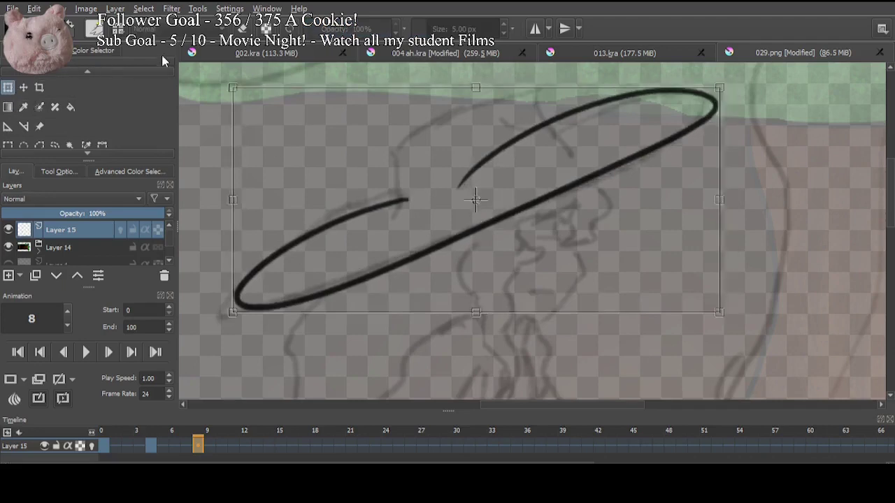
Step: Ink the crown's outline with its short back side, curved top edge and sloping front edge crossing the brim
key("b")
left_click_drag(391, 150, 389, 229)
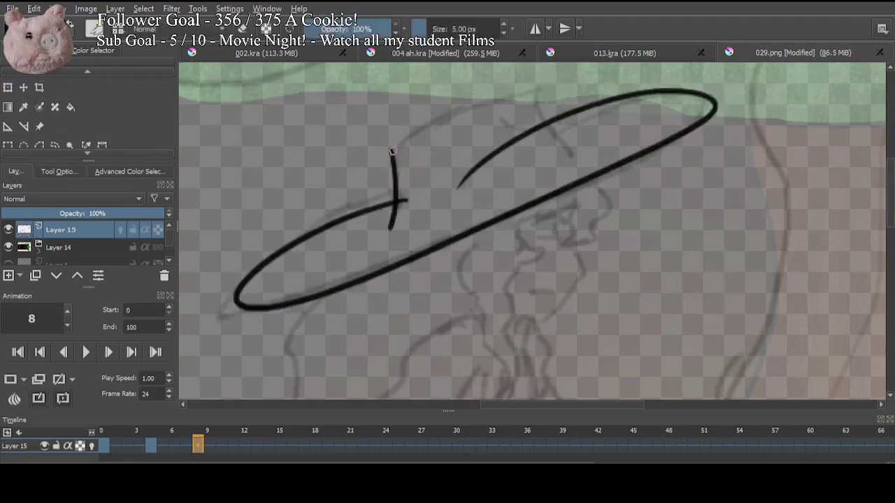
mouse_move(390, 150)
left_mouse_down()
mouse_move(474, 103)
mouse_move(520, 90)
left_mouse_up()
key("ctrl+z")
mouse_move(391, 148)
left_mouse_down()
mouse_move(448, 118)
mouse_move(533, 102)
mouse_move(579, 165)
left_mouse_up()
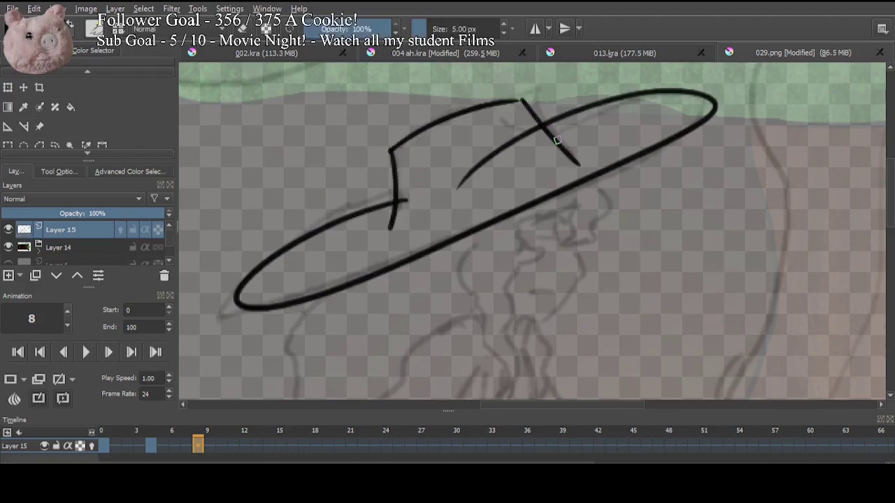
key("ctrl+z")
left_click_drag(520, 102, 571, 152)
Step: Erase the brim line inside the crown and the small stub crossing the crown's back side
key("e")
left_click_drag(539, 128, 535, 132)
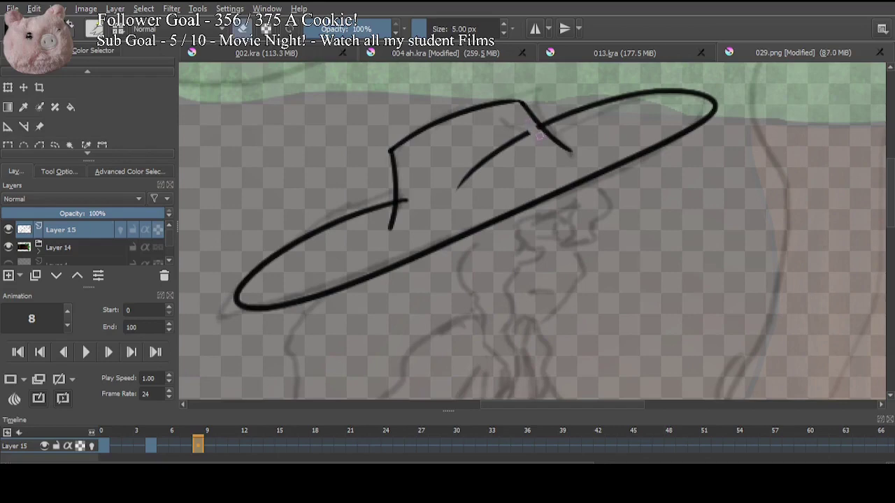
mouse_move(538, 136)
left_mouse_down()
mouse_move(498, 150)
mouse_move(458, 188)
left_mouse_up()
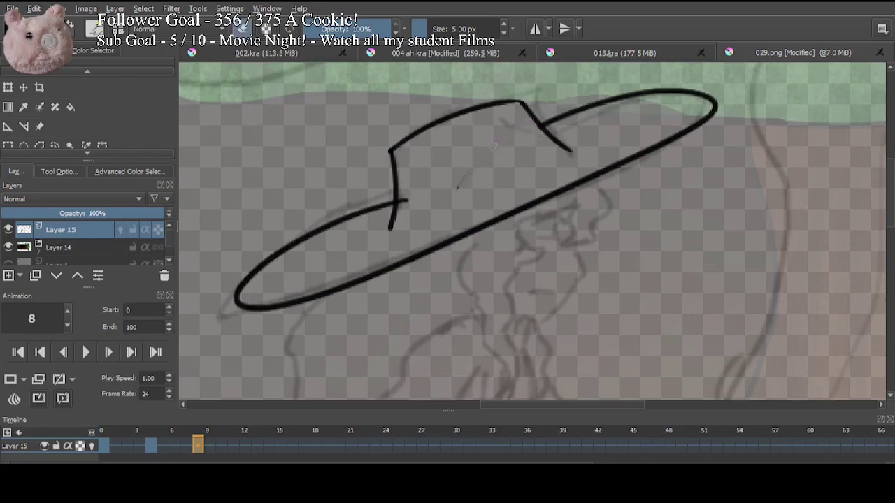
left_click_drag(406, 198, 402, 202)
Step: Ink a short crease near the crown's peak and the two partial lines along the crown's base
key("e")
left_click_drag(508, 119, 515, 157)
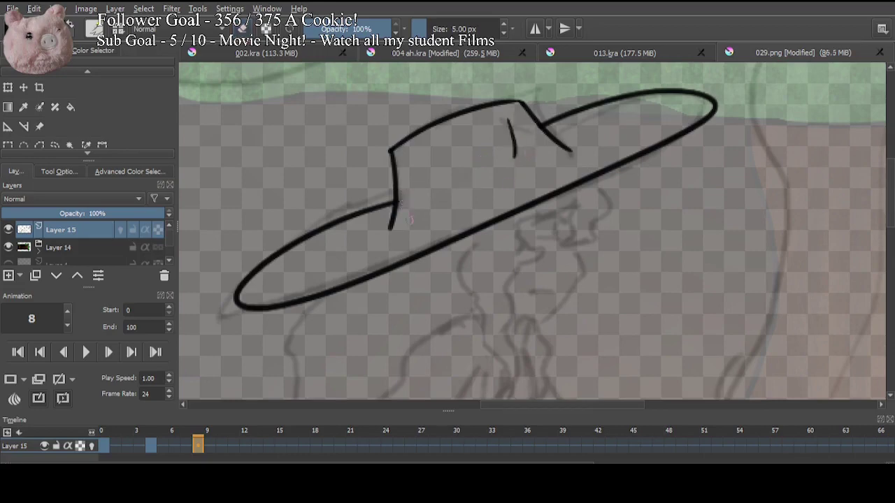
left_click_drag(390, 228, 462, 218)
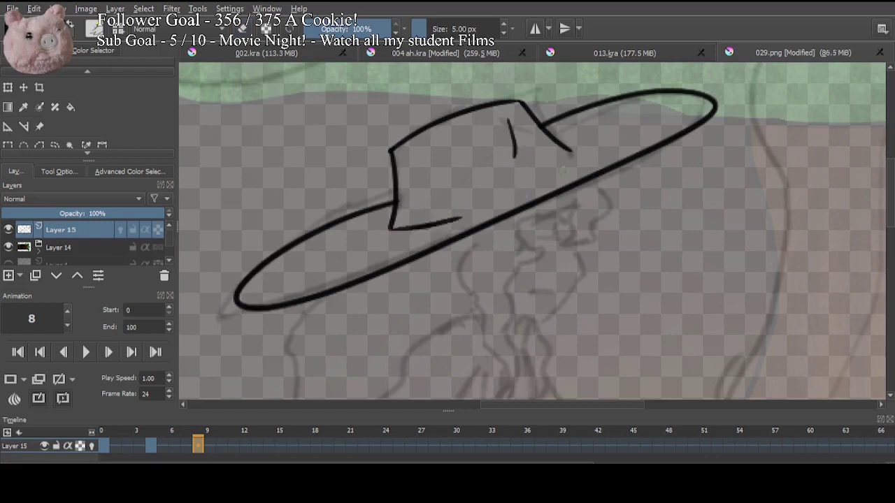
left_click_drag(571, 151, 536, 186)
Step: Ink the wavy front curl hanging from beneath the brim over the forehead
mouse_move(891, 214)
left_mouse_down()
mouse_move(885, 329)
mouse_move(891, 225)
left_mouse_up()
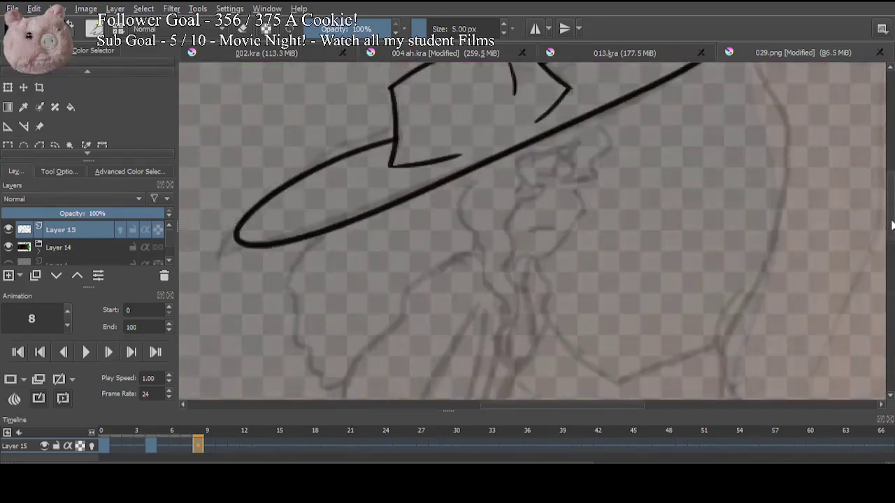
key("ctrl+plus")
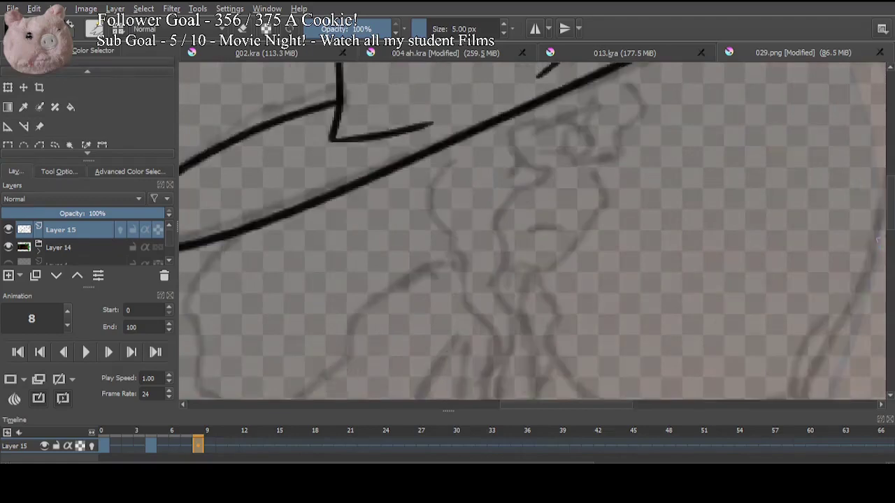
left_click_drag(627, 171, 600, 224)
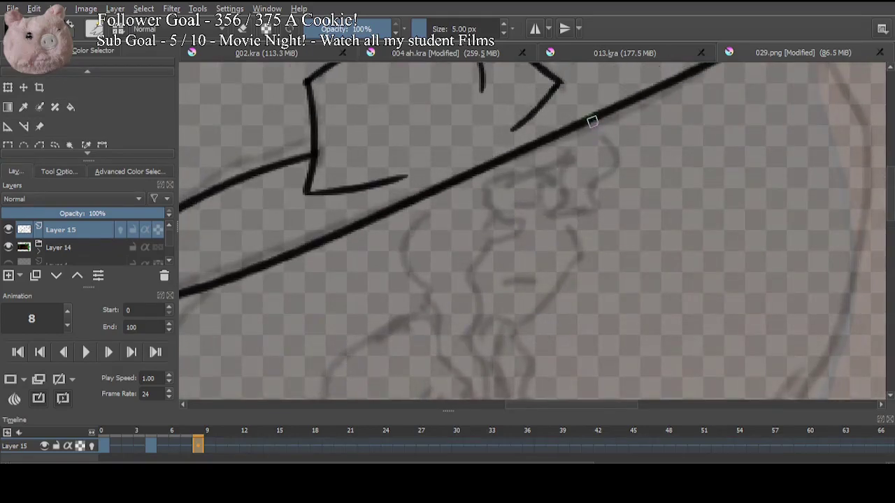
mouse_move(592, 122)
left_mouse_down()
mouse_move(614, 148)
mouse_move(591, 197)
left_mouse_up()
key("ctrl+z")
mouse_move(586, 123)
left_mouse_down()
mouse_move(617, 164)
mouse_move(601, 175)
mouse_move(597, 206)
mouse_move(552, 216)
mouse_move(576, 198)
mouse_move(557, 179)
mouse_move(572, 158)
mouse_move(500, 198)
left_mouse_up()
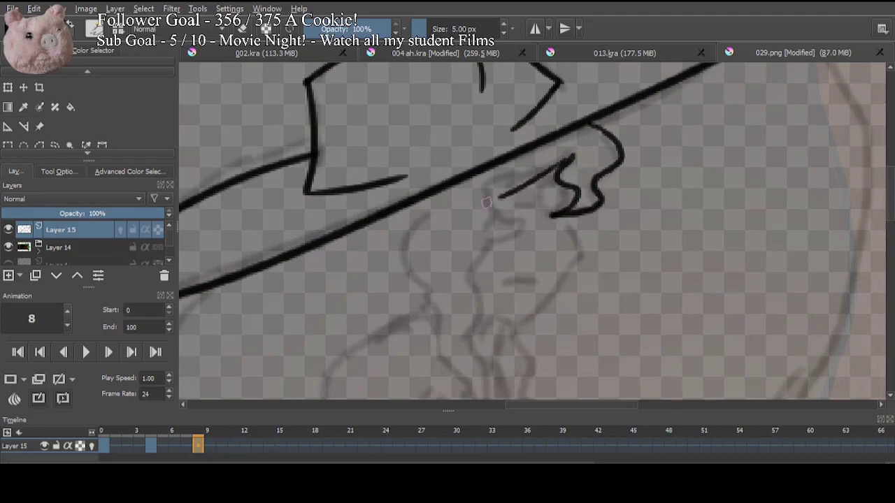
Step: Redraw the fringe's sloping line, and ink both wavy edges of the long lock beside the face down to its tip
key("ctrl+z")
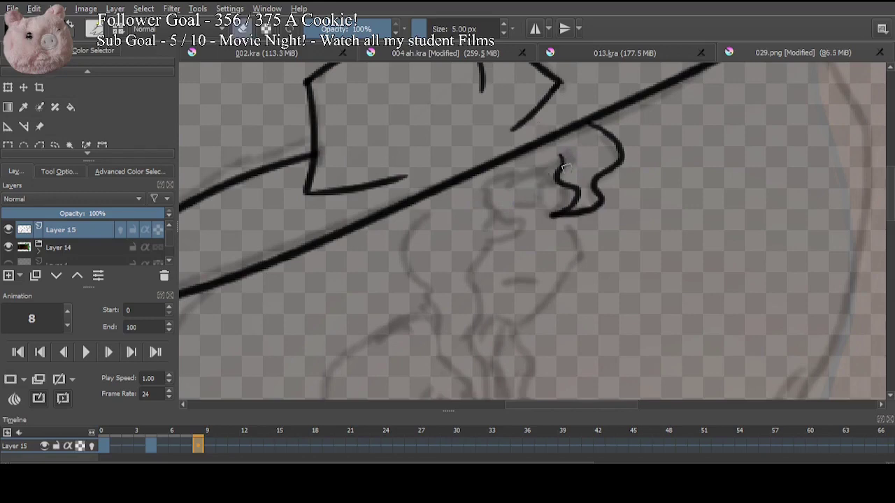
mouse_move(560, 158)
left_mouse_down()
mouse_move(535, 180)
mouse_move(480, 204)
mouse_move(526, 222)
mouse_move(495, 244)
mouse_move(554, 176)
mouse_move(514, 158)
mouse_move(499, 226)
mouse_move(480, 259)
mouse_move(494, 322)
mouse_move(484, 363)
left_mouse_up()
mouse_move(443, 131)
left_mouse_down()
mouse_move(428, 190)
mouse_move(445, 204)
mouse_move(456, 289)
mouse_move(490, 358)
left_mouse_up()
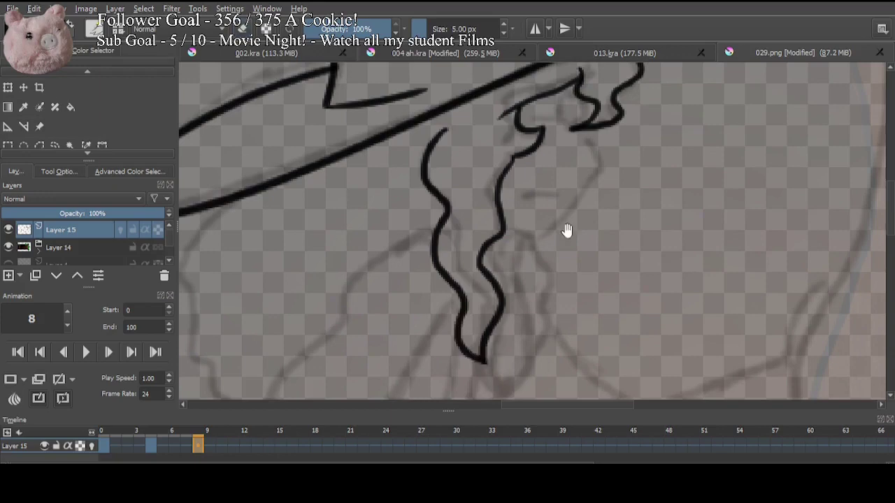
Step: Ink the front of the face from beneath the curl down to the jaw, and close it with the chin line
left_click_drag(566, 230, 495, 297)
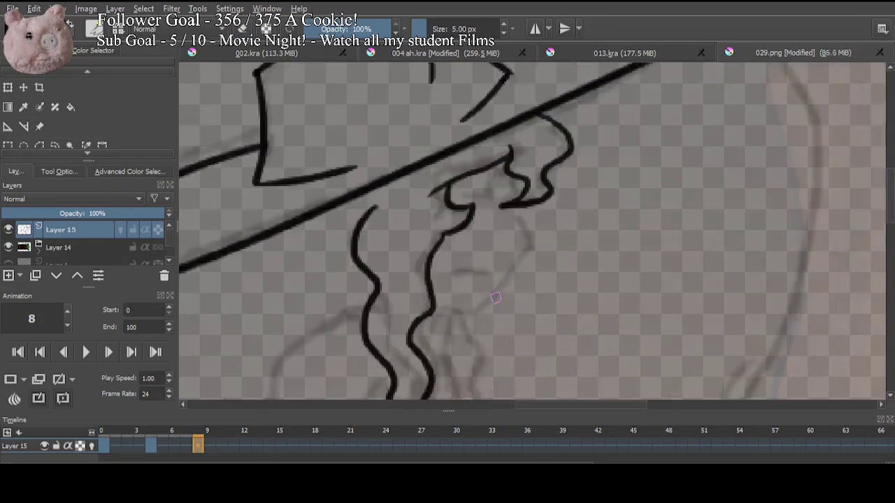
key("ctrl+plus")
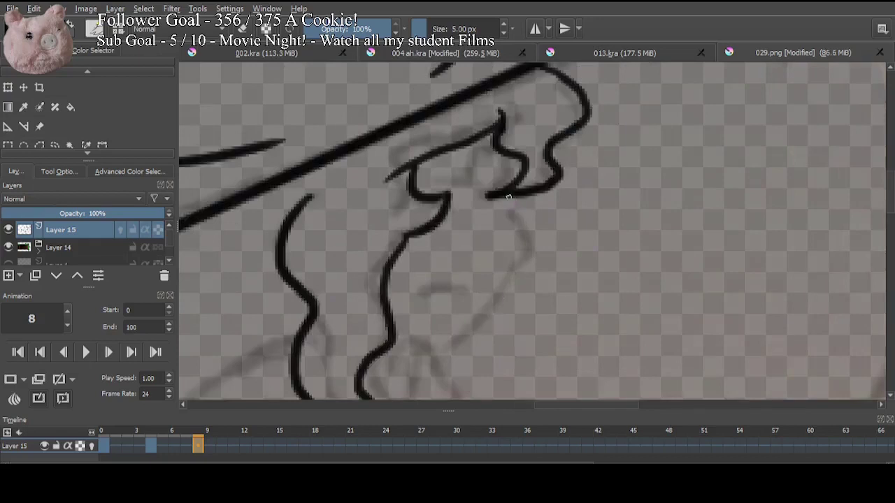
left_click_drag(509, 197, 530, 230)
mouse_move(530, 230)
left_mouse_down()
mouse_move(565, 191)
mouse_move(537, 212)
mouse_move(467, 325)
left_mouse_up()
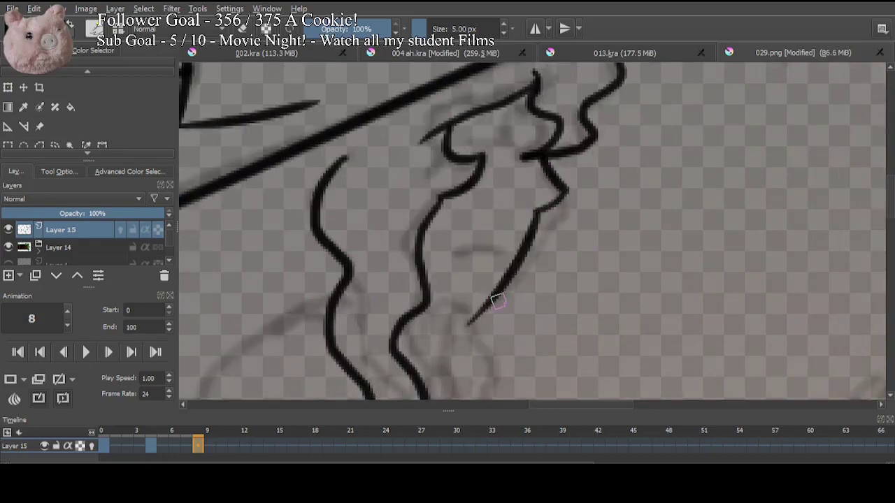
mouse_move(428, 301)
left_mouse_down()
mouse_move(485, 305)
mouse_move(475, 320)
left_mouse_up()
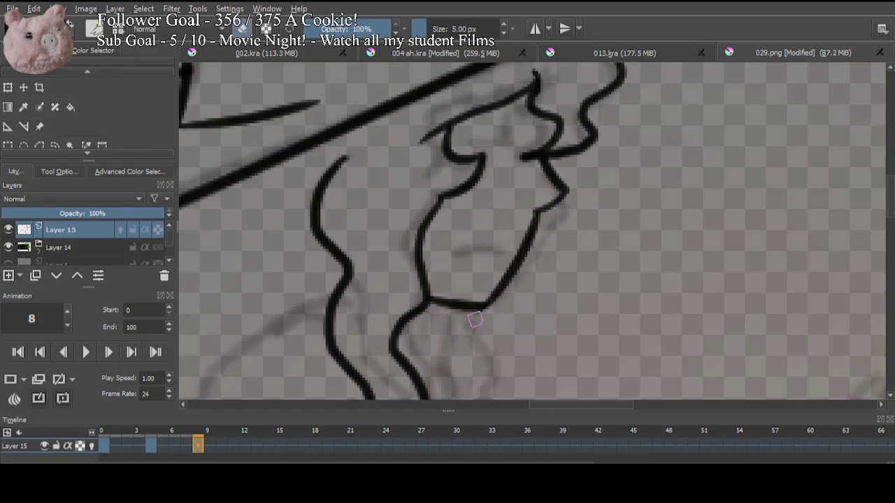
Step: Ink a short flat mouth, and sketch the eye below the fringe with a horizontal line and two small vertical strokes
left_click_drag(453, 257, 504, 253)
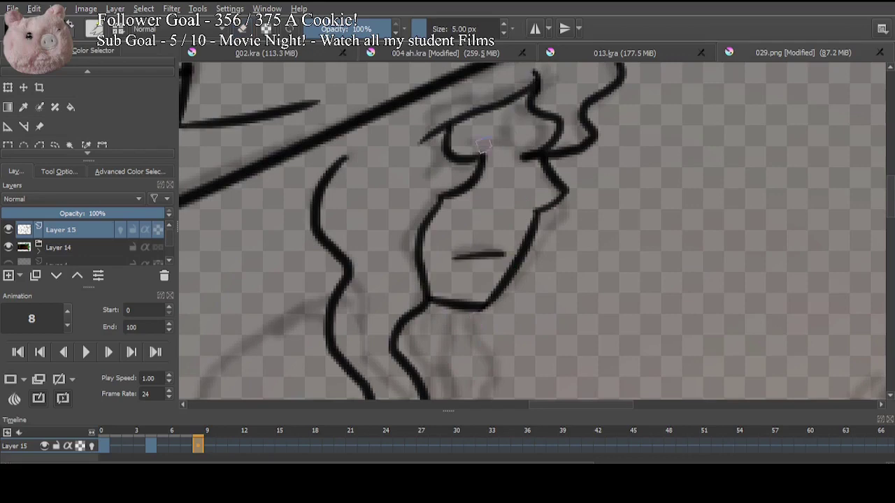
left_click_drag(474, 145, 536, 148)
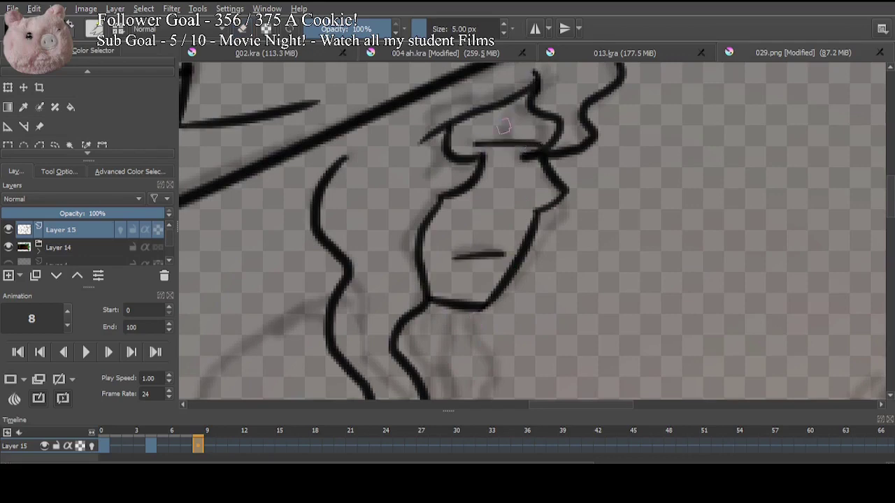
left_click_drag(513, 100, 514, 138)
left_click_drag(535, 112, 535, 130)
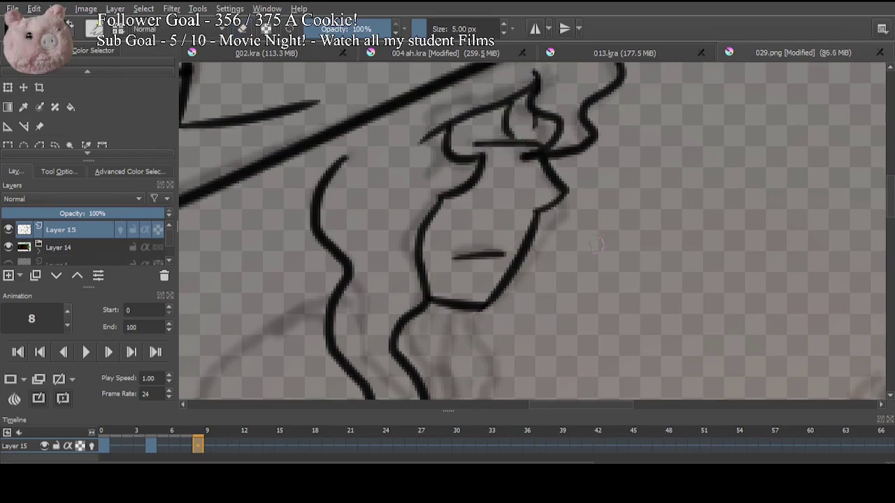
Step: Ink the back hair's jagged outer edge from beneath the brim, and a short shoulder curve beside the long lock
mouse_move(577, 303)
left_mouse_down()
mouse_move(595, 254)
mouse_move(595, 141)
mouse_move(625, 137)
left_mouse_up()
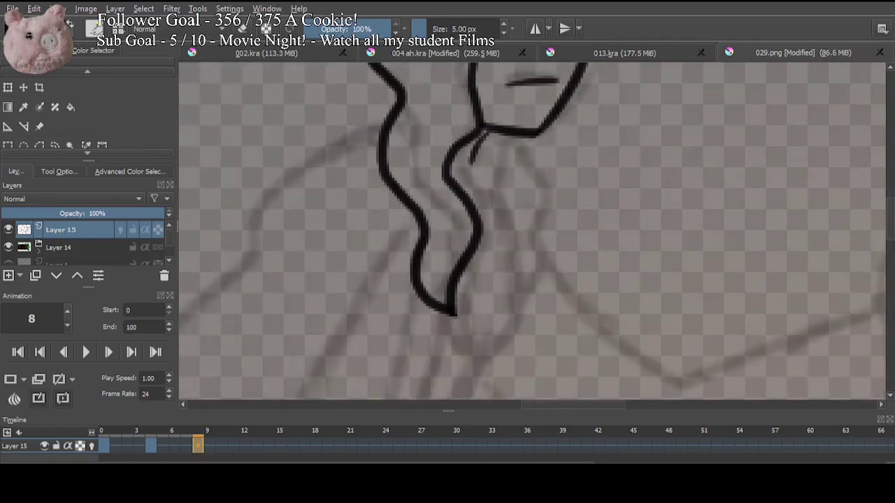
left_click_drag(467, 166, 734, 238)
key("minus")
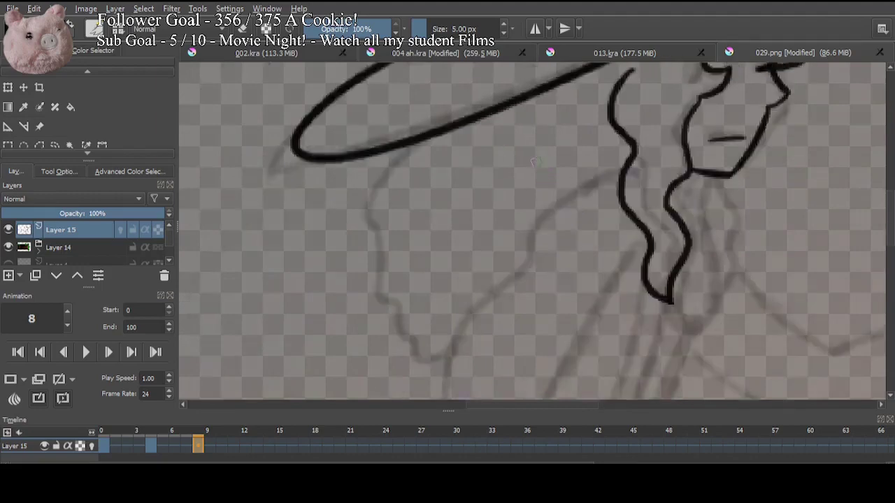
mouse_move(520, 185)
left_mouse_down()
mouse_move(509, 265)
mouse_move(544, 204)
left_mouse_up()
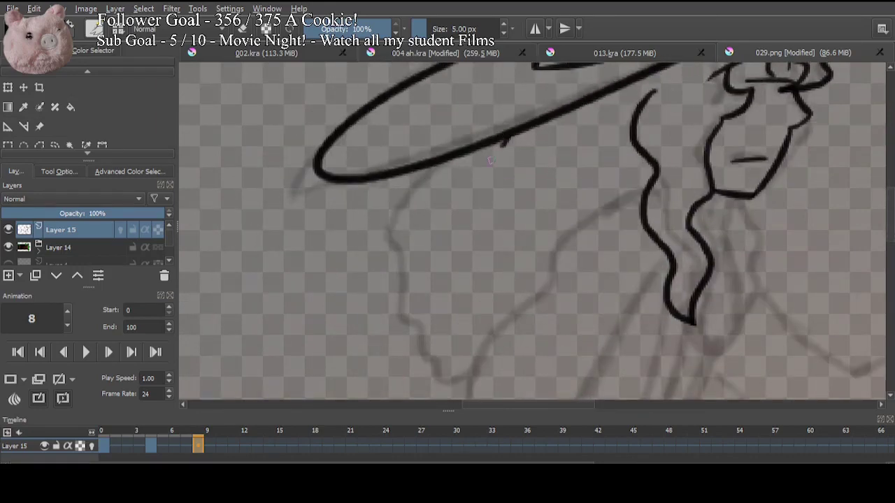
left_click_drag(507, 138, 395, 236)
key("ctrl+z")
mouse_move(508, 145)
left_mouse_down()
mouse_move(446, 377)
mouse_move(461, 389)
left_mouse_up()
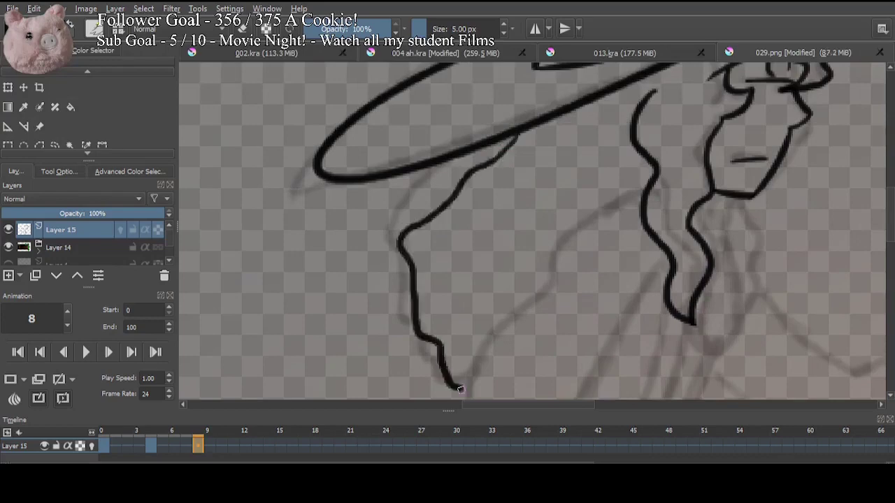
left_click_drag(596, 298, 533, 261)
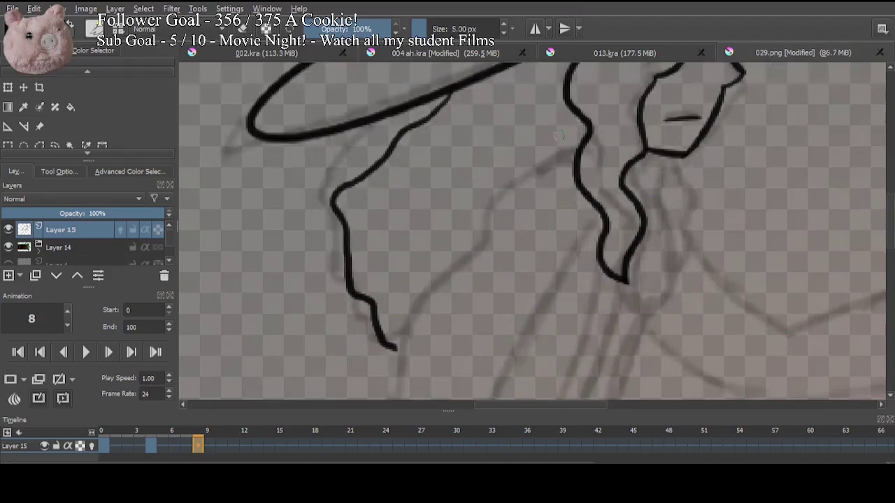
left_click_drag(574, 154, 503, 179)
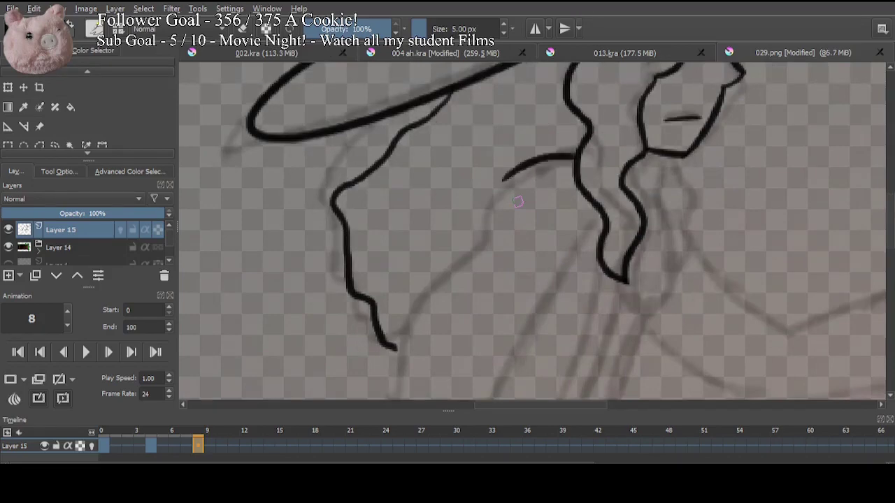
Step: Redraw the eye below the fringe with a horizontal line and a short curved stroke above it
left_click_drag(492, 302, 519, 196)
key("ctrl+minus")
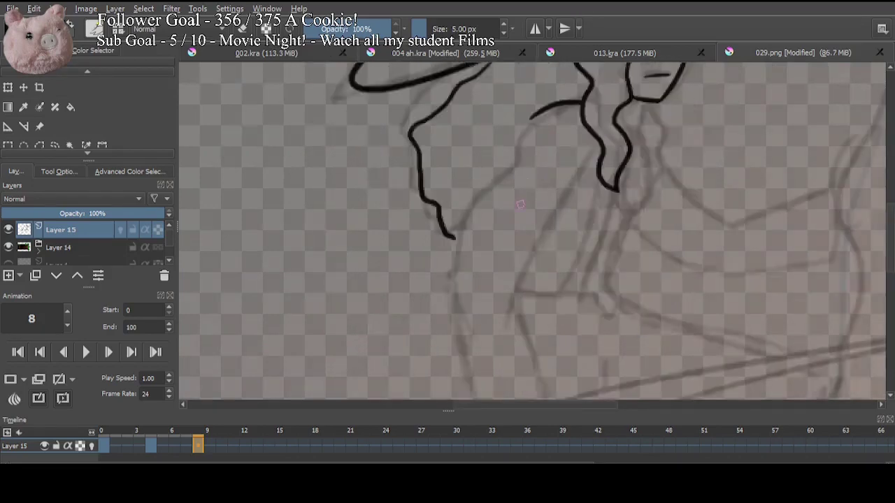
mouse_move(524, 265)
left_mouse_down()
mouse_move(452, 326)
mouse_move(454, 375)
left_mouse_up()
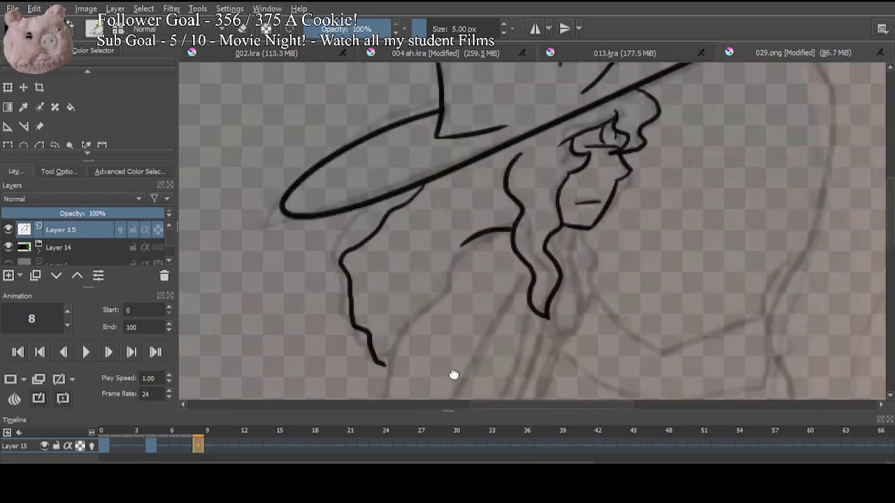
mouse_move(467, 303)
left_mouse_down()
mouse_move(483, 304)
mouse_move(437, 366)
mouse_move(400, 395)
left_mouse_up()
left_click_drag(568, 256, 523, 279)
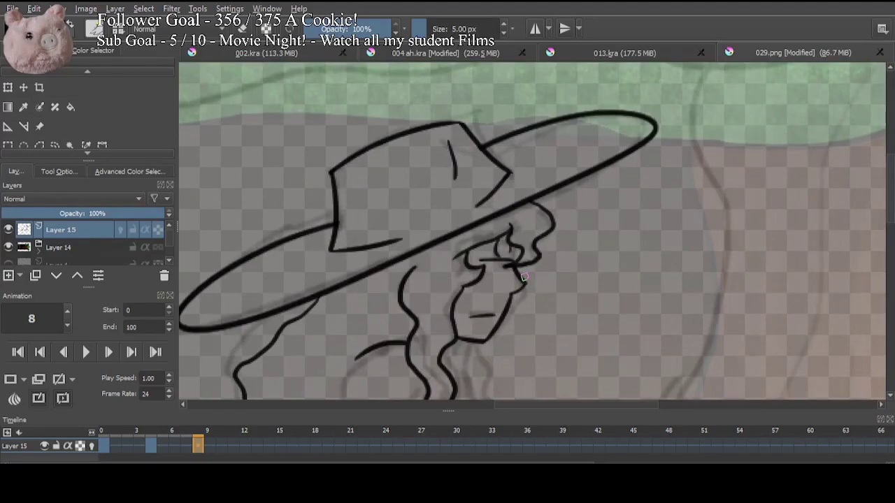
scroll(523, 278, "up", 3)
scroll(579, 254, "down", 2)
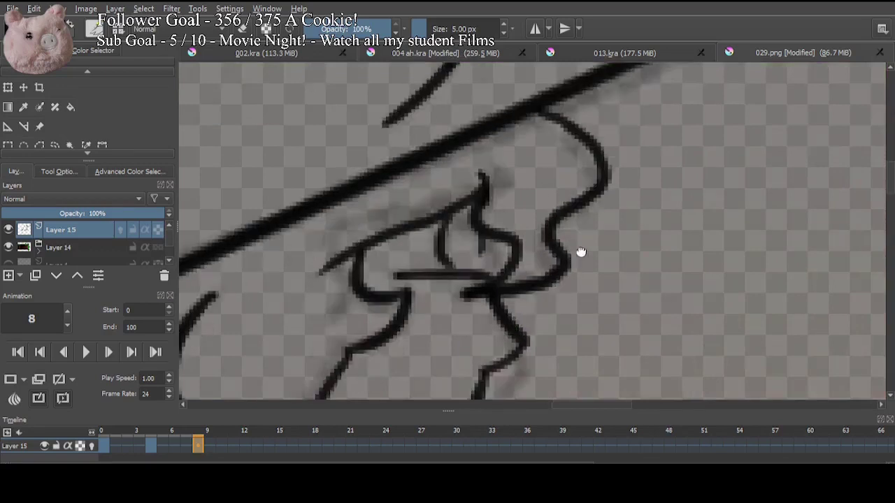
mouse_move(500, 236)
left_mouse_down()
mouse_move(419, 239)
mouse_move(481, 208)
mouse_move(467, 204)
mouse_move(467, 189)
mouse_move(513, 220)
mouse_move(510, 253)
mouse_move(512, 209)
left_mouse_up()
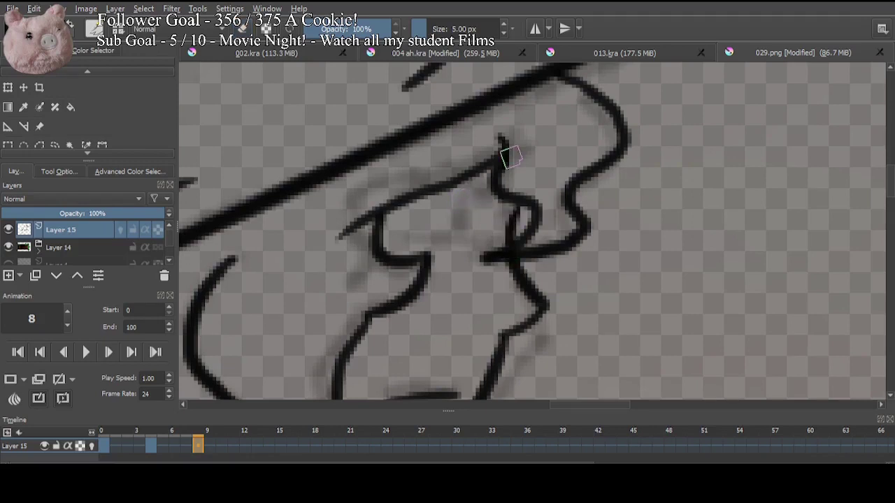
left_click_drag(418, 235, 502, 233)
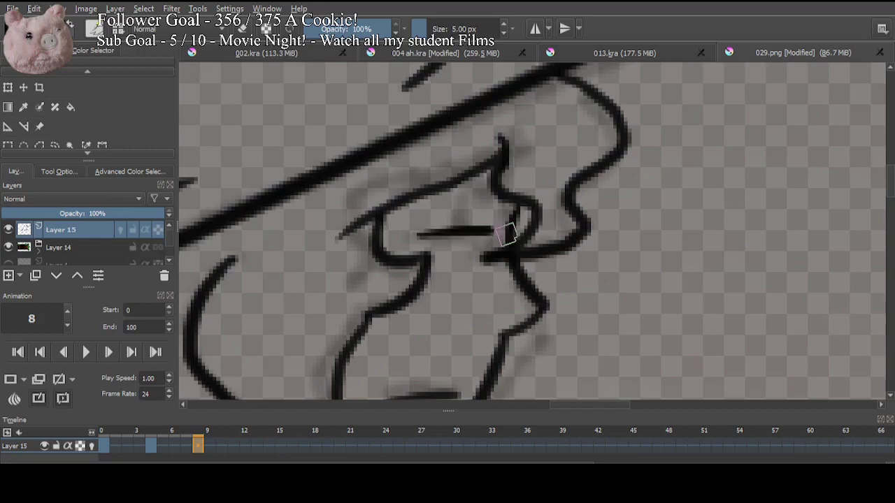
key("e")
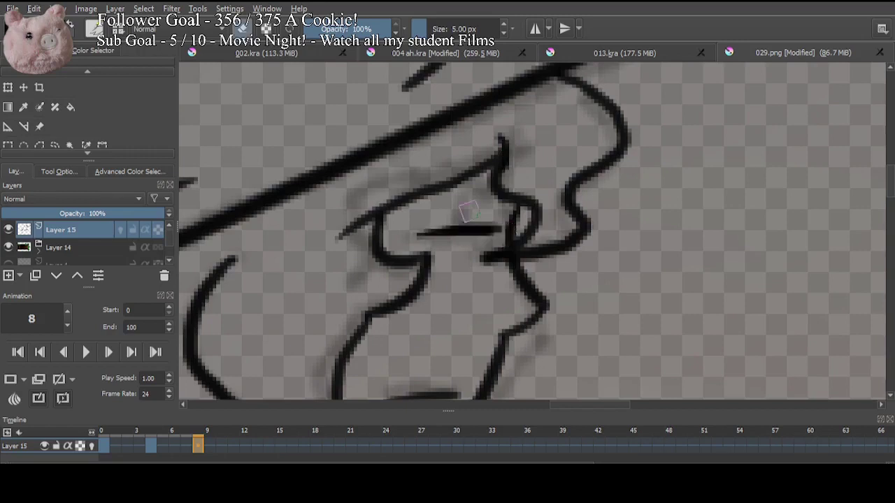
left_click_drag(456, 186, 478, 224)
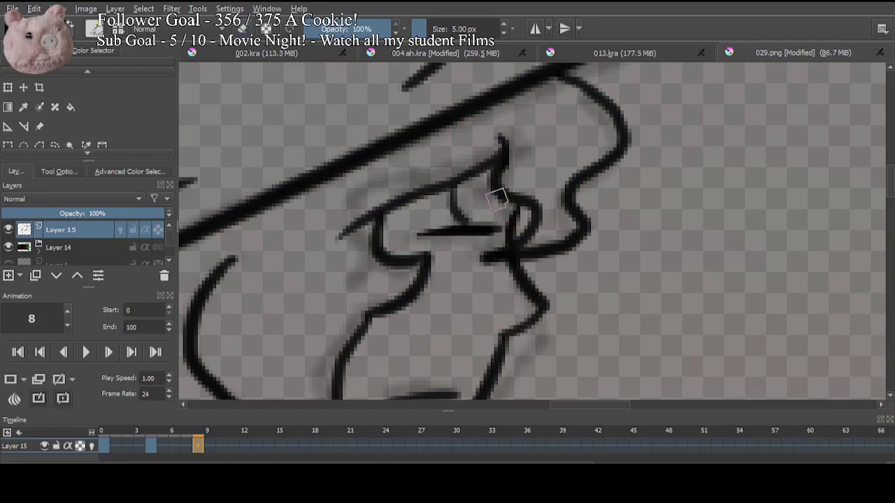
Step: Ink the outer edge of the near upper arm, from the shoulder curve down past the back hair's tip to the elbow
left_click_drag(478, 318, 529, 229)
left_click_drag(479, 343, 614, 198)
left_click_drag(501, 311, 602, 209)
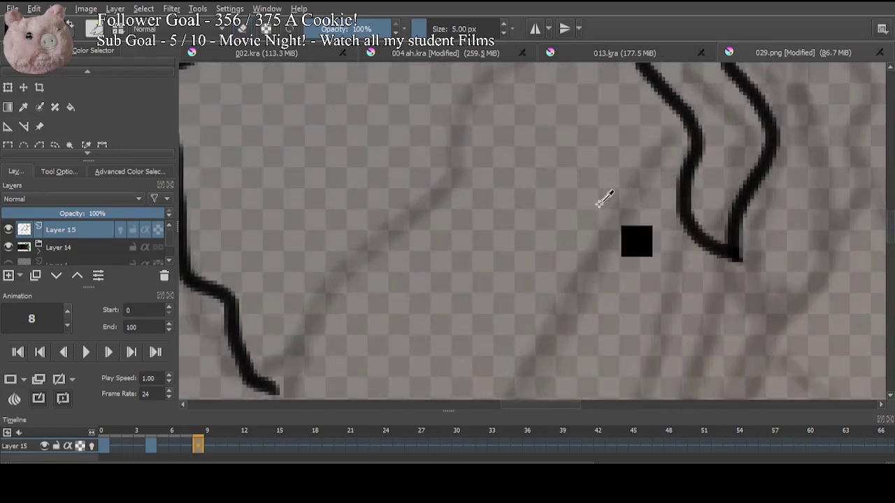
key("ctrl+minus")
key("ctrl+minus")
key("ctrl+minus")
mouse_move(532, 263)
left_mouse_down()
mouse_move(541, 211)
mouse_move(545, 225)
left_mouse_up()
left_click_drag(532, 128, 433, 311)
key("ctrl+z")
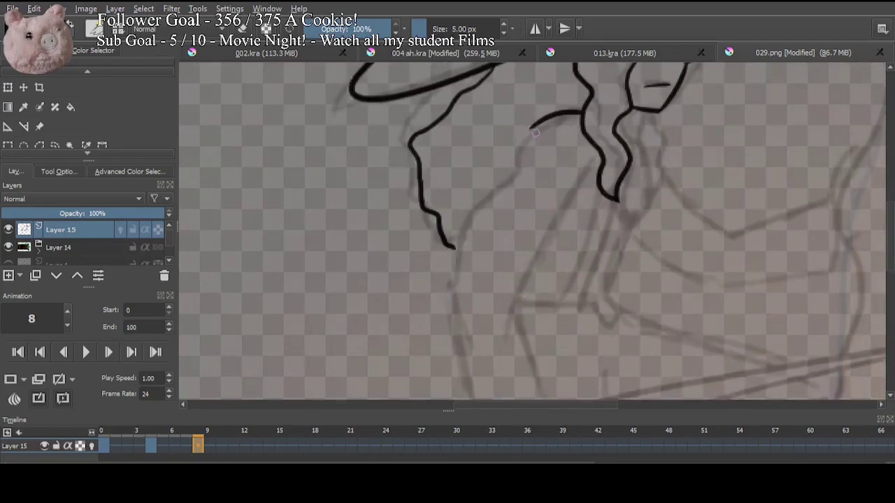
left_click_drag(536, 125, 458, 297)
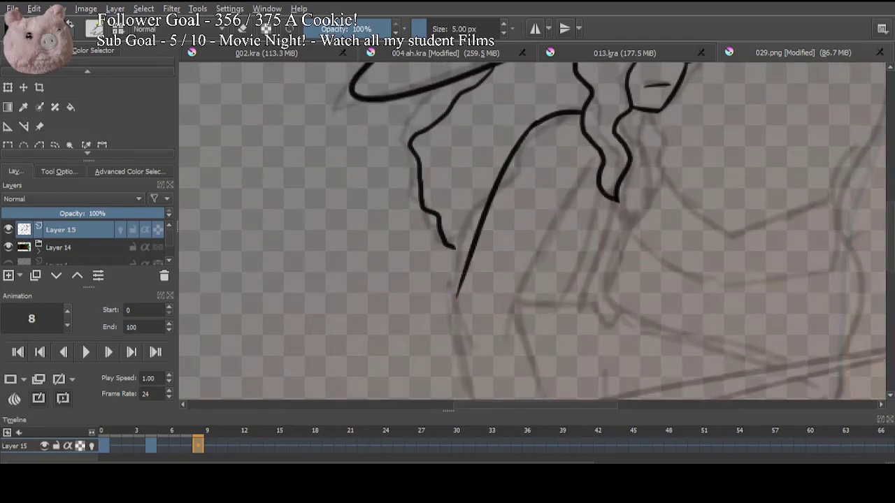
key("ctrl+z")
left_click_drag(534, 124, 448, 303)
Step: Ink the inner edge of the near upper arm from below the long lock down to the elbow bend
left_click_drag(528, 275, 478, 220)
left_click_drag(539, 119, 449, 290)
key("ctrl+z")
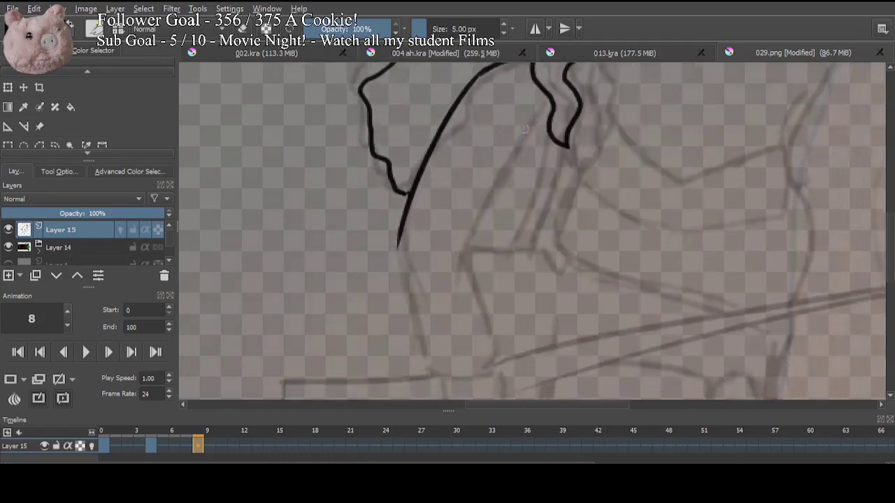
mouse_move(532, 118)
left_mouse_down()
mouse_move(455, 294)
mouse_move(453, 263)
mouse_move(457, 277)
mouse_move(486, 201)
left_mouse_up()
key("e")
key("e")
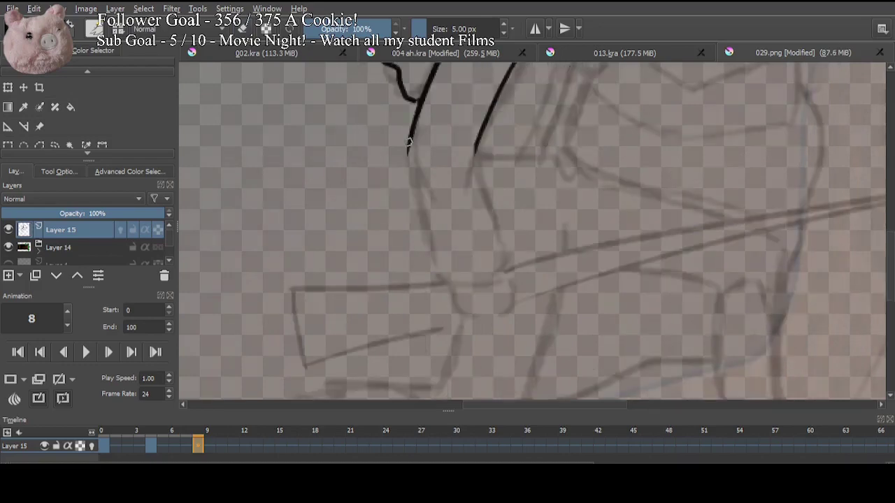
Step: Ink both edges of the near forearm from the elbow to the wrist, and close the sleeve end between them
left_click_drag(409, 143, 437, 280)
left_click_drag(475, 151, 505, 264)
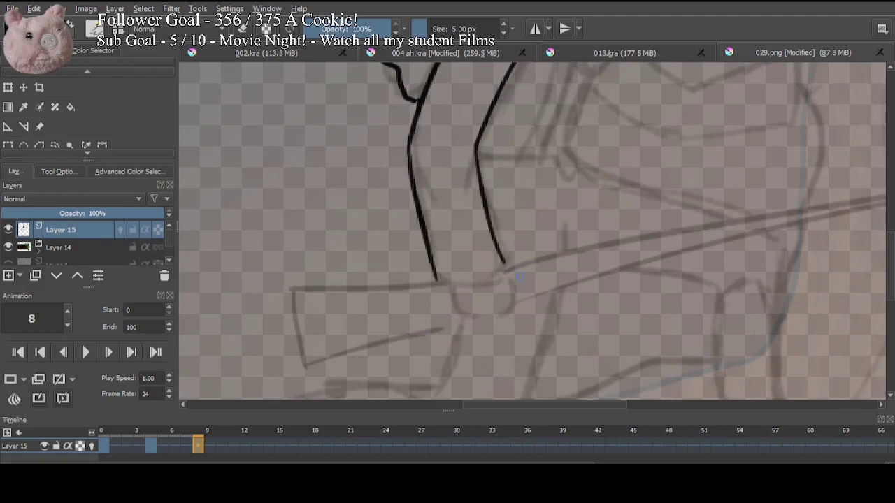
key("plus")
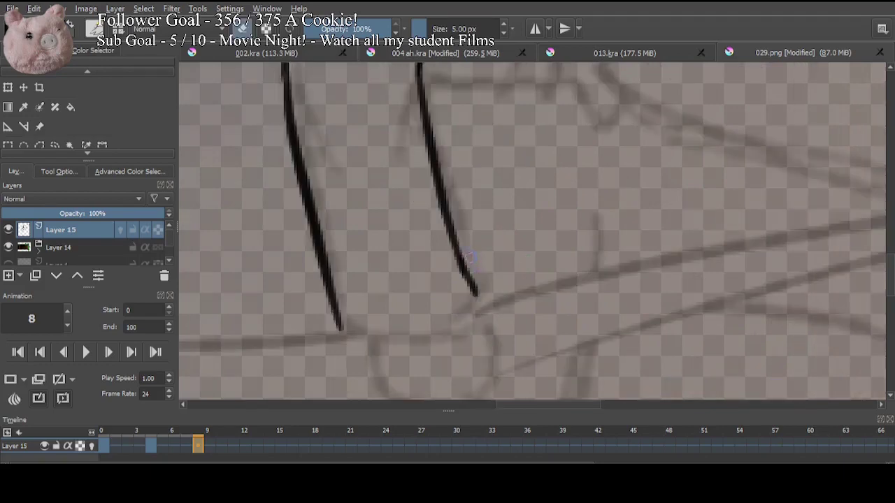
left_click_drag(534, 278, 597, 208)
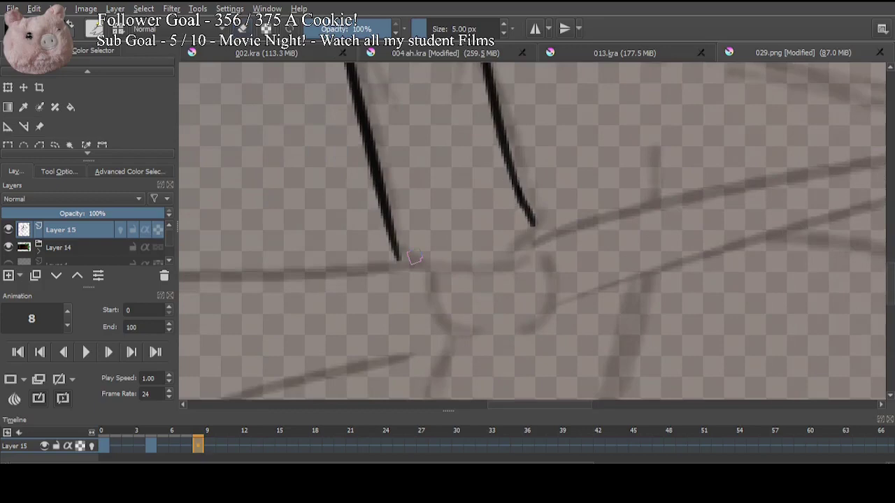
left_click_drag(398, 259, 534, 224)
Step: Ink the neckerchief beneath the chin as a small triangular fold with a rounded knot beside the long lock
left_click_drag(586, 162, 559, 320)
left_click_drag(554, 199, 543, 255)
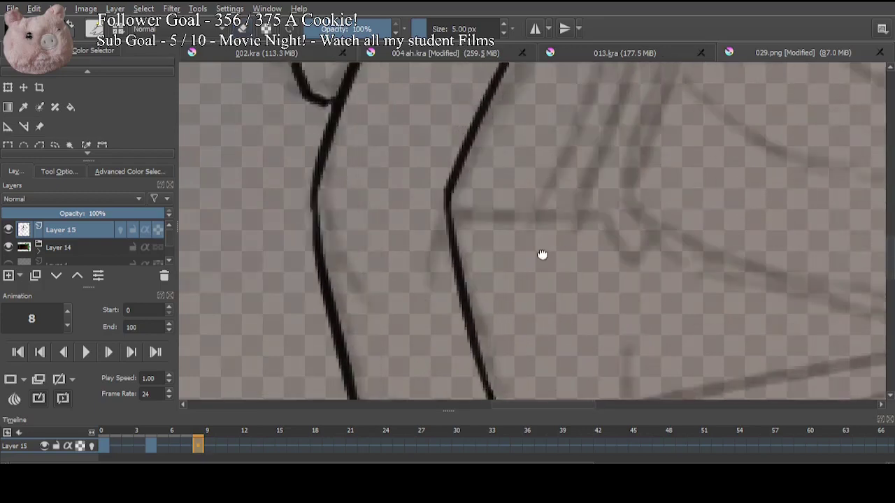
left_click_drag(633, 84, 475, 292)
left_click_drag(594, 238, 539, 312)
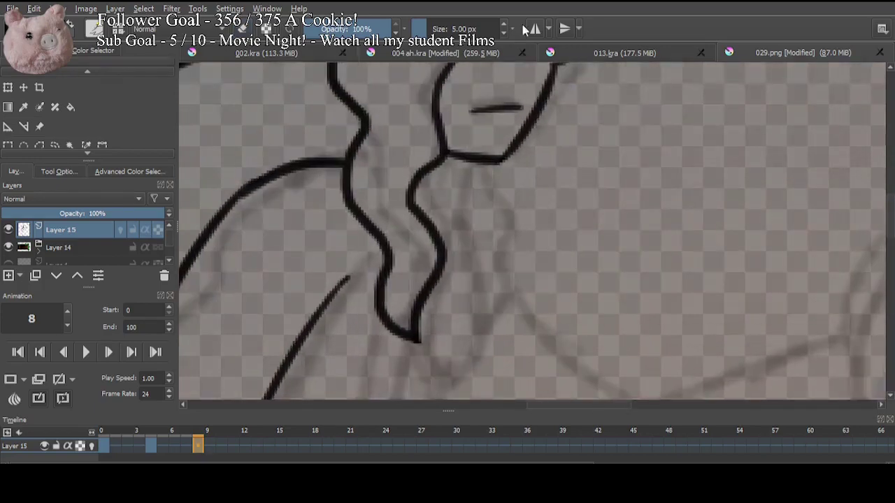
mouse_move(458, 156)
left_mouse_down()
mouse_move(439, 183)
mouse_move(443, 205)
mouse_move(430, 172)
mouse_move(437, 203)
mouse_move(480, 170)
mouse_move(474, 181)
mouse_move(486, 195)
mouse_move(439, 216)
left_mouse_up()
key("ctrl+z")
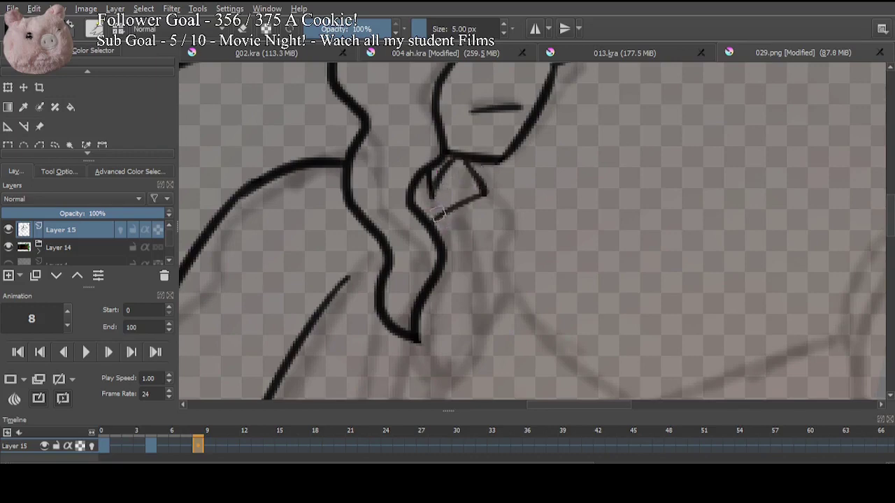
key("ctrl+z")
mouse_move(484, 193)
left_mouse_down()
mouse_move(418, 204)
mouse_move(435, 225)
mouse_move(447, 202)
mouse_move(439, 231)
left_mouse_up()
key("ctrl+z")
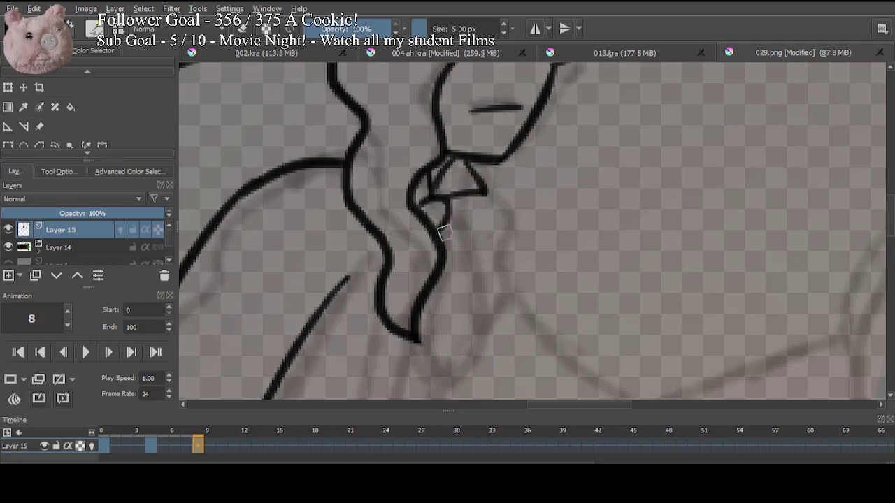
left_click_drag(418, 187, 428, 199)
Step: Ink the neckerchief's long pointed tail from the knot, and add a narrow second tail beneath the long lock's tip
mouse_move(529, 238)
left_mouse_down()
mouse_move(525, 344)
mouse_move(531, 260)
mouse_move(583, 135)
left_mouse_up()
mouse_move(489, 134)
left_mouse_down()
mouse_move(525, 190)
mouse_move(487, 344)
left_mouse_up()
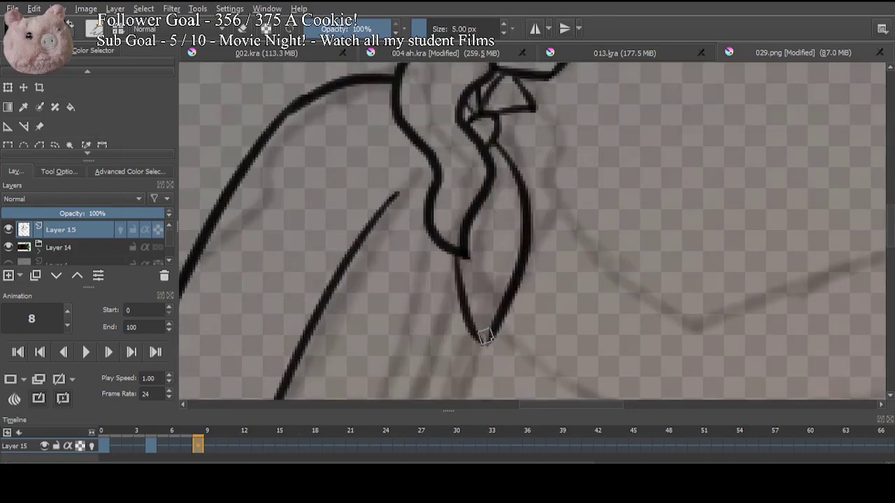
left_click_drag(457, 258, 488, 344)
left_click_drag(556, 330, 596, 290)
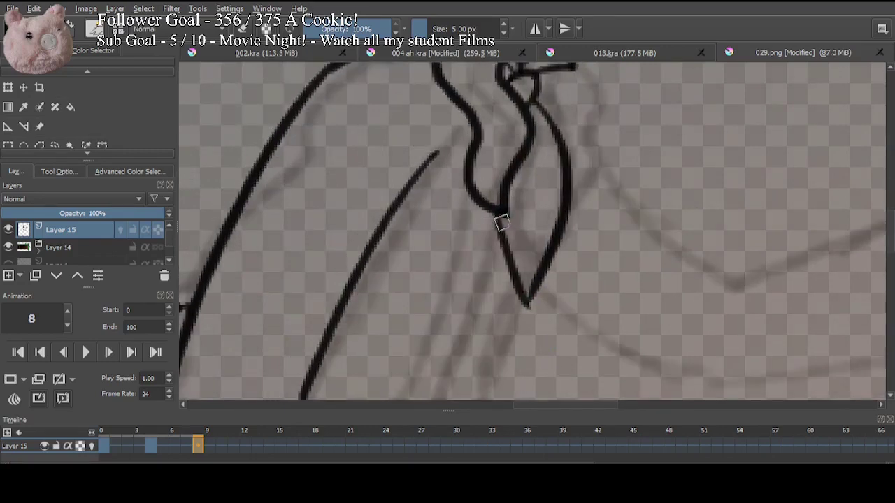
left_click_drag(488, 217, 517, 313)
key("ctrl+z")
left_click_drag(488, 211, 523, 305)
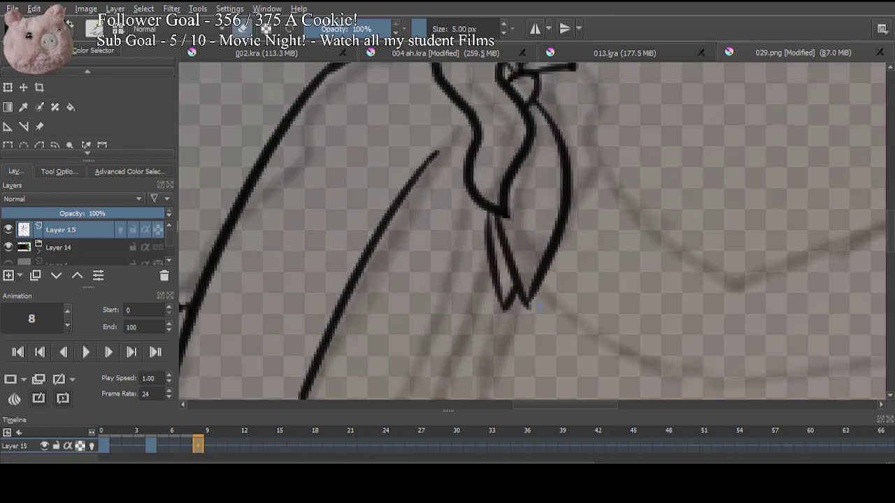
Step: Ink the wavy hair lock on the far side of the neck, from the chin down to the neckerchief's tail
left_click_drag(541, 307, 474, 429)
mouse_move(520, 152)
left_mouse_down()
mouse_move(530, 209)
mouse_move(521, 281)
mouse_move(499, 338)
left_mouse_up()
mouse_move(599, 200)
left_mouse_down()
mouse_move(581, 326)
mouse_move(599, 297)
mouse_move(635, 298)
mouse_move(700, 196)
mouse_move(728, 188)
left_mouse_up()
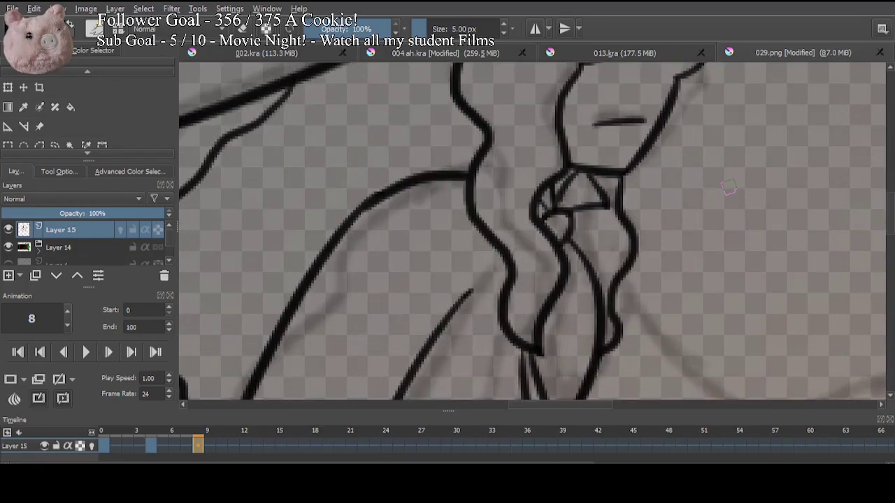
Step: Ink the far arm's upper edge as a V from the hair lock to the wrist, and erase the overshoot at the elbow
key("ctrl+minus")
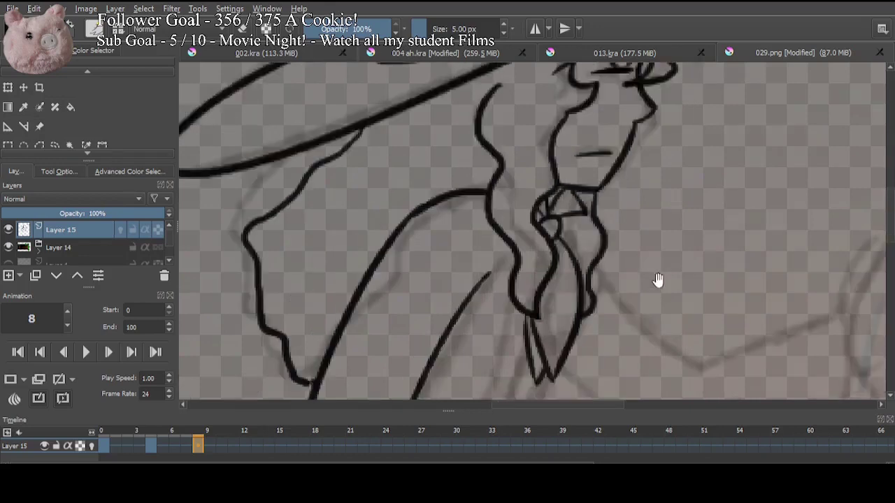
left_click_drag(659, 280, 458, 209)
mouse_move(388, 200)
left_mouse_down()
mouse_move(507, 318)
mouse_move(622, 248)
left_mouse_up()
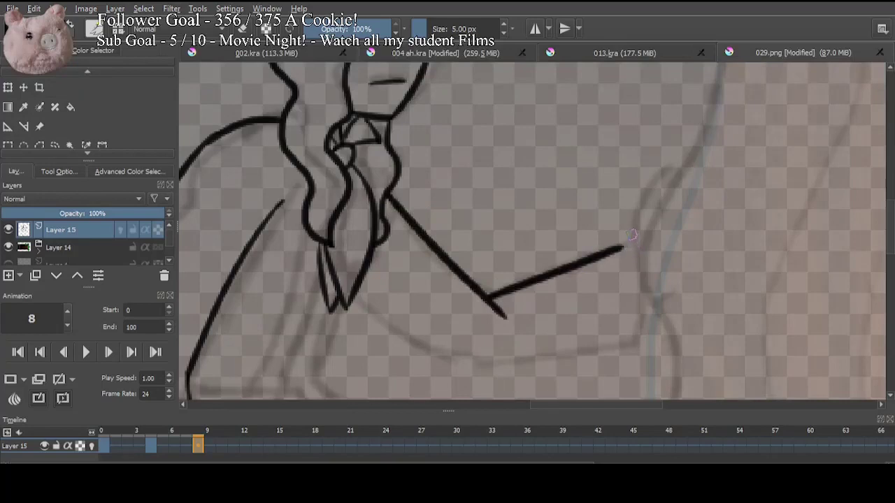
left_click_drag(610, 252, 632, 237)
key("e")
left_click_drag(504, 318, 489, 302)
key("e")
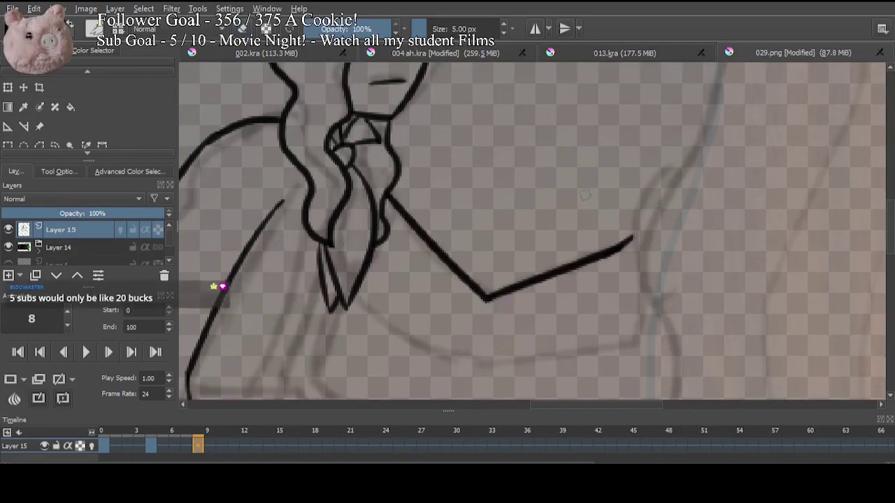
Step: Ink the curved strokes at the far arm's wrist, flaring upward from the sleeve end and closing its lower part
left_click_drag(669, 189, 633, 251)
key("ctrl+z")
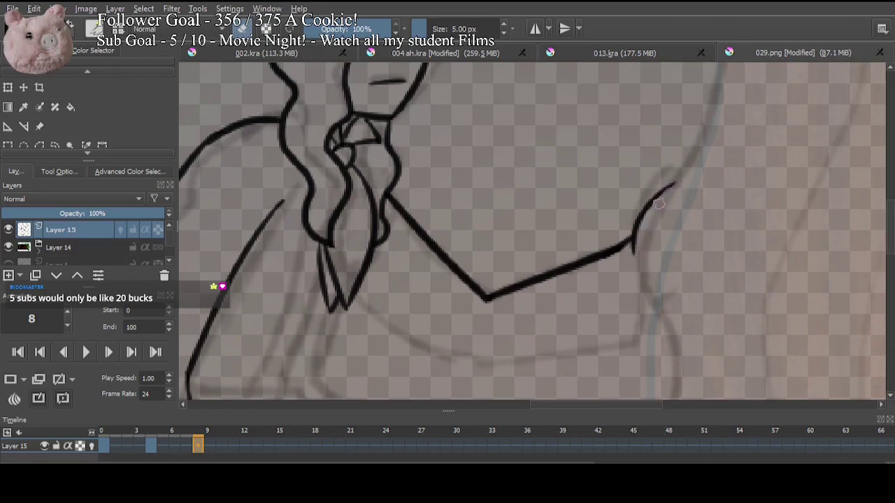
mouse_move(633, 244)
left_mouse_down()
mouse_move(640, 263)
mouse_move(634, 340)
left_mouse_up()
key("ctrl+z")
left_click_drag(643, 287, 629, 349)
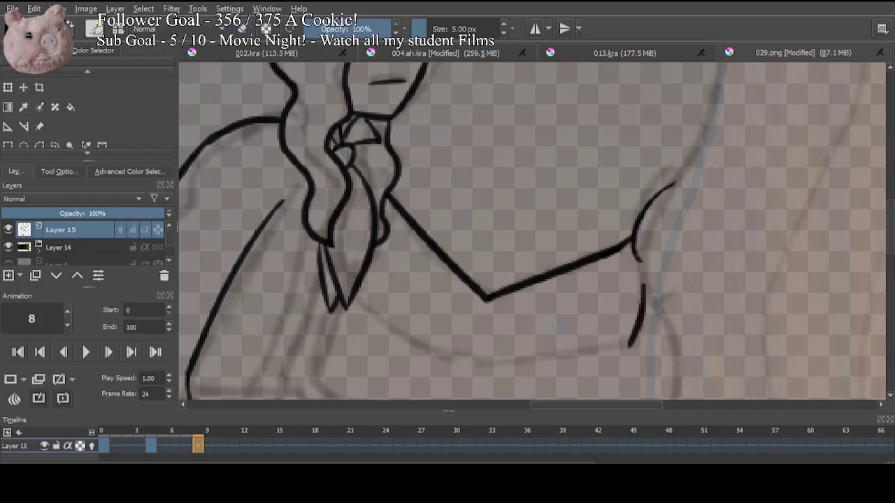
Step: Ink the far arm's lower edge from the neckerchief's tail through the elbow to the sleeve end
left_click_drag(549, 343, 571, 256)
mouse_move(385, 193)
left_mouse_down()
mouse_move(486, 282)
mouse_move(664, 253)
left_mouse_up()
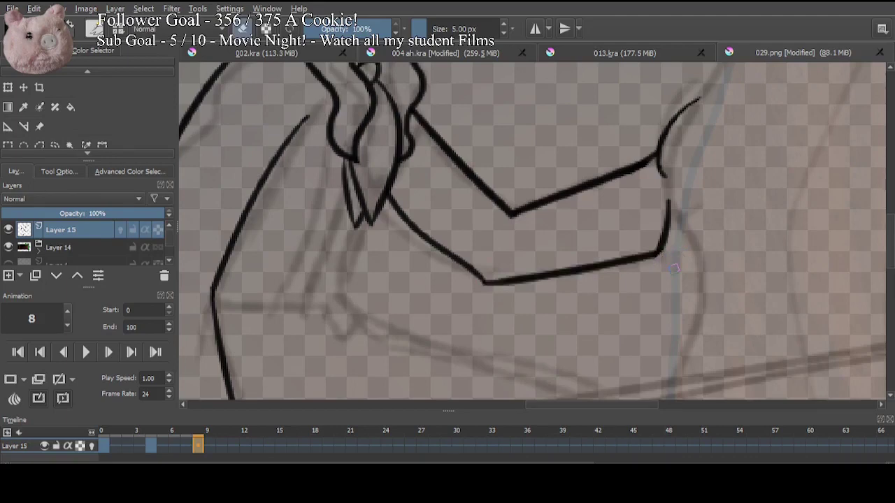
left_click_drag(671, 199, 670, 212)
key("e")
Step: Ink two parallel strap lines from the hair lock's tip diagonally down toward the waist
left_click_drag(454, 329, 646, 278)
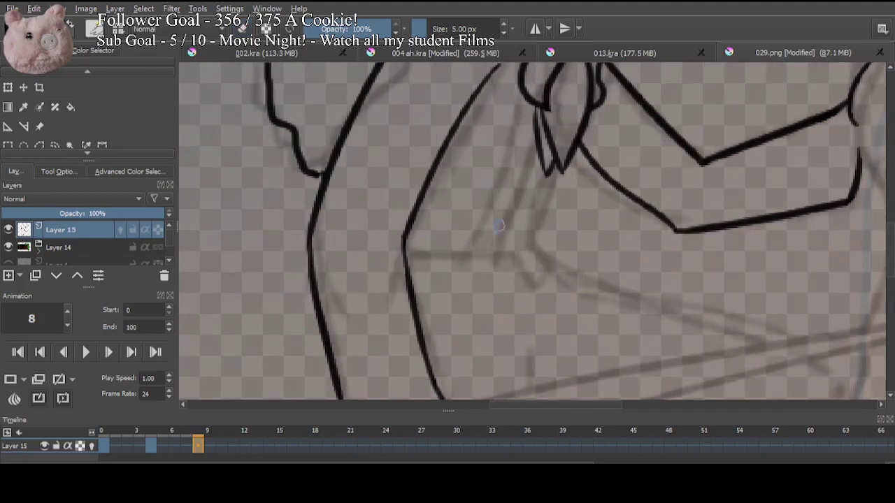
mouse_move(504, 226)
left_mouse_down()
mouse_move(510, 300)
mouse_move(529, 301)
mouse_move(535, 244)
left_mouse_up()
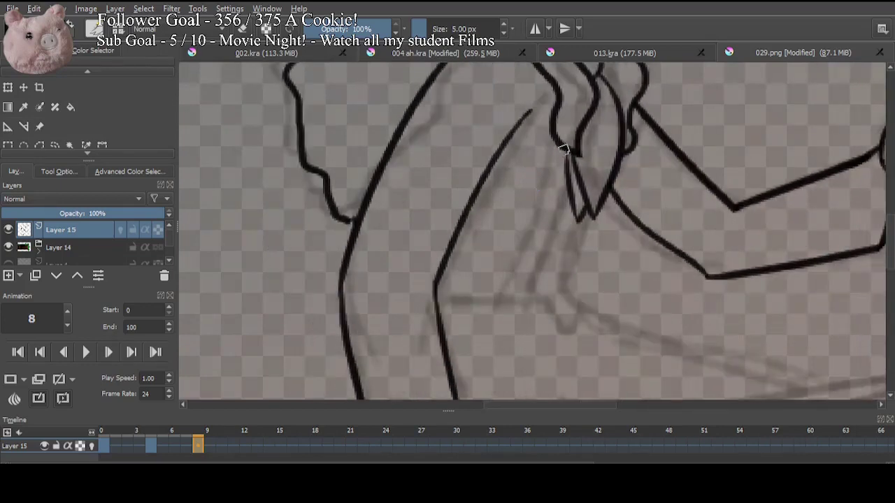
left_click_drag(567, 151, 510, 308)
key("ctrl+z")
left_click_drag(562, 151, 521, 288)
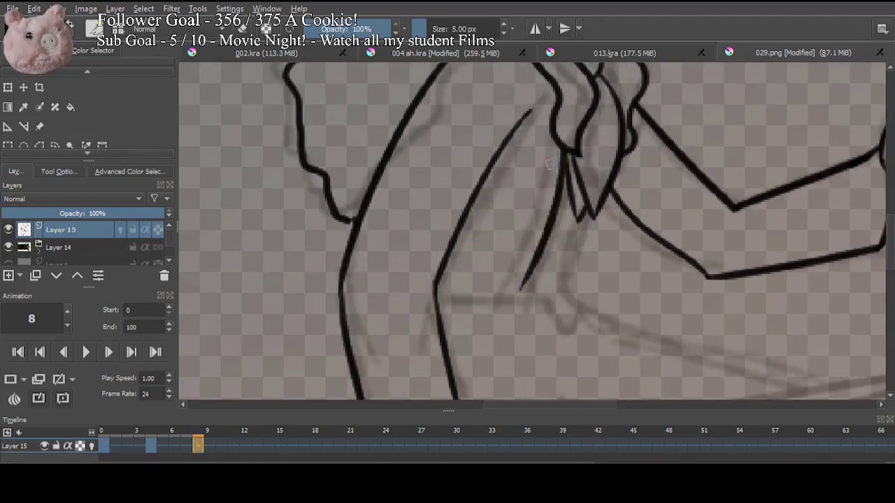
left_click_drag(553, 142, 484, 286)
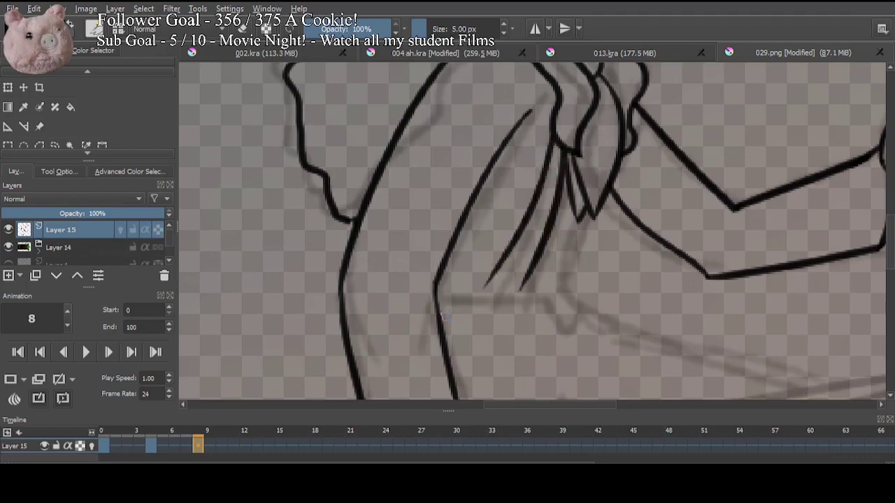
key("ctrl+z")
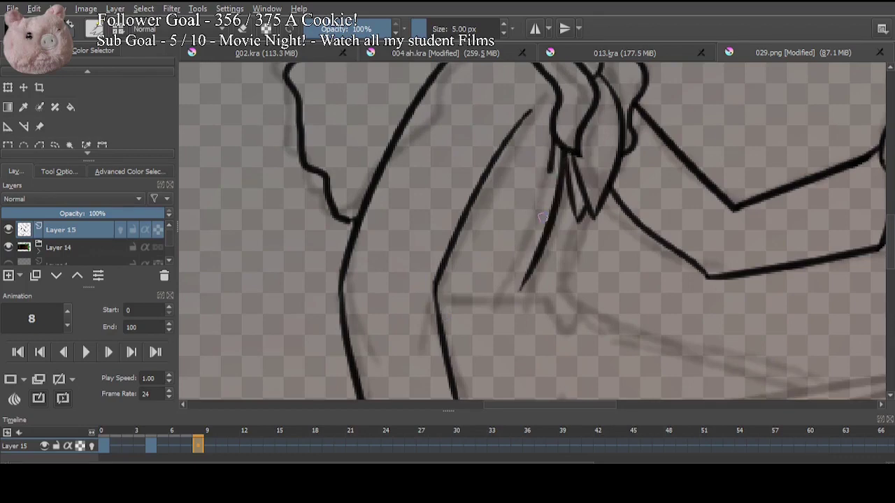
mouse_move(564, 150)
left_mouse_down()
mouse_move(496, 302)
mouse_move(518, 295)
left_mouse_up()
key("e")
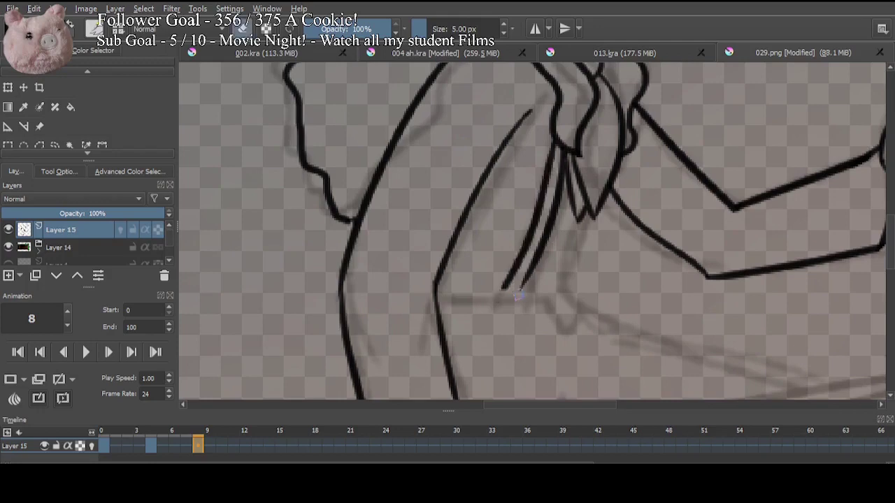
key("e")
Step: Ink the small buckle at the strap's lower end, the torso's front edge below the neckerchief, and the curved waistline to the near arm
mouse_move(503, 288)
left_mouse_down()
mouse_move(522, 285)
mouse_move(490, 299)
mouse_move(528, 292)
mouse_move(530, 303)
left_mouse_up()
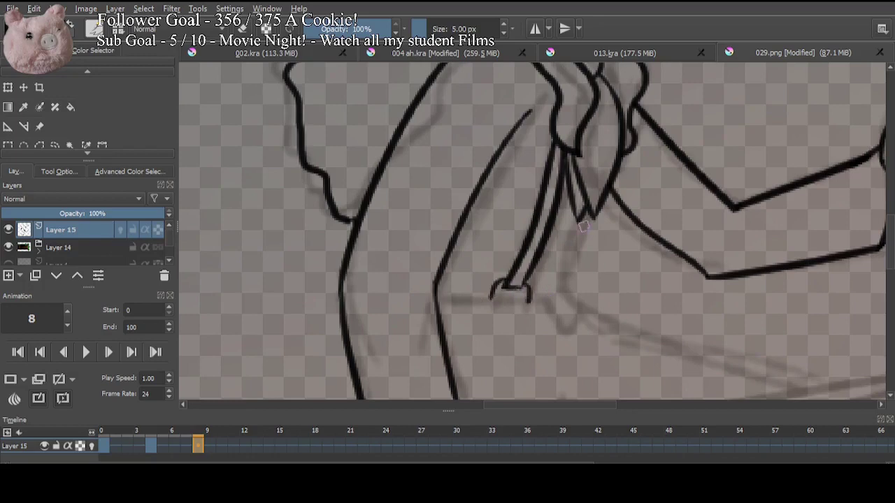
left_click_drag(584, 225, 553, 295)
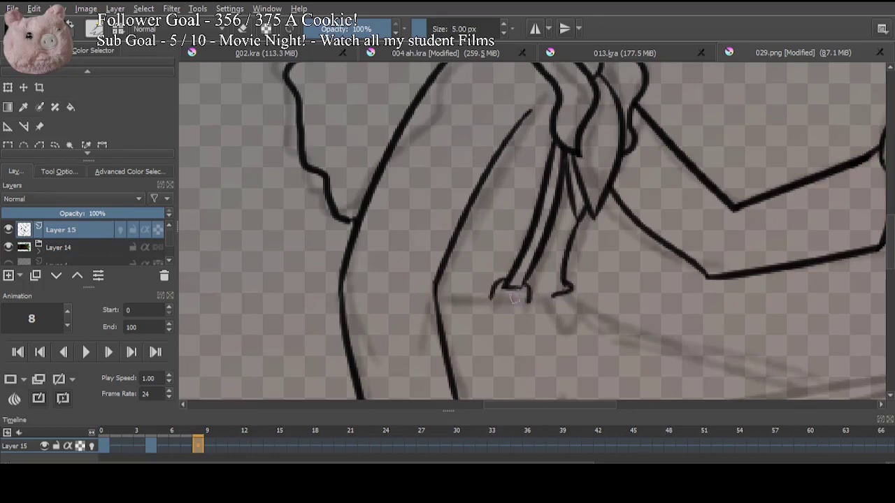
left_click_drag(439, 293, 555, 297)
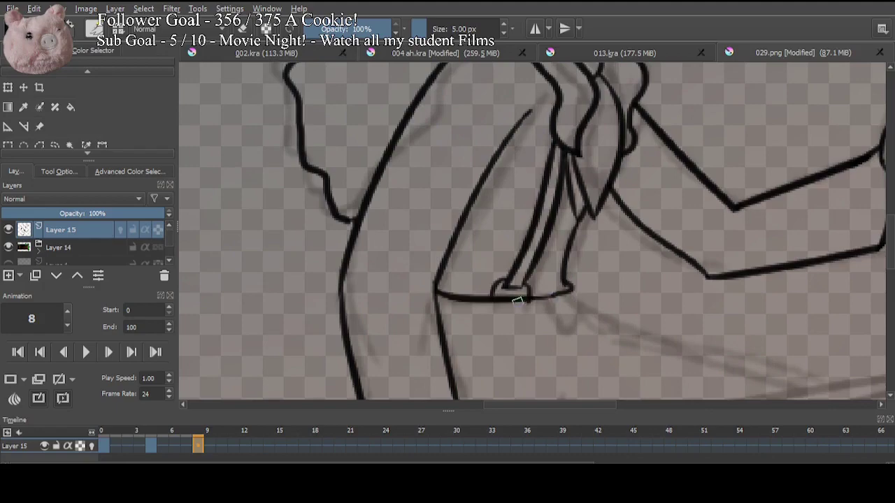
Step: Ink the near hand as a rounded fist below the sleeve opening
left_click_drag(627, 207, 562, 393)
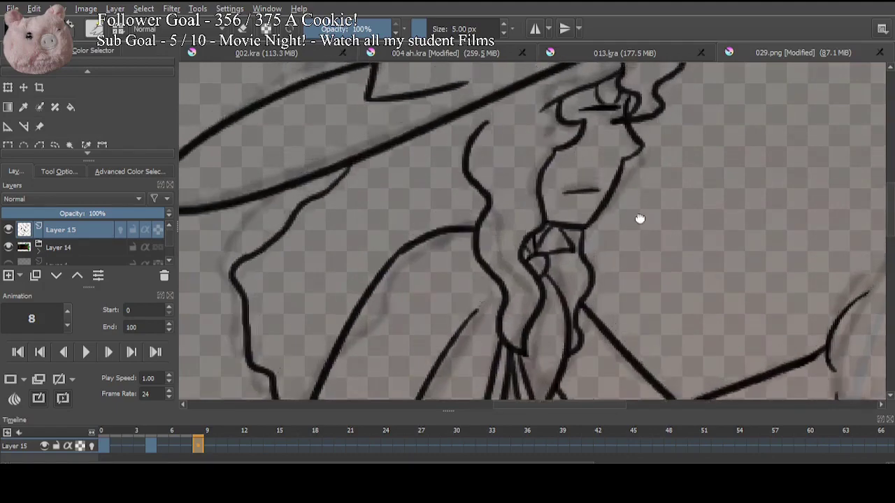
left_click_drag(627, 104, 616, 127)
mouse_move(606, 395)
left_mouse_down()
mouse_move(575, 174)
mouse_move(547, 84)
left_mouse_up()
left_click_drag(524, 252, 550, 190)
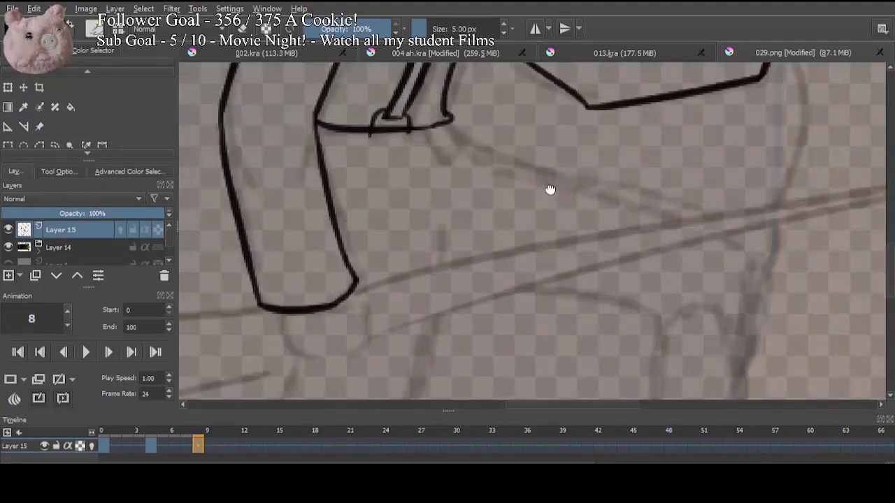
left_click_drag(499, 273, 565, 242)
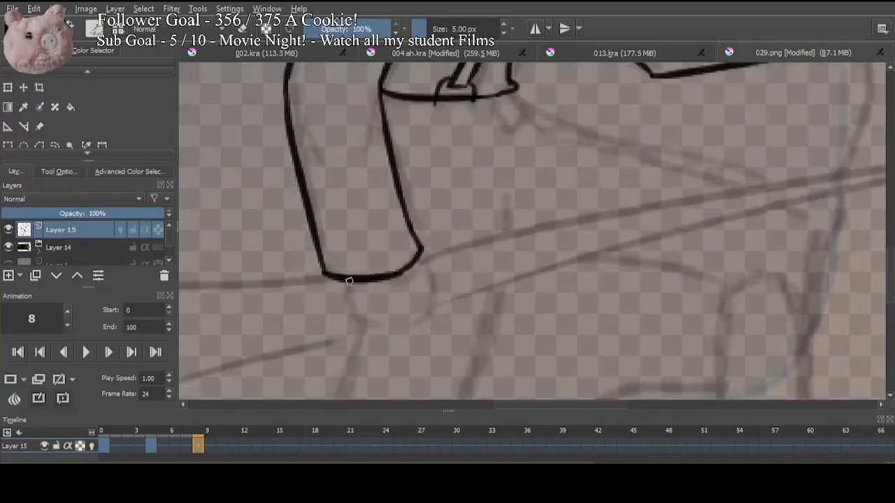
left_click_drag(349, 283, 415, 326)
key("ctrl+z")
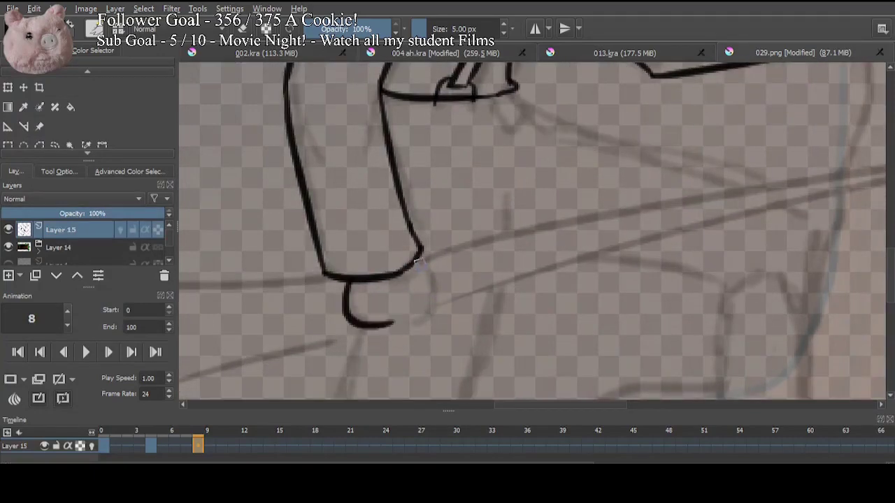
left_click_drag(382, 325, 396, 321)
left_click_drag(416, 260, 408, 318)
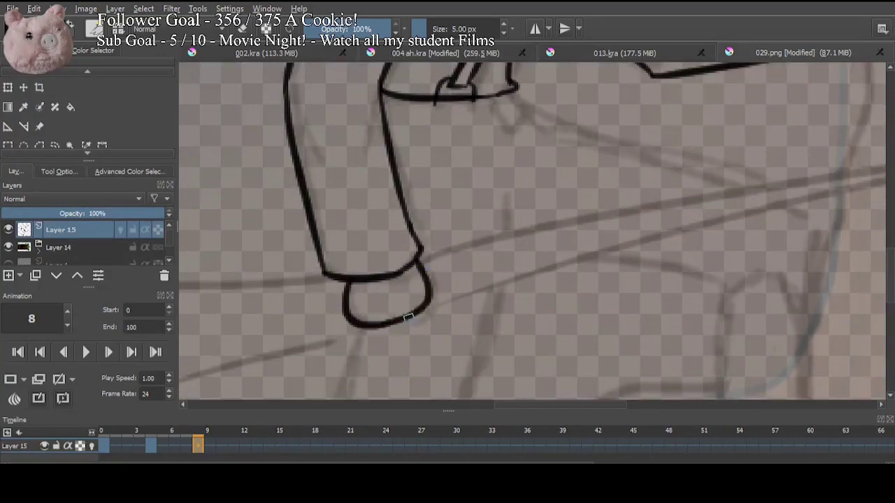
Step: Draw the rifle's long barrel as two parallel straight lines from the near hand, plus a straight top edge for the stock behind it
left_click(609, 258, "ctrl")
scroll(610, 258, "down", 3)
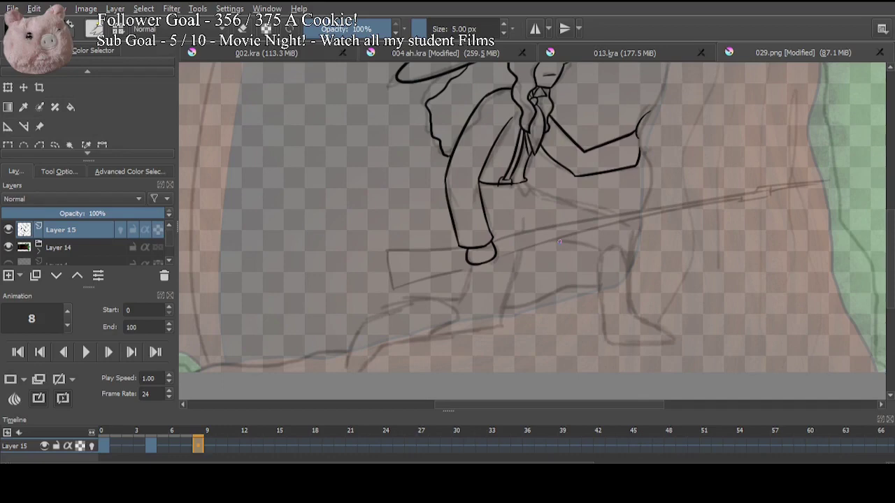
scroll(55, 105, "up", 1)
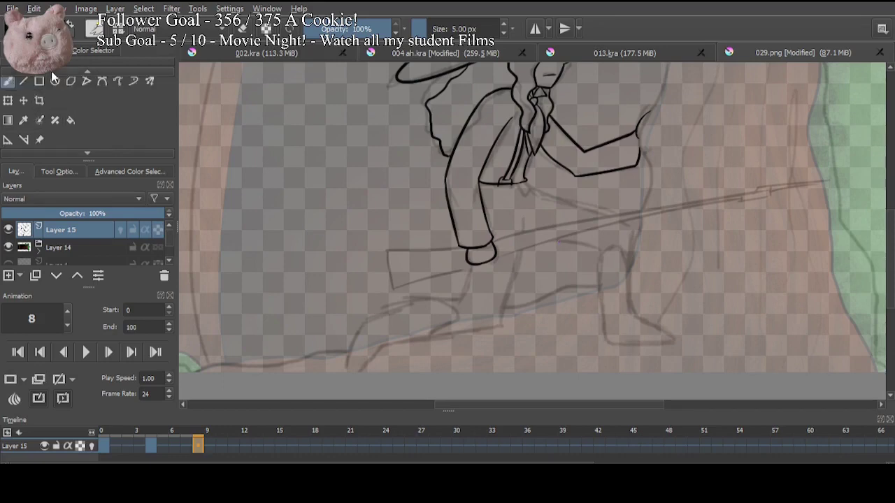
left_click(23, 81)
left_click_drag(546, 247, 431, 272)
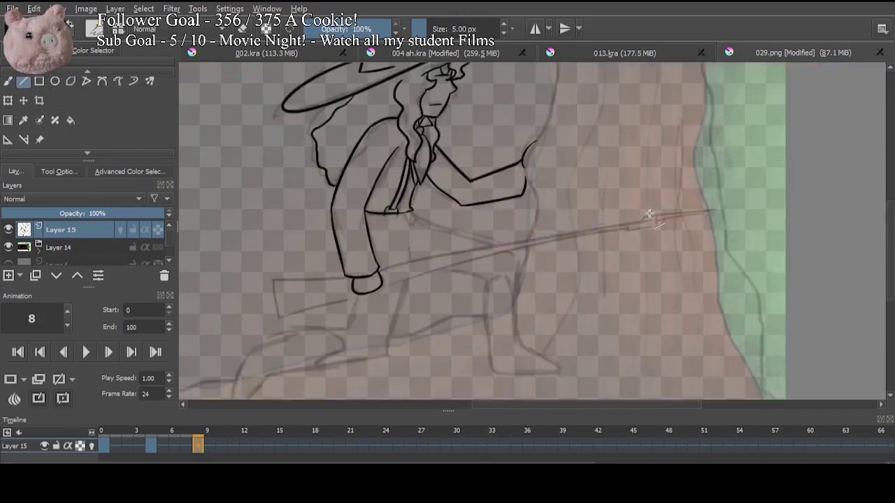
mouse_move(653, 211)
left_mouse_down()
mouse_move(379, 271)
mouse_move(657, 218)
left_mouse_up()
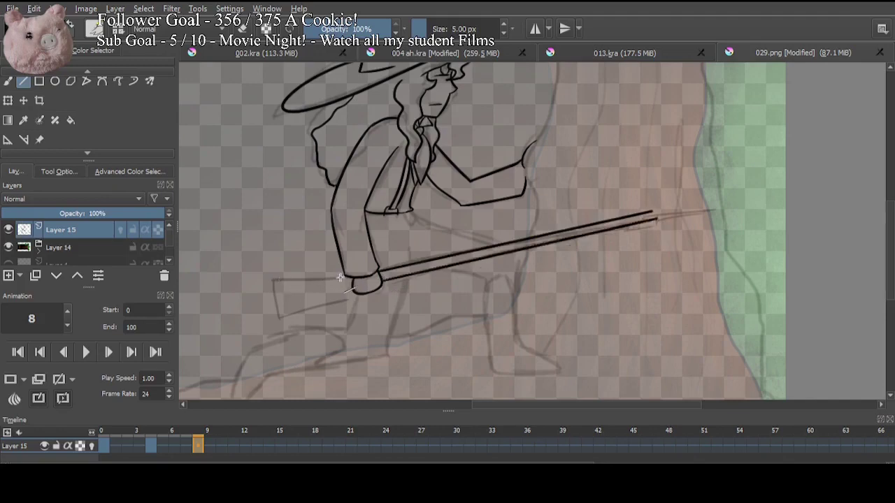
left_click_drag(342, 277, 264, 276)
Step: Close the barrel's far end with the brush and ink the bayonet's socket and curved, pointed blade
key("b")
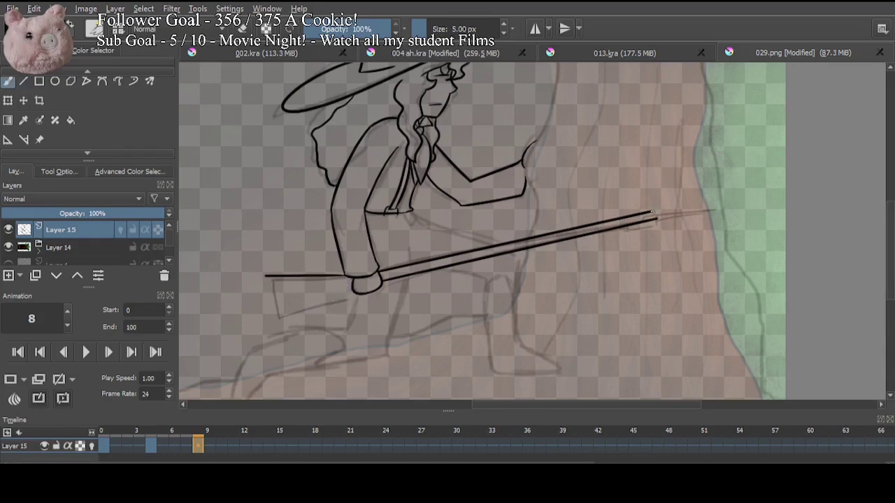
left_click_drag(652, 211, 656, 220)
key("ctrl+z")
left_click_drag(656, 219, 653, 213)
left_click_drag(629, 216, 626, 225)
key("ctrl+z")
mouse_move(629, 216)
left_mouse_down()
mouse_move(675, 195)
mouse_move(748, 191)
left_mouse_up()
left_click_drag(657, 216, 762, 188)
key("ctrl+z")
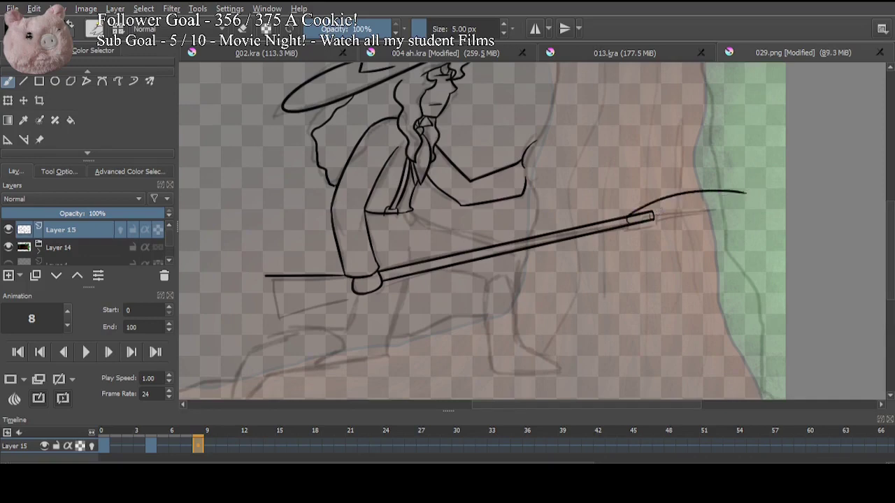
left_click_drag(656, 214, 744, 193)
Step: Lasso the bayonet blade, rotate it slightly clockwise to line up with the barrel, and clear the selection
scroll(59, 139, "down", 2)
left_click(55, 131)
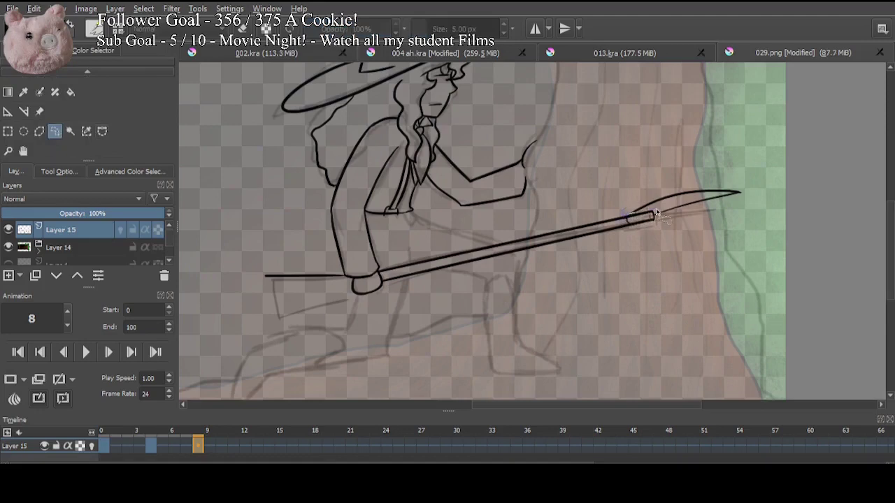
mouse_move(666, 223)
left_mouse_down()
mouse_move(741, 168)
mouse_move(629, 206)
mouse_move(661, 222)
left_mouse_up()
scroll(19, 100, "up", 2)
left_click(8, 85)
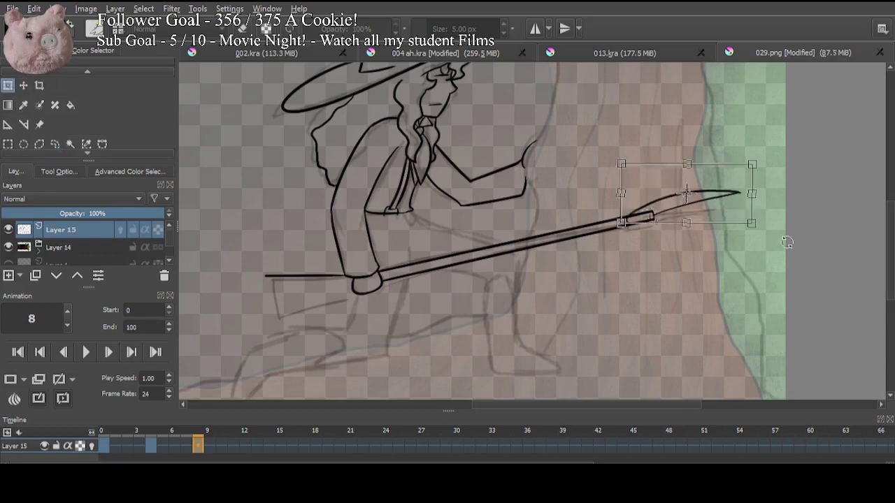
left_click_drag(785, 240, 782, 260)
left_click_drag(695, 212, 693, 218)
left_click_drag(777, 223, 776, 220)
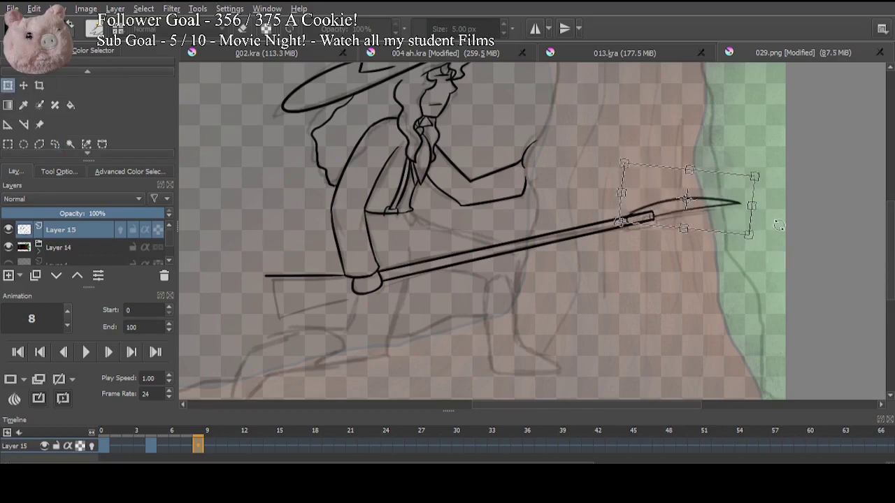
left_click_drag(616, 220, 621, 223)
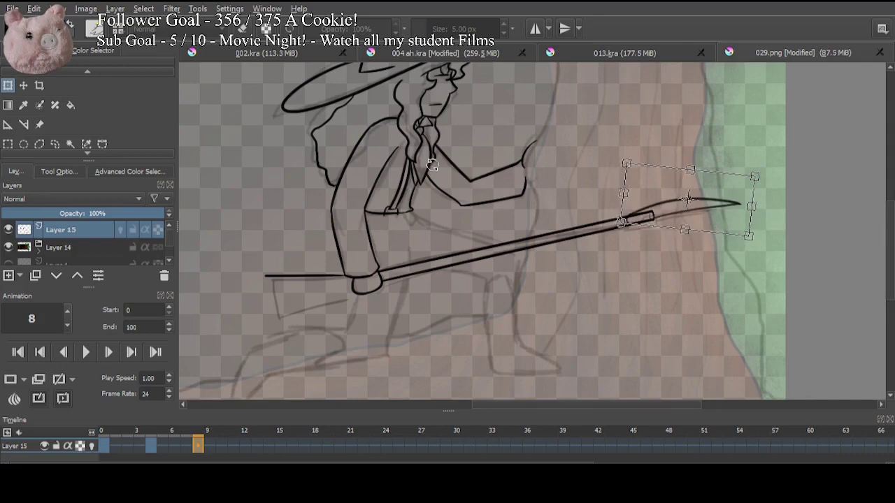
left_click(54, 144)
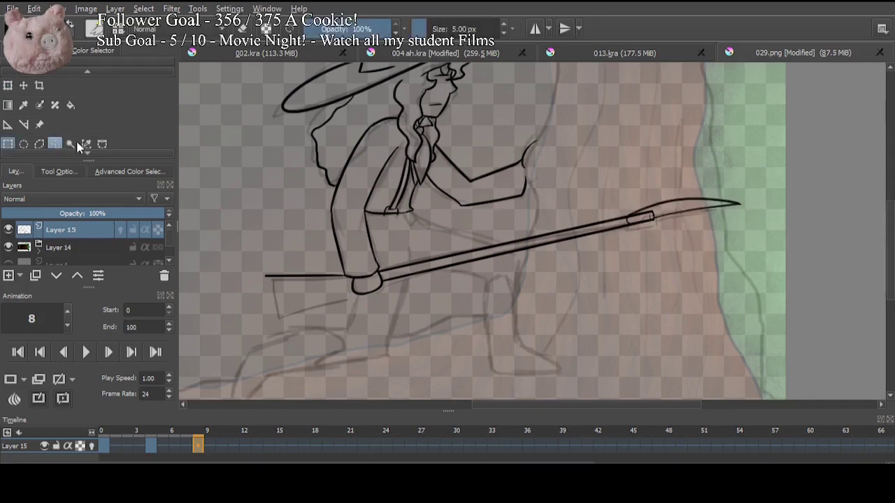
Step: Ink the stock's curved underside from the near hand and close its butt end with a bowed line
key("b")
left_click_drag(429, 290, 574, 220)
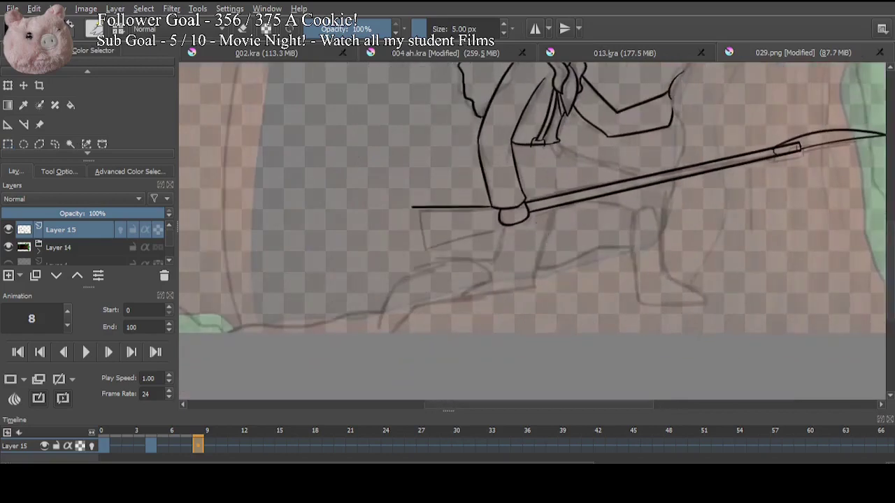
scroll(537, 231, "up", 2)
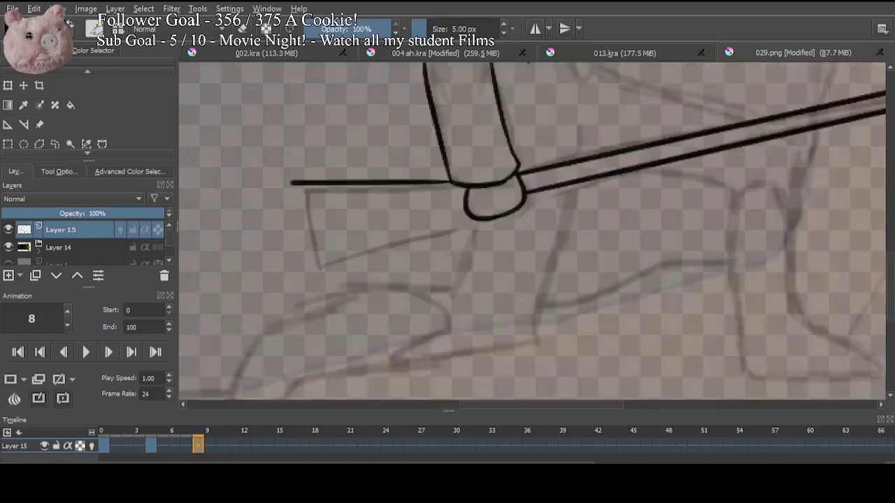
mouse_move(466, 211)
left_mouse_down()
mouse_move(445, 245)
mouse_move(331, 248)
mouse_move(302, 275)
left_mouse_up()
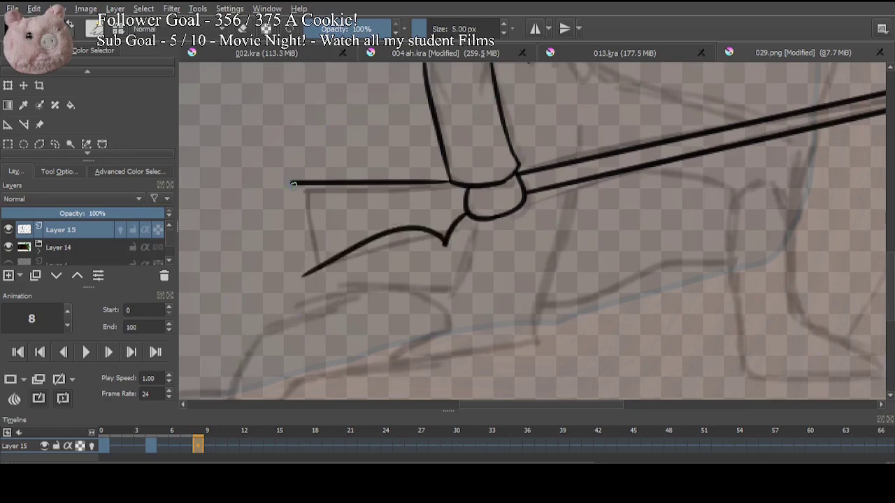
left_click_drag(293, 185, 310, 283)
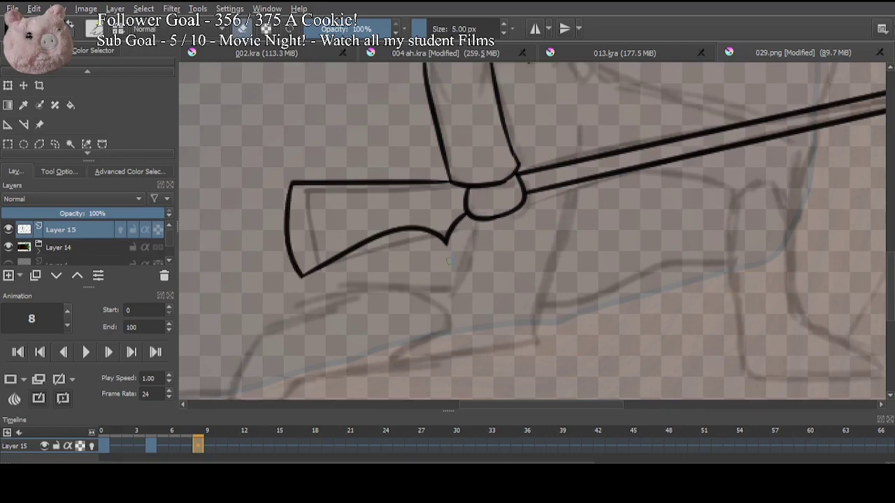
Step: Ink the front thigh's upper edge from the waistline's front corner down to the rifle barrel
mouse_move(448, 260)
left_mouse_down()
mouse_move(485, 238)
mouse_move(448, 354)
mouse_move(438, 223)
mouse_move(553, 220)
mouse_move(406, 204)
left_mouse_up()
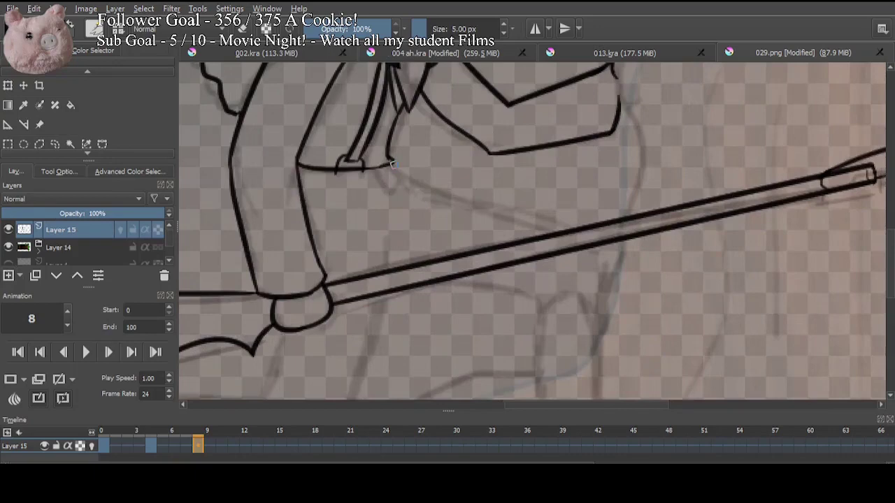
left_click_drag(391, 165, 580, 227)
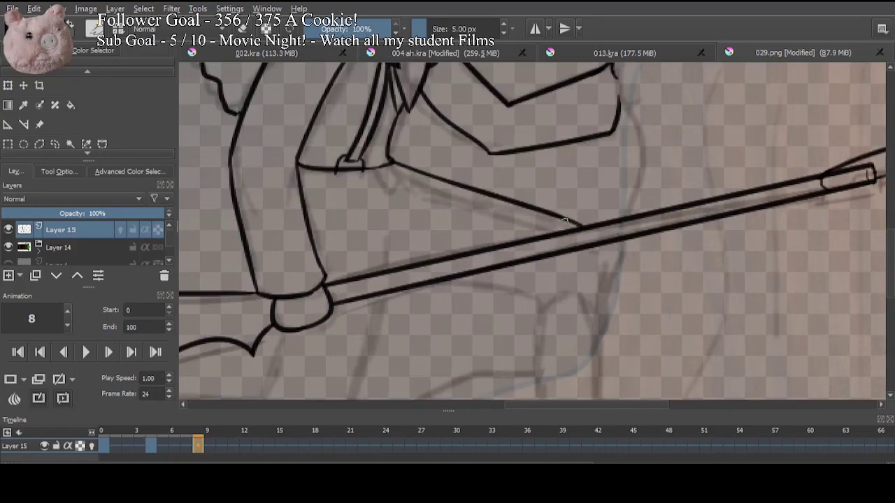
Step: Ink the front leg's forward edge from beneath the rifle barrel down toward the ankle, redoing the stroke until it runs nearly vertical
left_click_drag(610, 285, 608, 187)
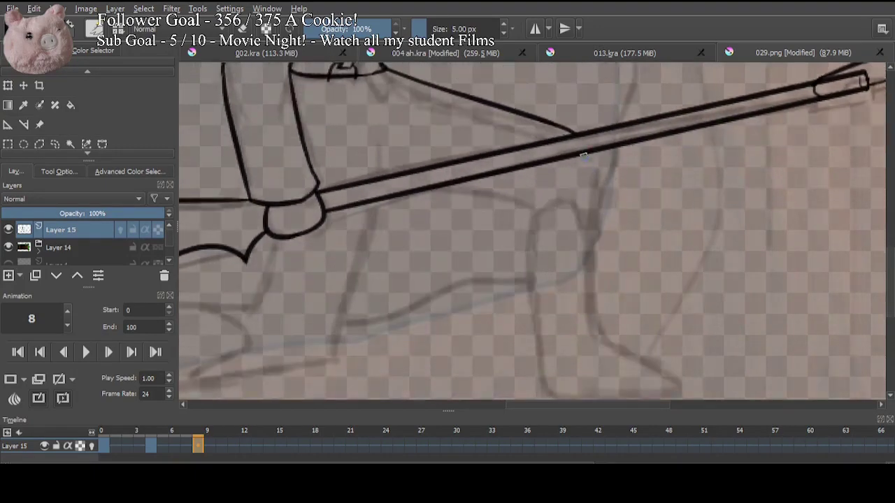
left_click_drag(585, 154, 583, 342)
key("ctrl+z")
left_click_drag(584, 165, 584, 318)
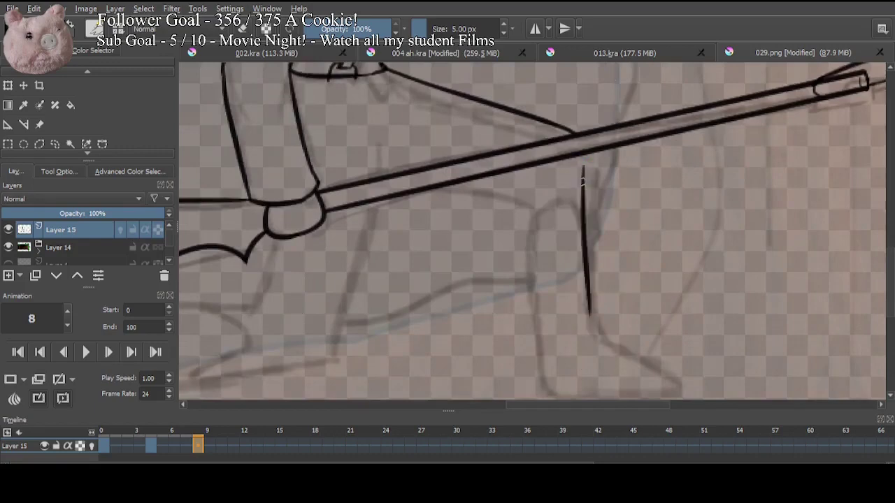
key("ctrl+z")
left_click_drag(584, 152, 594, 318)
key("ctrl+z")
left_click_drag(581, 154, 595, 316)
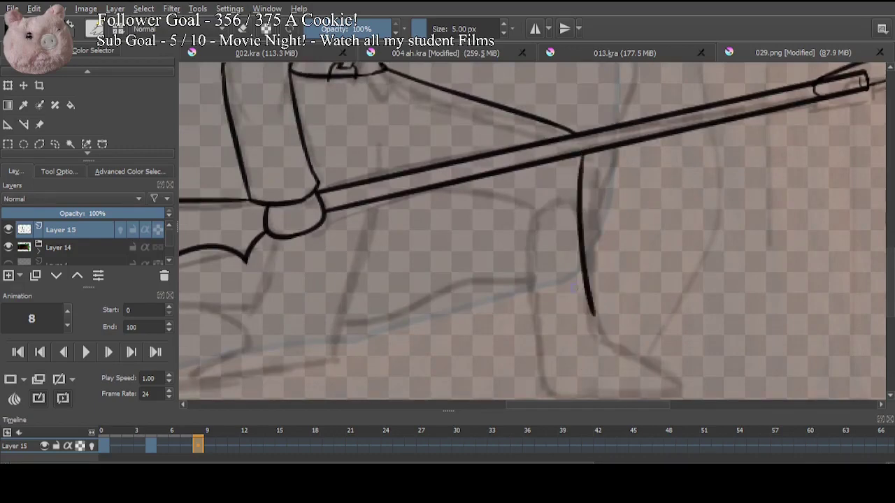
left_click(122, 230)
left_click(122, 233)
key("ctrl+z")
left_click_drag(587, 151, 591, 341)
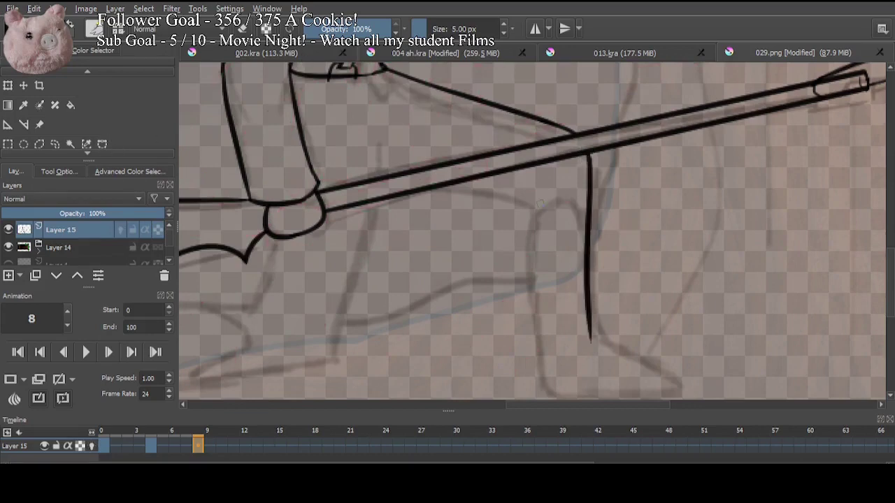
Step: Ink the top of the front foot from the ankle sloping down to the toe, redoing the stroke once
left_click_drag(540, 203, 520, 106)
left_click_drag(570, 241, 654, 299)
key("ctrl+z")
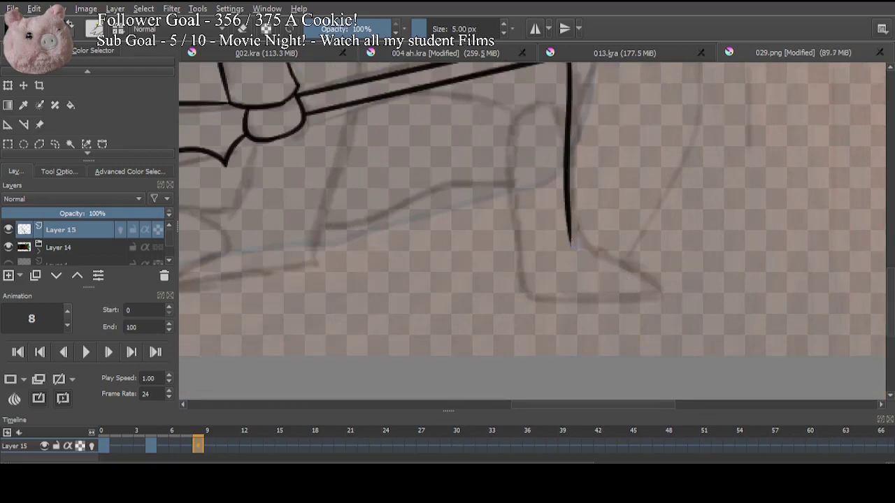
left_click_drag(571, 242, 651, 296)
Step: Ink the front lower leg's back edge down to the heel, redoing it until it follows the sketch, and close the sole to the toe
left_click_drag(511, 102, 504, 304)
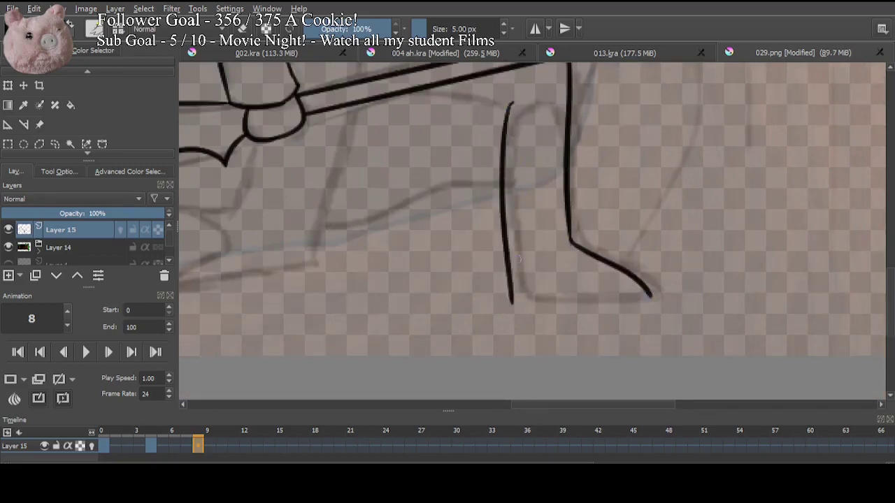
key("ctrl+z")
left_click_drag(511, 102, 514, 280)
key("ctrl+z")
left_click_drag(511, 102, 515, 239)
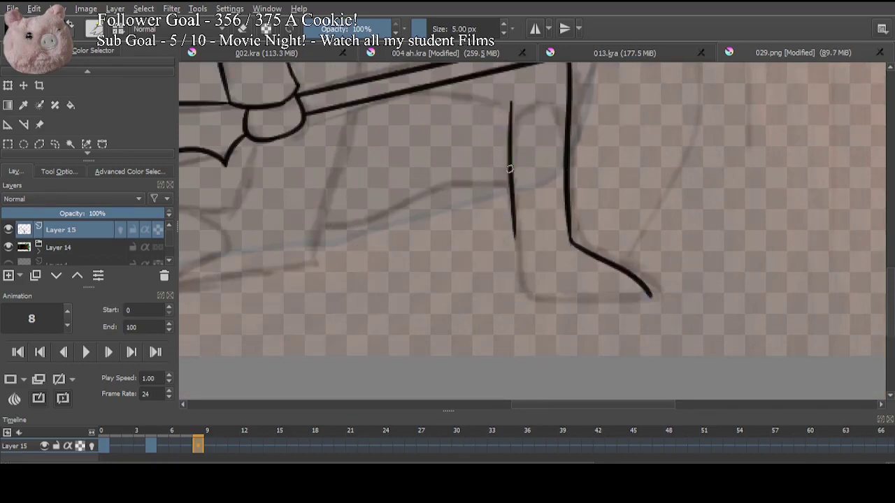
key("ctrl+z")
mouse_move(509, 102)
left_mouse_down()
mouse_move(522, 299)
mouse_move(649, 295)
left_mouse_up()
key("ctrl+z")
left_click_drag(521, 297, 649, 295)
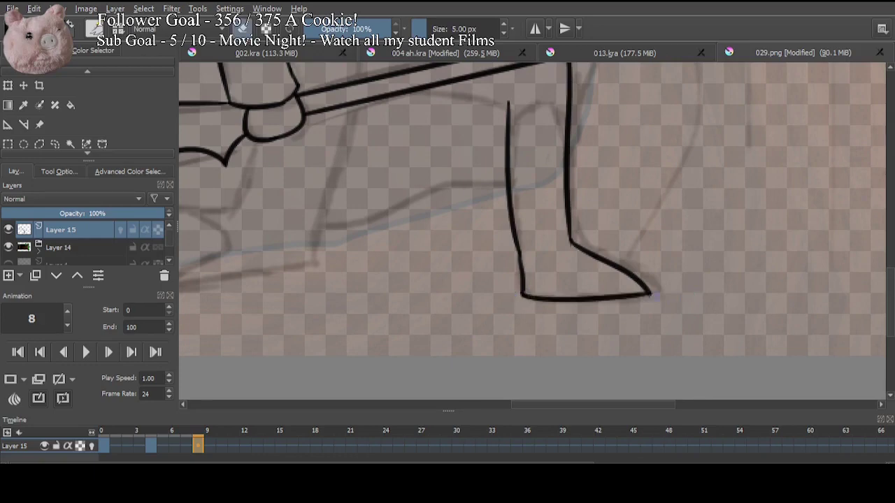
Step: Ink a pointed boot cuff across the front leg just below the knee
left_click_drag(654, 296, 705, 395)
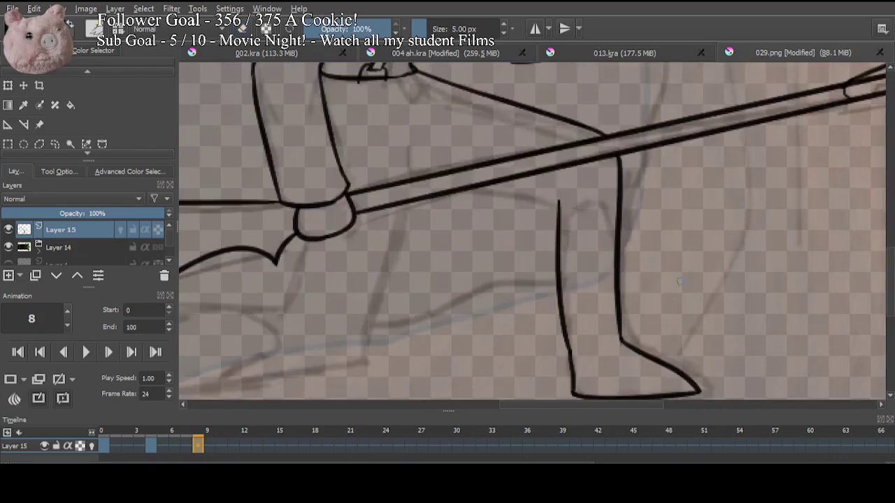
mouse_move(557, 231)
left_mouse_down()
mouse_move(599, 209)
mouse_move(615, 237)
left_mouse_up()
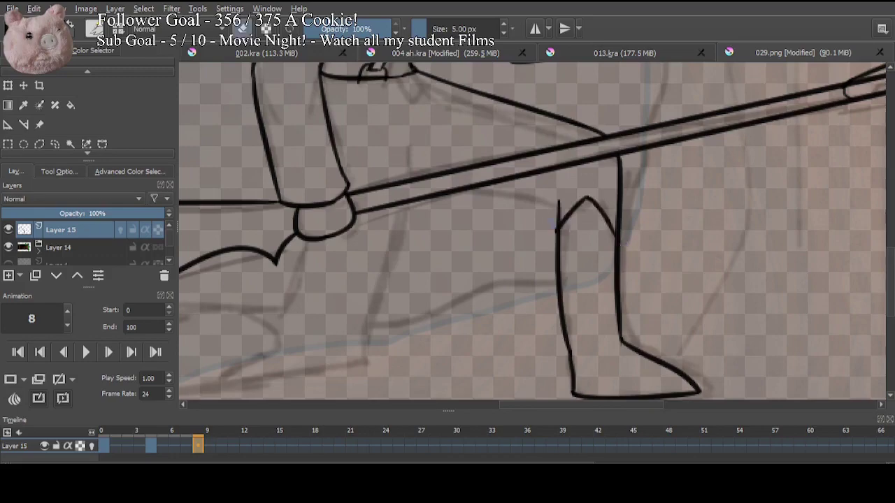
Step: Ink the kneeling thigh's front edge from below the waist to the barrel, and continue it beneath the barrel down to the knee
mouse_move(556, 231)
left_mouse_down()
mouse_move(585, 273)
mouse_move(573, 292)
mouse_move(607, 194)
mouse_move(581, 370)
mouse_move(603, 244)
mouse_move(599, 334)
left_mouse_up()
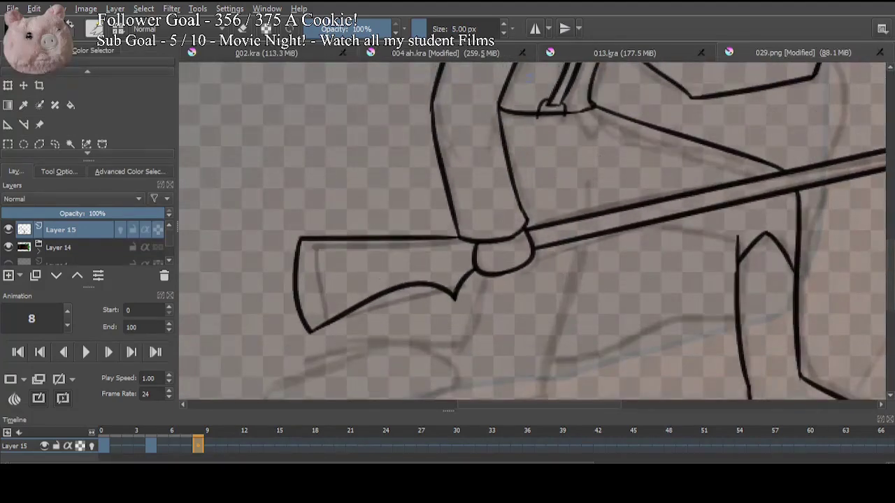
left_click_drag(589, 163, 567, 223)
key("ctrl+z")
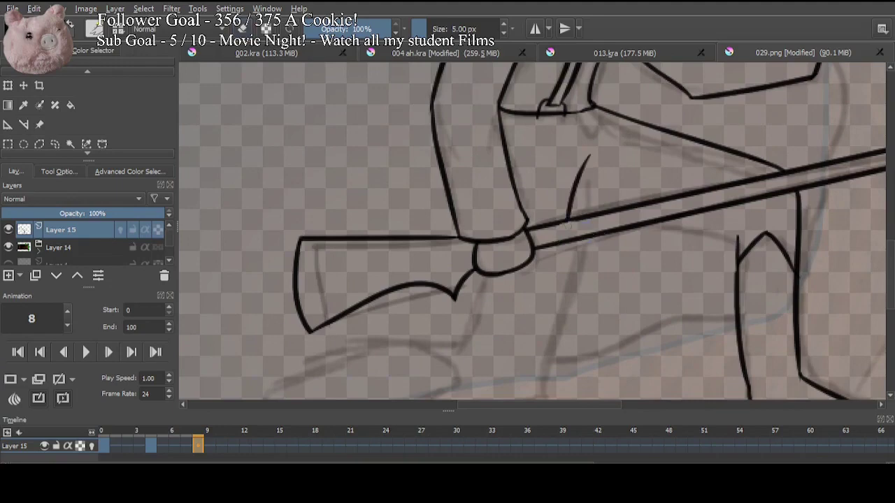
left_click_drag(588, 295, 606, 200)
left_click_drag(586, 147, 560, 307)
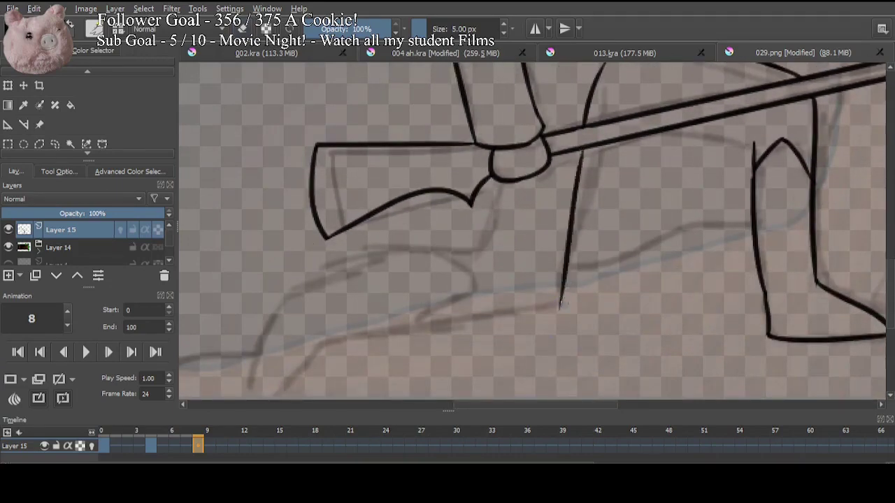
Step: Ink the kneeling shin's underside from the knee back toward the ankle, and erase the overshoot at the knee corner
left_click_drag(559, 304, 294, 352)
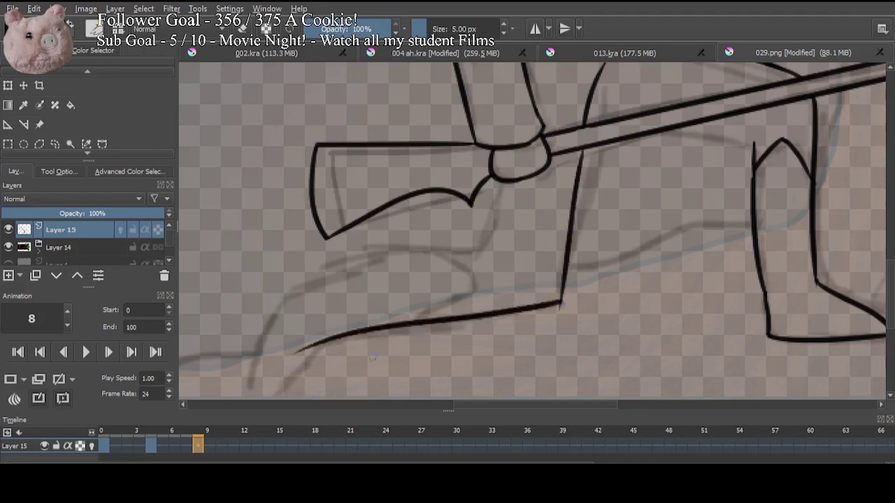
key("e")
left_click(560, 306)
key("e")
Step: Ink the kneeling thigh's back edge down from the near hand, and the calf's upper edge from there back to the ankle
left_click_drag(477, 247, 527, 262)
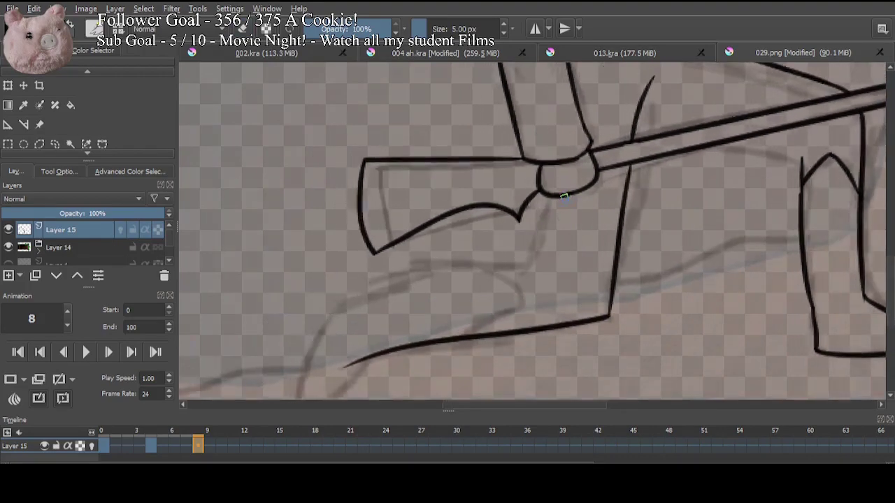
left_click_drag(551, 198, 545, 265)
key("ctrl+z")
left_click_drag(549, 198, 550, 269)
mouse_move(589, 220)
left_mouse_down()
mouse_move(563, 365)
mouse_move(603, 198)
mouse_move(687, 170)
left_mouse_up()
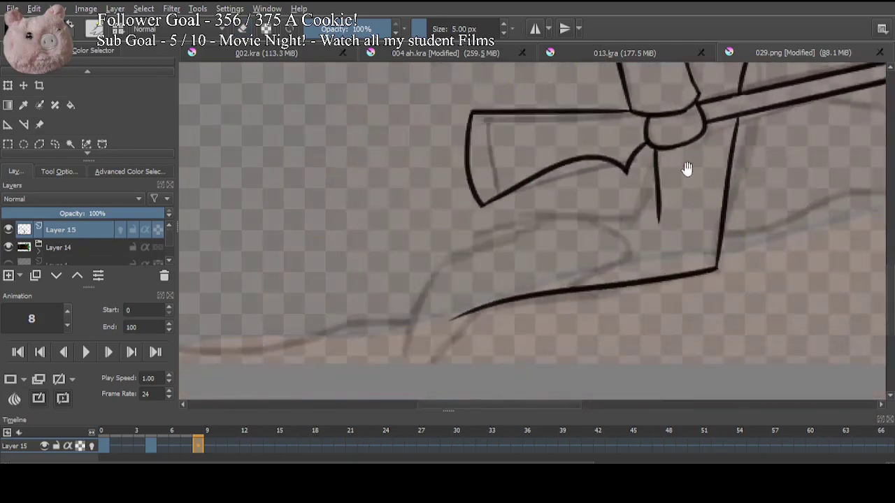
mouse_move(658, 215)
left_mouse_down()
mouse_move(586, 210)
mouse_move(445, 278)
left_mouse_up()
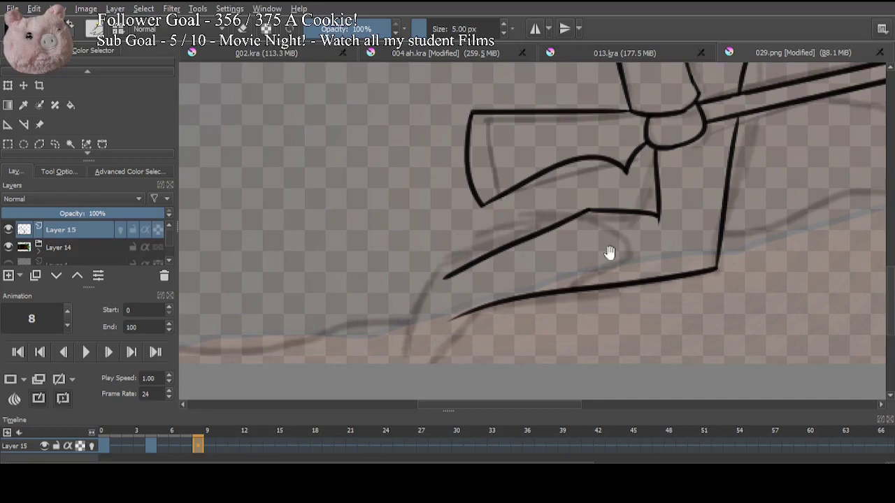
Step: Ink both edges of the kneeling leg's foot down to the canvas's lower edge, erasing the thin tail of the shin line
mouse_move(644, 252)
left_mouse_down()
mouse_move(317, 250)
mouse_move(640, 212)
left_mouse_up()
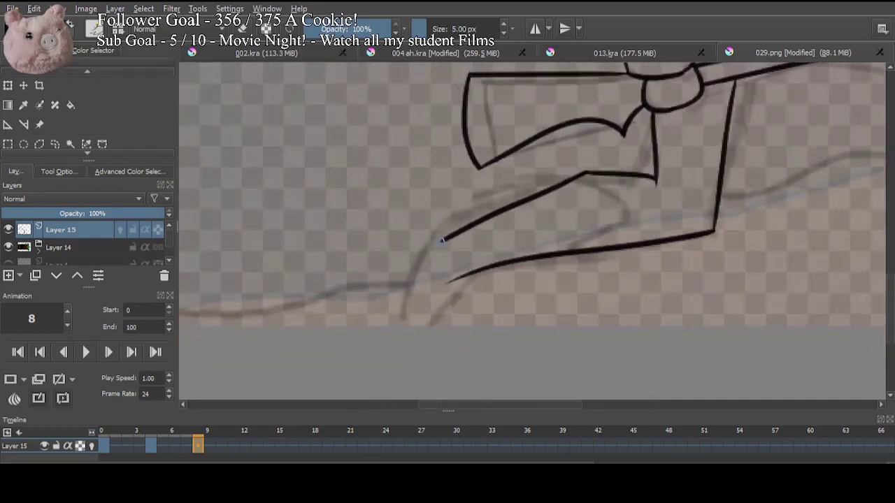
left_click_drag(441, 242, 410, 325)
key("e")
left_click_drag(447, 282, 481, 269)
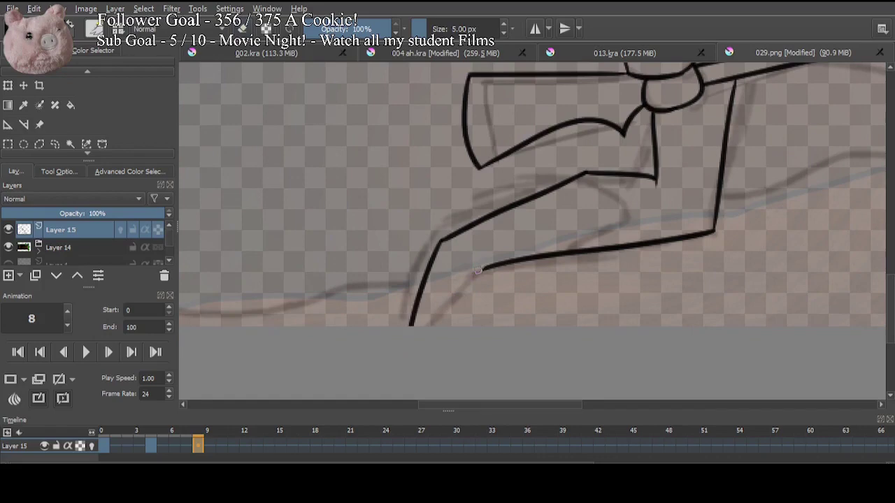
left_click_drag(478, 271, 353, 331)
Step: Ink a curved, pointed boot cuff across the kneeling shin behind the knee, redoing its lower half
mouse_move(458, 236)
left_mouse_down()
mouse_move(511, 268)
mouse_move(460, 309)
left_mouse_up()
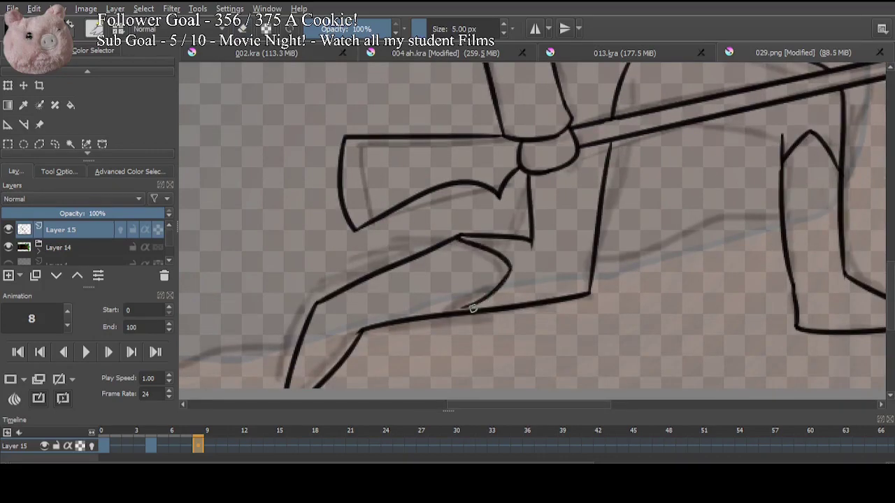
key("ctrl+z")
left_click_drag(510, 267, 458, 312)
Step: Ink the front thigh's underside from the kneeling thigh to the barrel, and from beneath the barrel to the back of the front knee
mouse_move(593, 200)
left_mouse_down()
mouse_move(518, 332)
mouse_move(486, 334)
left_mouse_up()
left_click_drag(560, 190, 490, 215)
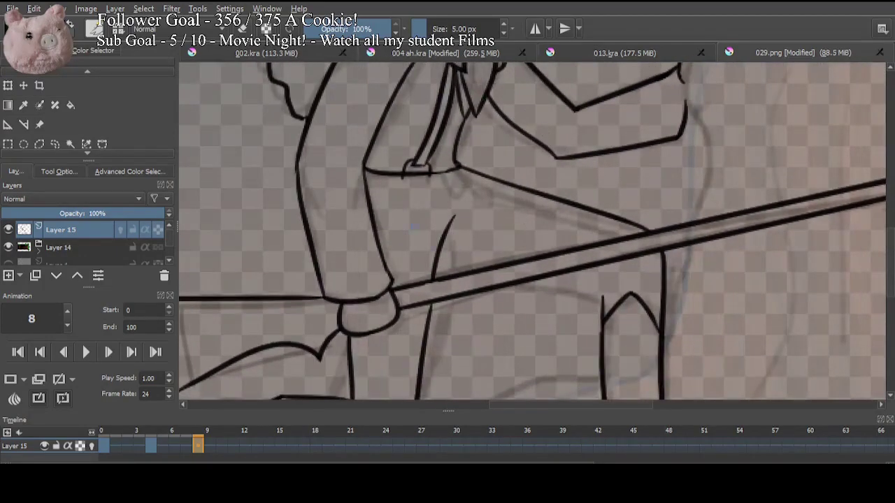
left_click_drag(440, 245, 514, 263)
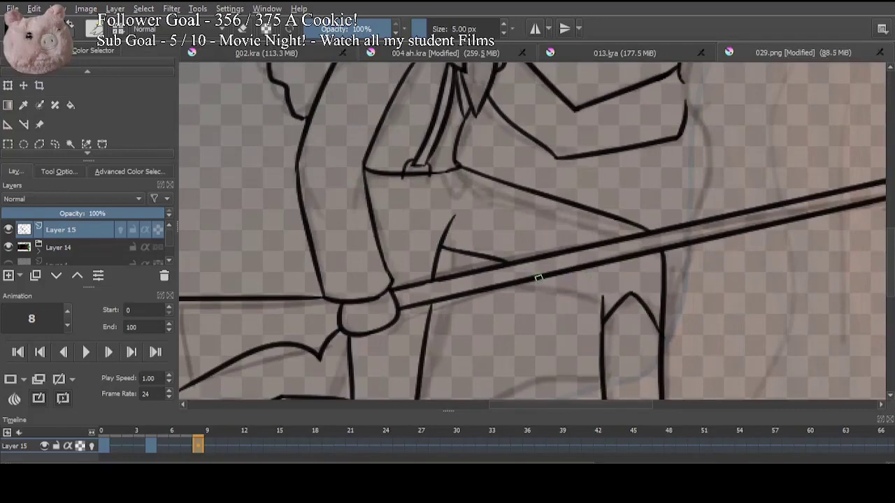
left_click_drag(540, 278, 602, 296)
key("ctrl+z")
left_click_drag(545, 280, 606, 296)
Step: Examine the whole inked figure on frame 8 and compare its pose with frames 0, 4 and 6
left_click_drag(509, 212, 521, 315)
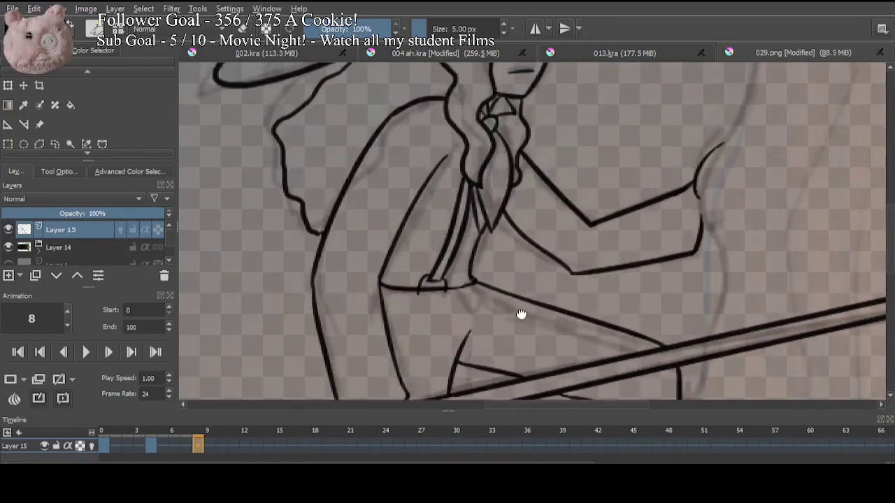
left_click_drag(560, 188, 535, 236)
left_click_drag(550, 165, 567, 205)
left_click_drag(559, 392, 637, 169)
scroll(637, 169, "down", 5)
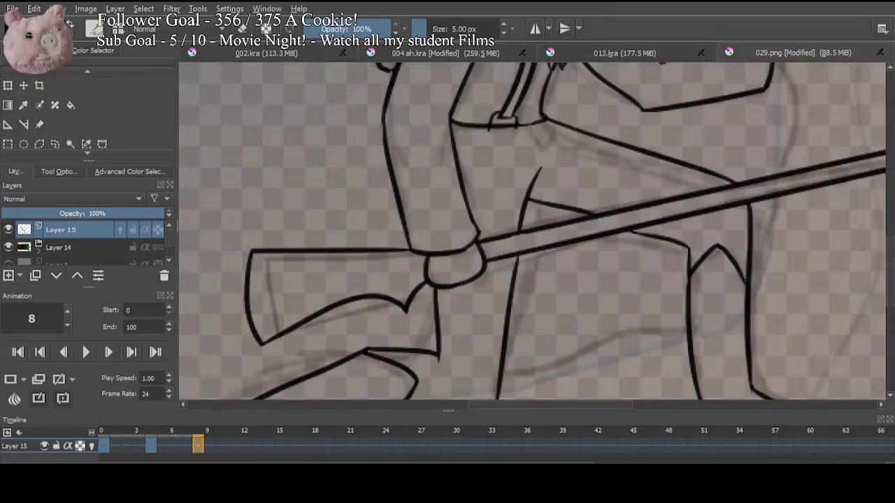
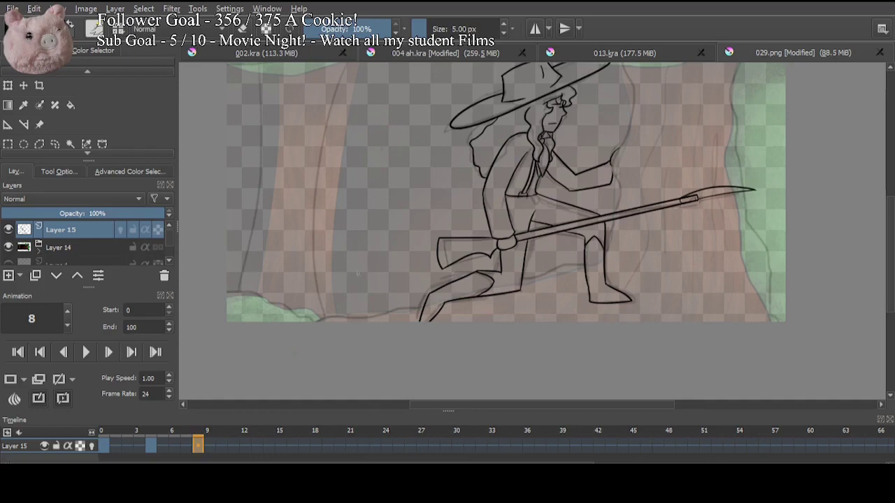
left_click(175, 445)
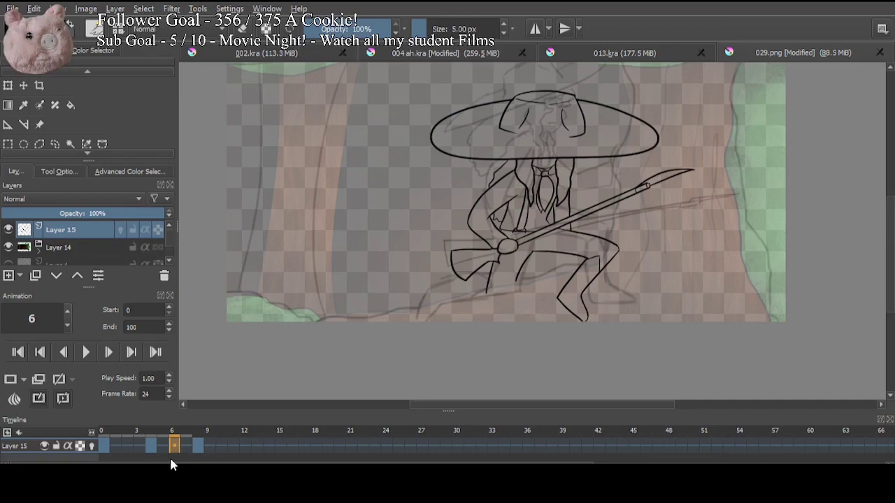
left_click(105, 449)
left_click(153, 449)
left_click(198, 448)
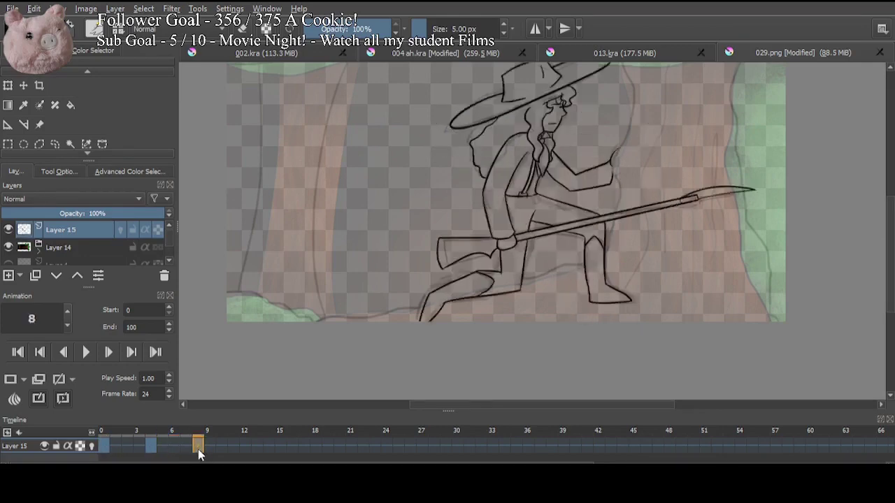
Step: On frame 4, using frame 0 as reference, ink a small oval beneath the front thigh and join it to the thigh with two short lines
left_click(153, 448)
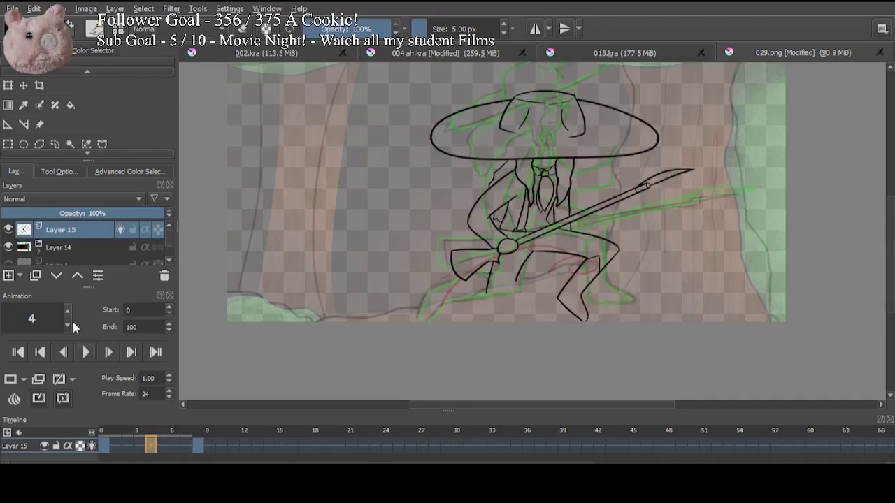
key("plus")
key("plus")
key("plus")
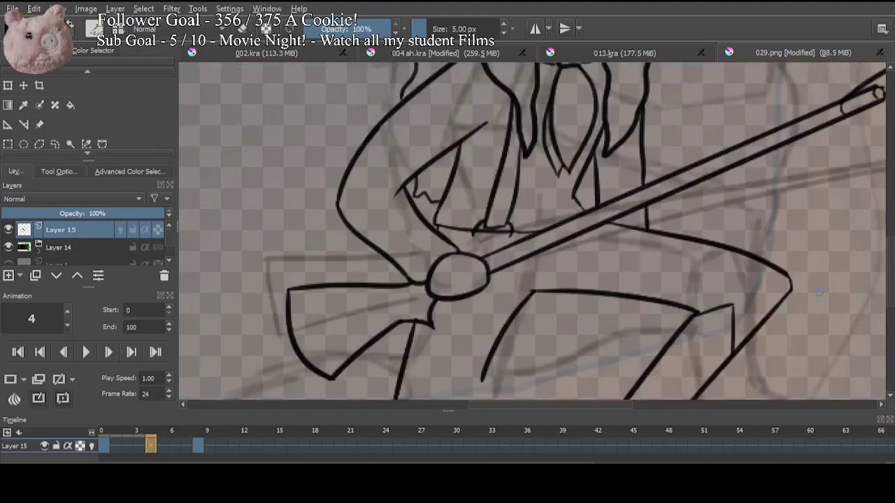
left_click(105, 446)
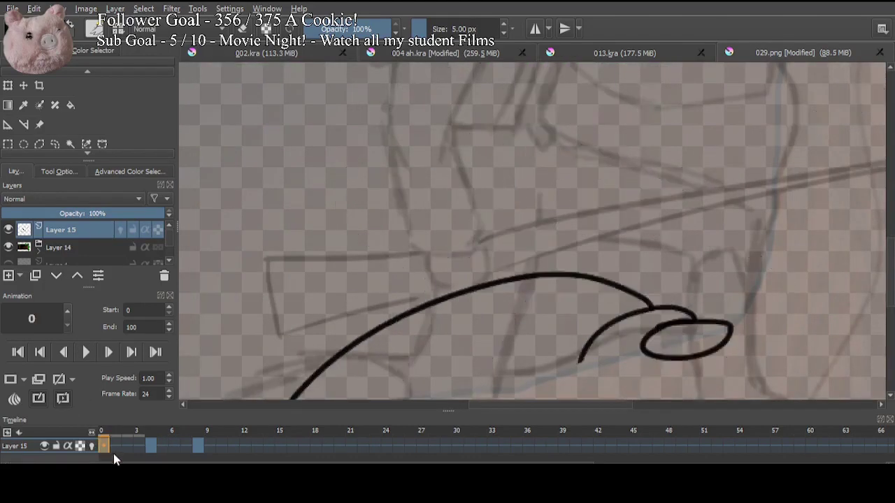
left_click(150, 445)
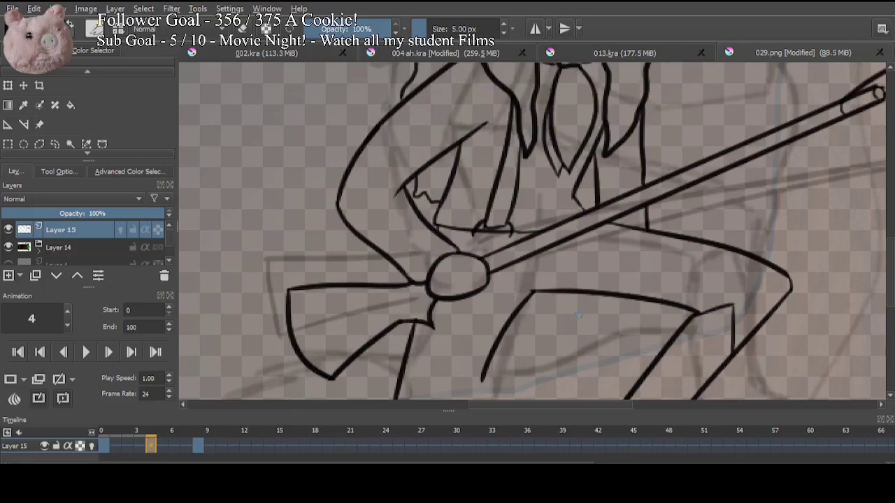
left_click_drag(578, 315, 444, 292)
left_click_drag(516, 299, 524, 327)
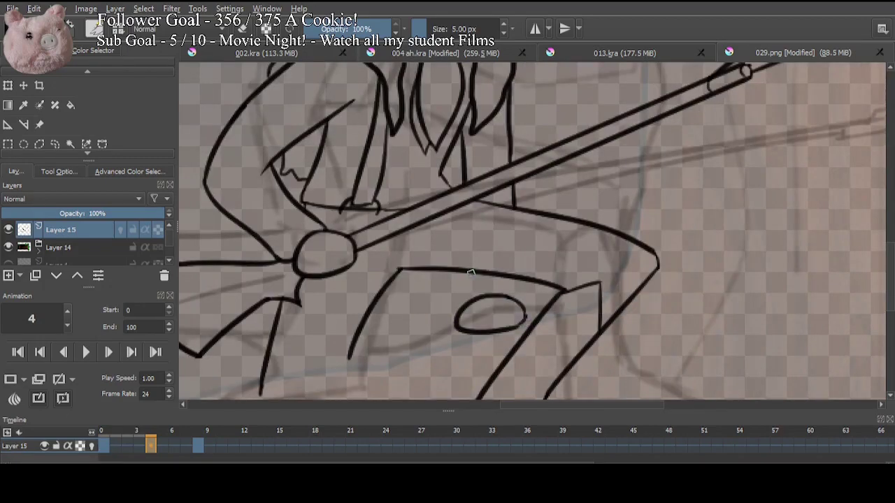
left_click_drag(471, 272, 472, 299)
left_click_drag(518, 277, 522, 302)
Step: Add a blank keyframe at frame 6 of Layer 15
left_click_drag(551, 179, 561, 335)
left_click_drag(568, 367, 573, 216)
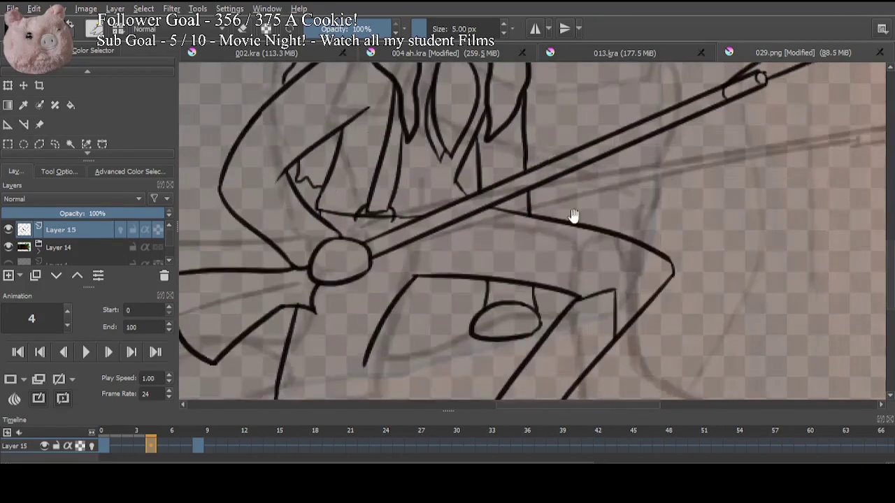
left_click_drag(685, 353, 711, 236)
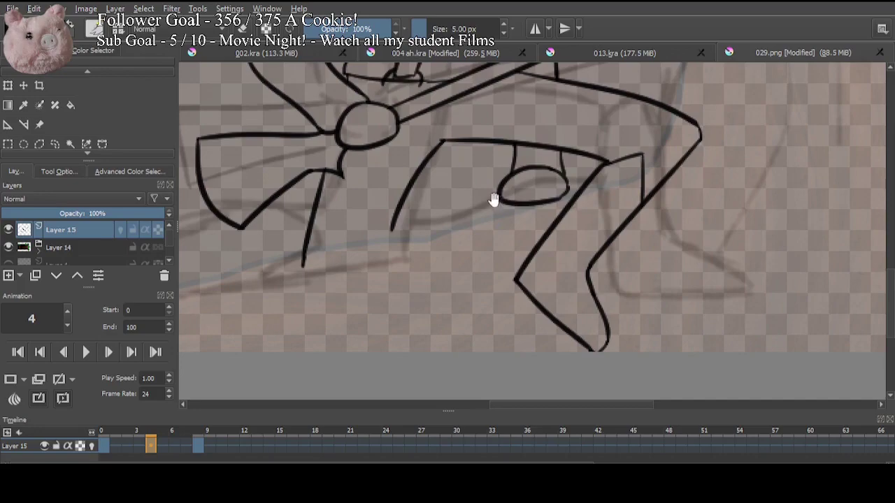
mouse_move(493, 200)
left_mouse_down()
mouse_move(483, 259)
mouse_move(499, 270)
mouse_move(514, 336)
mouse_move(510, 206)
left_mouse_up()
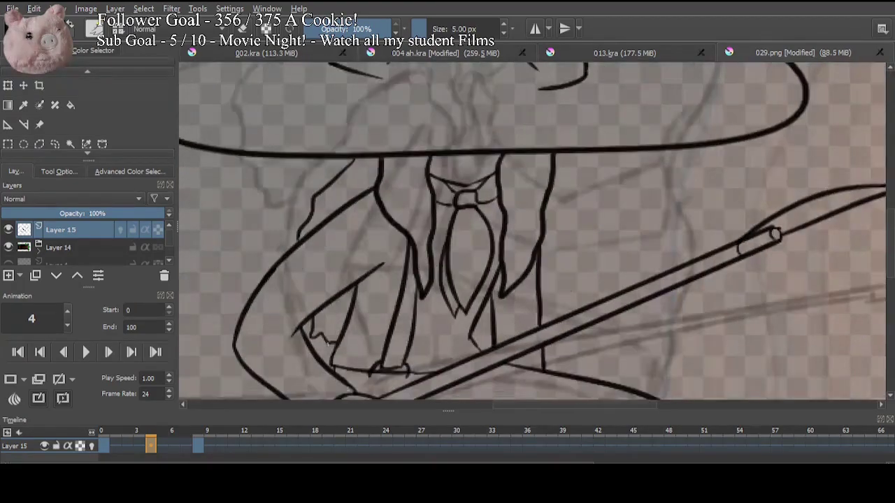
left_click(174, 445)
left_click(13, 379)
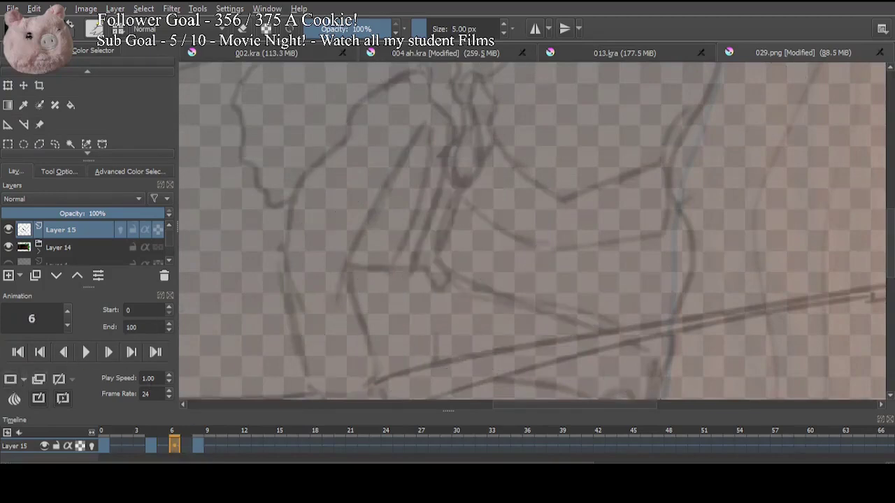
Step: Hide the rough sketch of the side-facing kneeling pose beneath the blank frame 6
key("minus")
key("minus")
key("minus")
key("plus")
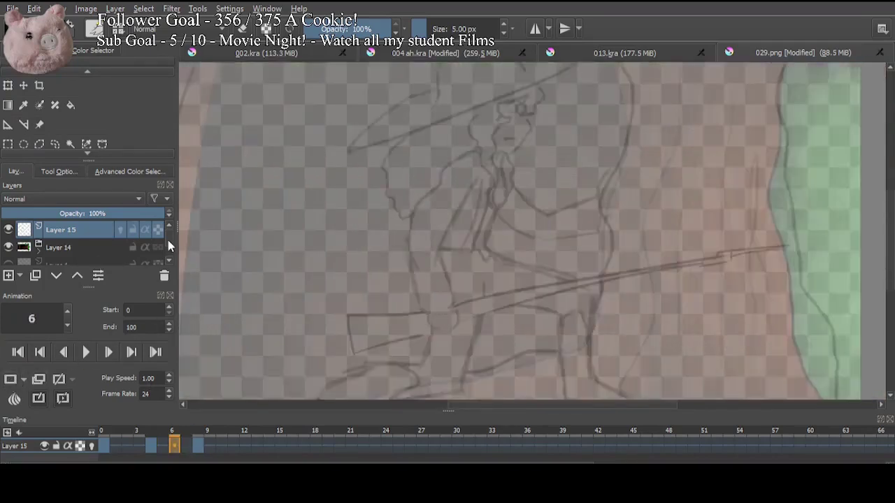
scroll(88, 249, "down", 5)
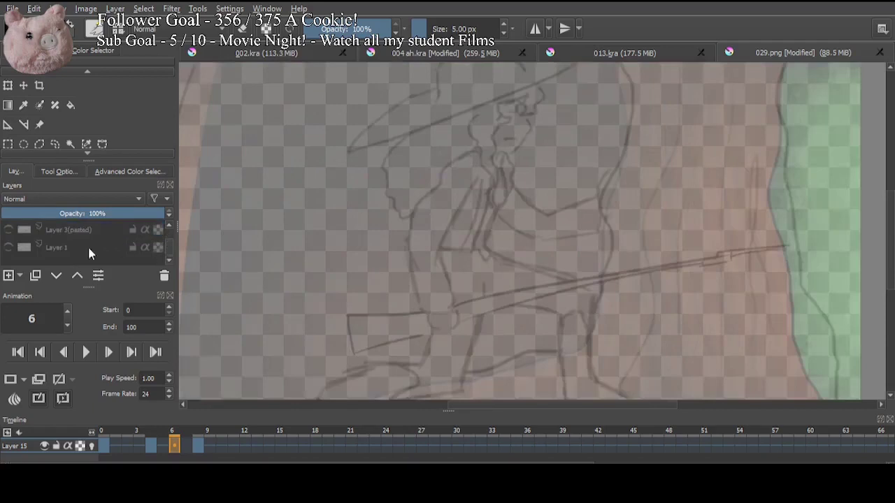
left_click(9, 249)
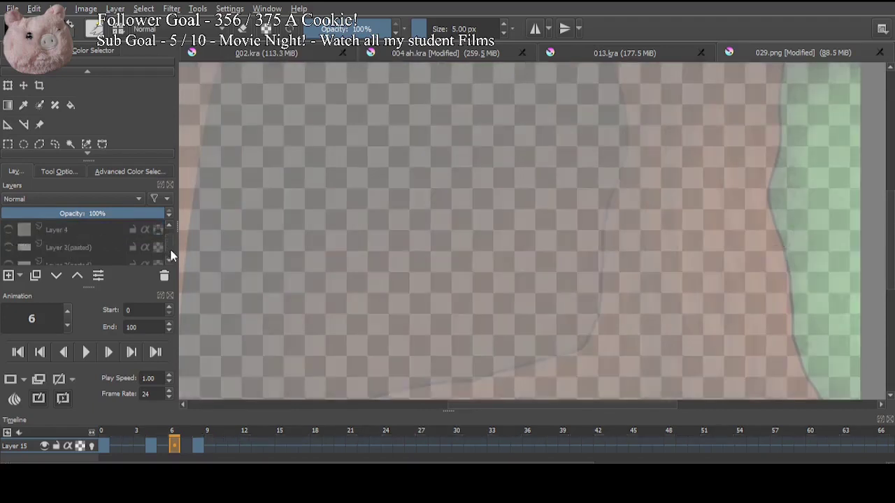
Step: On frame 6 of Layer 15, ink a tilted ellipse for the hat brim between the red and green onion-skin brims
left_click_drag(172, 254, 170, 223)
left_click(120, 230)
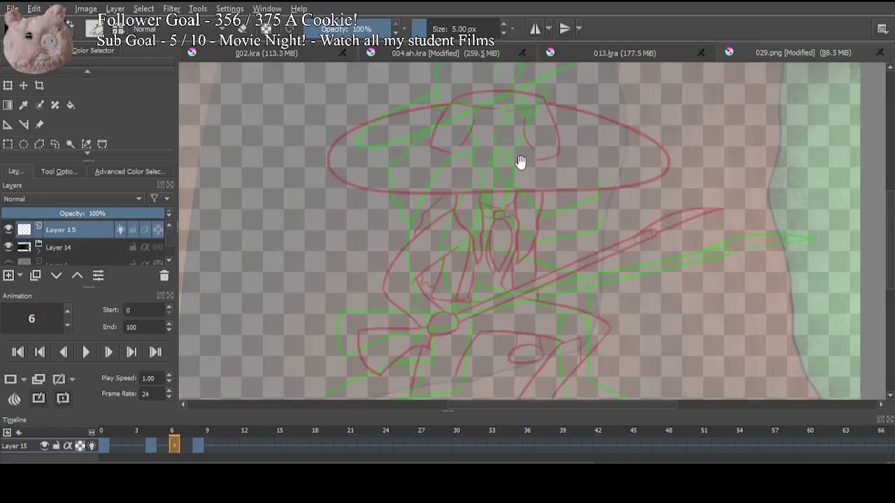
left_click_drag(520, 162, 477, 259)
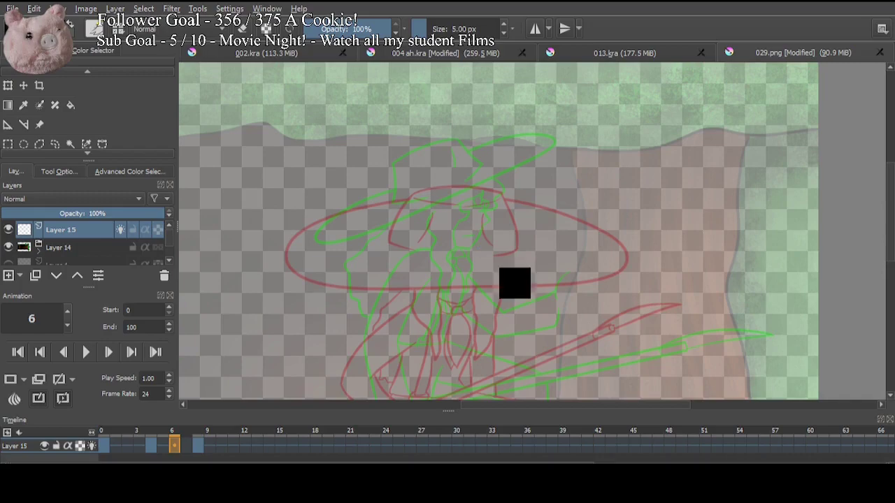
key("plus")
left_click_drag(485, 209, 573, 198)
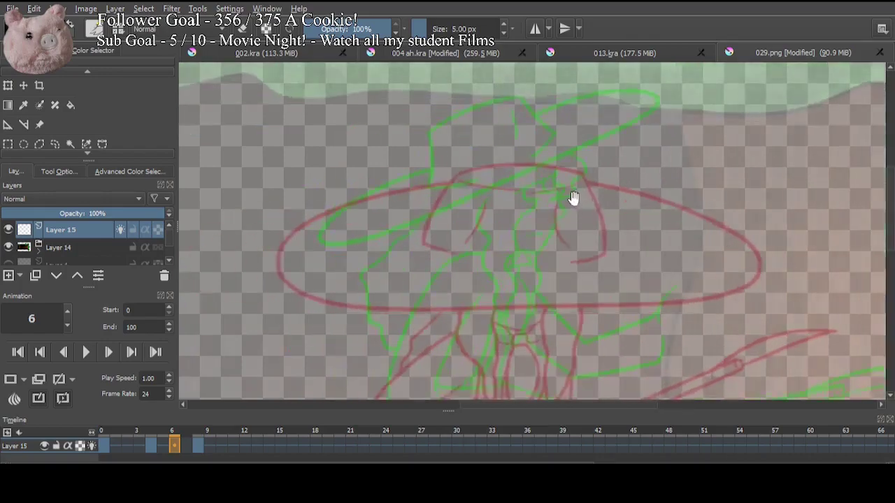
mouse_move(416, 192)
left_mouse_down()
mouse_move(584, 143)
mouse_move(523, 151)
left_mouse_up()
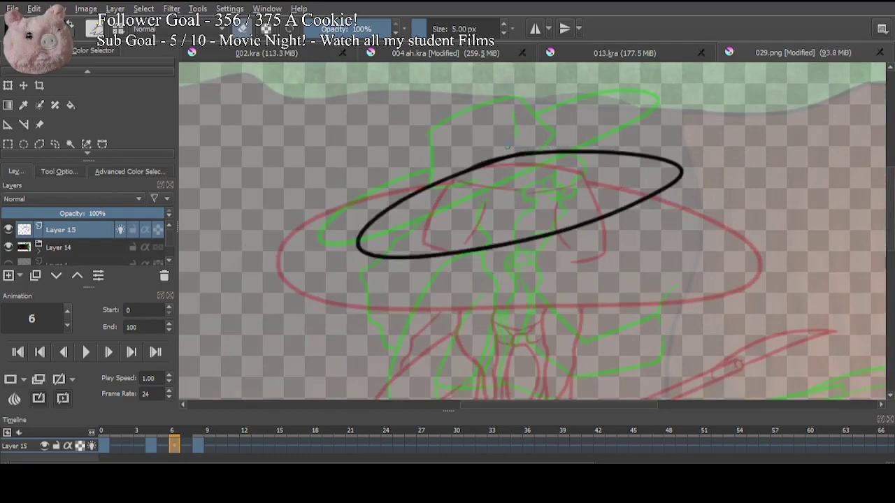
Step: Enlarge the inked brim ellipse with a transform so its width is closer to that of the neighbouring frames' hats
key("ctrl+t")
left_click_drag(682, 150, 787, 120)
left_click_drag(739, 152, 679, 177)
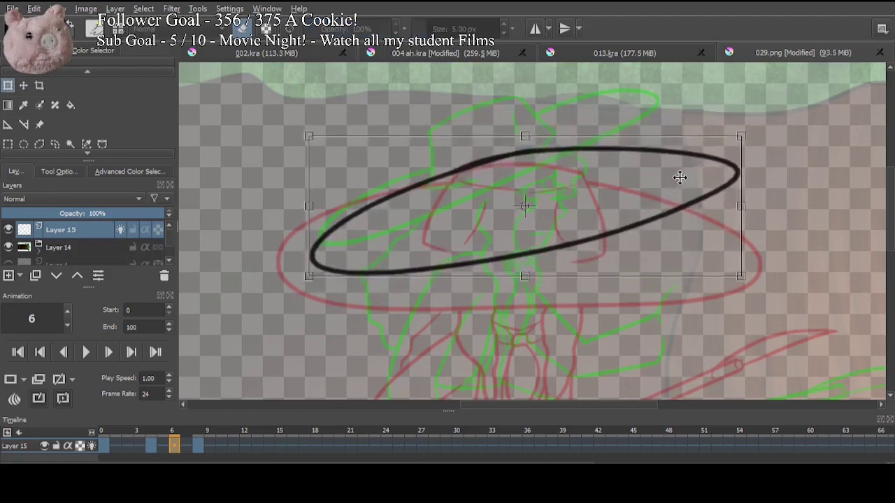
key("b")
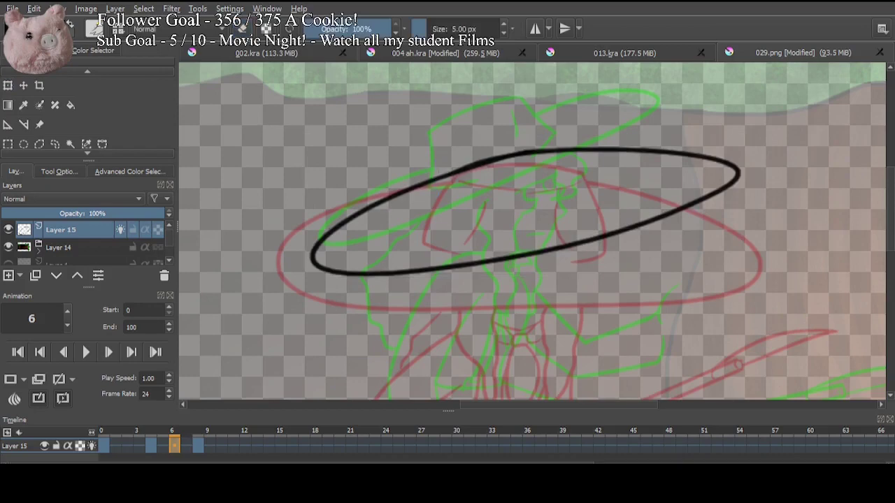
Step: Ink the hat crown over the brim with a peaked top, two sides and short inward lines at its lower corners
left_click_drag(435, 157, 426, 223)
mouse_move(435, 158)
left_mouse_down()
mouse_move(540, 126)
mouse_move(604, 189)
left_mouse_up()
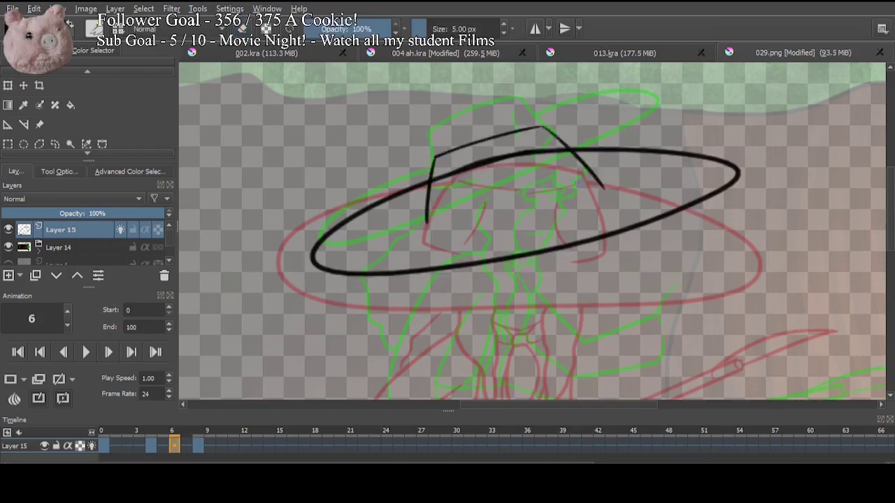
left_click_drag(427, 223, 480, 225)
left_click_drag(602, 187, 565, 209)
key("ctrl+z")
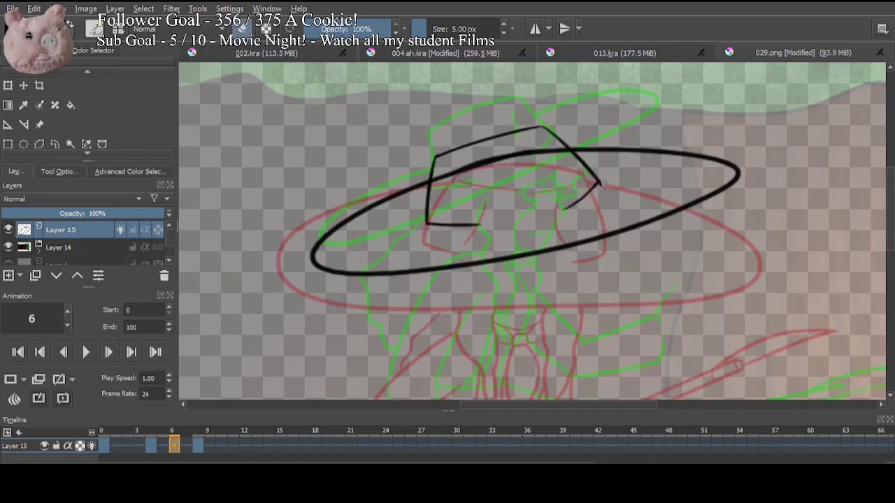
Step: Erase the brim line crossing the hat crown and ink two short crease lines inside the crown
left_click_drag(444, 175, 434, 179)
mouse_move(549, 148)
left_mouse_down()
mouse_move(561, 146)
mouse_move(491, 159)
left_mouse_up()
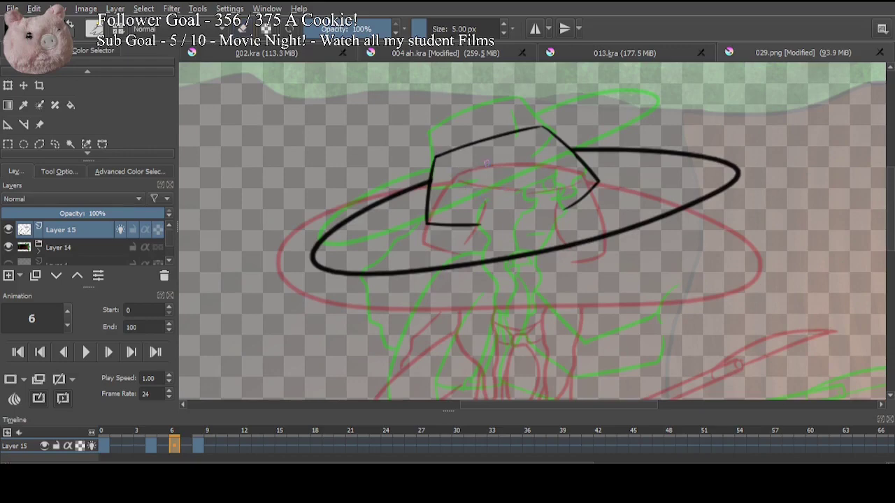
left_click_drag(488, 159, 492, 199)
left_click_drag(538, 149, 550, 177)
Step: Ink the jaw, chin and mouth below the brim, along with a long wavy hair lock tapering to a point beside them
key("plus")
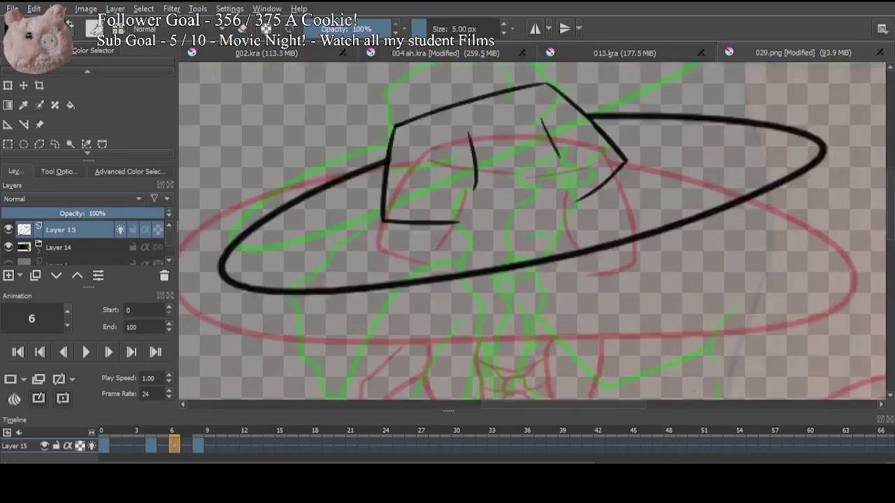
left_click_drag(597, 283, 573, 202)
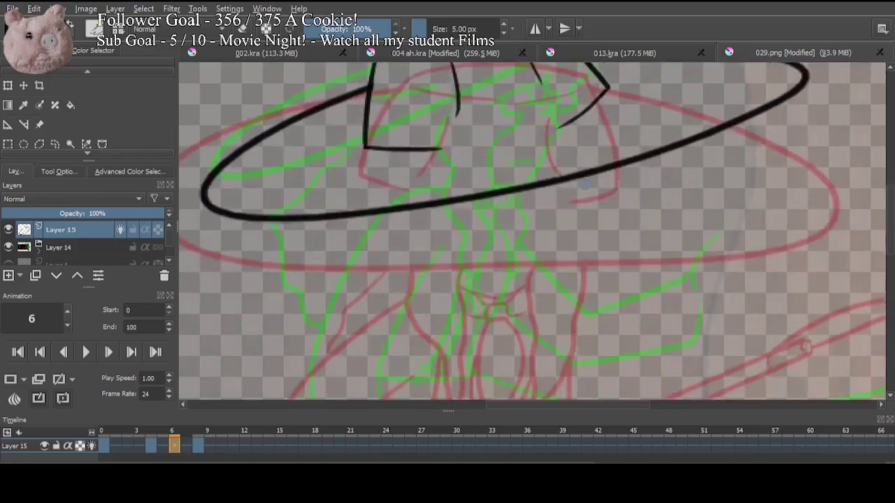
left_click_drag(591, 175, 545, 228)
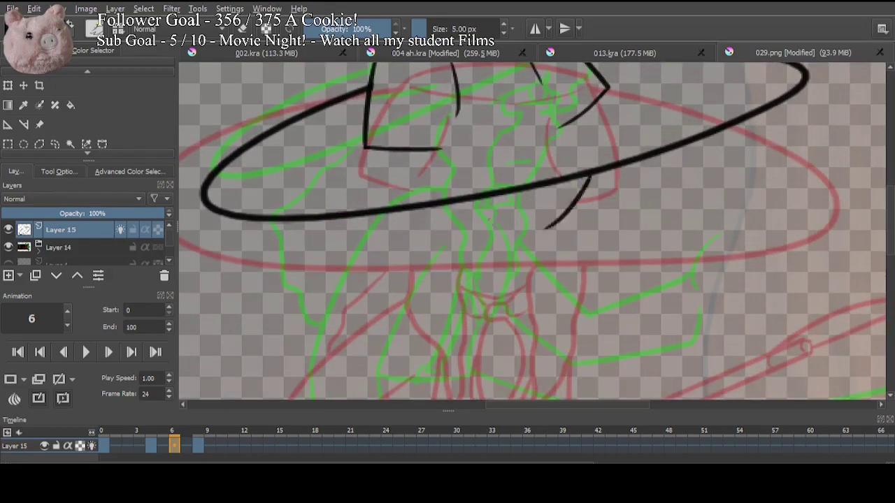
left_click_drag(515, 190, 499, 288)
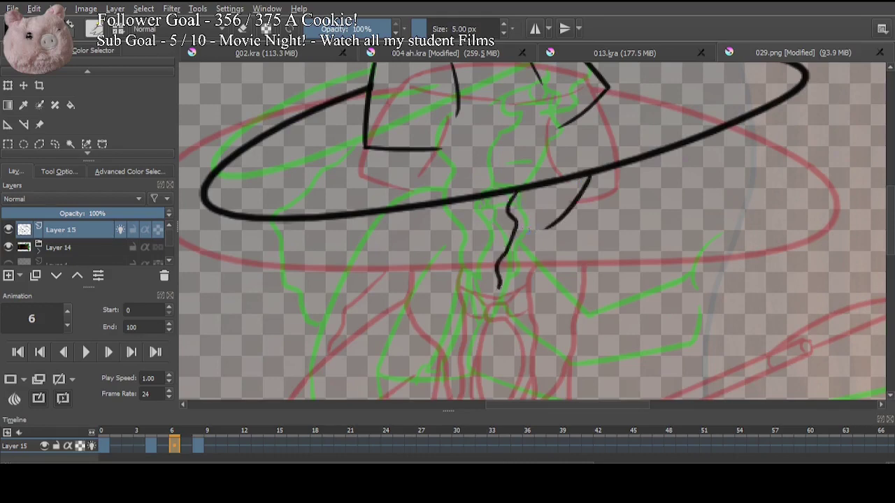
mouse_move(515, 222)
left_mouse_down()
mouse_move(552, 230)
mouse_move(562, 200)
left_mouse_up()
mouse_move(462, 205)
left_mouse_down()
mouse_move(455, 252)
mouse_move(485, 353)
left_mouse_up()
left_click_drag(499, 285, 486, 363)
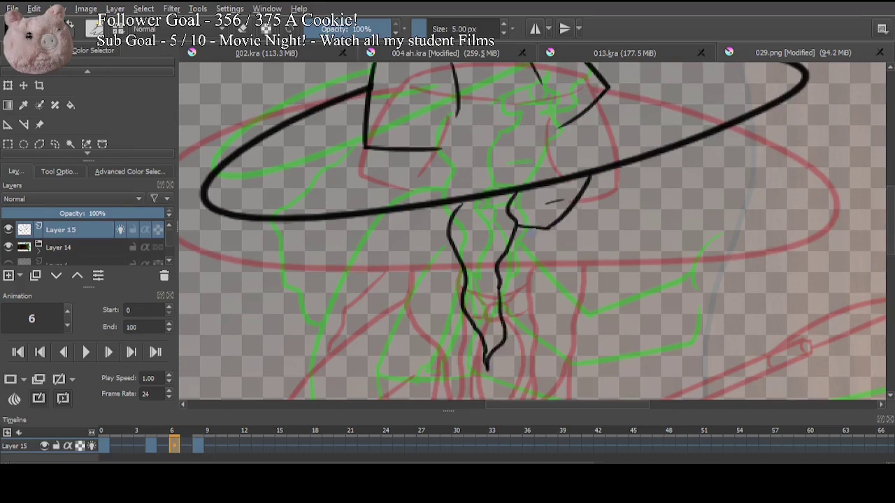
Step: Ink the short neck line under the chin and a second wavy, pointed hair lock hanging from the jaw
left_click_drag(528, 228, 516, 256)
mouse_move(601, 253)
left_mouse_down()
mouse_move(611, 196)
mouse_move(623, 305)
mouse_move(670, 267)
mouse_move(657, 291)
mouse_move(625, 268)
mouse_move(621, 246)
mouse_move(669, 241)
mouse_move(649, 303)
mouse_move(659, 253)
left_mouse_up()
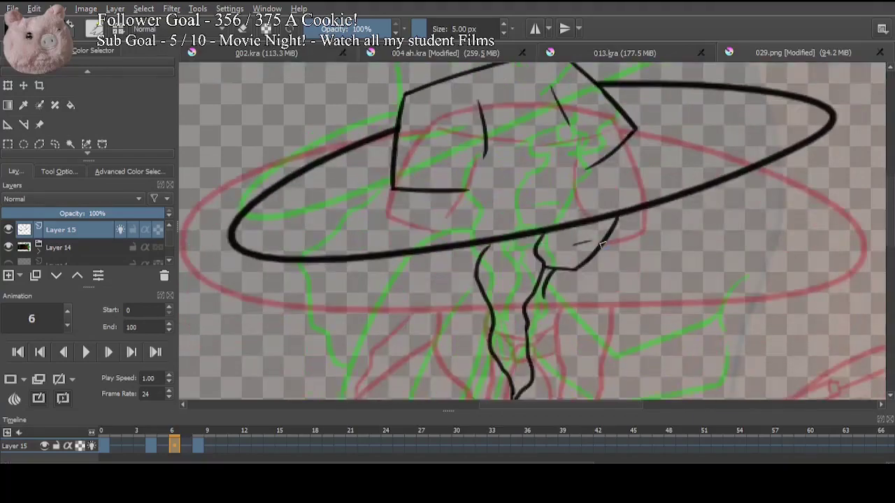
left_click_drag(600, 246, 585, 389)
left_click_drag(557, 270, 547, 192)
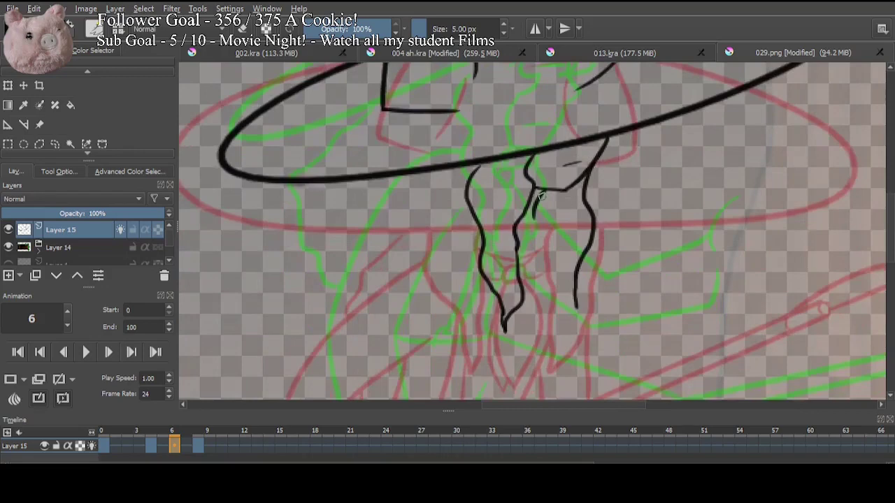
left_click_drag(540, 197, 574, 318)
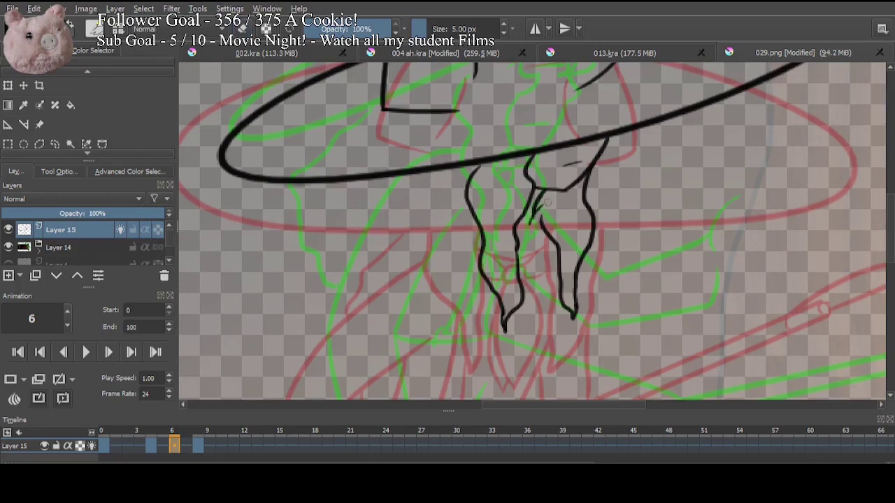
Step: Ink the neckerchief between the hair locks with a small collar, a square knot and pointed hanging tails
mouse_move(547, 201)
left_mouse_down()
mouse_move(523, 227)
mouse_move(542, 231)
left_mouse_up()
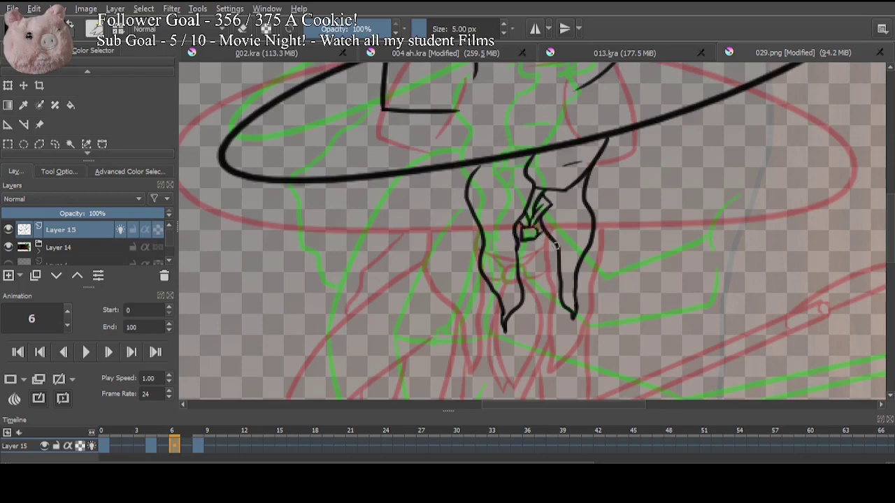
key("space")
left_click_drag(530, 273, 535, 203)
mouse_move(544, 168)
left_mouse_down()
mouse_move(554, 225)
mouse_move(541, 250)
mouse_move(547, 175)
mouse_move(533, 273)
left_mouse_up()
key("ctrl+z")
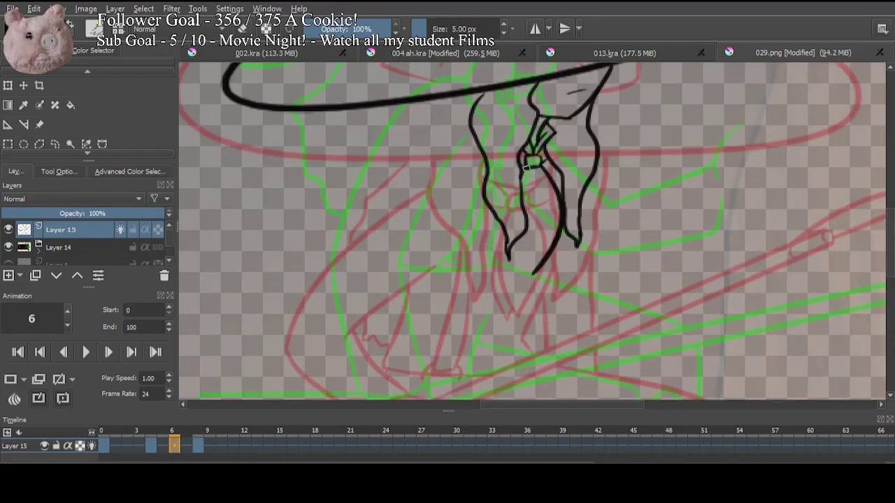
mouse_move(525, 167)
left_mouse_down()
mouse_move(523, 235)
mouse_move(535, 270)
left_mouse_up()
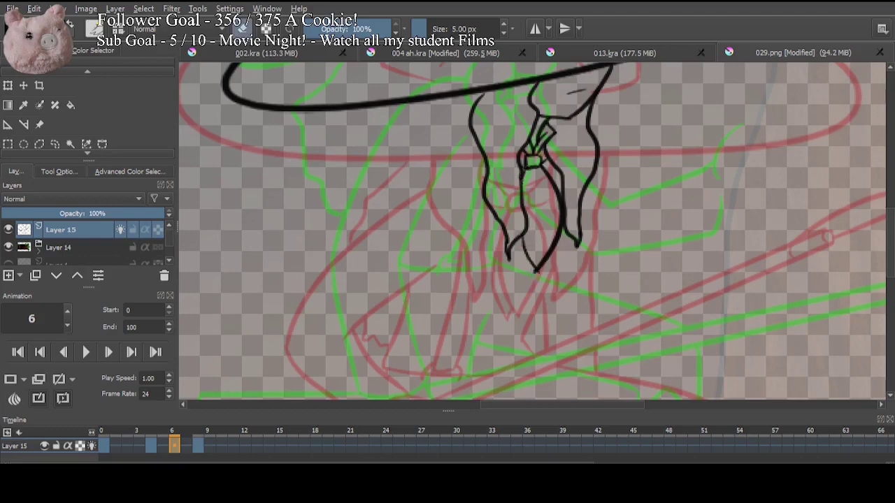
key("e")
left_click_drag(517, 239, 535, 273)
Step: Ink the shoulder and the outer edge of the bent arm from the hair lock down to the wrist, redoing unsatisfactory strokes
left_click_drag(602, 262, 706, 268)
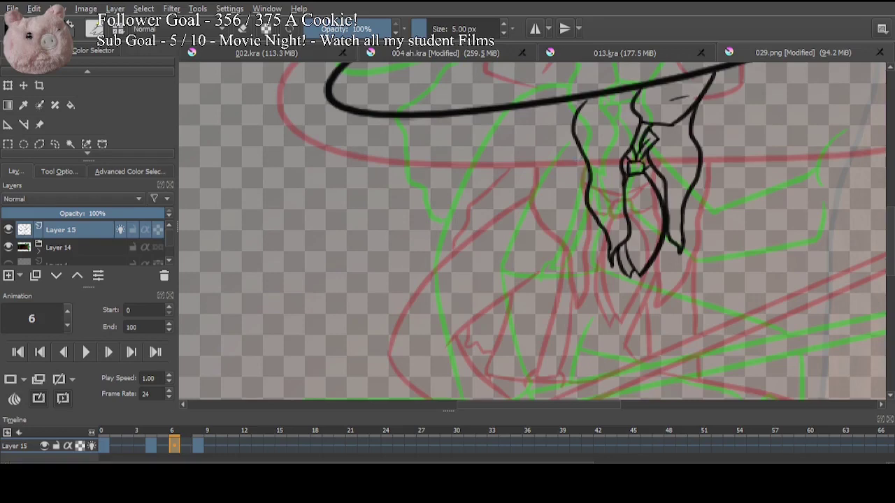
left_click_drag(577, 150, 509, 194)
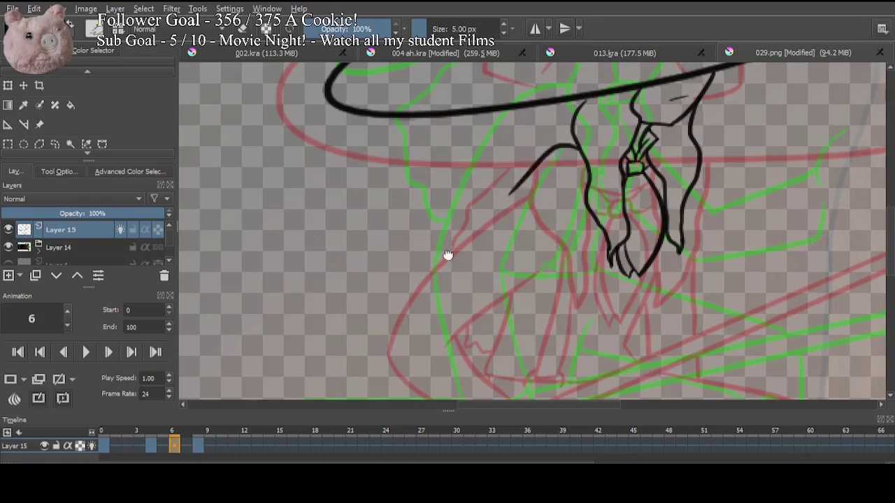
mouse_move(448, 255)
left_mouse_down()
mouse_move(451, 305)
mouse_move(479, 253)
left_mouse_up()
left_click_drag(493, 117, 423, 258)
key("ctrl+z")
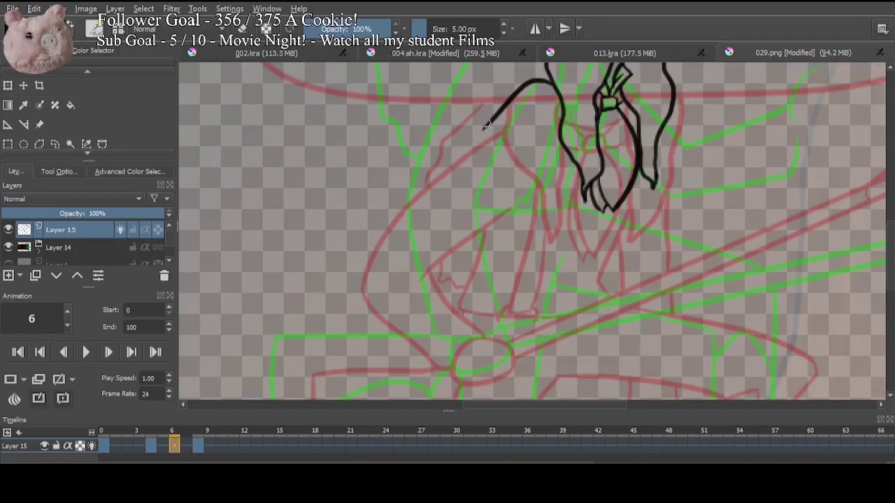
left_click_drag(493, 117, 430, 200)
key("ctrl+z")
left_click_drag(493, 117, 402, 260)
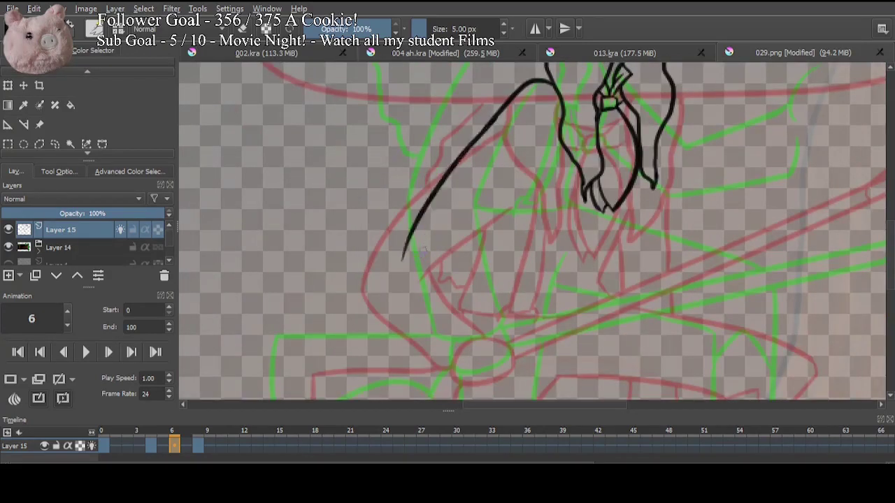
key("ctrl+z")
mouse_move(493, 117)
left_mouse_down()
mouse_move(424, 199)
mouse_move(442, 318)
left_mouse_up()
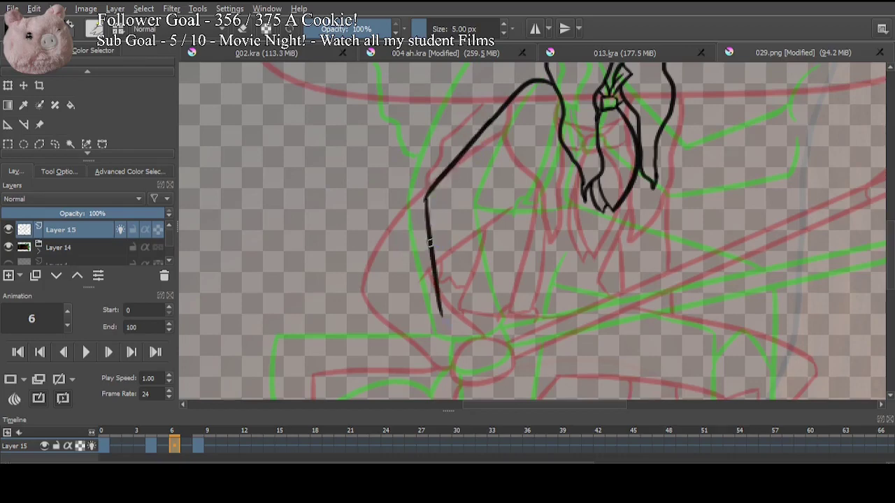
key("ctrl+z")
mouse_move(425, 201)
left_mouse_down()
mouse_move(420, 223)
mouse_move(448, 342)
left_mouse_up()
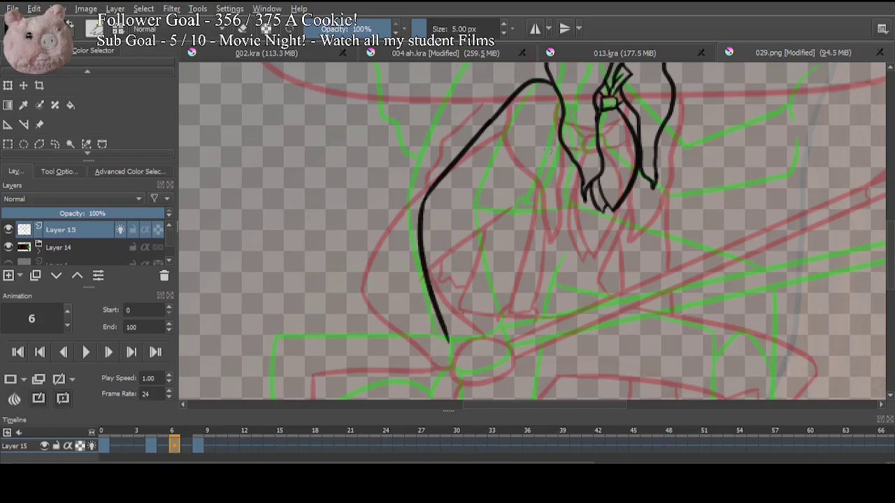
Step: Ink the inner edge of the bent arm with its elbow fold and close the sleeve with a cuff line
left_click_drag(552, 147, 458, 258)
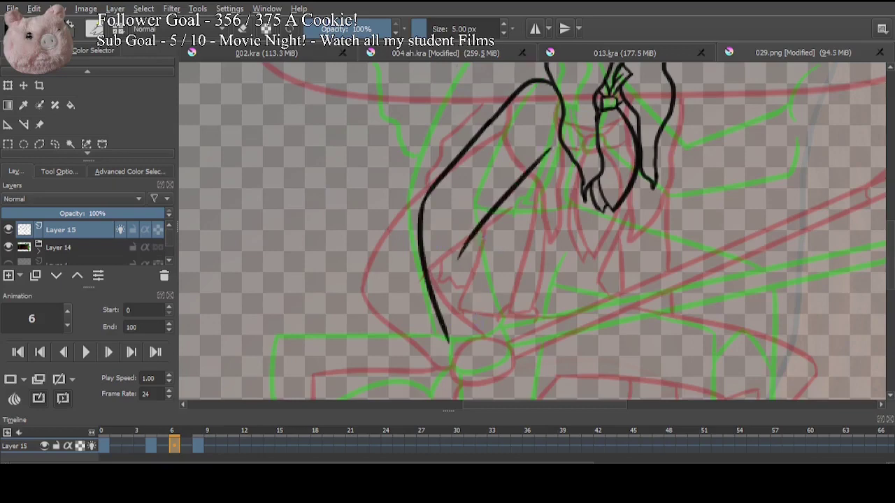
mouse_move(478, 230)
left_mouse_down()
mouse_move(495, 328)
mouse_move(459, 257)
mouse_move(470, 243)
left_mouse_up()
key("e")
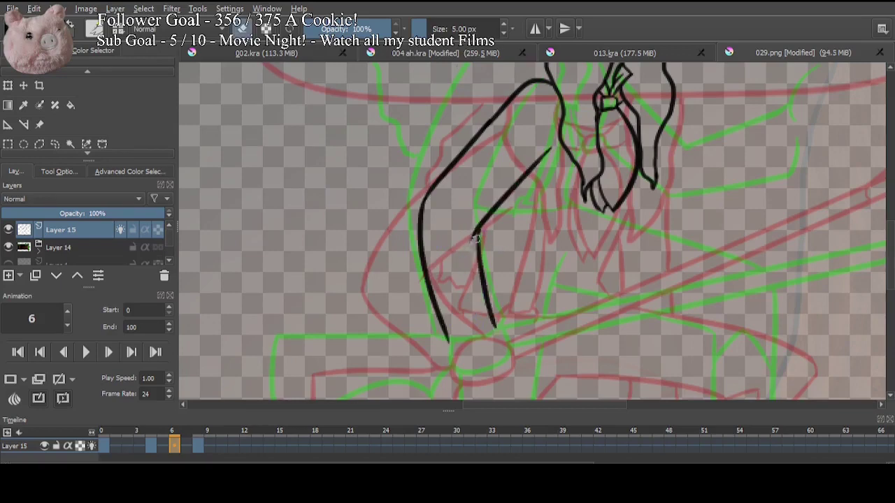
key("e")
mouse_move(440, 318)
left_mouse_down()
mouse_move(446, 346)
mouse_move(495, 344)
mouse_move(497, 334)
mouse_move(497, 345)
left_mouse_up()
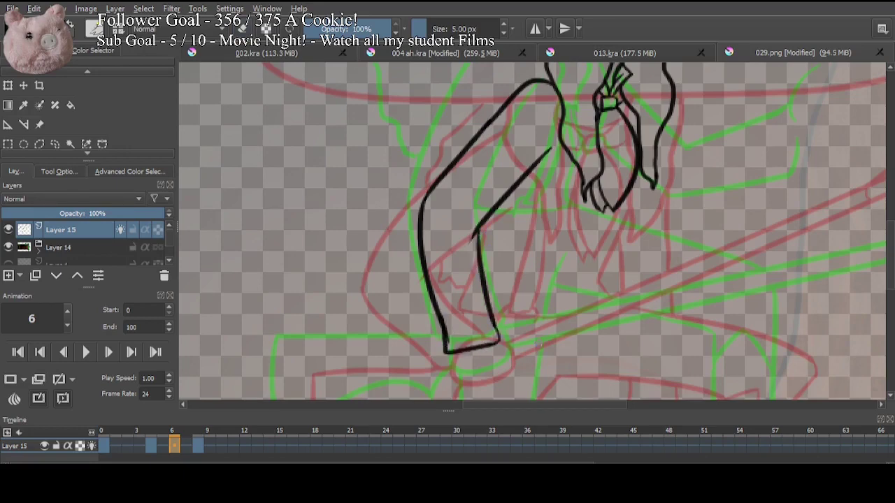
Step: Ink the rounded fist below the sleeve cuff, redoing its inner side
scroll(538, 344, "up", 2)
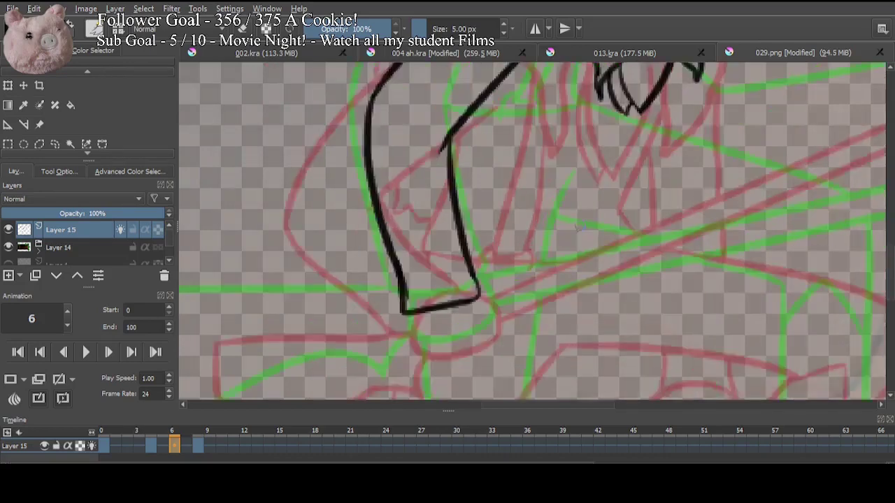
left_click_drag(406, 313, 440, 347)
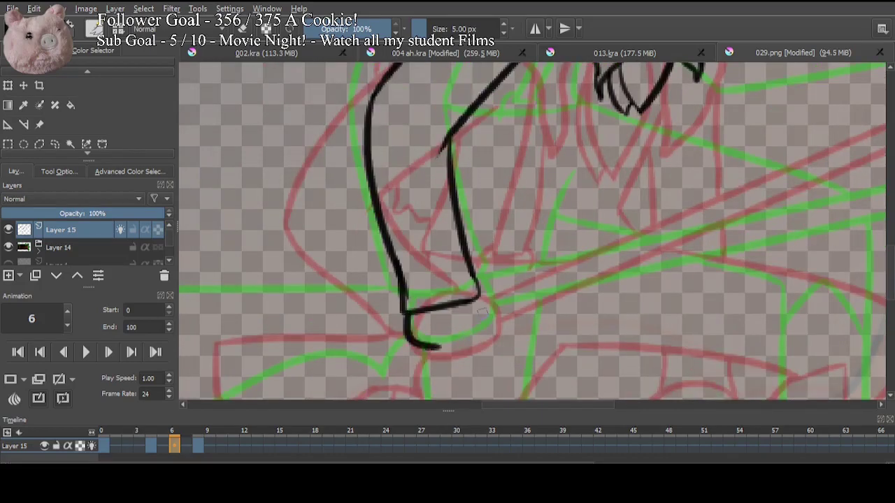
left_click_drag(477, 297, 459, 326)
key("ctrl+z")
mouse_move(477, 297)
left_mouse_down()
mouse_move(440, 347)
mouse_move(486, 332)
left_mouse_up()
key("ctrl+z")
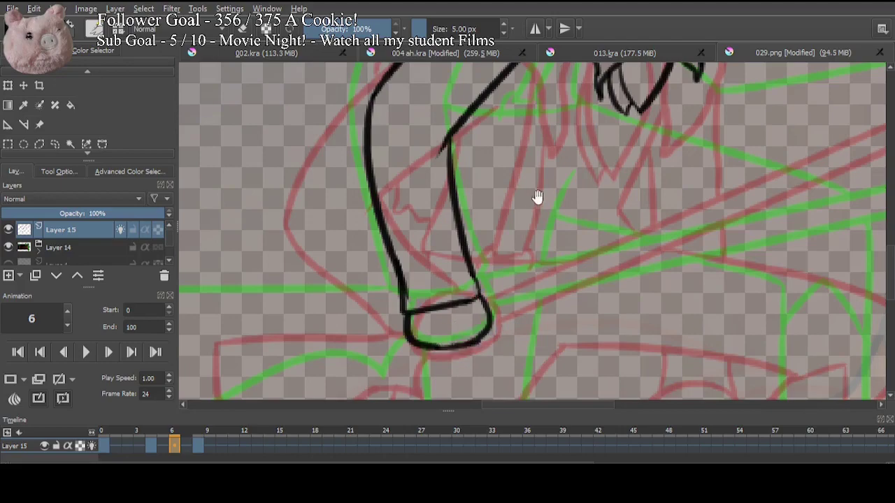
Step: Ink the front edge of the torso from the hair lock down towards the waist, redoing it once, and add a small elbow fold
mouse_move(537, 198)
left_mouse_down()
mouse_move(485, 329)
mouse_move(458, 336)
left_mouse_up()
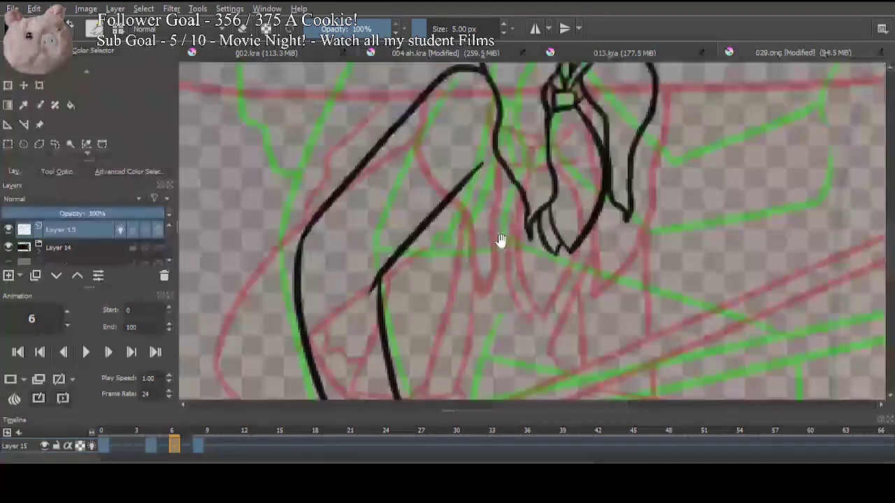
mouse_move(501, 240)
left_mouse_down()
mouse_move(609, 289)
mouse_move(643, 123)
mouse_move(645, 218)
mouse_move(657, 202)
mouse_move(645, 202)
left_mouse_up()
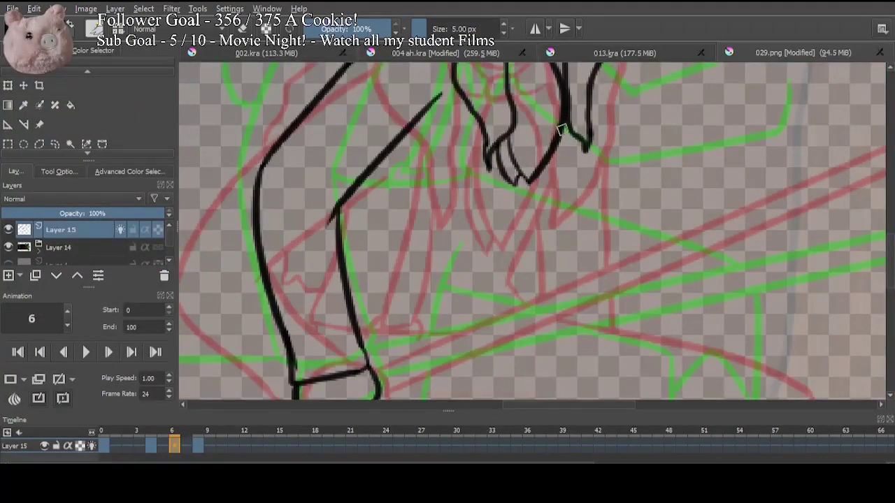
left_click_drag(563, 127, 503, 263)
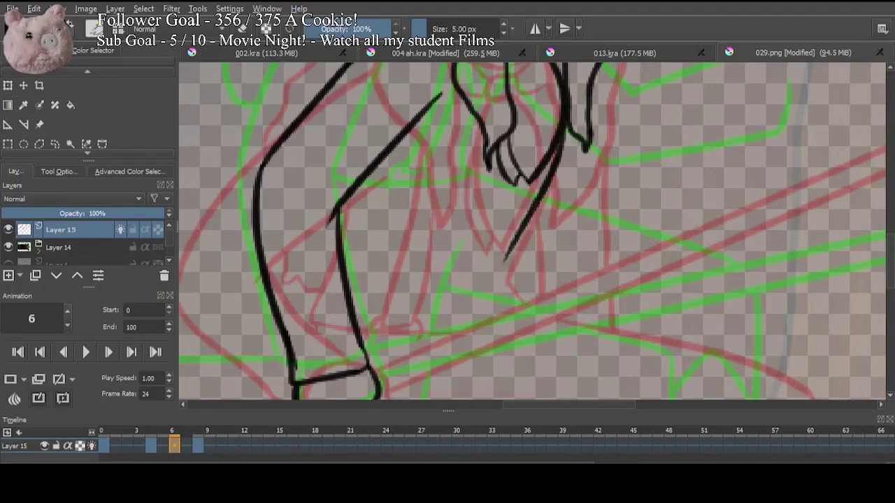
key("ctrl+z")
left_click_drag(567, 126, 498, 306)
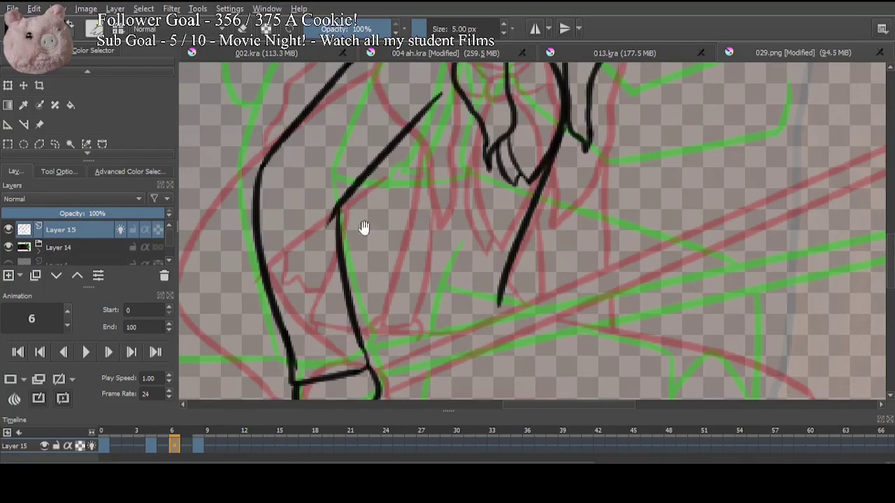
left_click_drag(349, 198, 341, 230)
Step: Ink the wavy outline of the back hair from under the hat brim down to the bent arm
mouse_move(392, 256)
left_mouse_down()
mouse_move(409, 288)
mouse_move(480, 272)
mouse_move(469, 347)
left_mouse_up()
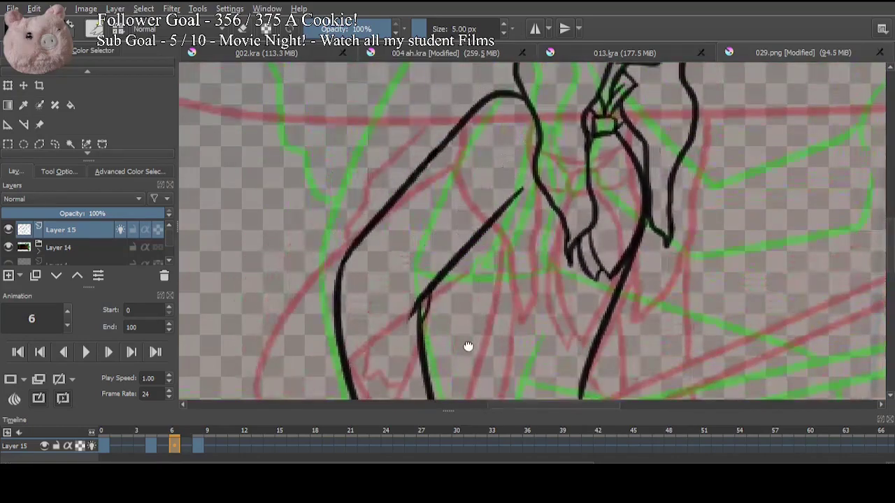
mouse_move(484, 162)
left_mouse_down()
mouse_move(482, 321)
mouse_move(557, 242)
left_mouse_up()
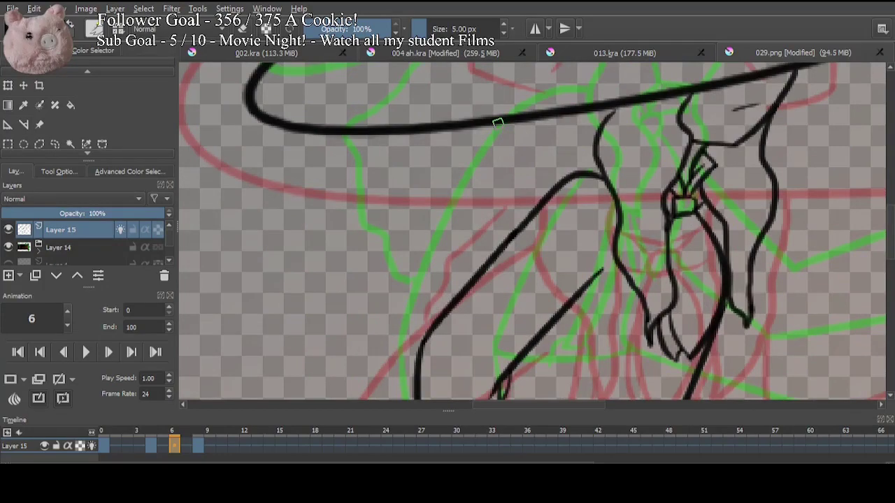
mouse_move(497, 123)
left_mouse_down()
mouse_move(405, 367)
mouse_move(414, 384)
left_mouse_up()
mouse_move(507, 314)
left_mouse_down()
mouse_move(487, 235)
mouse_move(491, 194)
left_mouse_up()
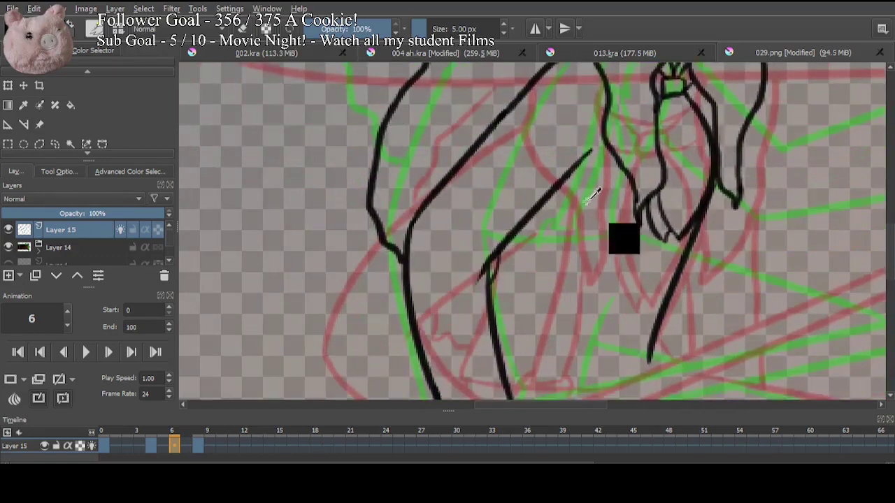
key("minus")
key("minus")
key("minus")
key("minus")
key("minus")
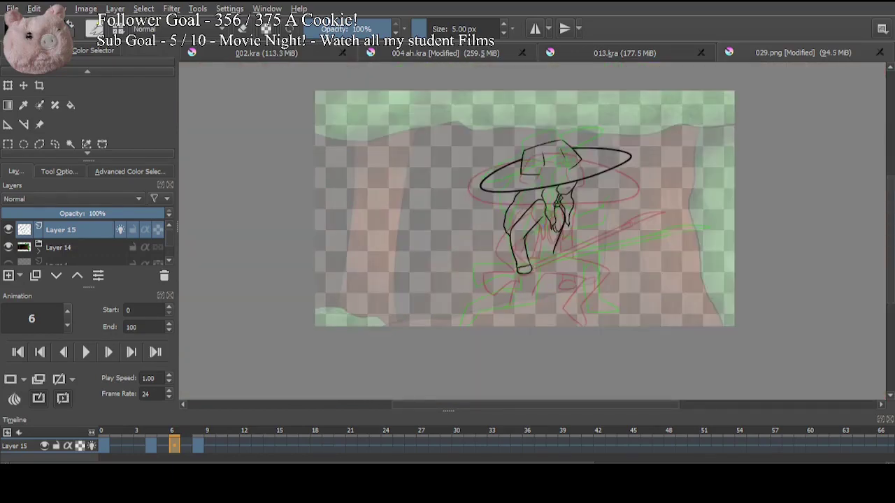
Step: Draw the rifle barrel as two parallel straight lines from the fist outwards with the Line tool, and cap the muzzle end
key("plus")
key("plus")
key("plus")
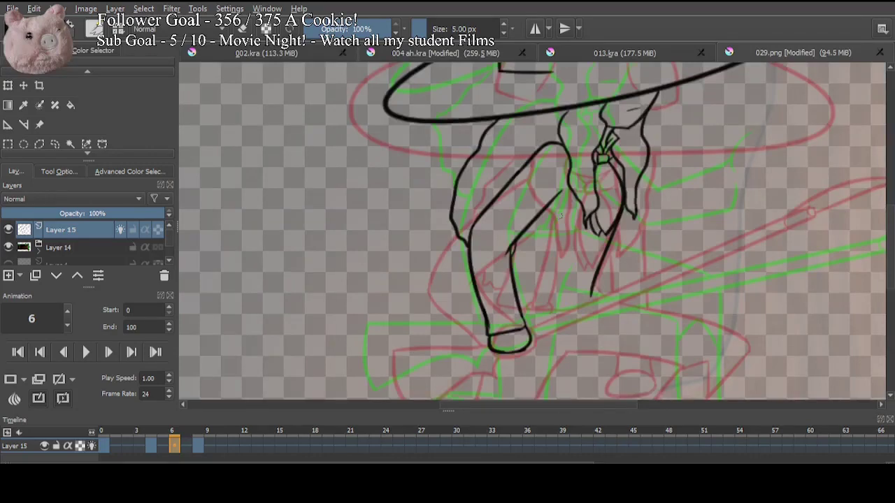
left_click_drag(691, 158, 667, 213)
left_click_drag(652, 296, 611, 279)
left_click_drag(618, 245, 636, 282)
scroll(637, 283, "down", 3)
scroll(651, 300, "up", 3)
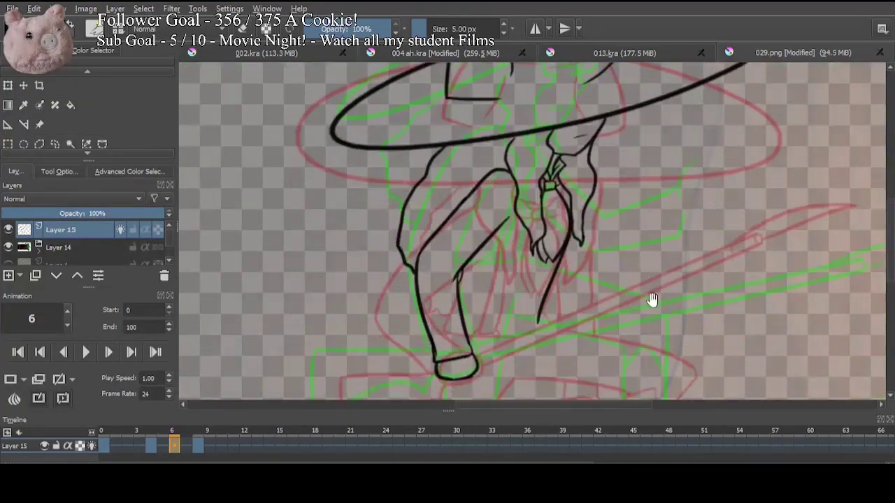
mouse_move(644, 243)
left_mouse_down()
mouse_move(661, 211)
mouse_move(564, 288)
left_mouse_up()
left_click(59, 156)
left_click(59, 74)
left_click(59, 74)
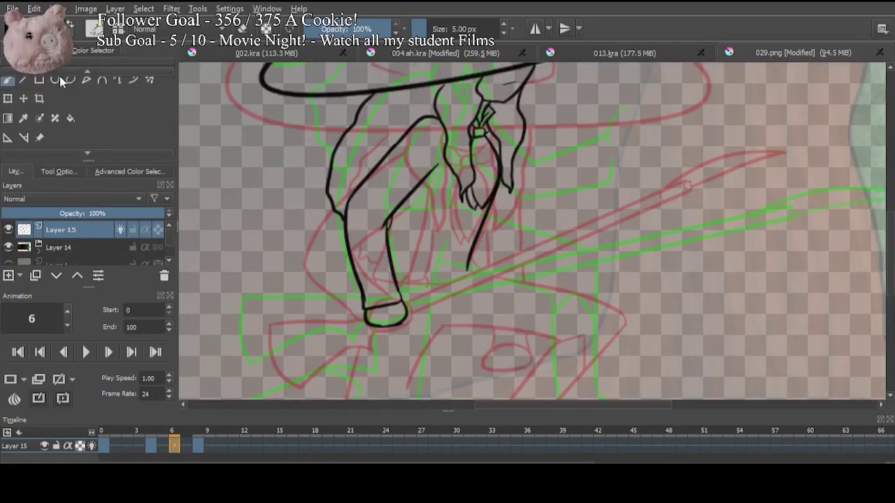
left_click(22, 80)
left_click_drag(731, 177, 731, 192)
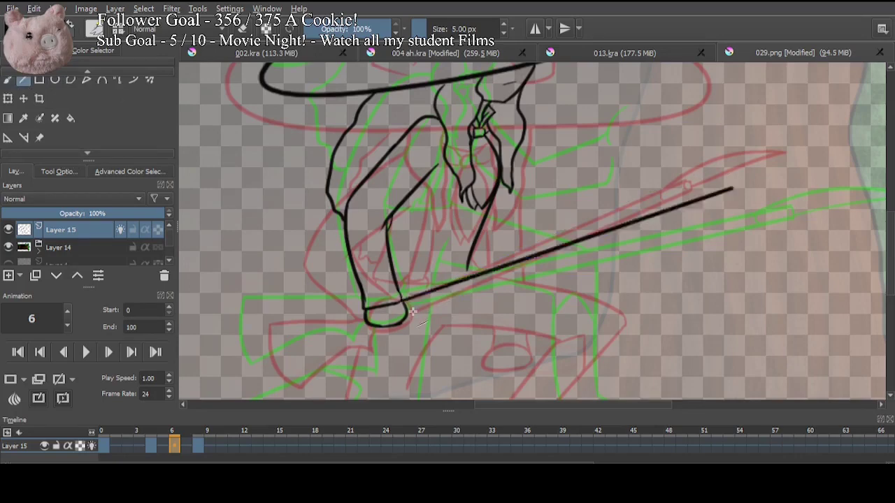
left_click_drag(413, 312, 733, 200)
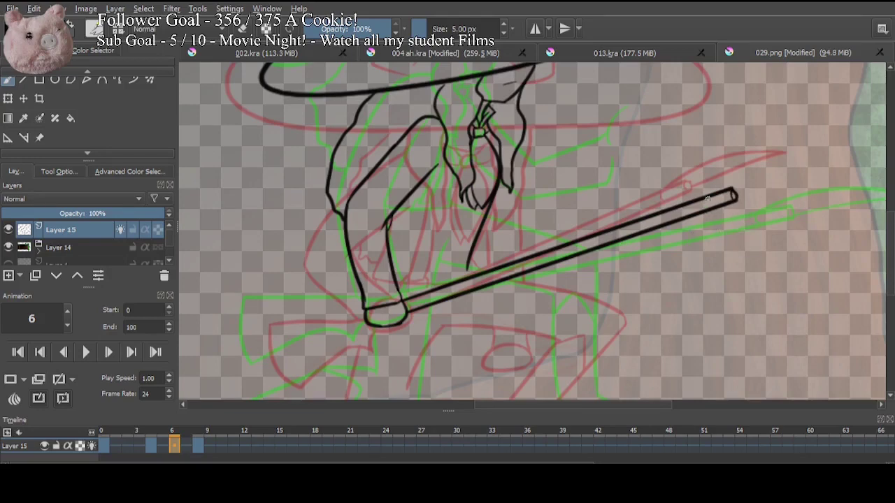
Step: Ink the flared rifle stock behind the fist with its curved butt and underside, redoing the butt and cleaning the stray corner
left_click_drag(502, 324, 735, 242)
mouse_move(595, 231)
left_mouse_down()
mouse_move(491, 234)
mouse_move(505, 292)
left_mouse_up()
key("ctrl+z")
left_click_drag(490, 234, 506, 295)
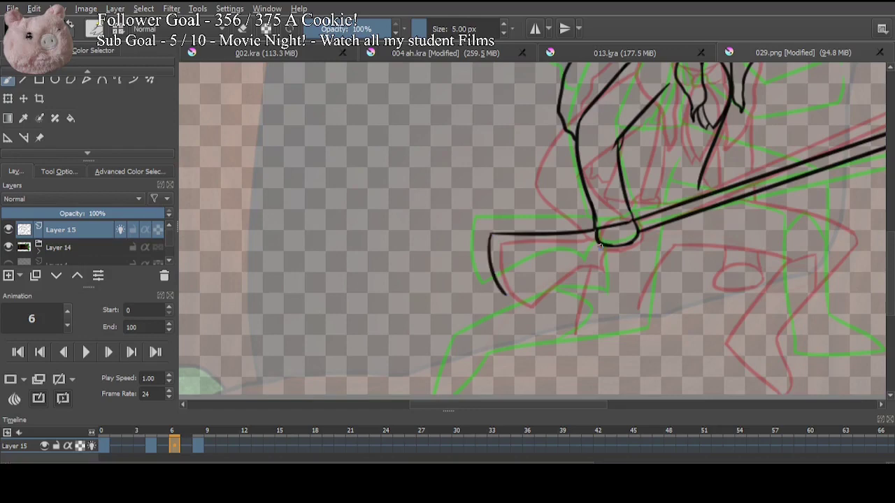
mouse_move(599, 245)
left_mouse_down()
mouse_move(593, 267)
mouse_move(551, 273)
mouse_move(500, 314)
left_mouse_up()
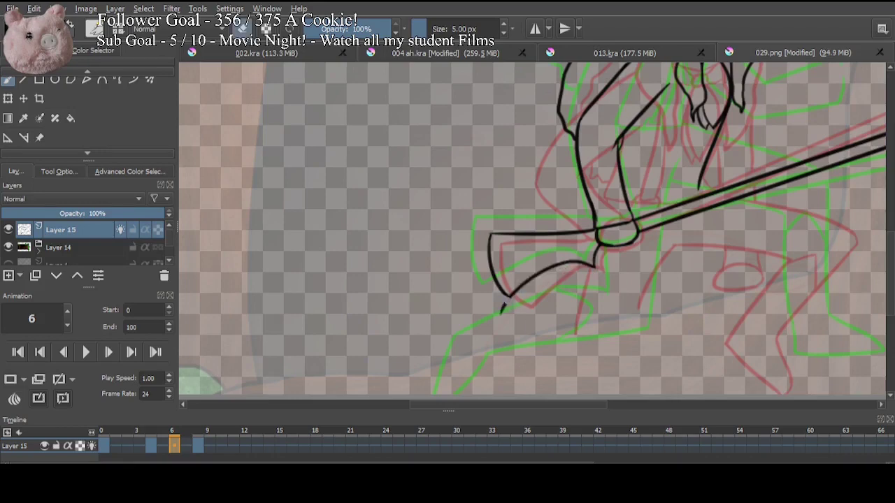
left_click_drag(506, 302, 503, 306)
Step: Ink the curved bayonet blade at the muzzle, redoing its upper edge, and erase the overshooting line past the tip
left_click_drag(593, 228, 479, 275)
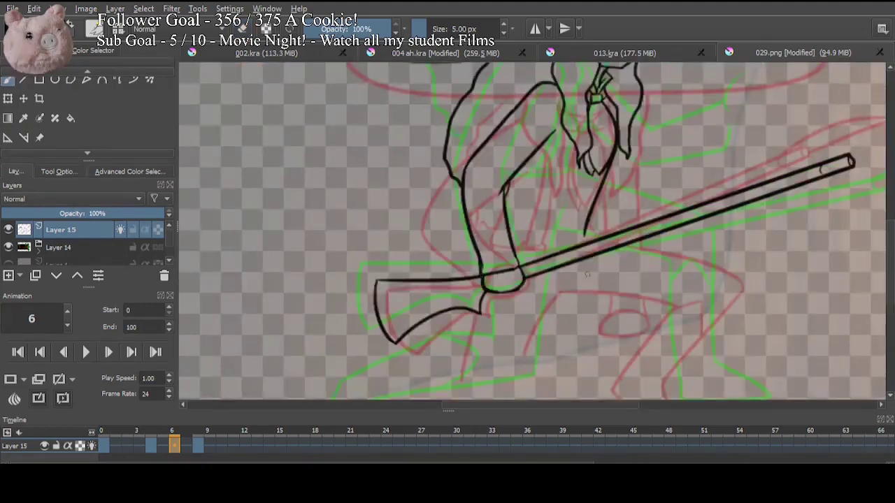
left_click_drag(600, 307, 371, 380)
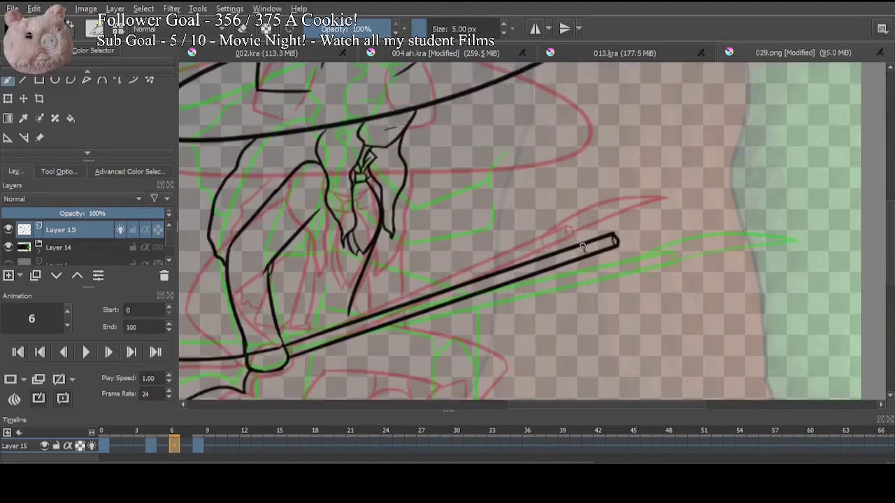
left_click_drag(583, 246, 698, 214)
key("ctrl+z")
left_click_drag(584, 248, 721, 201)
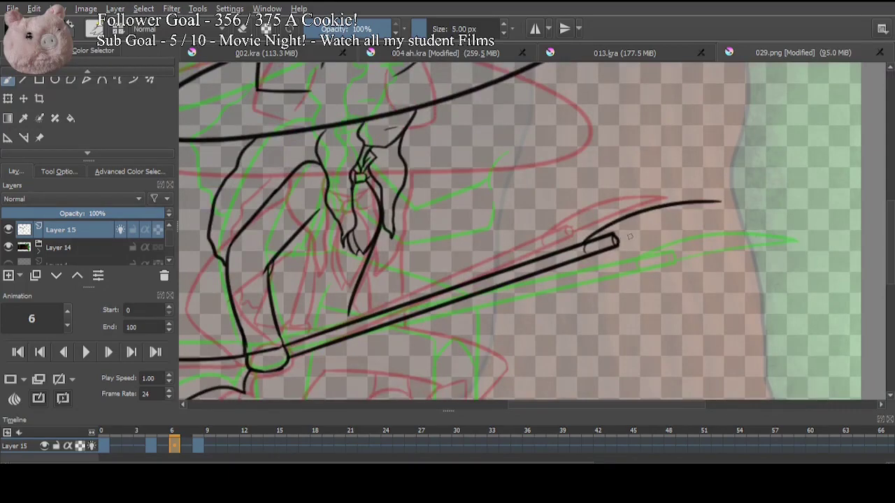
left_click_drag(615, 241, 752, 194)
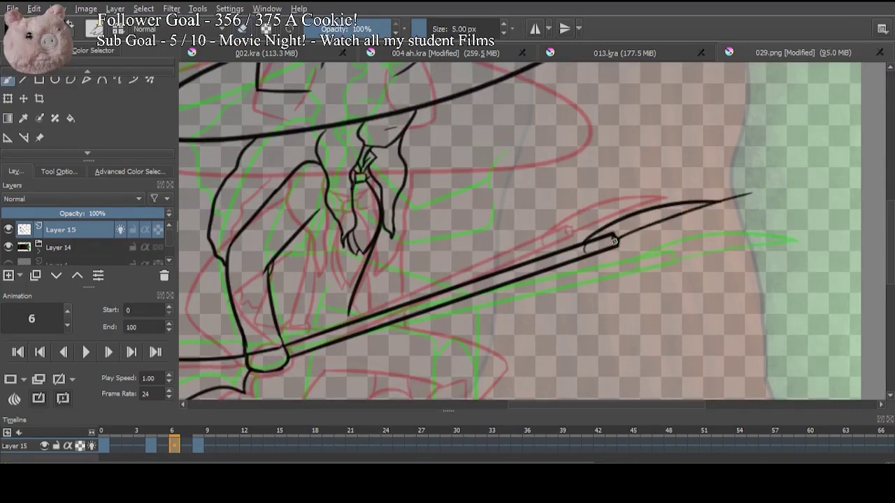
key("e")
left_click_drag(614, 238, 617, 245)
mouse_move(740, 196)
left_mouse_down()
mouse_move(716, 198)
mouse_move(738, 194)
left_mouse_up()
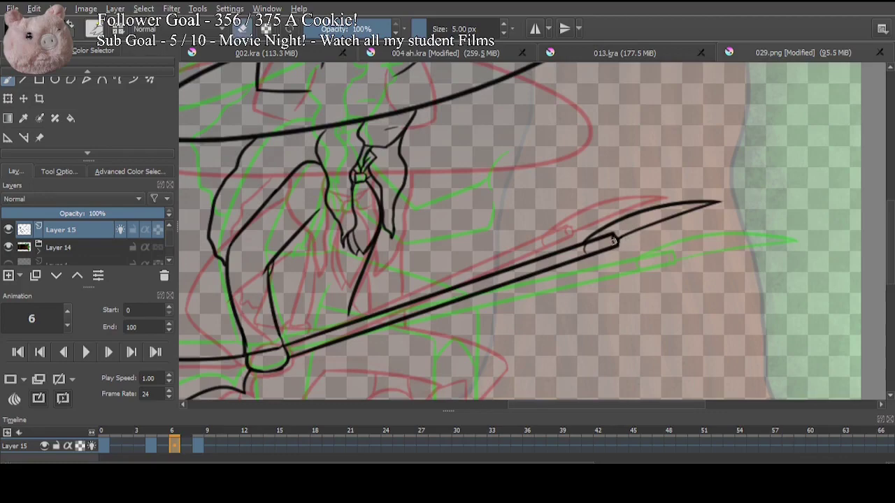
Step: Ink the narrow hanging strap on the torso as two curved lines from the hair lock down to the waist
left_click_drag(639, 290, 785, 279)
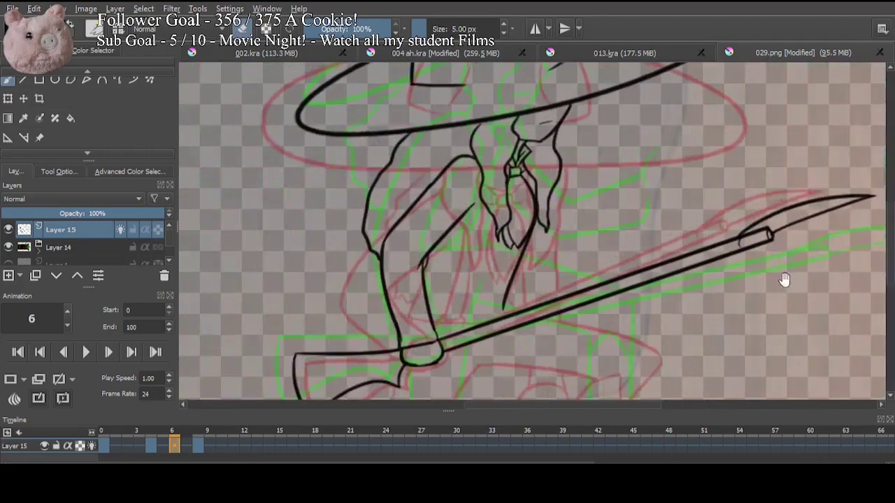
mouse_move(593, 225)
left_mouse_down()
mouse_move(703, 172)
mouse_move(691, 196)
mouse_move(691, 187)
left_mouse_up()
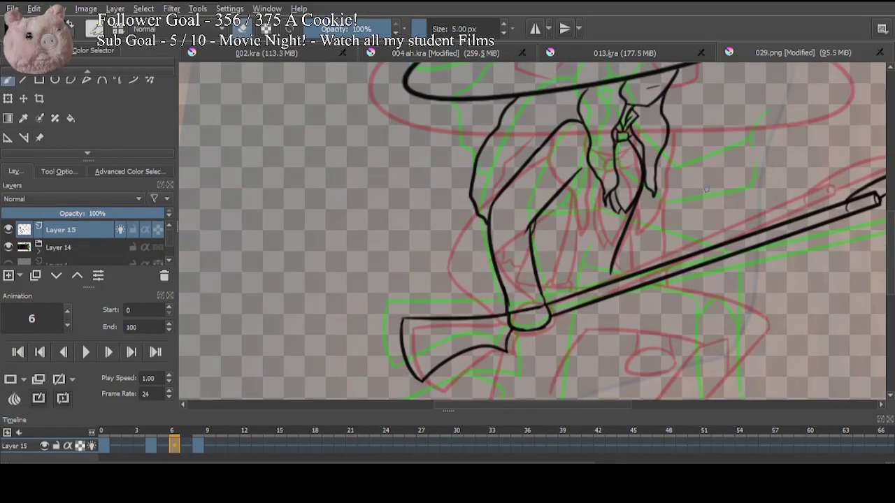
mouse_move(706, 189)
left_mouse_down()
mouse_move(703, 264)
mouse_move(708, 198)
mouse_move(702, 212)
mouse_move(644, 178)
left_mouse_up()
key("e")
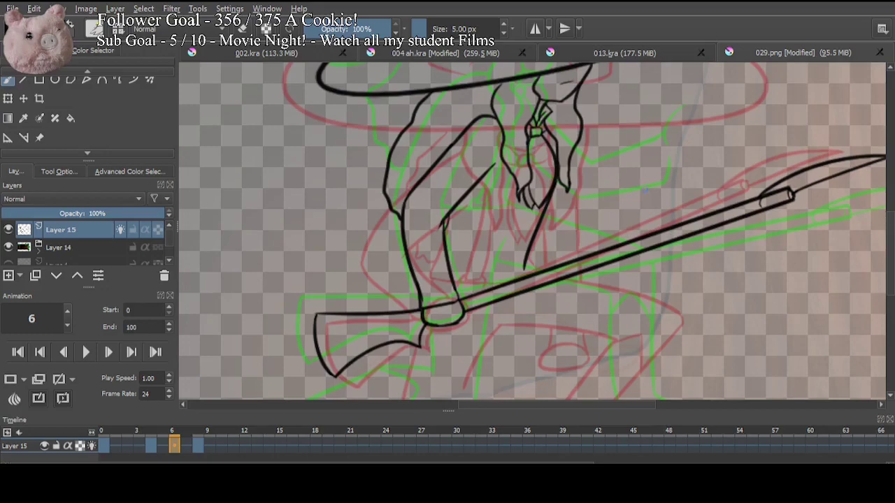
key("plus")
key("plus")
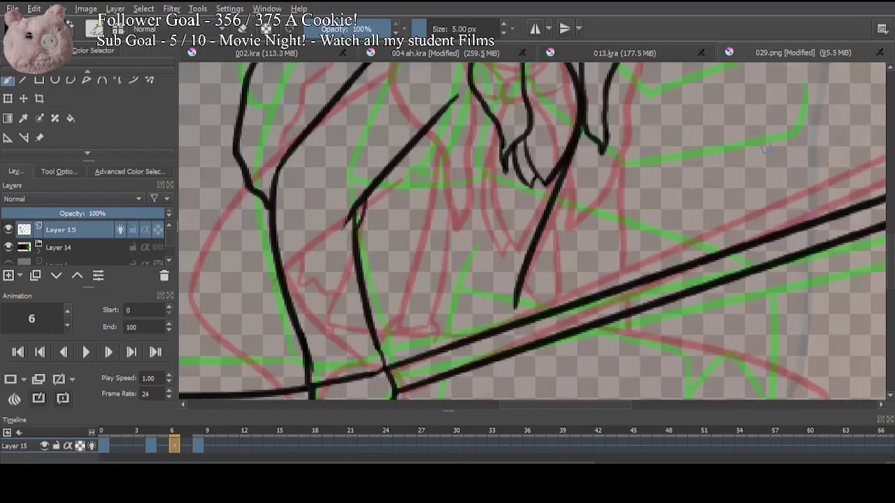
mouse_move(494, 205)
left_mouse_down()
mouse_move(547, 252)
mouse_move(573, 222)
left_mouse_up()
left_click_drag(564, 127, 503, 322)
key("ctrl+z")
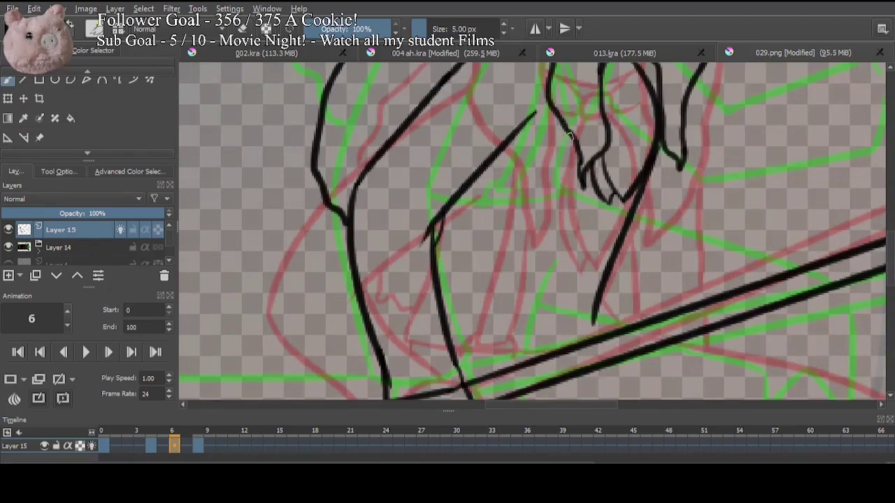
left_click_drag(566, 131, 509, 342)
mouse_move(539, 110)
left_mouse_down()
mouse_move(511, 320)
mouse_move(493, 340)
mouse_move(510, 342)
left_mouse_up()
Step: Ink the torso's lower front corner down to the rifle, redoing it once, and add the strap's end and the waistline beside the forearm
mouse_move(576, 307)
left_mouse_down()
mouse_move(562, 268)
mouse_move(606, 293)
left_mouse_up()
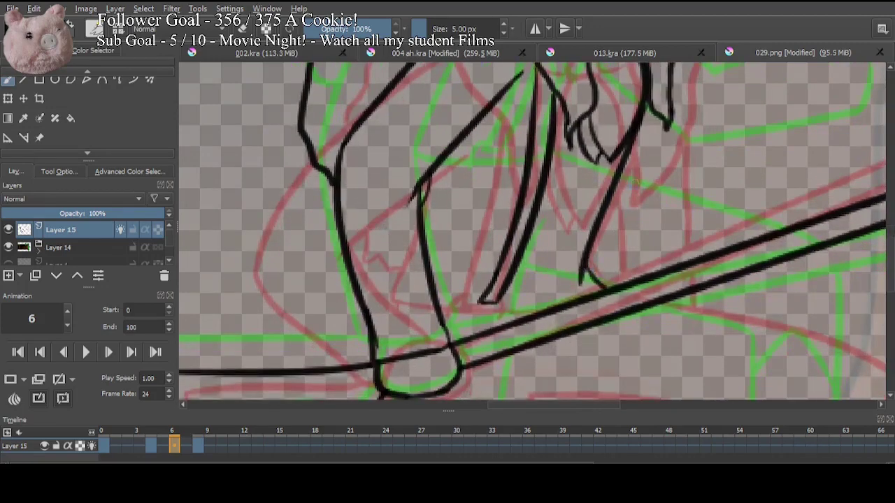
key("ctrl+z")
left_click_drag(586, 263, 604, 283)
mouse_move(490, 291)
left_mouse_down()
mouse_move(463, 309)
mouse_move(526, 314)
left_mouse_up()
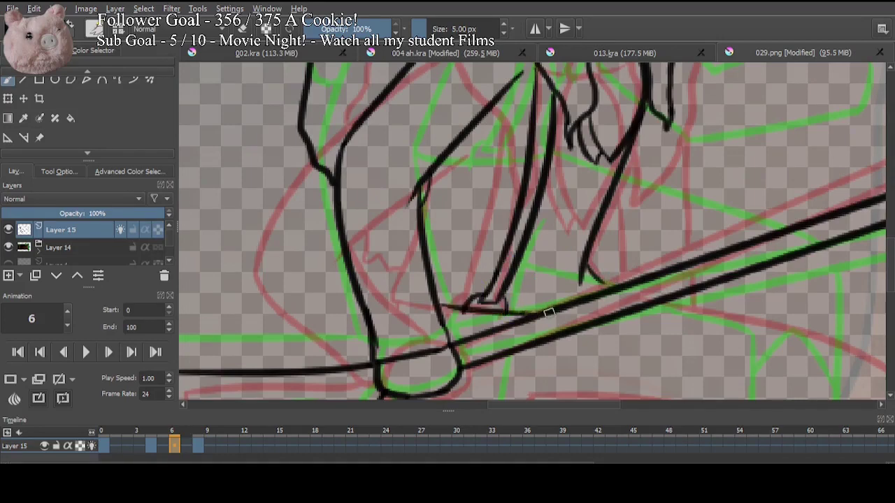
mouse_move(712, 346)
left_mouse_down()
mouse_move(620, 110)
mouse_move(595, 186)
mouse_move(571, 217)
mouse_move(567, 258)
left_mouse_up()
left_click_drag(563, 189, 562, 285)
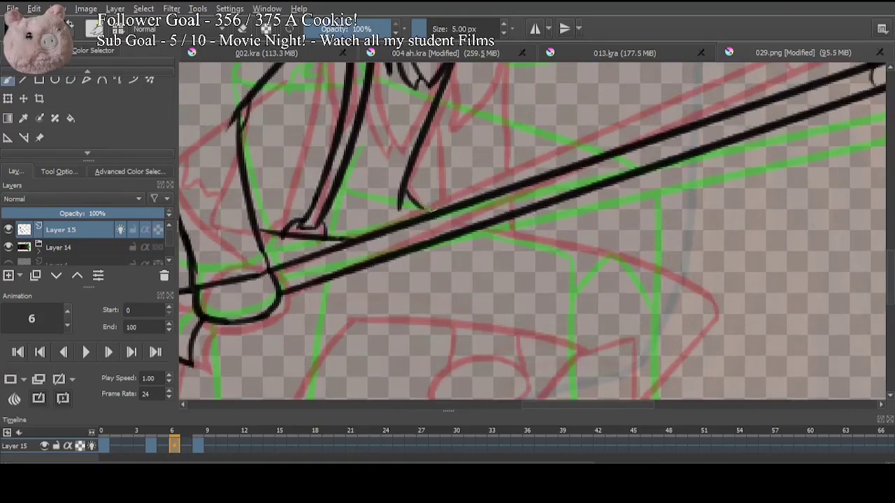
left_click_drag(420, 204, 423, 214)
Step: Compare the frame 6 drawing with the keyframes at frames 4 and 8, and return to frame 6 at the leg area
key("minus")
key("minus")
key("minus")
key("minus")
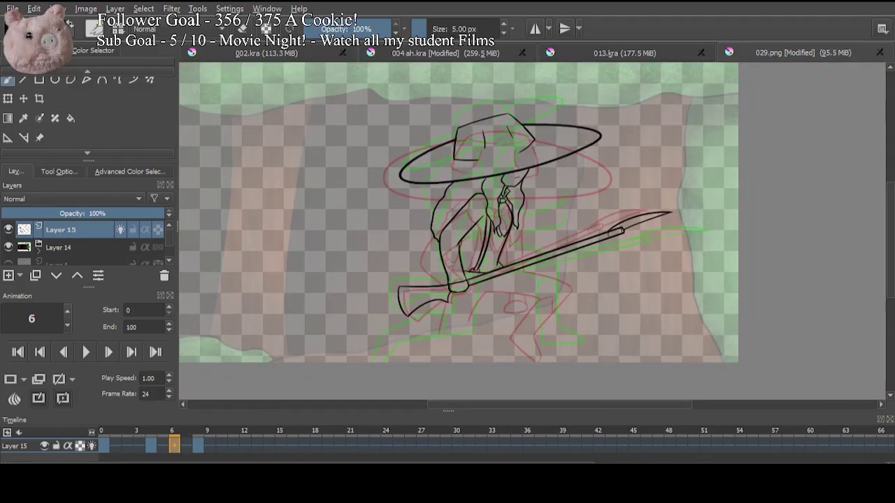
left_click(155, 448)
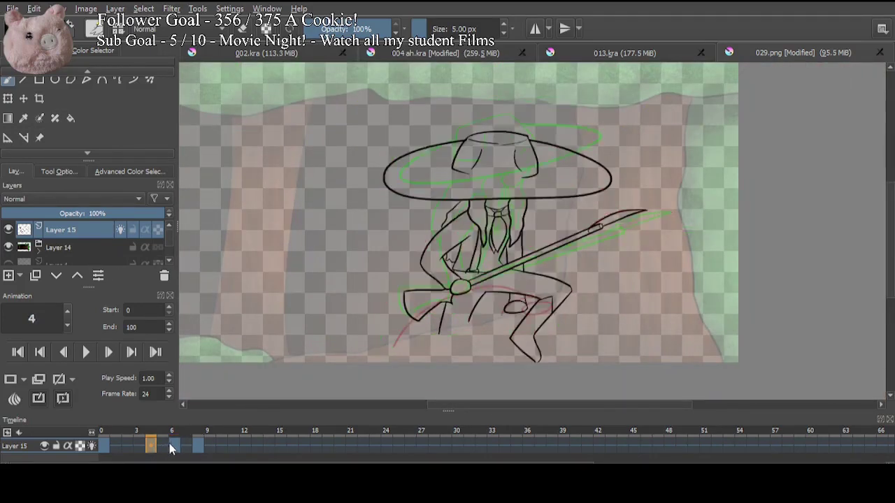
left_click(175, 448)
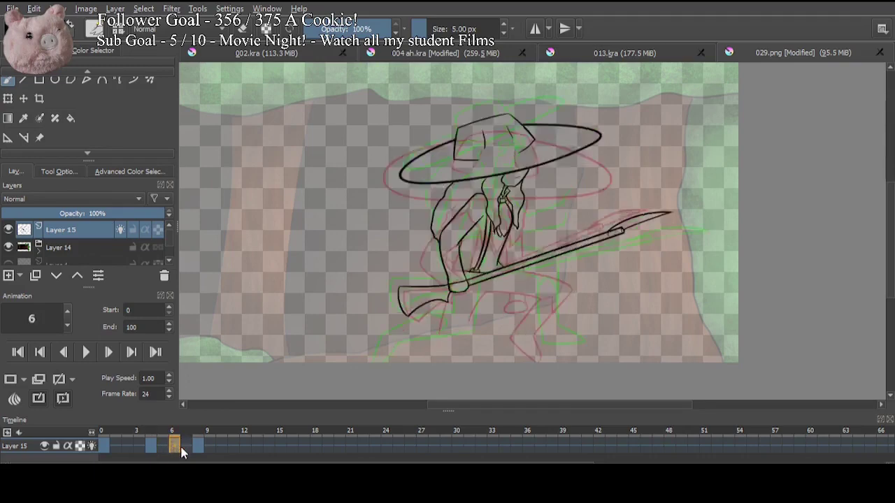
left_click(198, 446)
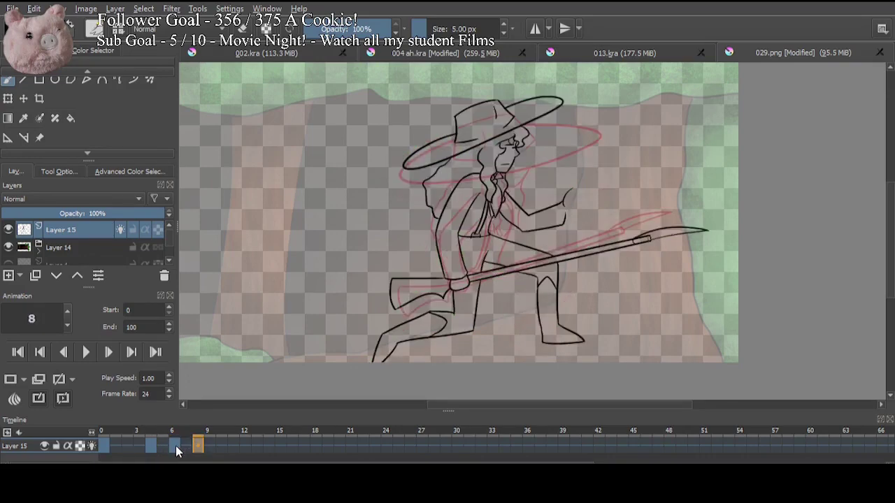
left_click(175, 446)
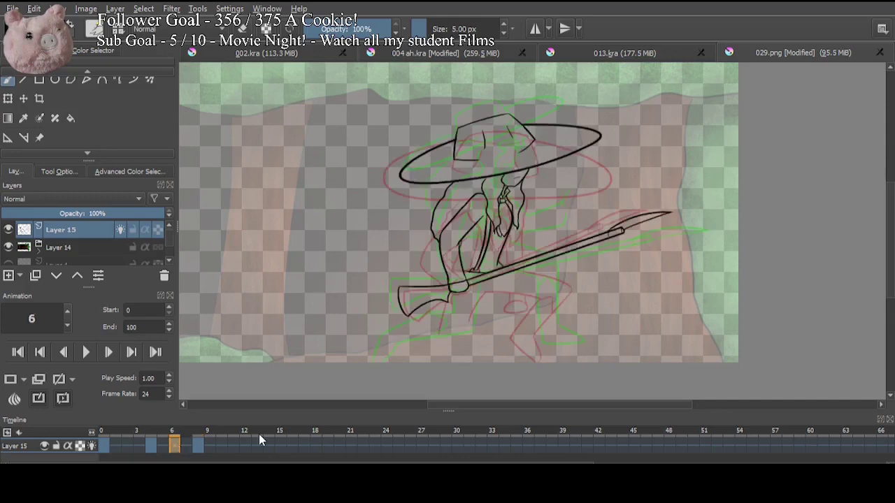
key("ctrl+plus")
key("ctrl+plus")
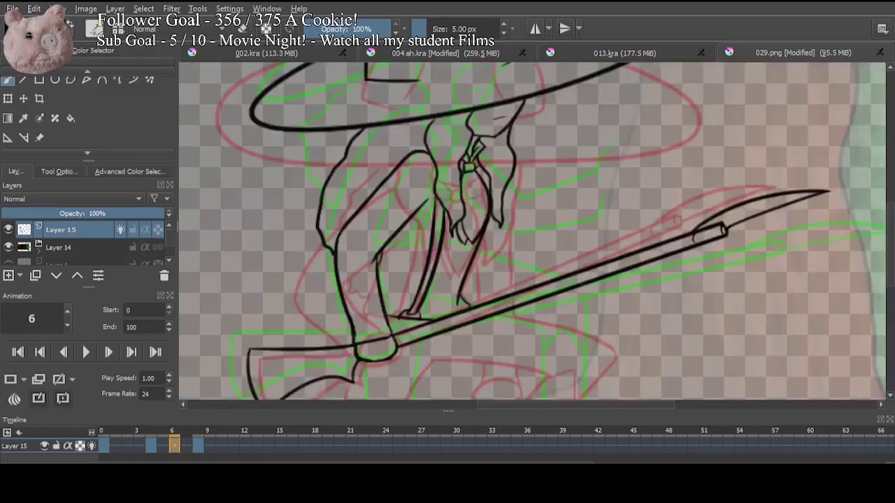
left_click_drag(594, 341, 585, 238)
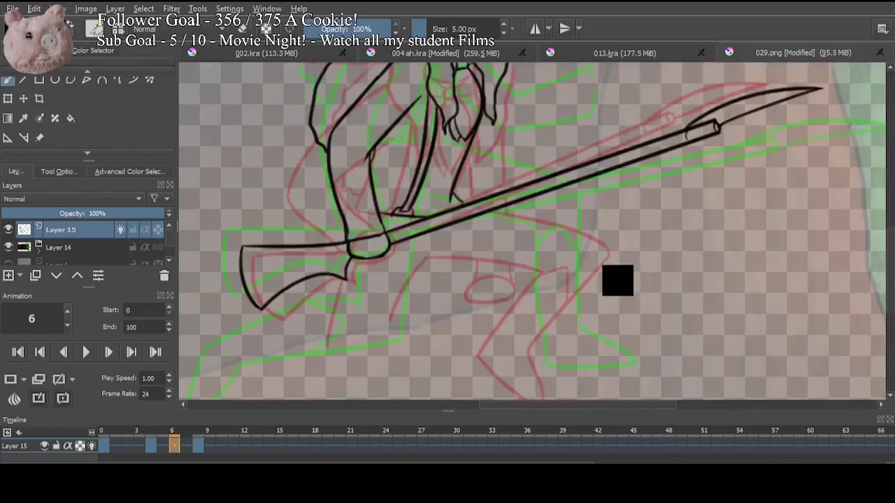
Step: Ink the front leg's upper thigh line from the rifle to the knee and the shin's front edge down to the ankle, redoing the shin line
key("plus")
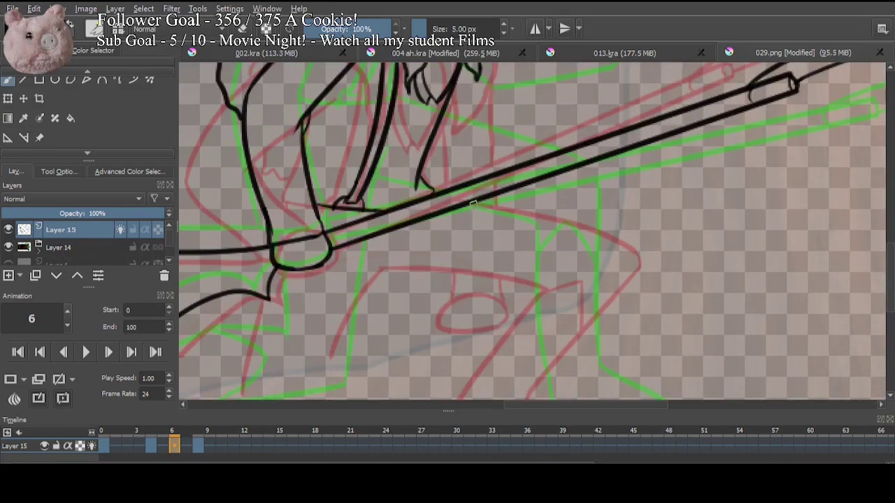
left_click_drag(470, 202, 625, 230)
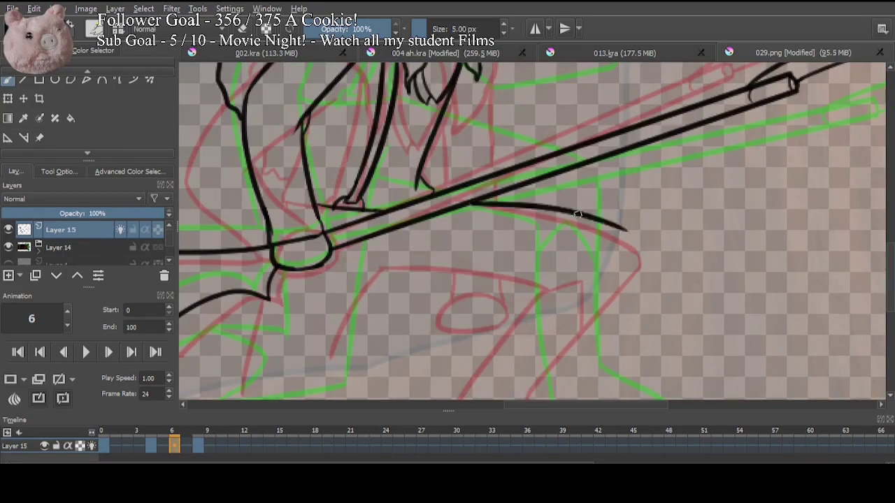
mouse_move(617, 281)
left_mouse_down()
mouse_move(567, 217)
mouse_move(570, 233)
left_mouse_up()
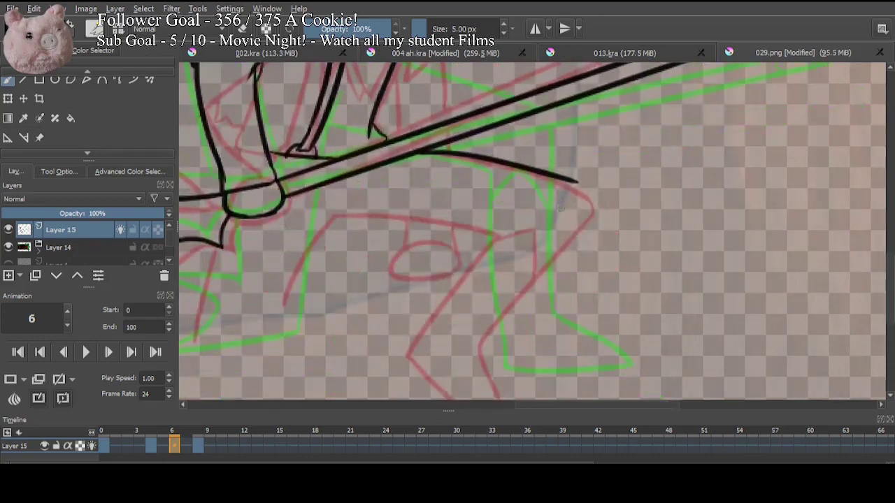
left_click_drag(577, 183, 552, 316)
key("ctrl+z")
left_click_drag(577, 183, 547, 358)
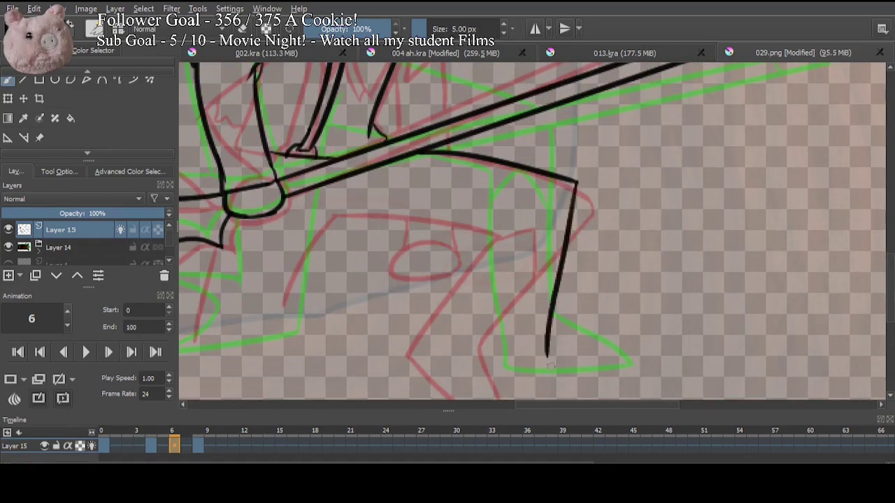
key("ctrl+z")
left_click_drag(577, 183, 537, 350)
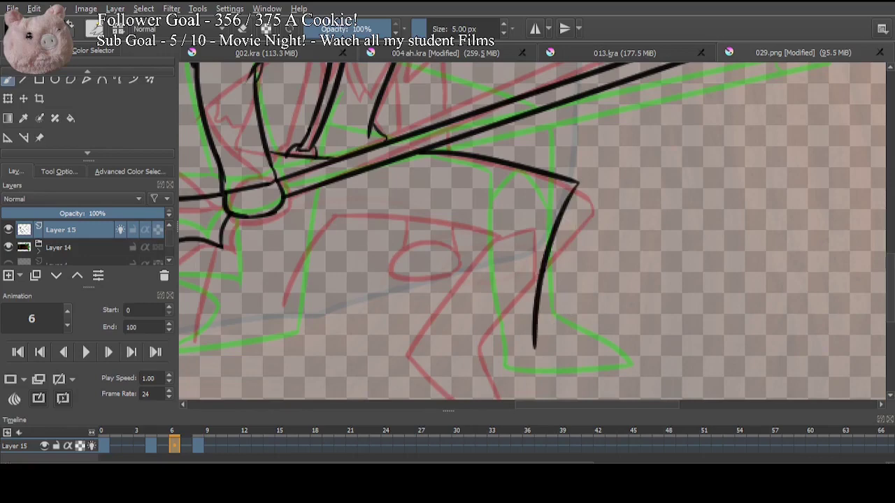
key("ctrl+z")
left_click_drag(575, 183, 543, 383)
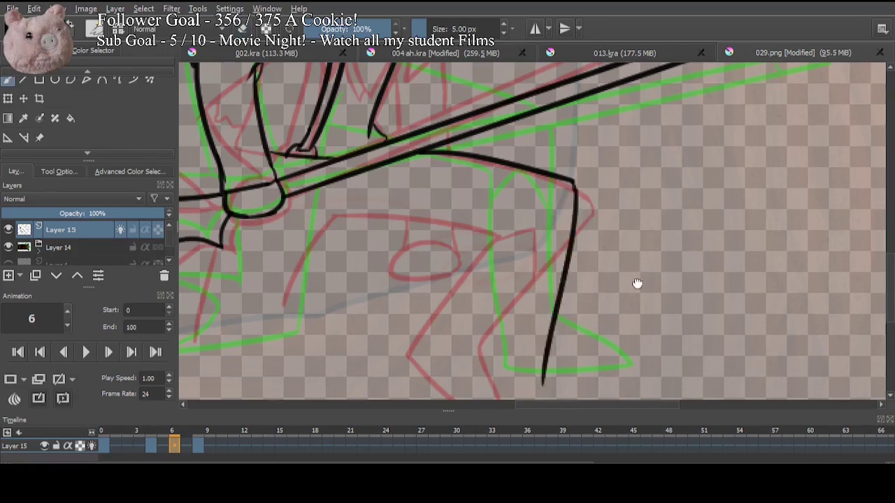
Step: Ink the upper edge of the front foot sloping from the ankle to the toe, redoing it once, and trim the shin line's overshoot
scroll(571, 303, "down", 3)
left_click_drag(557, 288, 605, 333)
key("ctrl+z")
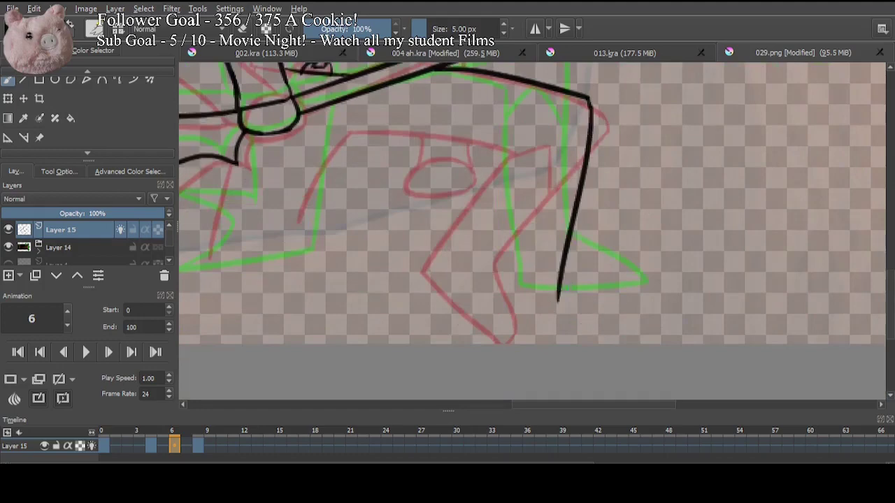
left_click_drag(557, 287, 620, 335)
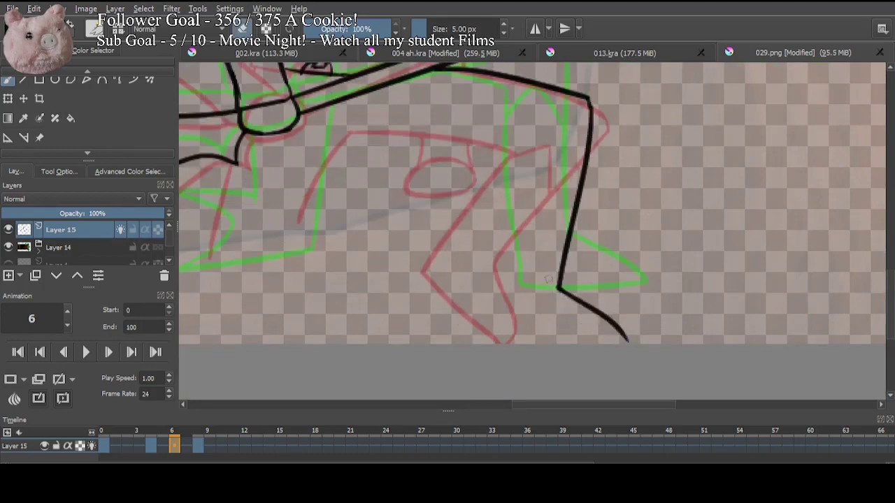
Step: Ink the front leg's rear edge as a short line behind the knee and a long calf line down to the heel, replacing the first attempt
left_click_drag(525, 139, 500, 229)
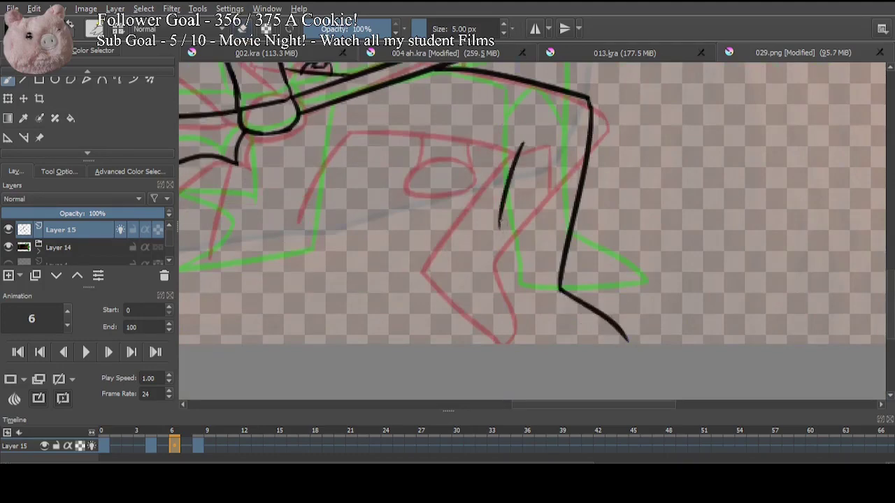
key("ctrl+z")
left_click_drag(526, 137, 513, 172)
left_click_drag(514, 173, 524, 294)
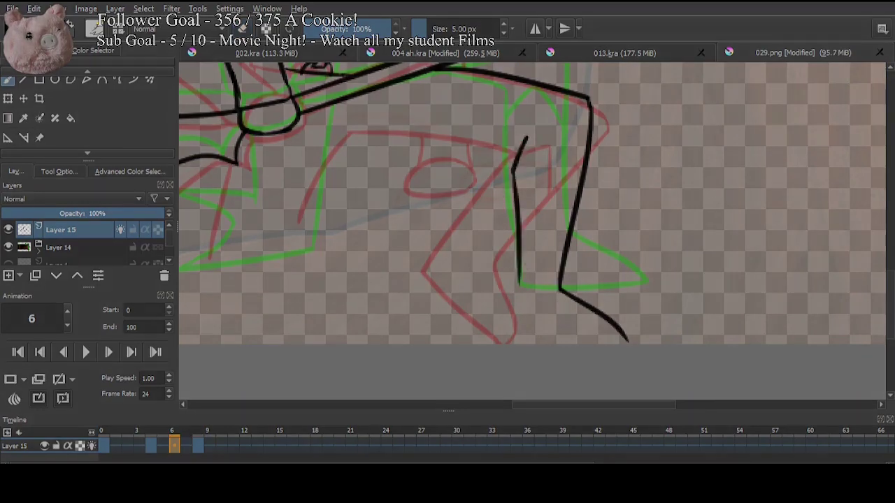